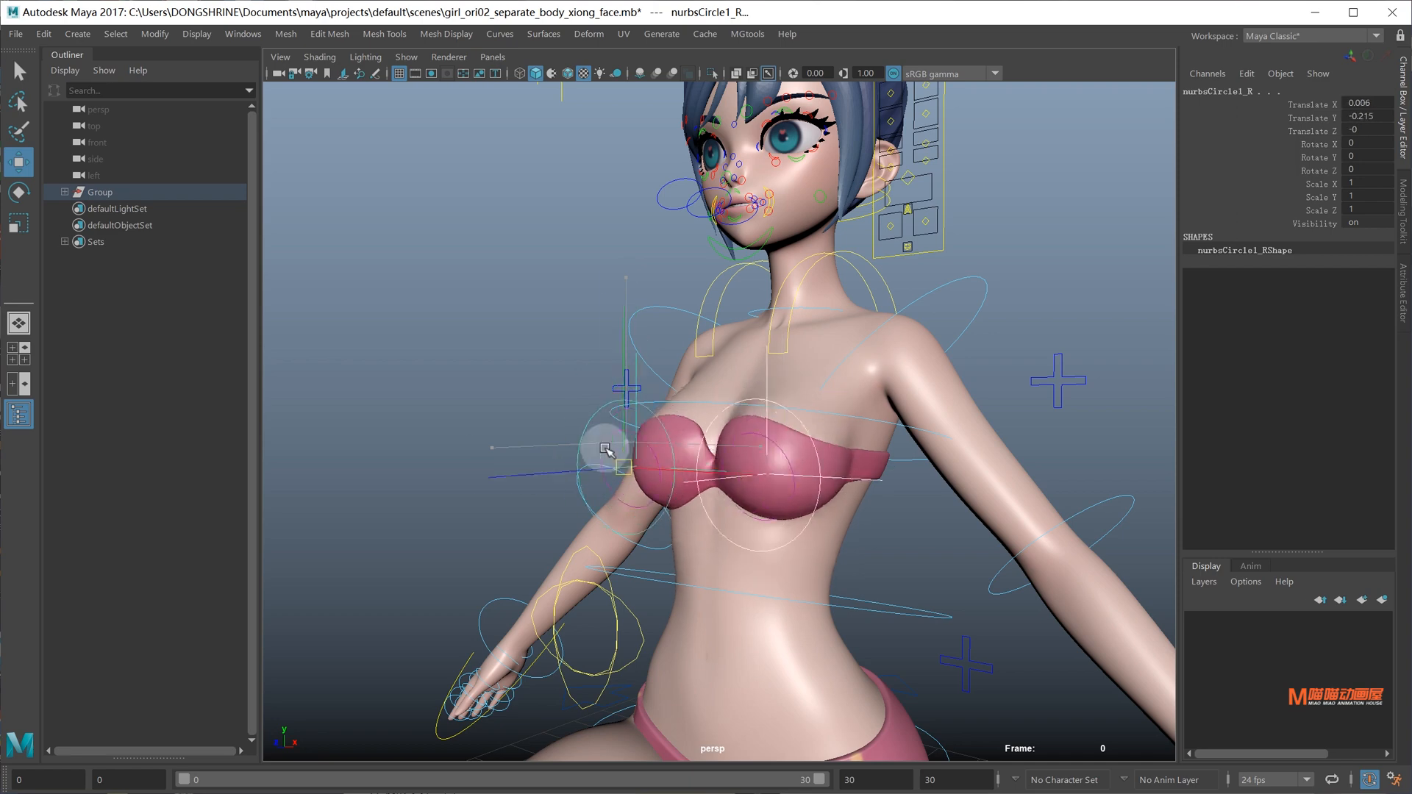
Reset the control and close the eyes with the Blink channel on both eye controls
{"action": "key", "text": "ctrl+z"}
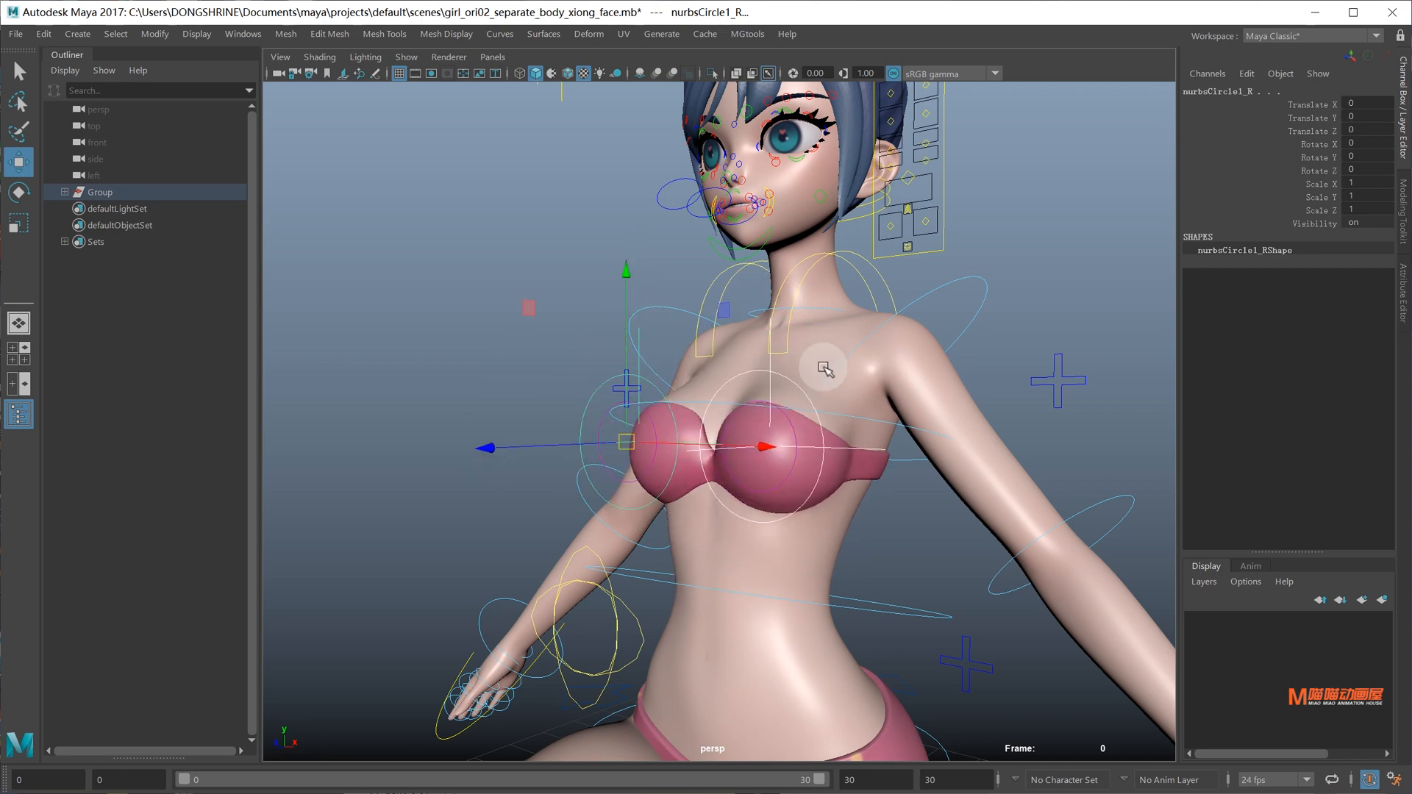
{"action": "middle_click_drag", "start_coordinate": [827, 250], "coordinate": [825, 335], "text": "alt"}
{"action": "left_click_drag", "start_coordinate": [838, 331], "coordinate": [901, 340], "text": "alt"}
{"action": "right_click_drag", "start_coordinate": [902, 340], "coordinate": [945, 342], "text": "alt"}
{"action": "middle_click_drag", "start_coordinate": [946, 342], "coordinate": [924, 409], "text": "alt"}
{"action": "left_click_drag", "start_coordinate": [944, 384], "coordinate": [1021, 411]}
{"action": "left_click", "coordinate": [1314, 156]}
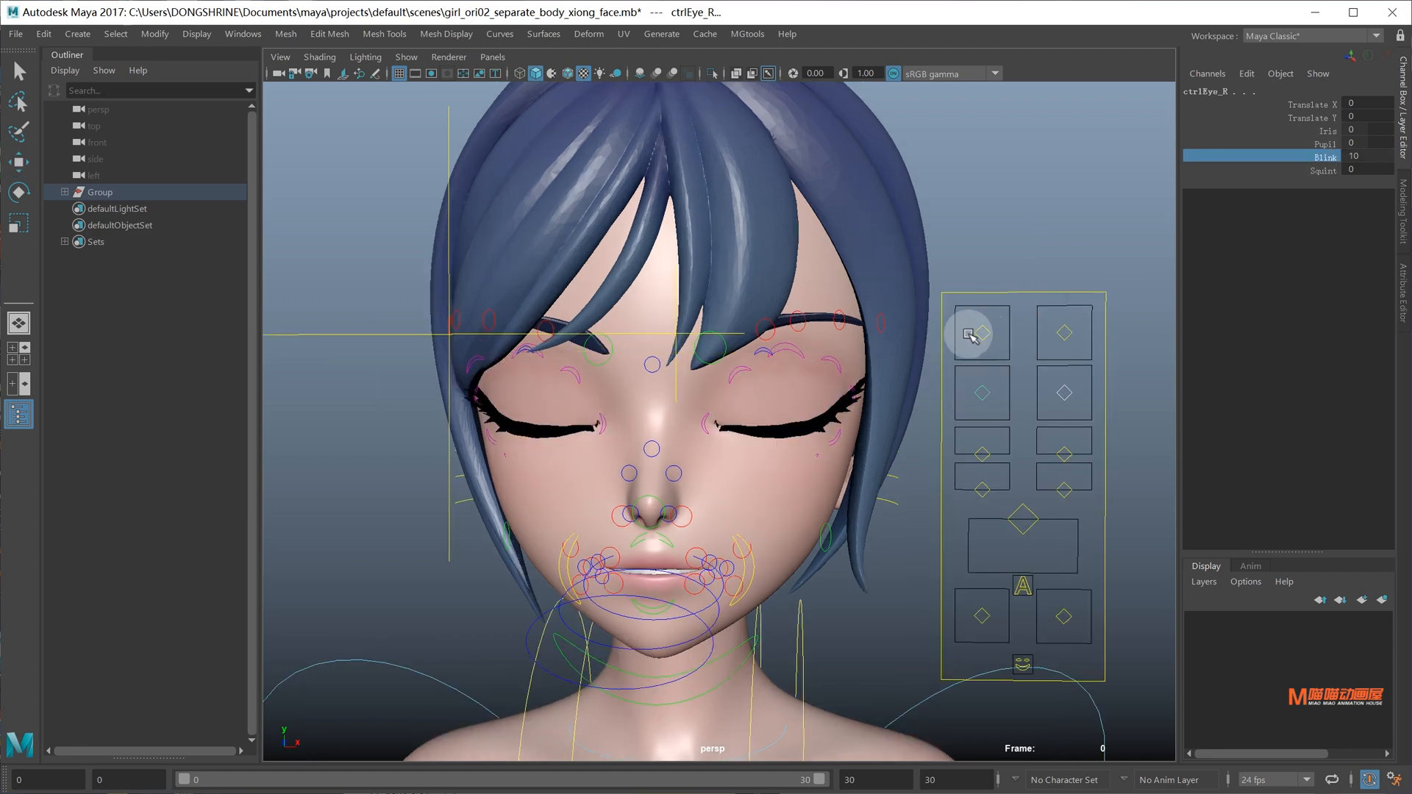
Move both brow controls, then drag ctrlMouth_M to open the mouth
{"action": "key", "text": "w"}
{"action": "mouse_move", "coordinate": [968, 334]}
{"action": "left_mouse_down"}
{"action": "mouse_move", "coordinate": [1077, 335]}
{"action": "mouse_move", "coordinate": [951, 331]}
{"action": "left_mouse_up"}
{"action": "middle_click_drag", "start_coordinate": [952, 330], "coordinate": [944, 253], "text": "alt"}
{"action": "left_click", "coordinate": [1029, 444]}
{"action": "left_click_drag", "start_coordinate": [1053, 445], "coordinate": [996, 412]}
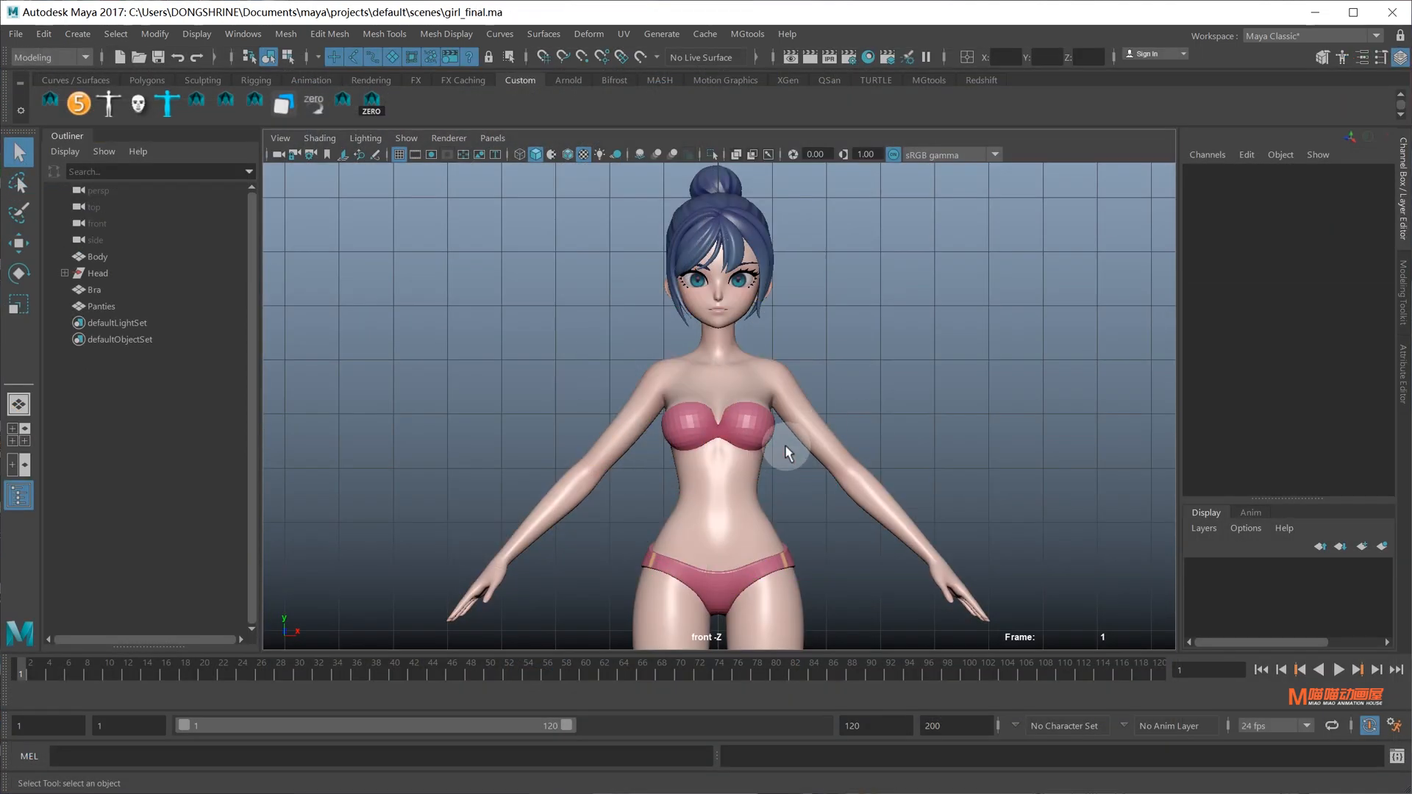
Expand Head and select Body, Right_Eye, Left_Eye, eyebrow and eyelash
{"action": "left_click", "coordinate": [64, 274]}
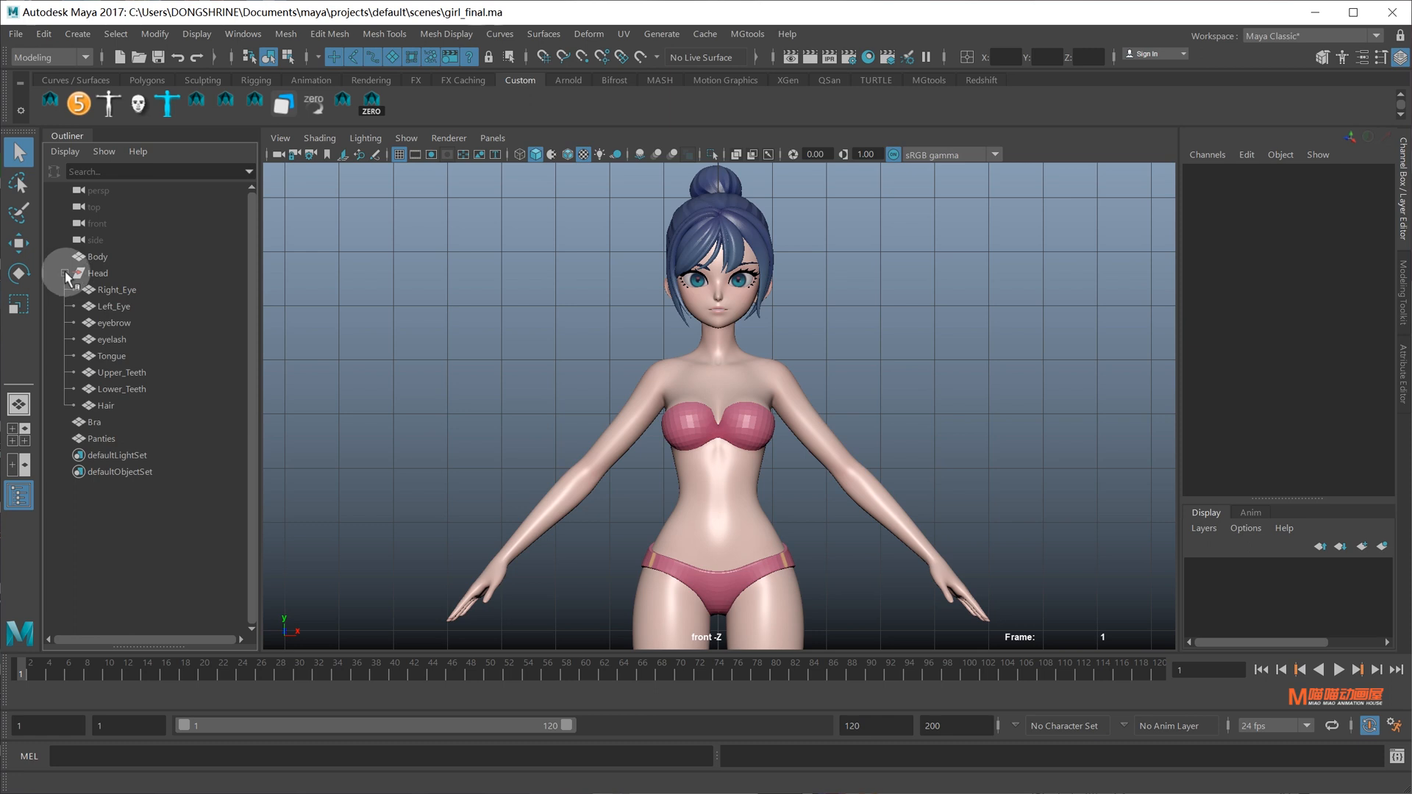
{"action": "left_click", "coordinate": [98, 256]}
{"action": "left_click", "coordinate": [116, 290], "text": "ctrl"}
{"action": "left_click", "coordinate": [116, 307], "text": "ctrl"}
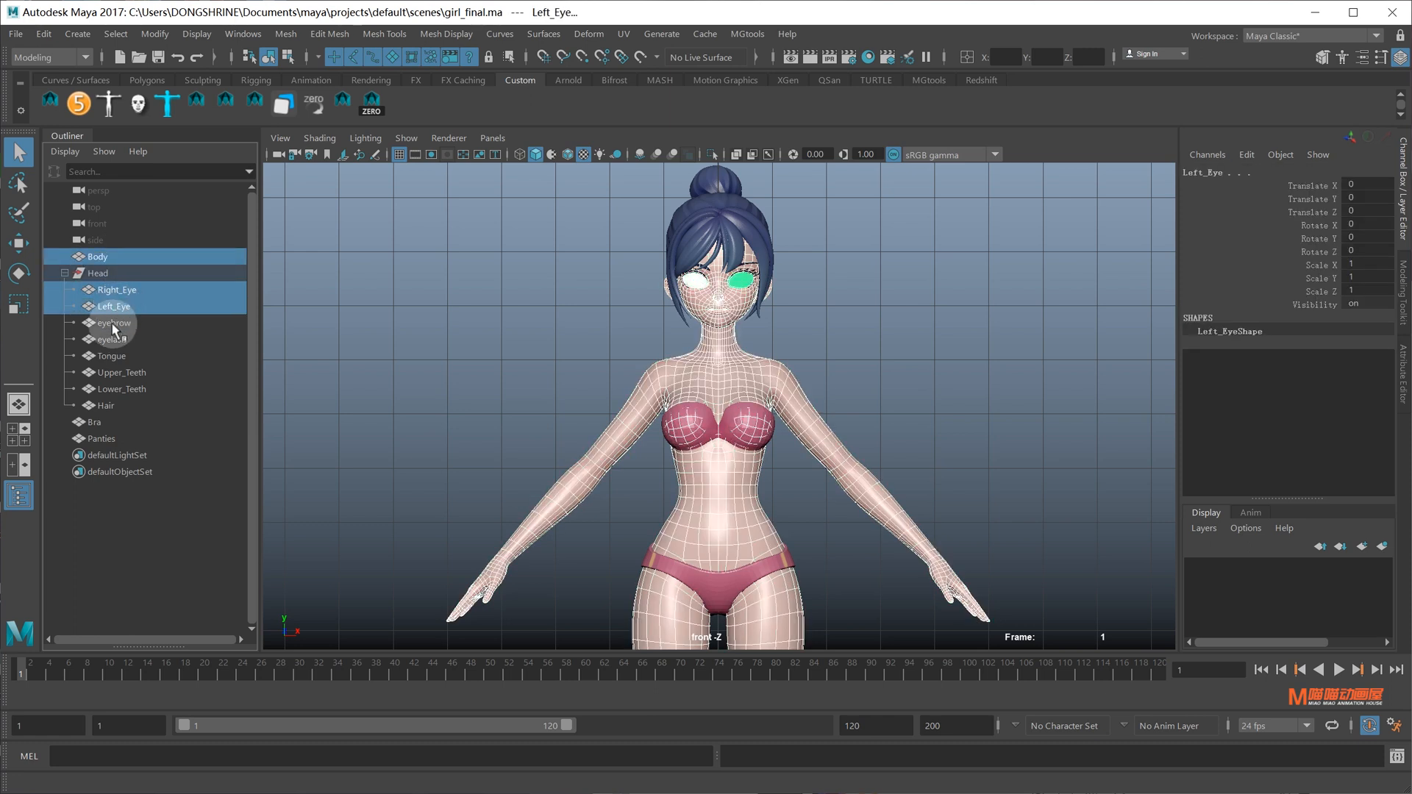
{"action": "left_click", "coordinate": [113, 324], "text": "ctrl"}
{"action": "left_click", "coordinate": [112, 339], "text": "ctrl"}
Add Tongue, Upper_Teeth, Lower_Teeth, Hair, Bra and Panties to the selection and launch AdvancedSkeleton
{"action": "left_click", "coordinate": [115, 356], "text": "ctrl"}
{"action": "left_click", "coordinate": [127, 373], "text": "ctrl"}
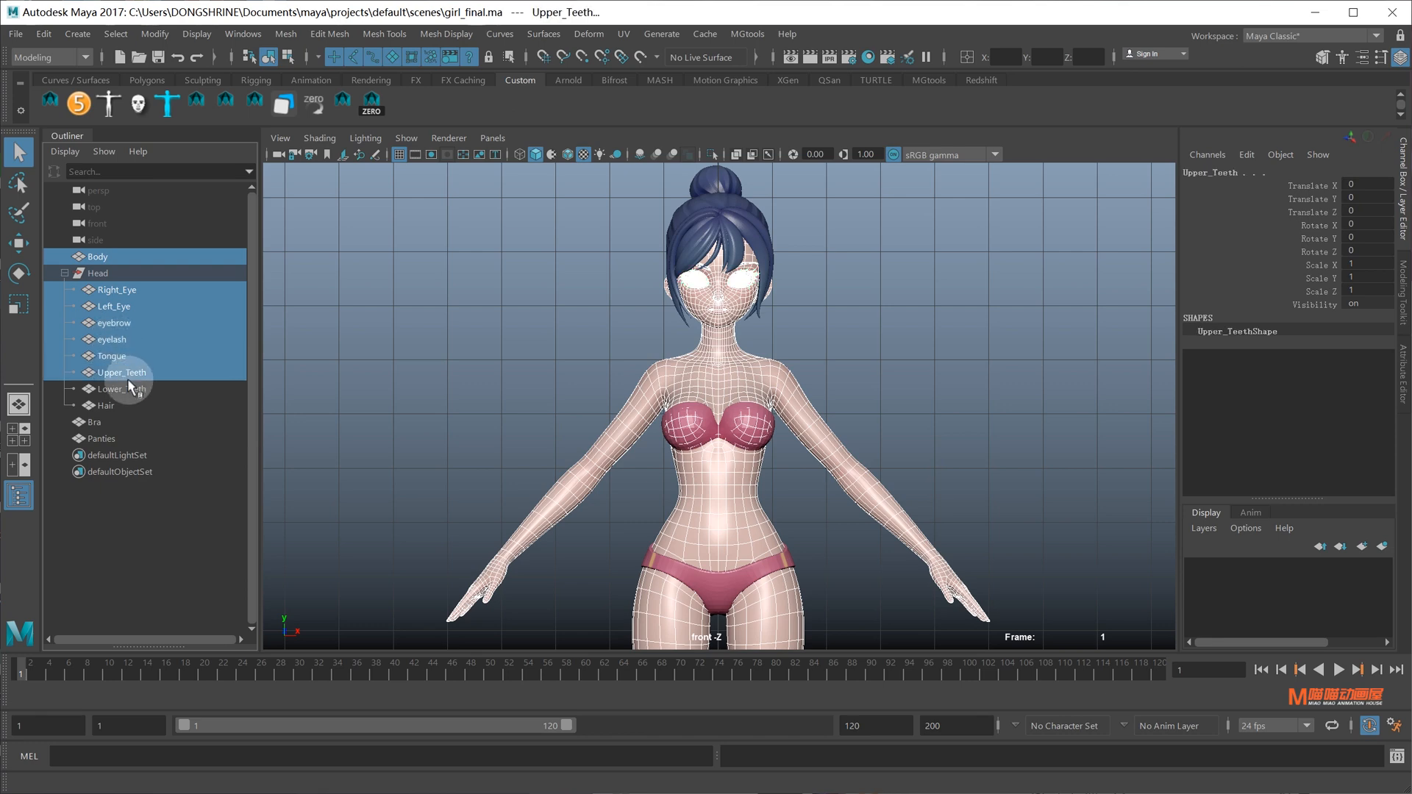
{"action": "left_click", "coordinate": [129, 389], "text": "ctrl"}
{"action": "left_click", "coordinate": [110, 405], "text": "ctrl"}
{"action": "left_click", "coordinate": [107, 422], "text": "ctrl"}
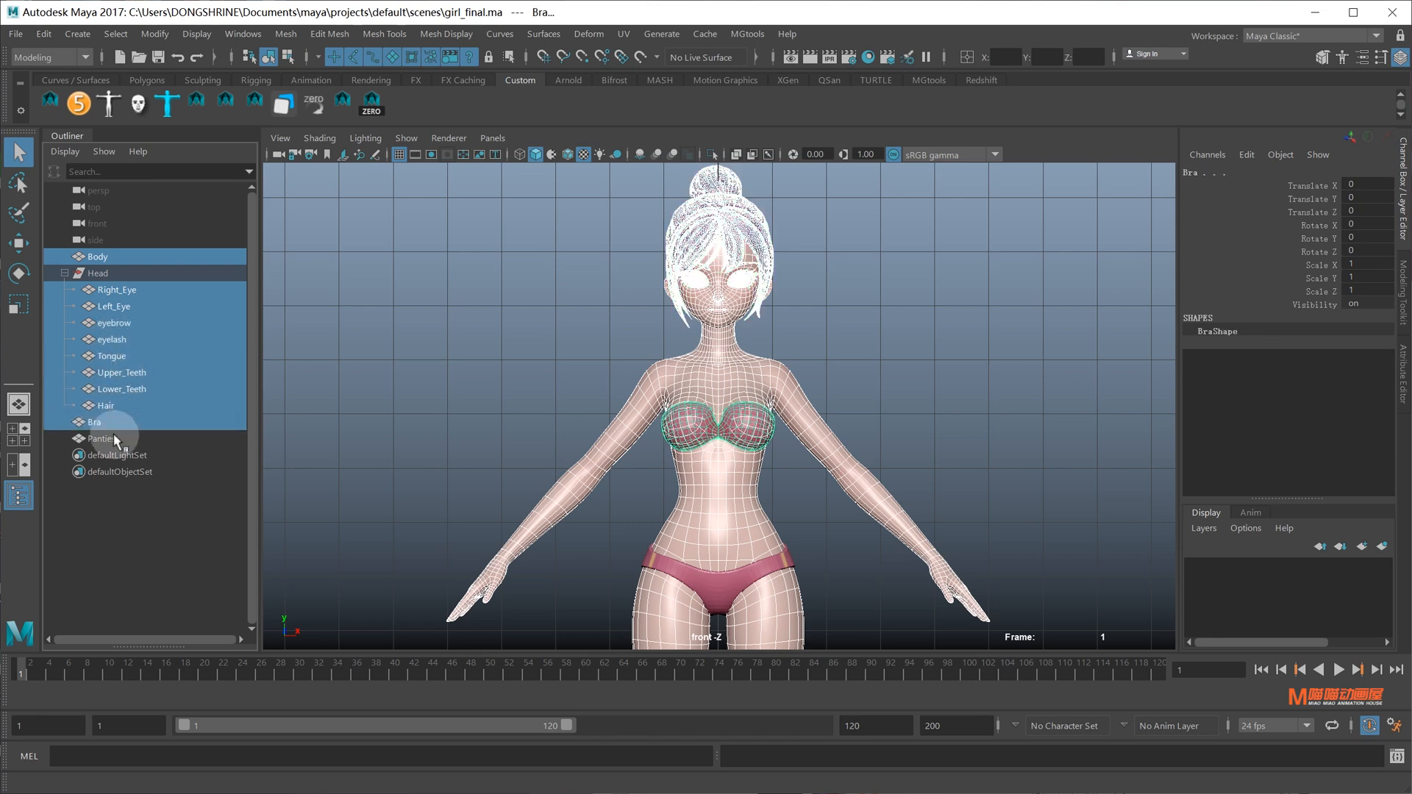
{"action": "left_click", "coordinate": [114, 439], "text": "ctrl"}
{"action": "left_click", "coordinate": [79, 103]}
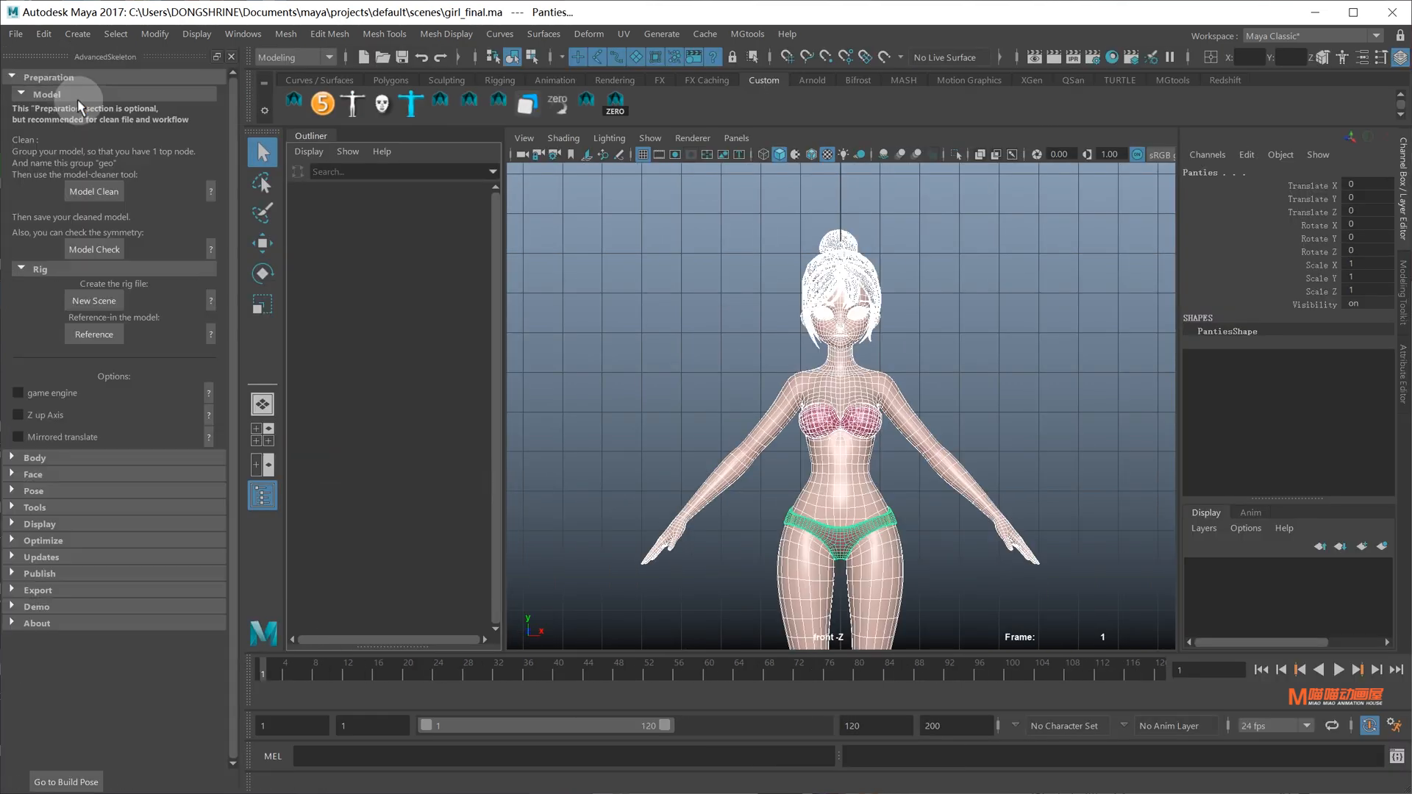
Load the objExport plugin, group the model under geo and run Model Clean
{"action": "left_click", "coordinate": [50, 475]}
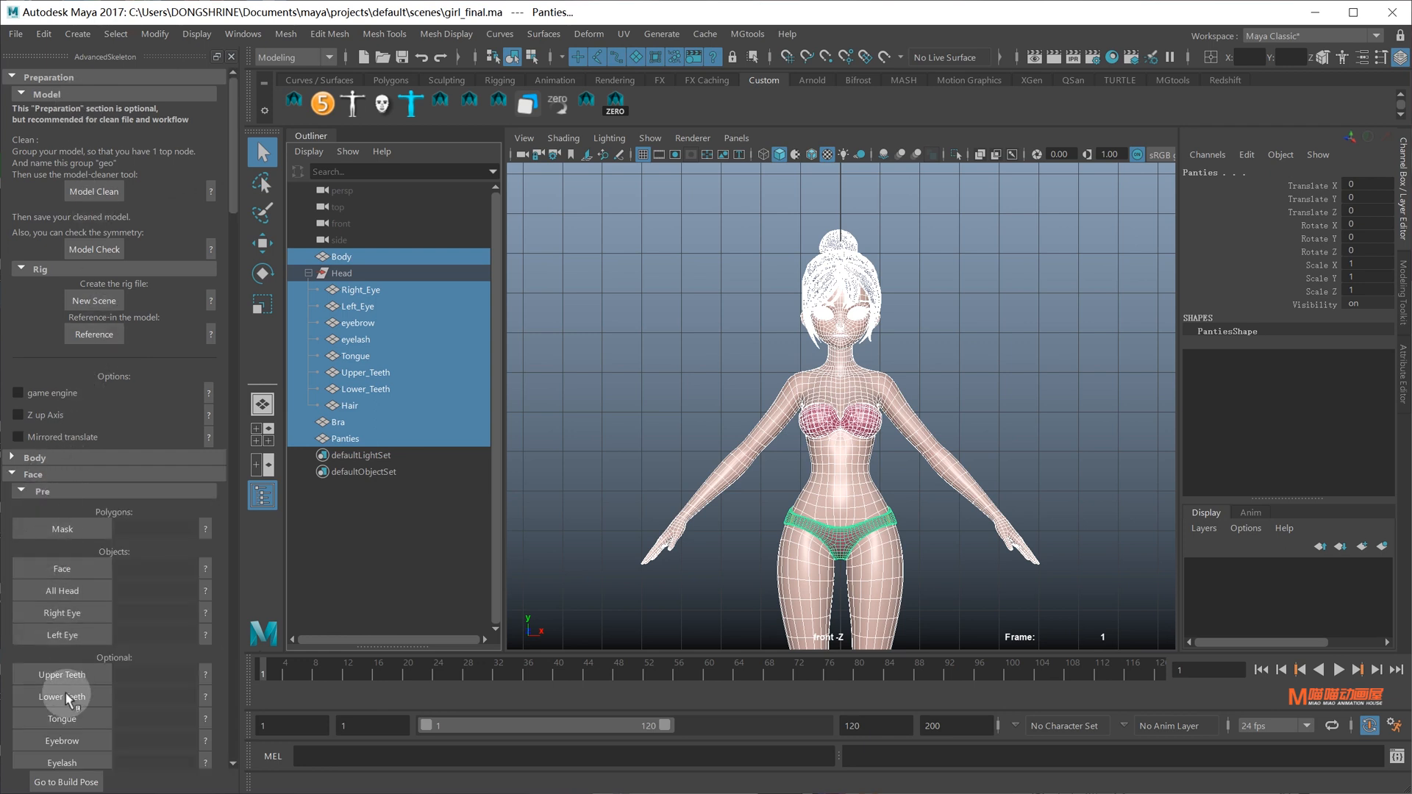
{"action": "left_click", "coordinate": [989, 383]}
{"action": "left_click", "coordinate": [96, 193]}
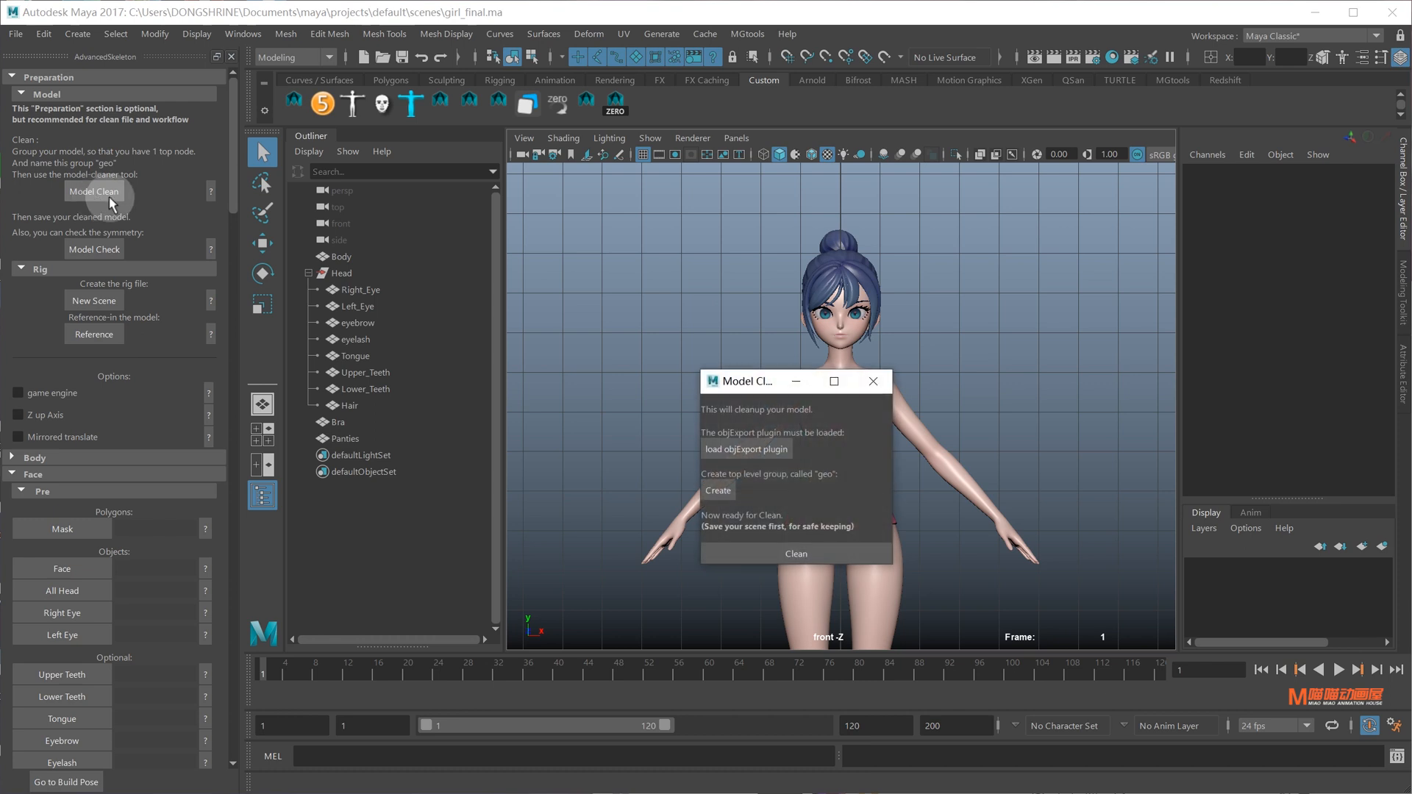
{"action": "left_click", "coordinate": [759, 453]}
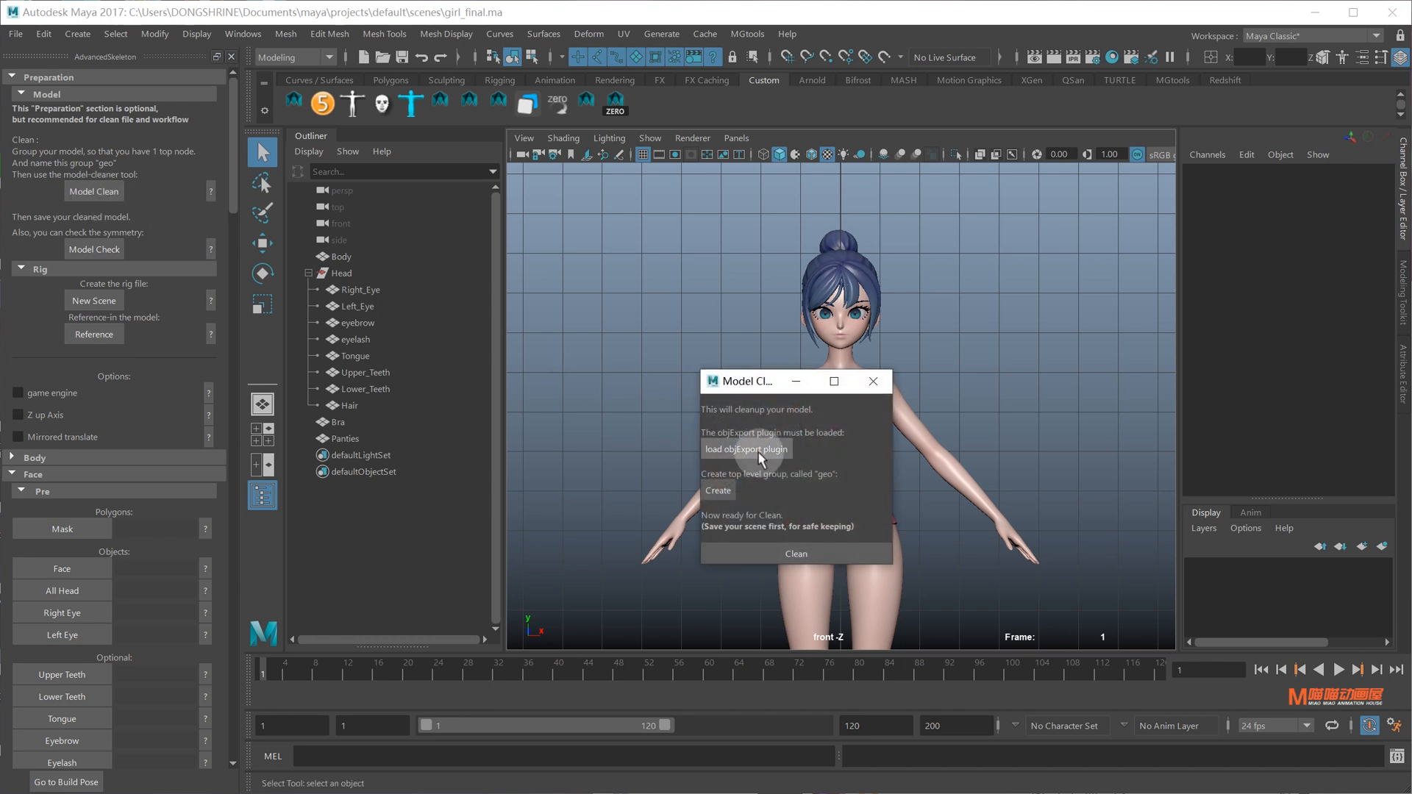
{"action": "left_click", "coordinate": [718, 491]}
{"action": "left_click", "coordinate": [795, 553]}
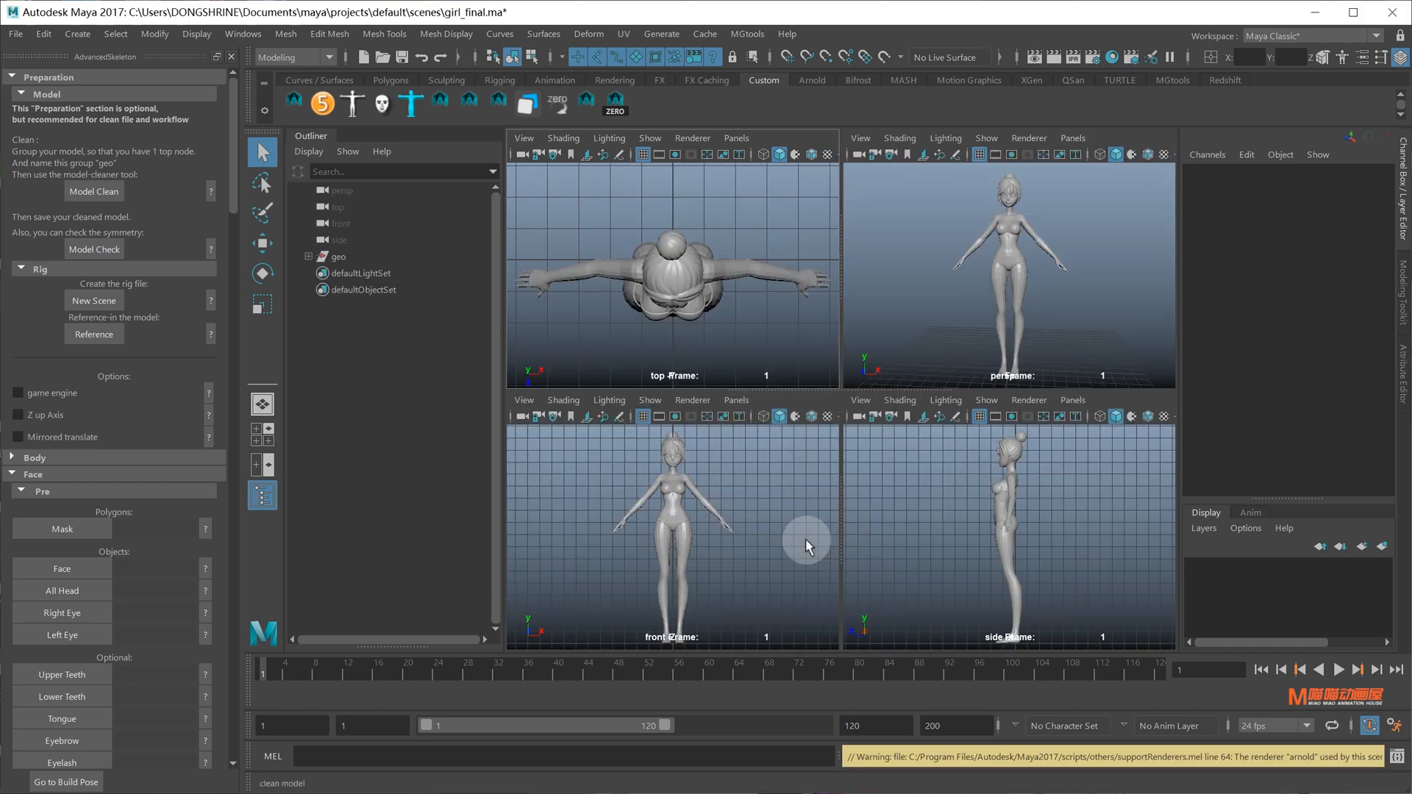
Run Model Check on the Body mesh for symmetry, then start a new scene without saving
{"action": "left_click", "coordinate": [1080, 303]}
{"action": "key", "text": "space"}
{"action": "left_click", "coordinate": [875, 408]}
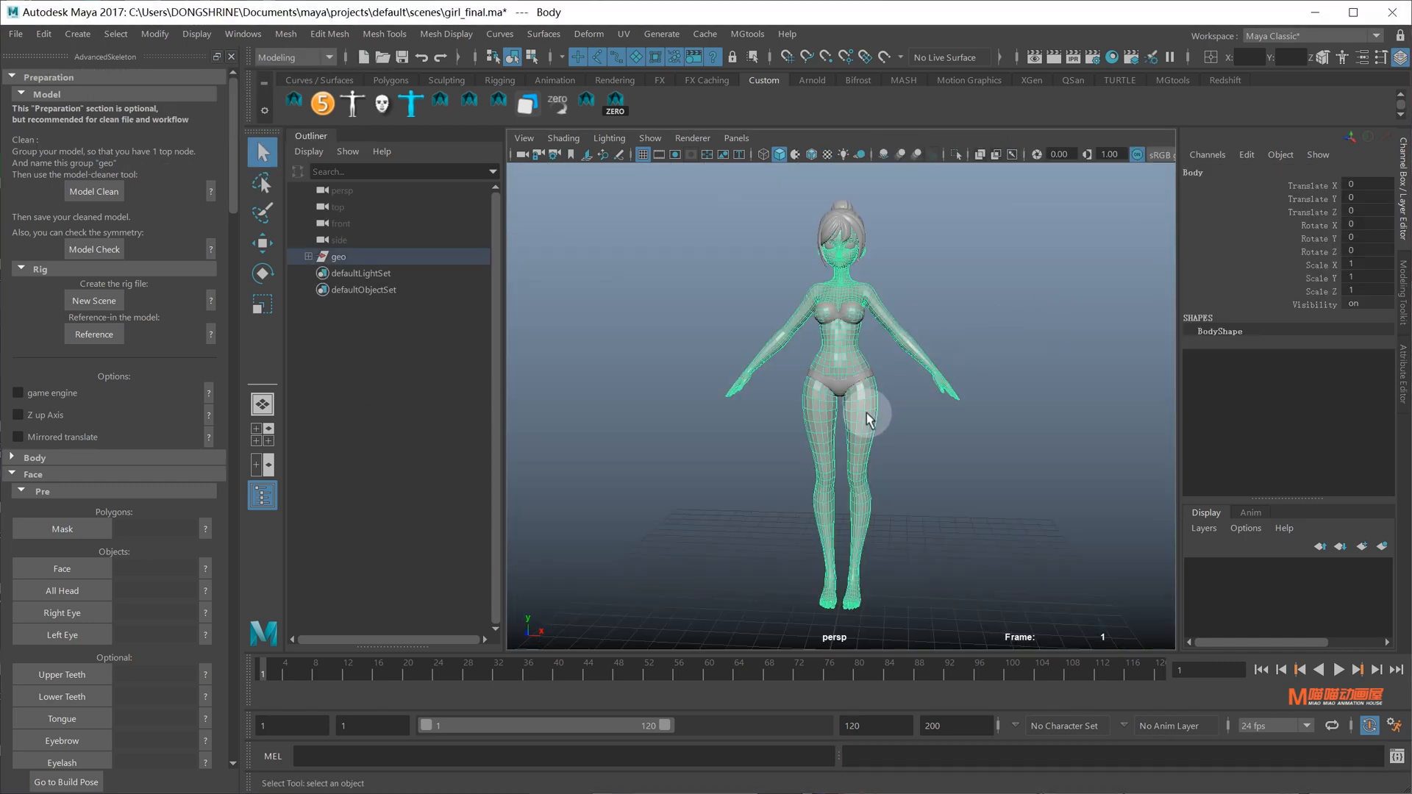
{"action": "left_click", "coordinate": [264, 309]}
{"action": "left_click", "coordinate": [95, 250]}
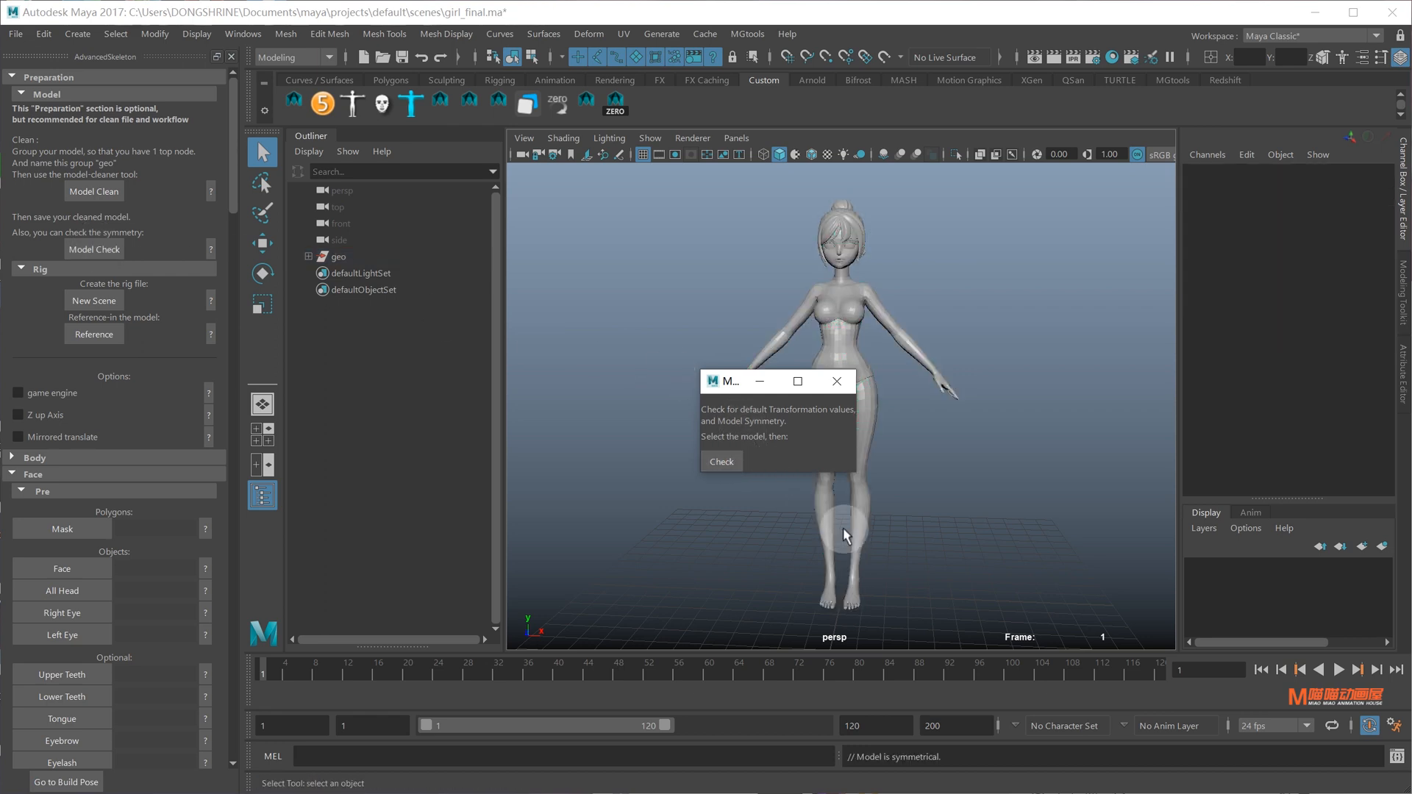
{"action": "left_click", "coordinate": [952, 755]}
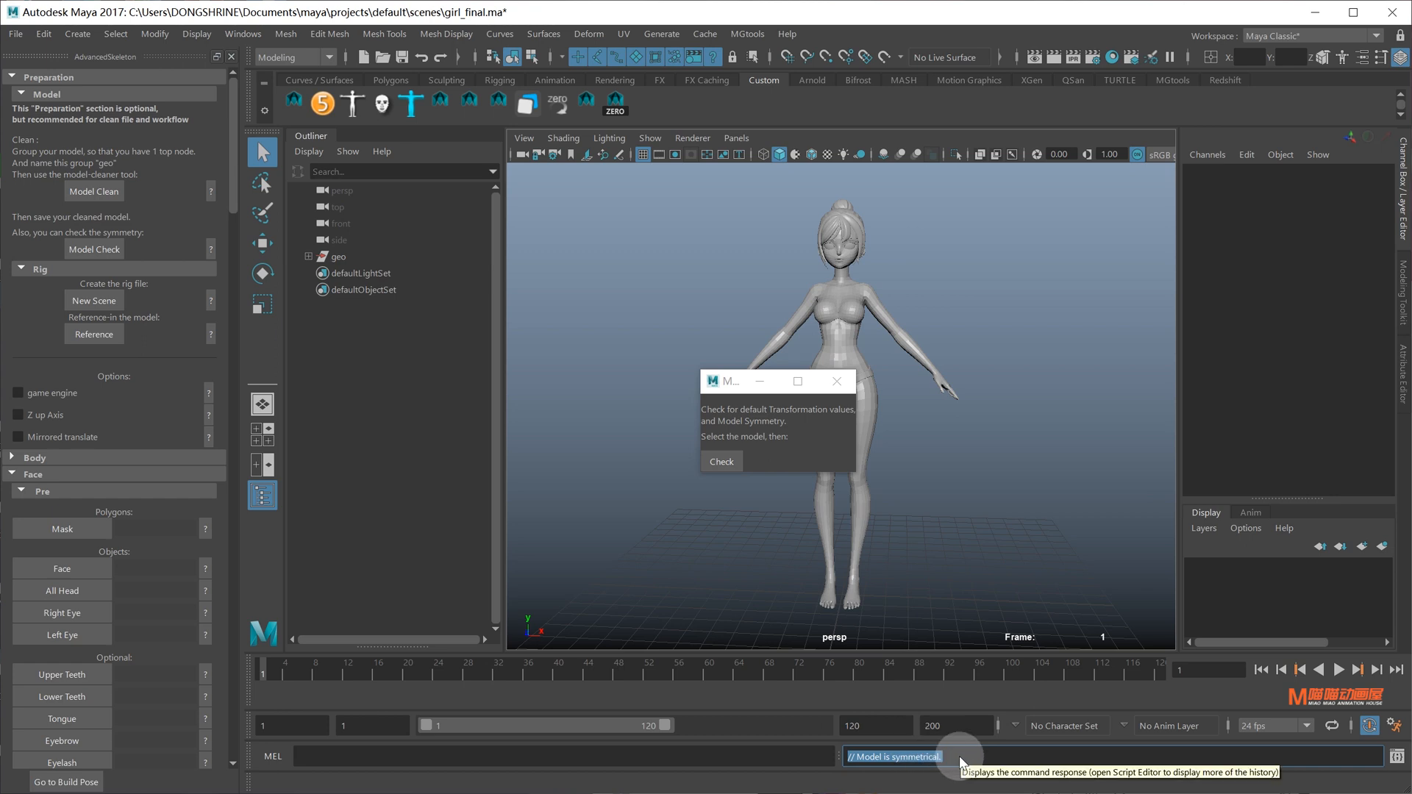
{"action": "left_click", "coordinate": [837, 382]}
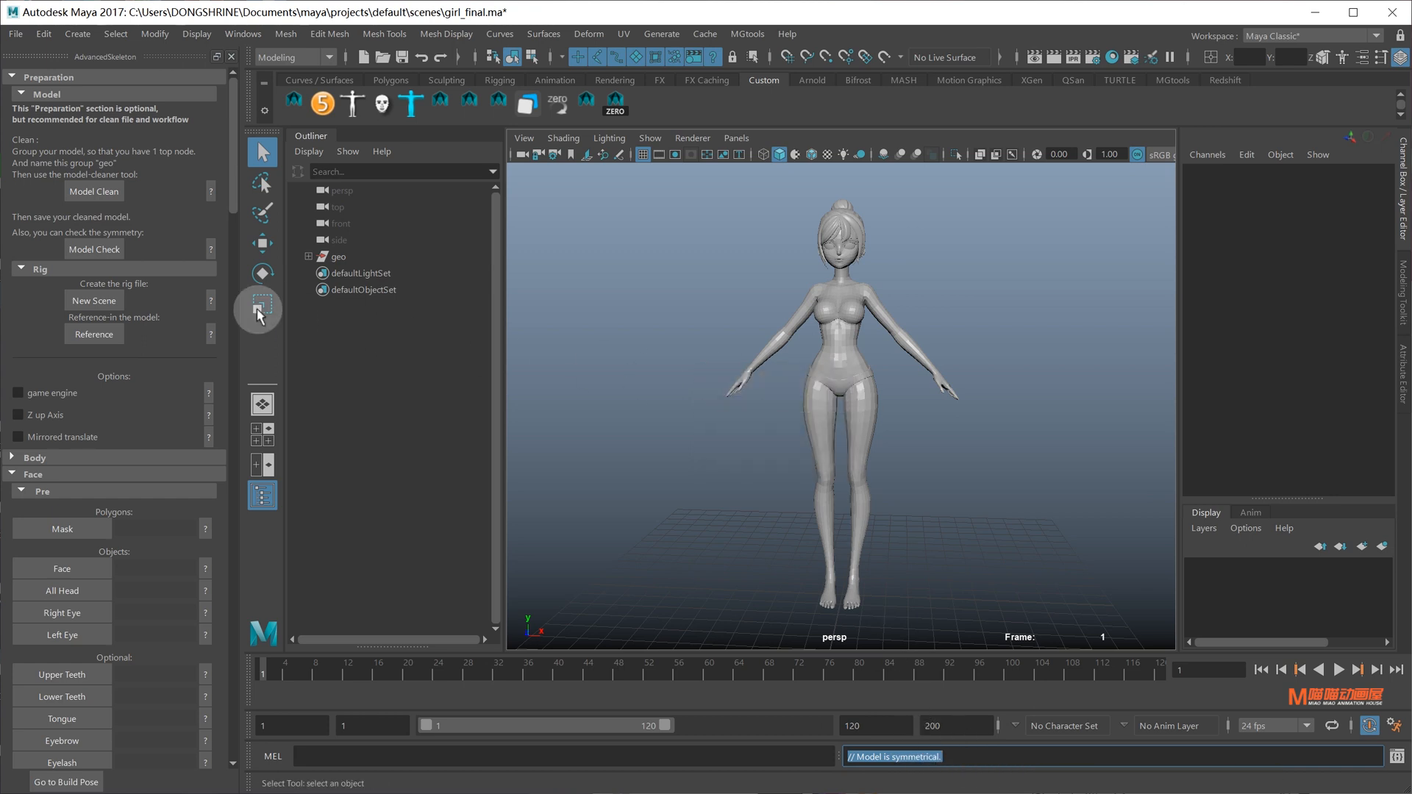
{"action": "left_click", "coordinate": [100, 301]}
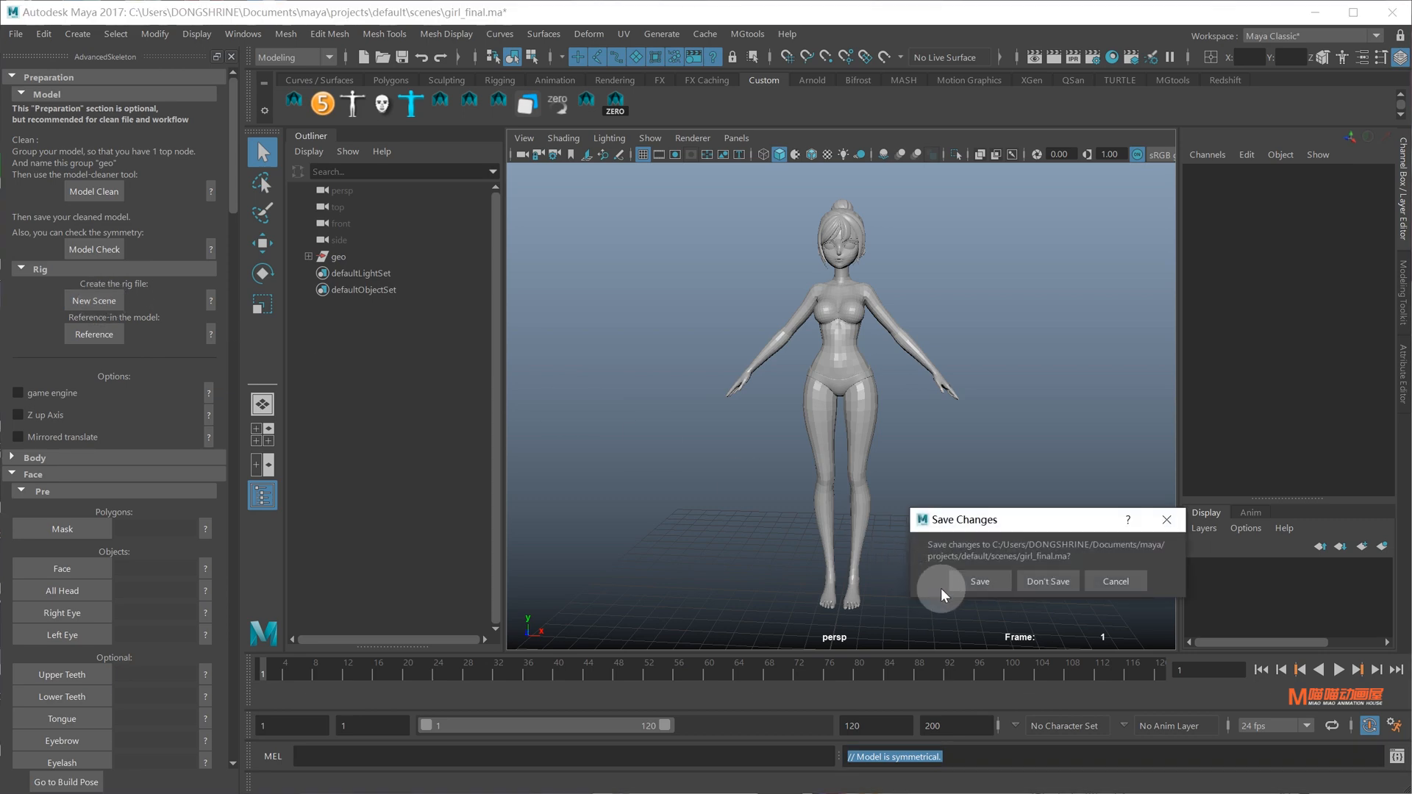
{"action": "left_click", "coordinate": [969, 580]}
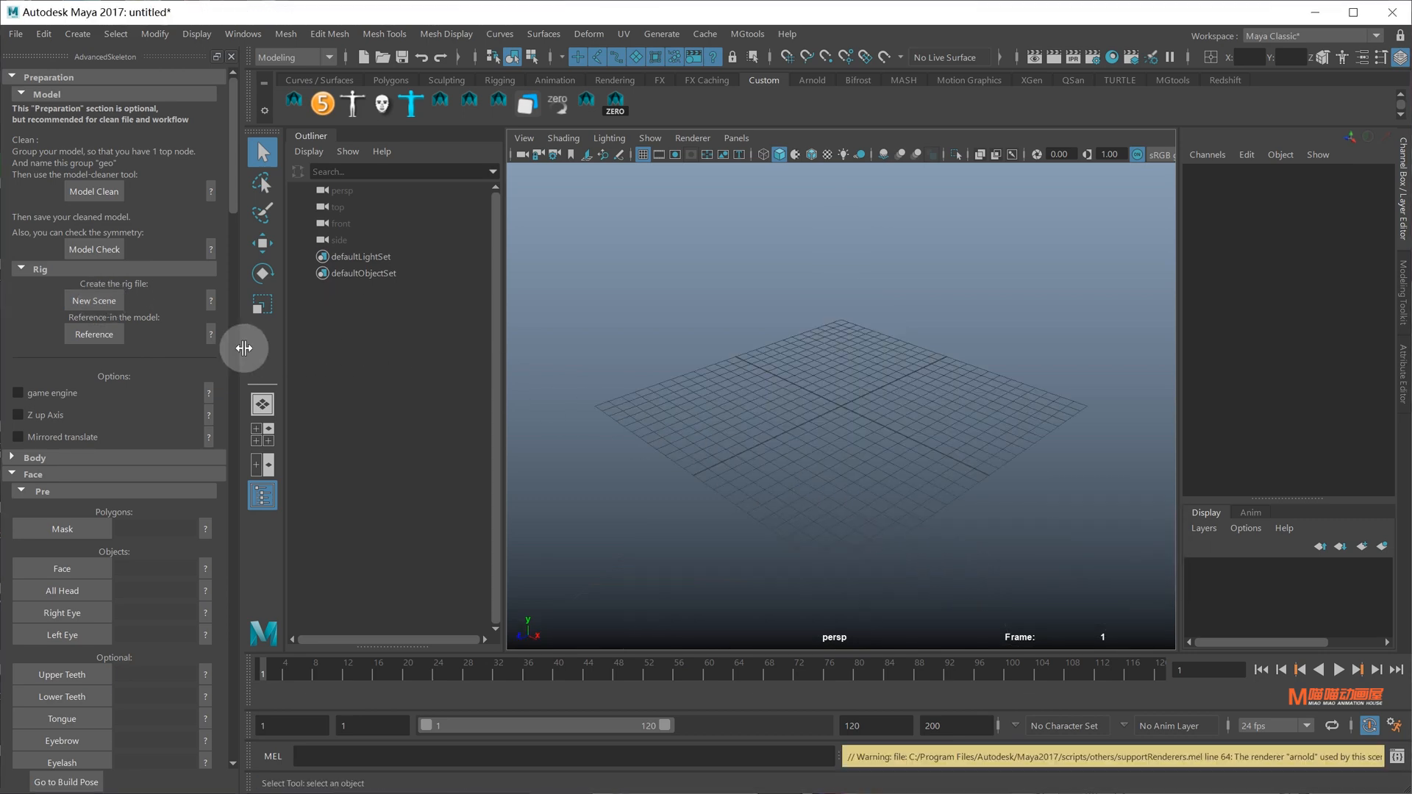
Reference girl_final.ma as a Maya scene file and frame the character
{"action": "left_click", "coordinate": [101, 338]}
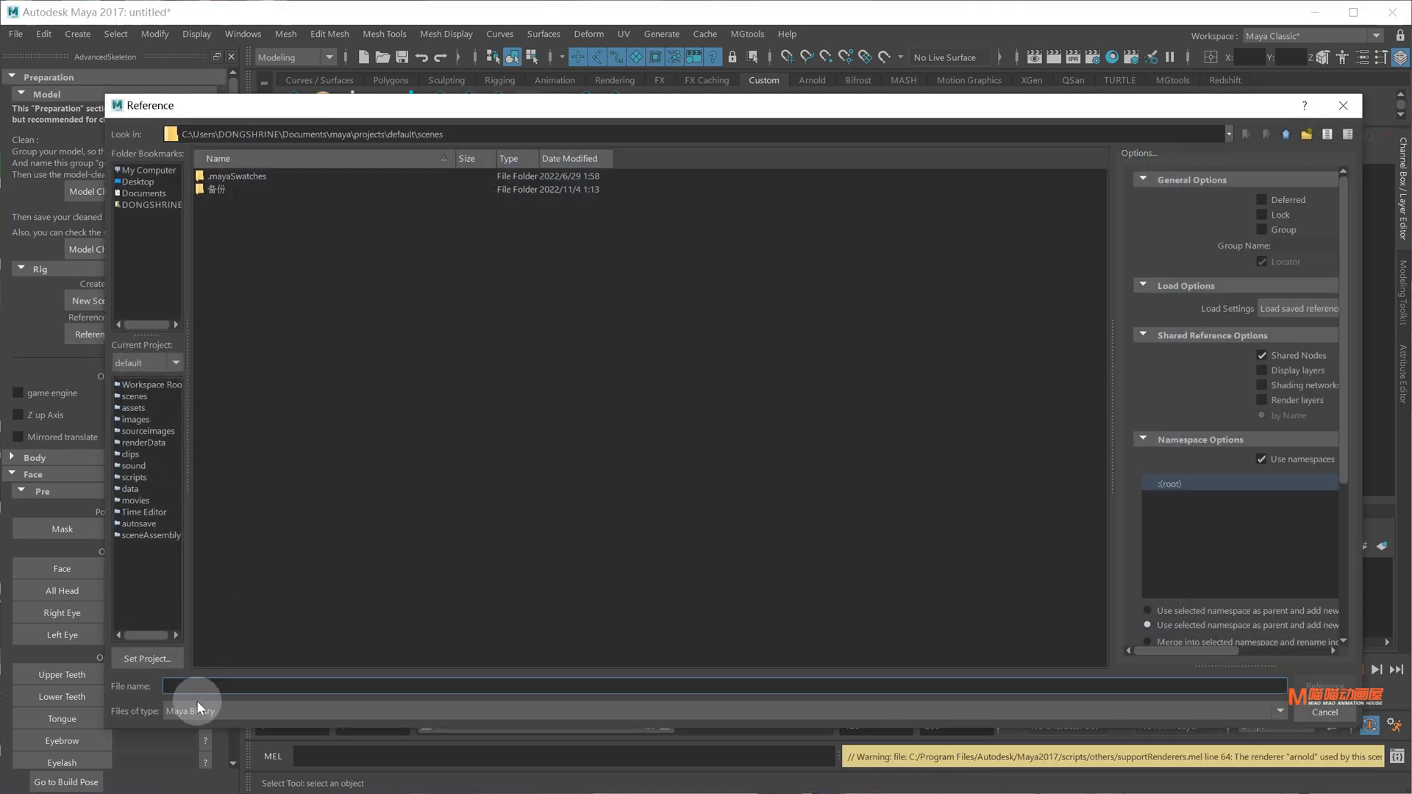
{"action": "left_click", "coordinate": [196, 707]}
{"action": "left_click", "coordinate": [198, 726]}
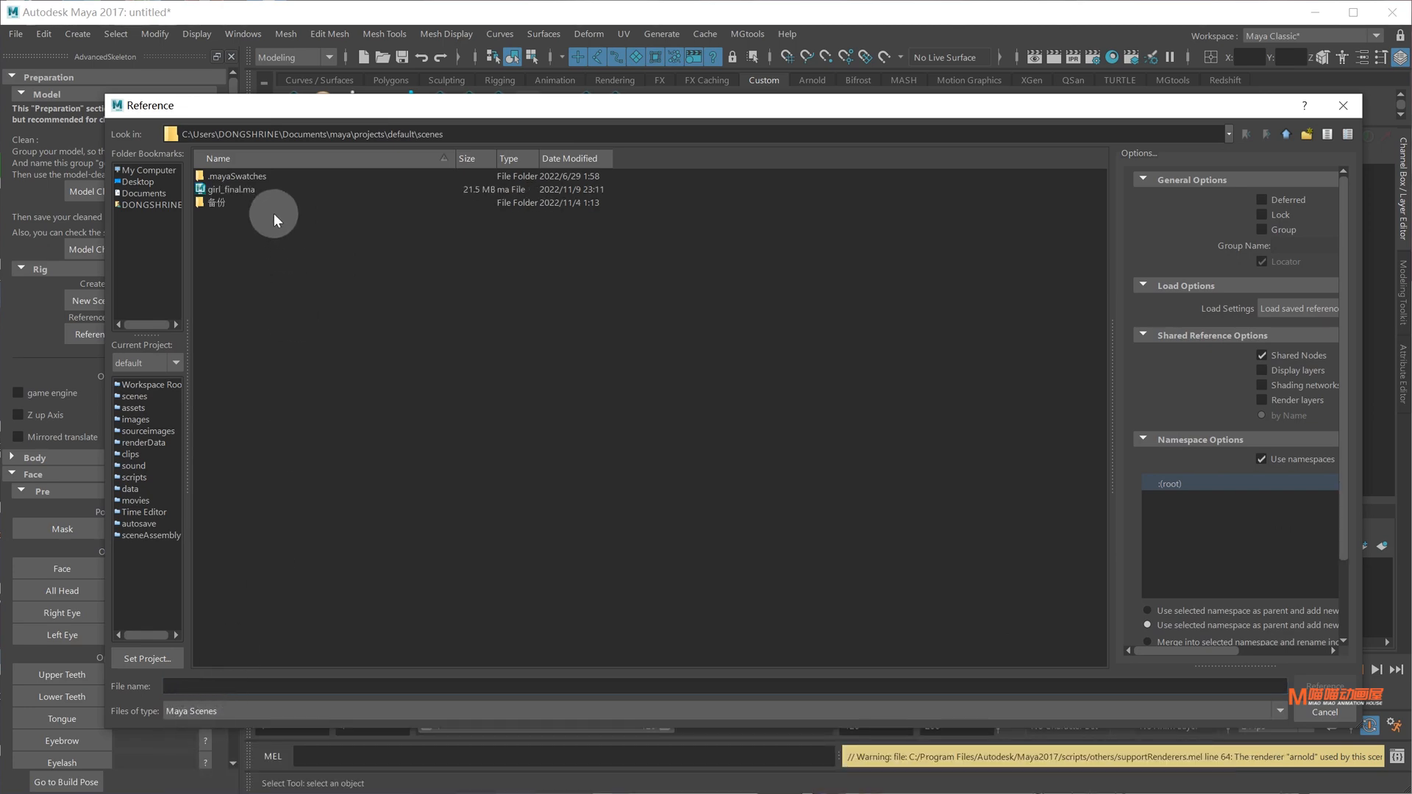
{"action": "double_click", "coordinate": [252, 189]}
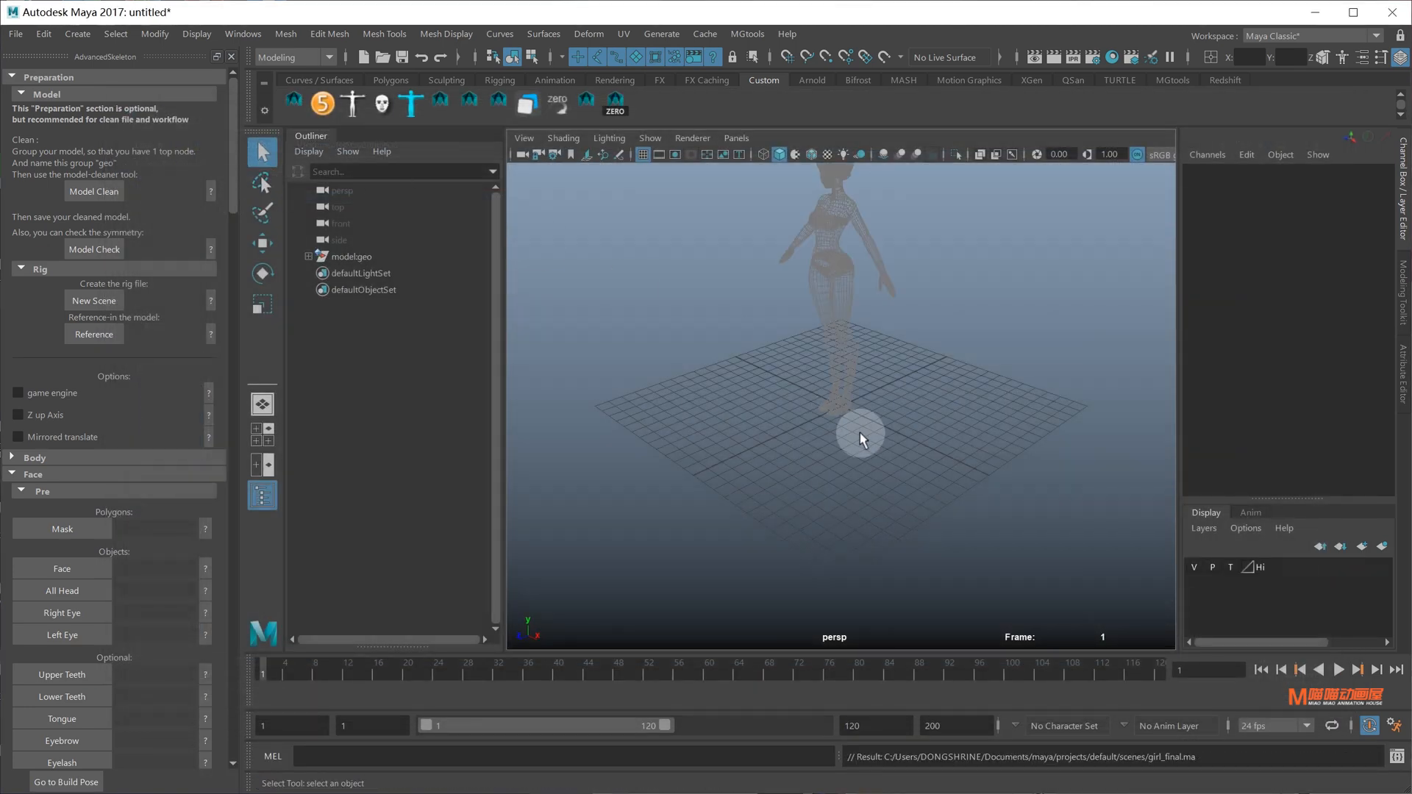
{"action": "key", "text": "f"}
{"action": "left_click_drag", "start_coordinate": [862, 439], "coordinate": [870, 407], "text": "alt"}
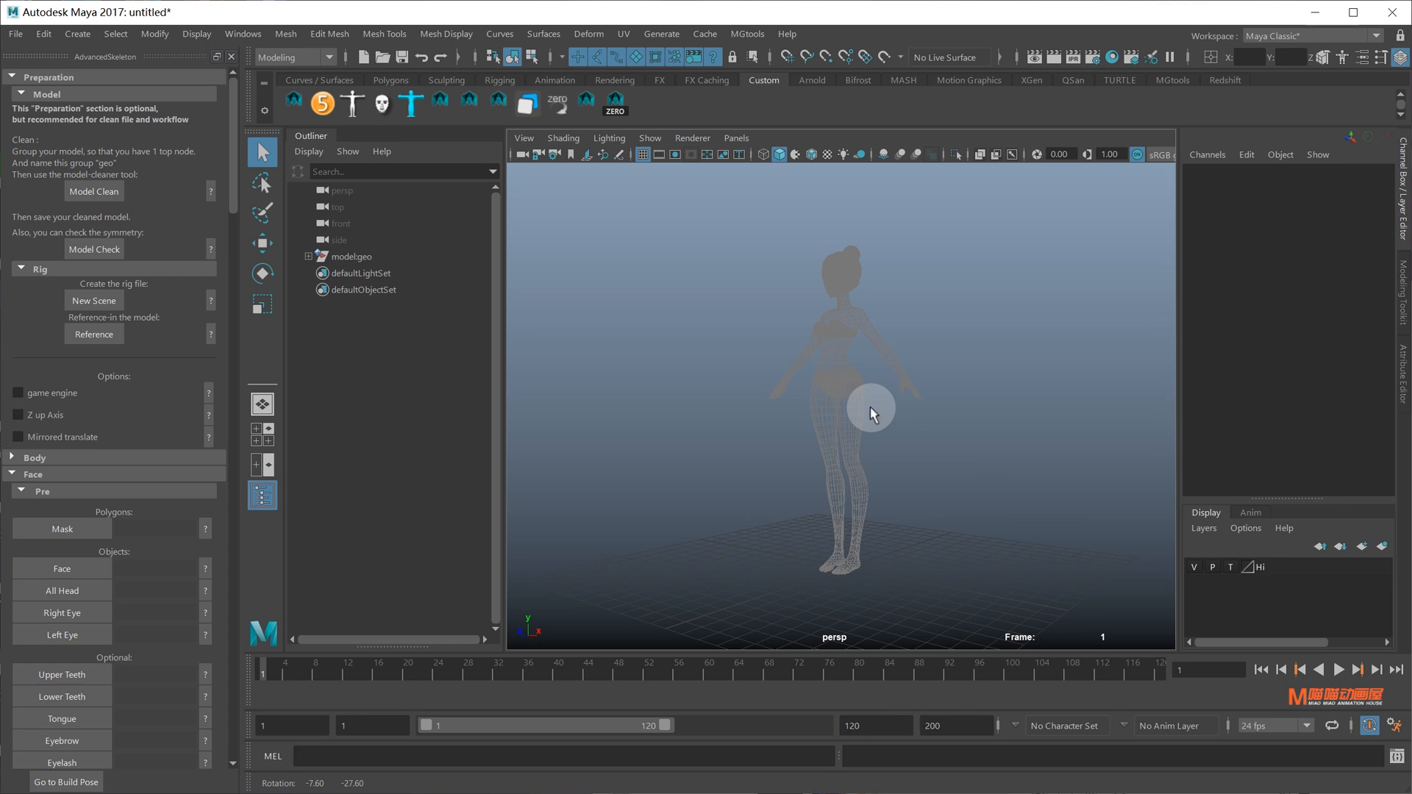
Import the biped.ma fit skeleton from the Body section
{"action": "left_click", "coordinate": [49, 456]}
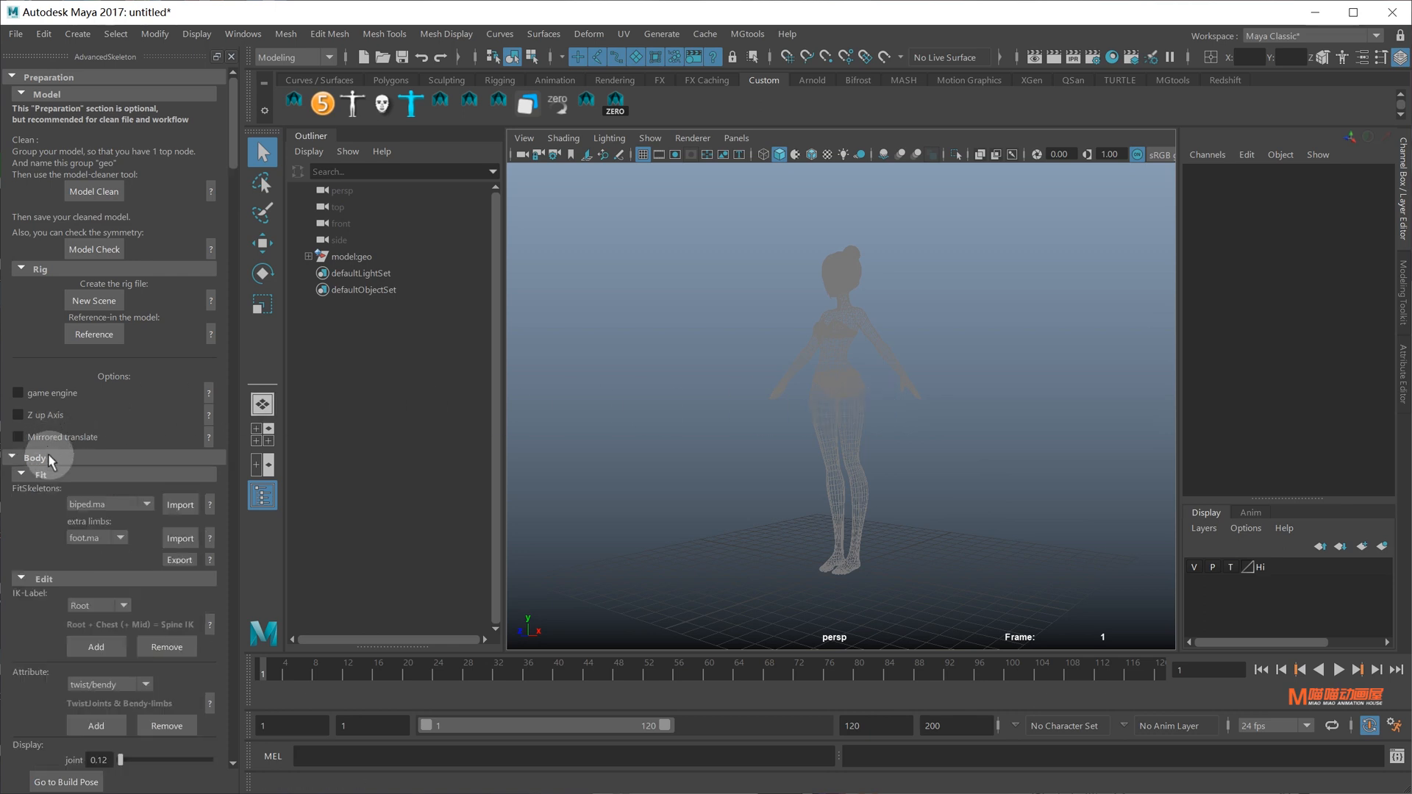
{"action": "left_click", "coordinate": [104, 506]}
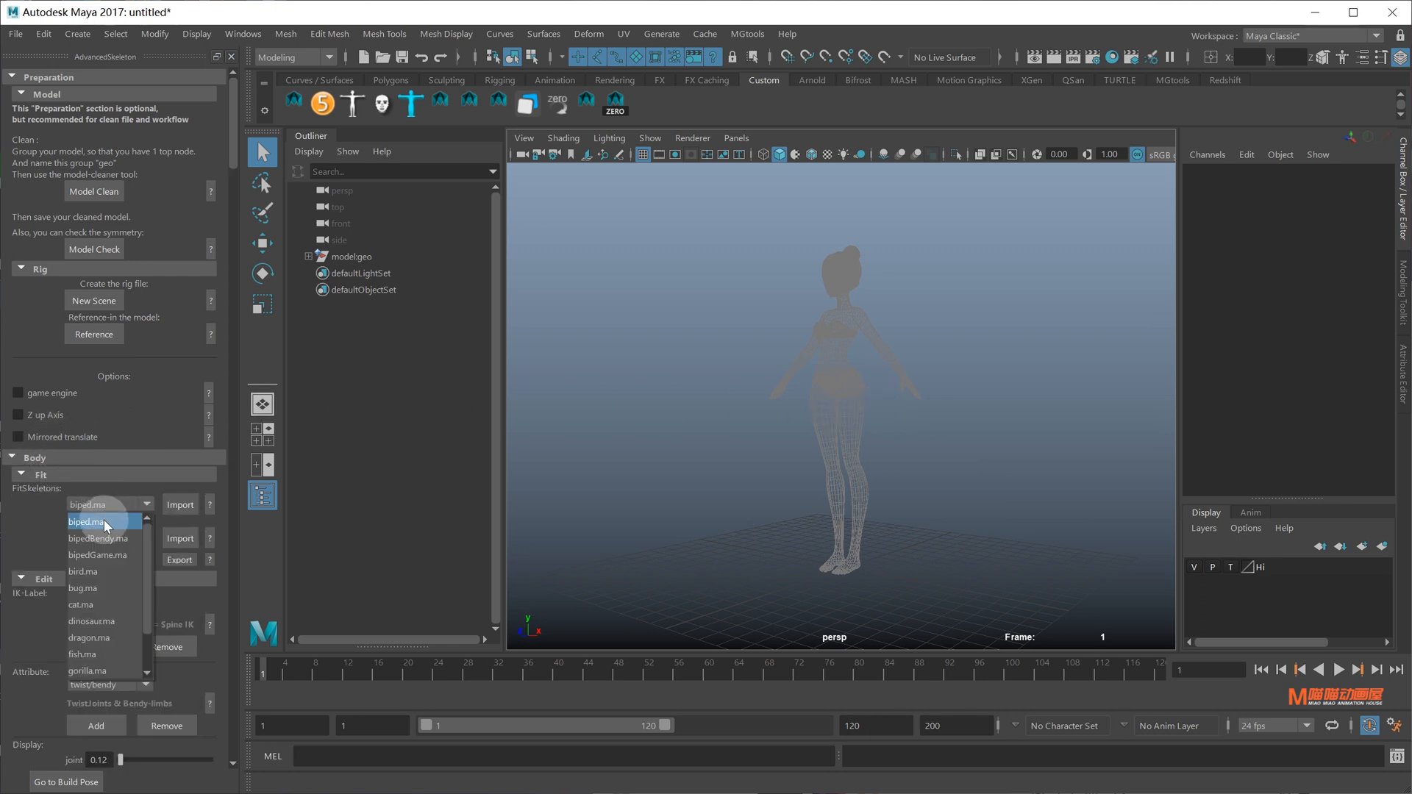
{"action": "left_click", "coordinate": [104, 519]}
{"action": "left_click", "coordinate": [180, 507]}
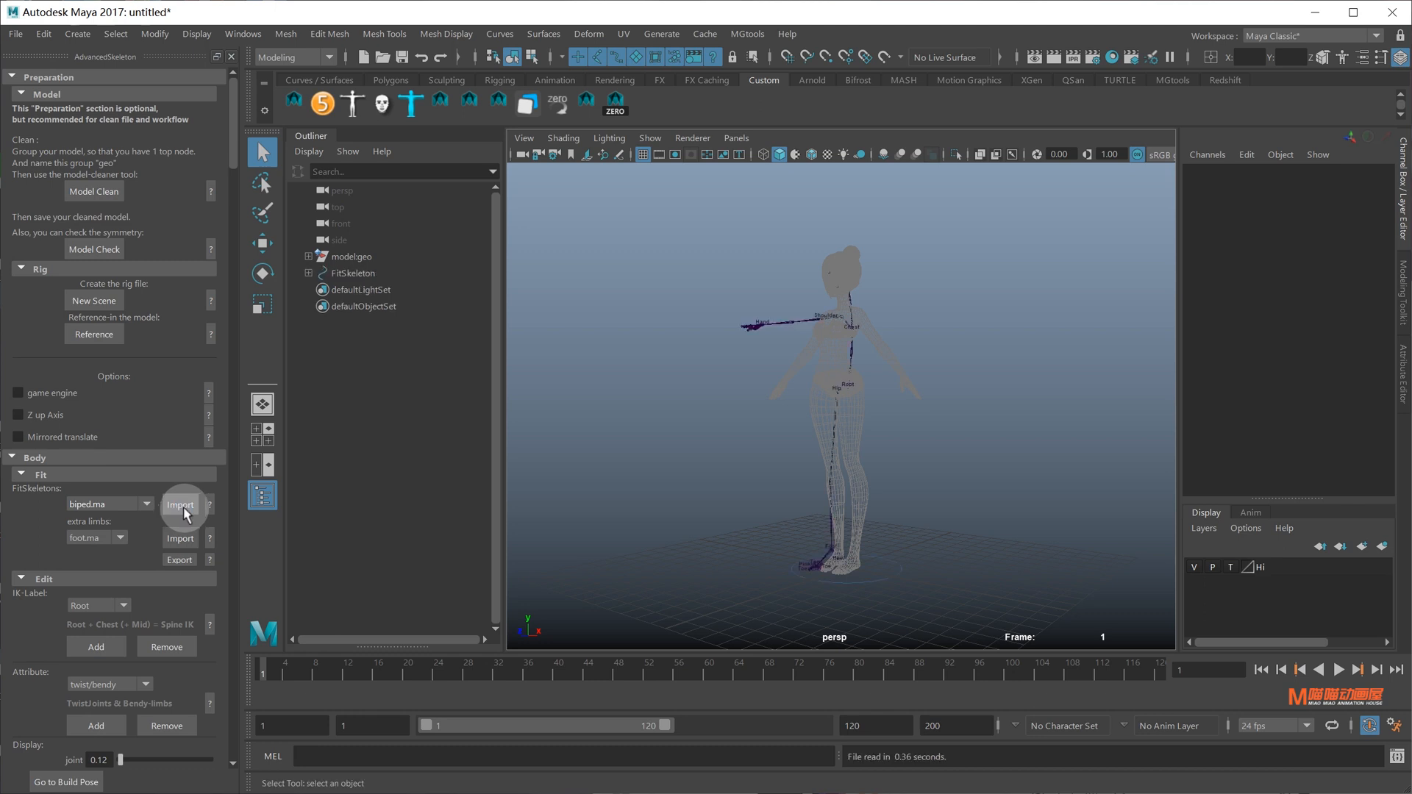
{"action": "mouse_move", "coordinate": [844, 465]}
{"action": "left_mouse_down", "text": "alt"}
{"action": "mouse_move", "coordinate": [917, 461]}
{"action": "mouse_move", "coordinate": [942, 498]}
{"action": "mouse_move", "coordinate": [870, 460]}
{"action": "mouse_move", "coordinate": [763, 463]}
{"action": "mouse_move", "coordinate": [857, 463]}
{"action": "mouse_move", "coordinate": [845, 472]}
{"action": "left_mouse_up", "text": "alt"}
Switch to the front view and try wireframe, textured and smooth-shaded display on the model
{"action": "key", "text": "space"}
{"action": "middle_click_drag", "start_coordinate": [872, 337], "coordinate": [875, 574], "text": "alt"}
{"action": "middle_click_drag", "start_coordinate": [875, 496], "coordinate": [867, 435], "text": "alt"}
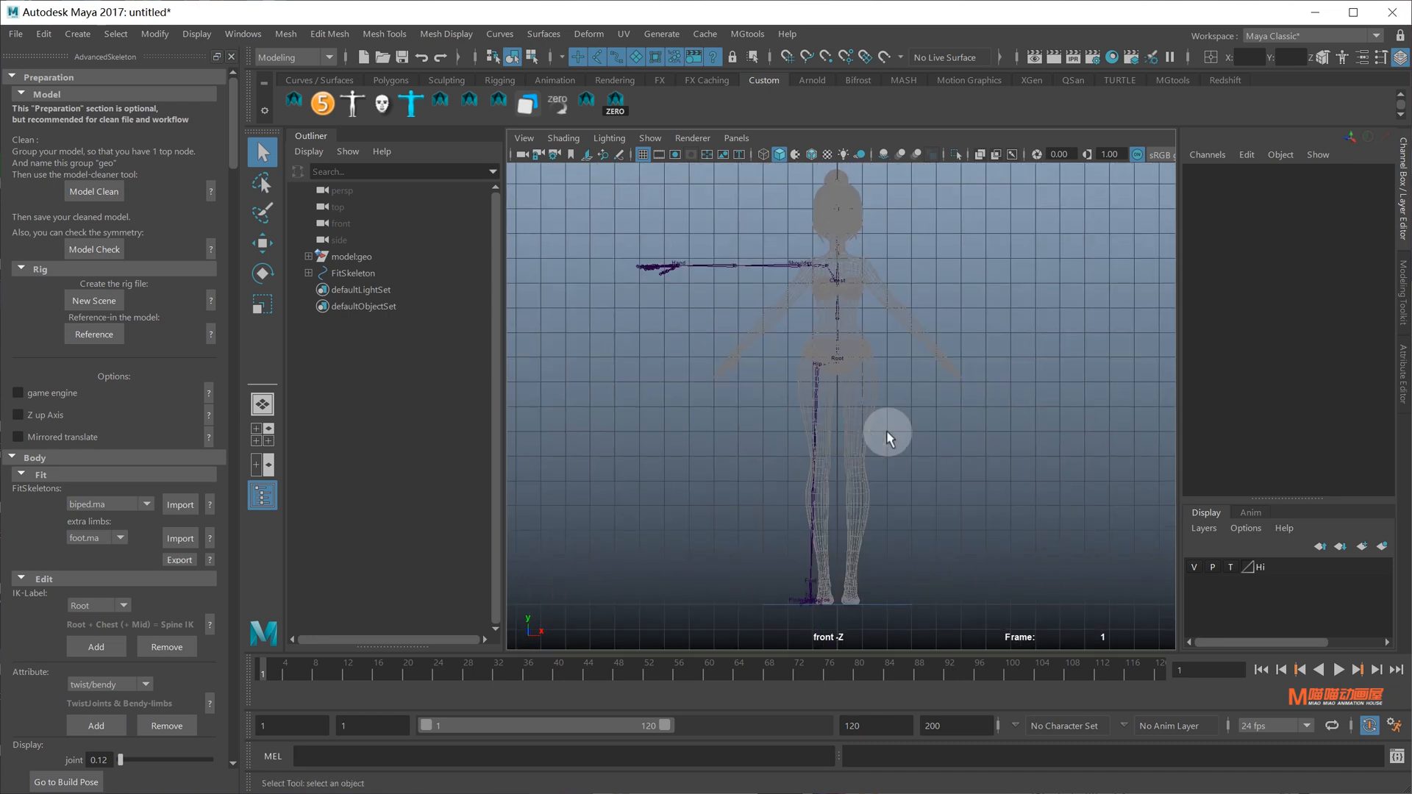
{"action": "left_click", "coordinate": [1230, 567]}
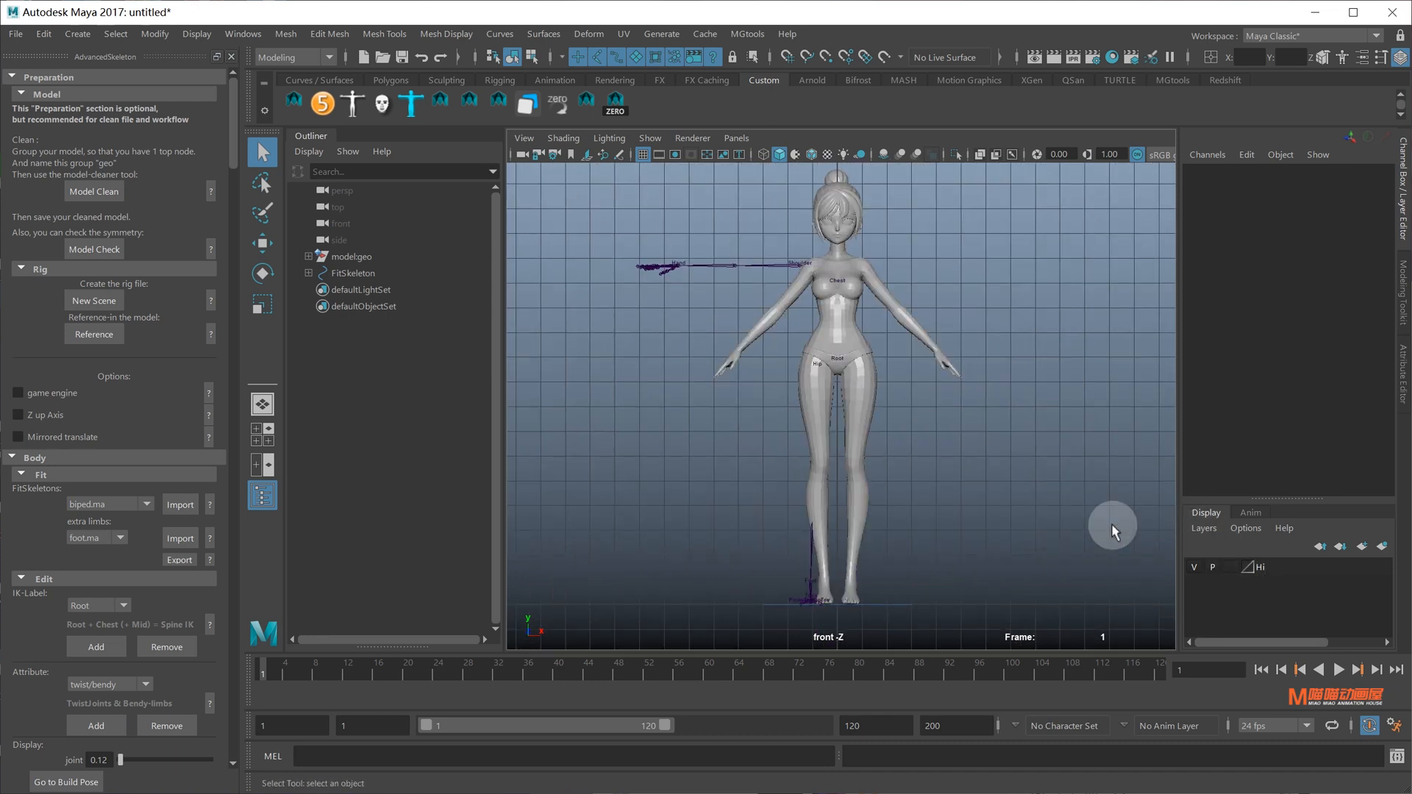
{"action": "left_click", "coordinate": [850, 390]}
{"action": "key", "text": "4"}
{"action": "key", "text": "6"}
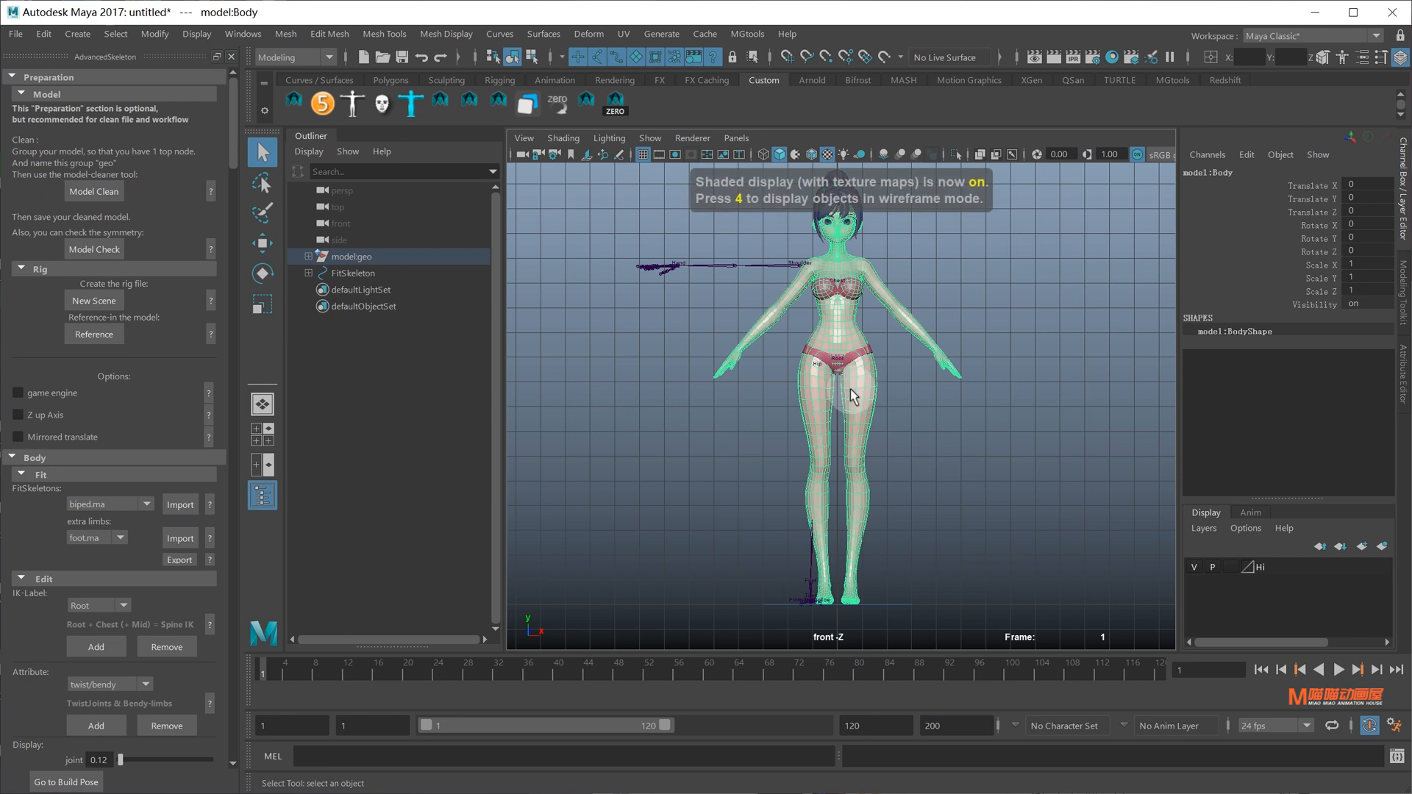
{"action": "key", "text": "3"}
{"action": "left_click", "coordinate": [1004, 439]}
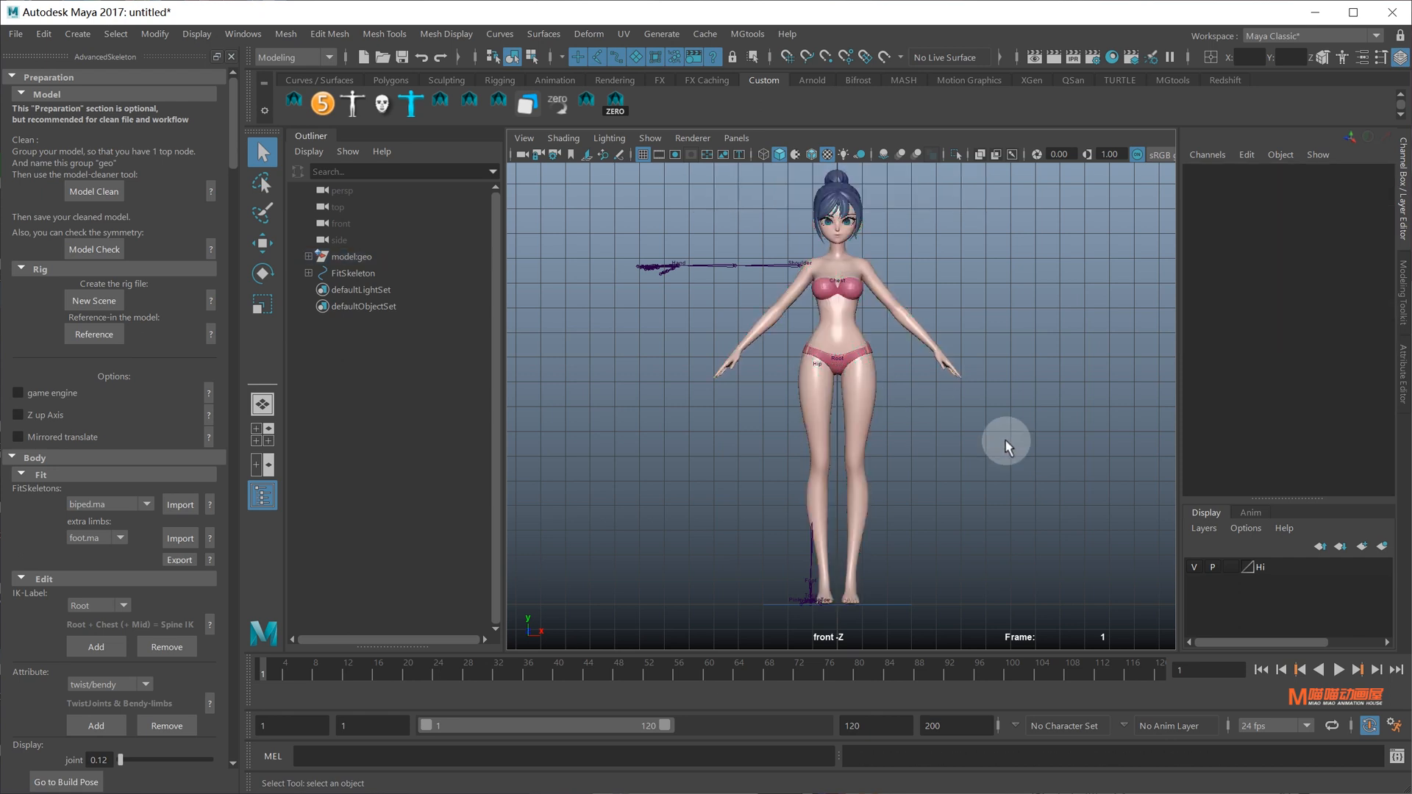
Turn on X-Ray joints and set the model's display layer to reference, shaded and unselectable
{"action": "left_click", "coordinate": [1013, 152]}
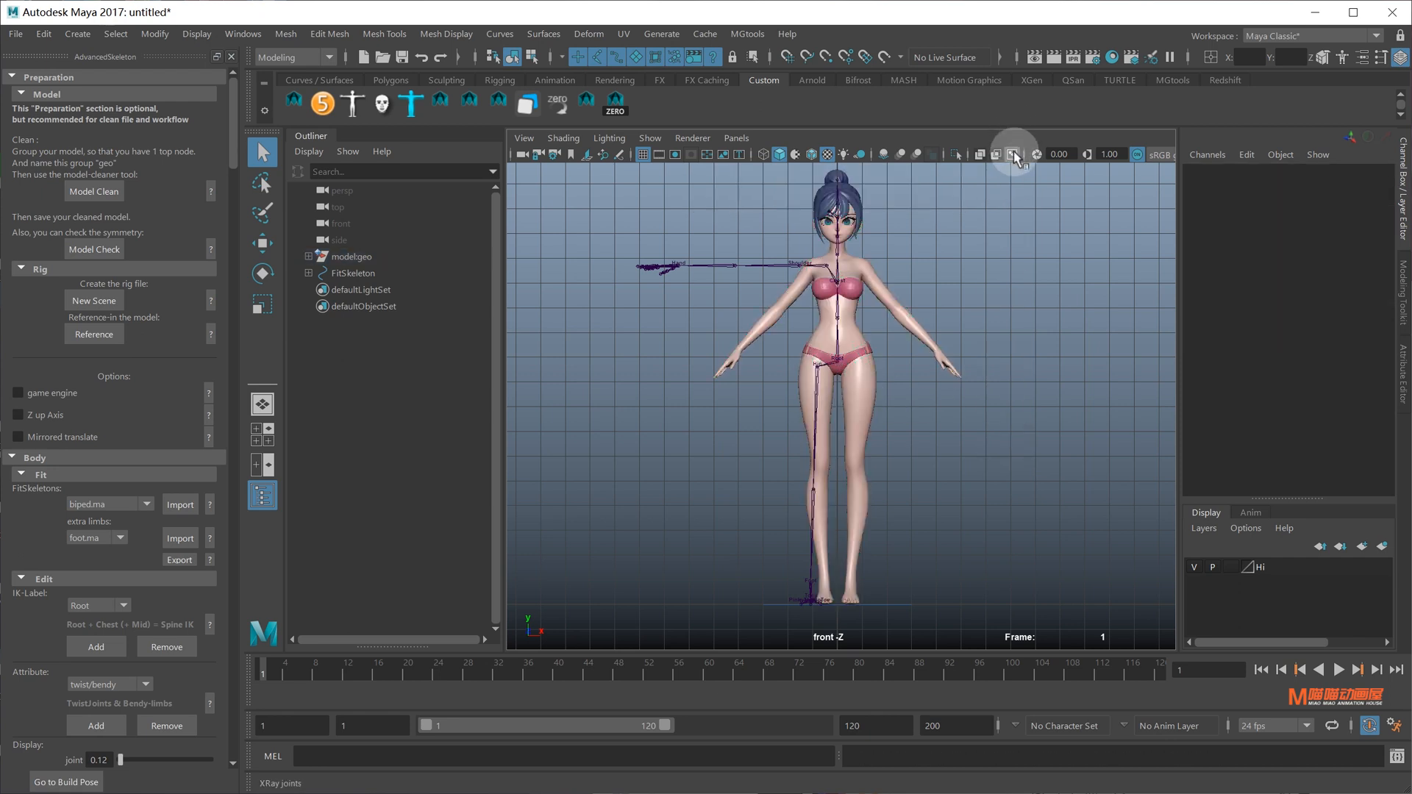
{"action": "left_click", "coordinate": [812, 155]}
{"action": "left_click", "coordinate": [812, 155]}
{"action": "left_click", "coordinate": [812, 155]}
{"action": "left_click", "coordinate": [812, 155]}
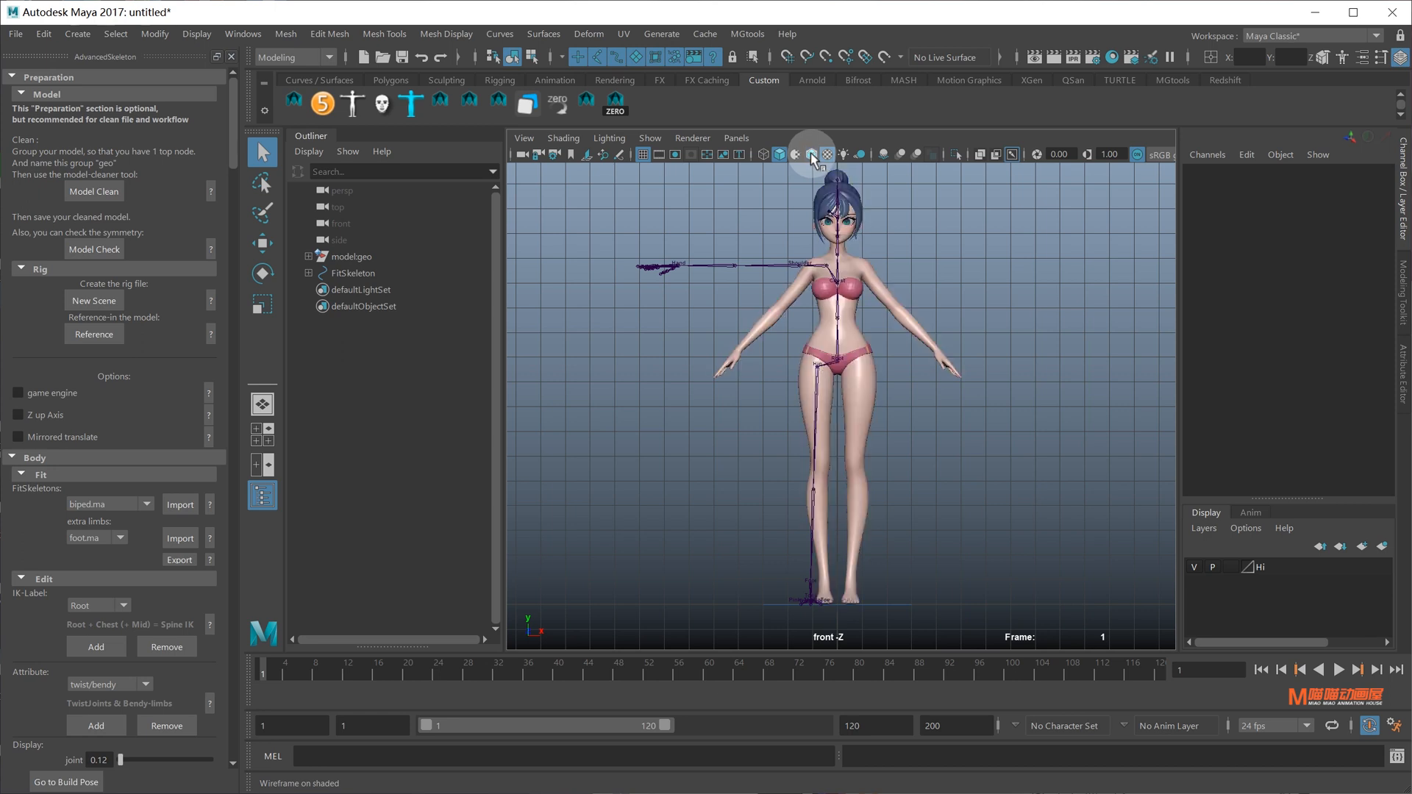
{"action": "left_click", "coordinate": [1230, 567]}
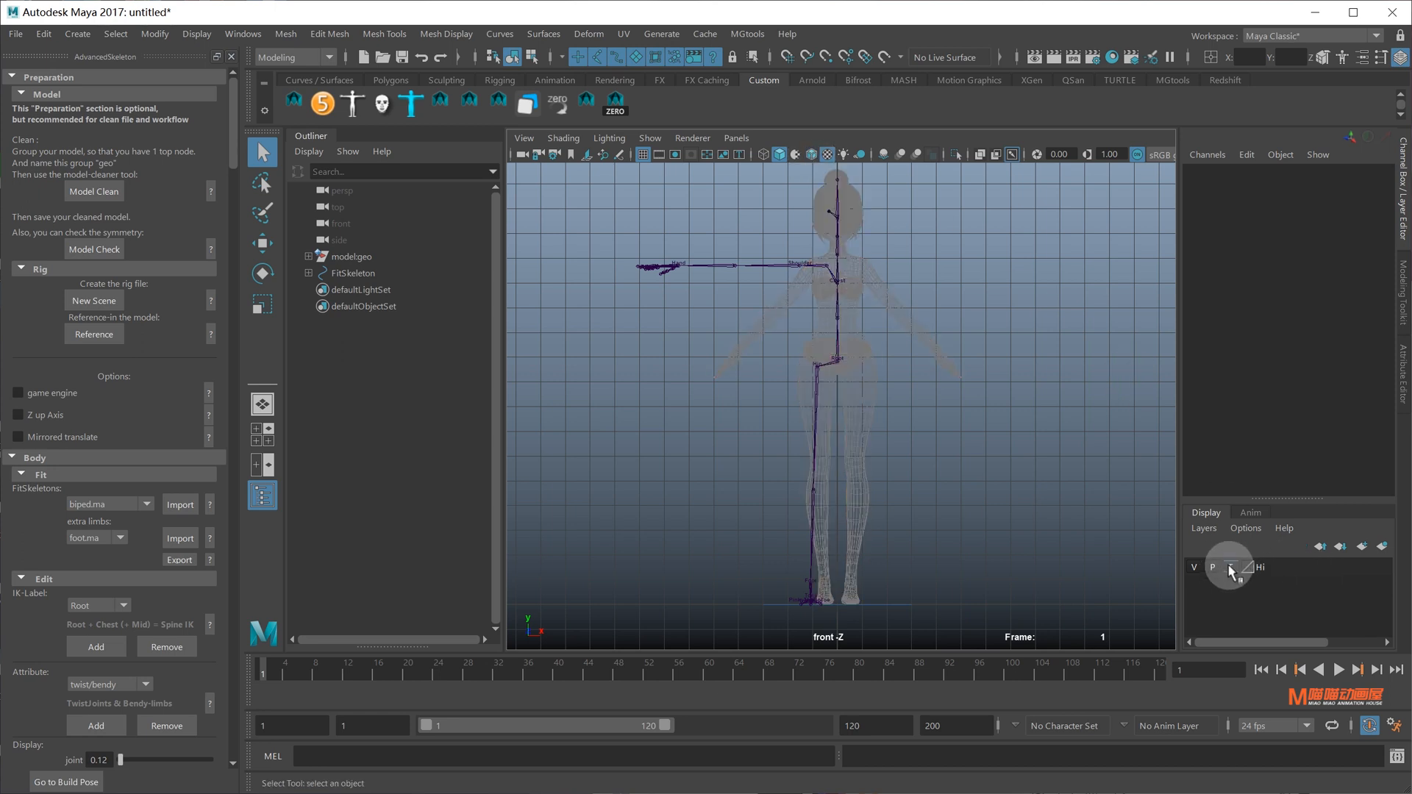
{"action": "left_click", "coordinate": [1230, 567]}
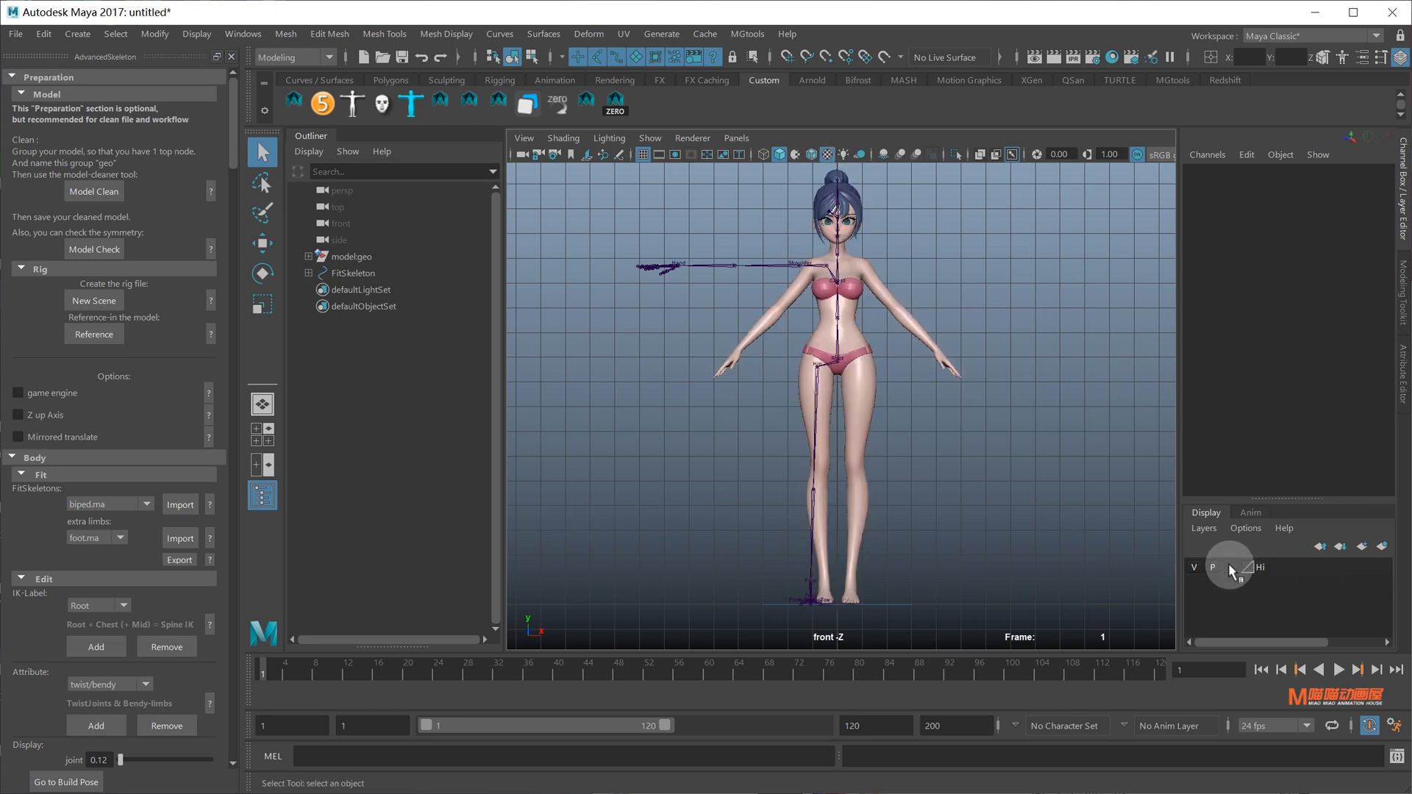
{"action": "left_click", "coordinate": [1230, 567]}
{"action": "left_click", "coordinate": [1230, 567]}
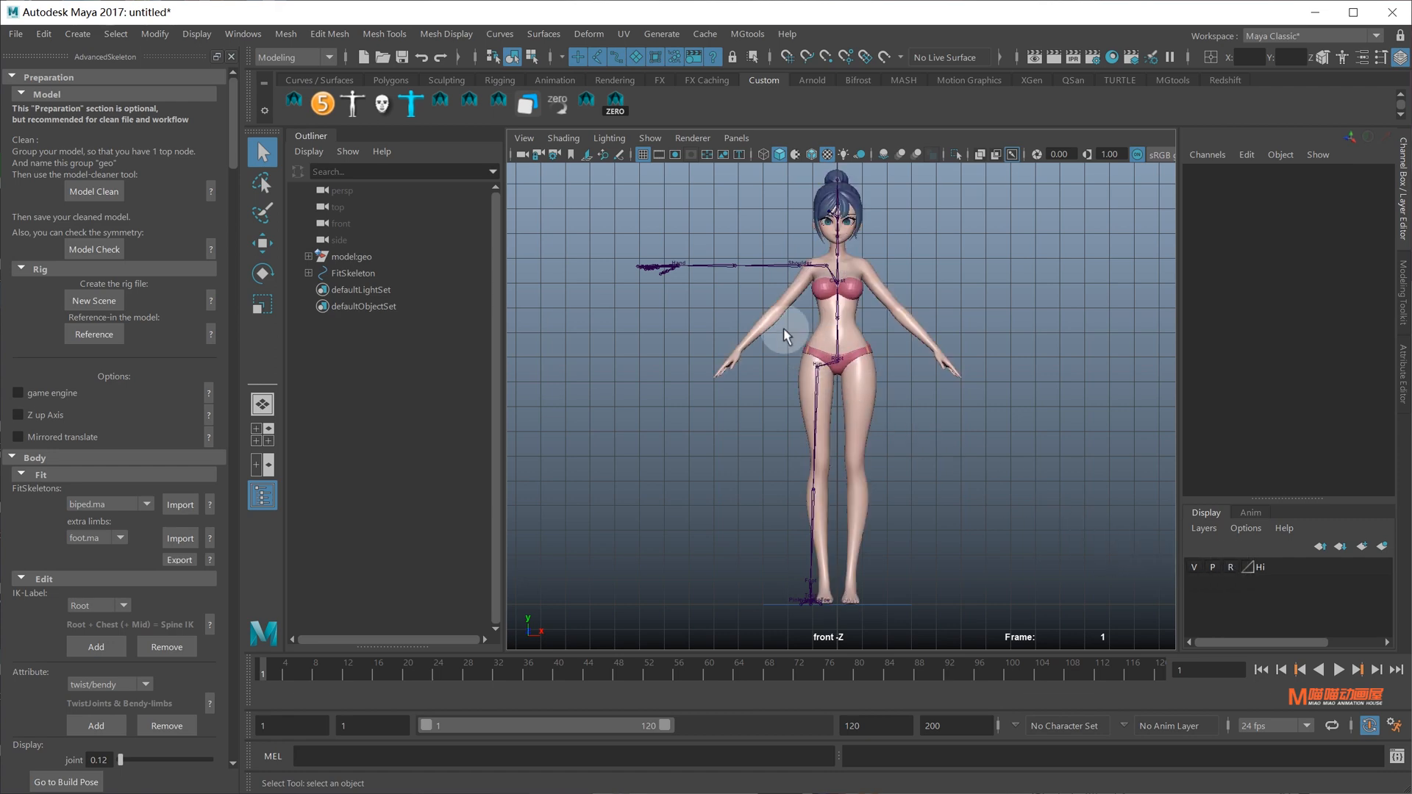
Raise the Root joint alone, without its children, up into the pelvis
{"action": "right_click_drag", "start_coordinate": [786, 337], "coordinate": [1018, 511], "text": "alt"}
{"action": "middle_click_drag", "start_coordinate": [967, 380], "coordinate": [1016, 588], "text": "alt"}
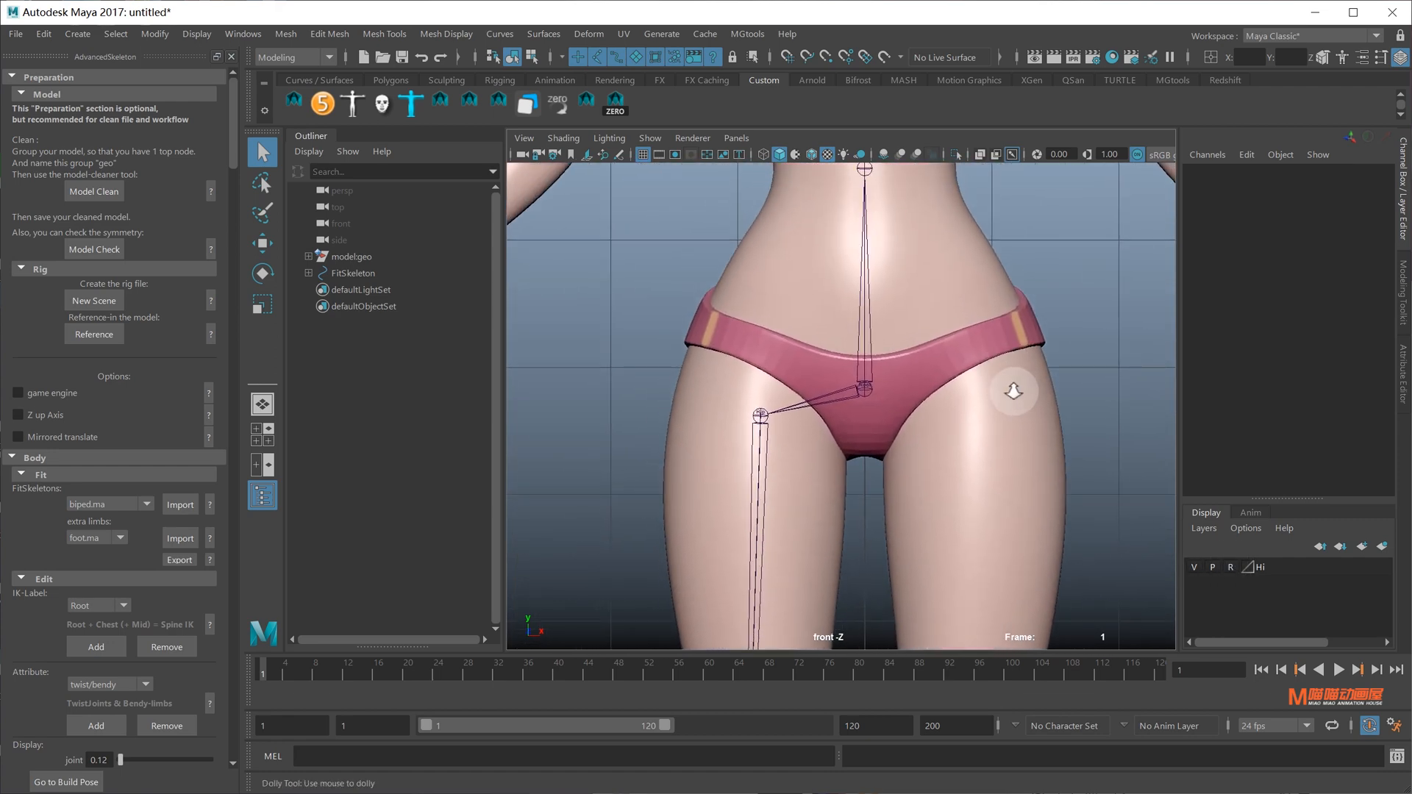
{"action": "right_click_drag", "start_coordinate": [1013, 391], "coordinate": [882, 383], "text": "alt"}
{"action": "left_click", "coordinate": [865, 389]}
{"action": "key", "text": "w"}
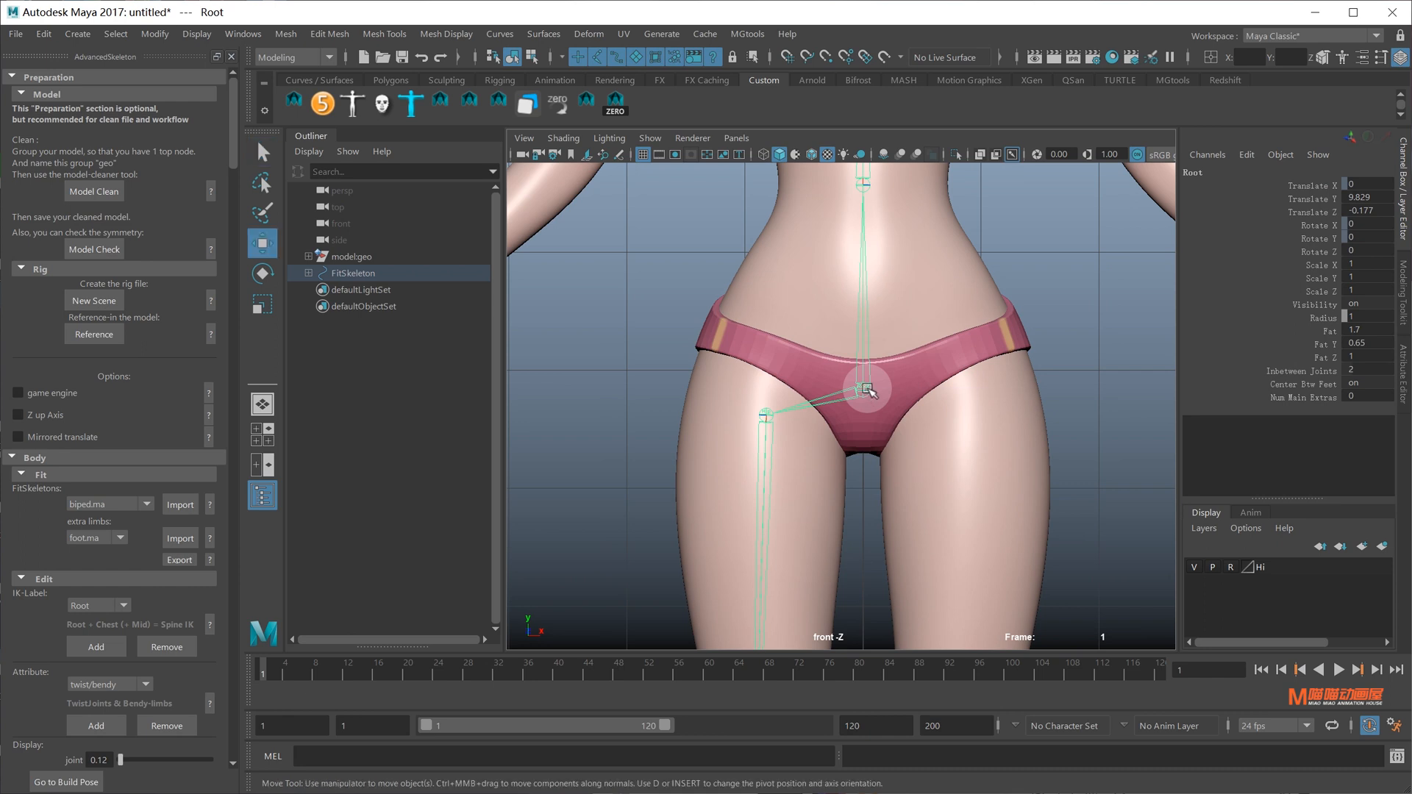
{"action": "key", "text": "d"}
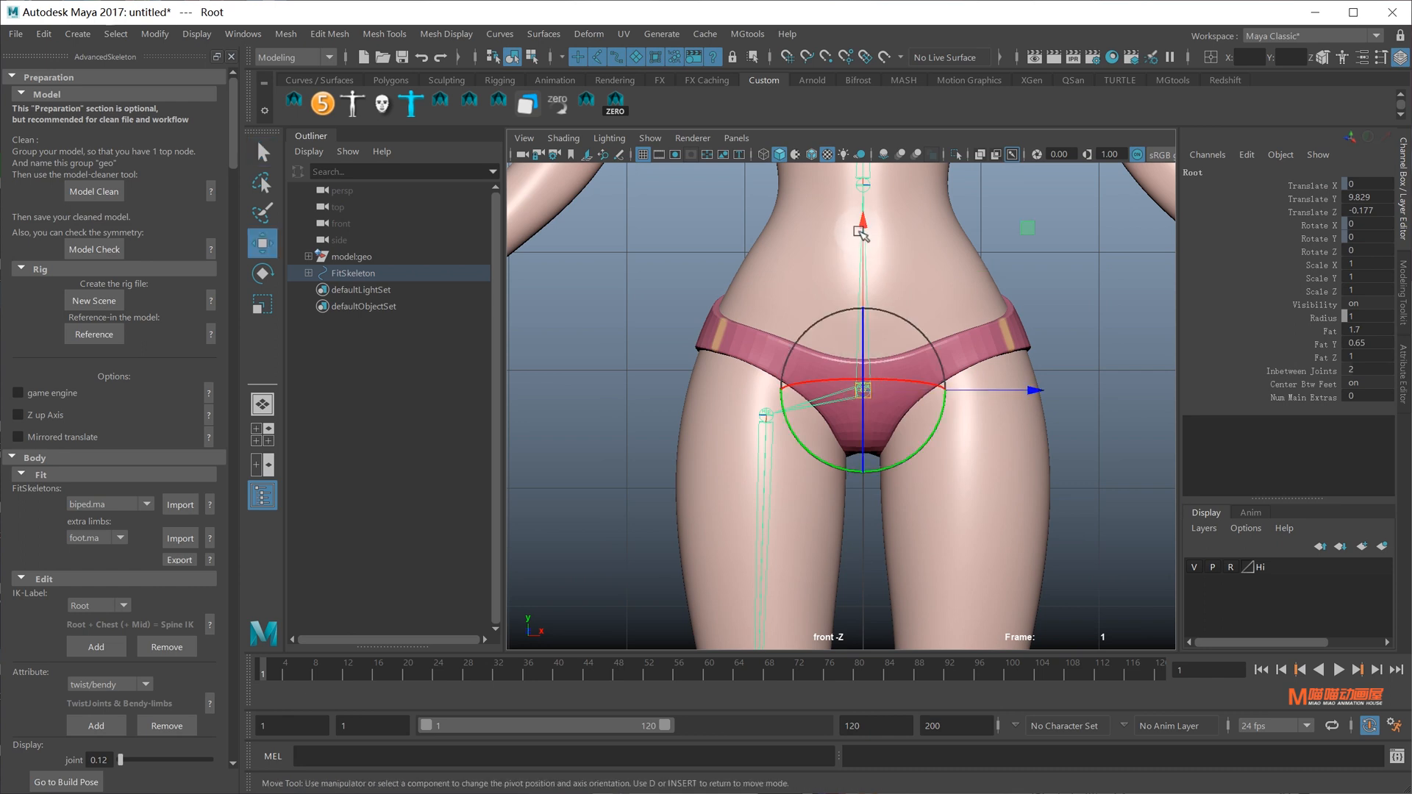
{"action": "left_click_drag", "start_coordinate": [862, 234], "coordinate": [871, 185]}
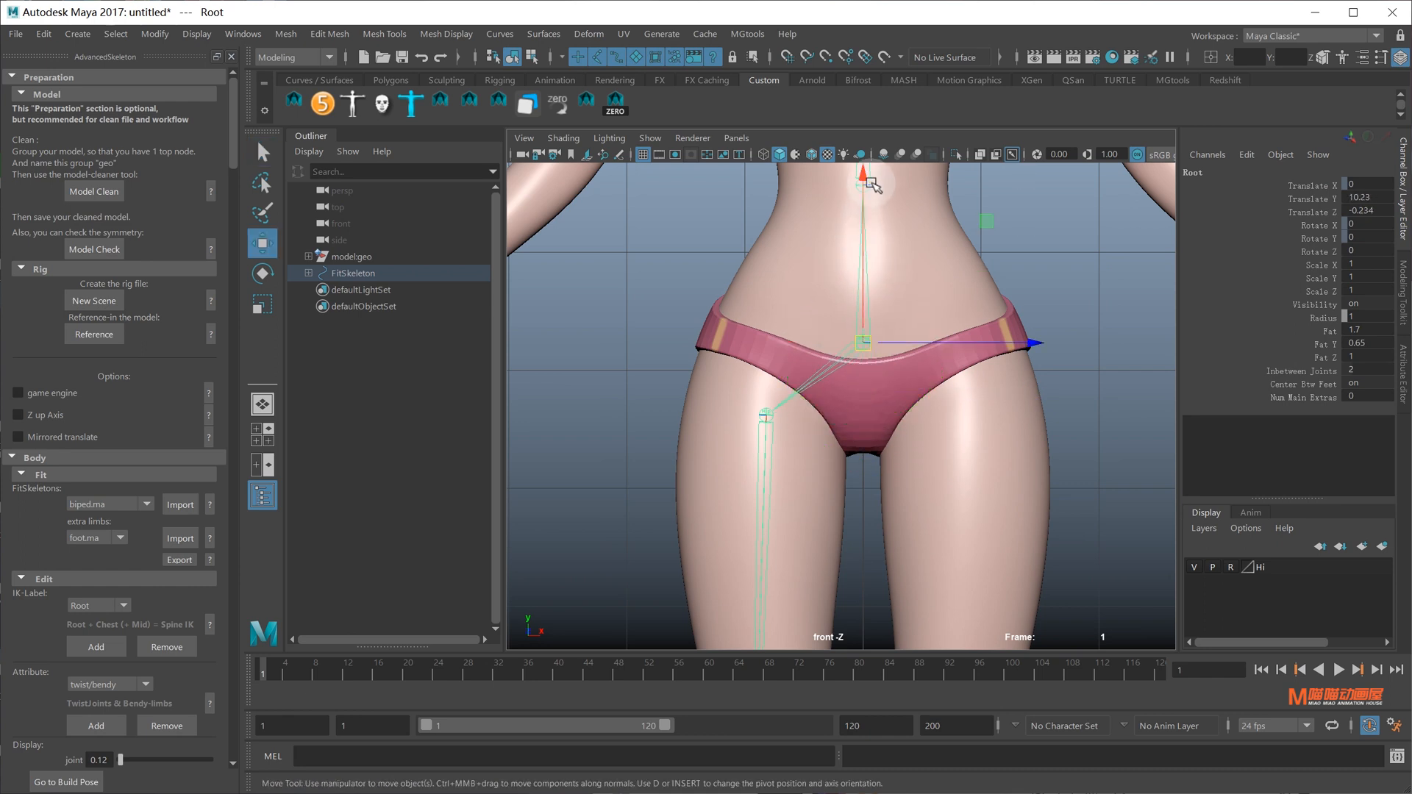
Raise the Hip joint alone to the top of the thigh
{"action": "left_click", "coordinate": [759, 415]}
{"action": "right_click_drag", "start_coordinate": [761, 416], "coordinate": [686, 367]}
{"action": "key", "text": "d"}
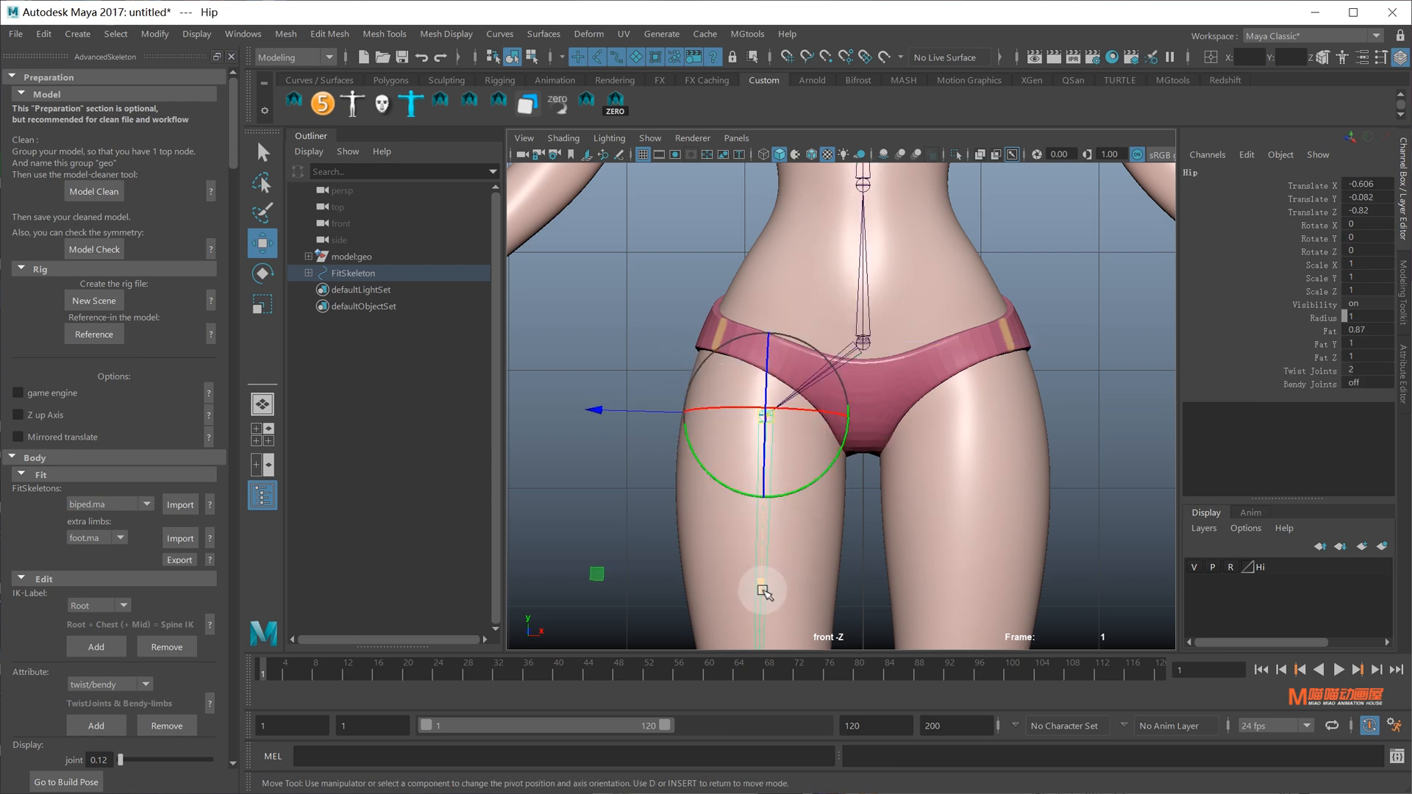
{"action": "middle_click_drag", "start_coordinate": [764, 592], "coordinate": [768, 549]}
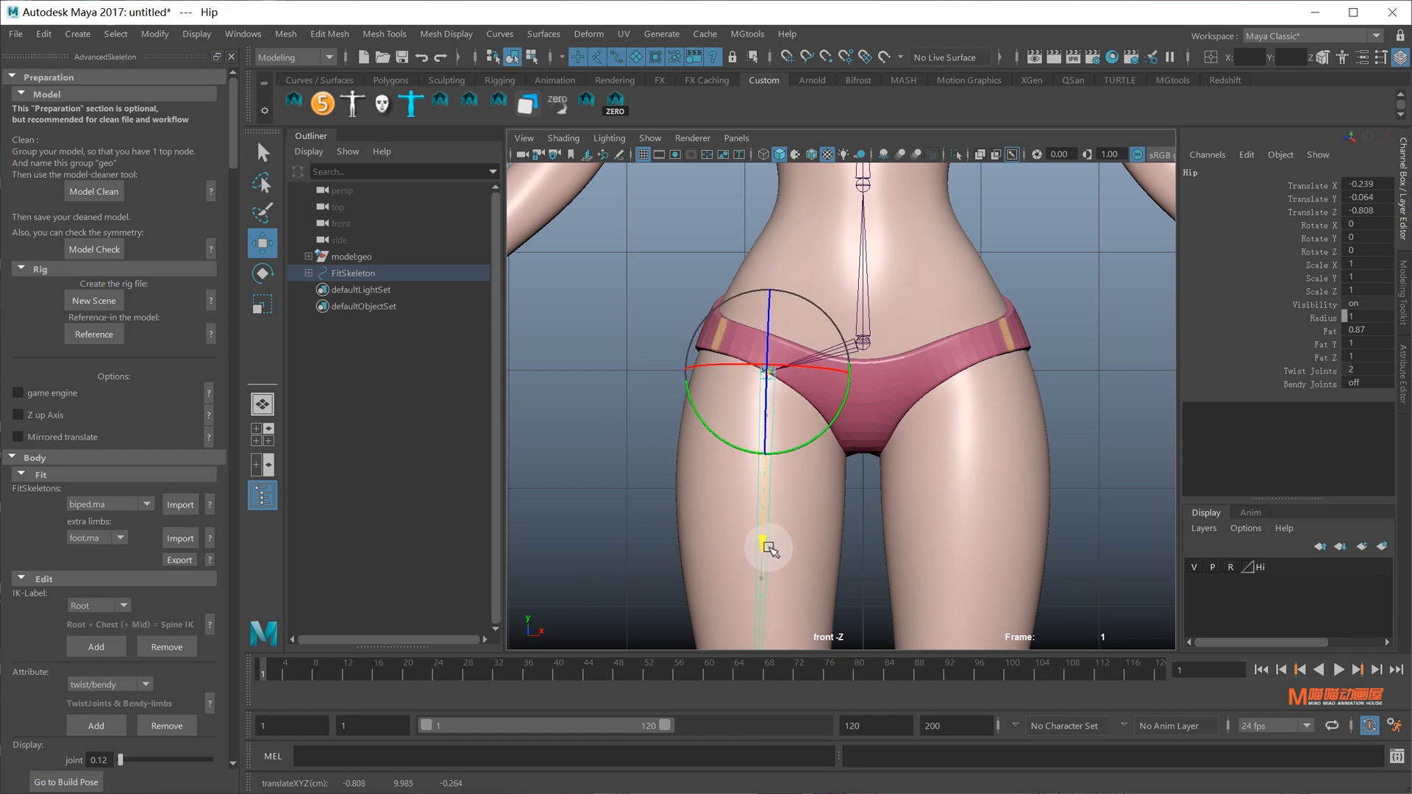
{"action": "key", "text": "d"}
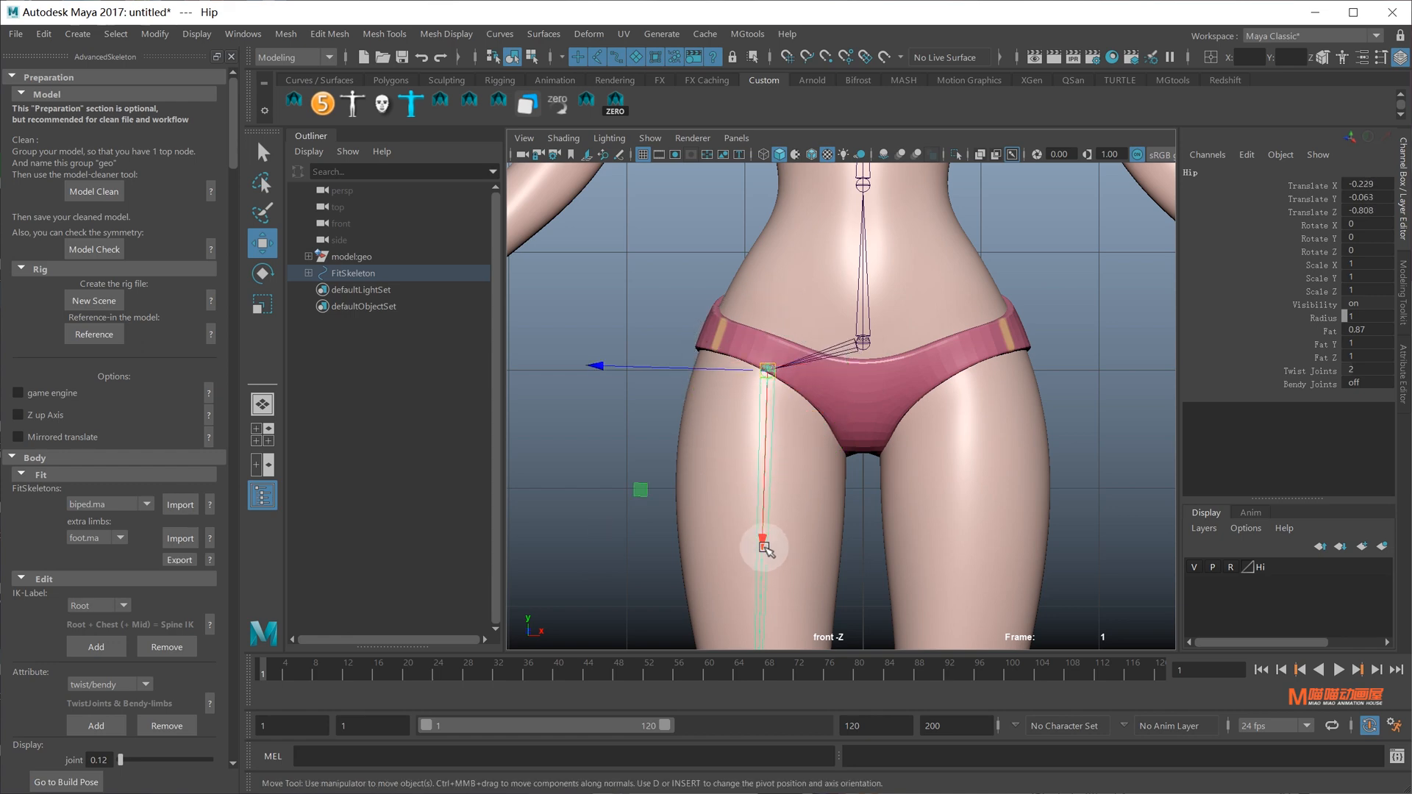
{"action": "scroll", "coordinate": [923, 544], "scroll_direction": "down", "scroll_amount": 6}
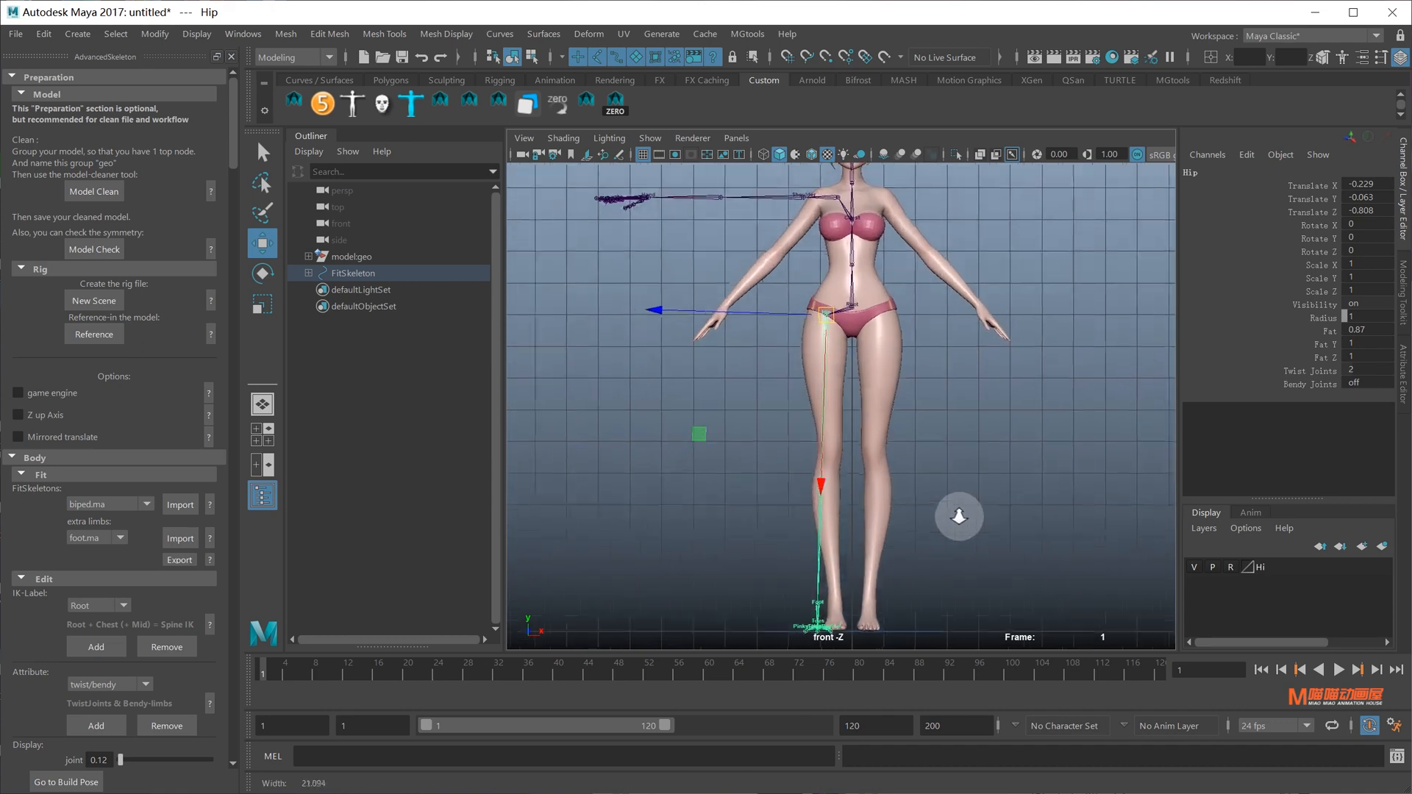
{"action": "scroll", "coordinate": [955, 441], "scroll_direction": "up", "scroll_amount": 2}
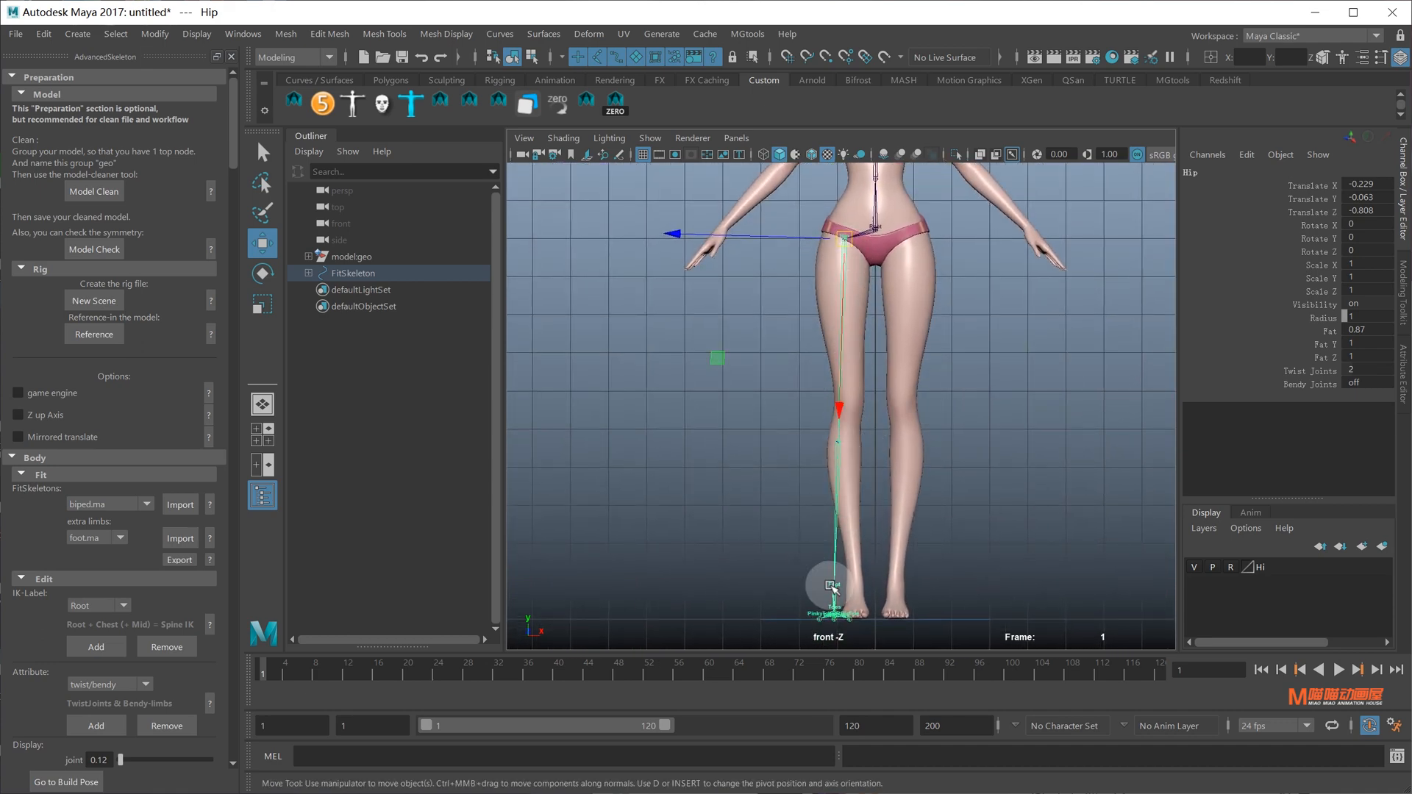
Rotate the Hip joint so the leg chain follows the thigh
{"action": "key", "text": "e"}
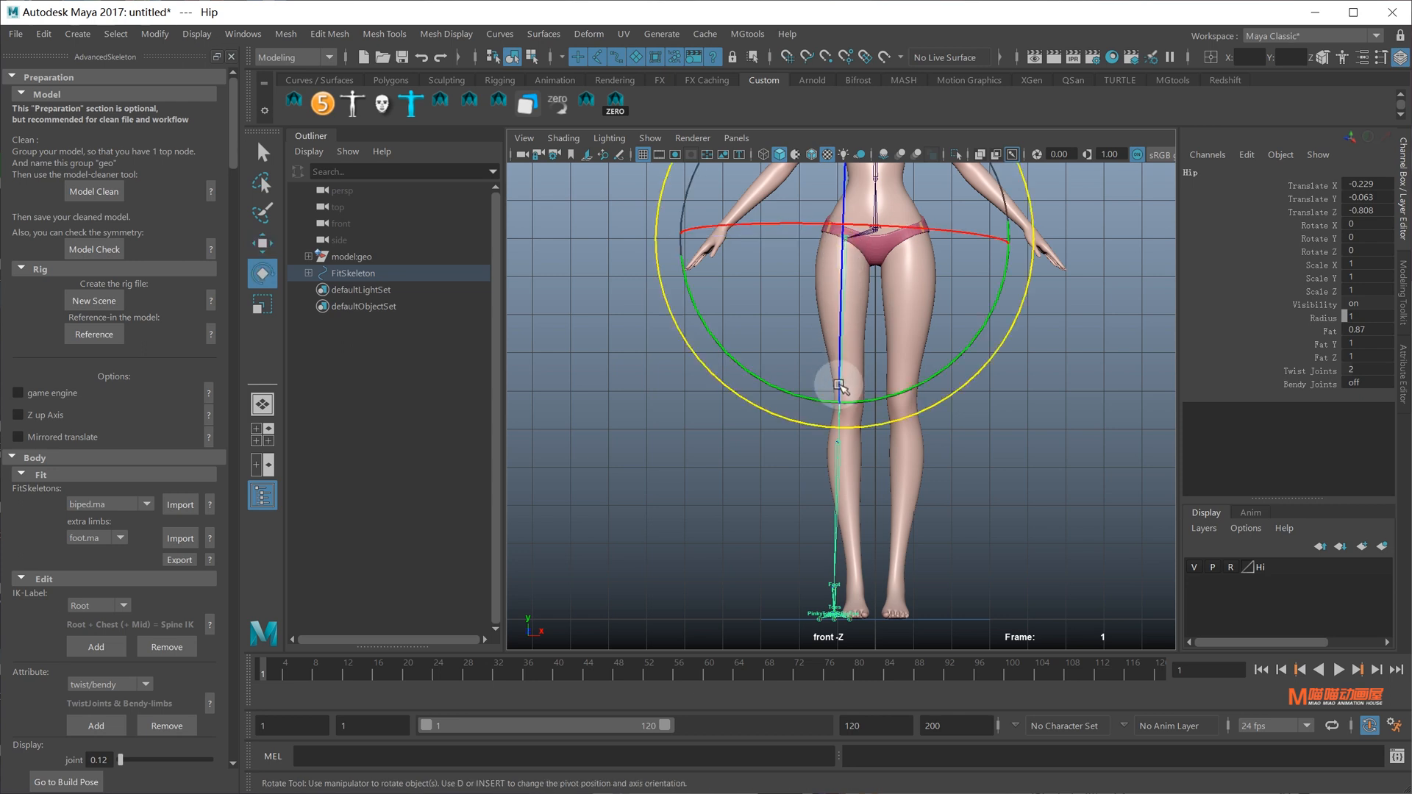
{"action": "key", "text": "e"}
{"action": "mouse_move", "coordinate": [877, 388]}
{"action": "left_mouse_down"}
{"action": "mouse_move", "coordinate": [809, 359]}
{"action": "mouse_move", "coordinate": [904, 397]}
{"action": "left_mouse_up"}
{"action": "key", "text": "q"}
Move the Knee joint up to the kneecap
{"action": "left_click", "coordinate": [851, 444]}
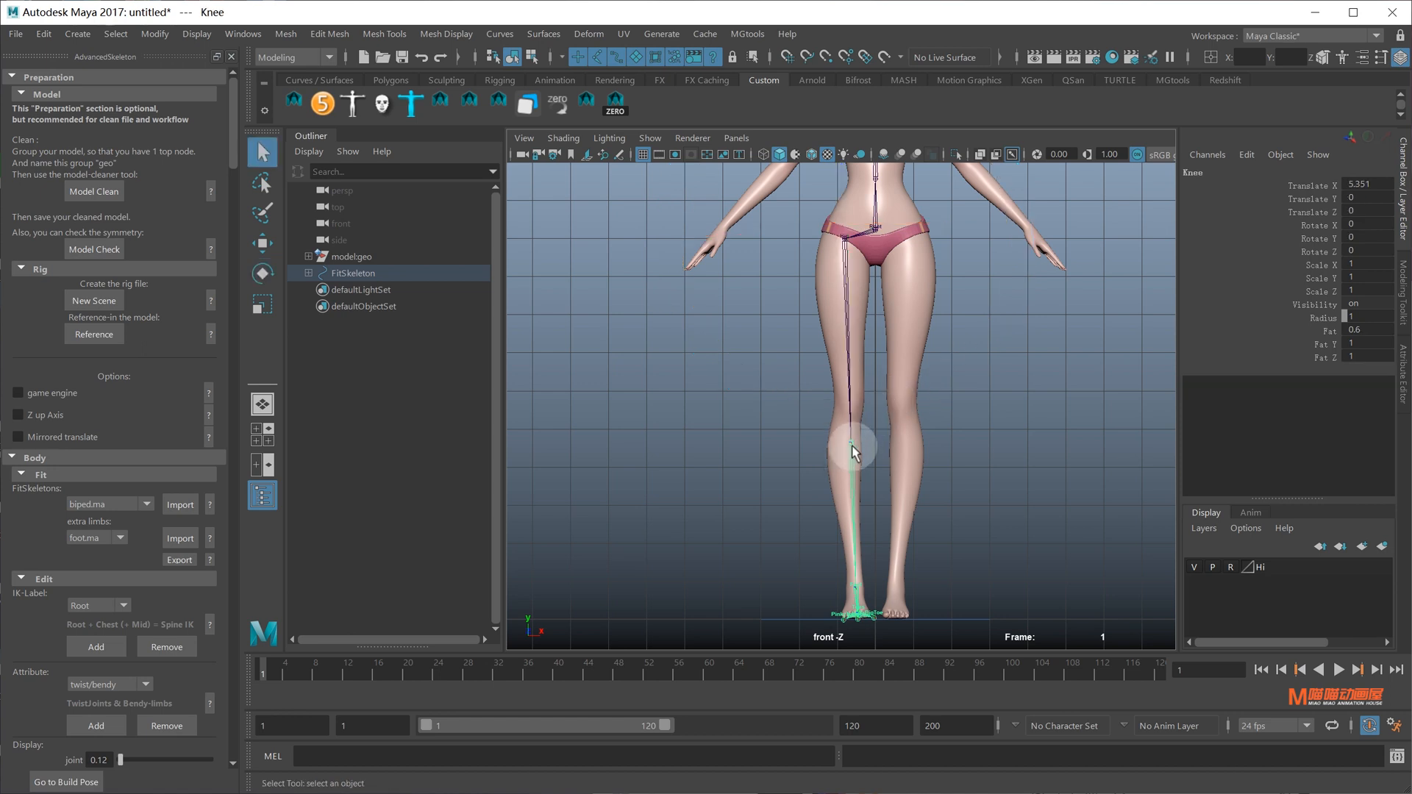
{"action": "scroll", "coordinate": [852, 445], "scroll_direction": "up", "scroll_amount": 5}
{"action": "key", "text": "w"}
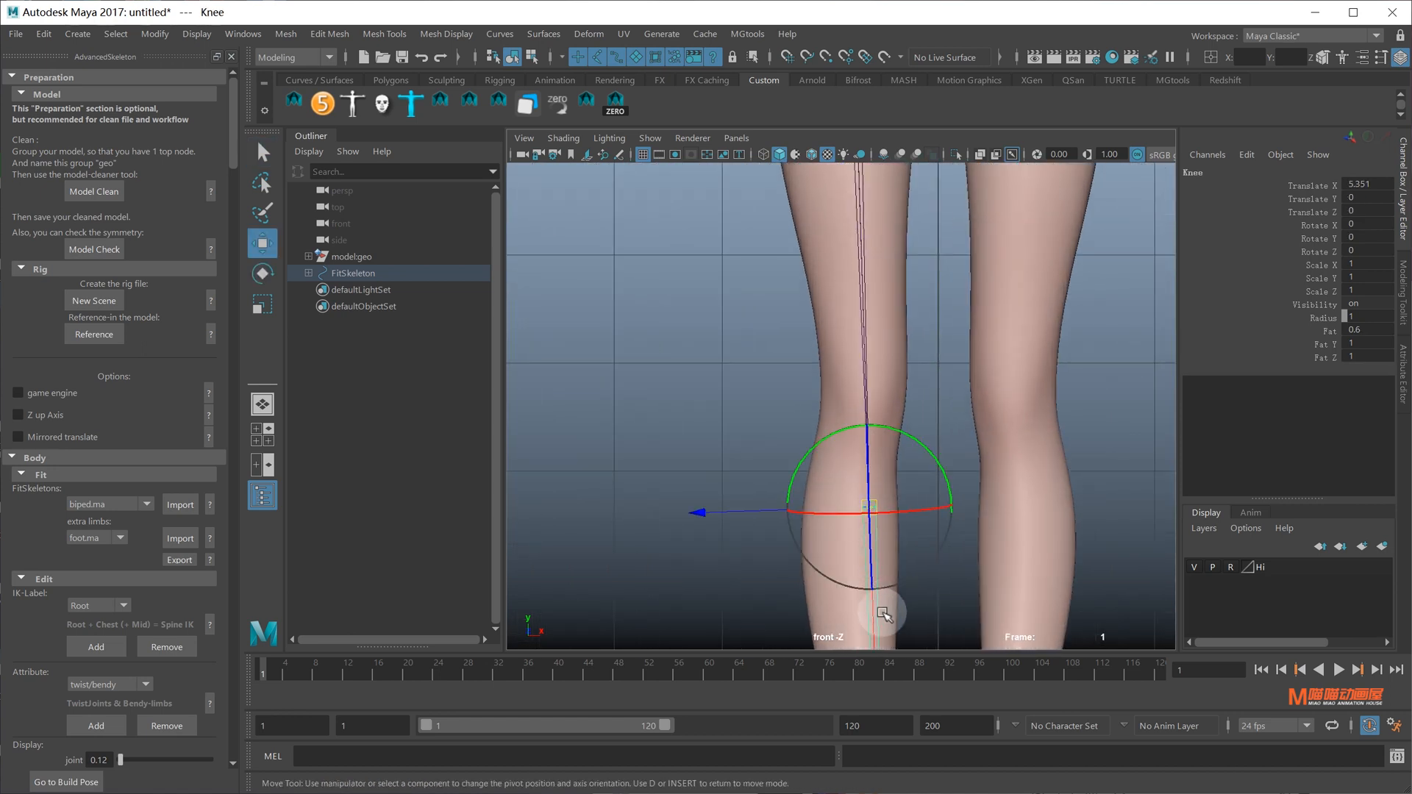
{"action": "left_click_drag", "start_coordinate": [882, 605], "coordinate": [888, 496]}
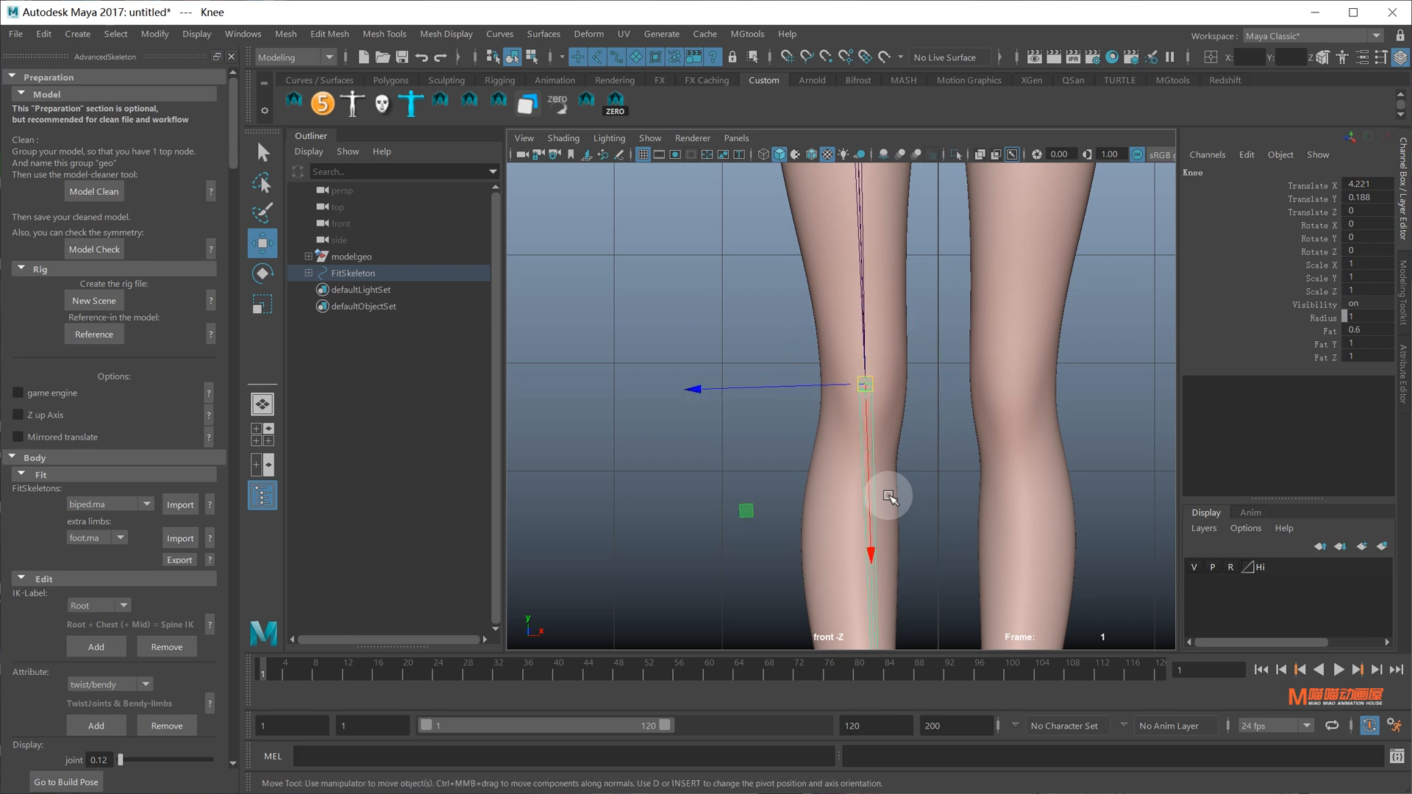
Rotate the Ankle joint so its axis points straight down
{"action": "middle_click_drag", "start_coordinate": [887, 485], "coordinate": [847, 293], "text": "alt"}
{"action": "middle_click_drag", "start_coordinate": [822, 559], "coordinate": [809, 290], "text": "alt"}
{"action": "scroll", "coordinate": [817, 412], "scroll_direction": "up", "scroll_amount": 2}
{"action": "middle_click_drag", "start_coordinate": [821, 514], "coordinate": [838, 311], "text": "alt"}
{"action": "scroll", "coordinate": [845, 441], "scroll_direction": "up", "scroll_amount": 2}
{"action": "left_click", "coordinate": [844, 274]}
{"action": "key", "text": "e"}
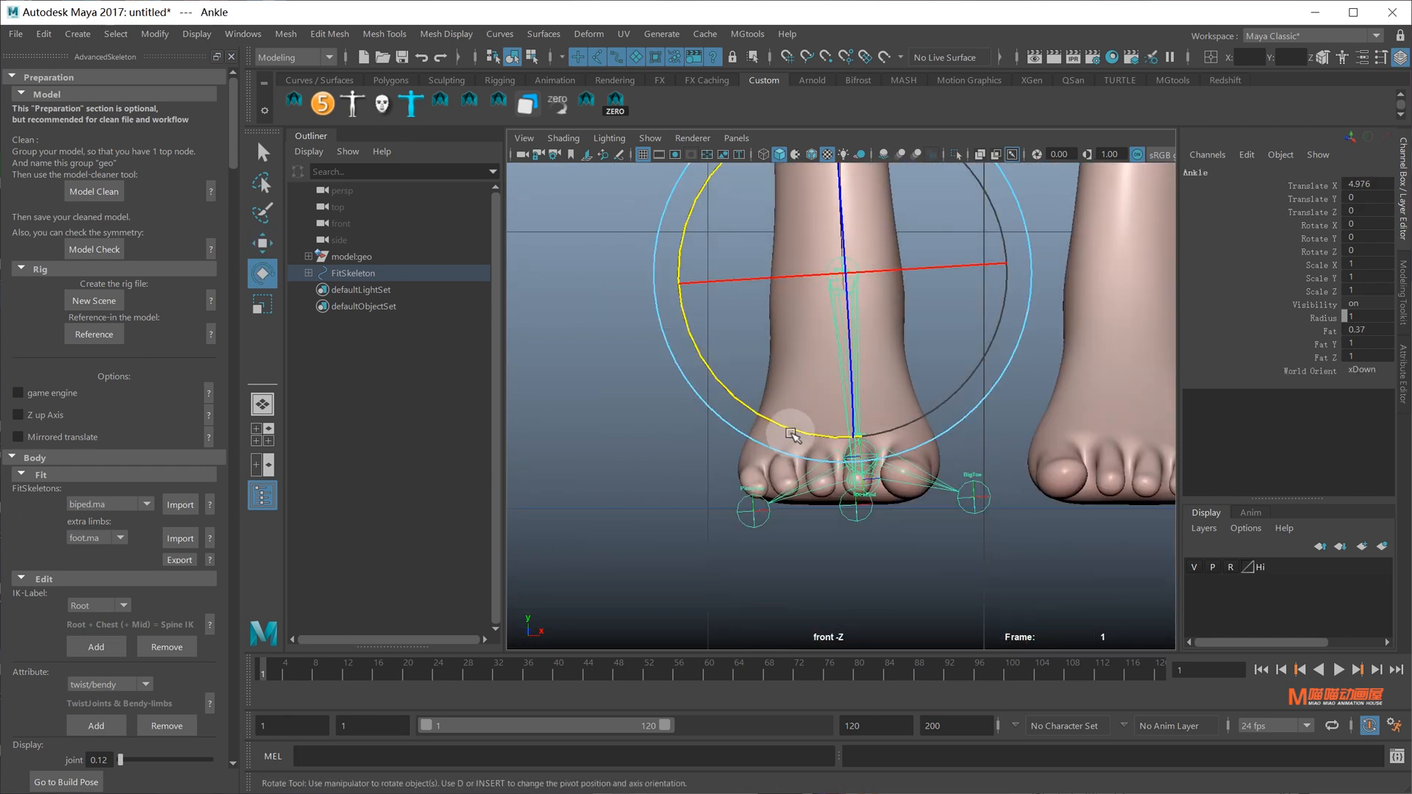
{"action": "left_click_drag", "start_coordinate": [847, 438], "coordinate": [788, 422]}
{"action": "key", "text": "q"}
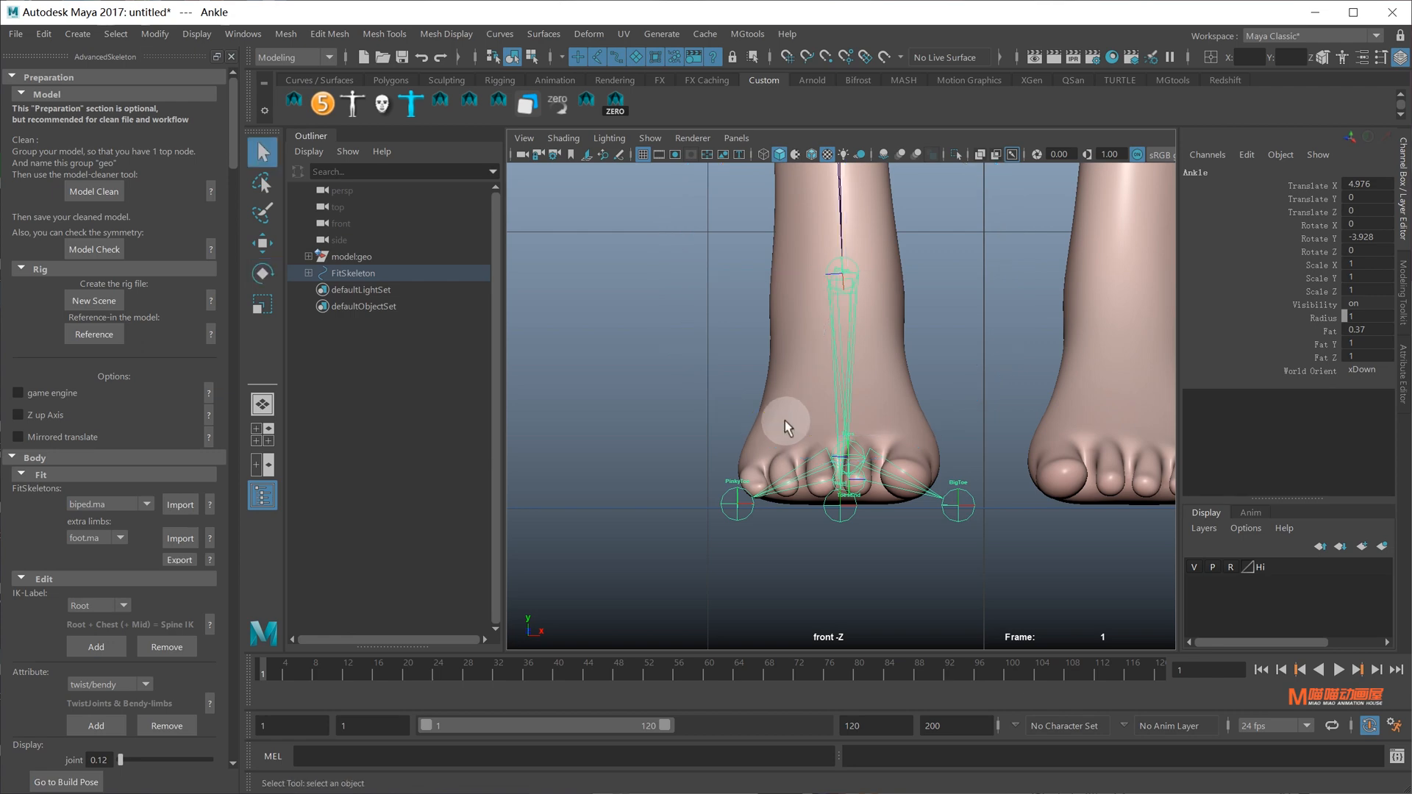
{"action": "right_click_drag", "start_coordinate": [936, 379], "coordinate": [697, 293], "text": "alt"}
{"action": "middle_click_drag", "start_coordinate": [869, 364], "coordinate": [869, 566], "text": "alt"}
{"action": "scroll", "coordinate": [876, 419], "scroll_direction": "up", "scroll_amount": 8}
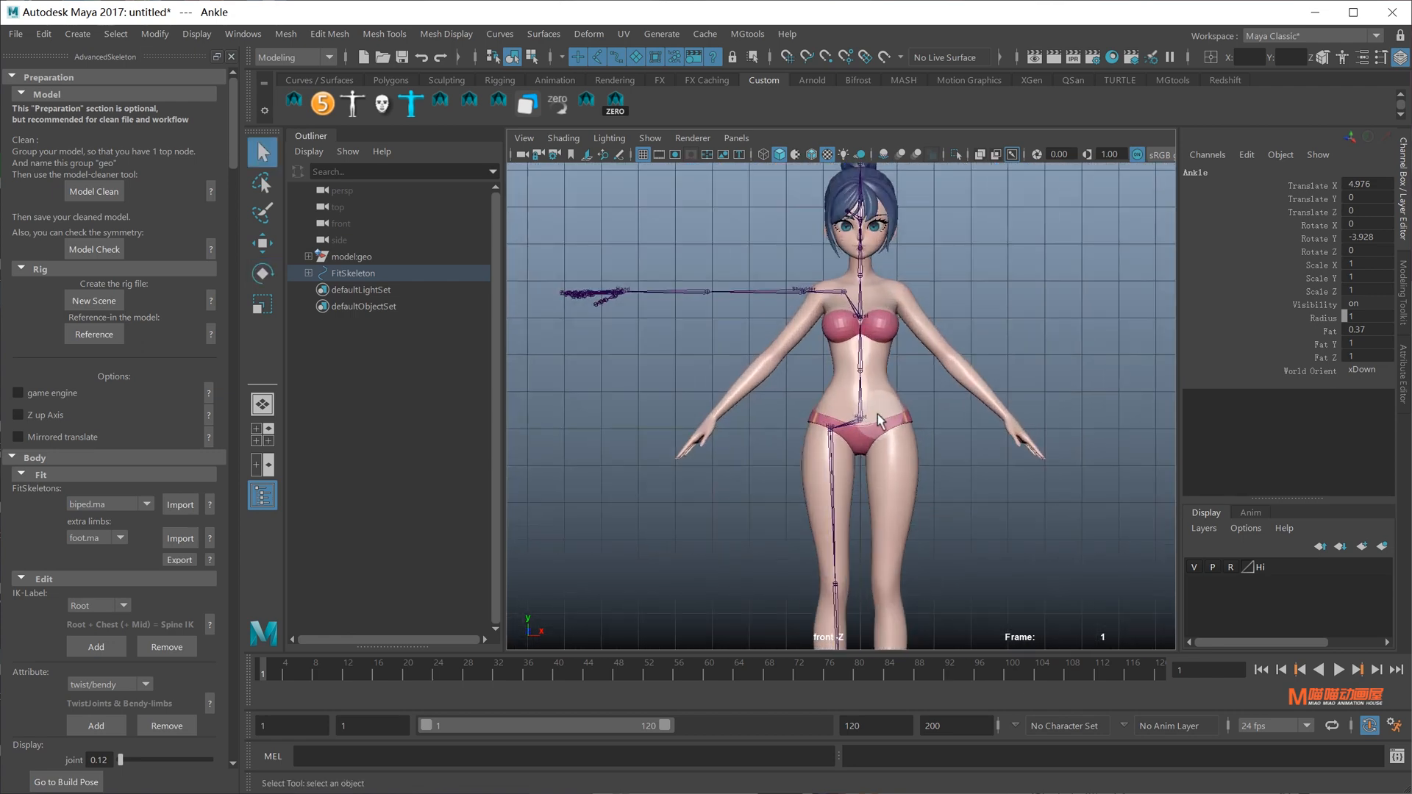
Move the Scapula joint sideways and down into the shoulder
{"action": "middle_click_drag", "start_coordinate": [885, 393], "coordinate": [876, 485], "text": "alt"}
{"action": "right_click_drag", "start_coordinate": [876, 485], "coordinate": [928, 534], "text": "alt"}
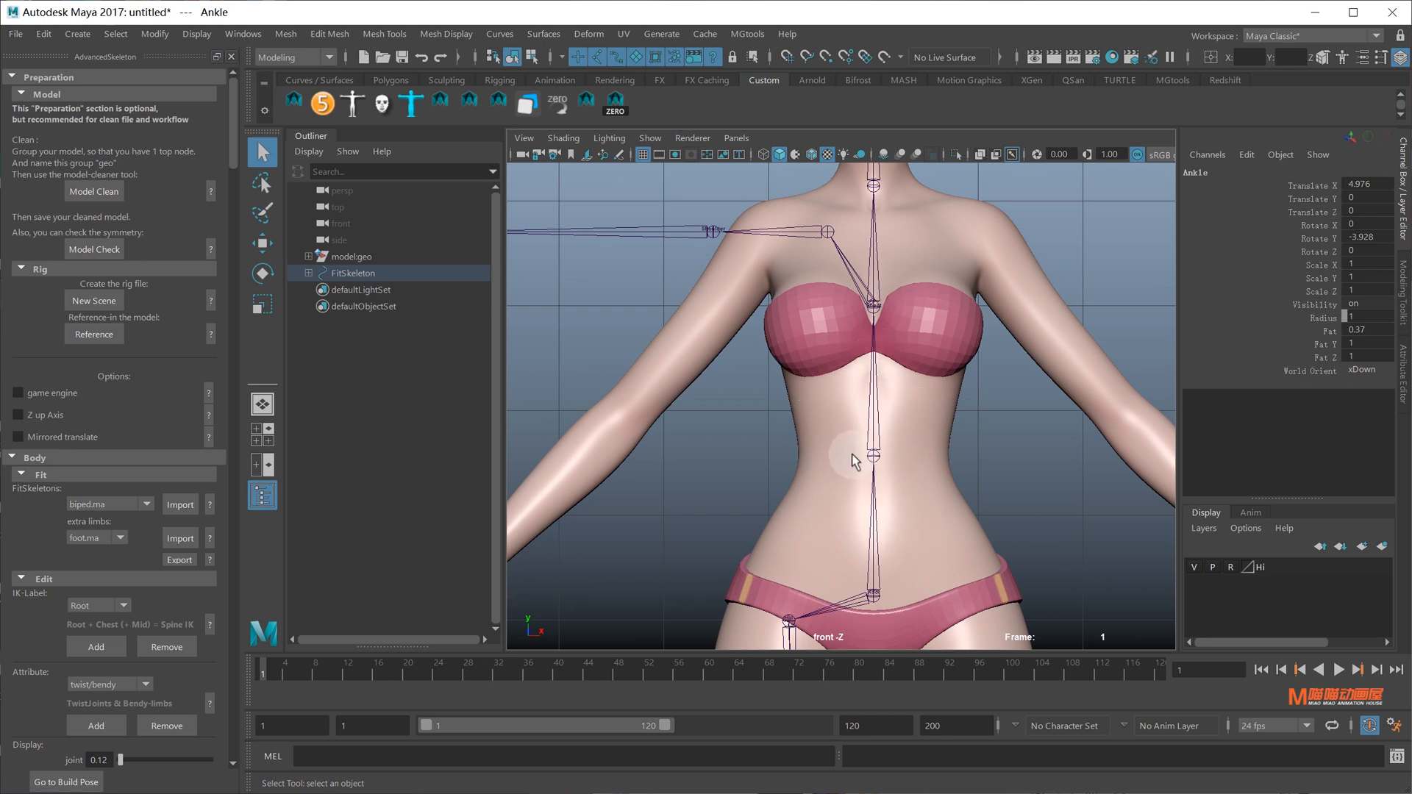
{"action": "left_click", "coordinate": [827, 232]}
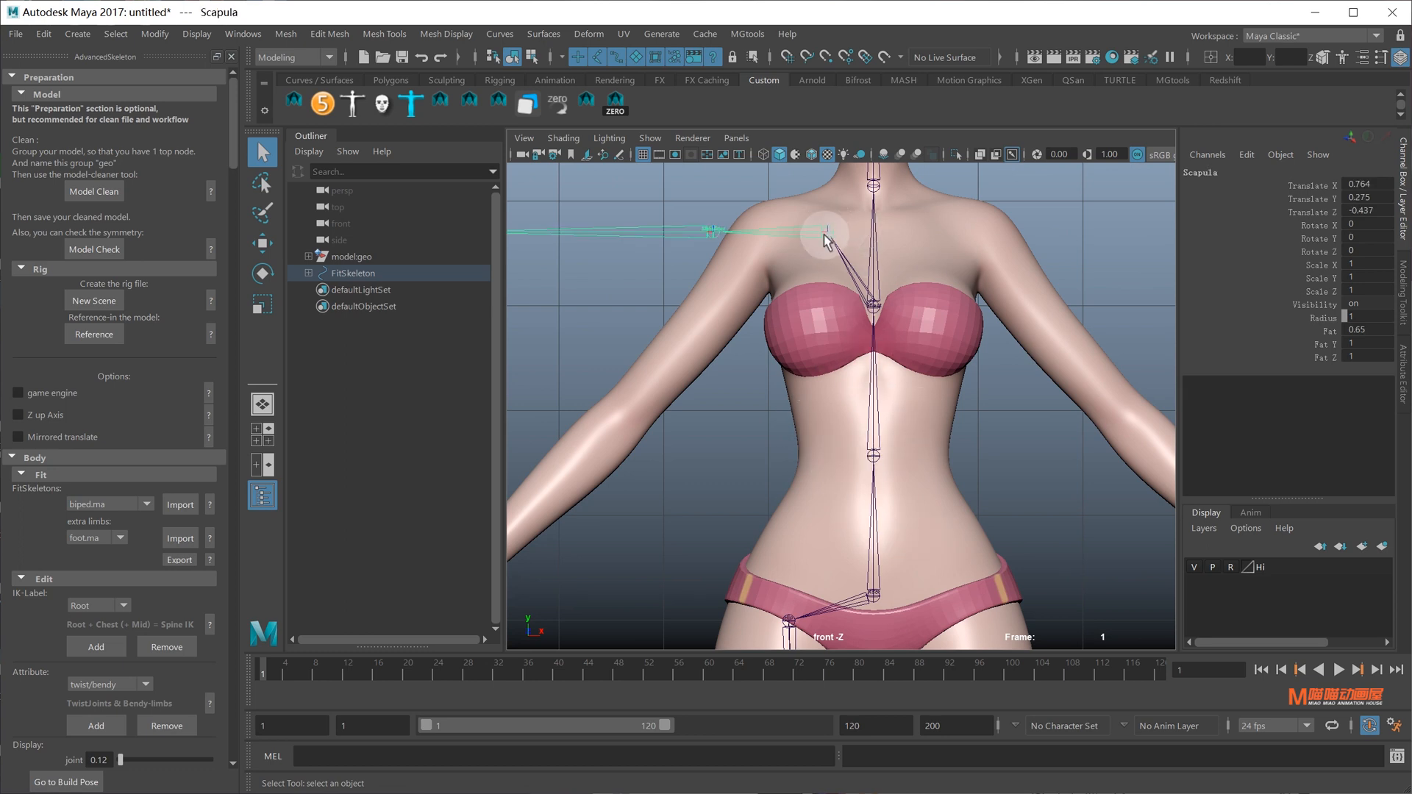
{"action": "key", "text": "w"}
{"action": "left_click_drag", "start_coordinate": [769, 232], "coordinate": [779, 235]}
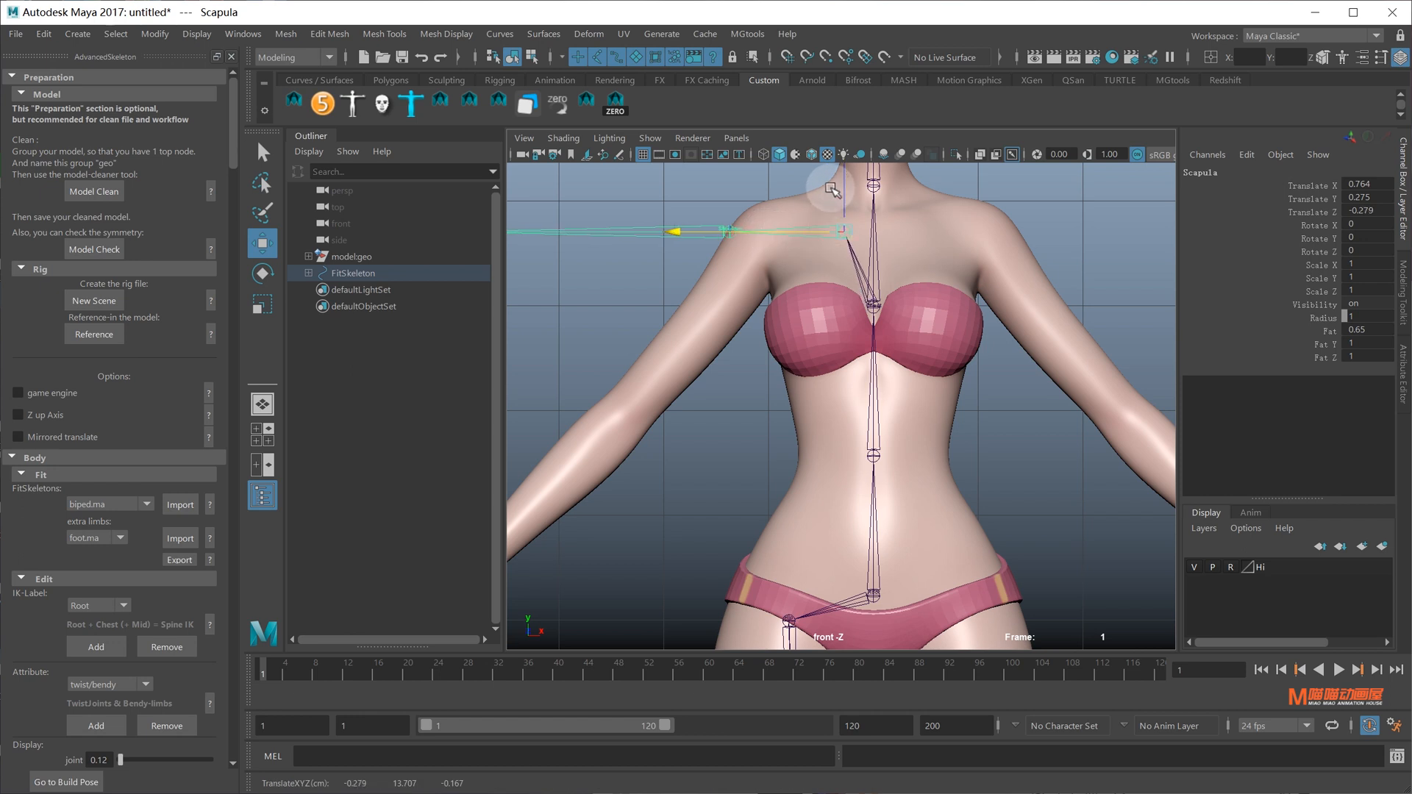
{"action": "left_click_drag", "start_coordinate": [844, 196], "coordinate": [844, 208]}
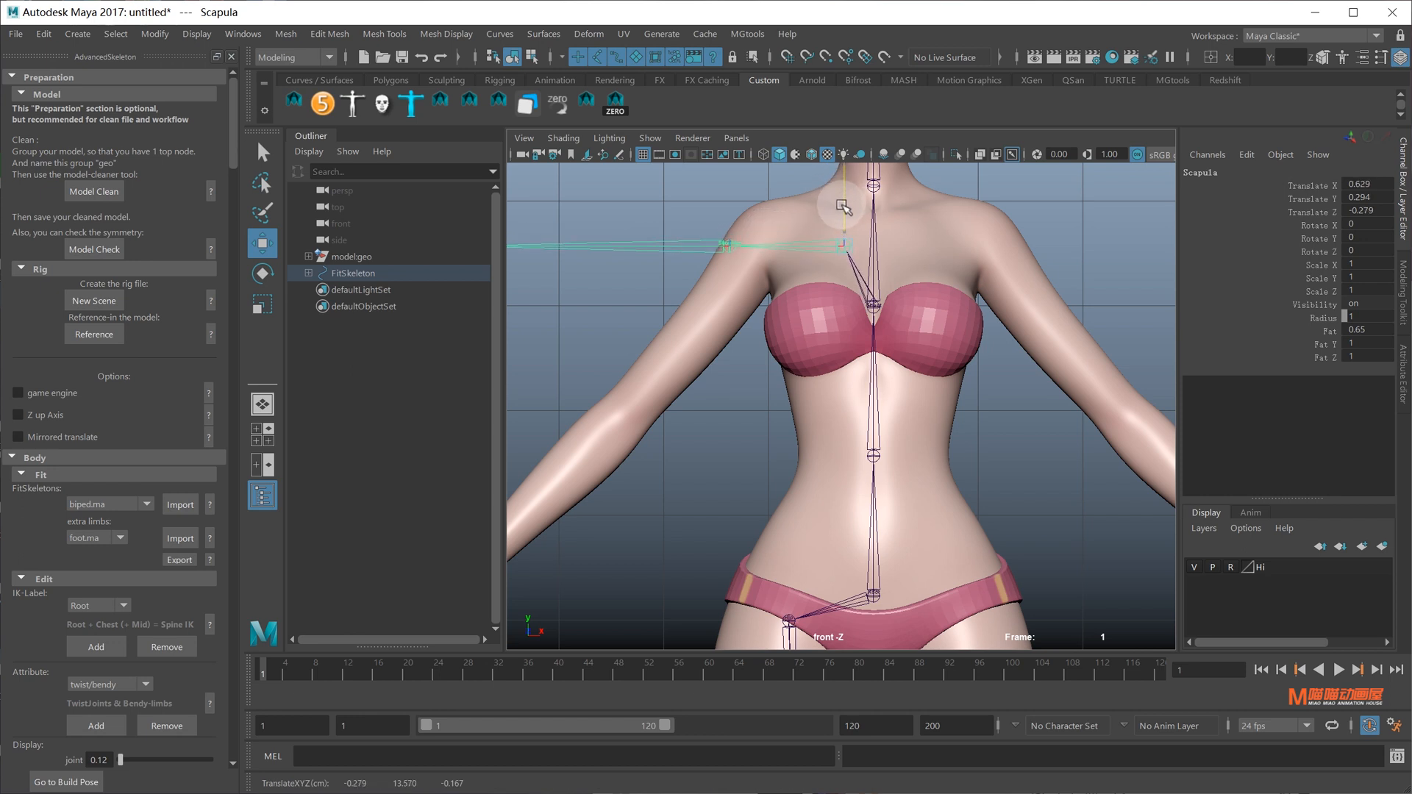
{"action": "key", "text": "q"}
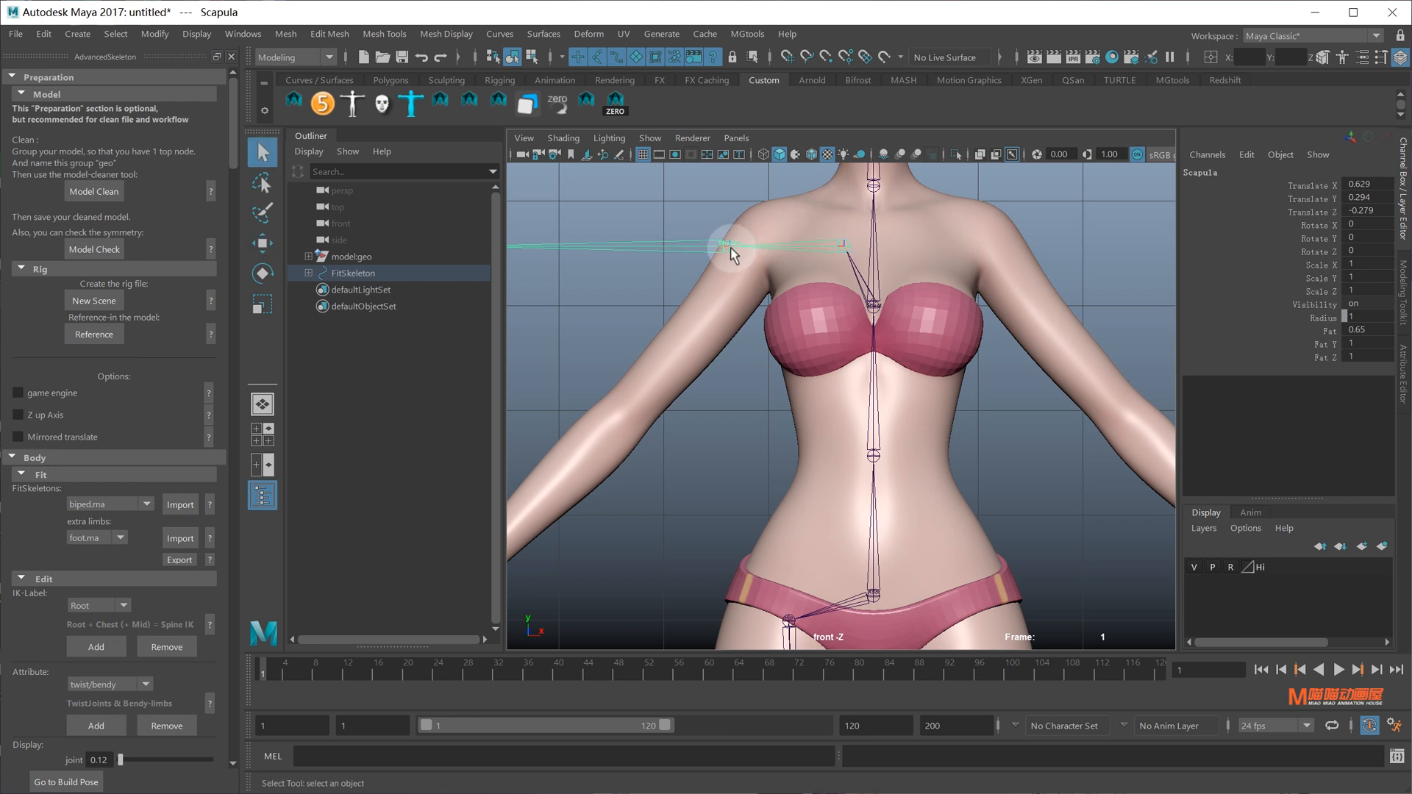
Shift the Shoulder joint inward along X into the shoulder
{"action": "left_click", "coordinate": [729, 248]}
{"action": "key", "text": "w"}
{"action": "left_click_drag", "start_coordinate": [612, 246], "coordinate": [630, 247]}
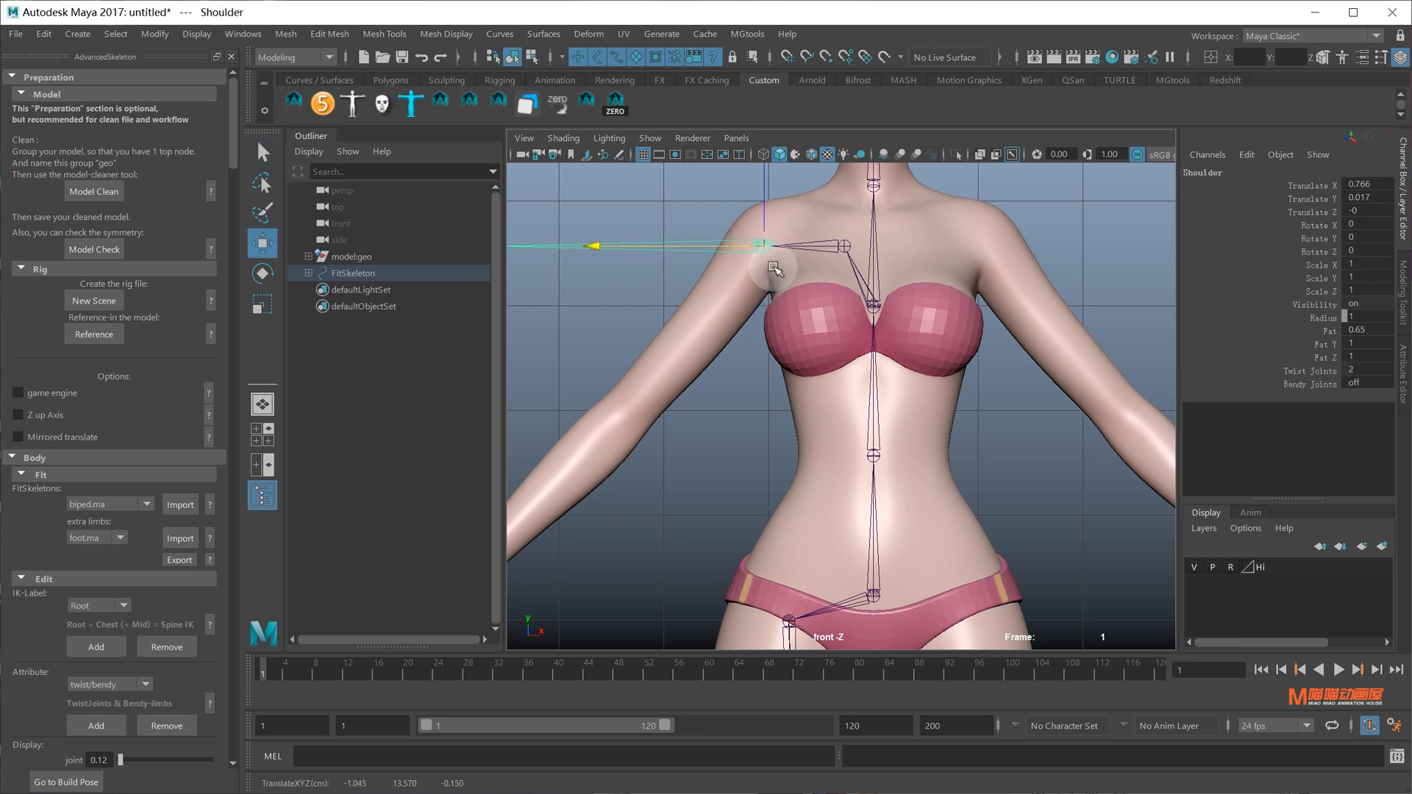
{"action": "middle_click_drag", "start_coordinate": [744, 329], "coordinate": [929, 304], "text": "alt"}
{"action": "right_click_drag", "start_coordinate": [929, 305], "coordinate": [905, 300], "text": "alt"}
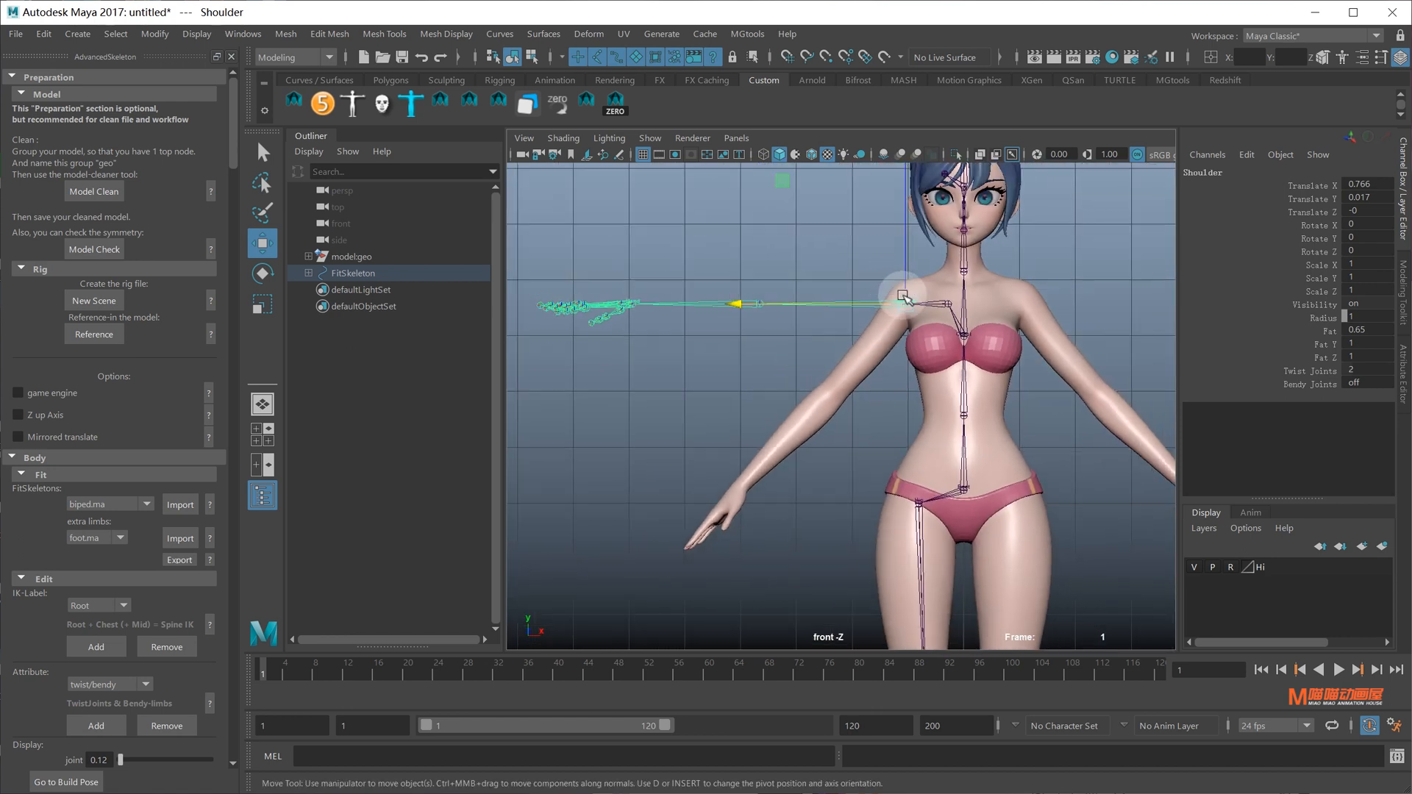
{"action": "middle_click_drag", "start_coordinate": [905, 300], "coordinate": [923, 307], "text": "alt"}
{"action": "right_click_drag", "start_coordinate": [923, 308], "coordinate": [940, 342], "text": "alt"}
Rotate the Shoulder joint to lower the arm chain along the model's arm
{"action": "key", "text": "e"}
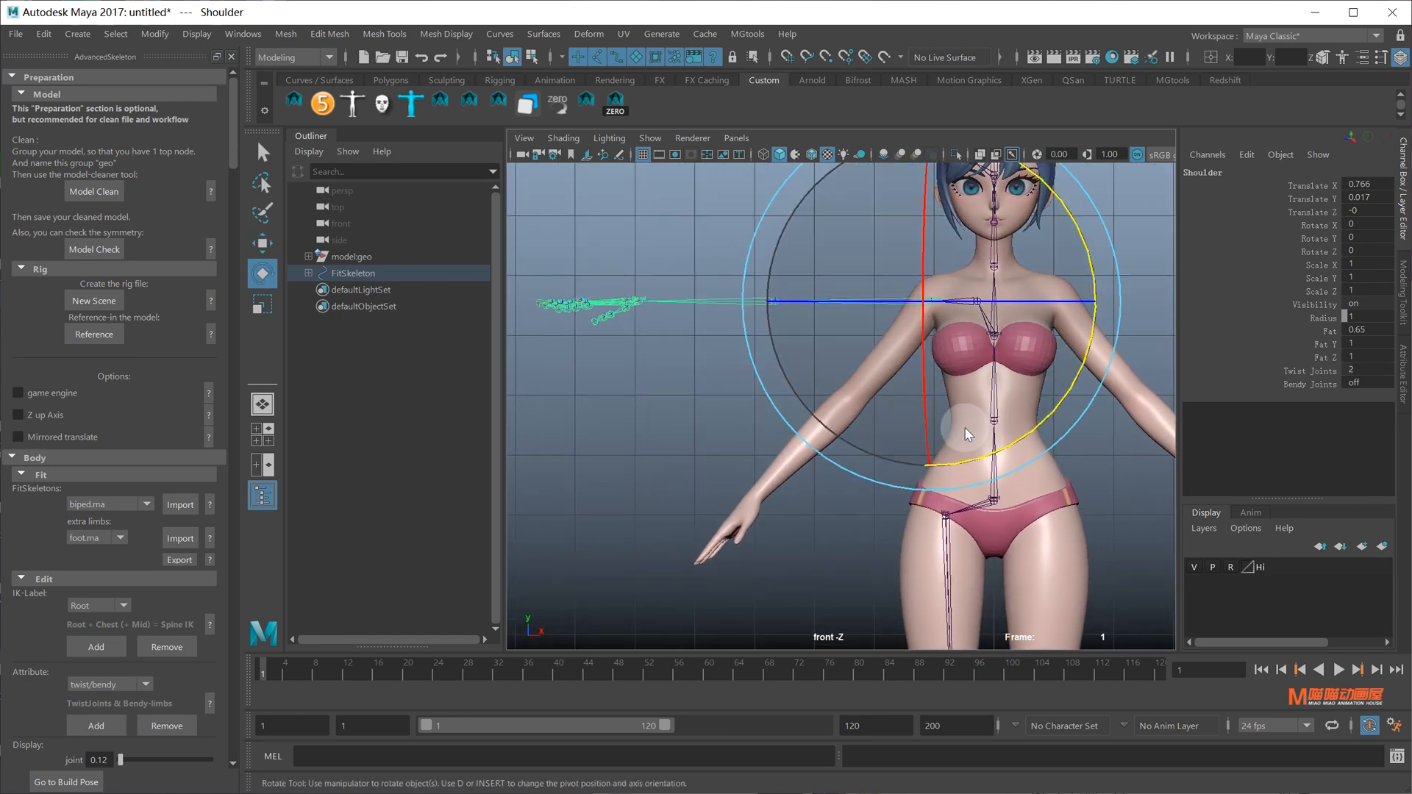
{"action": "left_click_drag", "start_coordinate": [965, 428], "coordinate": [889, 361]}
{"action": "left_click_drag", "start_coordinate": [1029, 438], "coordinate": [1066, 317]}
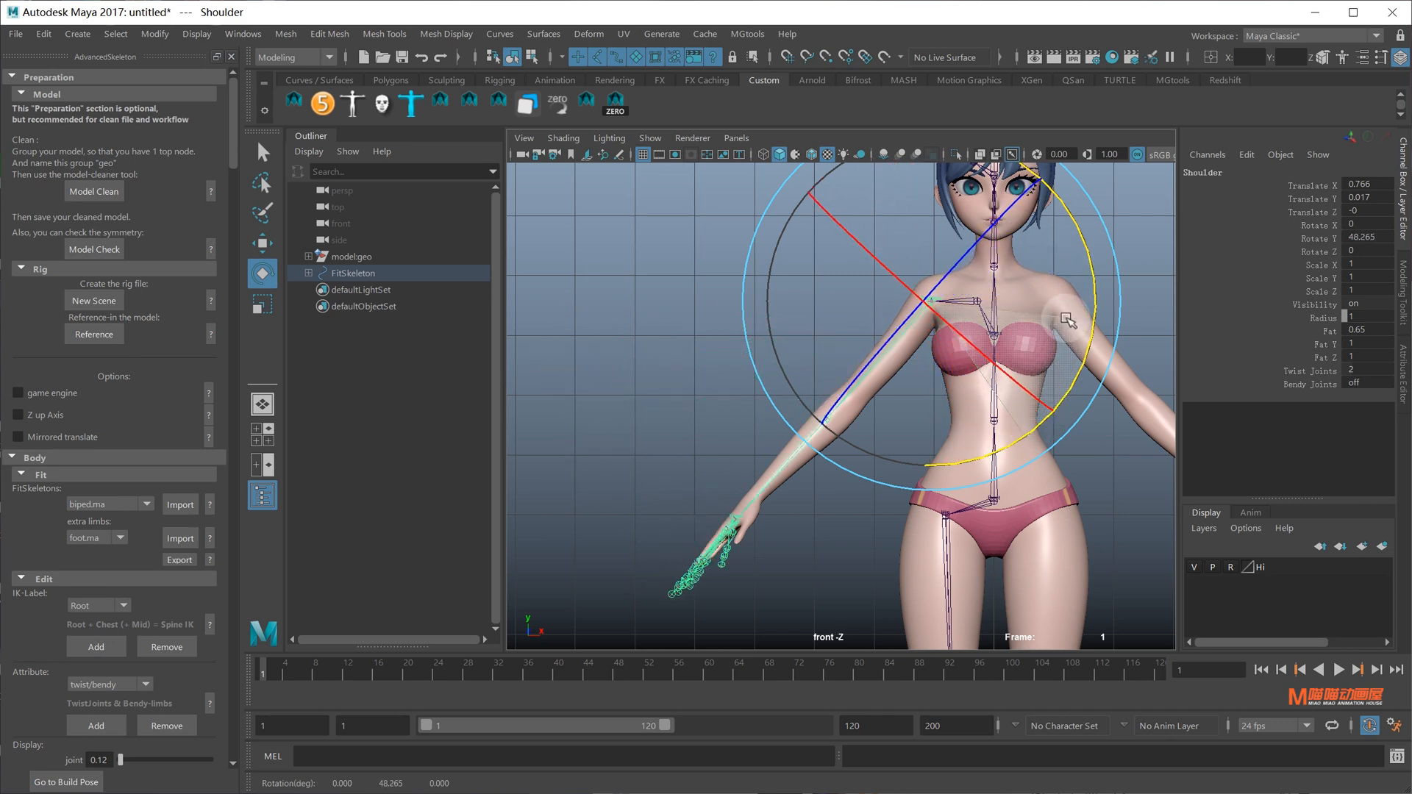
{"action": "scroll", "coordinate": [888, 426], "scroll_direction": "up", "scroll_amount": 5}
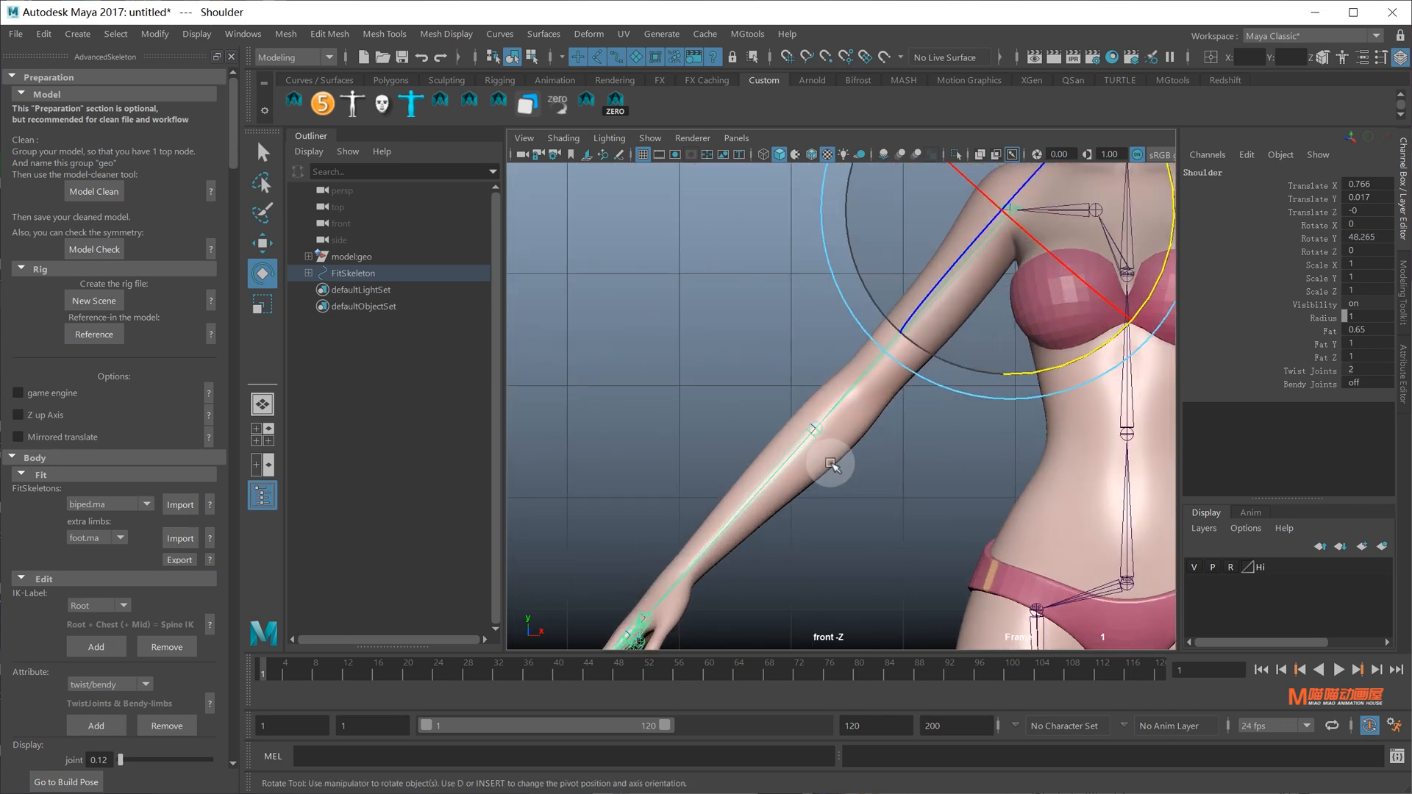
Slide the Elbow joint alone up to the model's elbow bend
{"action": "left_click", "coordinate": [815, 428]}
{"action": "key", "text": "w"}
{"action": "scroll", "coordinate": [804, 451], "scroll_direction": "up", "scroll_amount": 4}
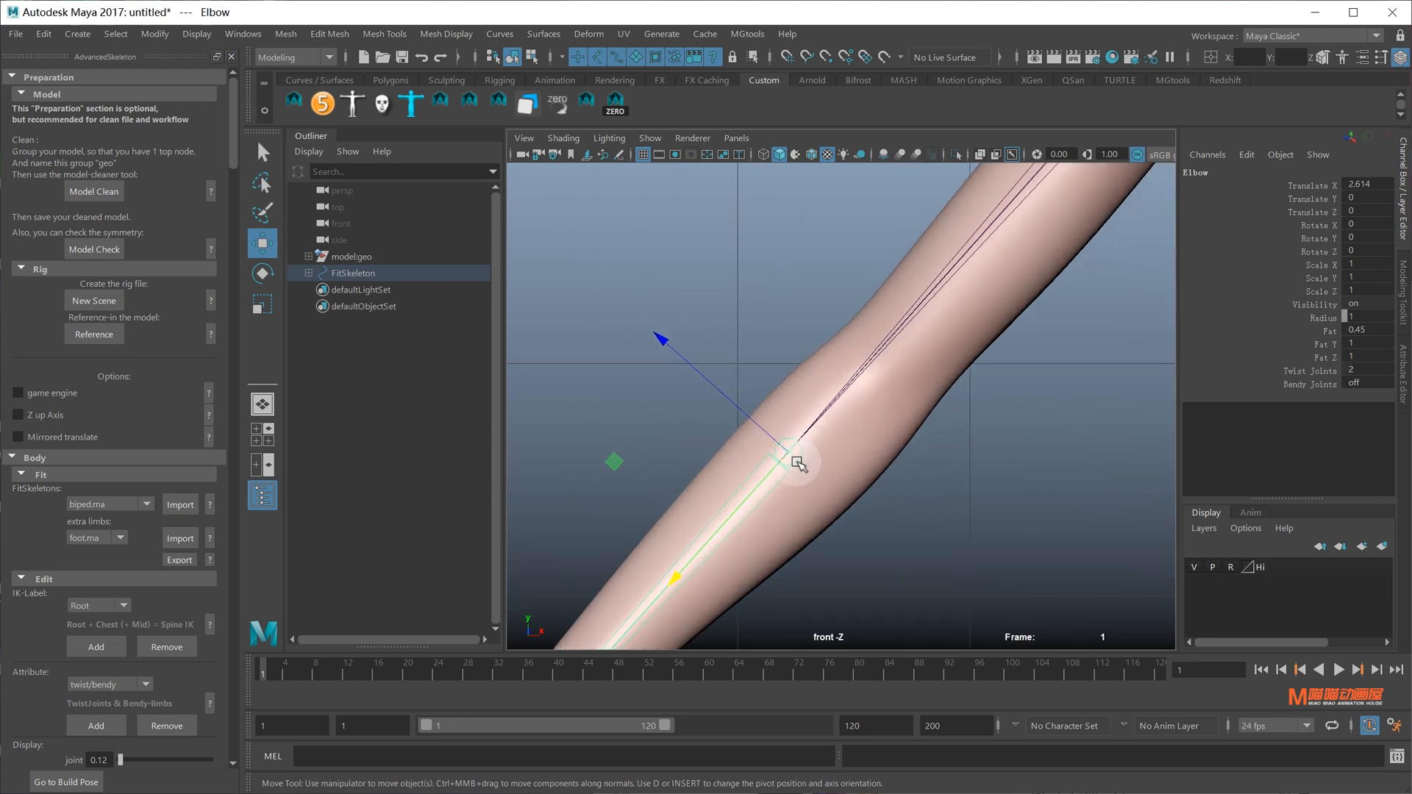
{"action": "key", "text": "d"}
{"action": "left_click_drag", "start_coordinate": [704, 548], "coordinate": [784, 470]}
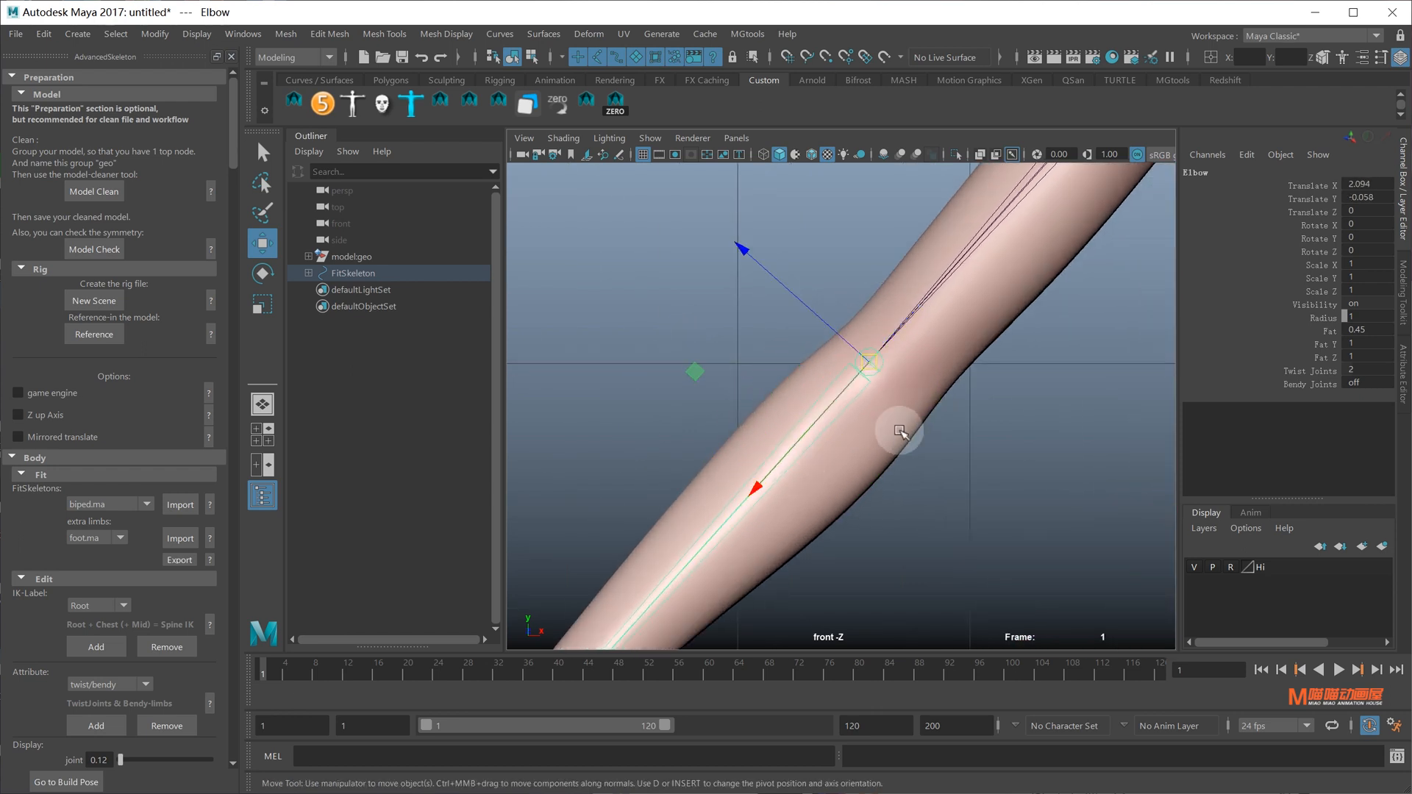
{"action": "scroll", "coordinate": [893, 397], "scroll_direction": "down", "scroll_amount": 8}
{"action": "scroll", "coordinate": [823, 441], "scroll_direction": "up", "scroll_amount": 6}
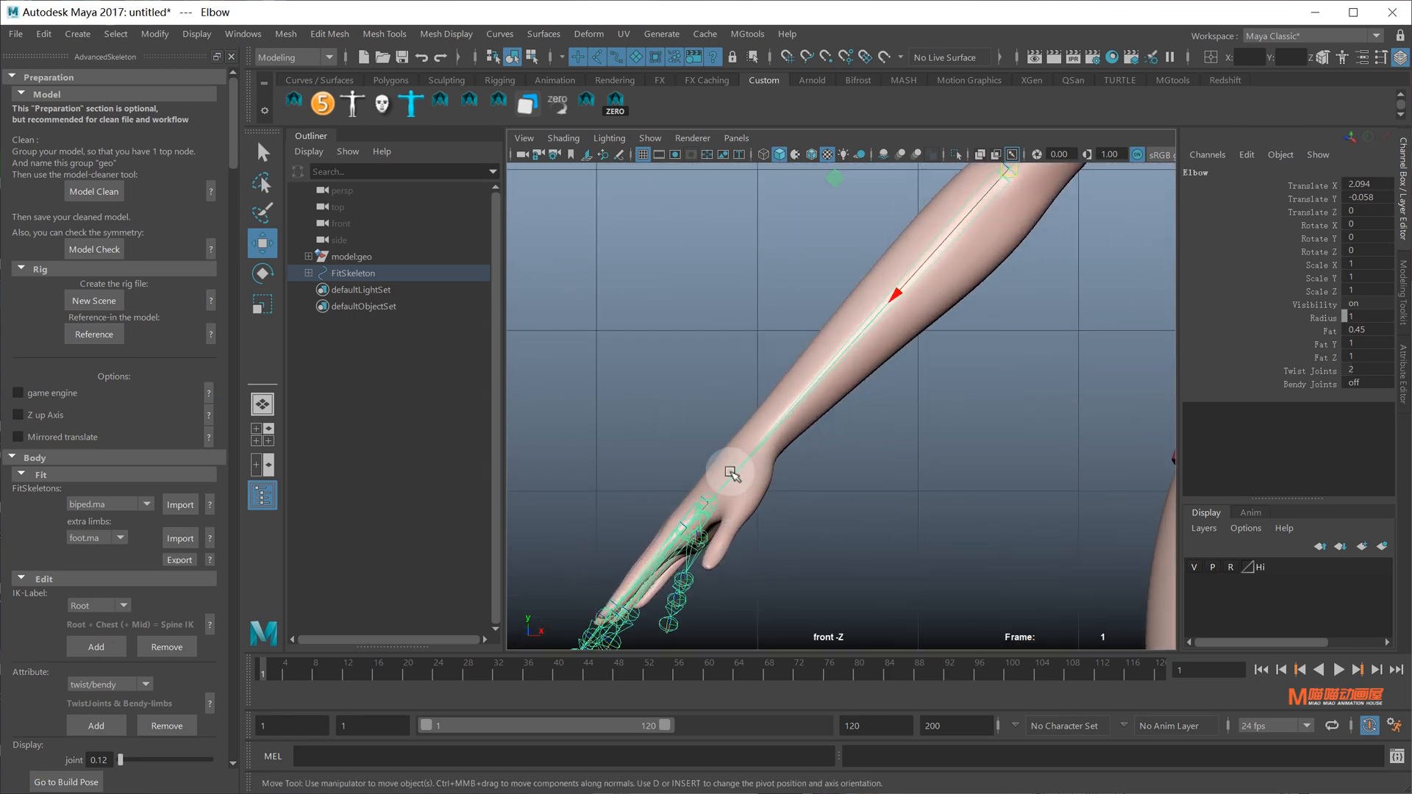
Slide the Wrist joint alone up the forearm to the wrist and frame the character
{"action": "left_click", "coordinate": [799, 471]}
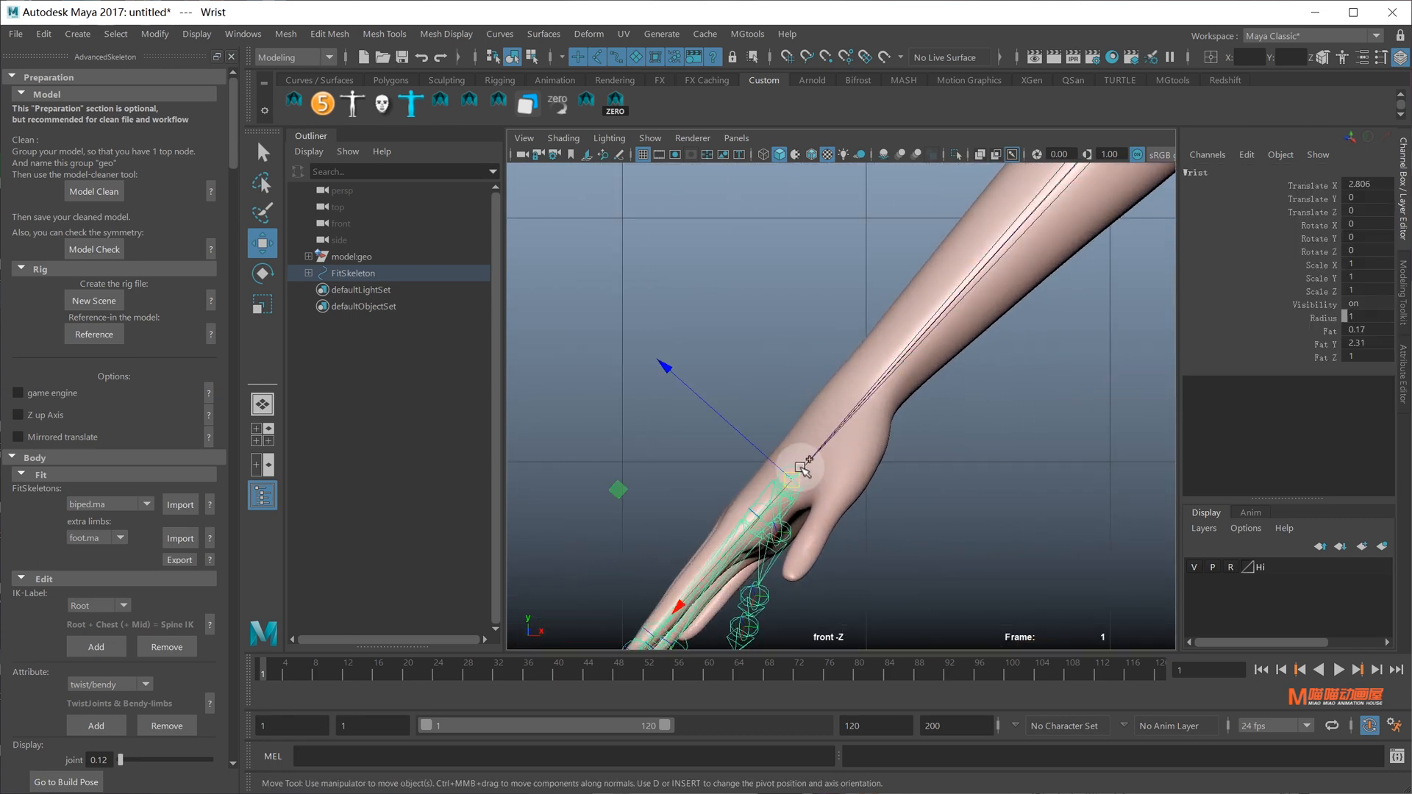
{"action": "right_click_drag", "start_coordinate": [800, 468], "coordinate": [718, 438], "text": "ctrl+shift"}
{"action": "key", "text": "d"}
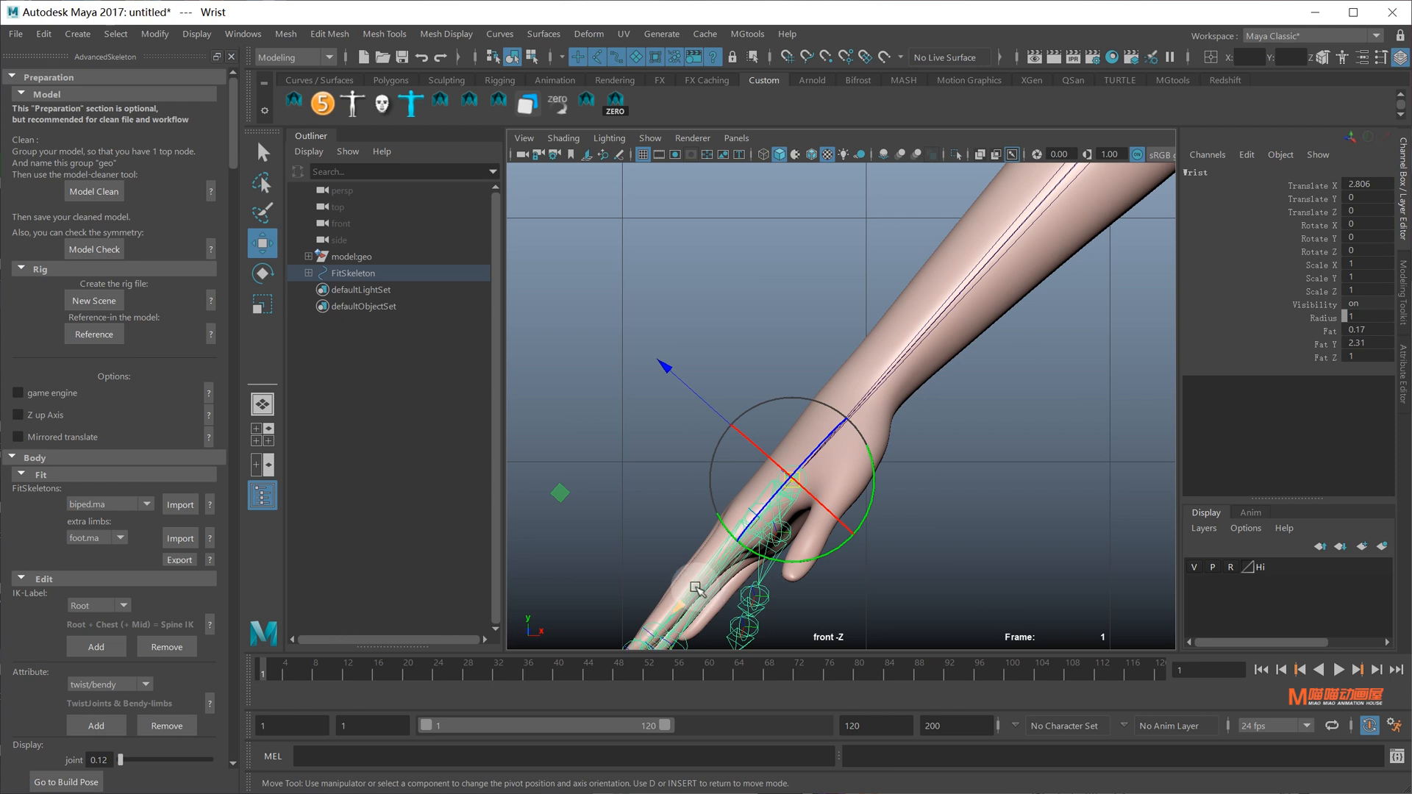
{"action": "middle_click_drag", "start_coordinate": [695, 589], "coordinate": [790, 366]}
{"action": "key", "text": "a"}
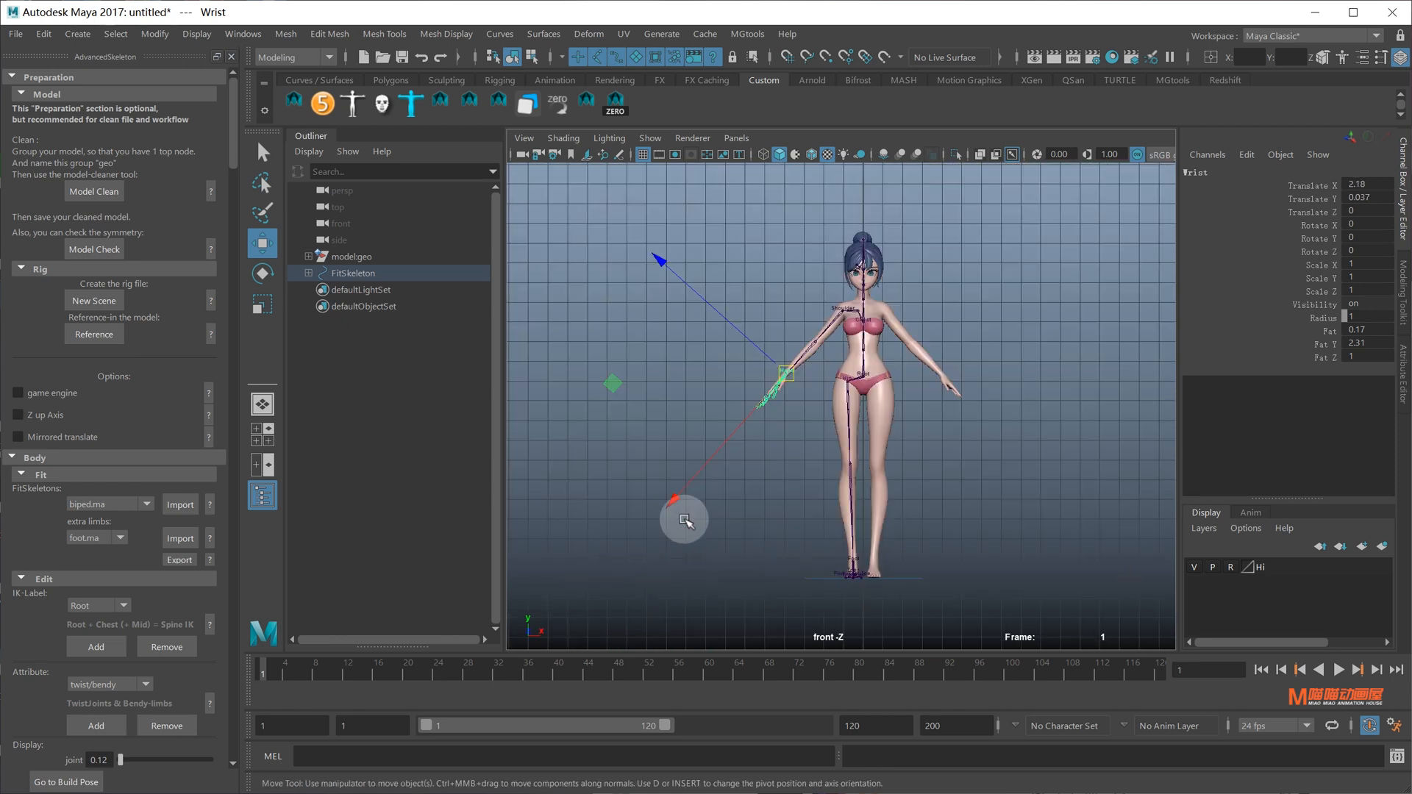
{"action": "key", "text": "space"}
Move between the side and perspective views and zoom in on the torso and hips
{"action": "left_click_drag", "start_coordinate": [852, 488], "coordinate": [782, 406]}
{"action": "key", "text": "space"}
{"action": "key", "text": "space"}
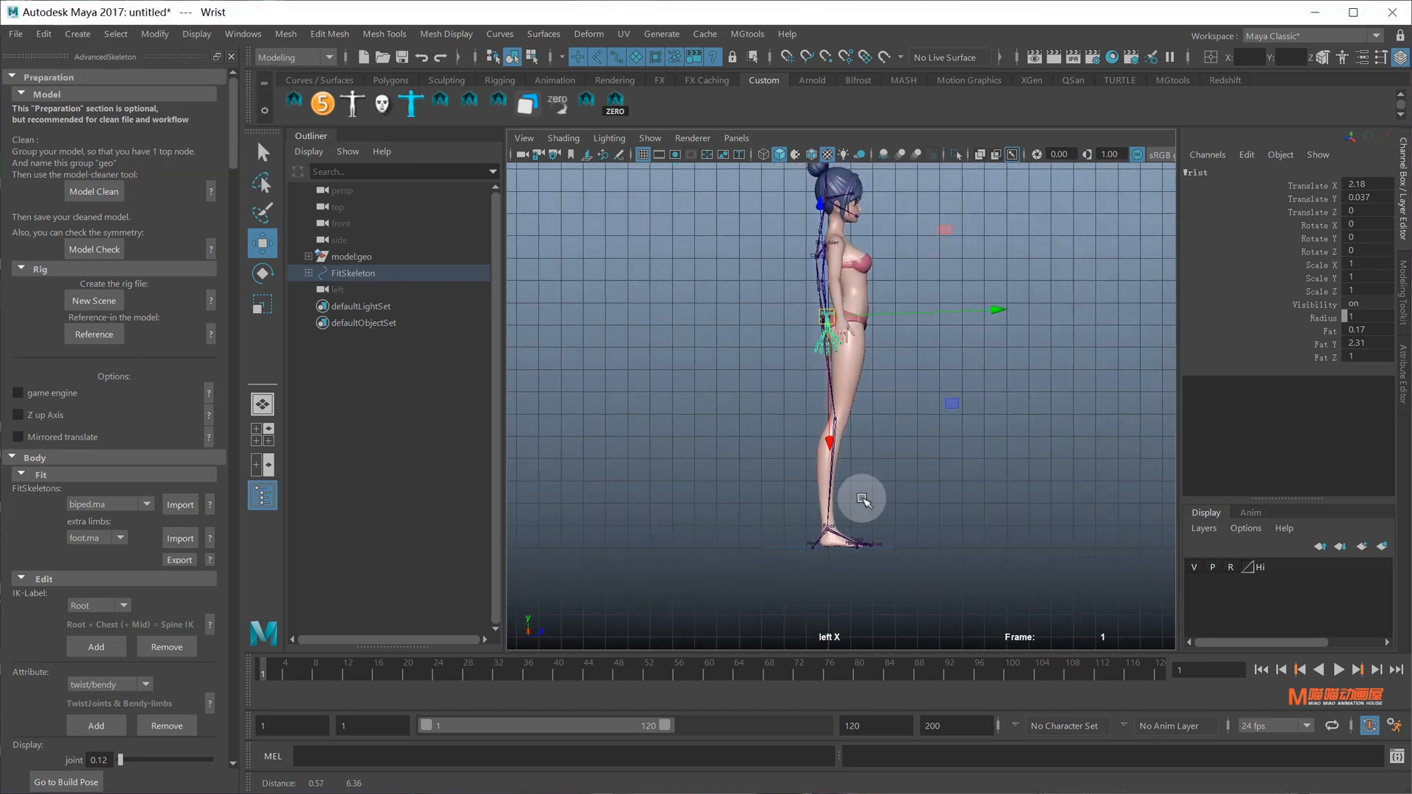
{"action": "scroll", "coordinate": [861, 492], "scroll_direction": "up", "scroll_amount": 4}
{"action": "scroll", "coordinate": [861, 499], "scroll_direction": "up", "scroll_amount": 2}
{"action": "middle_click_drag", "start_coordinate": [810, 325], "coordinate": [817, 523], "text": "alt"}
{"action": "scroll", "coordinate": [816, 522], "scroll_direction": "up", "scroll_amount": 4}
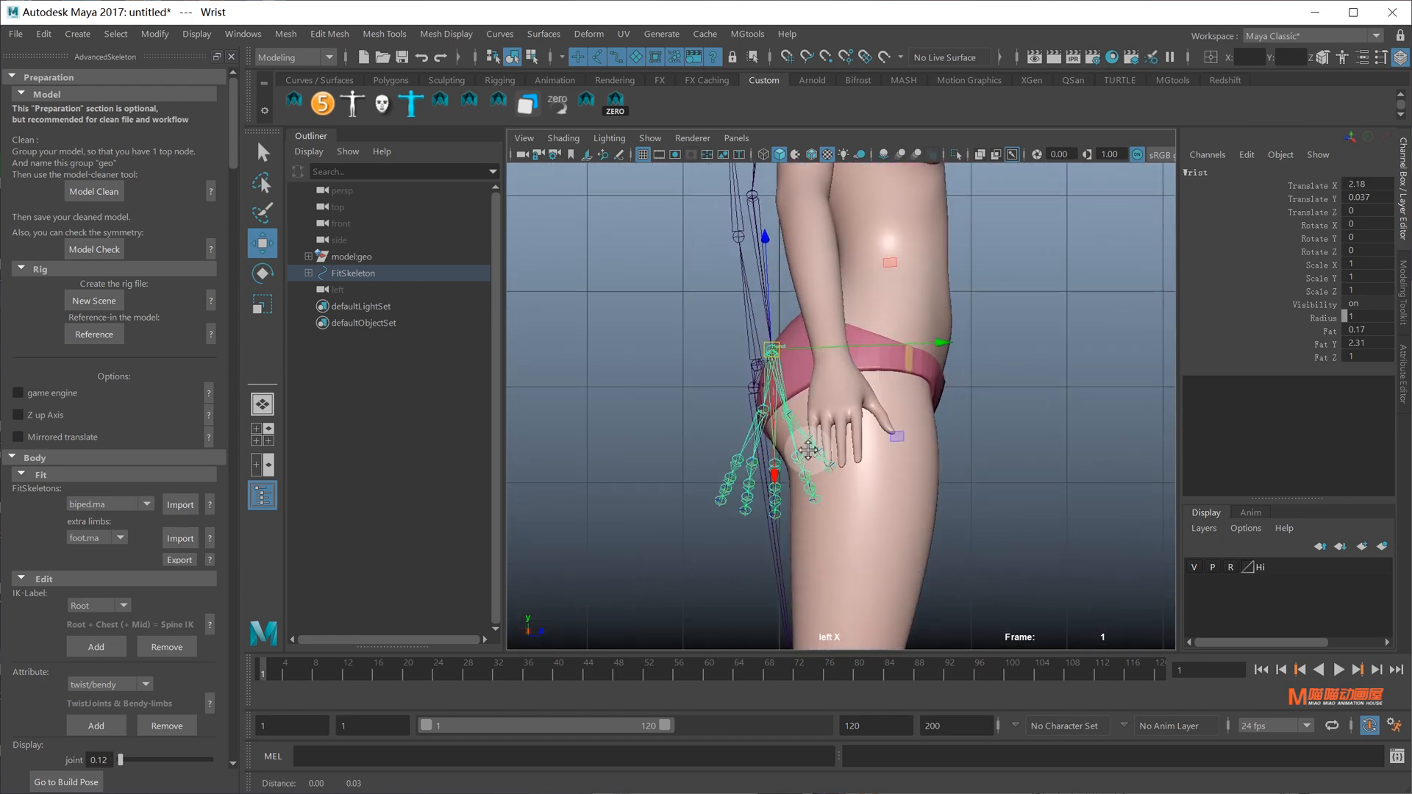
{"action": "key", "text": "space"}
{"action": "left_click_drag", "start_coordinate": [811, 451], "coordinate": [819, 403]}
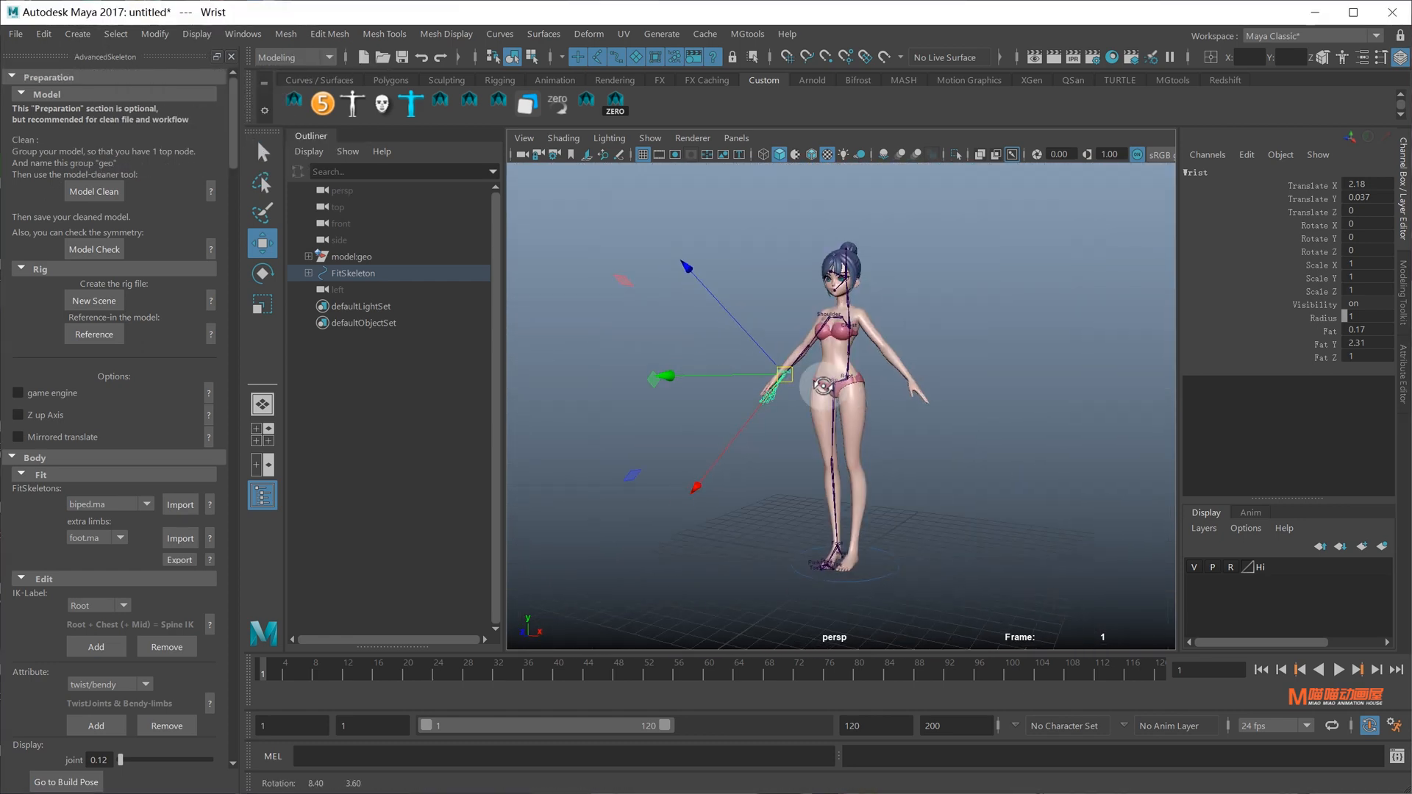
{"action": "scroll", "coordinate": [872, 334], "scroll_direction": "up", "scroll_amount": 5}
{"action": "middle_click_drag", "start_coordinate": [871, 331], "coordinate": [878, 436], "text": "alt"}
{"action": "scroll", "coordinate": [878, 437], "scroll_direction": "up", "scroll_amount": 2}
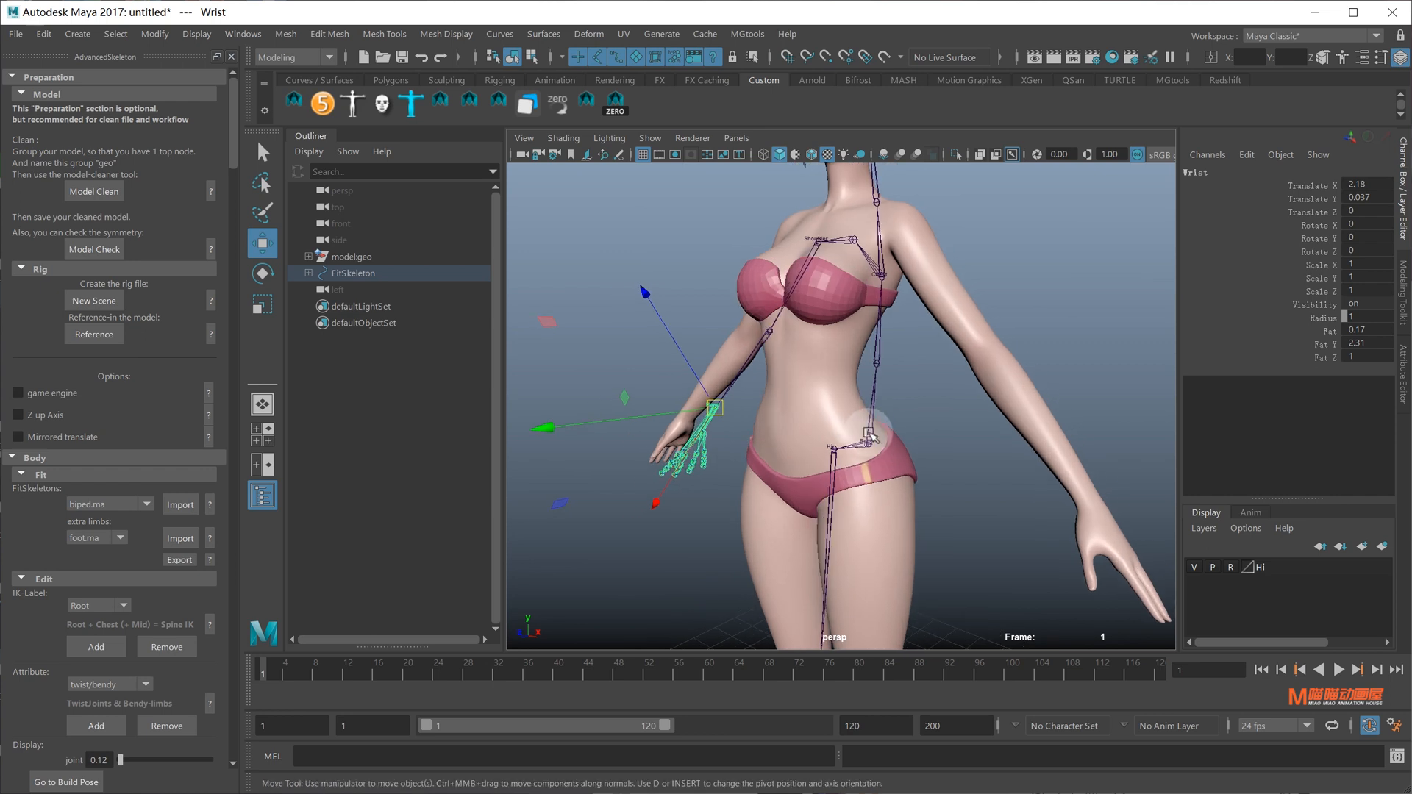
In side view, set Move to World and shift the Root joint forward into the pelvis
{"action": "left_click", "coordinate": [870, 443]}
{"action": "key", "text": "space"}
{"action": "left_click_drag", "start_coordinate": [869, 443], "coordinate": [769, 392]}
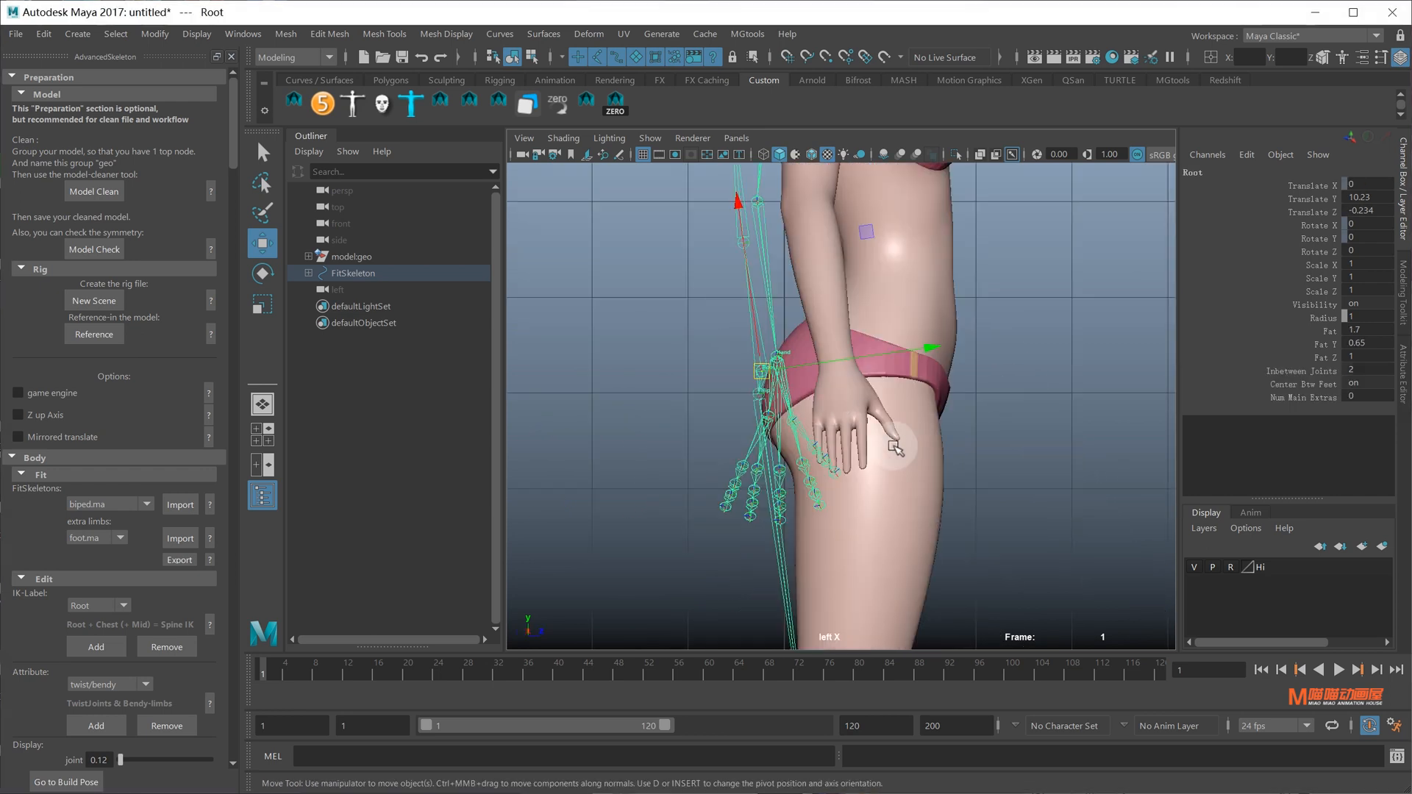
{"action": "left_click", "coordinate": [908, 443], "text": "alt"}
{"action": "key", "text": "w"}
{"action": "left_click_drag", "start_coordinate": [861, 394], "coordinate": [750, 392]}
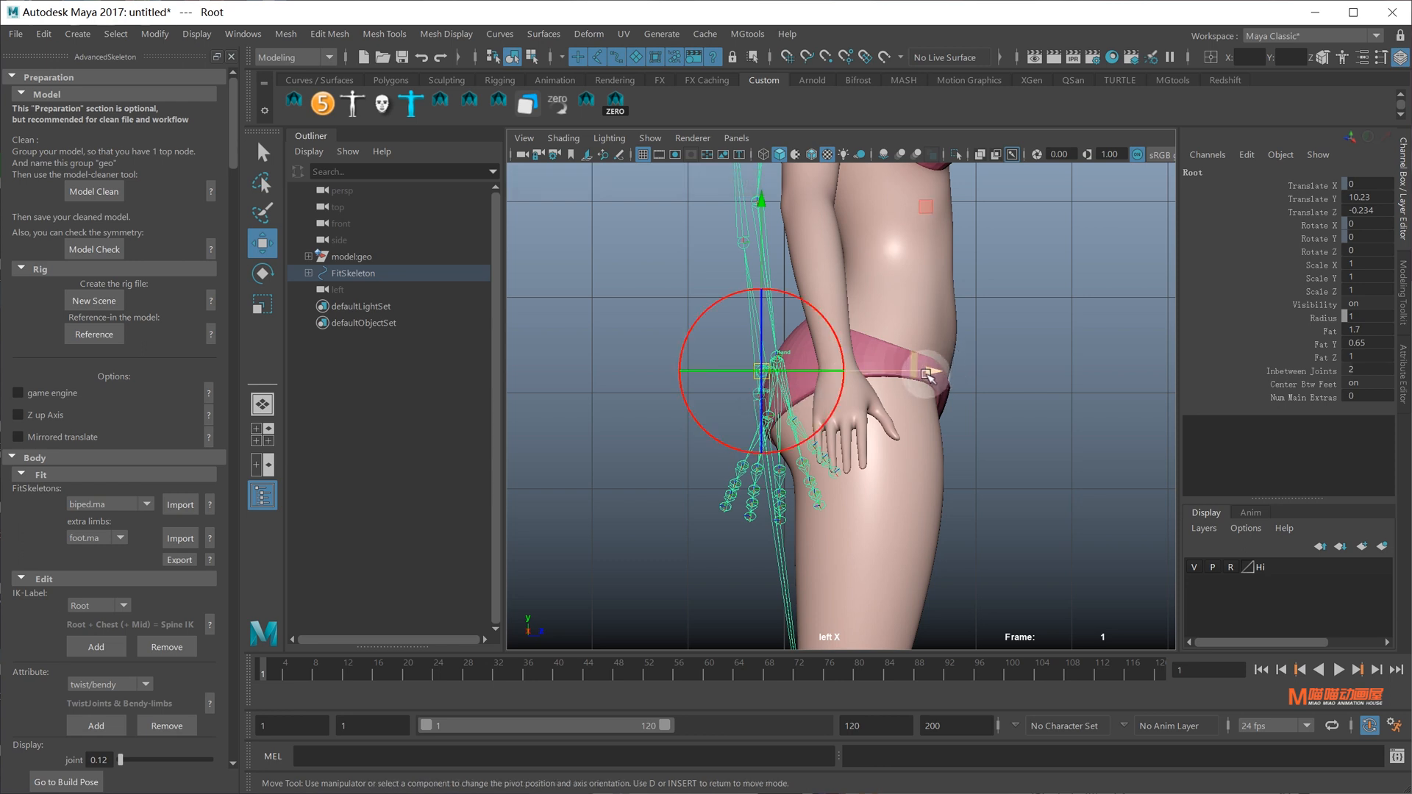
{"action": "left_click_drag", "start_coordinate": [930, 371], "coordinate": [1016, 369]}
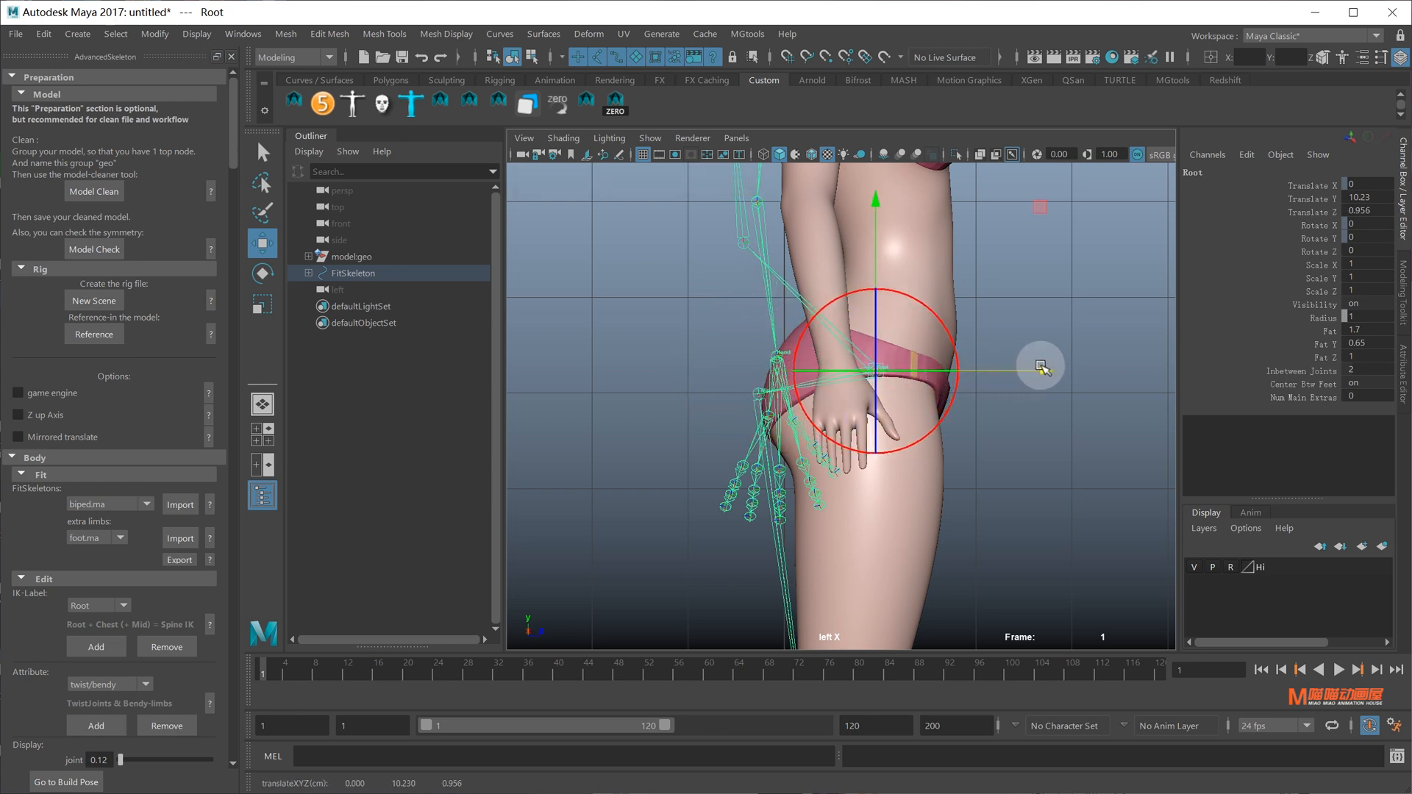
Move the Hip joint into the thigh, and the Knee alone into the knee's centre
{"action": "left_click", "coordinate": [757, 395]}
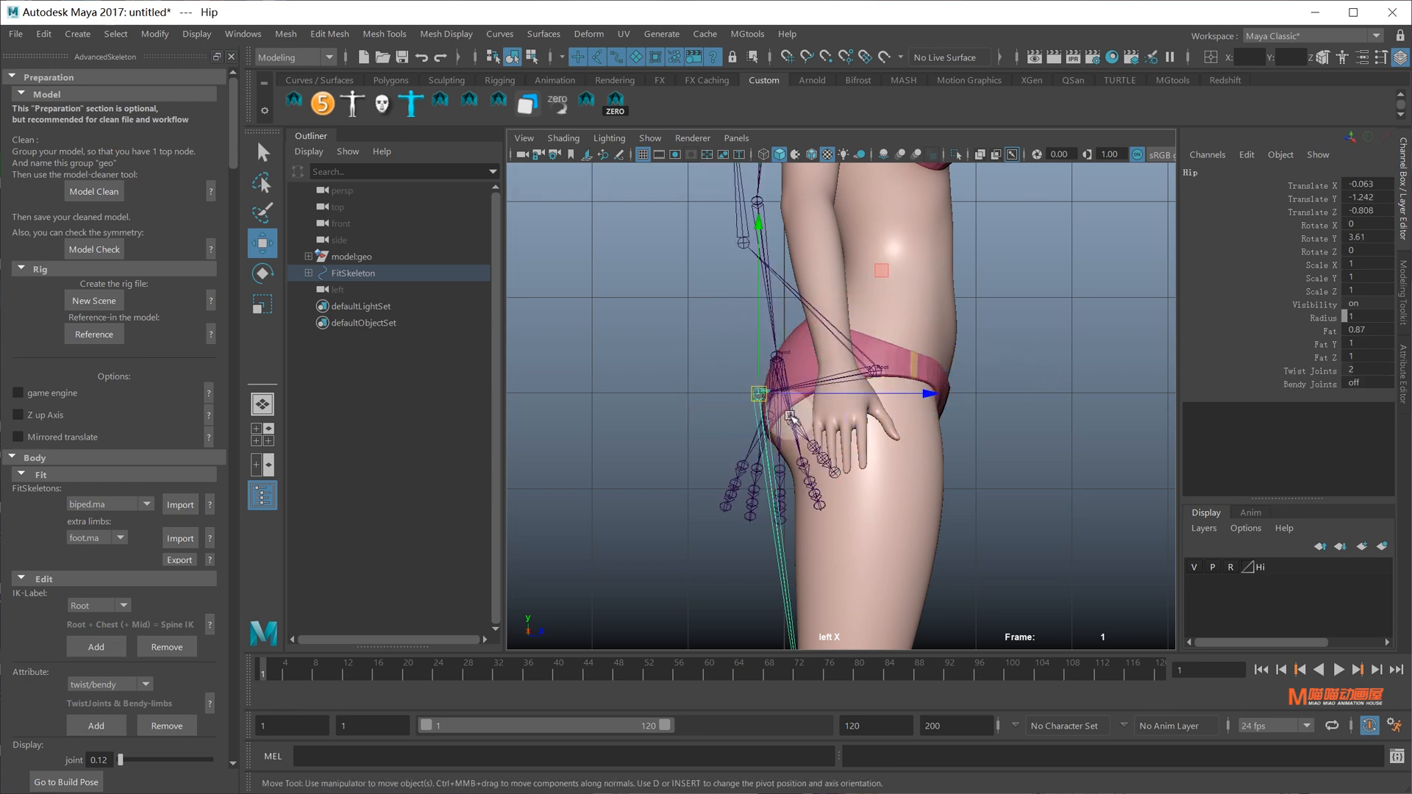
{"action": "middle_click_drag", "start_coordinate": [790, 417], "coordinate": [1009, 418]}
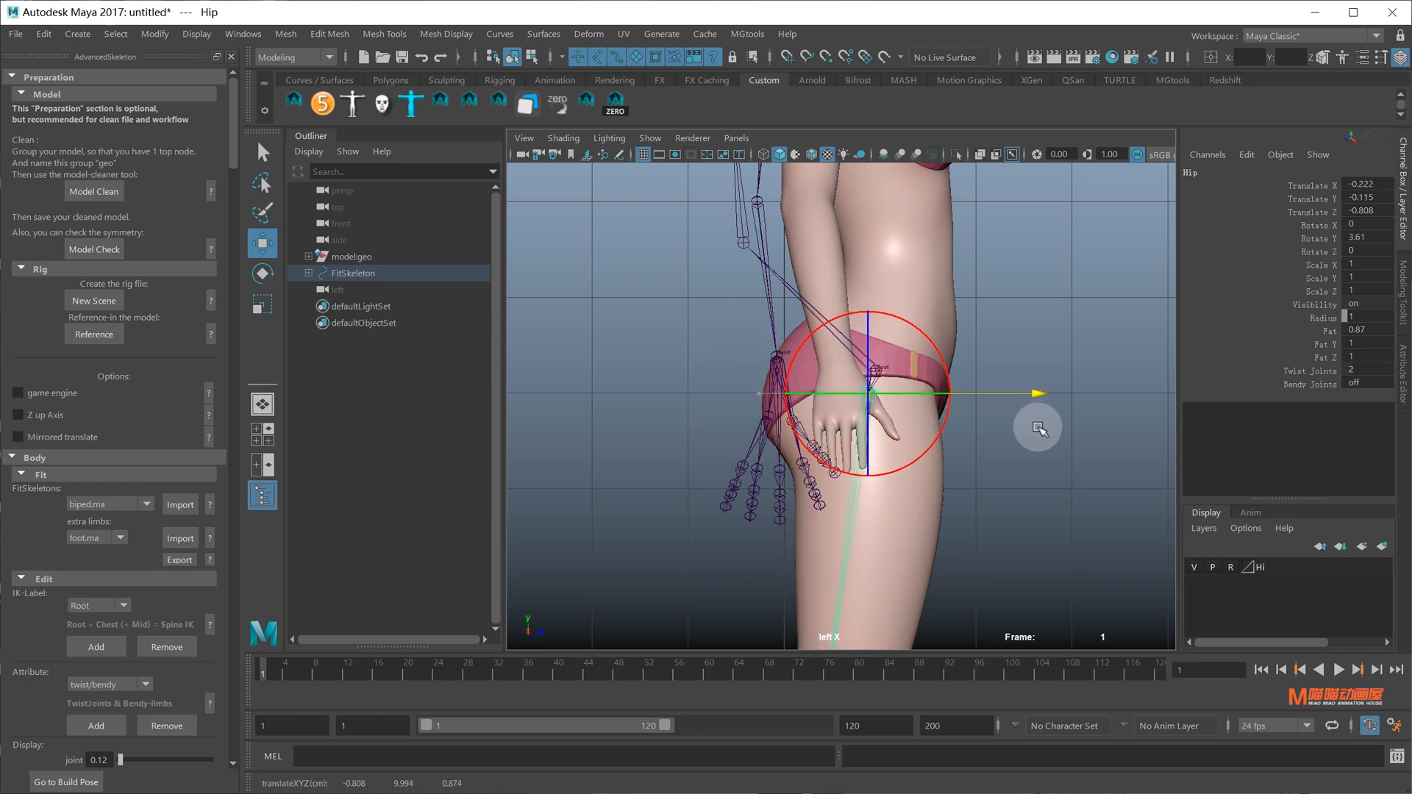
{"action": "middle_click_drag", "start_coordinate": [912, 581], "coordinate": [948, 239], "text": "alt"}
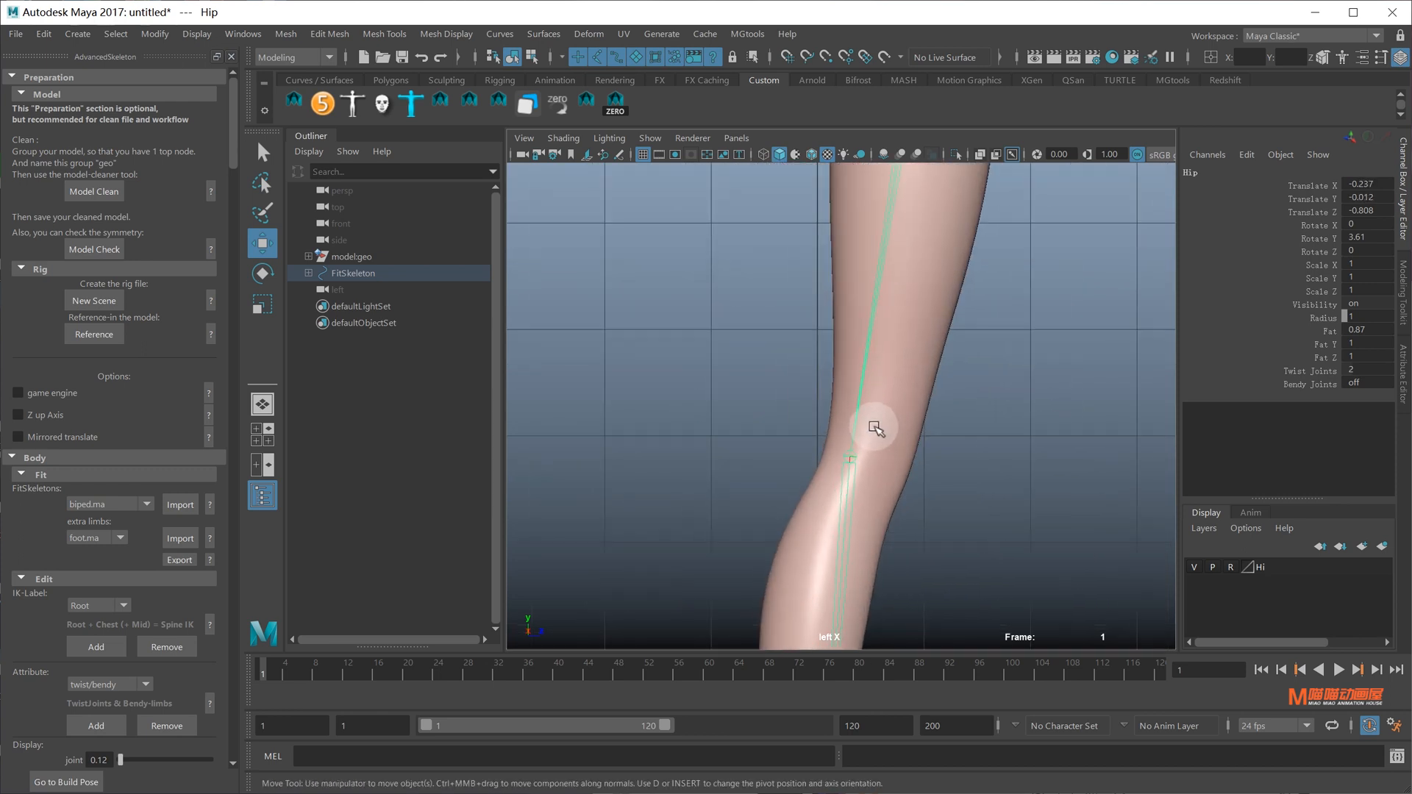
{"action": "scroll", "coordinate": [868, 423], "scroll_direction": "up", "scroll_amount": 1}
{"action": "left_click", "coordinate": [860, 413]}
{"action": "key", "text": "d"}
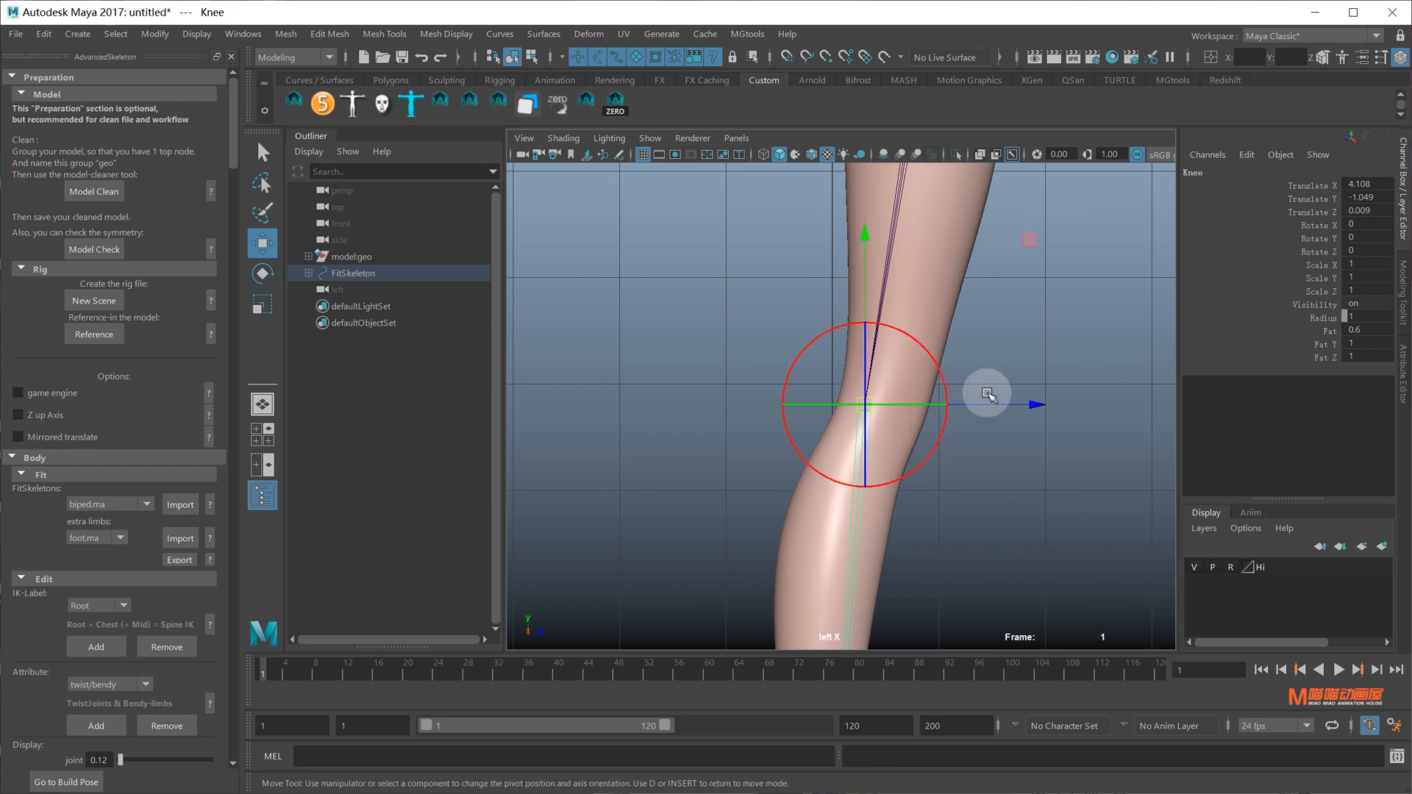
{"action": "mouse_move", "coordinate": [997, 410]}
{"action": "left_mouse_down"}
{"action": "mouse_move", "coordinate": [1034, 424]}
{"action": "mouse_move", "coordinate": [1019, 422]}
{"action": "left_mouse_up"}
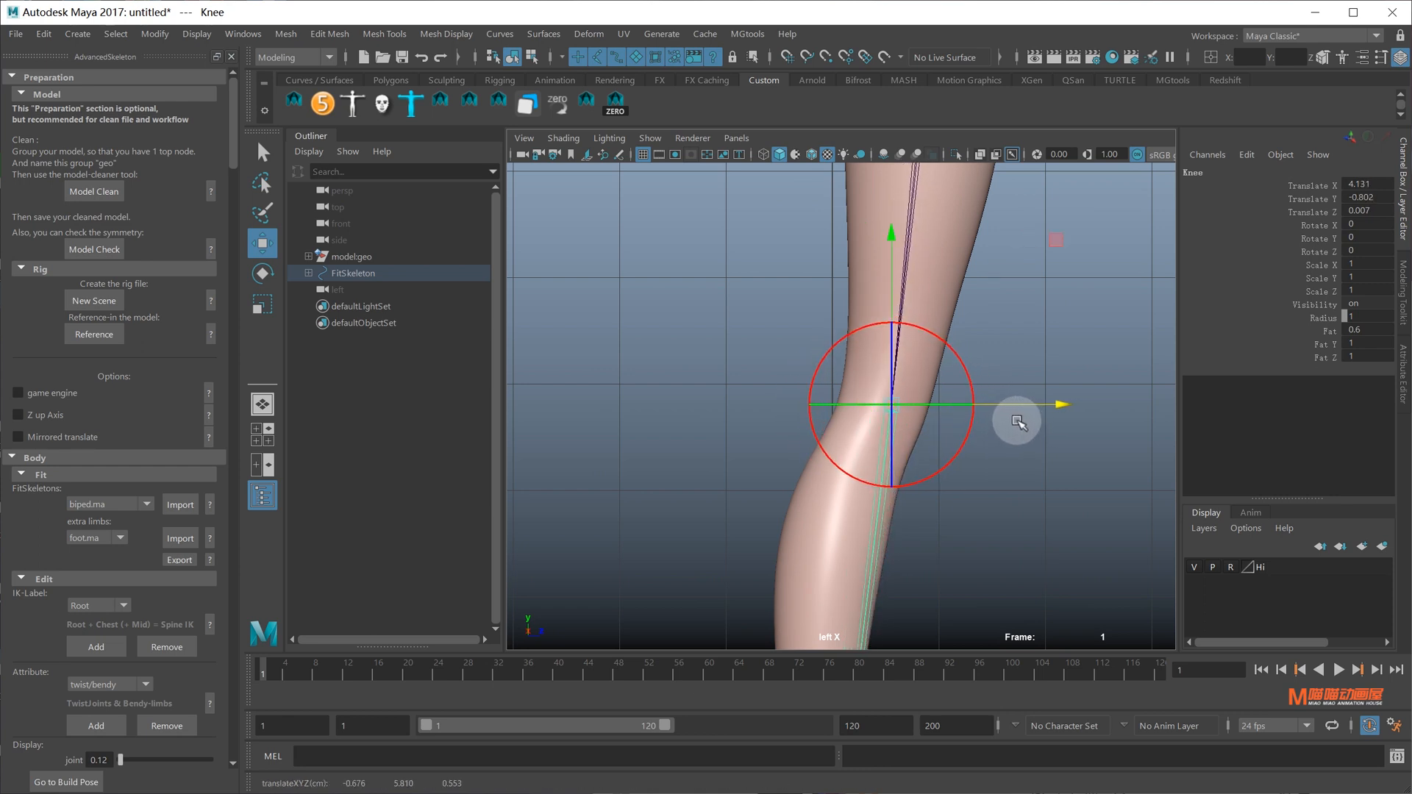
Frame the foot and select the Heel joint
{"action": "scroll", "coordinate": [917, 491], "scroll_direction": "down", "scroll_amount": 5}
{"action": "middle_click_drag", "start_coordinate": [893, 640], "coordinate": [933, 478], "text": "alt"}
{"action": "scroll", "coordinate": [933, 478], "scroll_direction": "up", "scroll_amount": 3}
{"action": "middle_click_drag", "start_coordinate": [939, 401], "coordinate": [920, 283], "text": "alt"}
{"action": "scroll", "coordinate": [891, 502], "scroll_direction": "up", "scroll_amount": 3}
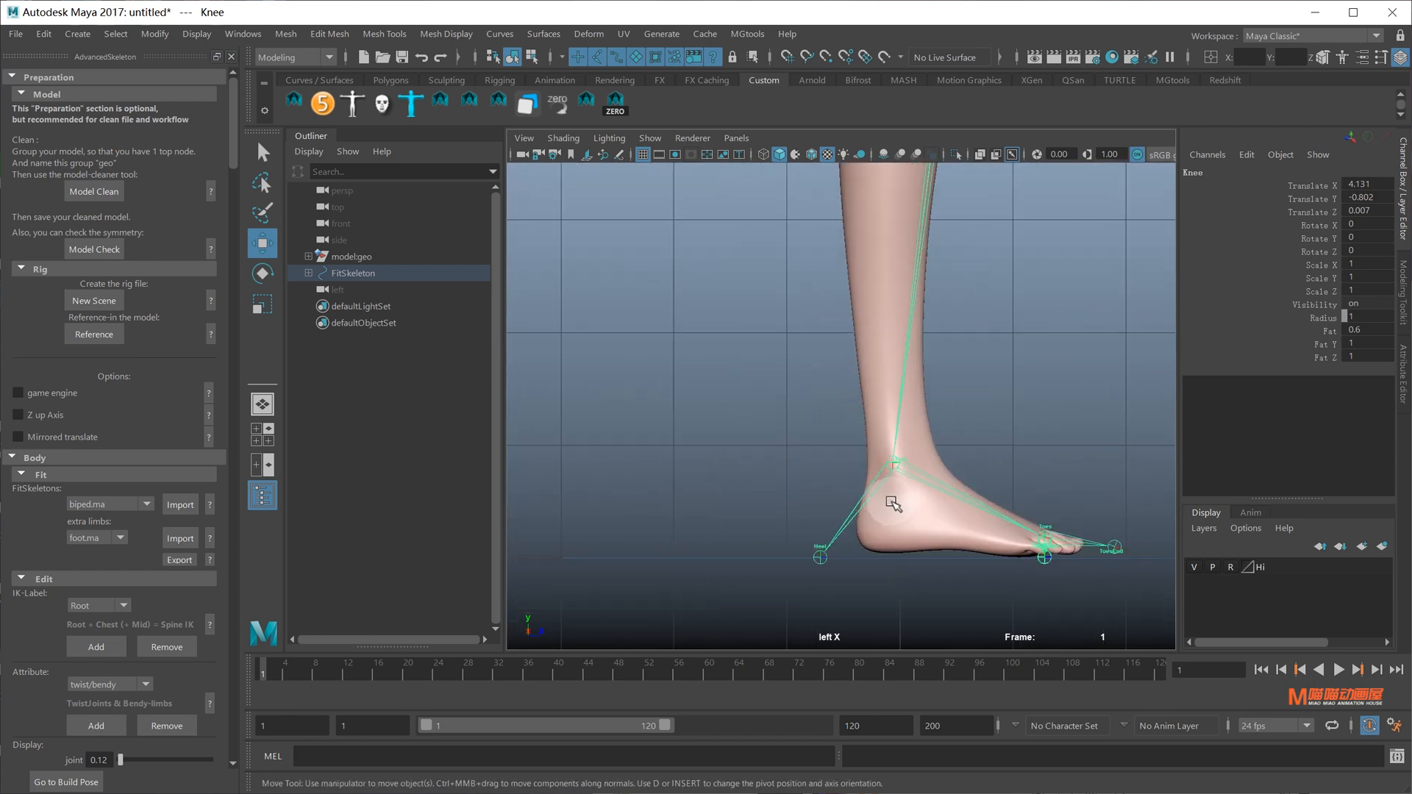
{"action": "scroll", "coordinate": [893, 504], "scroll_direction": "up", "scroll_amount": 2}
{"action": "middle_click_drag", "start_coordinate": [803, 611], "coordinate": [813, 483], "text": "alt"}
{"action": "left_click", "coordinate": [791, 456]}
Move the Heel joint to the back of the heel and Toes to the ball of the foot
{"action": "left_click_drag", "start_coordinate": [847, 462], "coordinate": [960, 460]}
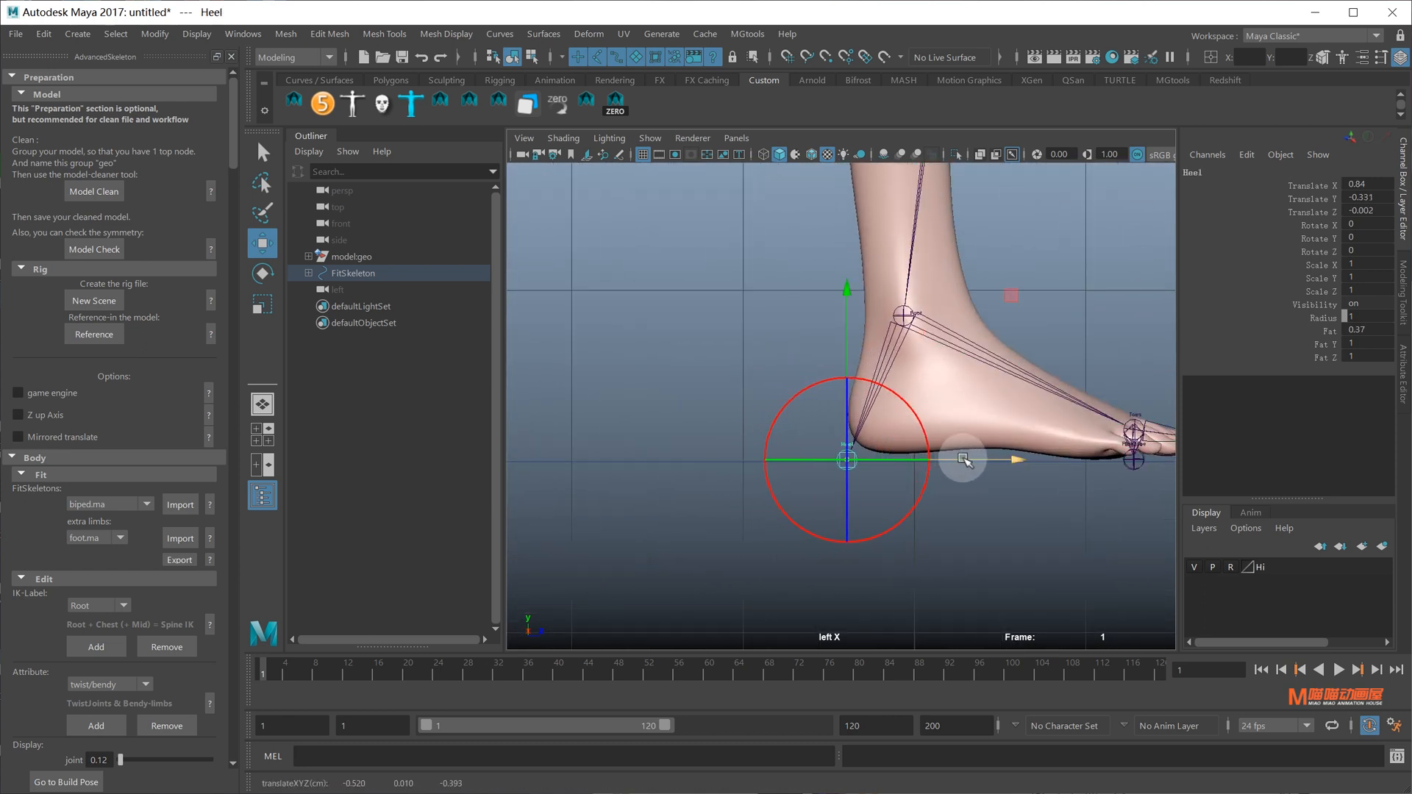
{"action": "middle_click_drag", "start_coordinate": [1032, 442], "coordinate": [747, 466], "text": "alt"}
{"action": "scroll", "coordinate": [757, 466], "scroll_direction": "up", "scroll_amount": 4}
{"action": "left_click", "coordinate": [846, 482]}
{"action": "middle_click_drag", "start_coordinate": [858, 484], "coordinate": [885, 483], "text": "alt"}
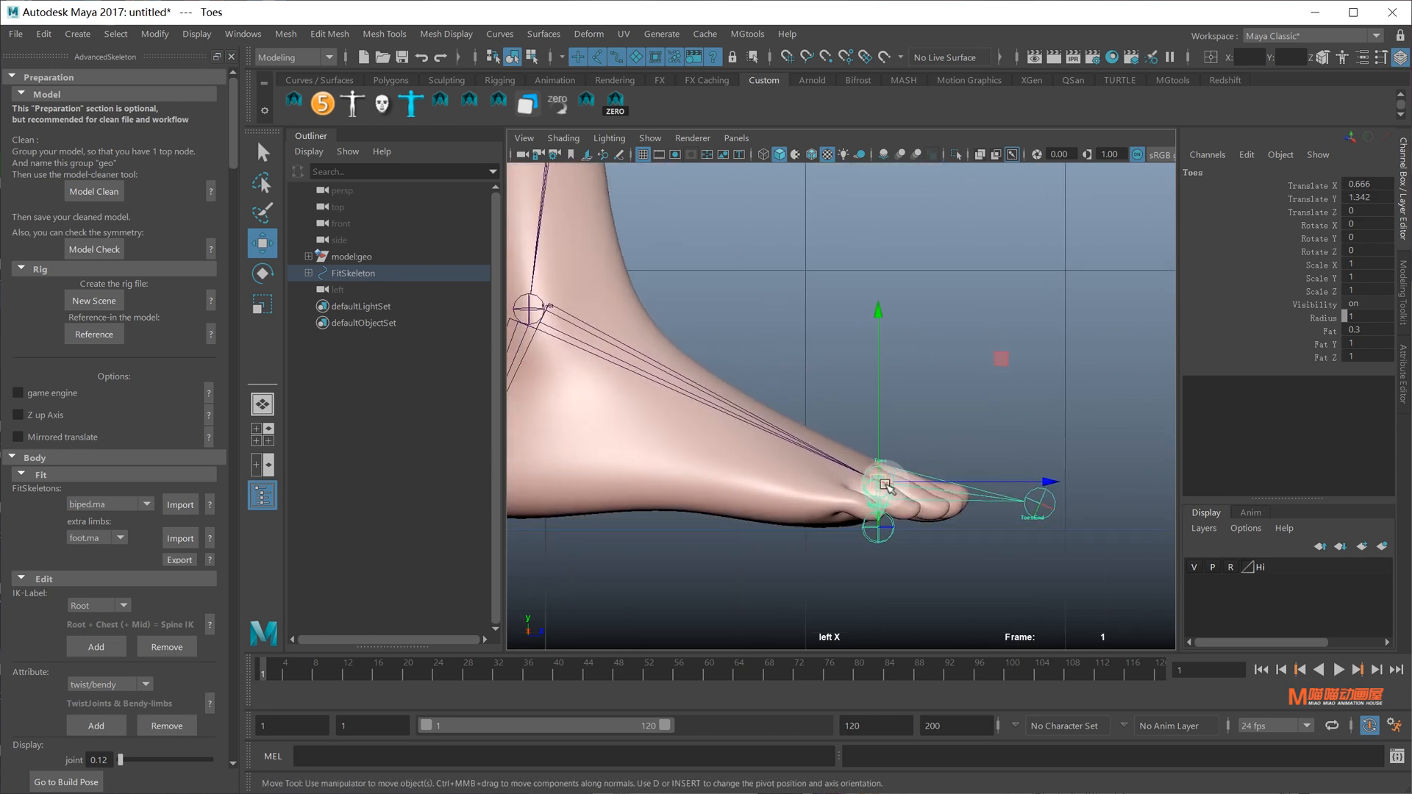
{"action": "middle_click_drag", "start_coordinate": [996, 468], "coordinate": [971, 488]}
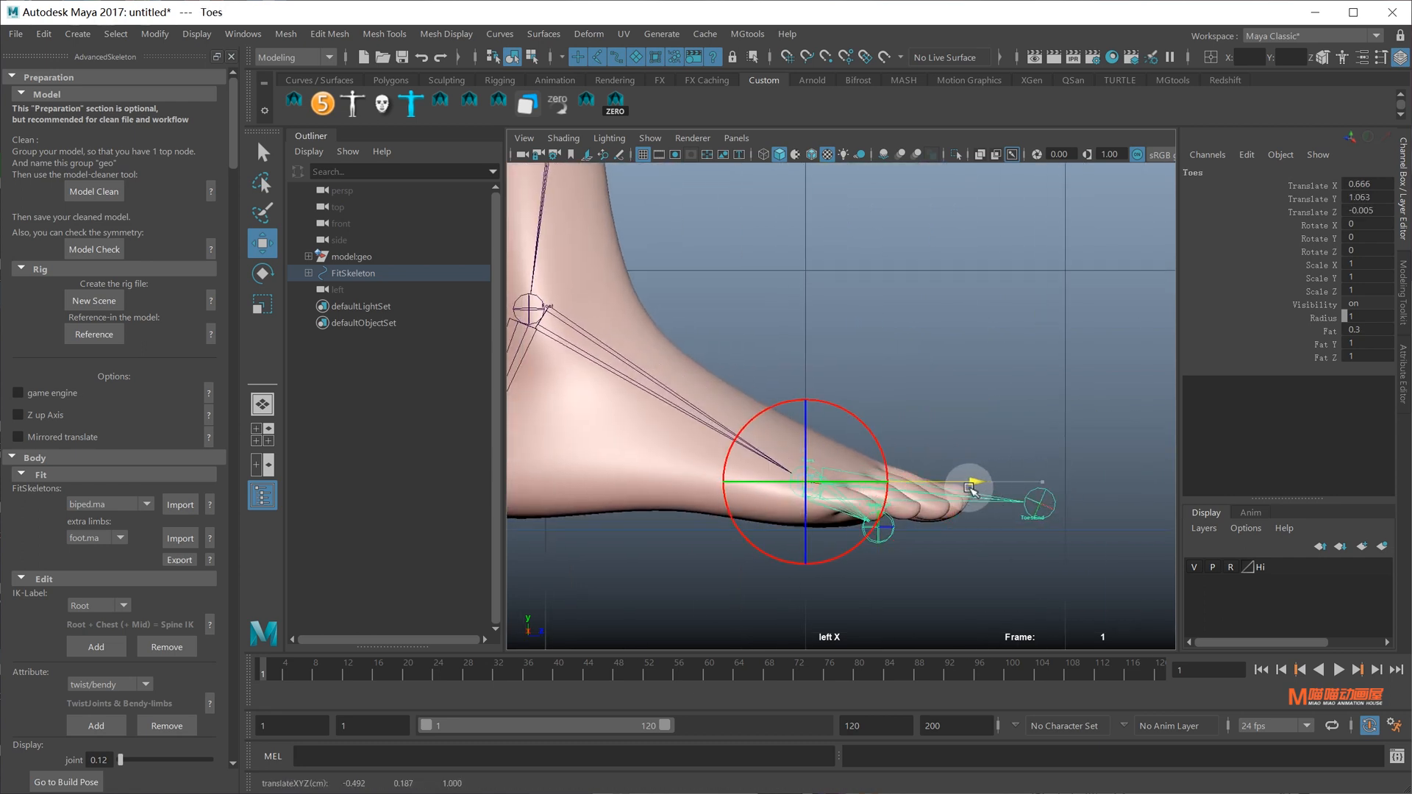
Place FootSideInner under the foot and ToesEnd at the toe tips on the sole
{"action": "left_click", "coordinate": [885, 545]}
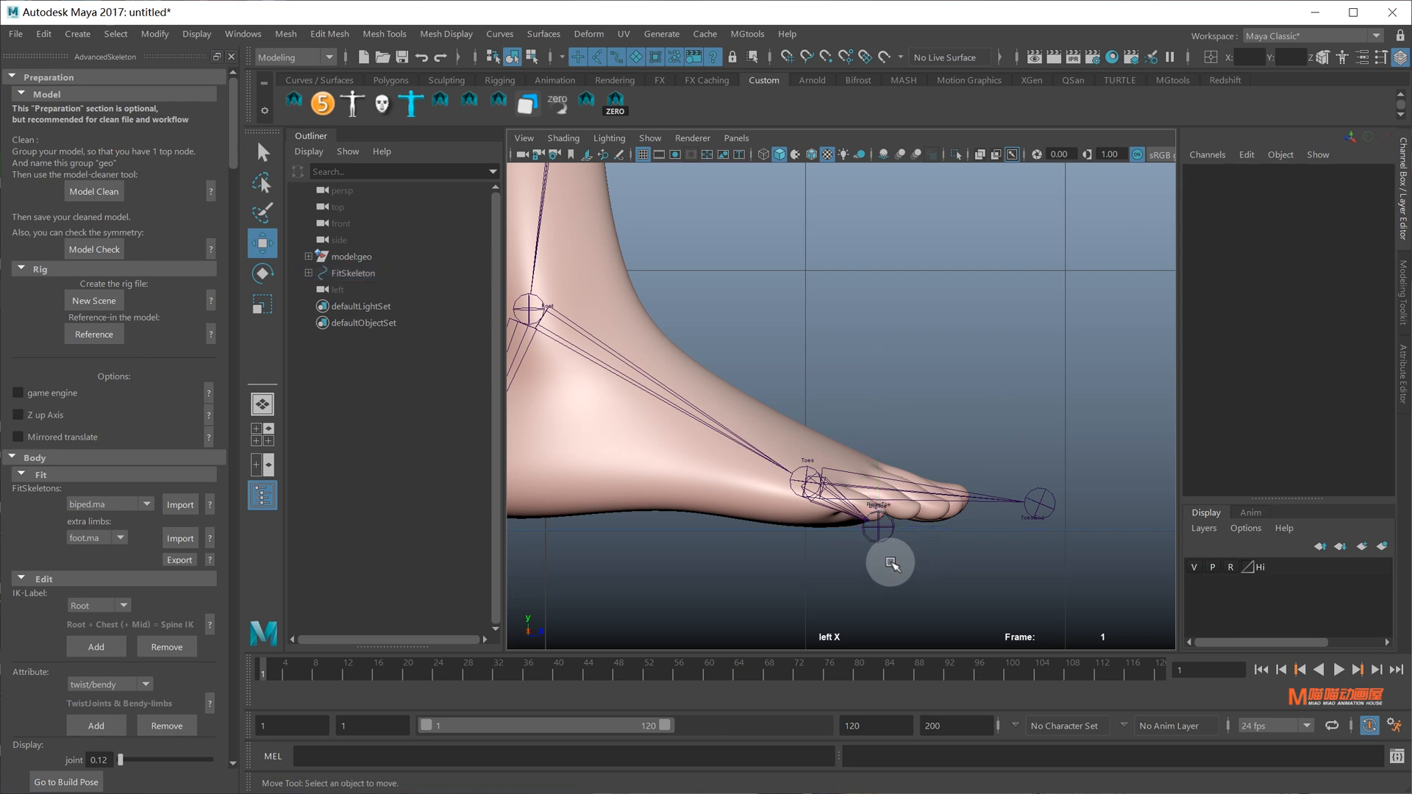
{"action": "left_click_drag", "start_coordinate": [865, 537], "coordinate": [867, 540]}
{"action": "left_click_drag", "start_coordinate": [1028, 520], "coordinate": [980, 538]}
{"action": "left_click", "coordinate": [1039, 505]}
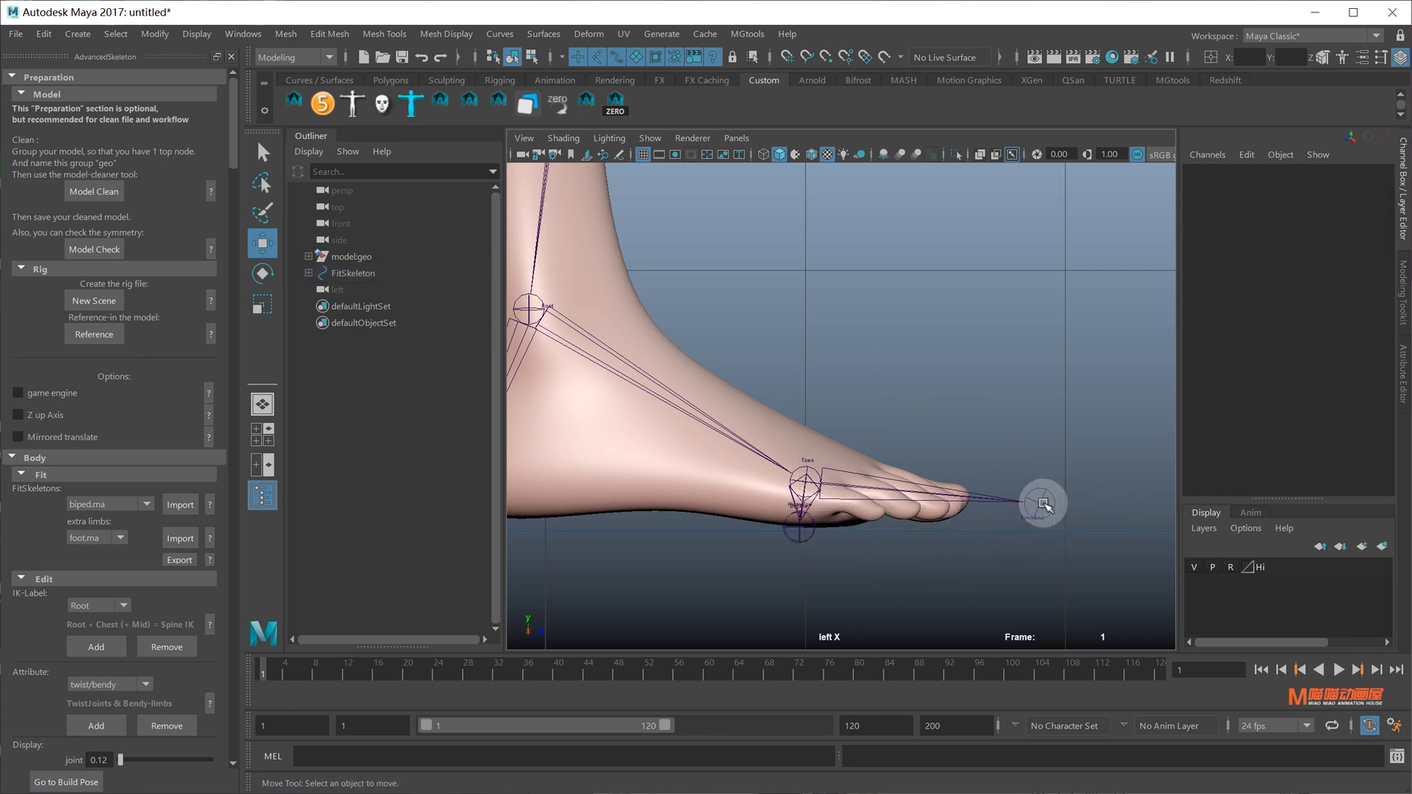
{"action": "left_click_drag", "start_coordinate": [1073, 506], "coordinate": [1027, 516]}
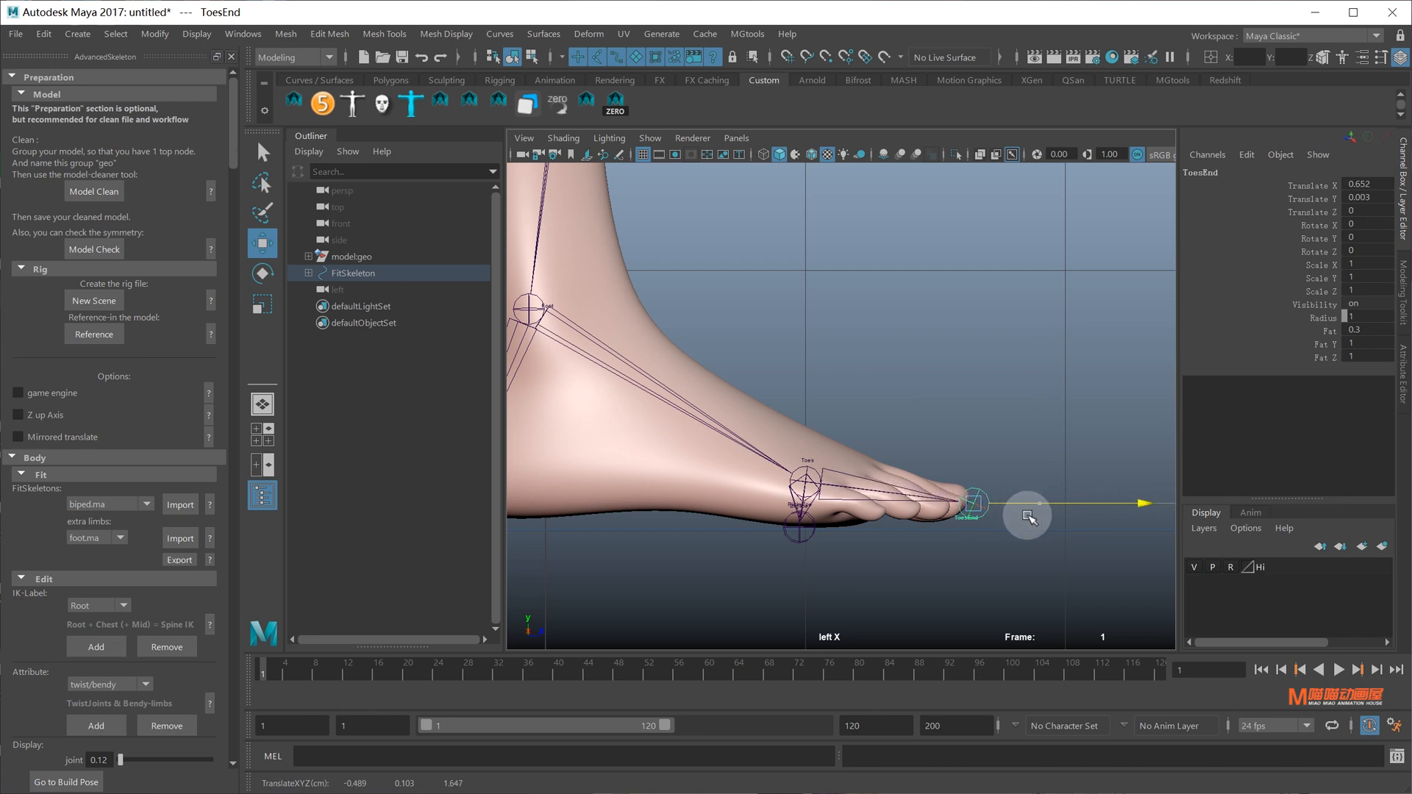
{"action": "middle_click_drag", "start_coordinate": [974, 523], "coordinate": [1068, 404], "text": "alt"}
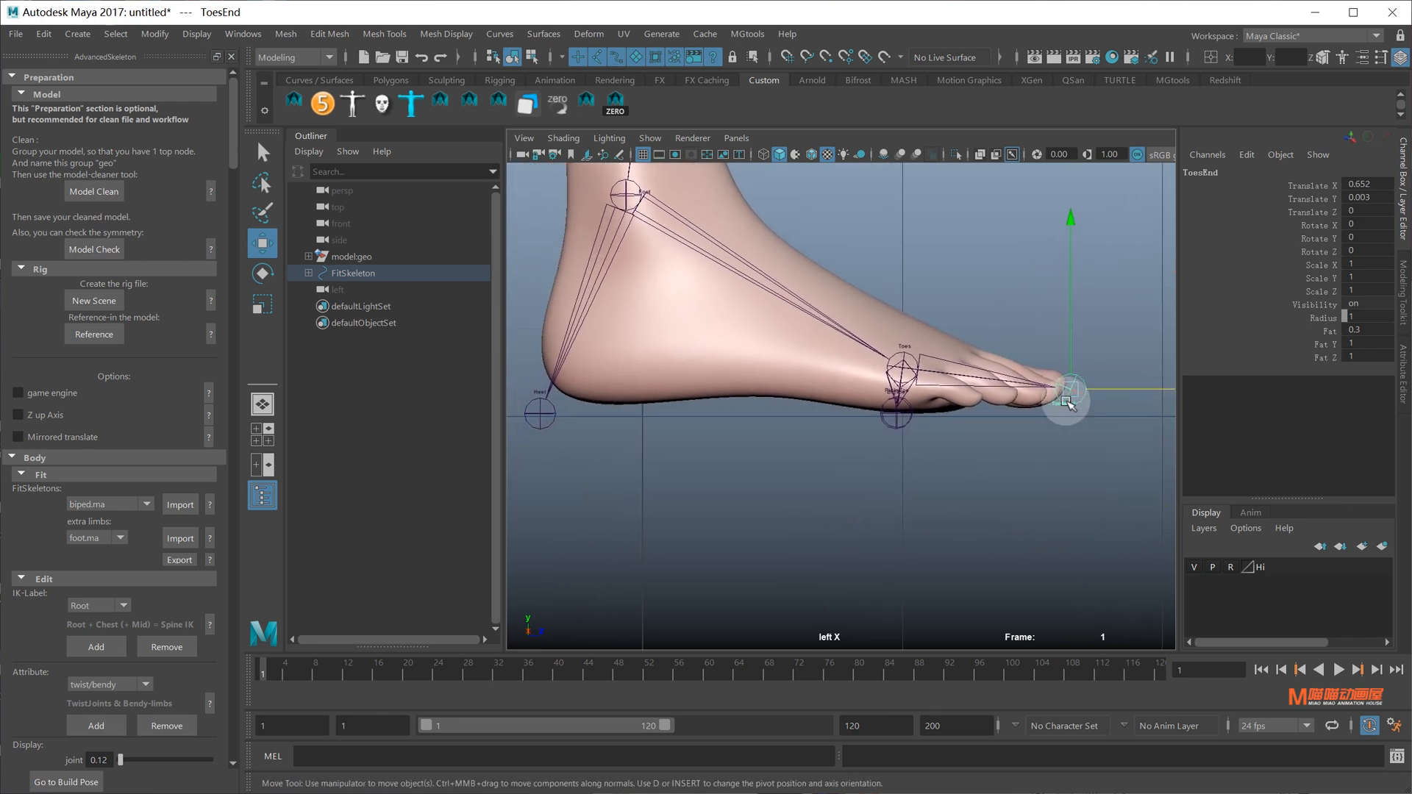
{"action": "left_click_drag", "start_coordinate": [1075, 276], "coordinate": [1072, 299]}
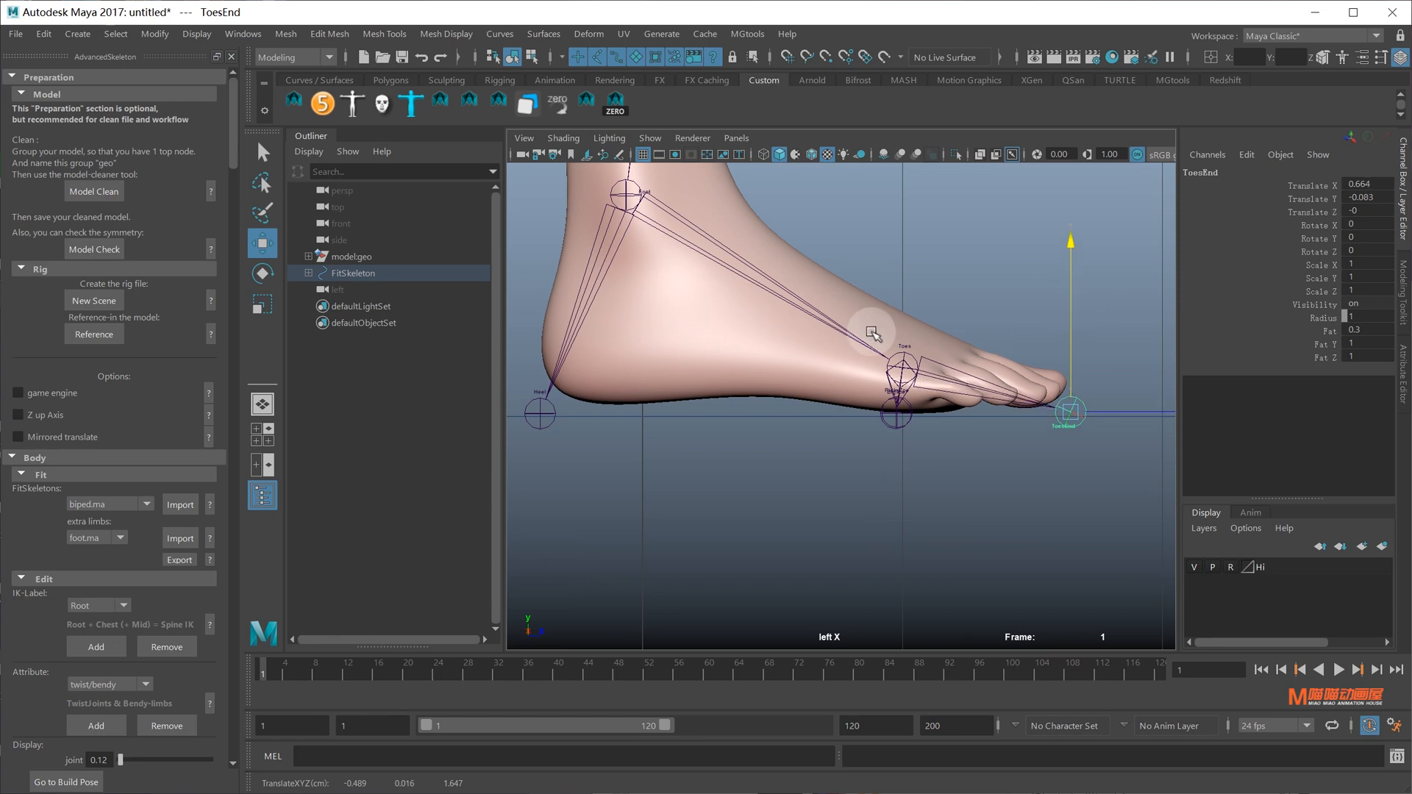
Zoom out over the whole character, then frame the hips, legs and foot again
{"action": "middle_click_drag", "start_coordinate": [817, 199], "coordinate": [862, 382], "text": "alt"}
{"action": "middle_click_drag", "start_coordinate": [894, 335], "coordinate": [929, 617], "text": "alt"}
{"action": "middle_click_drag", "start_coordinate": [893, 285], "coordinate": [907, 475], "text": "alt"}
{"action": "right_click_drag", "start_coordinate": [907, 476], "coordinate": [800, 268], "text": "alt"}
{"action": "middle_click_drag", "start_coordinate": [909, 292], "coordinate": [912, 356], "text": "alt"}
{"action": "right_click_drag", "start_coordinate": [912, 356], "coordinate": [1139, 577], "text": "alt"}
{"action": "middle_click_drag", "start_coordinate": [929, 355], "coordinate": [929, 416], "text": "alt"}
{"action": "scroll", "coordinate": [901, 303], "scroll_direction": "up", "scroll_amount": 2}
{"action": "middle_click_drag", "start_coordinate": [903, 305], "coordinate": [793, 457], "text": "alt"}
Shift Spine1 and the joints above it forward, then select the Chest joint
{"action": "scroll", "coordinate": [784, 337], "scroll_direction": "up", "scroll_amount": 3}
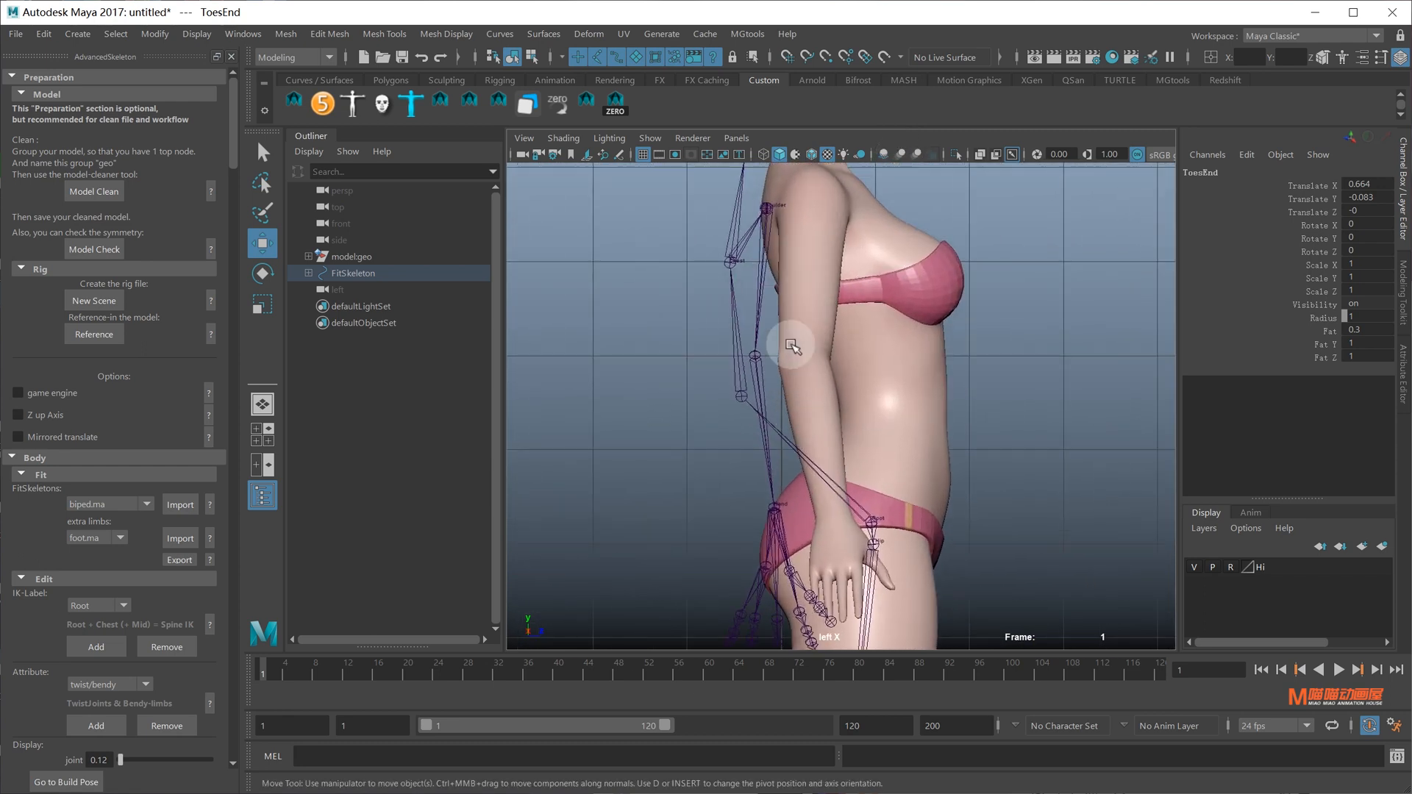
{"action": "left_click", "coordinate": [733, 450]}
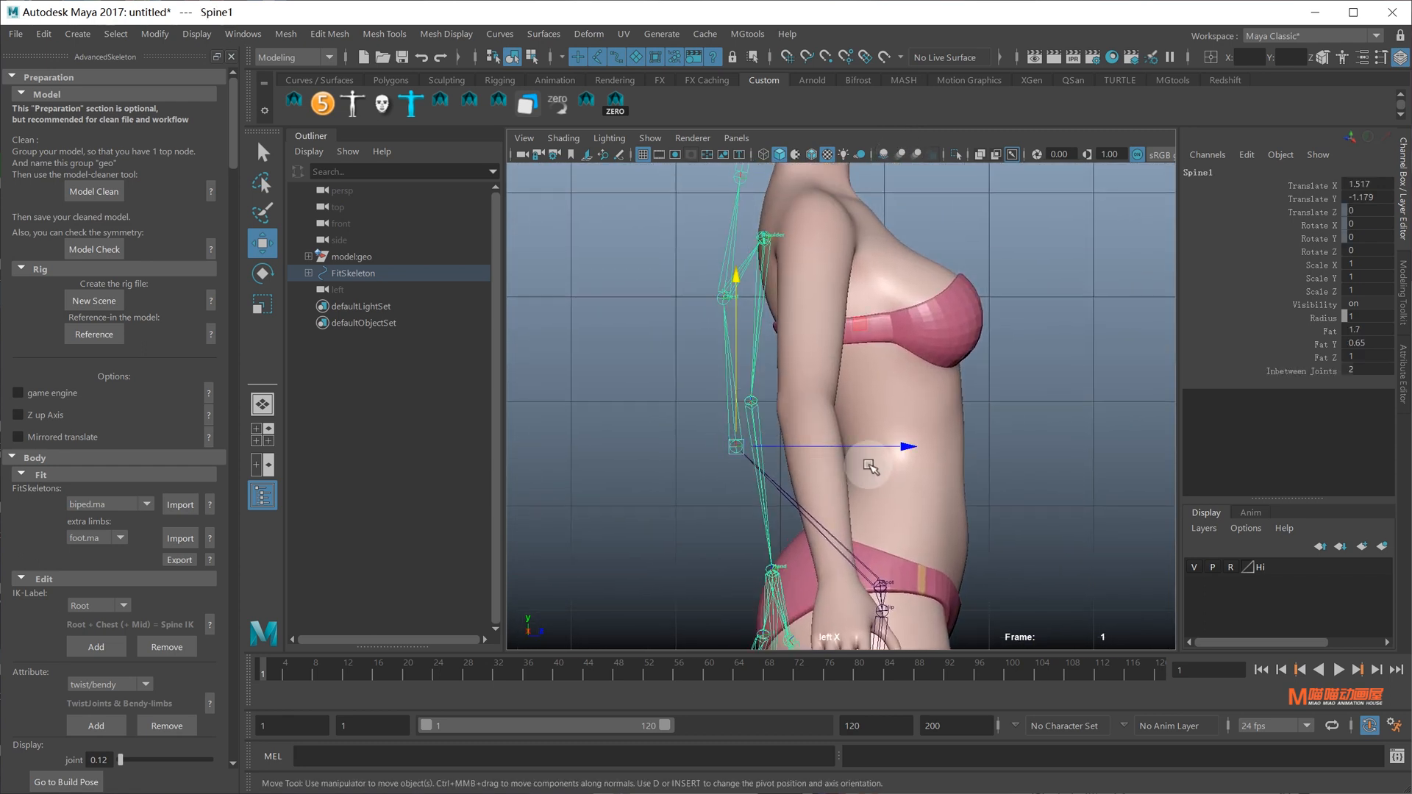
{"action": "middle_click_drag", "start_coordinate": [904, 452], "coordinate": [985, 449]}
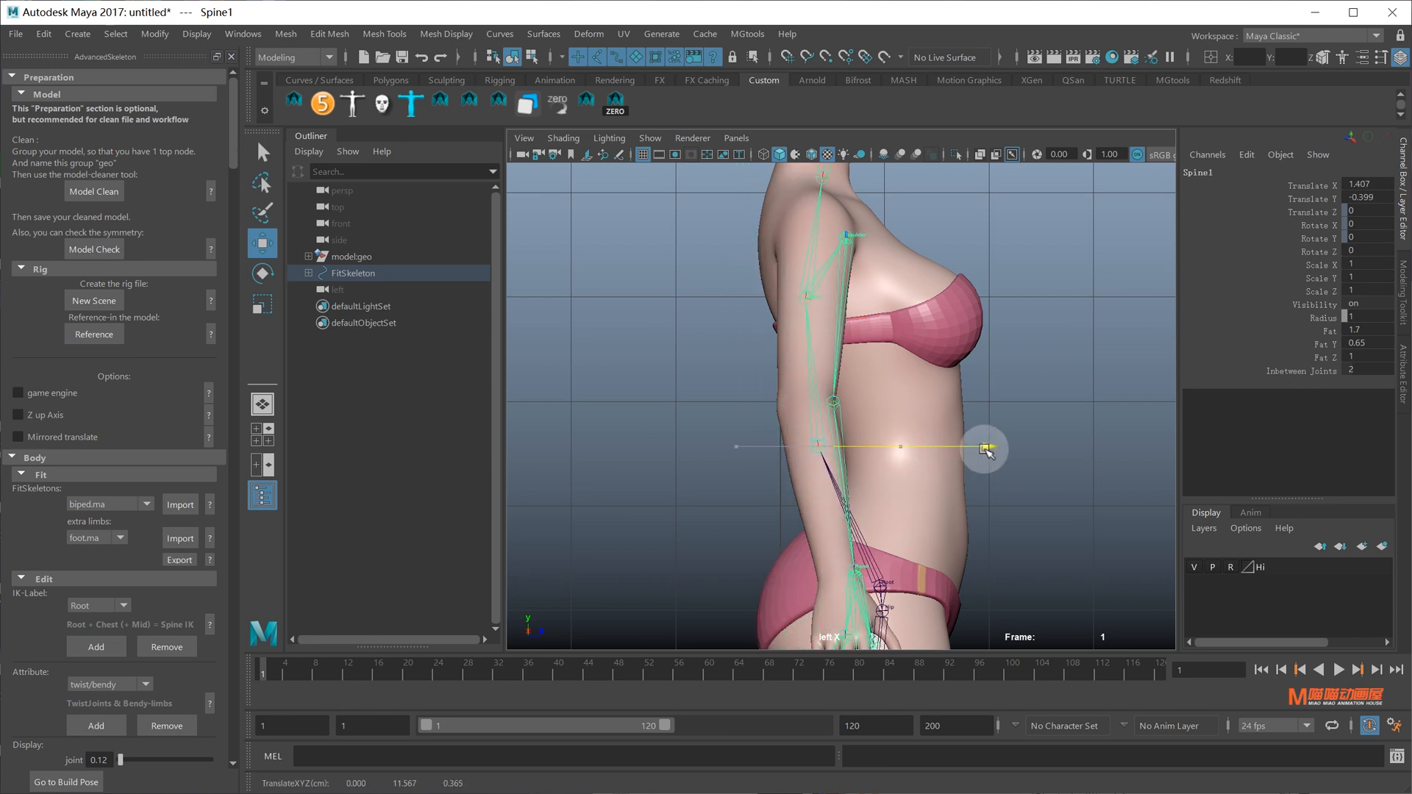
{"action": "middle_click_drag", "start_coordinate": [958, 370], "coordinate": [952, 444], "text": "alt"}
{"action": "scroll", "coordinate": [950, 434], "scroll_direction": "up", "scroll_amount": 2}
{"action": "left_click", "coordinate": [949, 355]}
{"action": "left_click", "coordinate": [857, 374]}
{"action": "middle_click_drag", "start_coordinate": [859, 373], "coordinate": [909, 246], "text": "alt"}
{"action": "middle_click_drag", "start_coordinate": [1006, 258], "coordinate": [1041, 294], "text": "alt"}
{"action": "middle_click_drag", "start_coordinate": [960, 367], "coordinate": [852, 549], "text": "alt"}
Move the Neck joint back into the neck and lower the Head joint toward the ear
{"action": "left_click", "coordinate": [823, 374]}
{"action": "middle_click_drag", "start_coordinate": [848, 391], "coordinate": [862, 425], "text": "alt"}
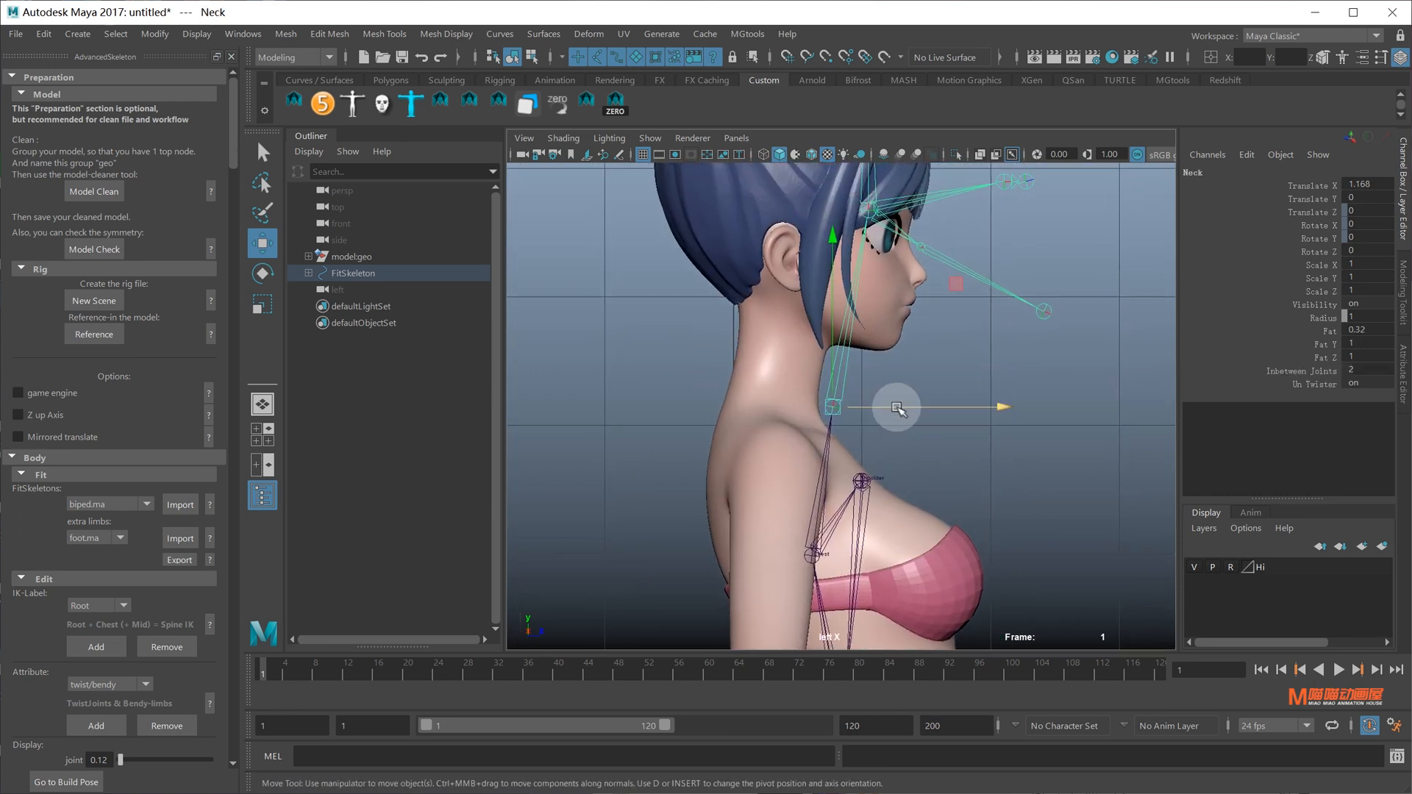
{"action": "left_click_drag", "start_coordinate": [897, 407], "coordinate": [844, 399]}
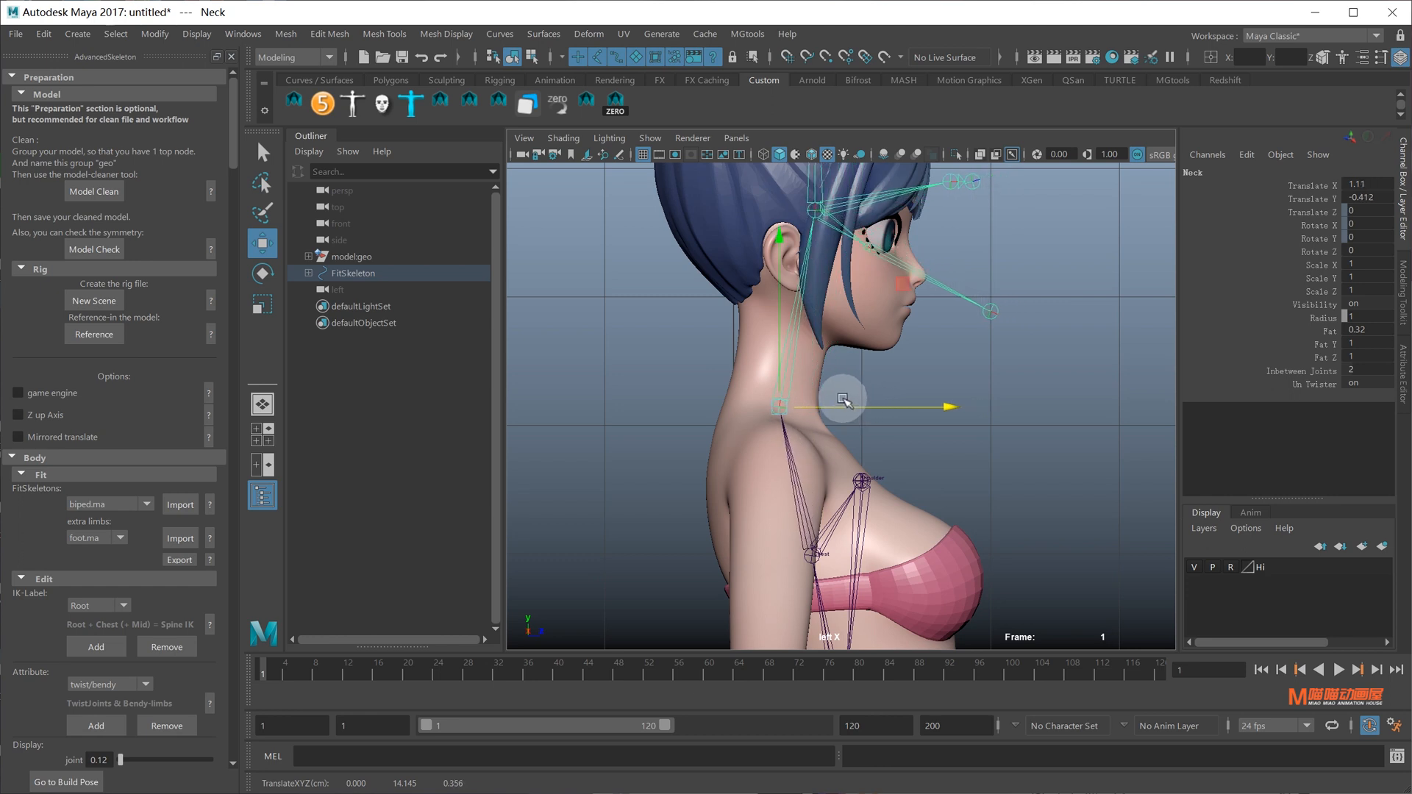
{"action": "middle_click_drag", "start_coordinate": [842, 338], "coordinate": [844, 493], "text": "alt"}
{"action": "scroll", "coordinate": [824, 412], "scroll_direction": "up", "scroll_amount": 3}
{"action": "left_click", "coordinate": [807, 355]}
{"action": "middle_click_drag", "start_coordinate": [808, 354], "coordinate": [929, 300], "text": "alt"}
{"action": "left_click", "coordinate": [818, 367]}
{"action": "left_click_drag", "start_coordinate": [913, 202], "coordinate": [1030, 494]}
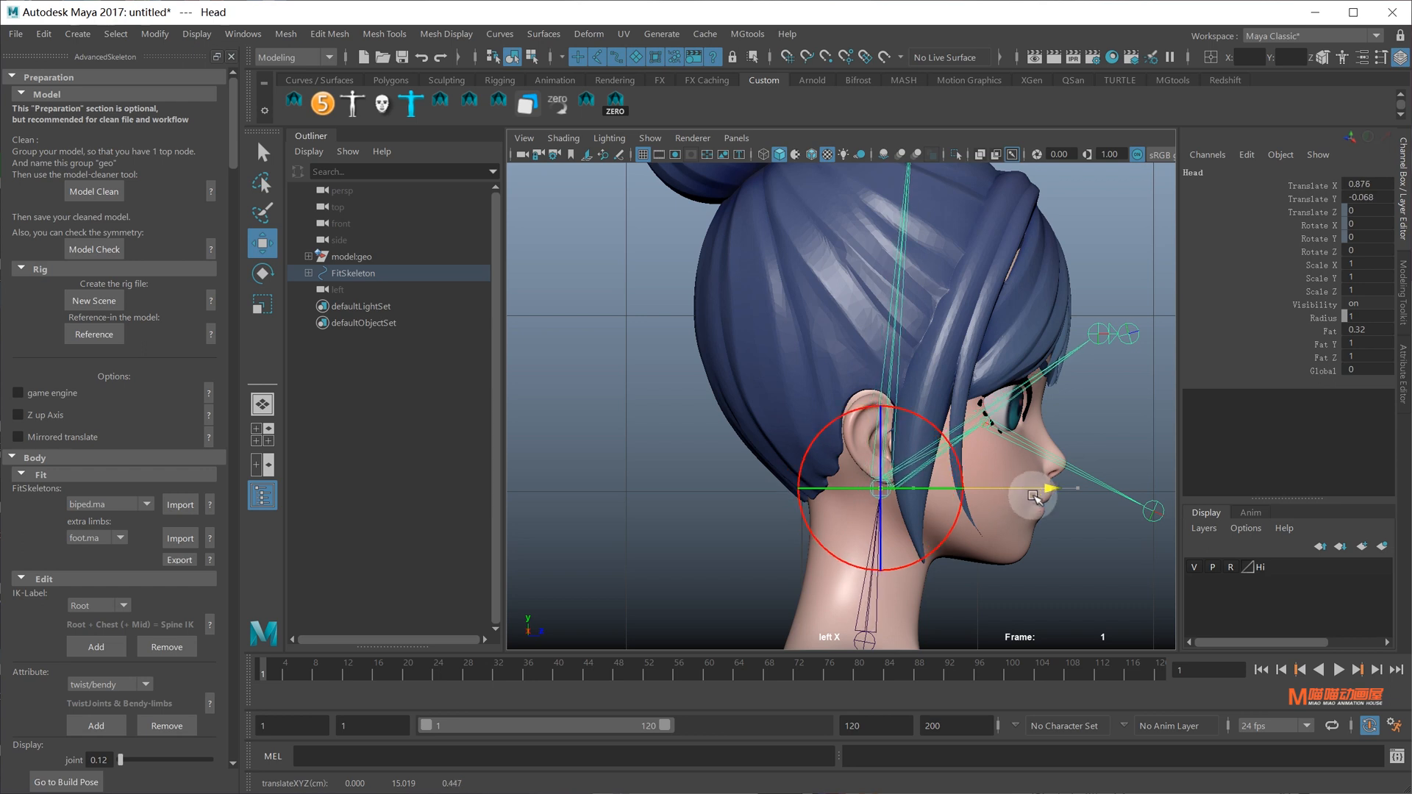
{"action": "left_click_drag", "start_coordinate": [879, 315], "coordinate": [881, 332]}
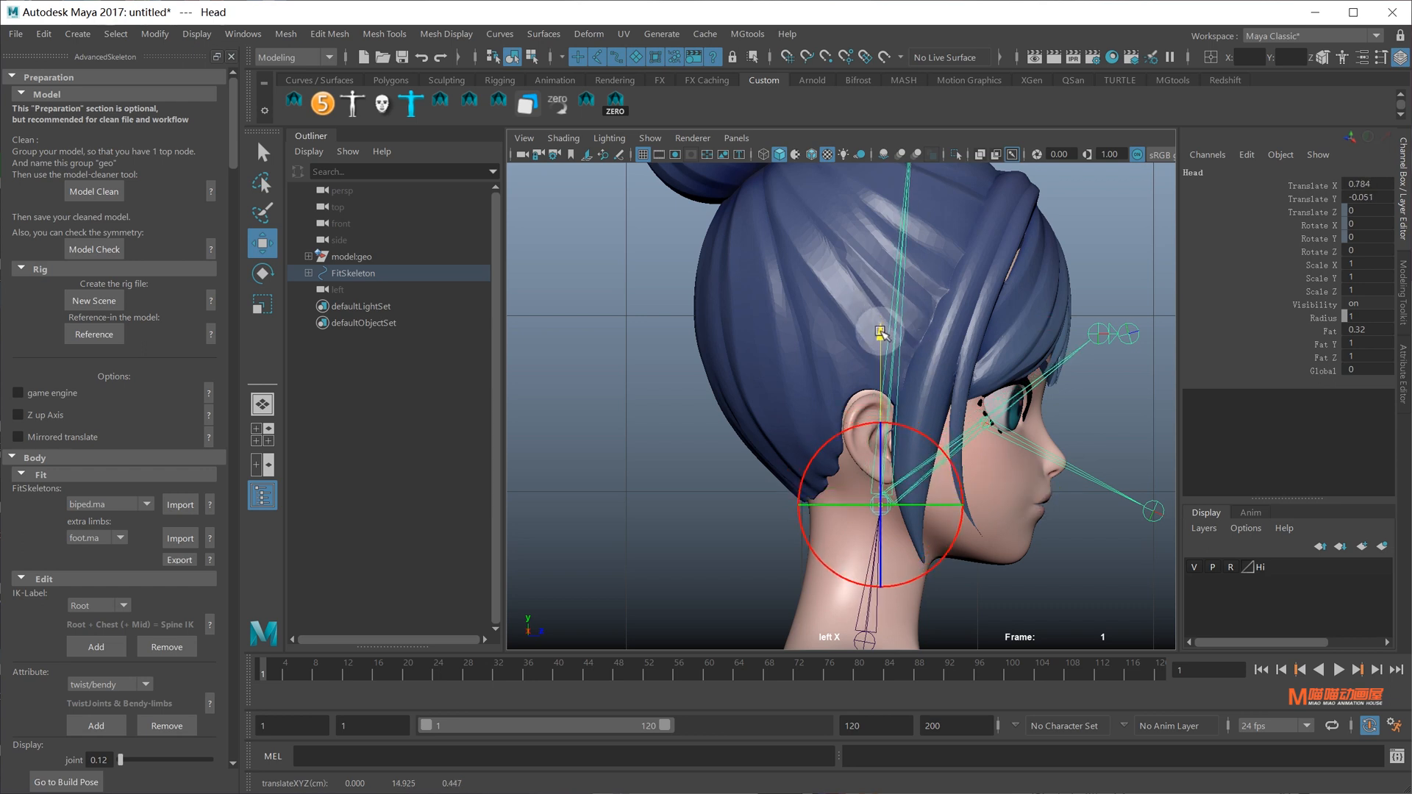
Move the Jaw joint back and down toward the ear and tilt it along the jawline
{"action": "middle_click_drag", "start_coordinate": [1051, 479], "coordinate": [952, 390], "text": "alt"}
{"action": "scroll", "coordinate": [941, 382], "scroll_direction": "up", "scroll_amount": 1}
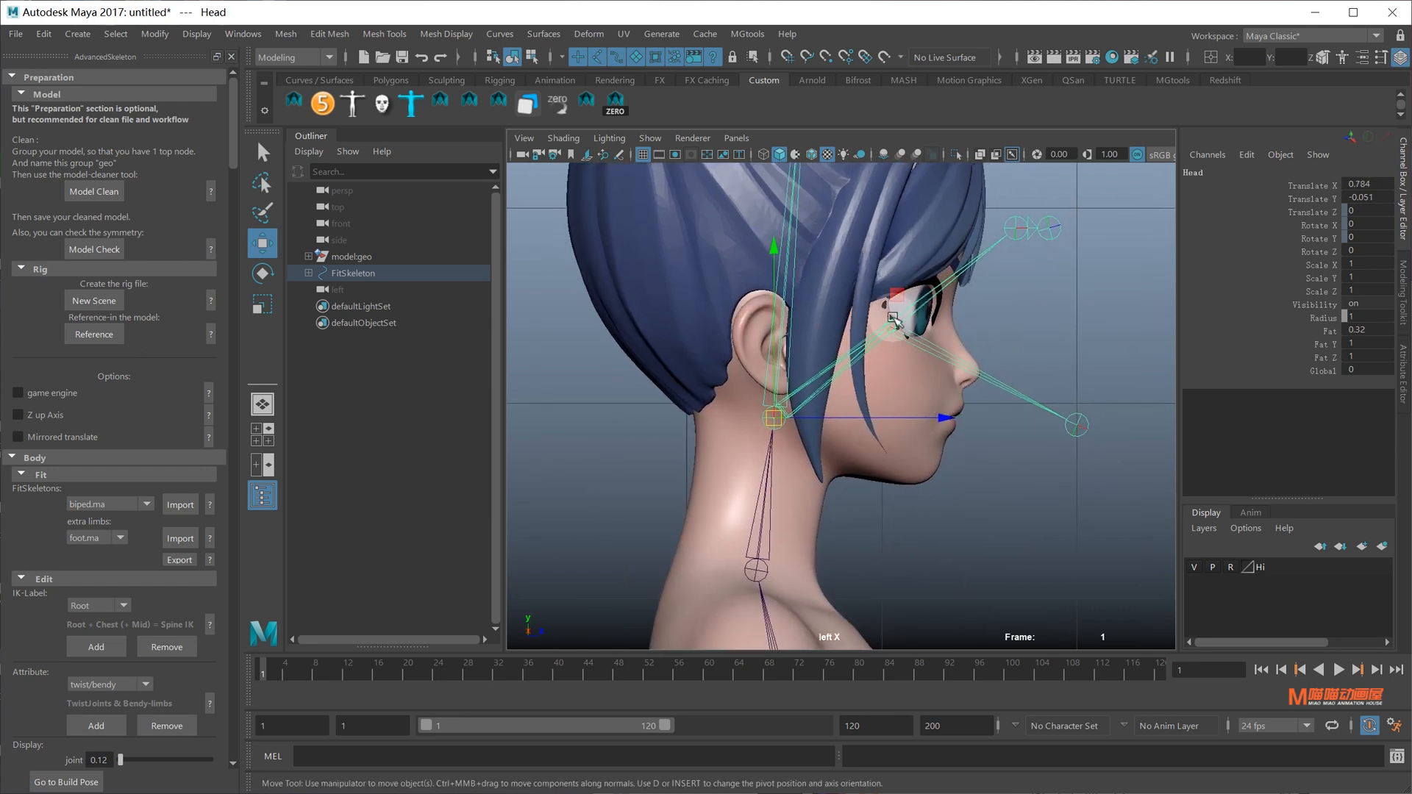
{"action": "left_click", "coordinate": [890, 330]}
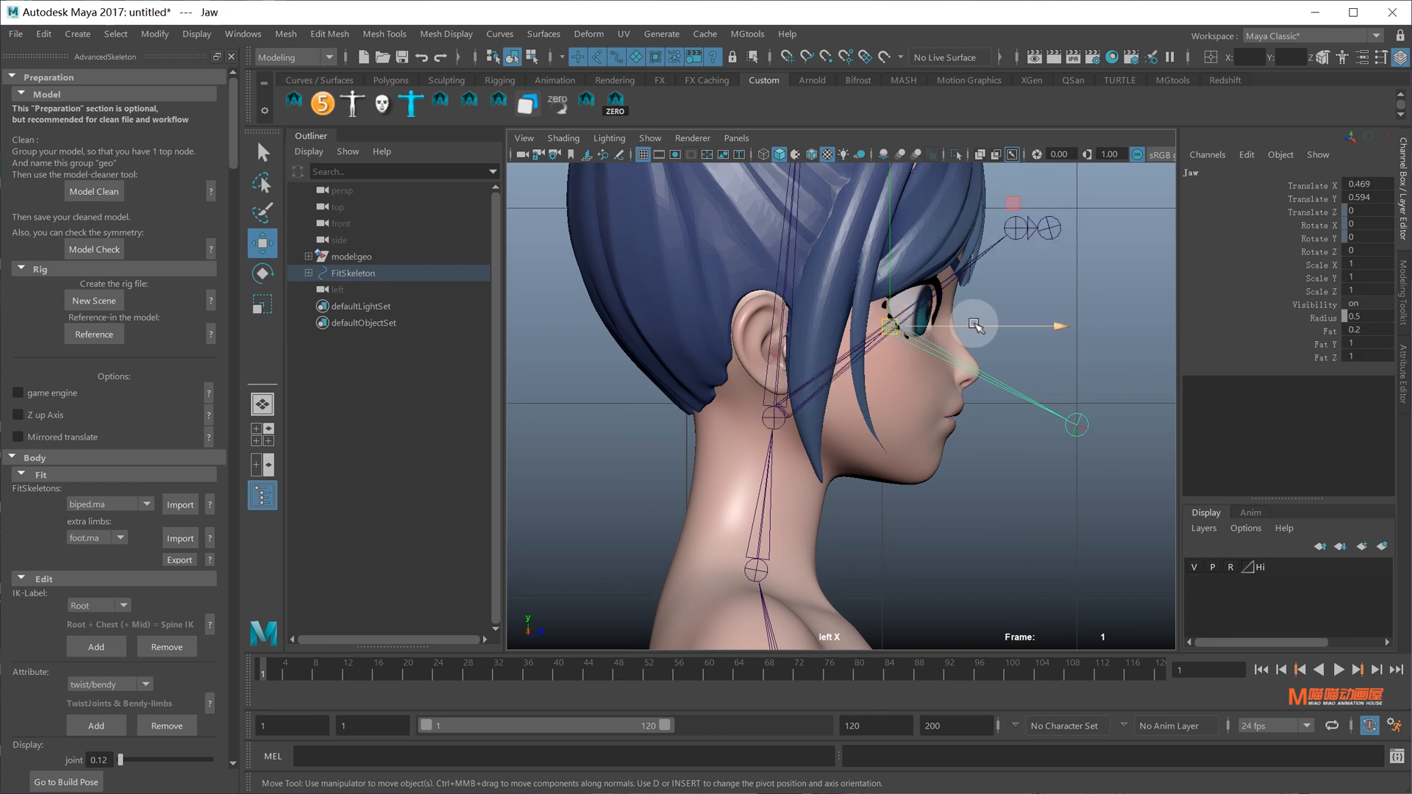
{"action": "left_click_drag", "start_coordinate": [1027, 324], "coordinate": [900, 360]}
{"action": "left_click_drag", "start_coordinate": [737, 217], "coordinate": [744, 261]}
{"action": "key", "text": "e"}
{"action": "left_click_drag", "start_coordinate": [893, 335], "coordinate": [903, 354]}
{"action": "scroll", "coordinate": [969, 324], "scroll_direction": "up", "scroll_amount": 4}
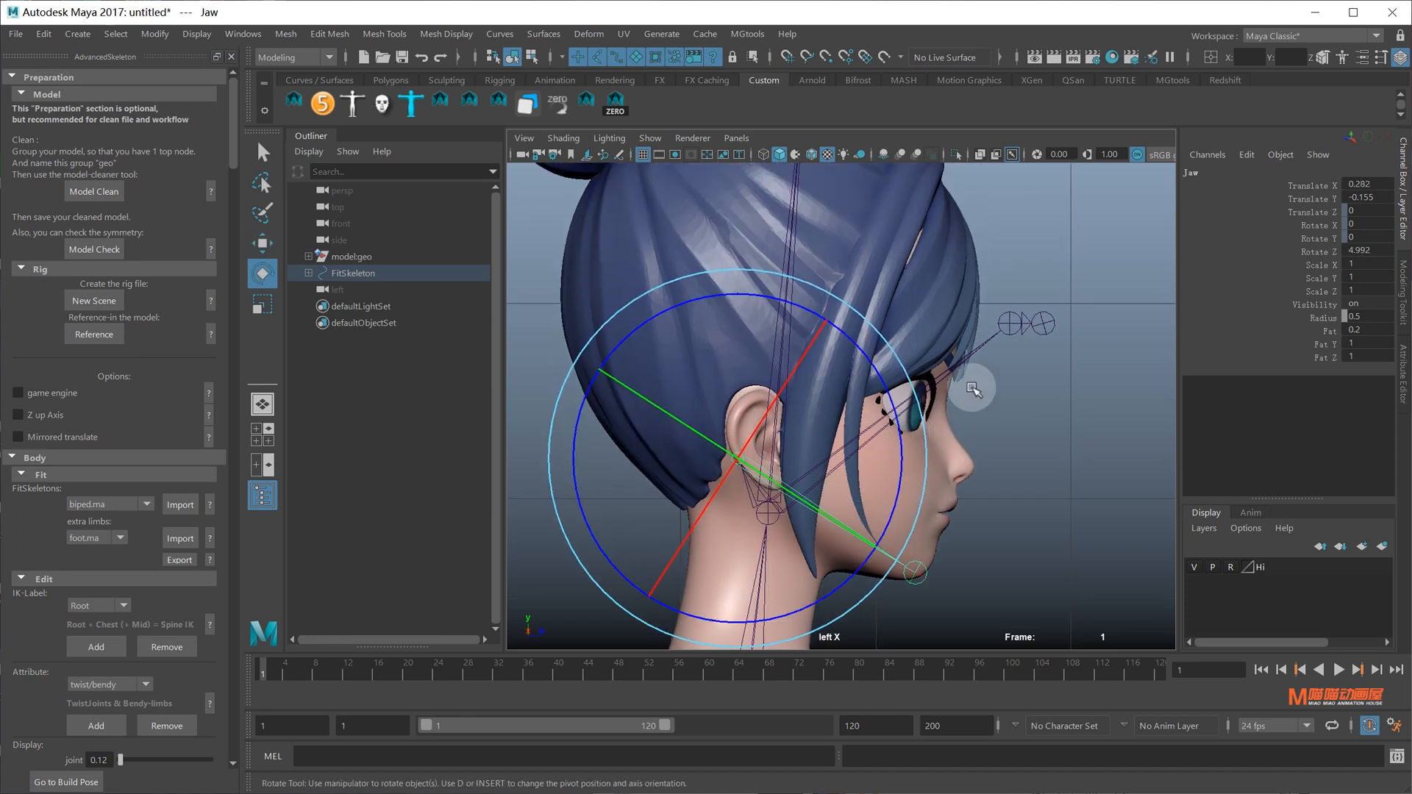
{"action": "key", "text": "q"}
Move the Eye joint into the character's eye
{"action": "left_click", "coordinate": [1008, 323]}
{"action": "key", "text": "w"}
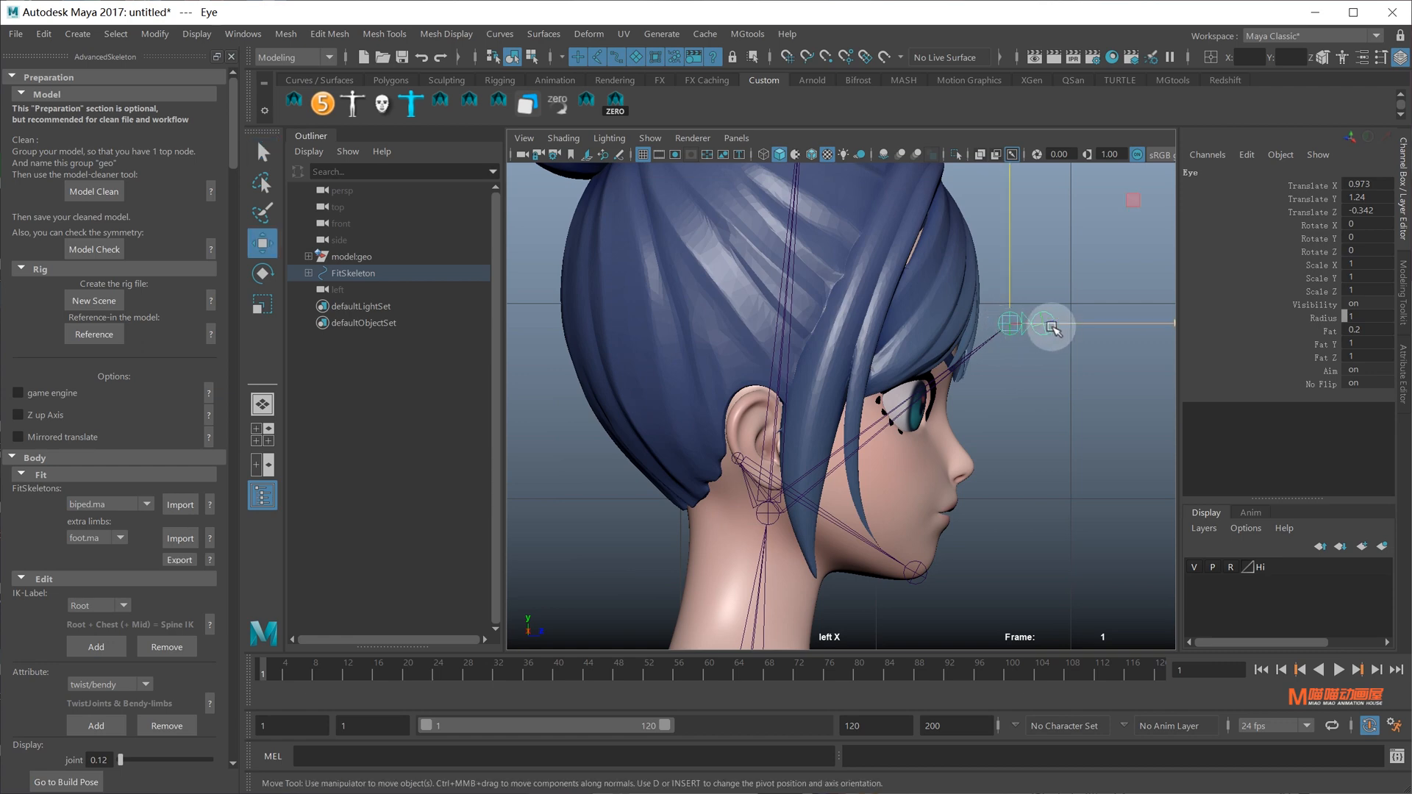
{"action": "left_click_drag", "start_coordinate": [1051, 329], "coordinate": [882, 315]}
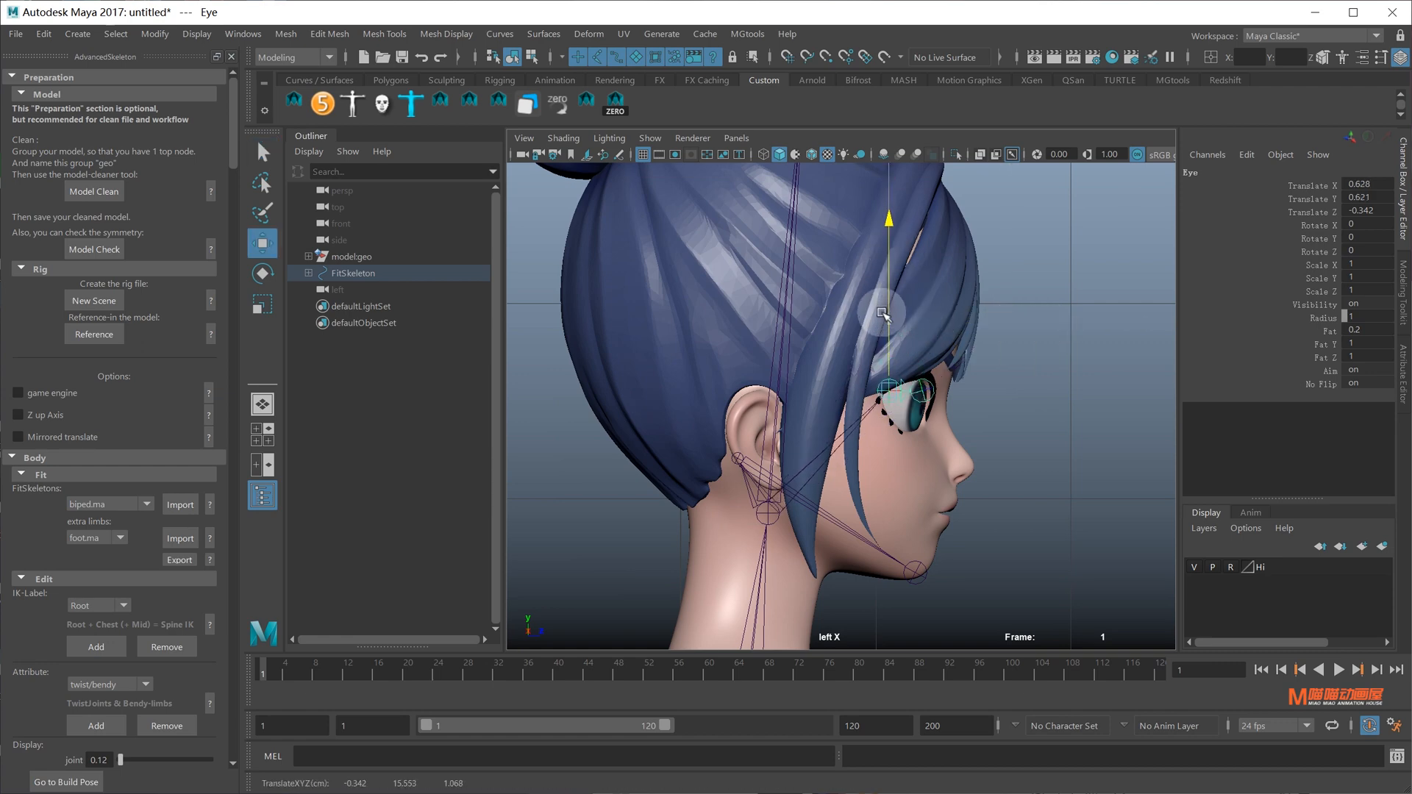
Place the HeadEnd joint at the top of the head over the hair bun
{"action": "middle_click_drag", "start_coordinate": [938, 264], "coordinate": [968, 486], "text": "alt"}
{"action": "left_click", "coordinate": [832, 296]}
{"action": "middle_click_drag", "start_coordinate": [831, 296], "coordinate": [860, 222], "text": "alt"}
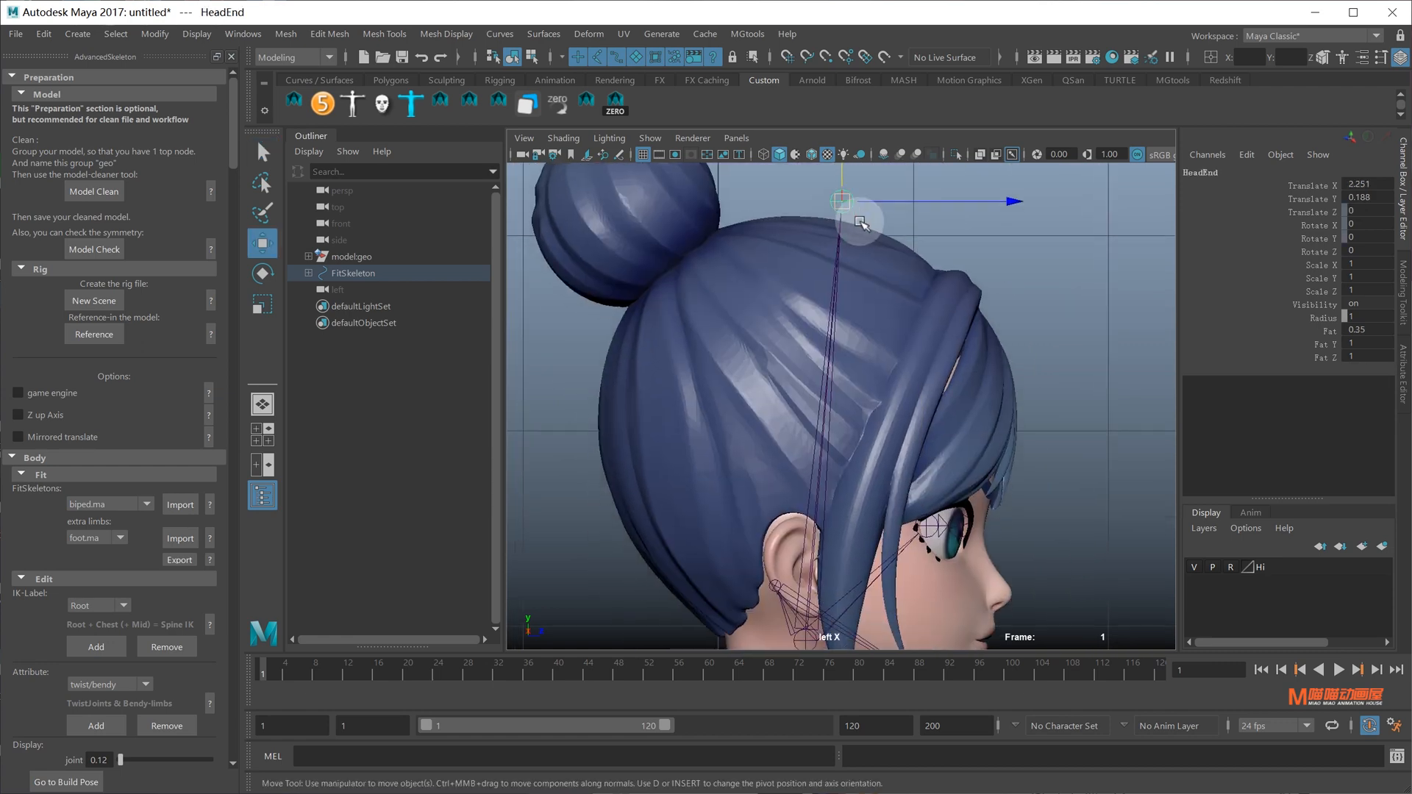
{"action": "scroll", "coordinate": [913, 214], "scroll_direction": "down", "scroll_amount": 6}
{"action": "middle_click_drag", "start_coordinate": [917, 270], "coordinate": [946, 257], "text": "alt"}
{"action": "scroll", "coordinate": [949, 296], "scroll_direction": "up", "scroll_amount": 2}
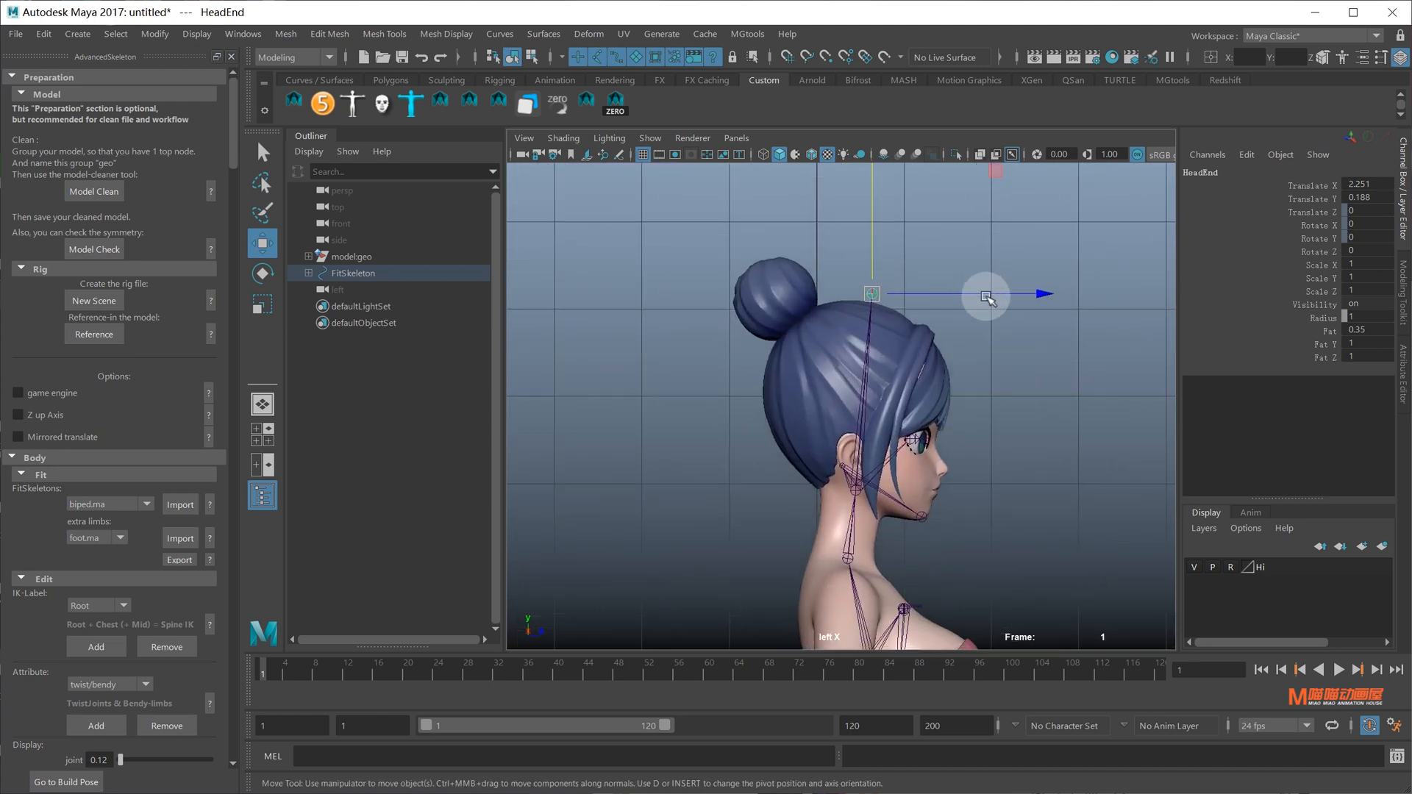
{"action": "left_click_drag", "start_coordinate": [956, 296], "coordinate": [951, 295]}
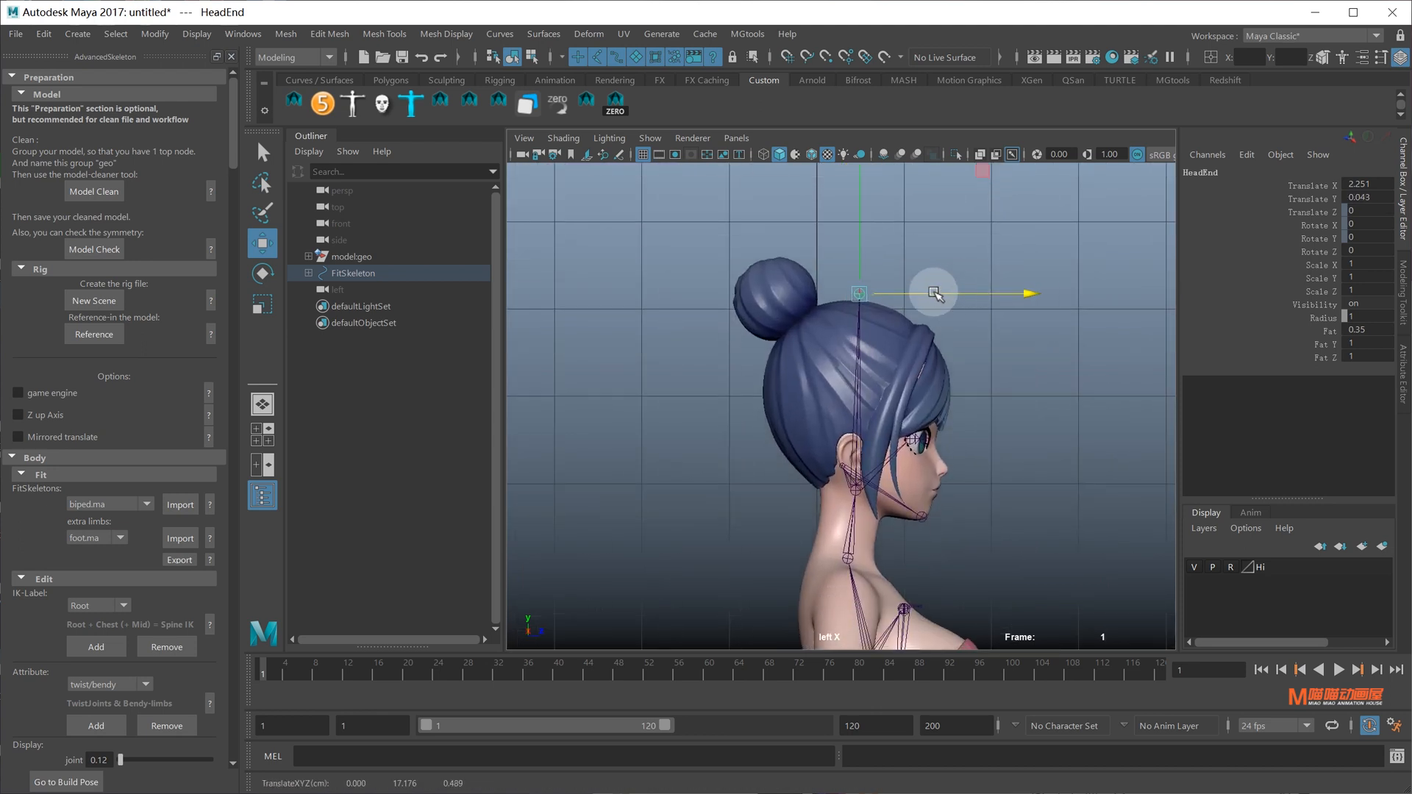
Pan down over the chest and hips and select the Shoulder joint
{"action": "middle_click_drag", "start_coordinate": [890, 340], "coordinate": [891, 256], "text": "alt"}
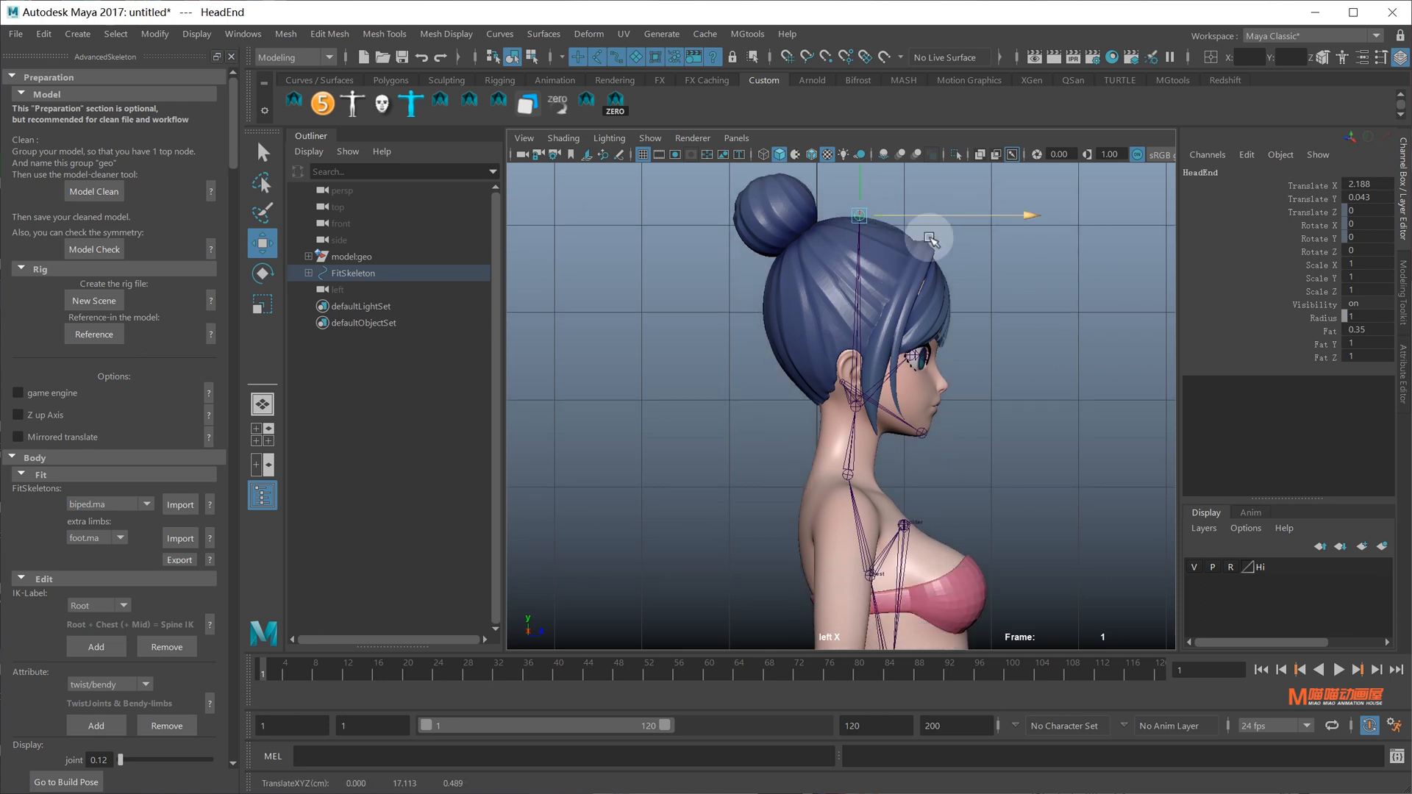
{"action": "middle_click_drag", "start_coordinate": [902, 329], "coordinate": [892, 196], "text": "alt"}
{"action": "middle_click_drag", "start_coordinate": [931, 416], "coordinate": [922, 305], "text": "alt"}
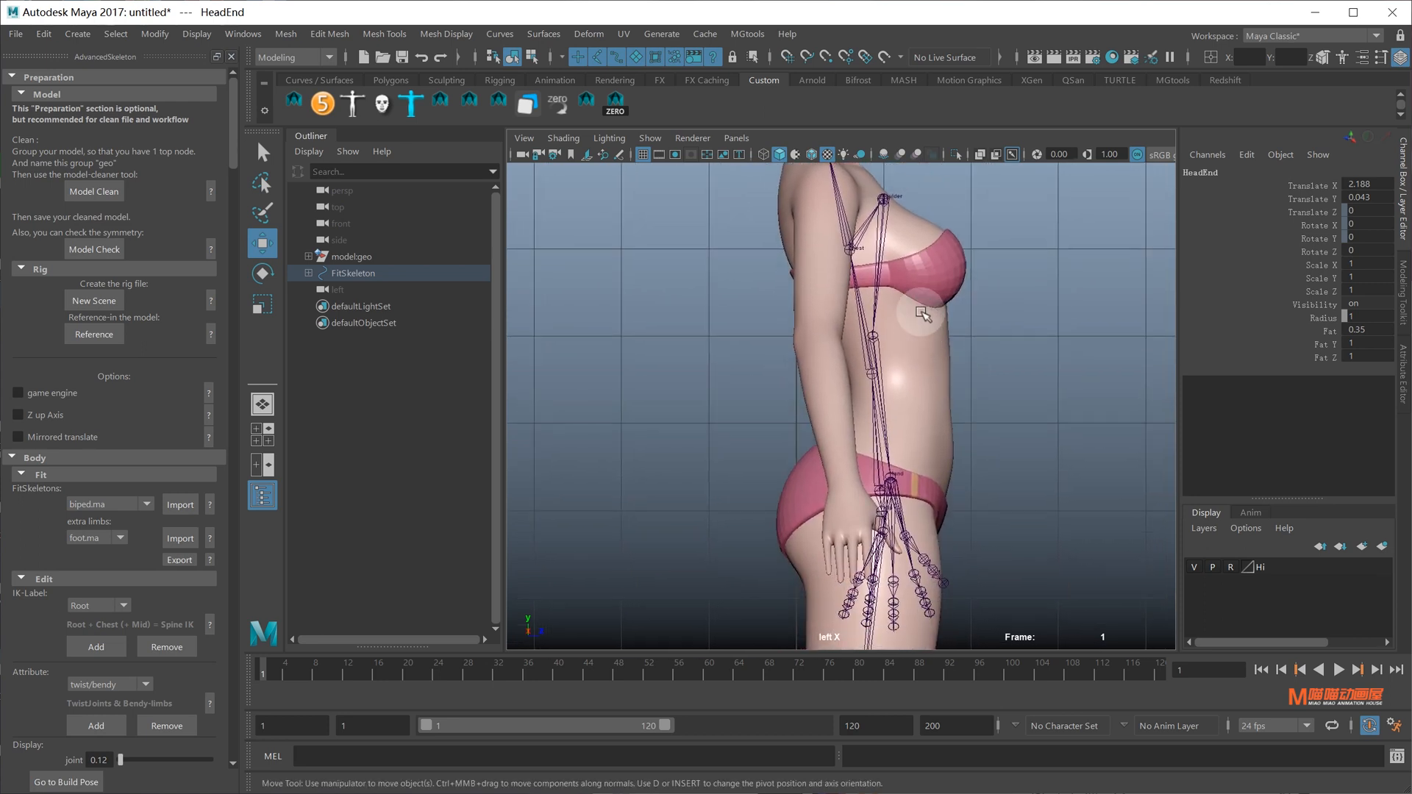
{"action": "left_click", "coordinate": [886, 207]}
Select the Scapula joint in the perspective view and return to the side view
{"action": "key", "text": "space"}
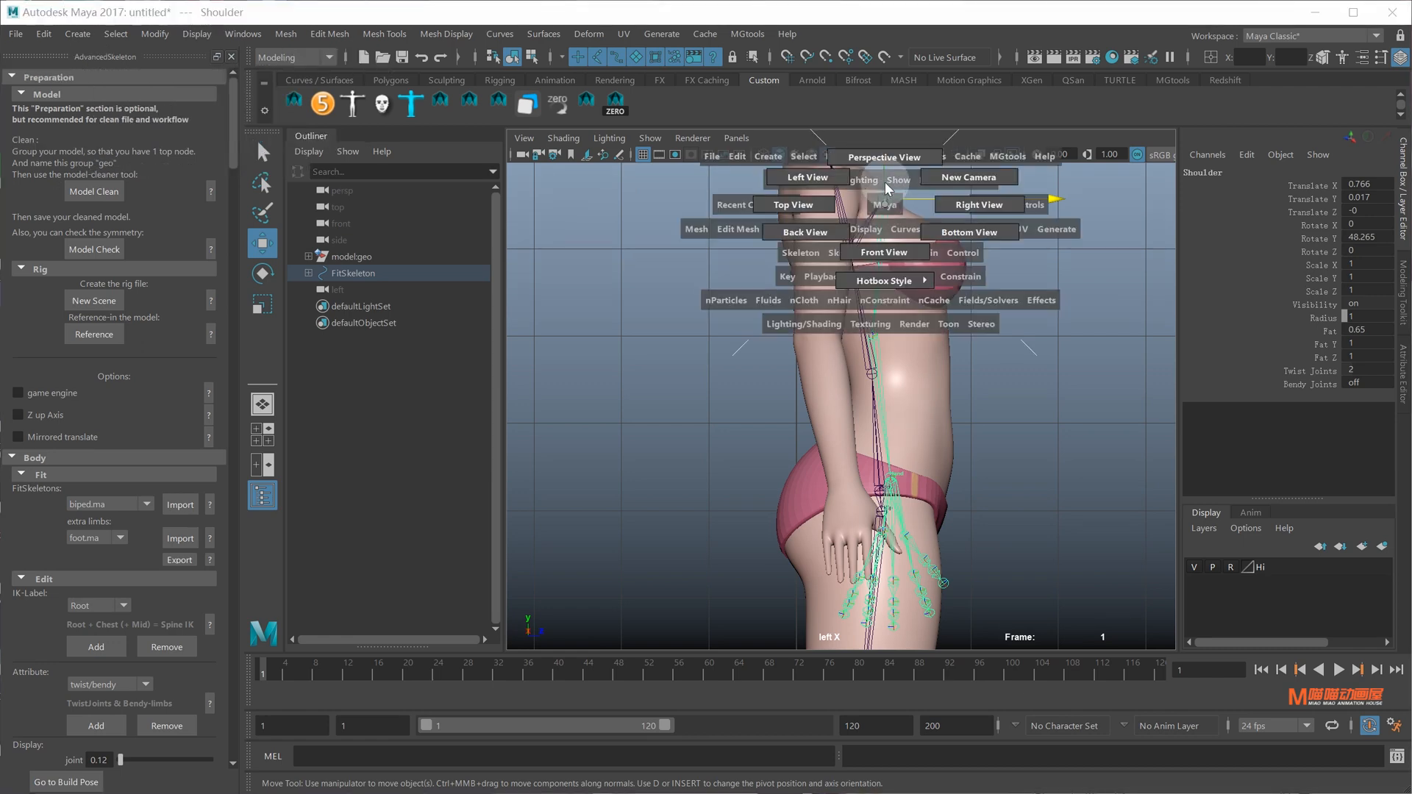
{"action": "left_click_drag", "start_coordinate": [884, 183], "coordinate": [883, 158]}
{"action": "left_click_drag", "start_coordinate": [923, 350], "coordinate": [1038, 382], "text": "alt"}
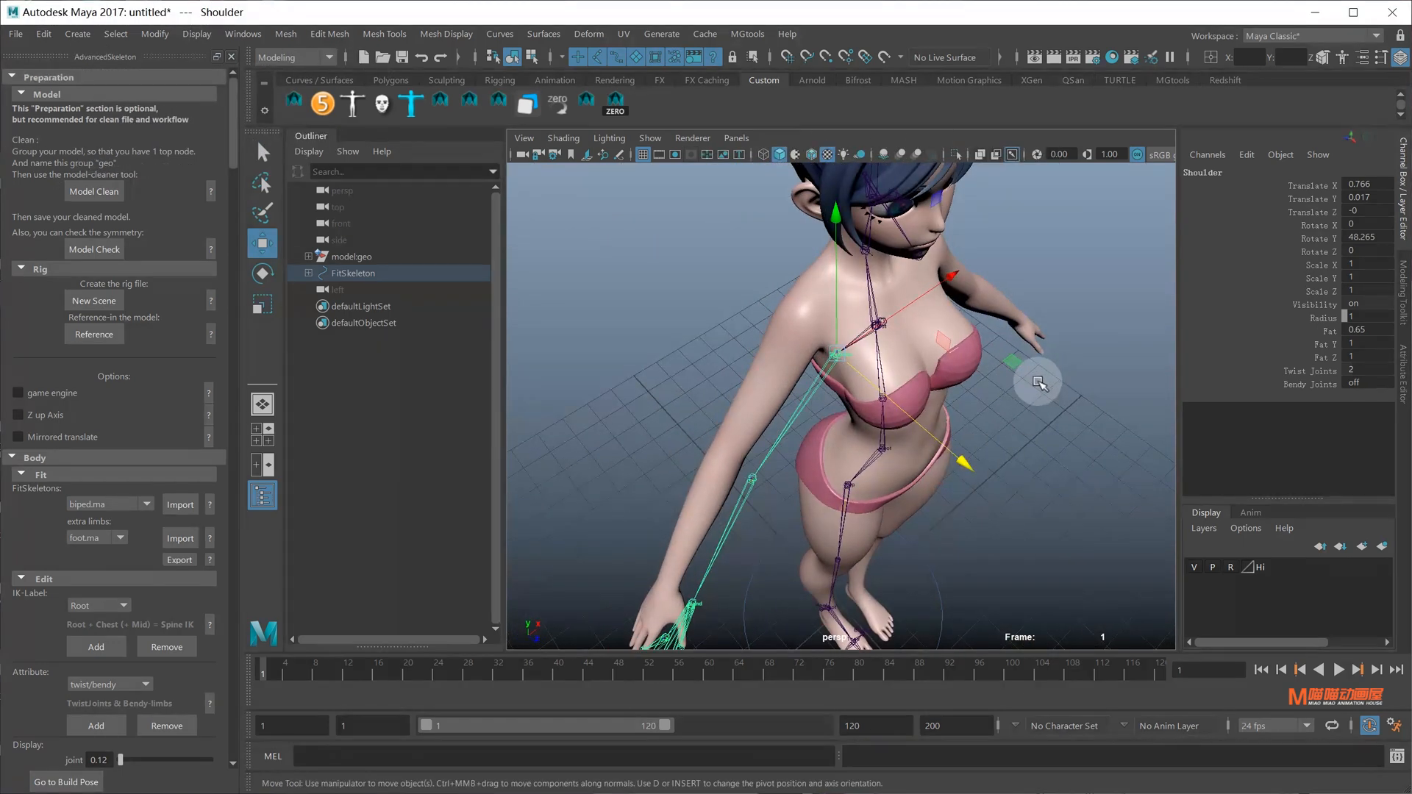
{"action": "left_click", "coordinate": [1038, 382]}
{"action": "left_click", "coordinate": [890, 326]}
{"action": "key", "text": "space"}
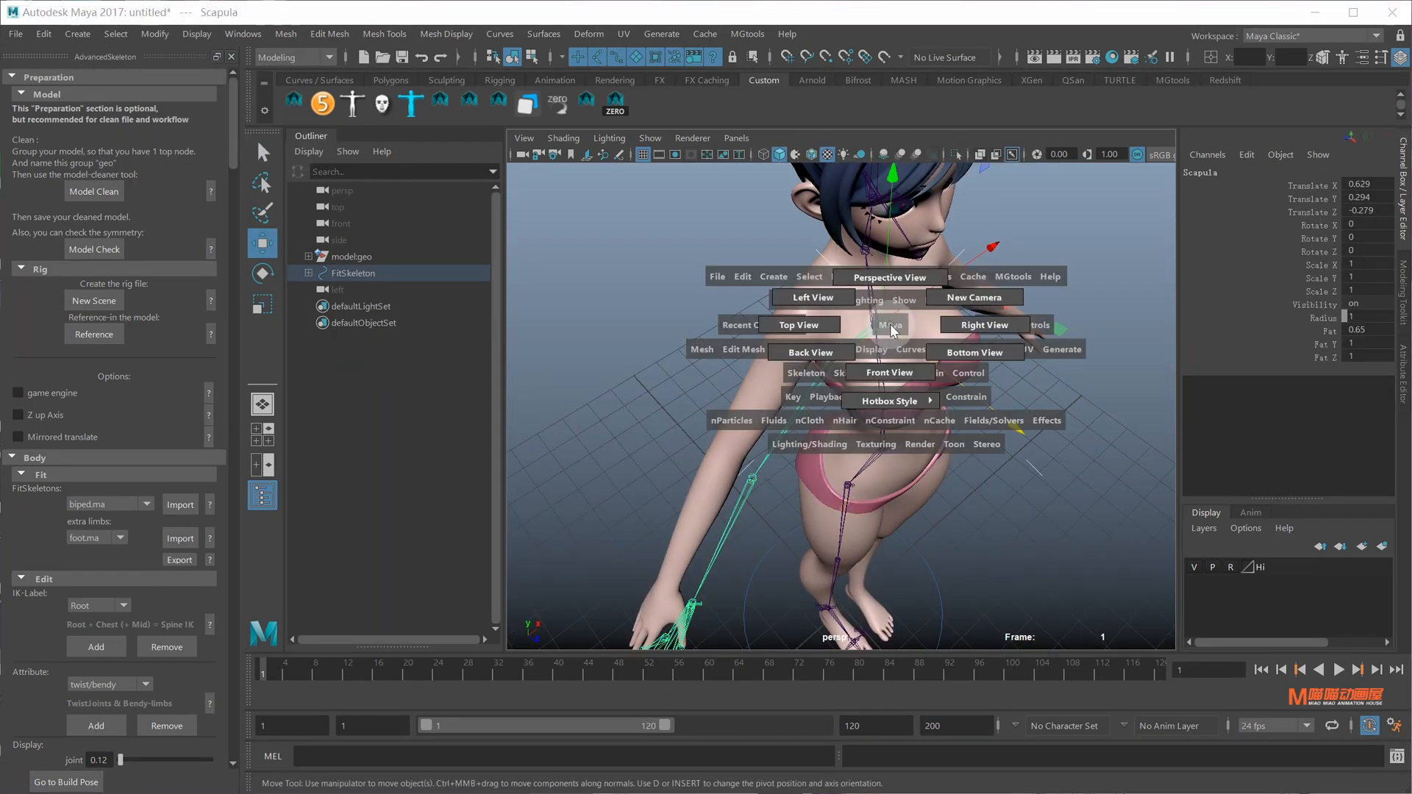
{"action": "left_click", "coordinate": [786, 293]}
{"action": "scroll", "coordinate": [976, 380], "scroll_direction": "up", "scroll_amount": 5}
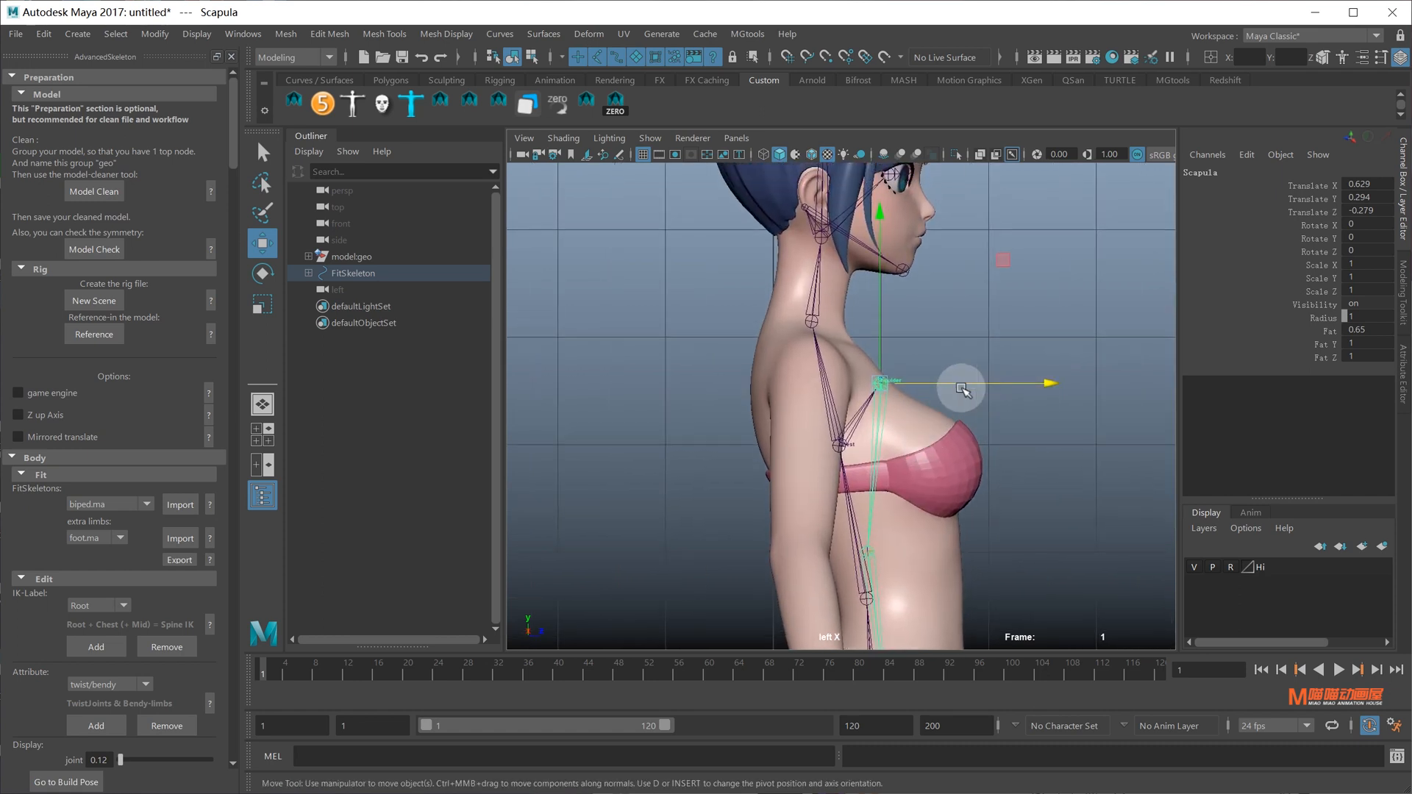
Restore the Scapula selection and move the joint back into the shoulder
{"action": "key", "text": "ctrl+z"}
{"action": "left_click_drag", "start_coordinate": [925, 381], "coordinate": [899, 377]}
{"action": "middle_click_drag", "start_coordinate": [855, 333], "coordinate": [849, 121], "text": "alt"}
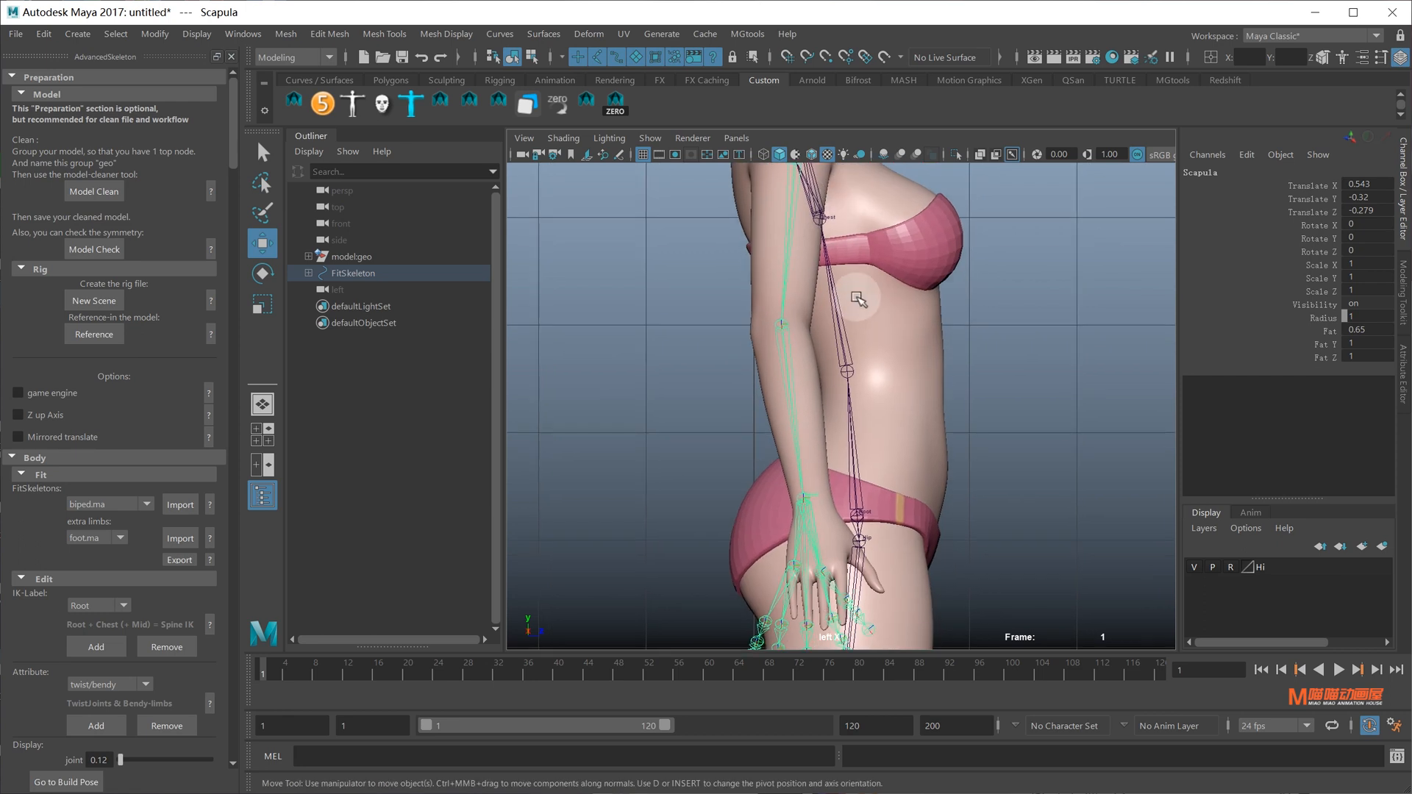
{"action": "middle_click_drag", "start_coordinate": [863, 264], "coordinate": [866, 341], "text": "alt"}
{"action": "left_click_drag", "start_coordinate": [892, 241], "coordinate": [889, 241]}
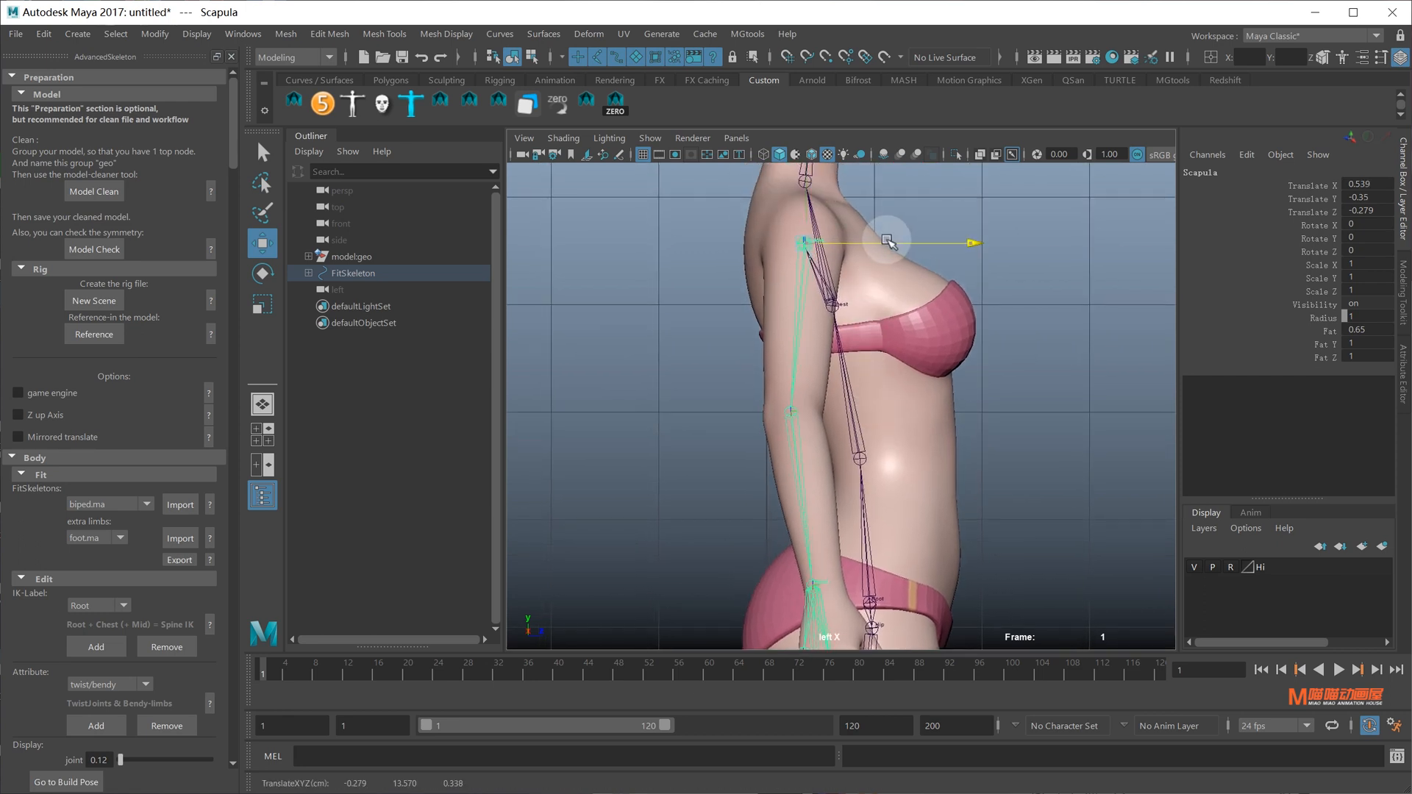
{"action": "middle_click_drag", "start_coordinate": [840, 290], "coordinate": [863, 263], "text": "alt"}
Rotate the Shoulder joint slightly to 48.265 in Y and 1.167 in Z
{"action": "left_click", "coordinate": [969, 313]}
{"action": "key", "text": "space"}
{"action": "left_click_drag", "start_coordinate": [873, 261], "coordinate": [838, 294]}
{"action": "left_click", "coordinate": [810, 345]}
{"action": "key", "text": "space"}
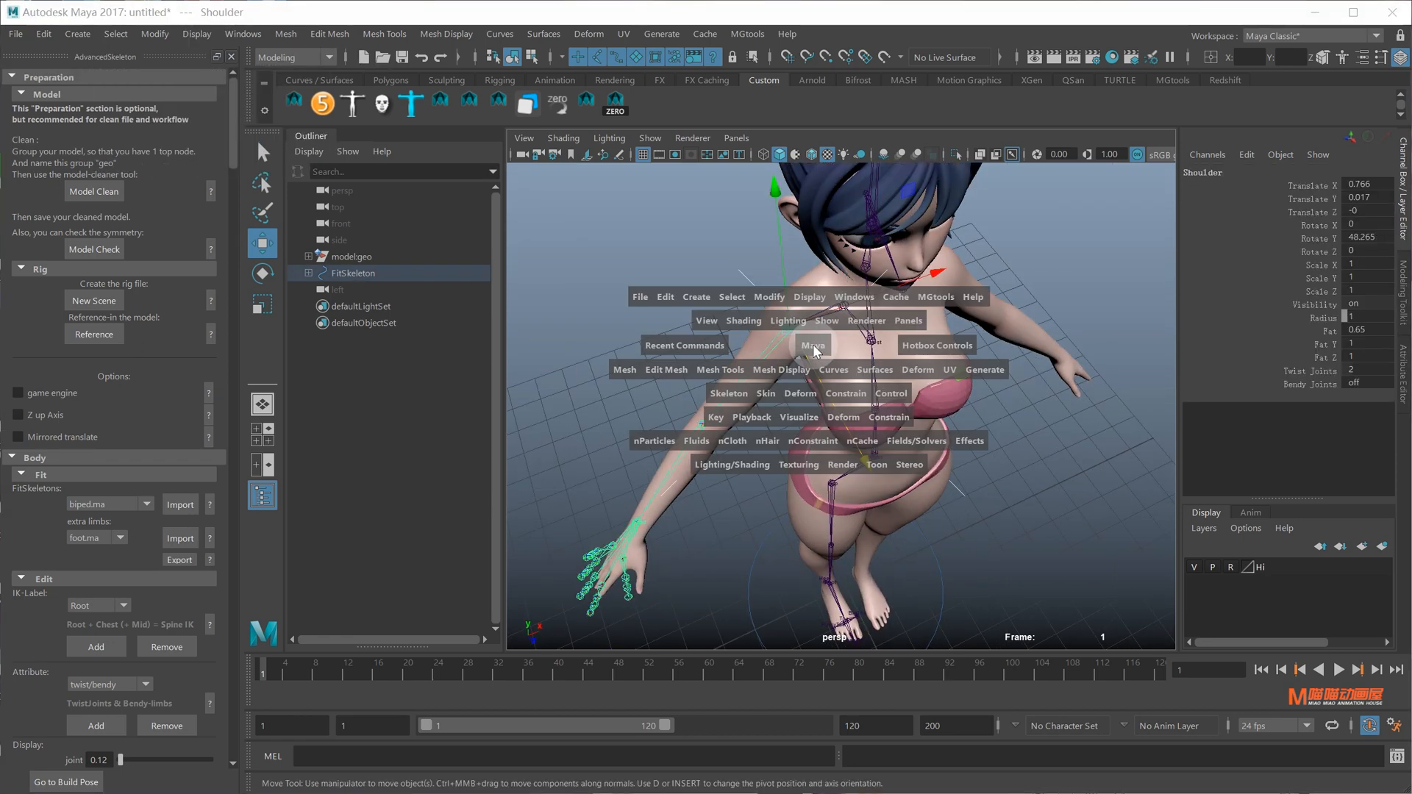
{"action": "left_click_drag", "start_coordinate": [729, 298], "coordinate": [731, 301]}
{"action": "left_click_drag", "start_coordinate": [845, 345], "coordinate": [846, 335], "text": "alt"}
{"action": "middle_click_drag", "start_coordinate": [846, 335], "coordinate": [845, 285], "text": "alt"}
{"action": "key", "text": "e"}
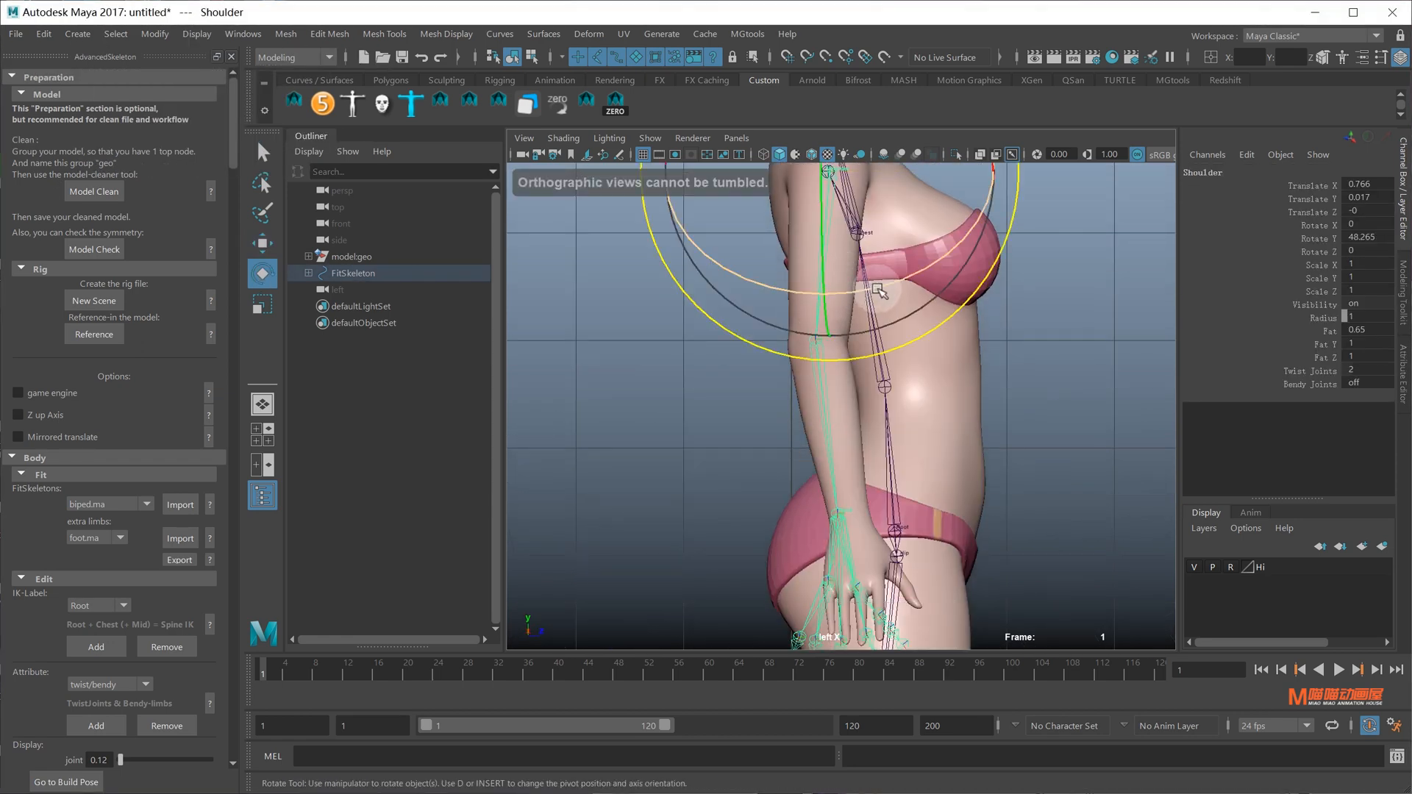
{"action": "right_click", "coordinate": [885, 294]}
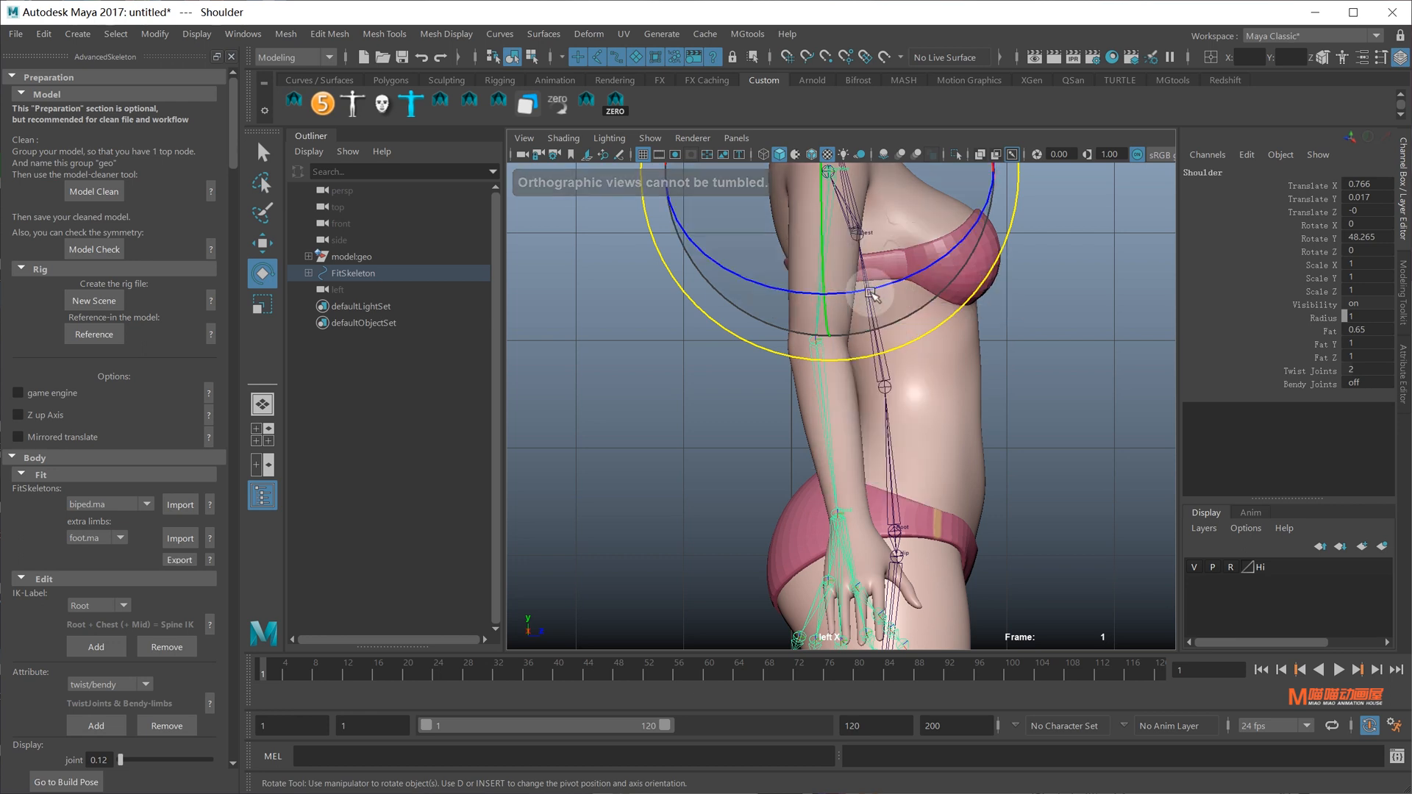
{"action": "left_click_drag", "start_coordinate": [864, 291], "coordinate": [868, 290]}
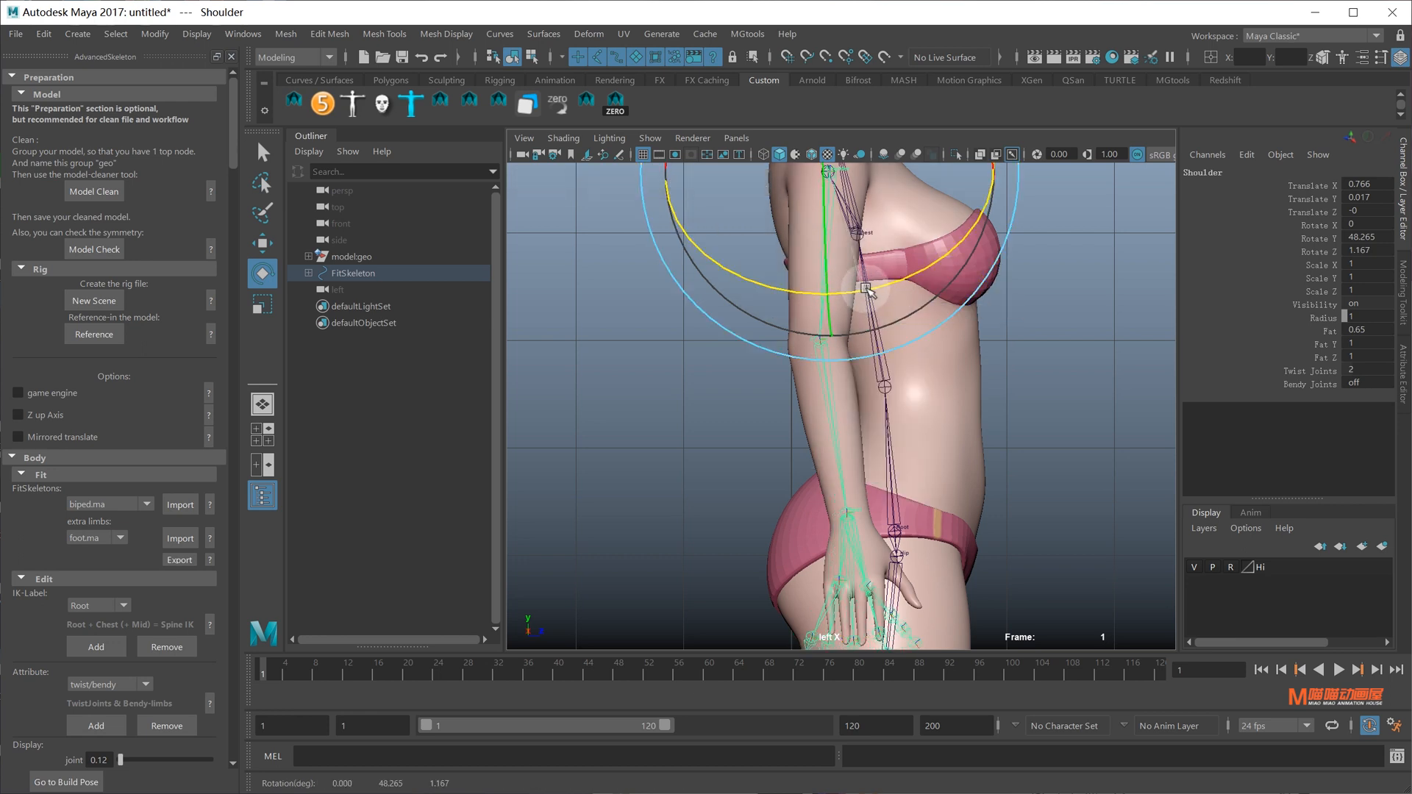
Orbit the perspective view to a three-quarter view of the character's upper body
{"action": "middle_click_drag", "start_coordinate": [896, 317], "coordinate": [895, 428], "text": "alt"}
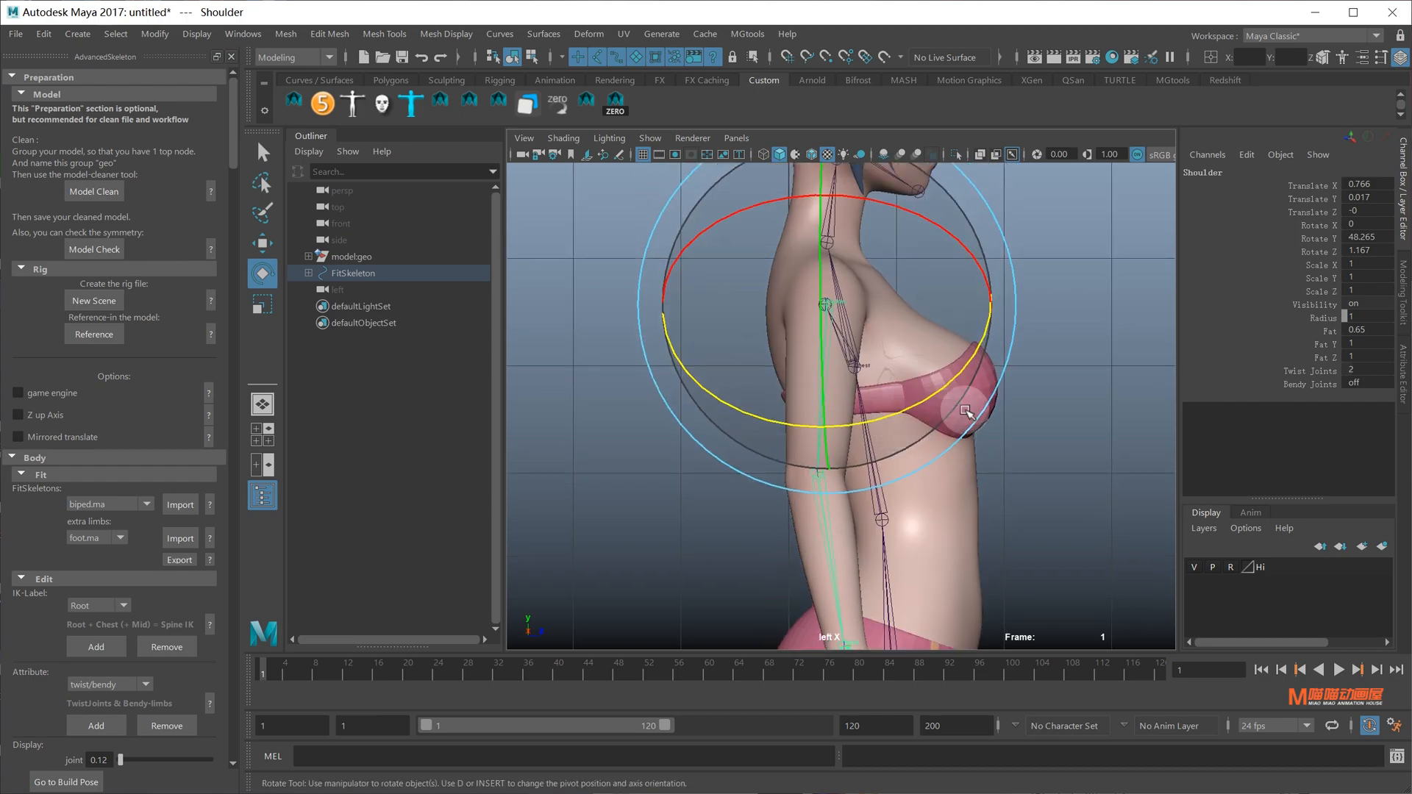
{"action": "key", "text": "space"}
{"action": "left_click_drag", "start_coordinate": [964, 411], "coordinate": [947, 322]}
{"action": "mouse_move", "coordinate": [984, 377]}
{"action": "left_mouse_down", "text": "alt"}
{"action": "mouse_move", "coordinate": [914, 315]}
{"action": "mouse_move", "coordinate": [1024, 315]}
{"action": "mouse_move", "coordinate": [951, 409]}
{"action": "mouse_move", "coordinate": [718, 397]}
{"action": "mouse_move", "coordinate": [964, 396]}
{"action": "left_mouse_up", "text": "alt"}
{"action": "right_click_drag", "start_coordinate": [964, 396], "coordinate": [917, 397], "text": "alt"}
{"action": "middle_click_drag", "start_coordinate": [916, 397], "coordinate": [912, 544], "text": "alt"}
{"action": "left_click_drag", "start_coordinate": [938, 360], "coordinate": [823, 367], "text": "alt"}
{"action": "middle_click_drag", "start_coordinate": [887, 393], "coordinate": [869, 468], "text": "alt"}
Make the model geometry layer selectable again by clearing its R toggle
{"action": "key", "text": "q"}
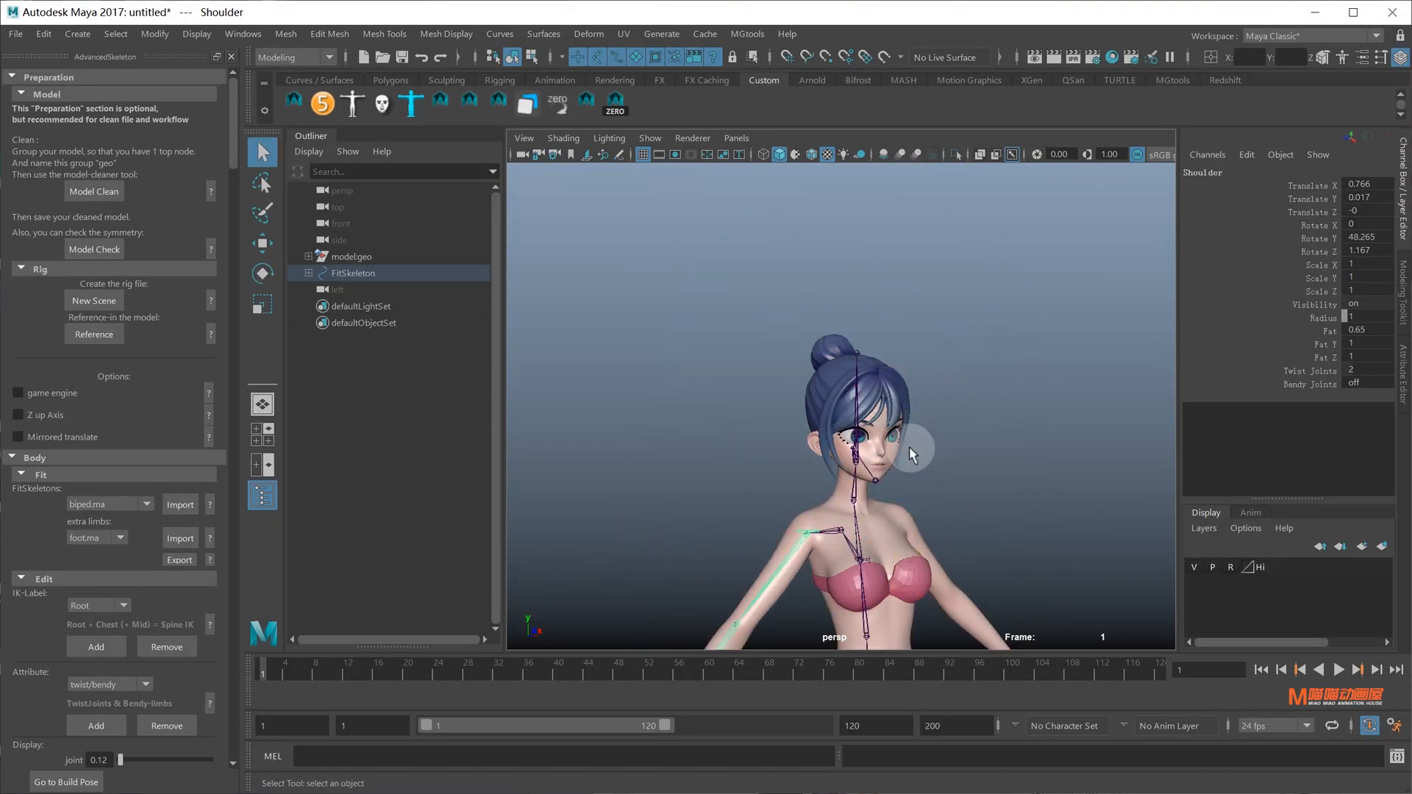
{"action": "scroll", "coordinate": [911, 425], "scroll_direction": "up", "scroll_amount": 8}
{"action": "scroll", "coordinate": [909, 425], "scroll_direction": "up", "scroll_amount": 10}
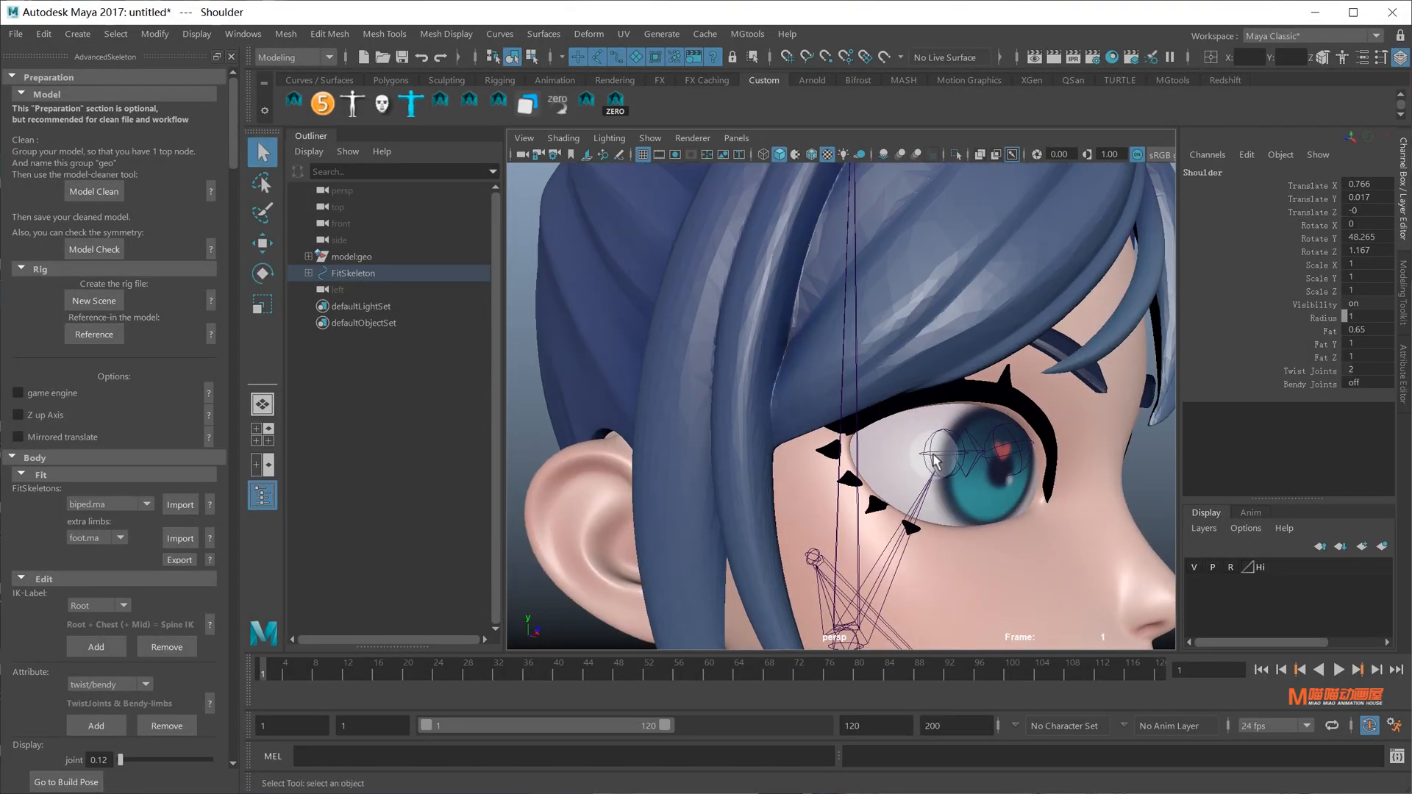
{"action": "left_click", "coordinate": [923, 467]}
{"action": "left_click", "coordinate": [919, 461]}
{"action": "left_click", "coordinate": [907, 462]}
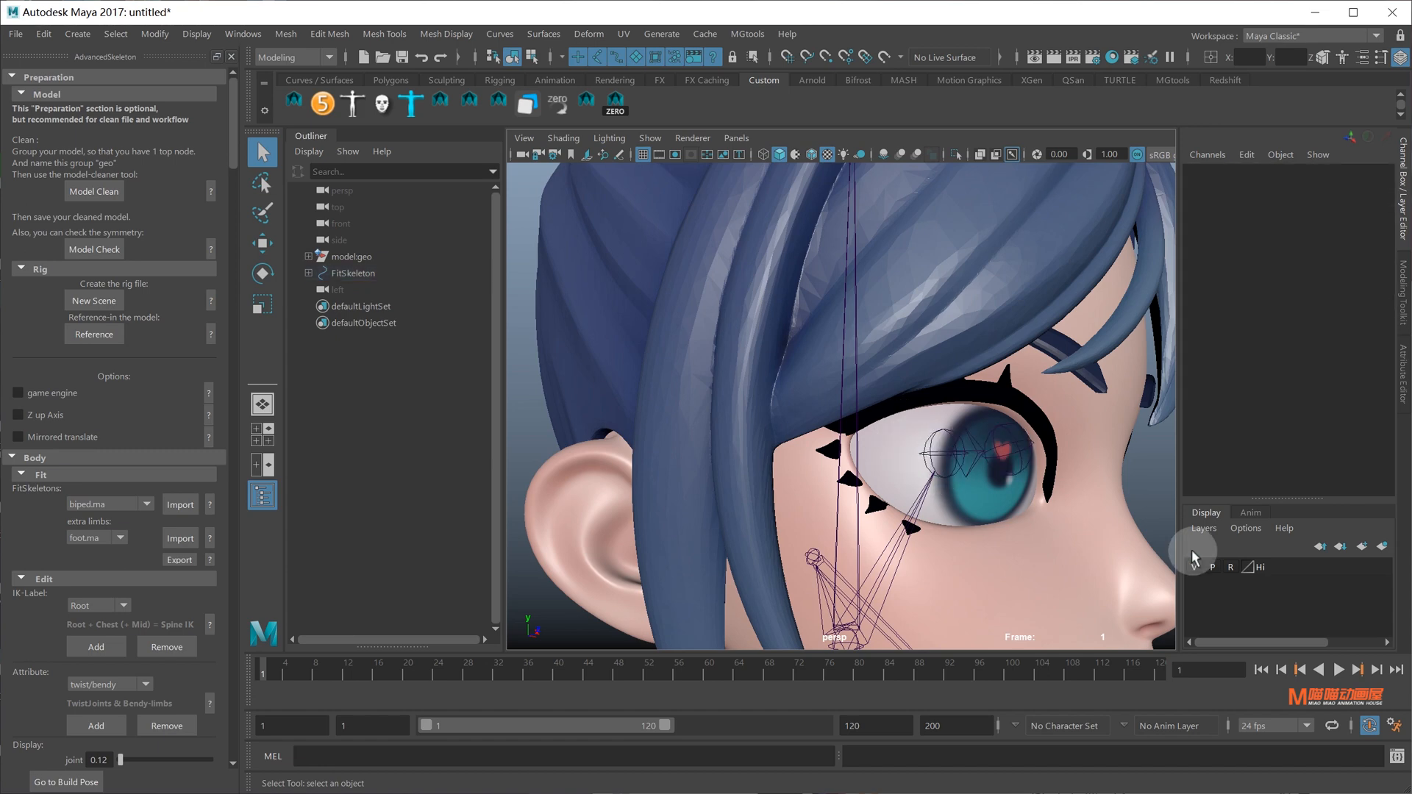
{"action": "left_click", "coordinate": [1223, 568]}
Center the pivots of the Right_Eye and Left_Eye meshes, then clear the selection
{"action": "left_click", "coordinate": [870, 453]}
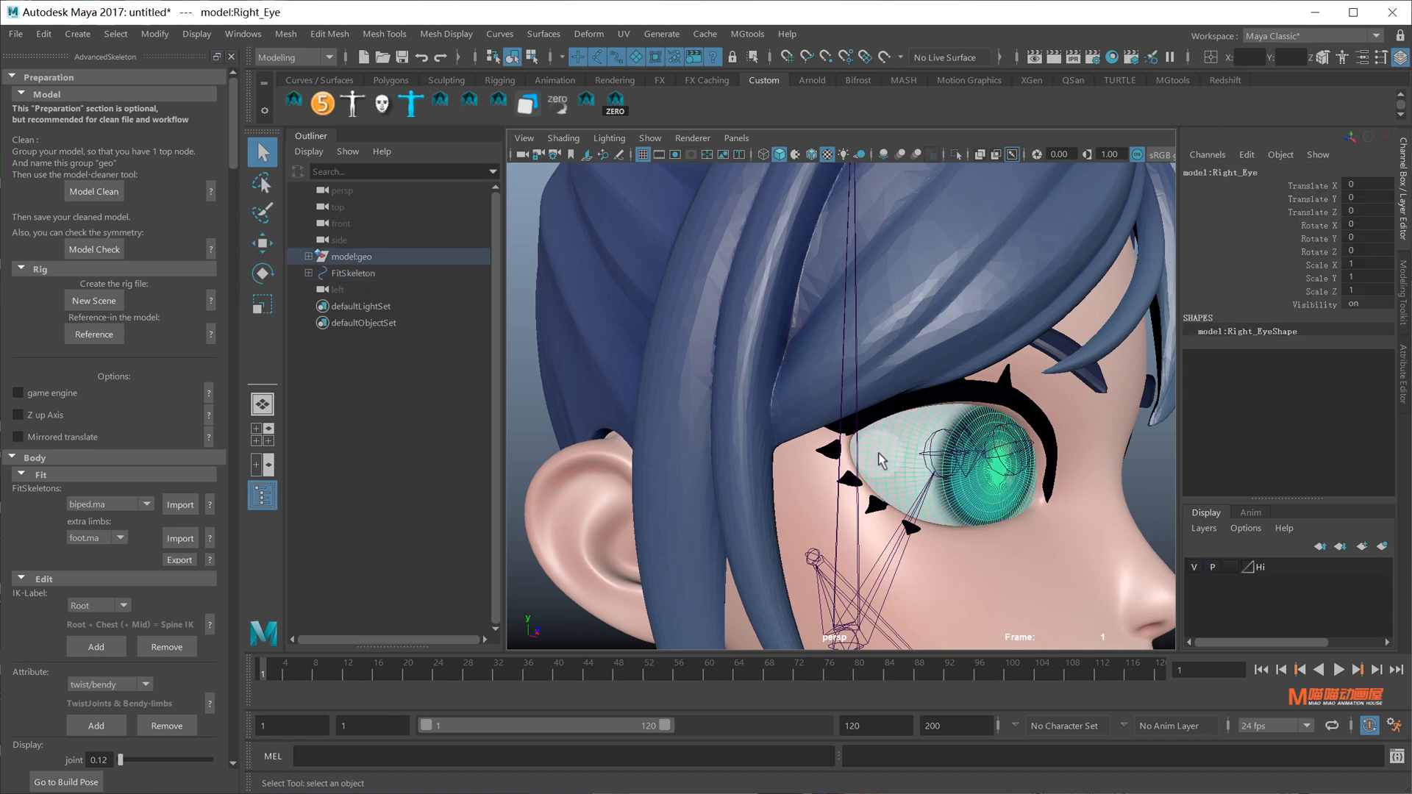
{"action": "left_click_drag", "start_coordinate": [886, 463], "coordinate": [928, 405], "text": "alt"}
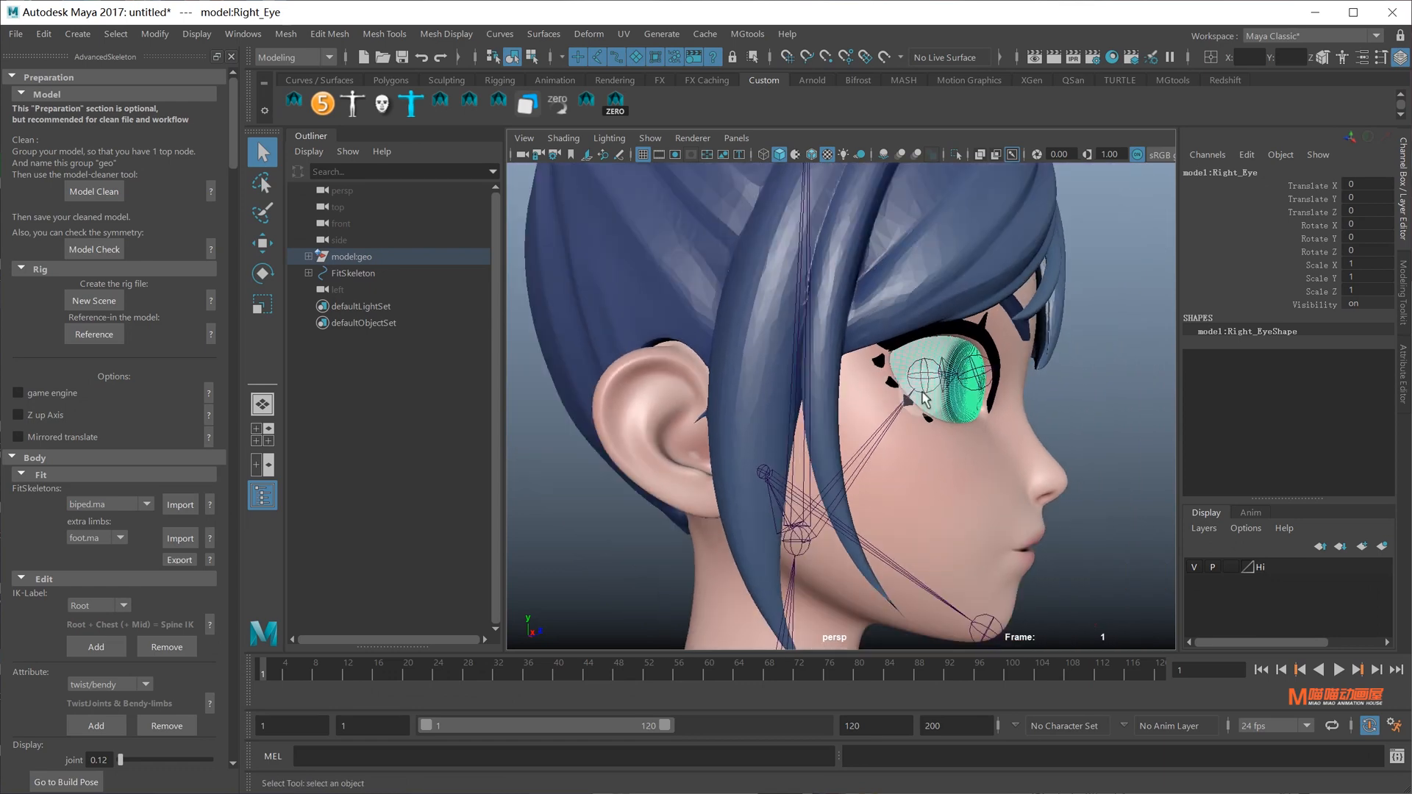
{"action": "left_click_drag", "start_coordinate": [1039, 393], "coordinate": [1004, 388], "text": "alt"}
{"action": "left_click", "coordinate": [1009, 390]}
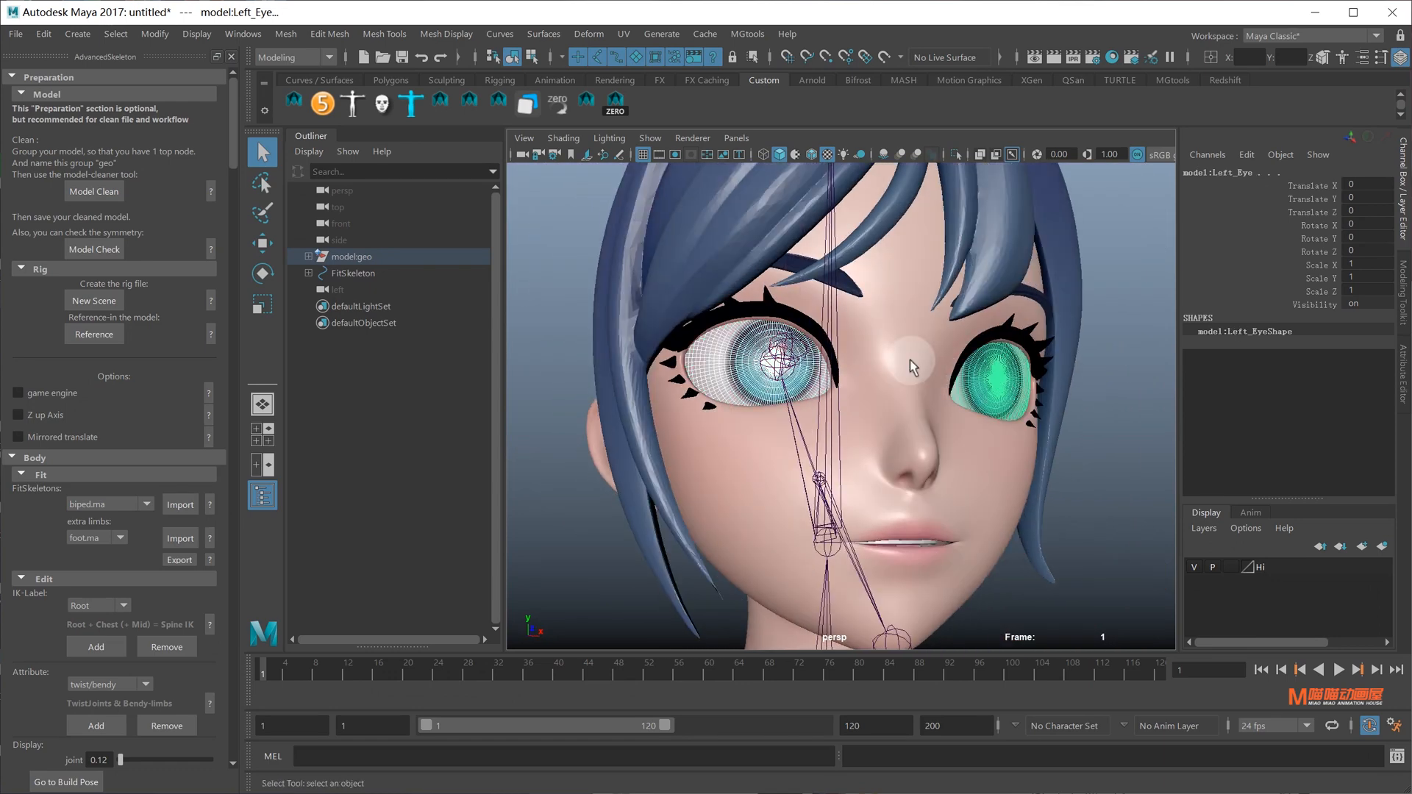
{"action": "left_click", "coordinate": [167, 37]}
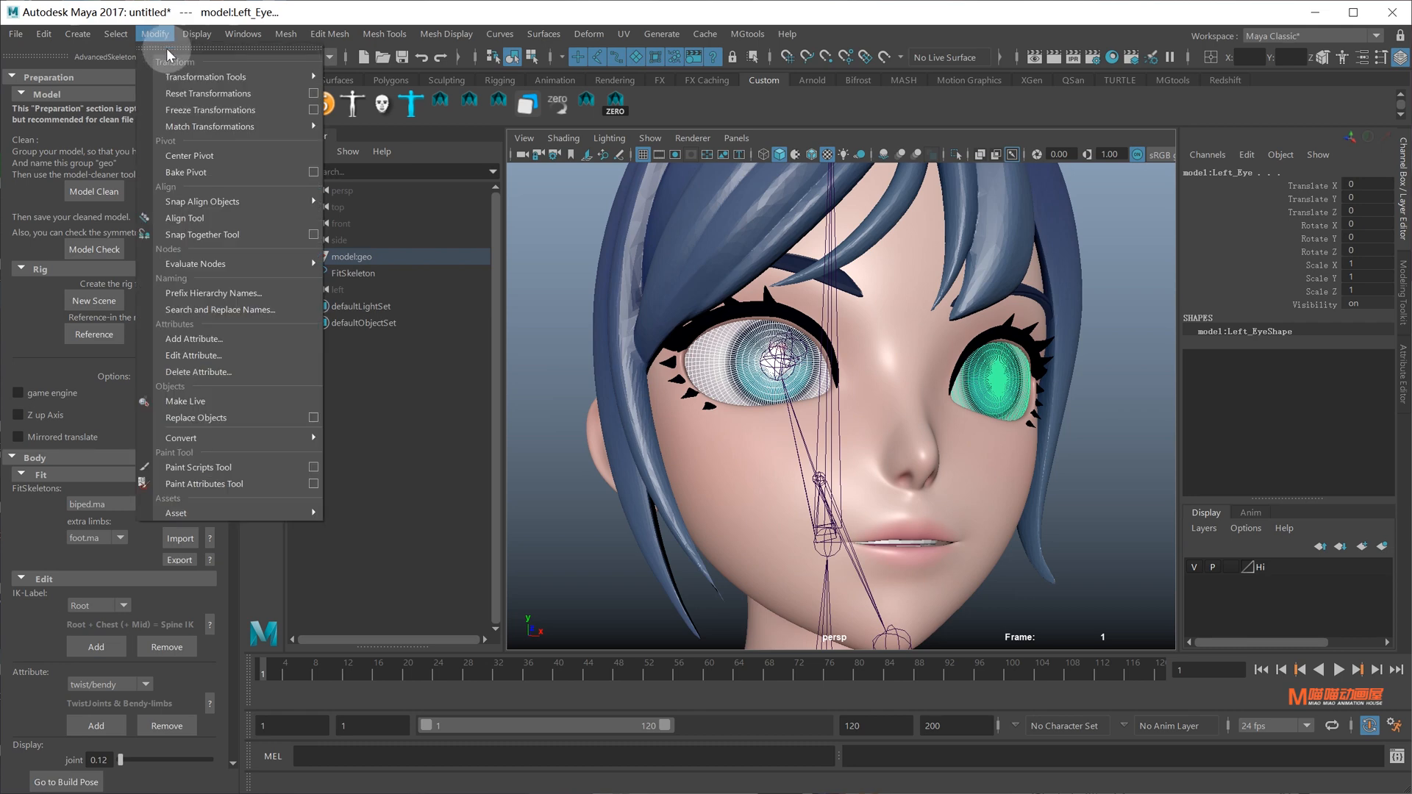
{"action": "left_click", "coordinate": [209, 157]}
{"action": "key", "text": "w"}
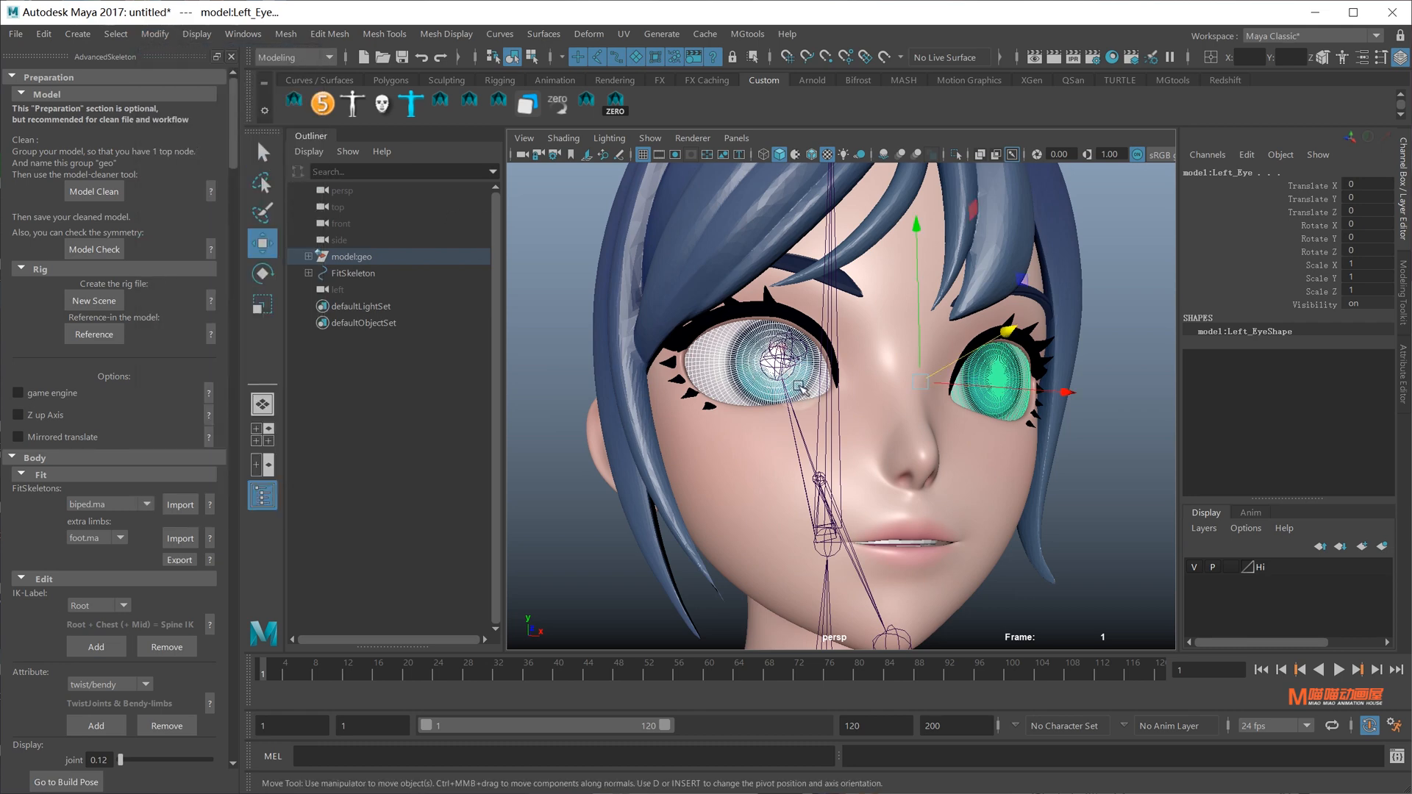
{"action": "left_click", "coordinate": [529, 390]}
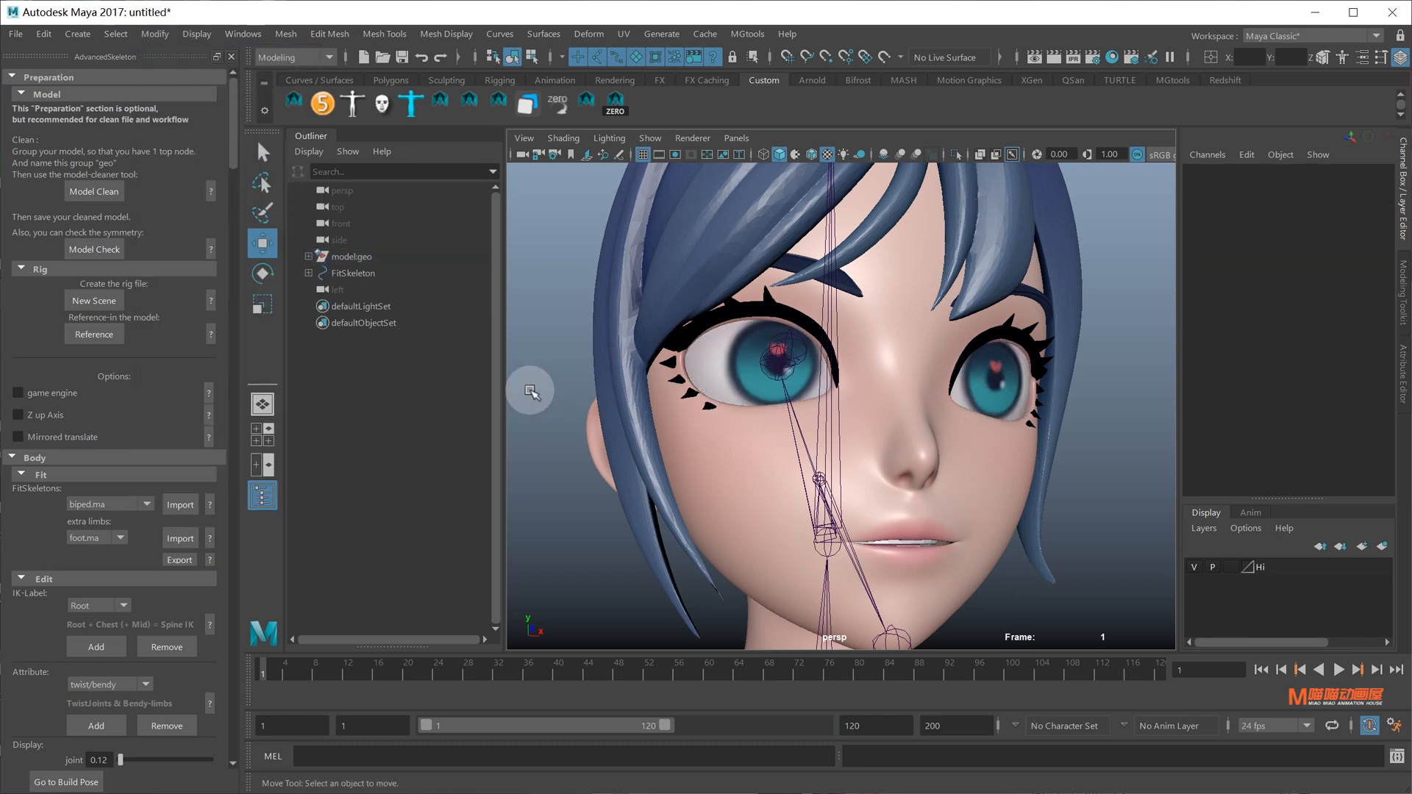
Create a new locator, locator1, in the scene
{"action": "left_click", "coordinate": [73, 35]}
{"action": "left_click", "coordinate": [133, 276]}
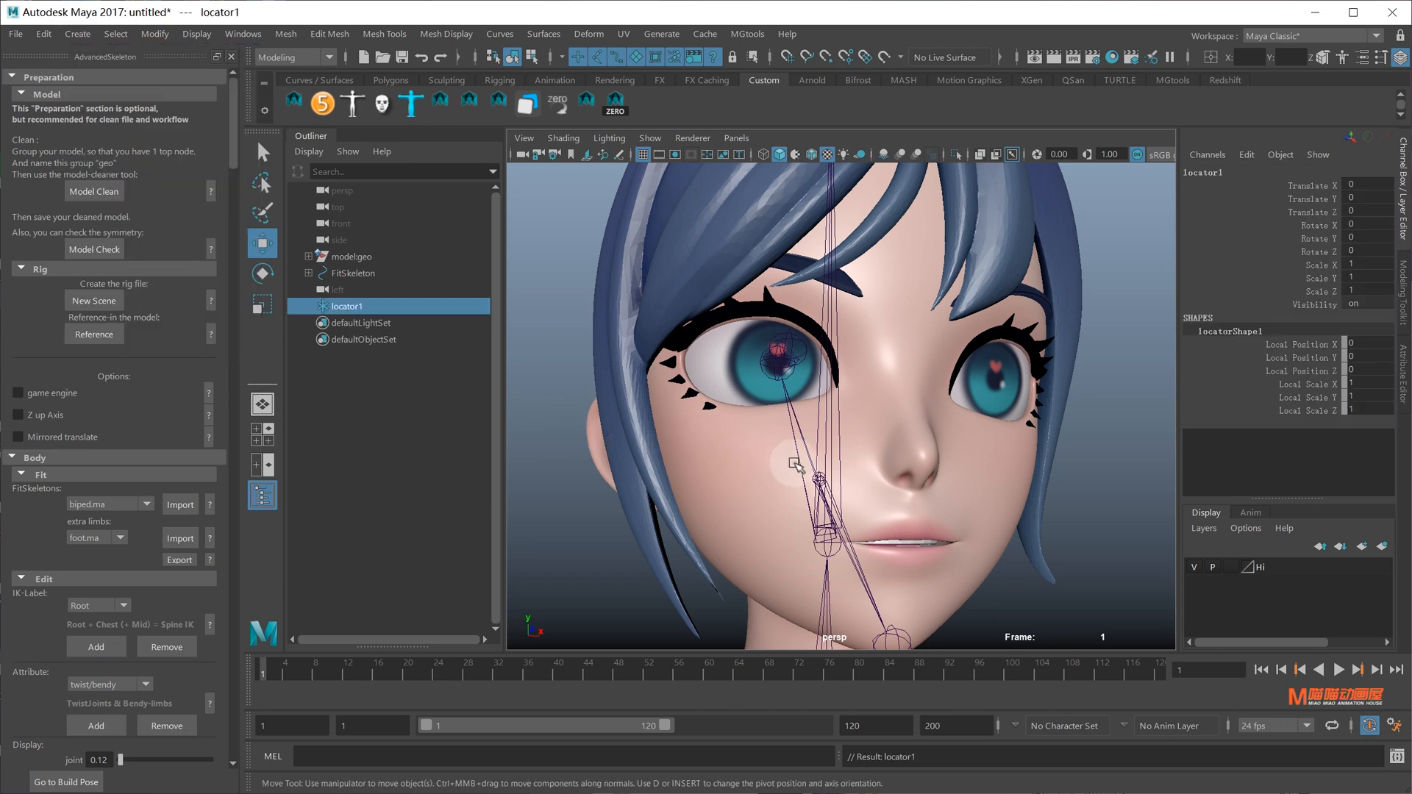
{"action": "scroll", "coordinate": [798, 464], "scroll_direction": "down", "scroll_amount": 8}
{"action": "middle_click_drag", "start_coordinate": [831, 529], "coordinate": [884, 131], "text": "alt"}
{"action": "scroll", "coordinate": [873, 372], "scroll_direction": "down", "scroll_amount": 5}
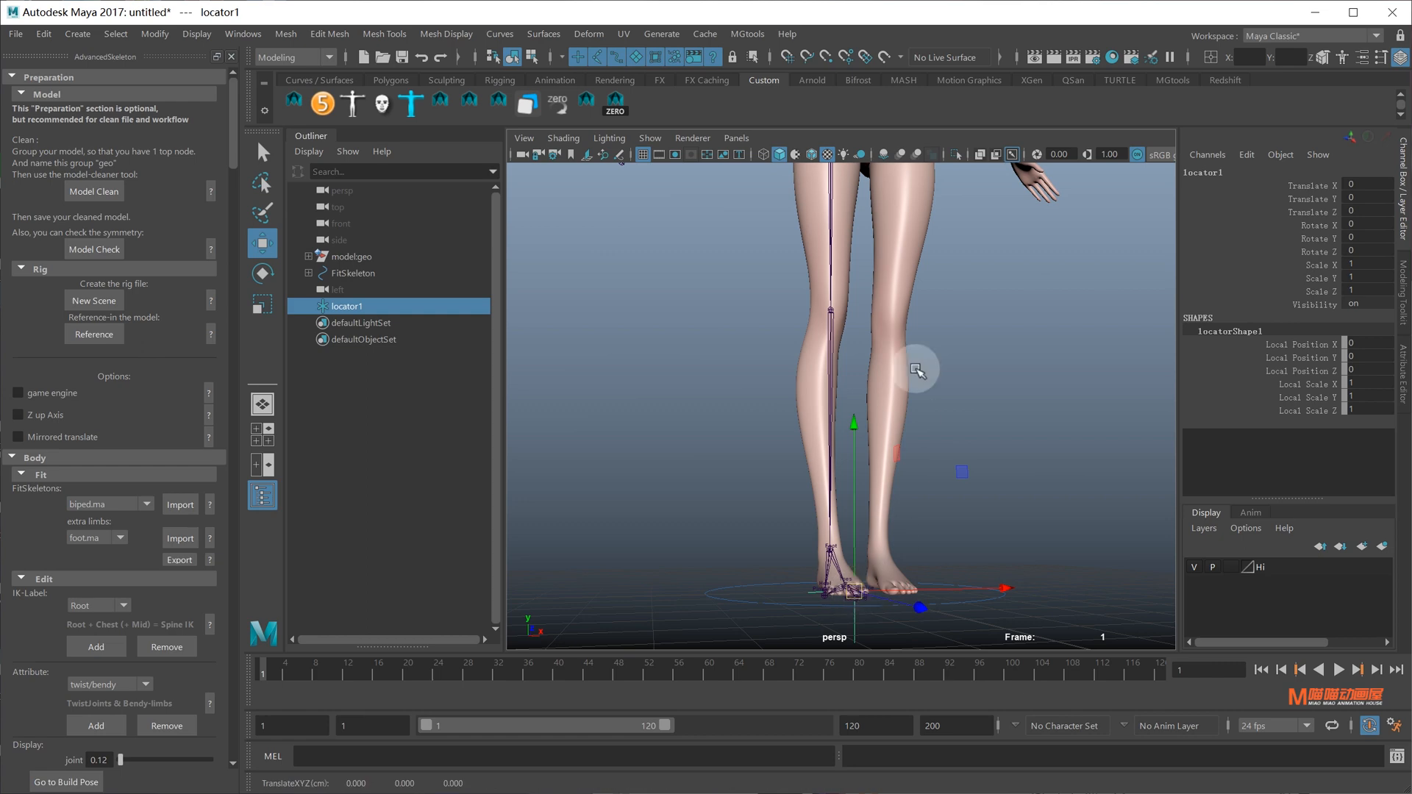
{"action": "middle_click_drag", "start_coordinate": [917, 368], "coordinate": [938, 675], "text": "alt"}
{"action": "middle_click_drag", "start_coordinate": [872, 385], "coordinate": [860, 430], "text": "alt"}
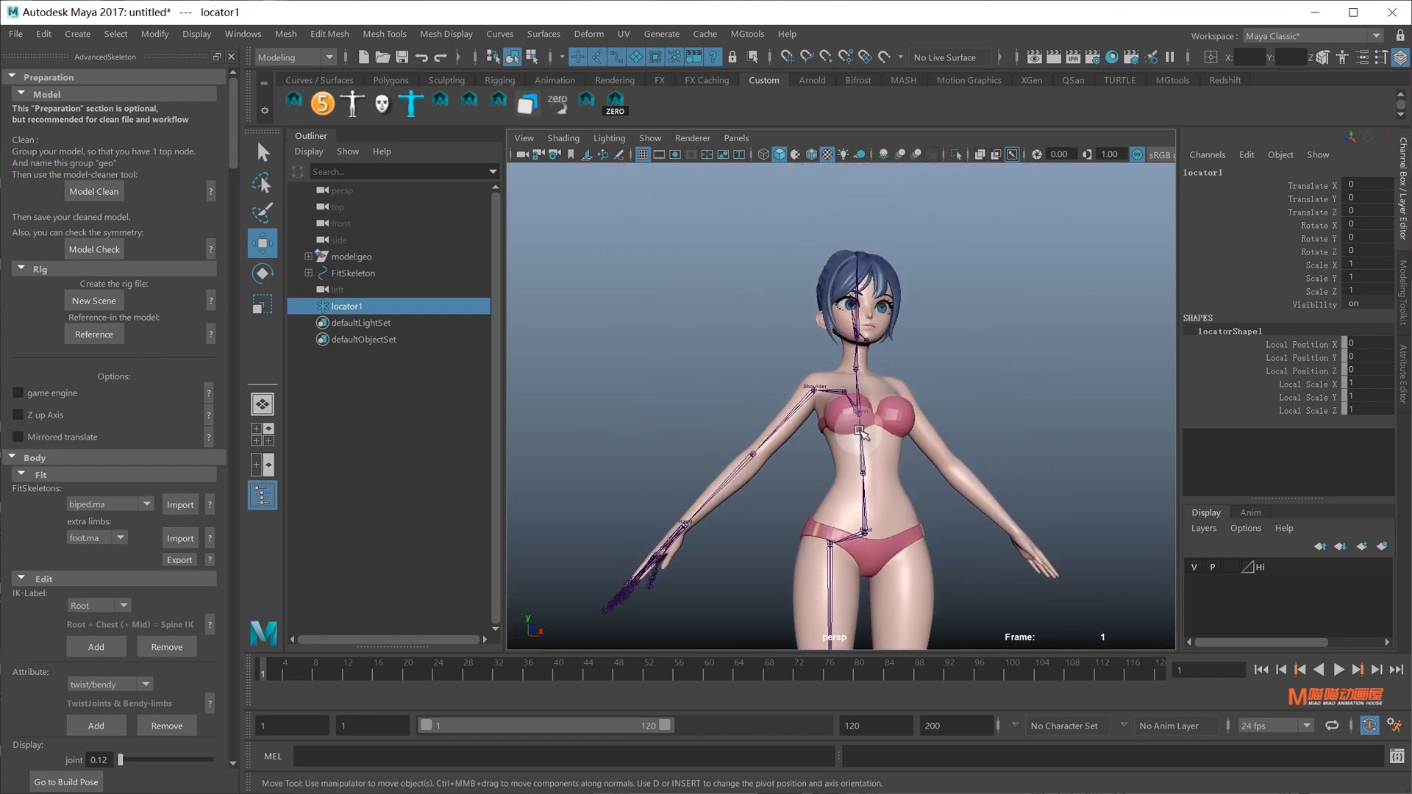
{"action": "scroll", "coordinate": [845, 309], "scroll_direction": "up", "scroll_amount": 8}
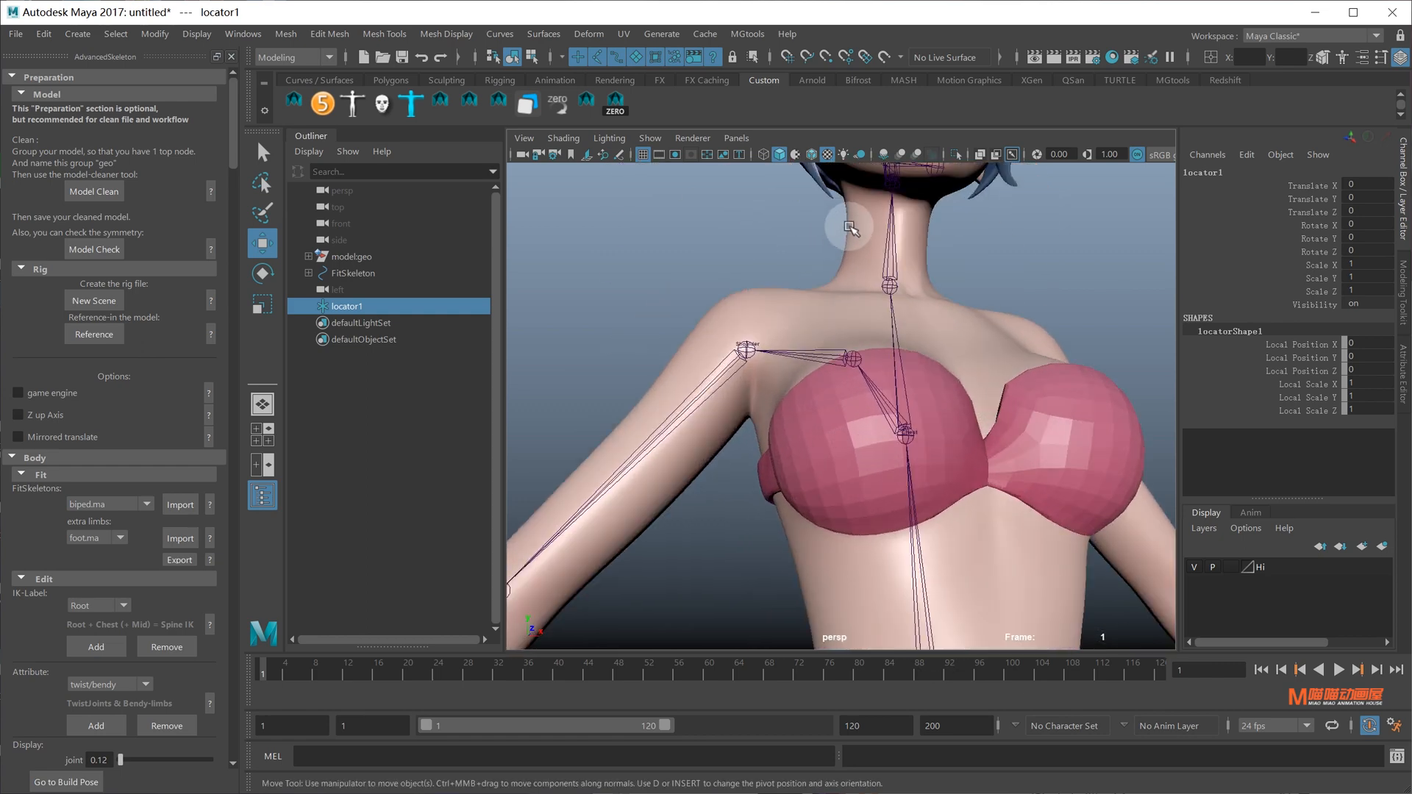
Point-constrain locator1 to the right eye mesh via the Rigging menu set's Constrain > Point
{"action": "left_click", "coordinate": [824, 296]}
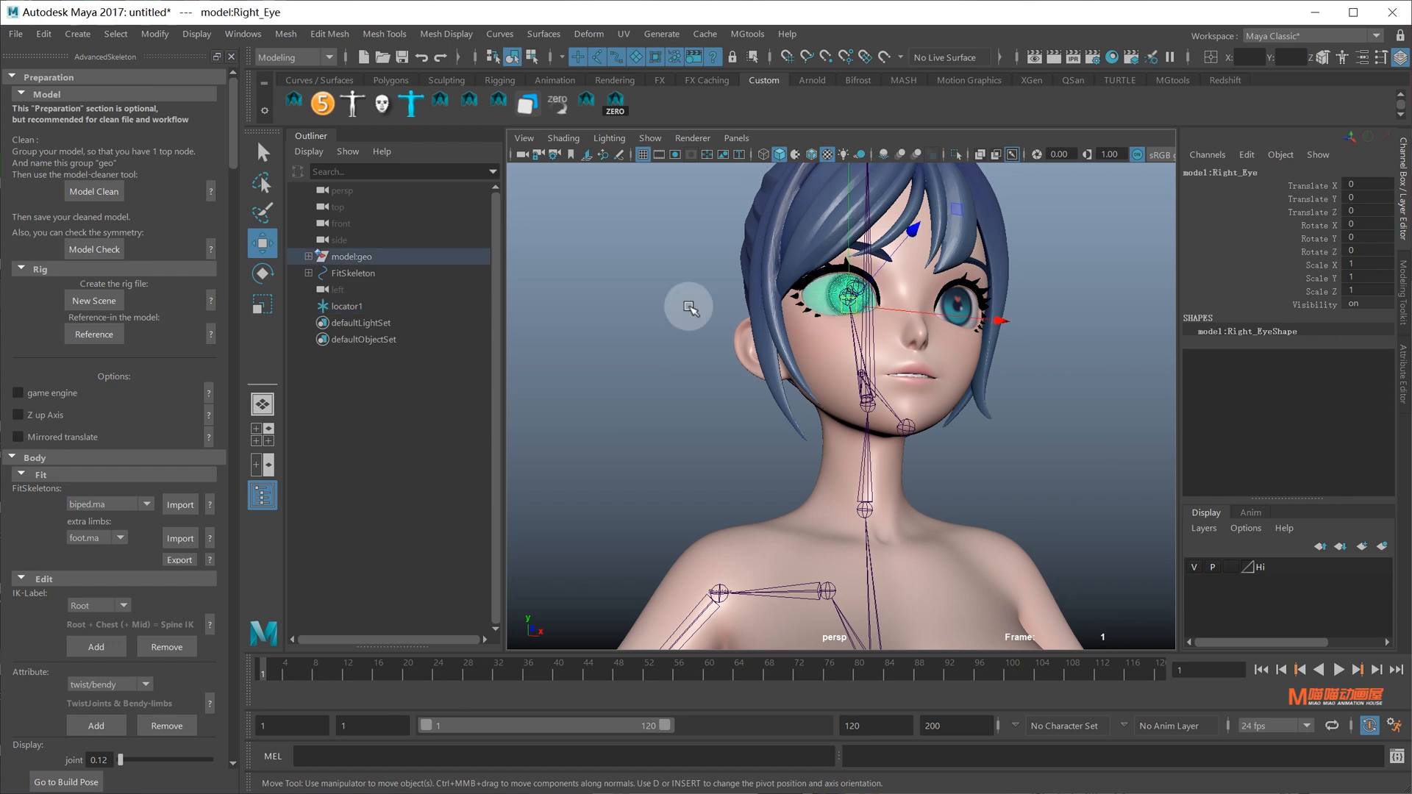
{"action": "left_click", "coordinate": [375, 306]}
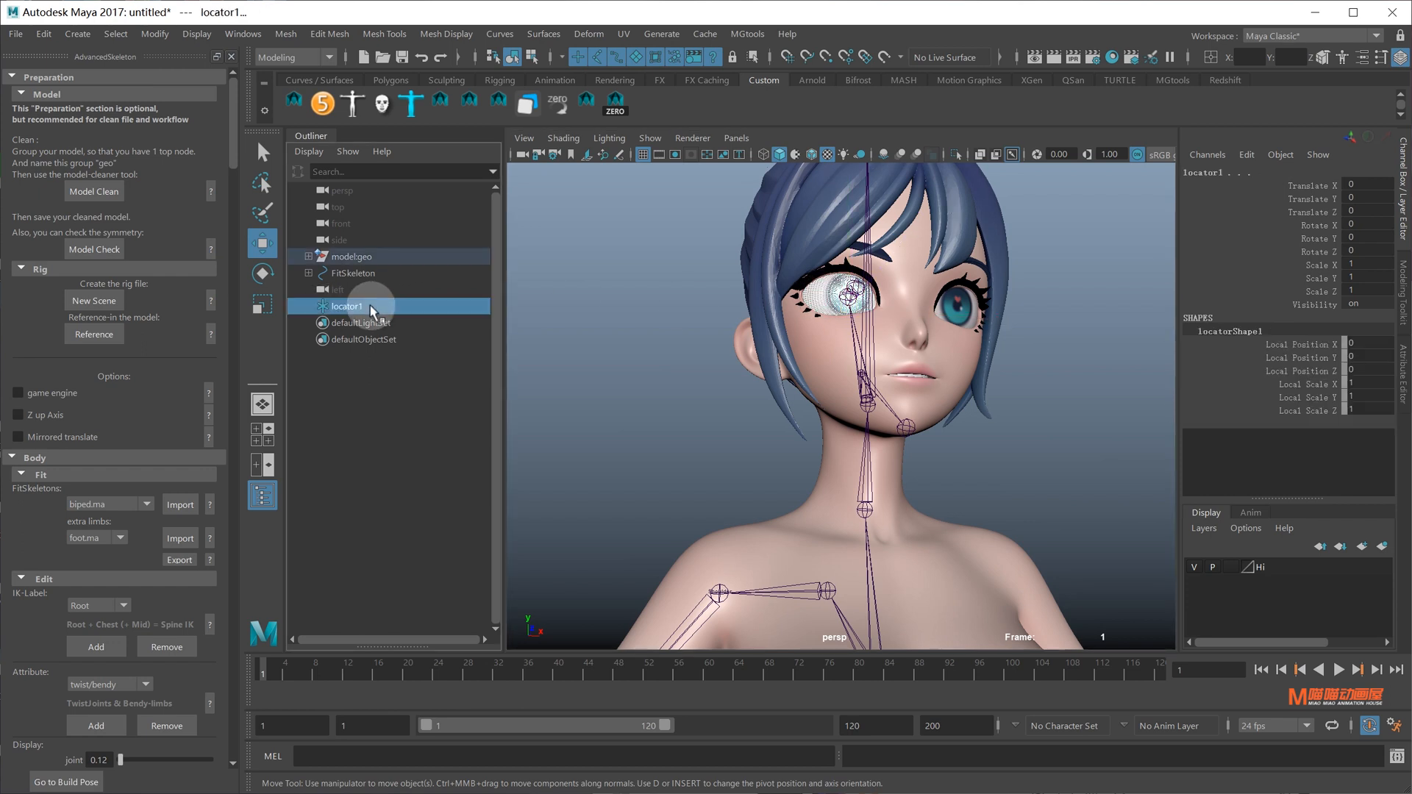
{"action": "left_click", "coordinate": [280, 62]}
{"action": "left_click", "coordinate": [286, 99]}
{"action": "left_click", "coordinate": [410, 35]}
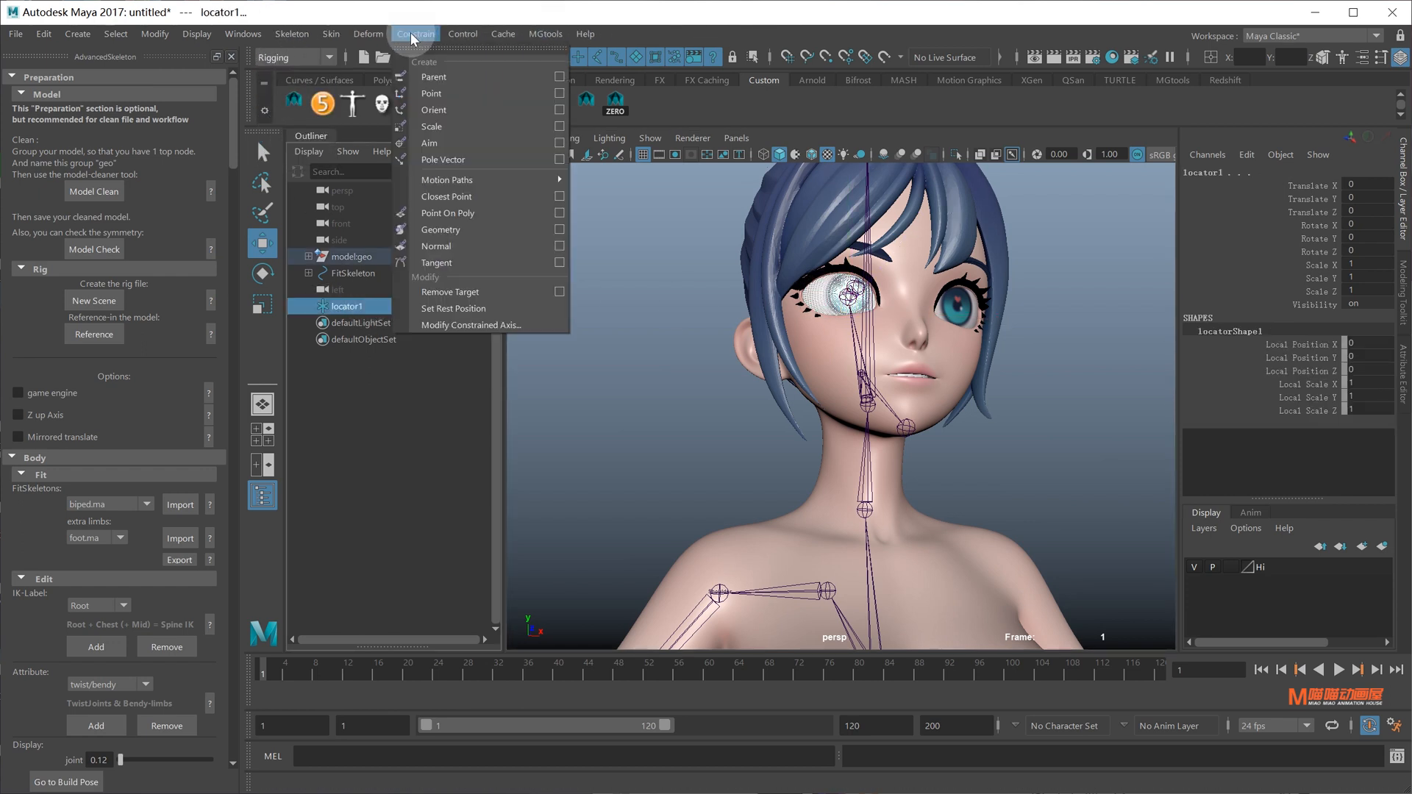
{"action": "left_click", "coordinate": [440, 94]}
{"action": "left_click_drag", "start_coordinate": [778, 232], "coordinate": [926, 311], "text": "alt"}
{"action": "scroll", "coordinate": [927, 312], "scroll_direction": "up", "scroll_amount": 4}
{"action": "middle_click_drag", "start_coordinate": [928, 309], "coordinate": [923, 447], "text": "alt"}
{"action": "scroll", "coordinate": [922, 446], "scroll_direction": "up", "scroll_amount": 4}
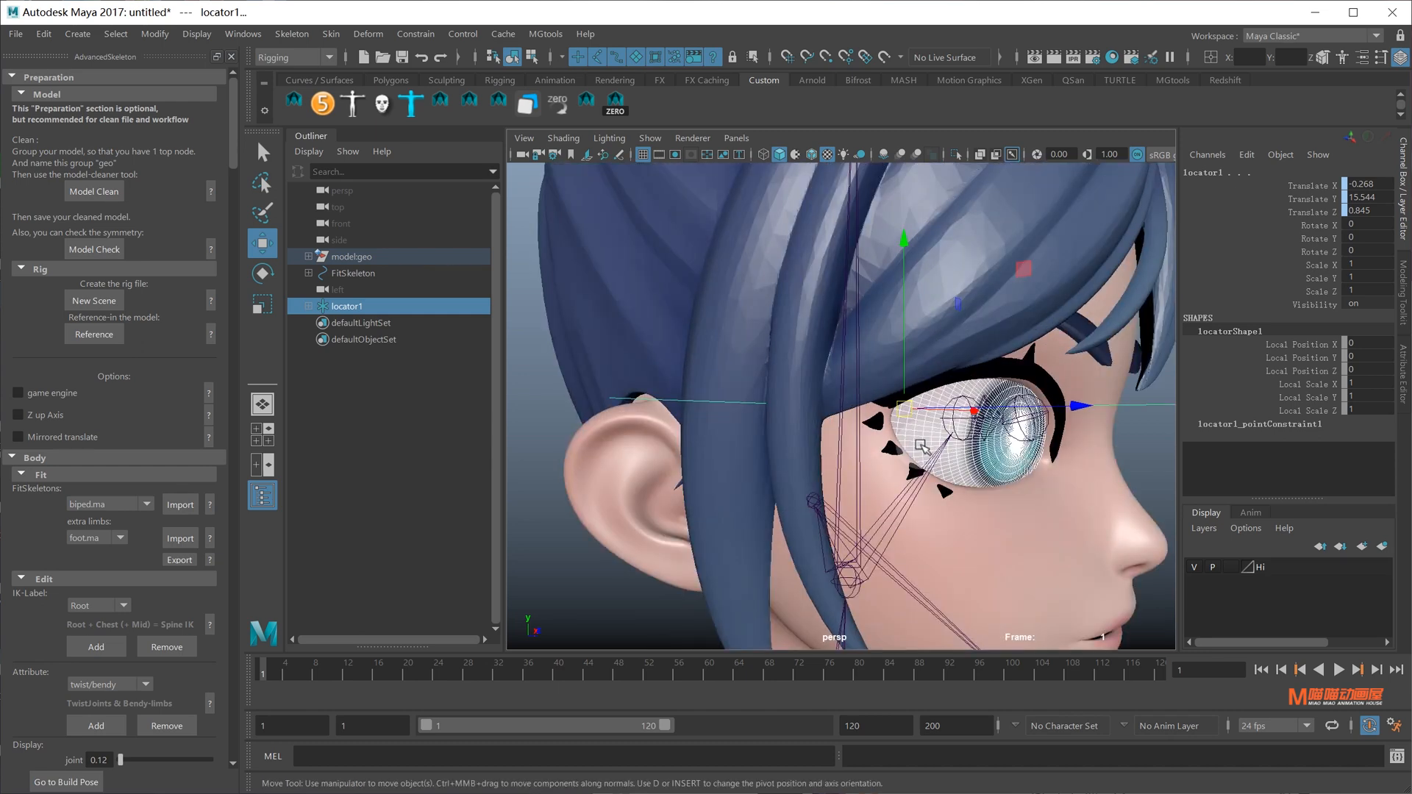
Isolate the Eye joint with locator1, point-snap the Eye joint onto it, and delete locator1
{"action": "left_click", "coordinate": [1114, 451]}
{"action": "scroll", "coordinate": [950, 466], "scroll_direction": "down", "scroll_amount": 3}
{"action": "left_click", "coordinate": [950, 467]}
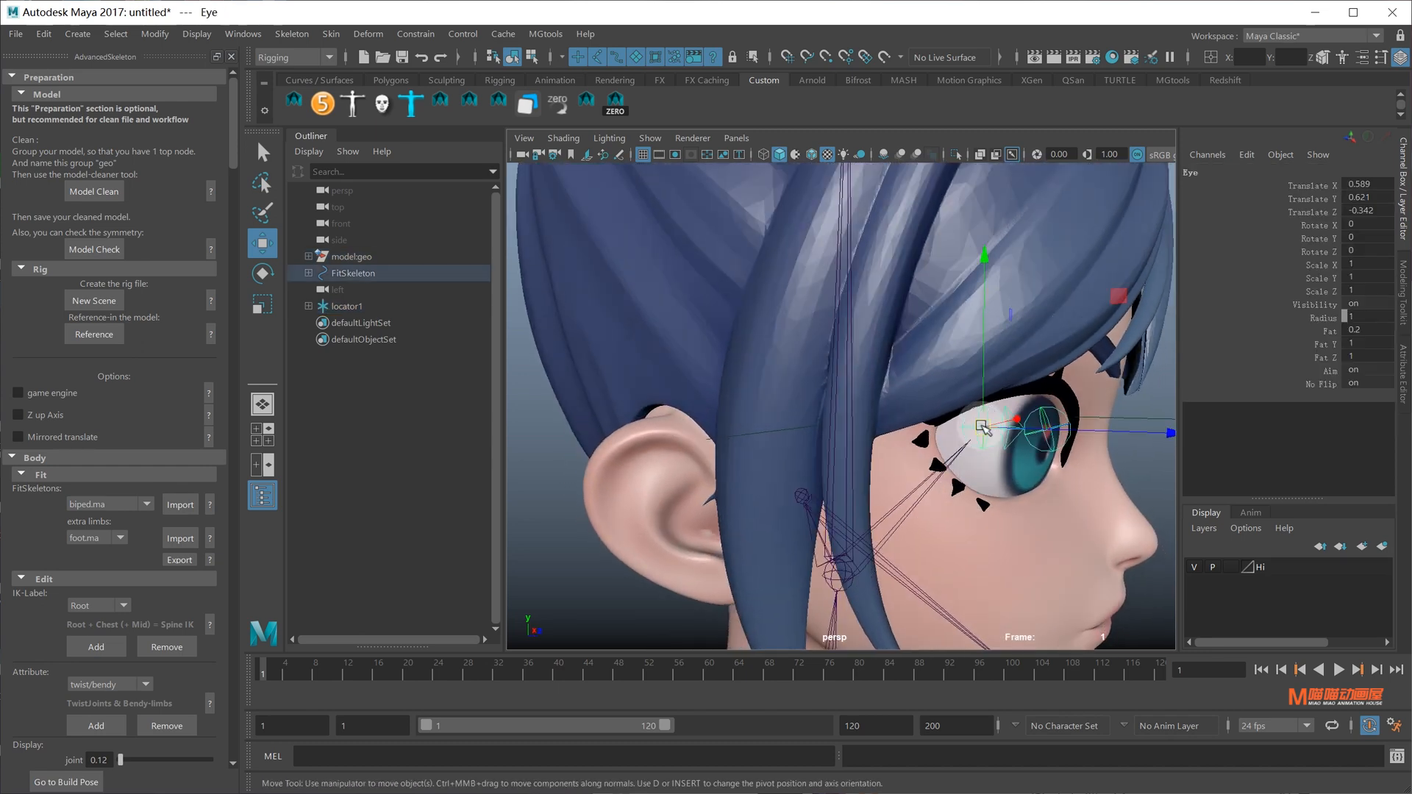
{"action": "left_click", "coordinate": [356, 306]}
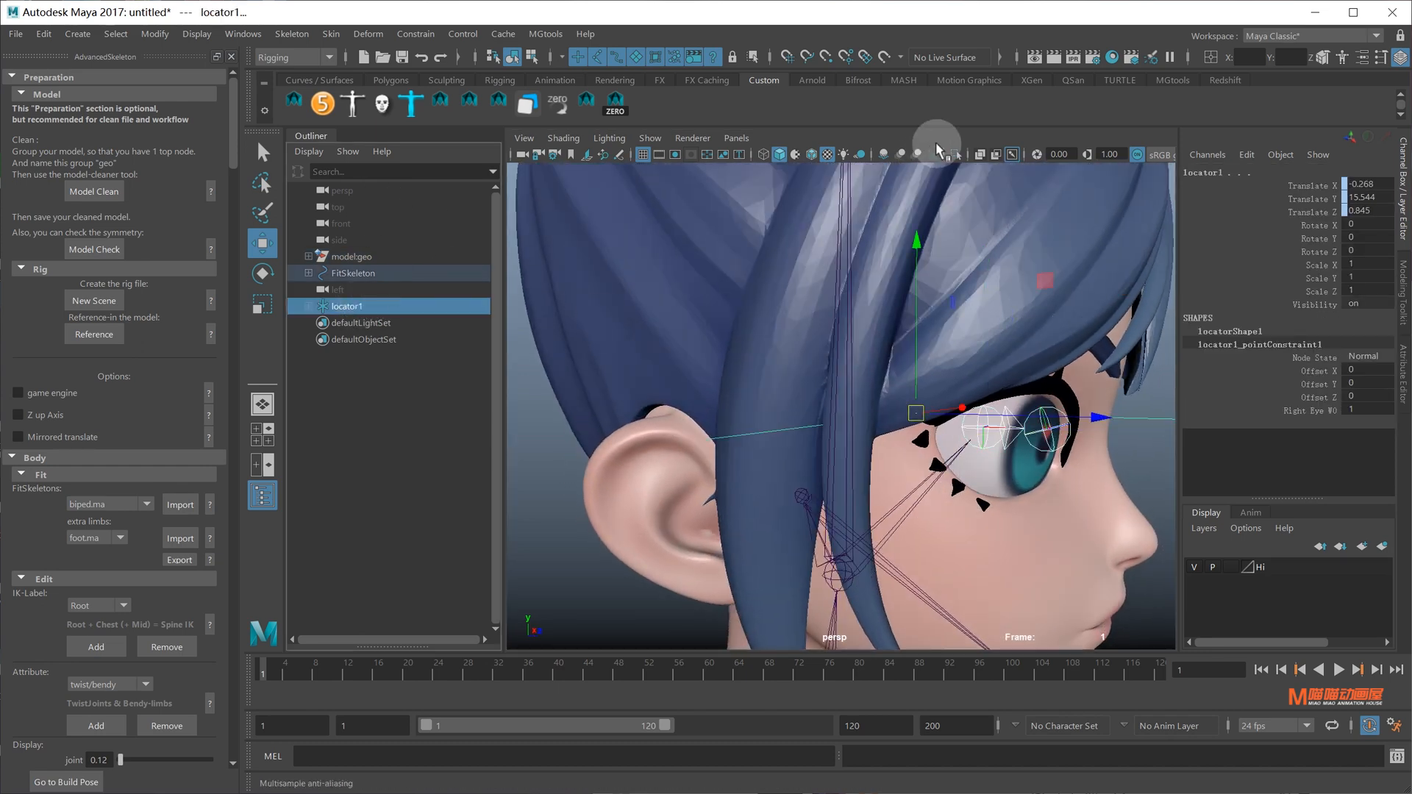
{"action": "left_click", "coordinate": [960, 157]}
{"action": "left_click_drag", "start_coordinate": [964, 413], "coordinate": [956, 494], "text": "alt"}
{"action": "left_click", "coordinate": [989, 536]}
{"action": "left_click", "coordinate": [945, 444]}
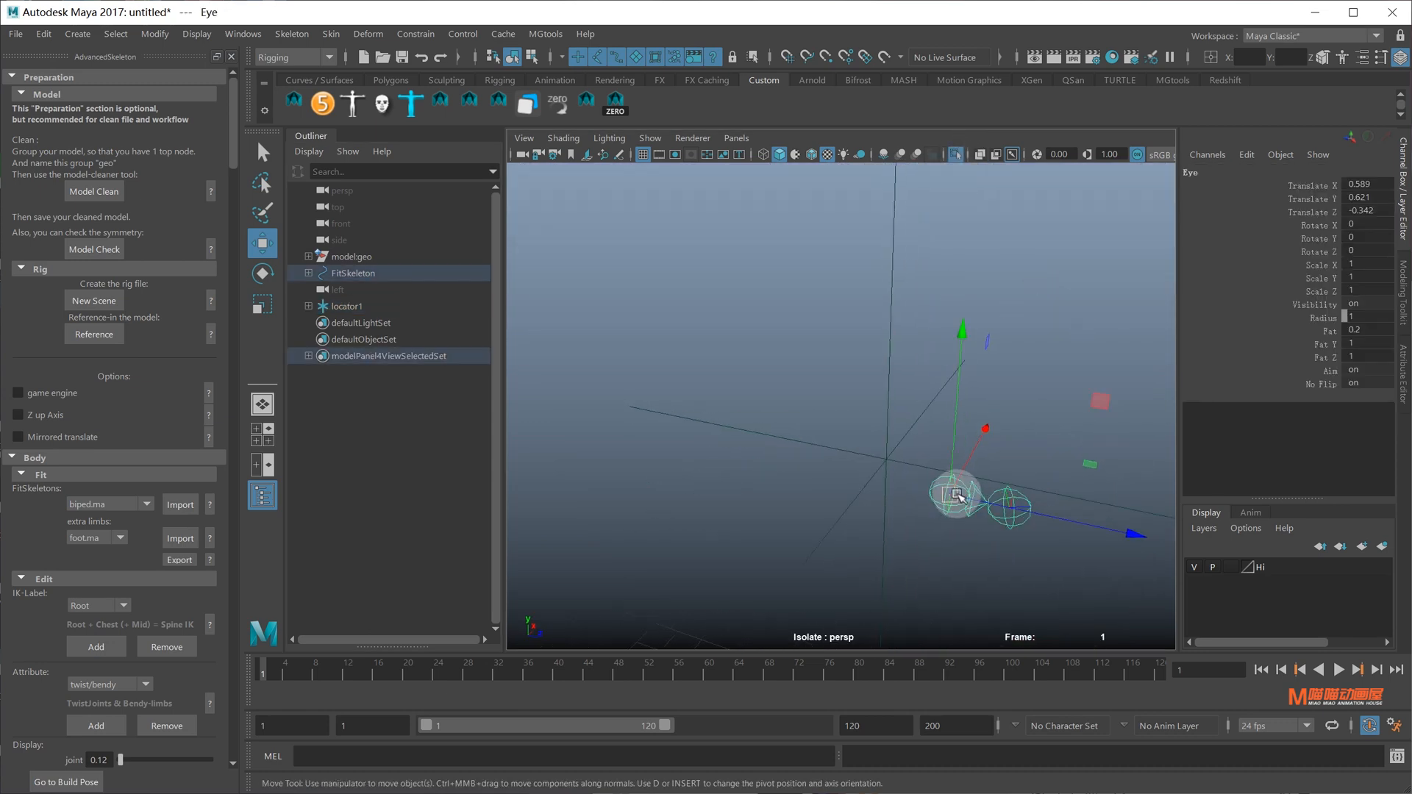
{"action": "key", "text": "v"}
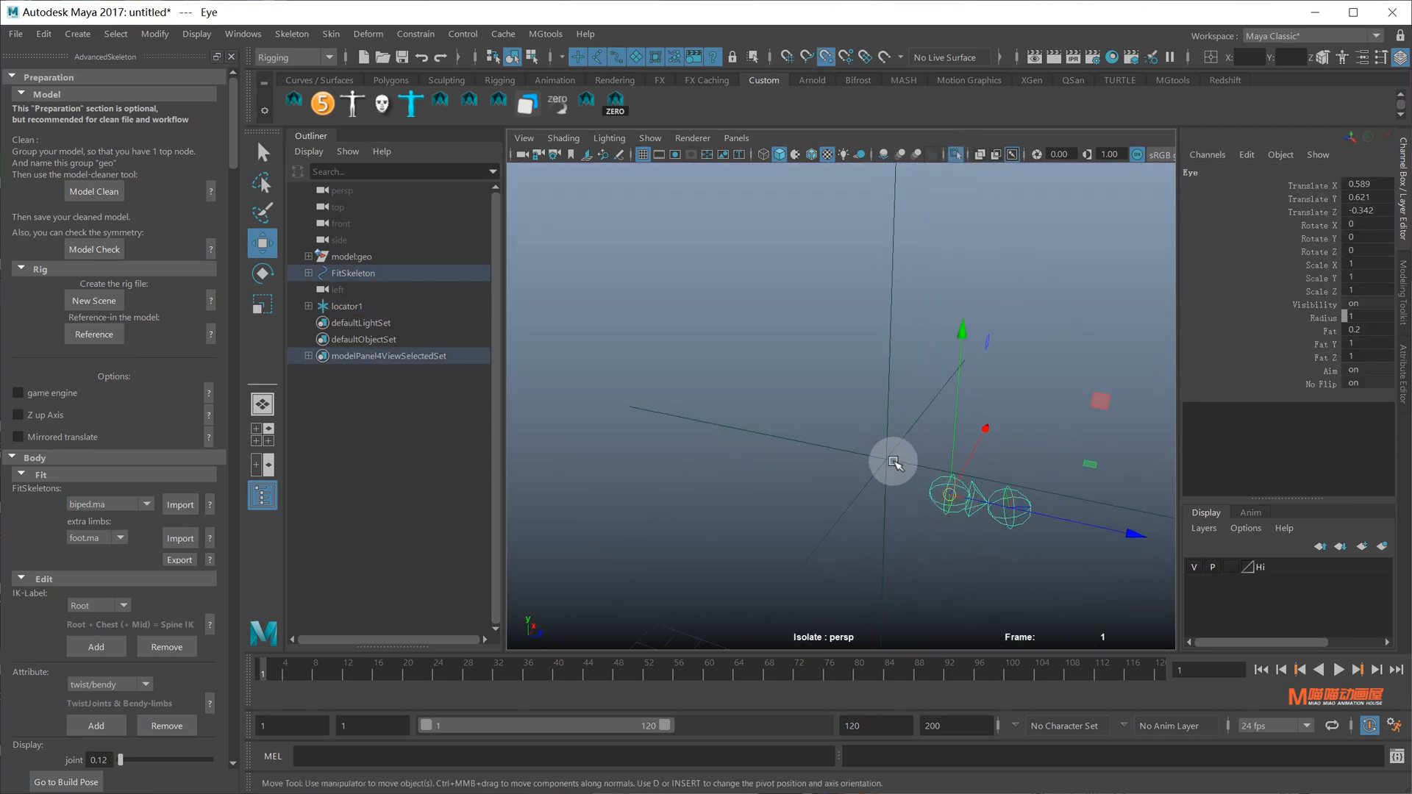
{"action": "middle_click_drag", "start_coordinate": [893, 462], "coordinate": [887, 460]}
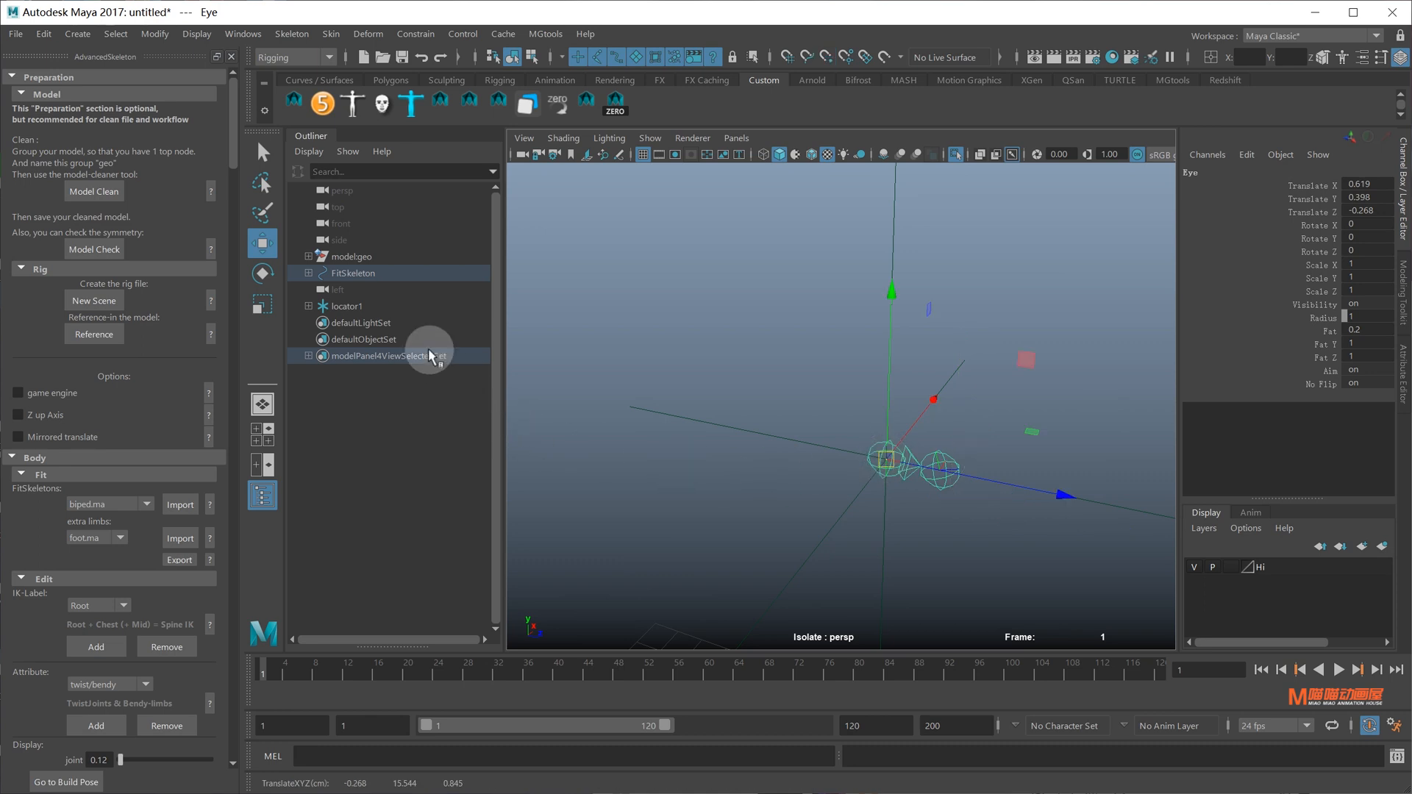
{"action": "left_click", "coordinate": [361, 306]}
{"action": "key", "text": "Delete"}
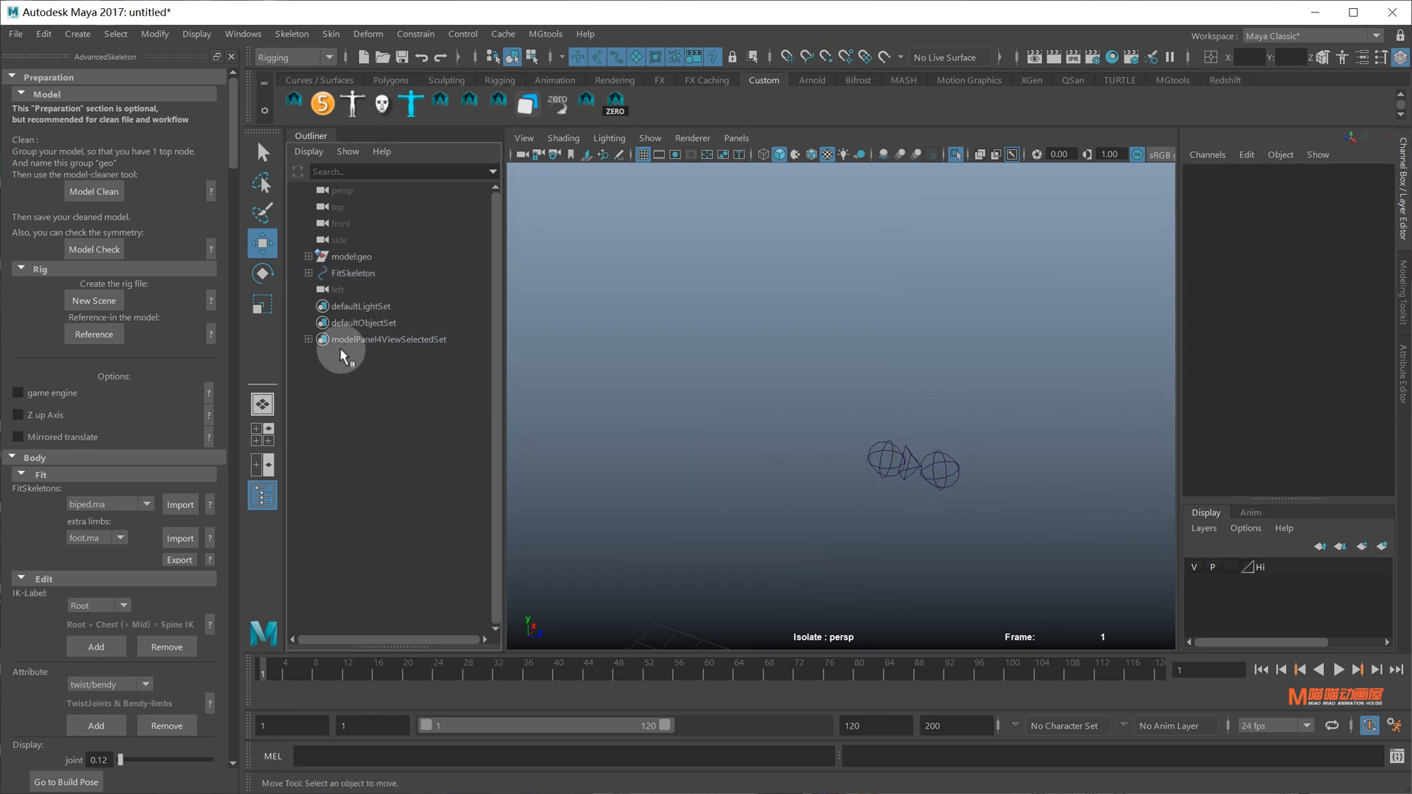
Move the EyeEnd joint forward onto the front of the eye in the left side view
{"action": "left_click", "coordinate": [949, 472]}
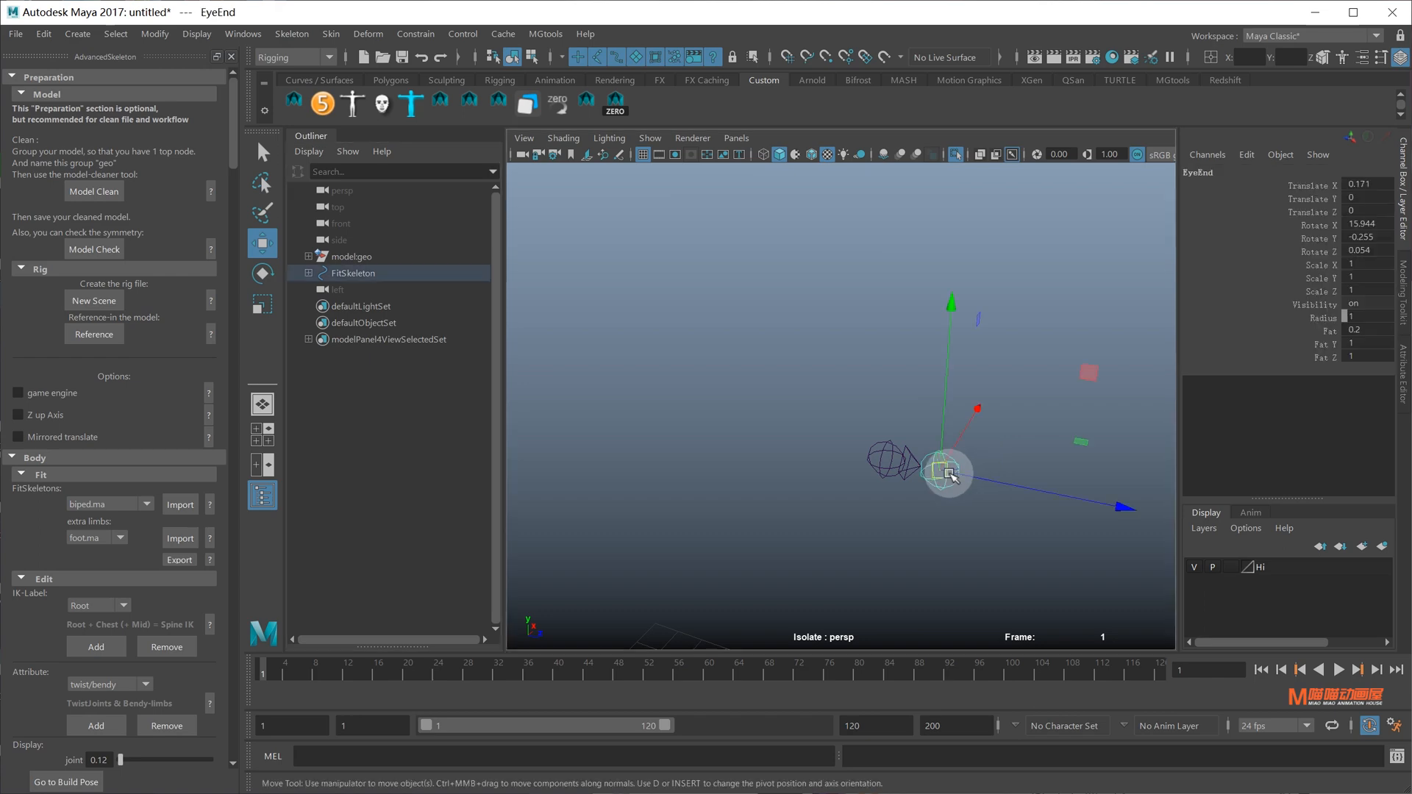
{"action": "left_click", "coordinate": [953, 158]}
{"action": "left_click_drag", "start_coordinate": [995, 459], "coordinate": [894, 385], "text": "alt"}
{"action": "key", "text": "space"}
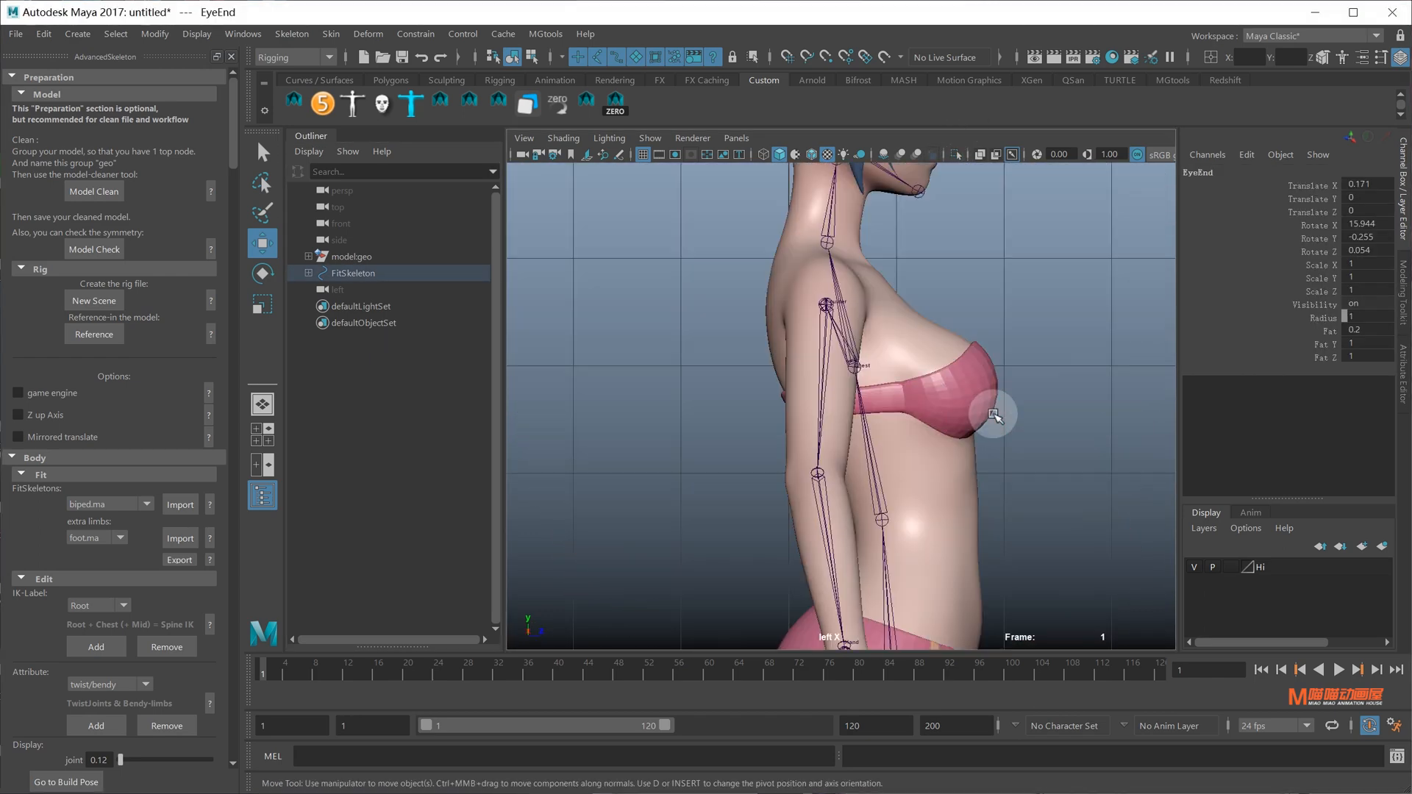
{"action": "middle_click_drag", "start_coordinate": [997, 413], "coordinate": [885, 625], "text": "alt"}
{"action": "scroll", "coordinate": [891, 397], "scroll_direction": "up", "scroll_amount": 2}
{"action": "middle_click_drag", "start_coordinate": [891, 397], "coordinate": [873, 625], "text": "alt"}
{"action": "scroll", "coordinate": [871, 540], "scroll_direction": "up", "scroll_amount": 4}
{"action": "middle_click_drag", "start_coordinate": [869, 536], "coordinate": [882, 419], "text": "alt"}
{"action": "scroll", "coordinate": [863, 342], "scroll_direction": "up", "scroll_amount": 5}
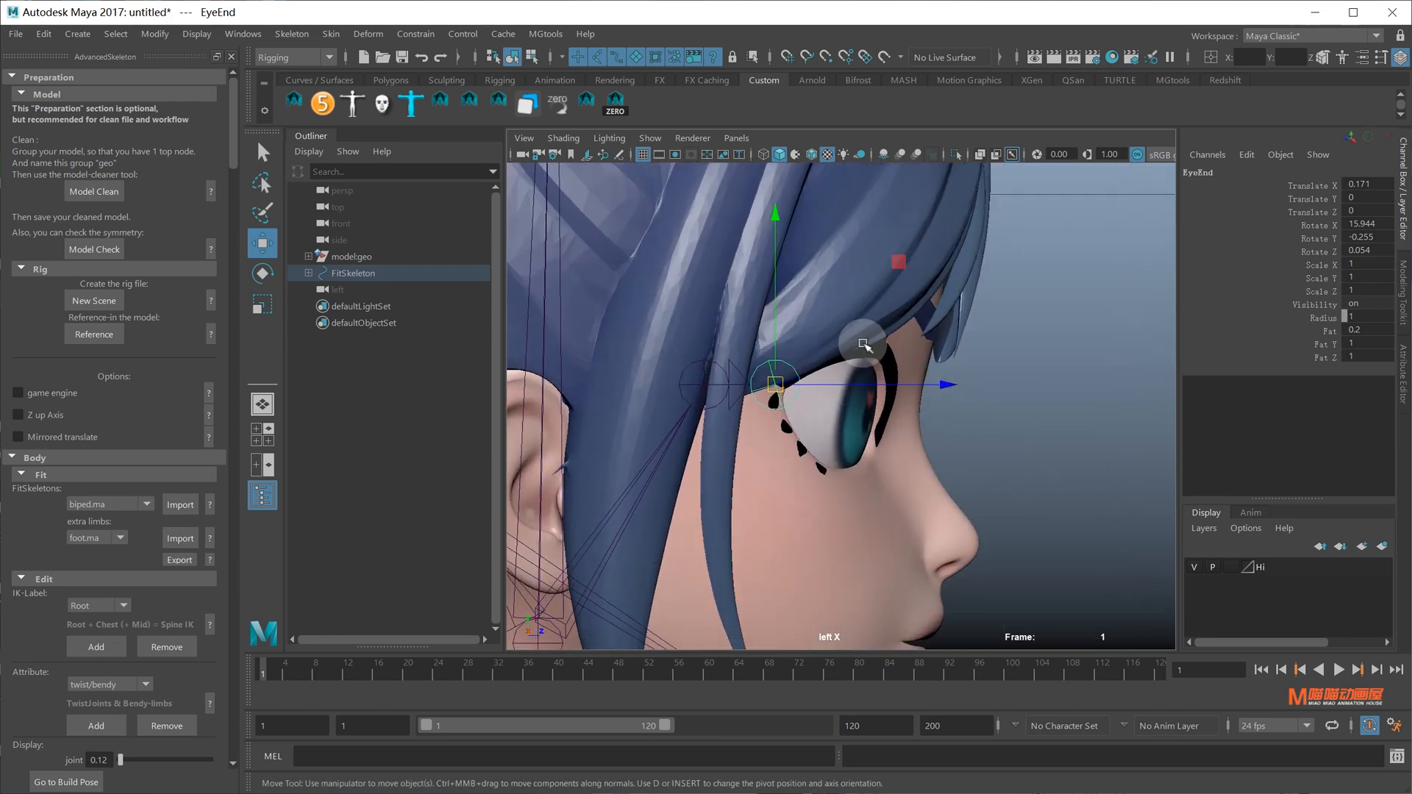
{"action": "middle_click_drag", "start_coordinate": [892, 366], "coordinate": [906, 361], "text": "alt"}
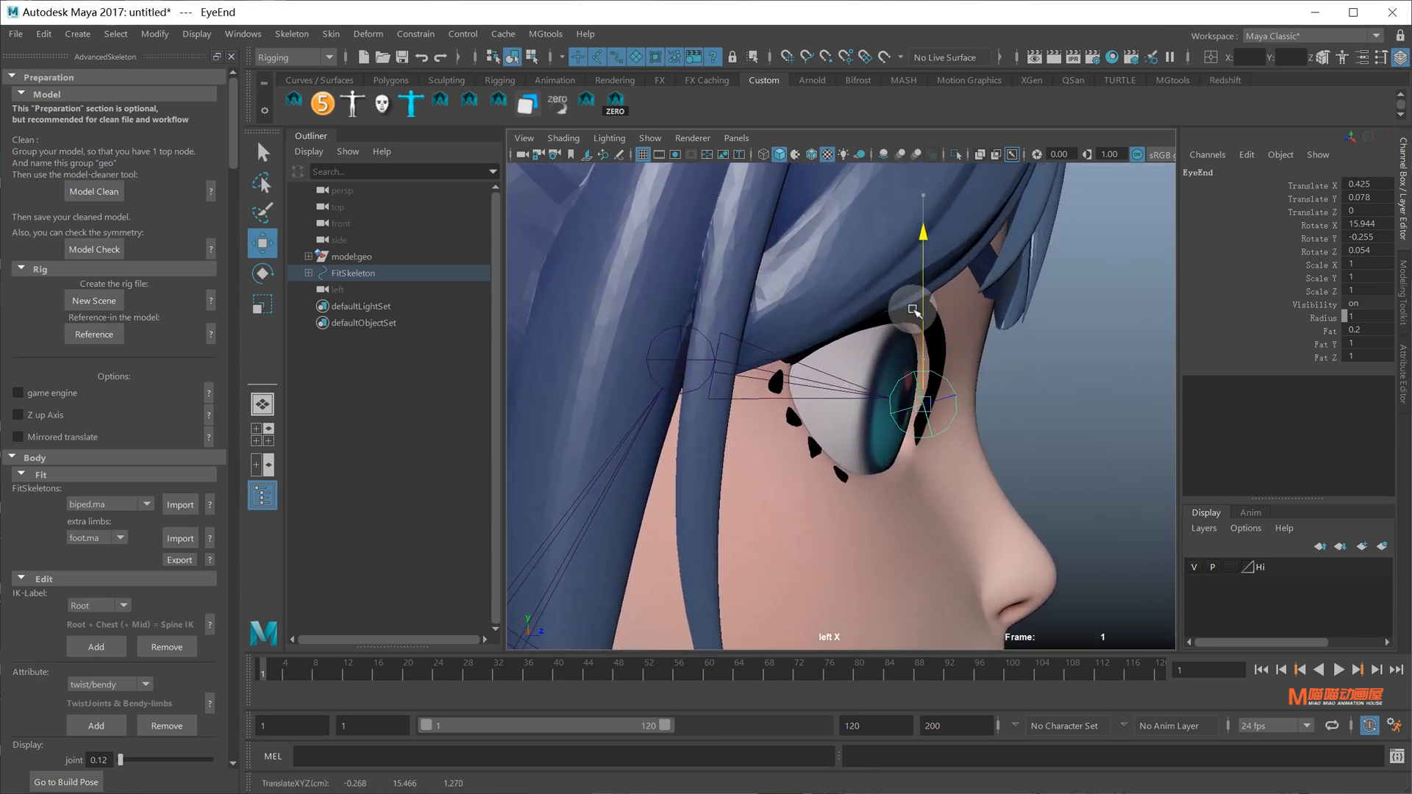
{"action": "middle_click_drag", "start_coordinate": [958, 392], "coordinate": [960, 349], "text": "alt"}
Check EyeEnd's position in the front view, then return to a perspective view of the body
{"action": "key", "text": "space"}
{"action": "left_click_drag", "start_coordinate": [957, 373], "coordinate": [963, 406]}
{"action": "middle_click_drag", "start_coordinate": [880, 371], "coordinate": [884, 544], "text": "alt"}
{"action": "scroll", "coordinate": [885, 514], "scroll_direction": "up", "scroll_amount": 2}
{"action": "key", "text": "f"}
{"action": "scroll", "coordinate": [894, 441], "scroll_direction": "up", "scroll_amount": 4}
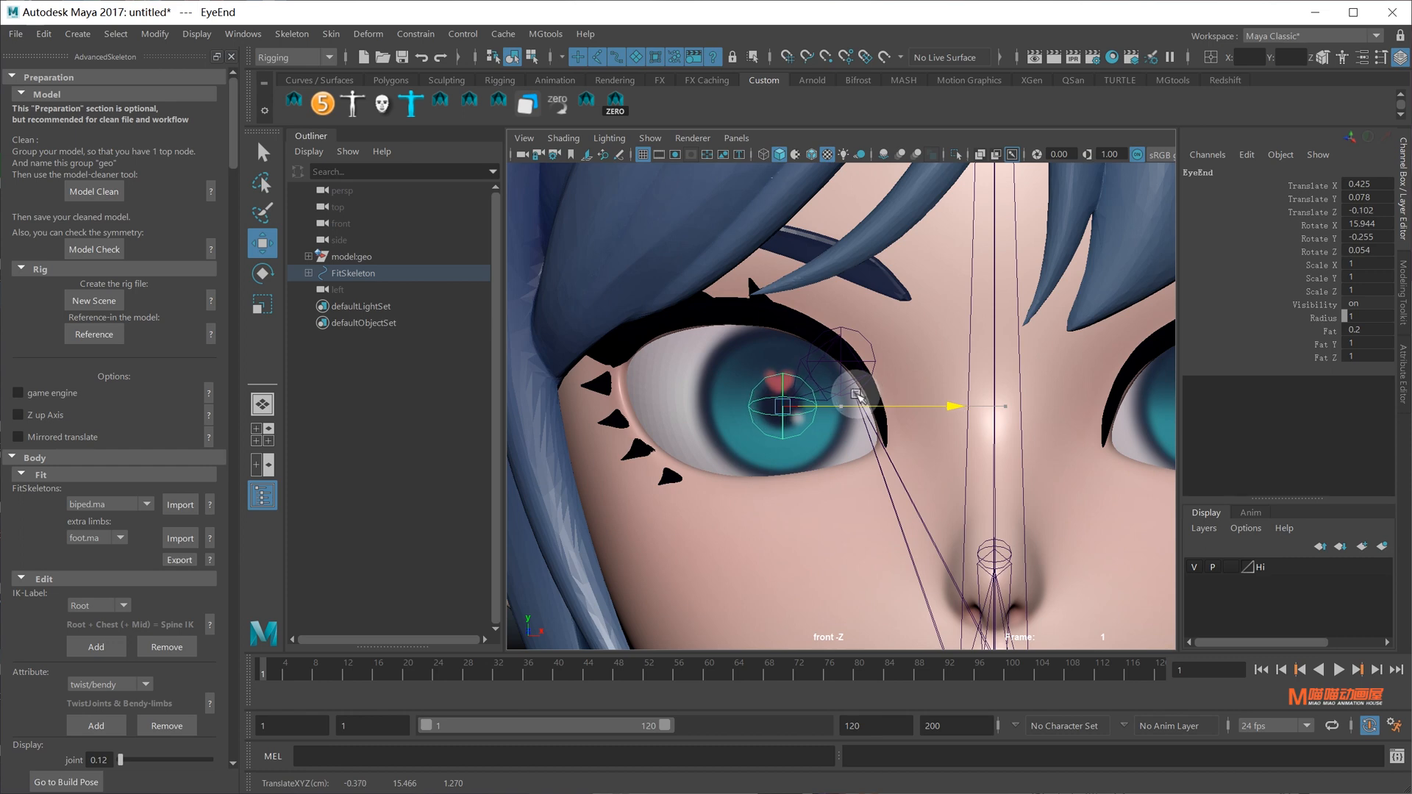
{"action": "middle_click_drag", "start_coordinate": [856, 395], "coordinate": [878, 340], "text": "alt"}
{"action": "key", "text": "space"}
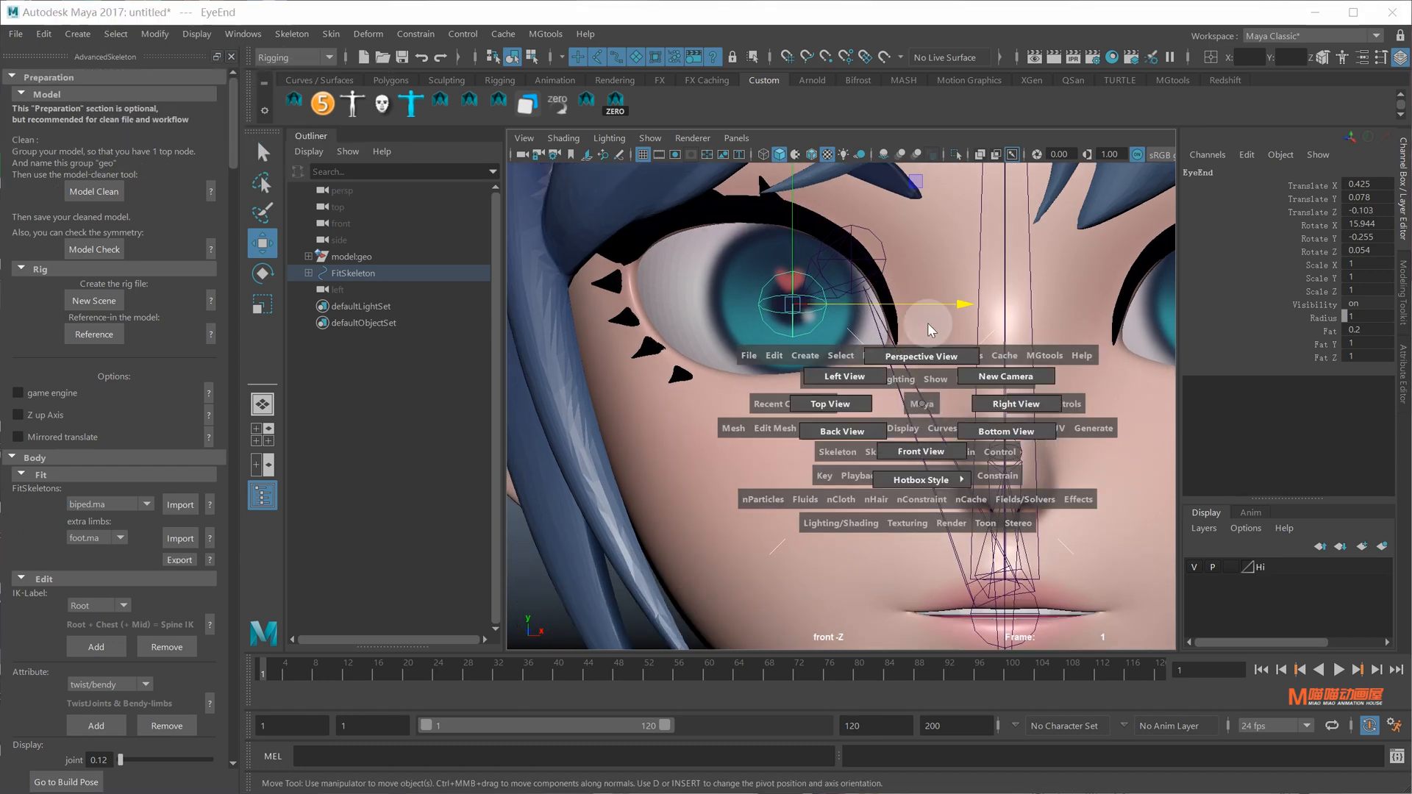
{"action": "left_click_drag", "start_coordinate": [922, 404], "coordinate": [887, 425]}
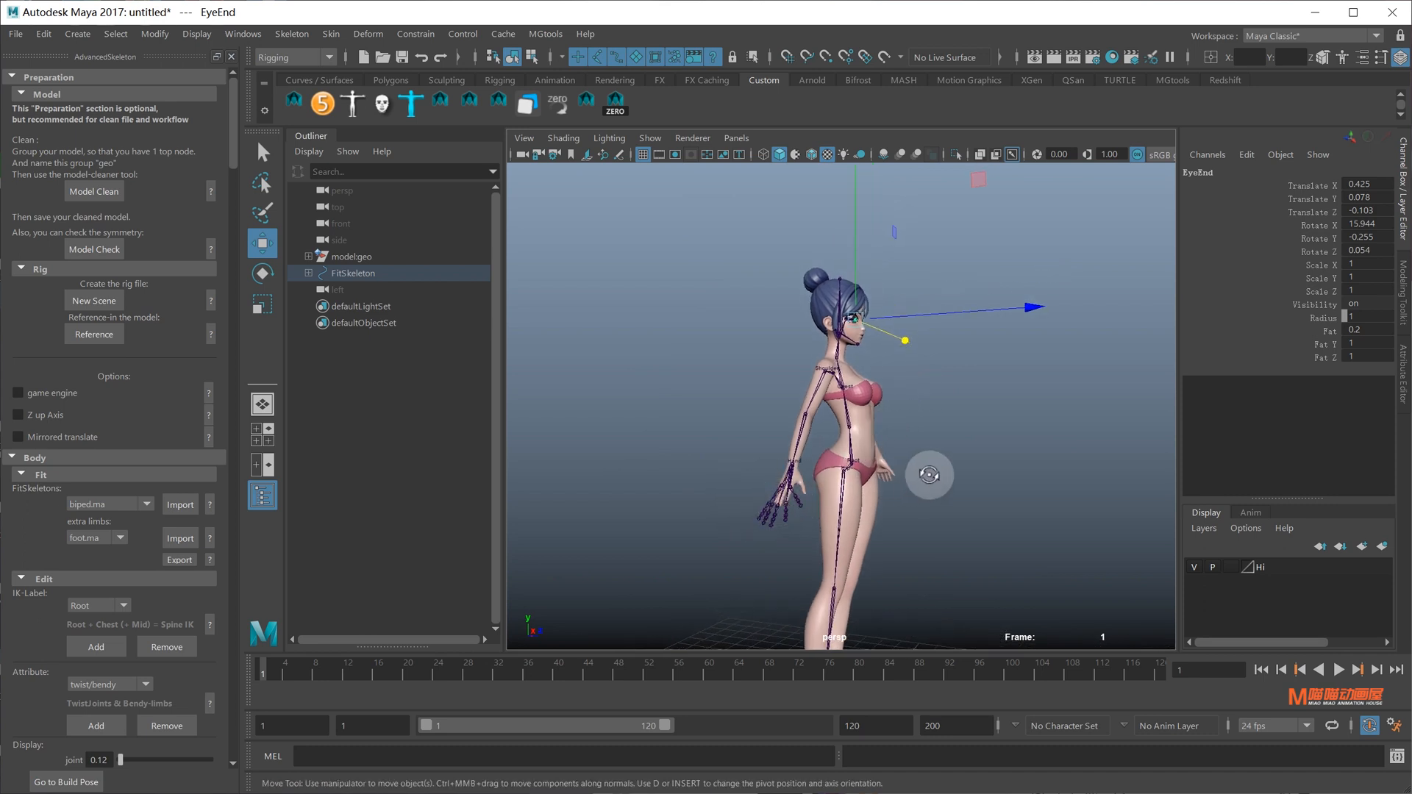
{"action": "left_click_drag", "start_coordinate": [929, 474], "coordinate": [842, 470], "text": "alt"}
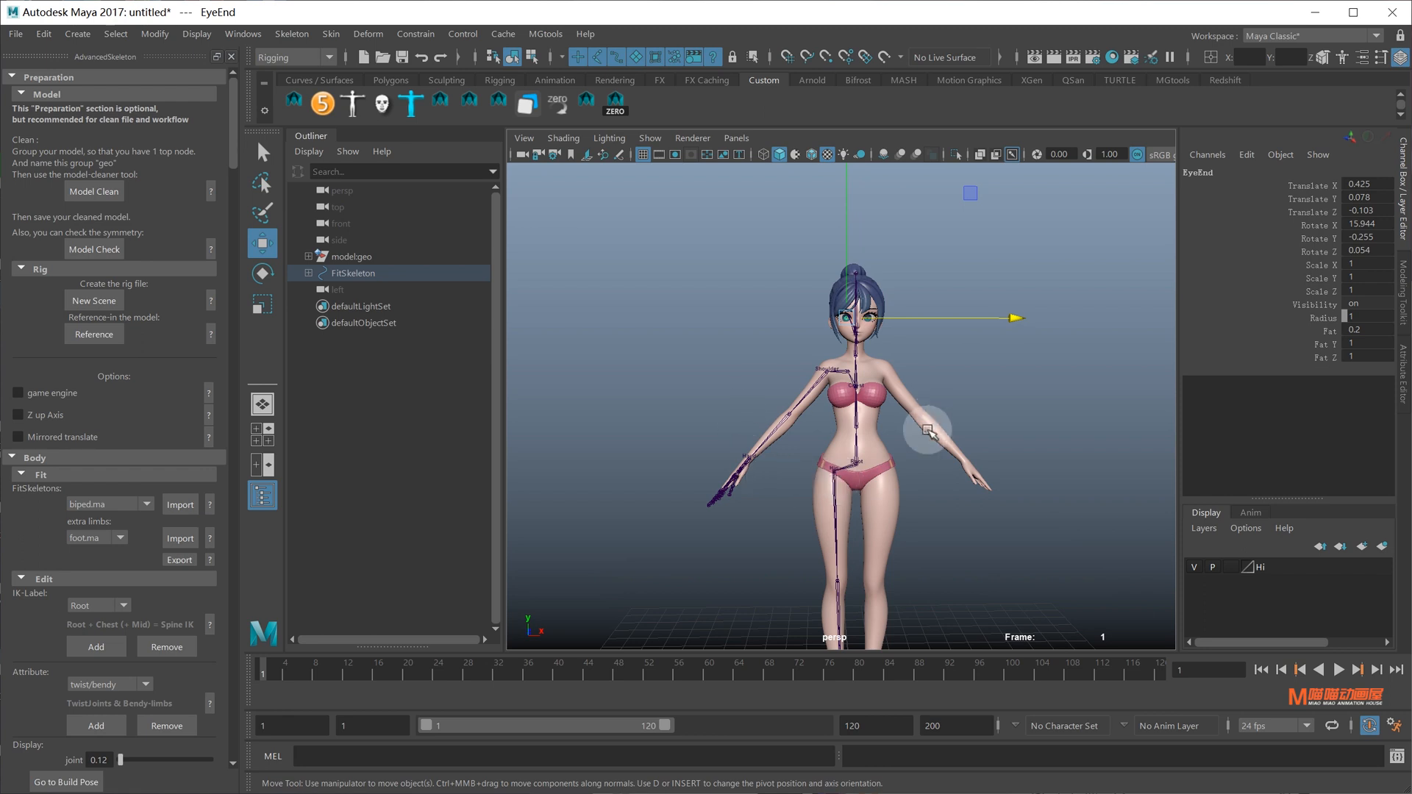
{"action": "key", "text": "space"}
{"action": "left_click", "coordinate": [866, 450]}
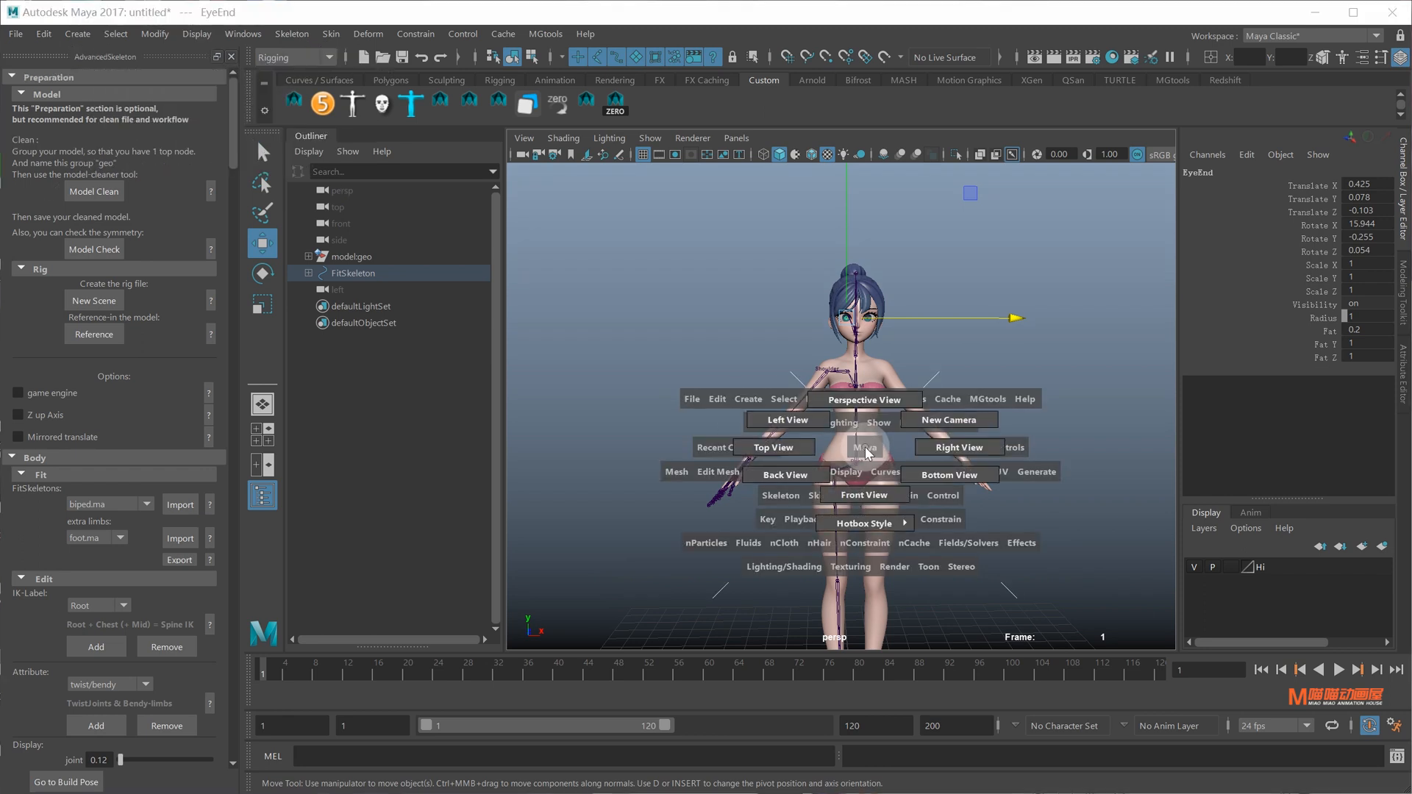
In the top view, move the Cup joint chain into the palm
{"action": "left_click_drag", "start_coordinate": [810, 461], "coordinate": [776, 449]}
{"action": "scroll", "coordinate": [736, 411], "scroll_direction": "up", "scroll_amount": 6}
{"action": "middle_click_drag", "start_coordinate": [730, 410], "coordinate": [928, 403], "text": "alt"}
{"action": "scroll", "coordinate": [809, 426], "scroll_direction": "up", "scroll_amount": 5}
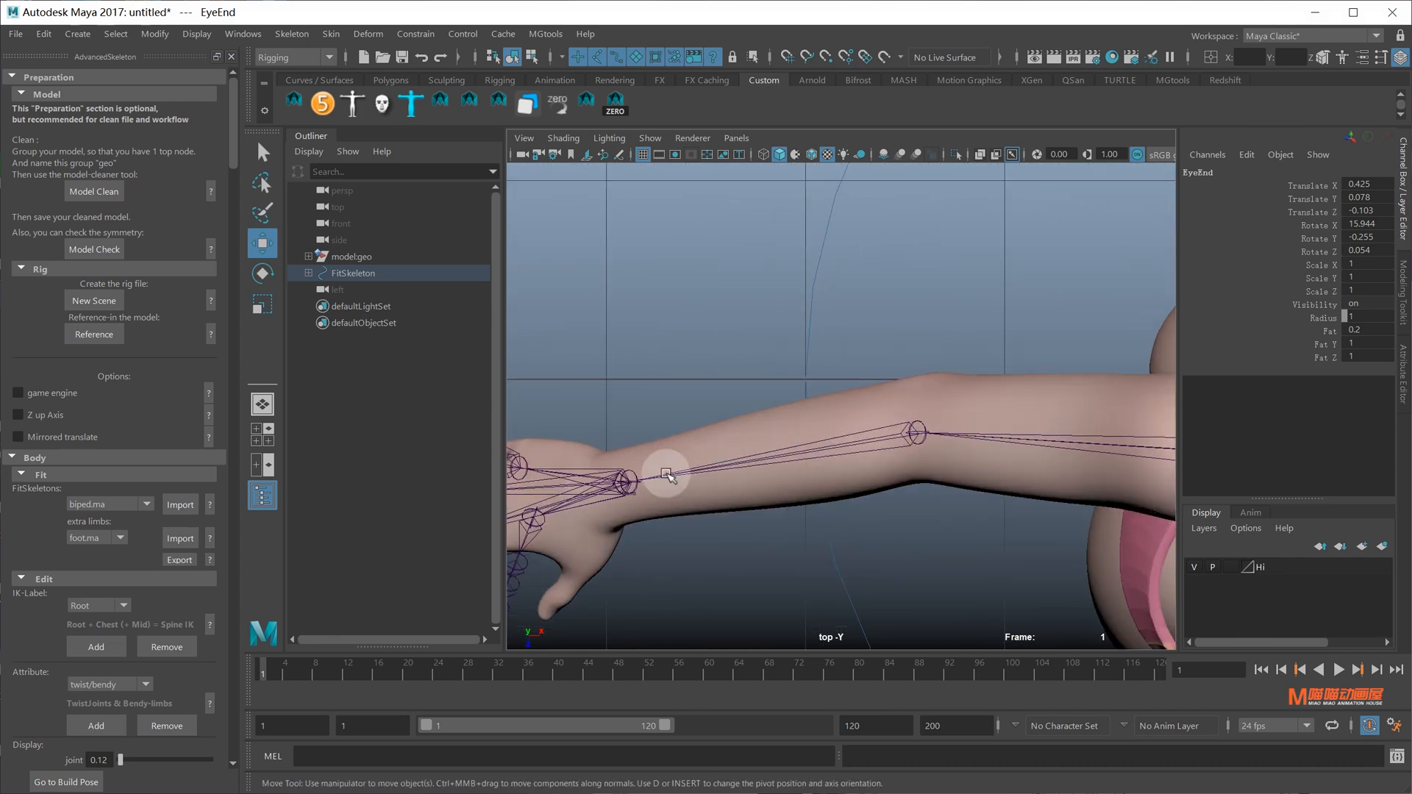
{"action": "middle_click_drag", "start_coordinate": [665, 473], "coordinate": [787, 412], "text": "alt"}
{"action": "scroll", "coordinate": [904, 415], "scroll_direction": "up", "scroll_amount": 3}
{"action": "left_click", "coordinate": [927, 422]}
{"action": "key", "text": "w"}
{"action": "left_click_drag", "start_coordinate": [886, 412], "coordinate": [750, 413]}
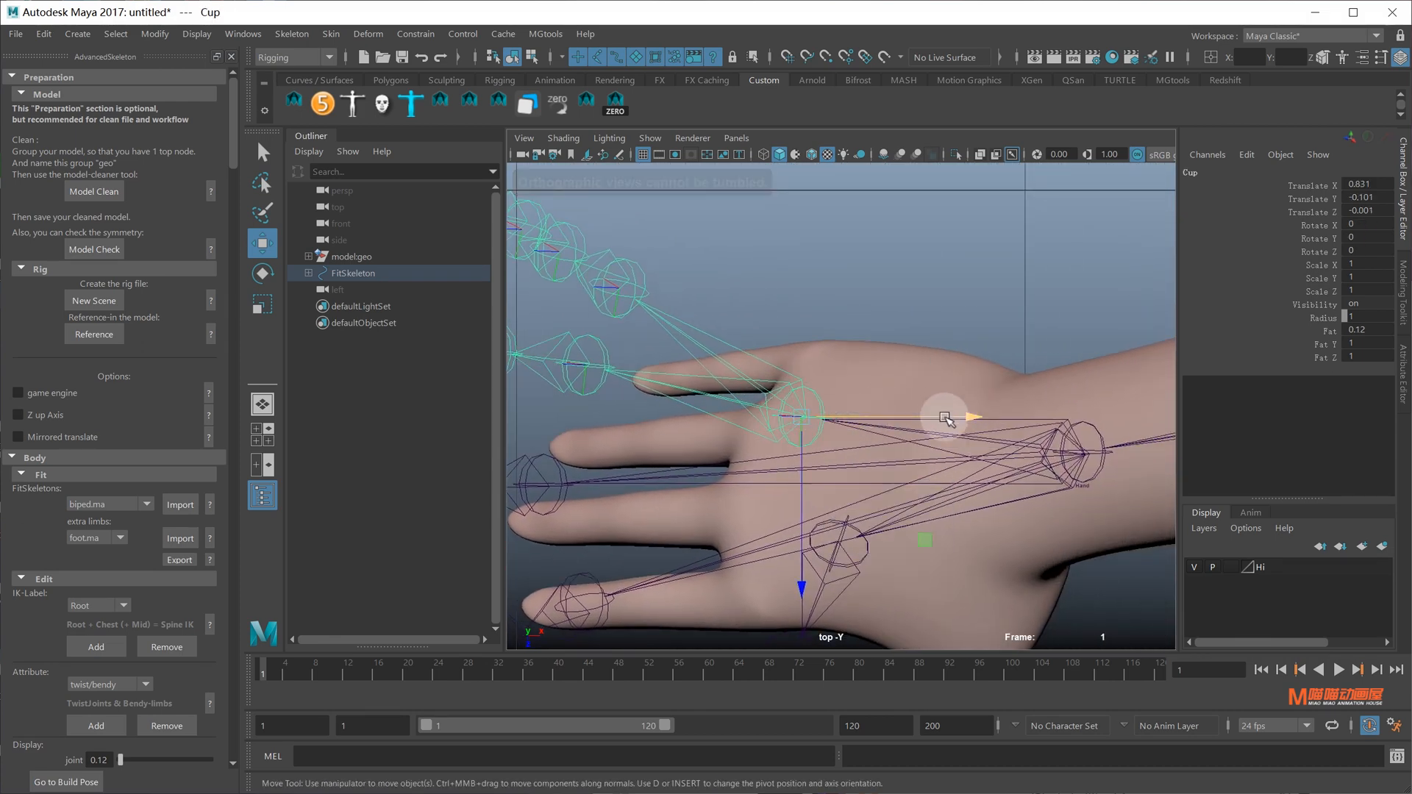
{"action": "left_click_drag", "start_coordinate": [945, 417], "coordinate": [1155, 414]}
Turn on Wireframe on Shaded and move ThumbFinger1 and ThumbFinger2 inside the thumb
{"action": "middle_click_drag", "start_coordinate": [843, 306], "coordinate": [939, 199], "text": "alt"}
{"action": "left_click", "coordinate": [812, 153]}
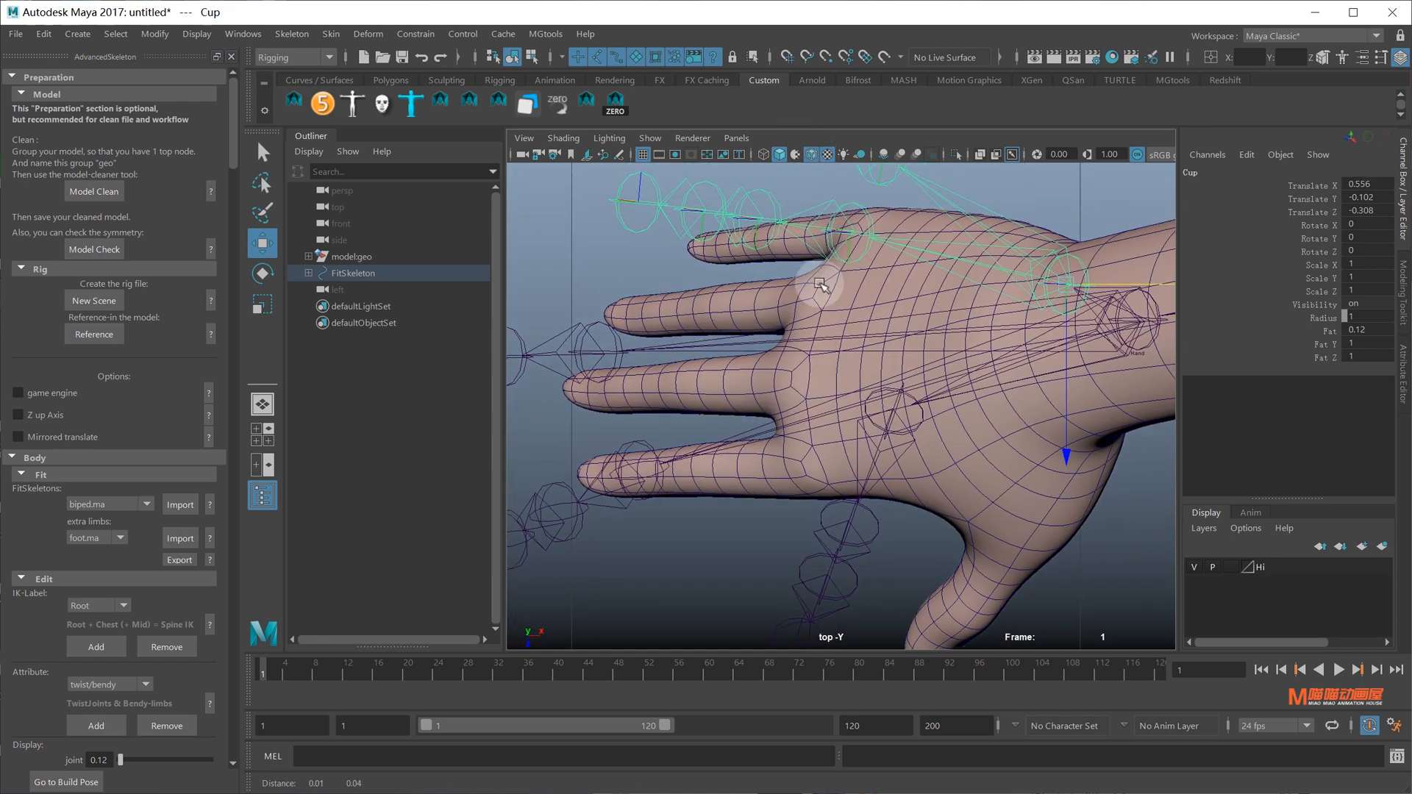
{"action": "middle_click_drag", "start_coordinate": [827, 290], "coordinate": [930, 426], "text": "alt"}
{"action": "left_click", "coordinate": [894, 368]}
{"action": "middle_click_drag", "start_coordinate": [894, 370], "coordinate": [860, 375], "text": "alt"}
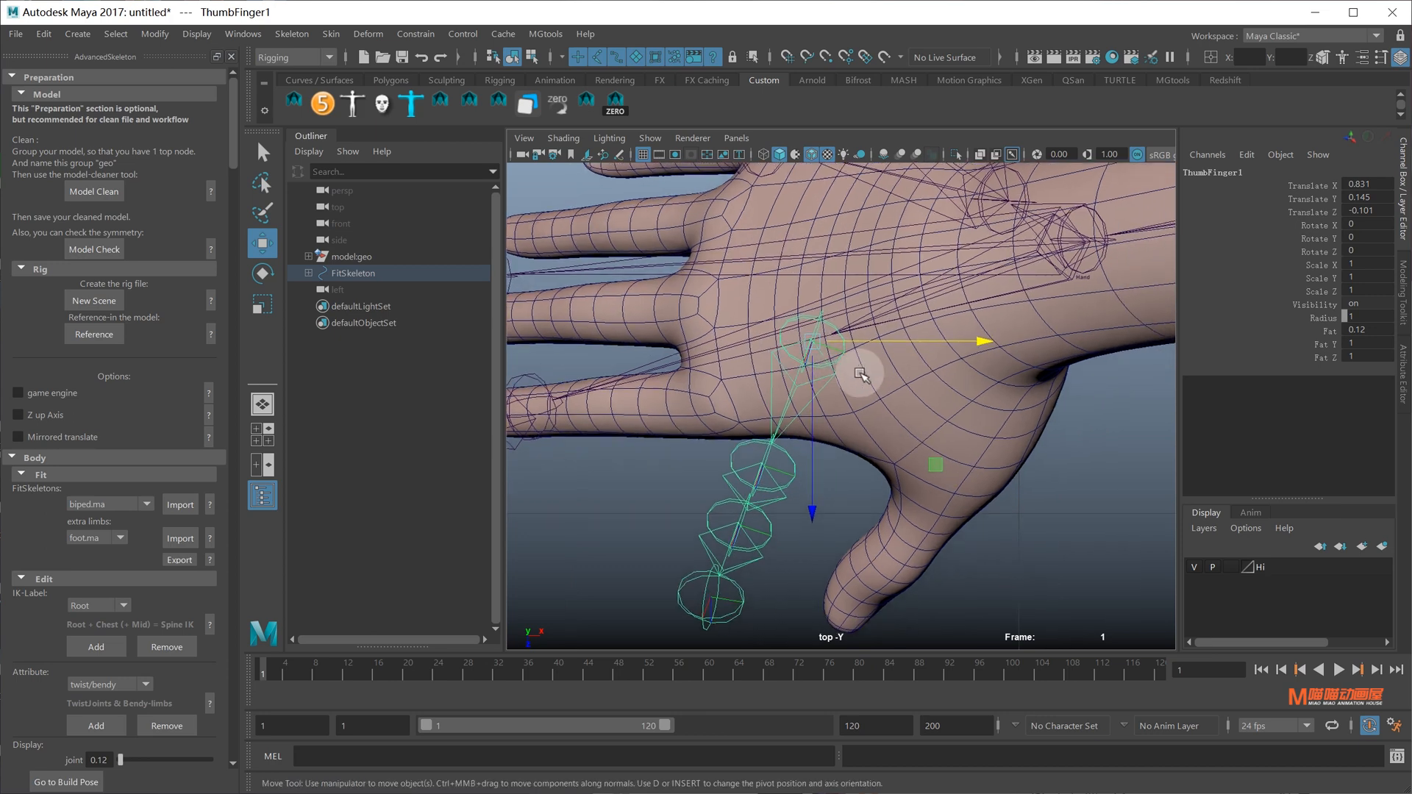
{"action": "middle_click_drag", "start_coordinate": [935, 464], "coordinate": [1039, 405]}
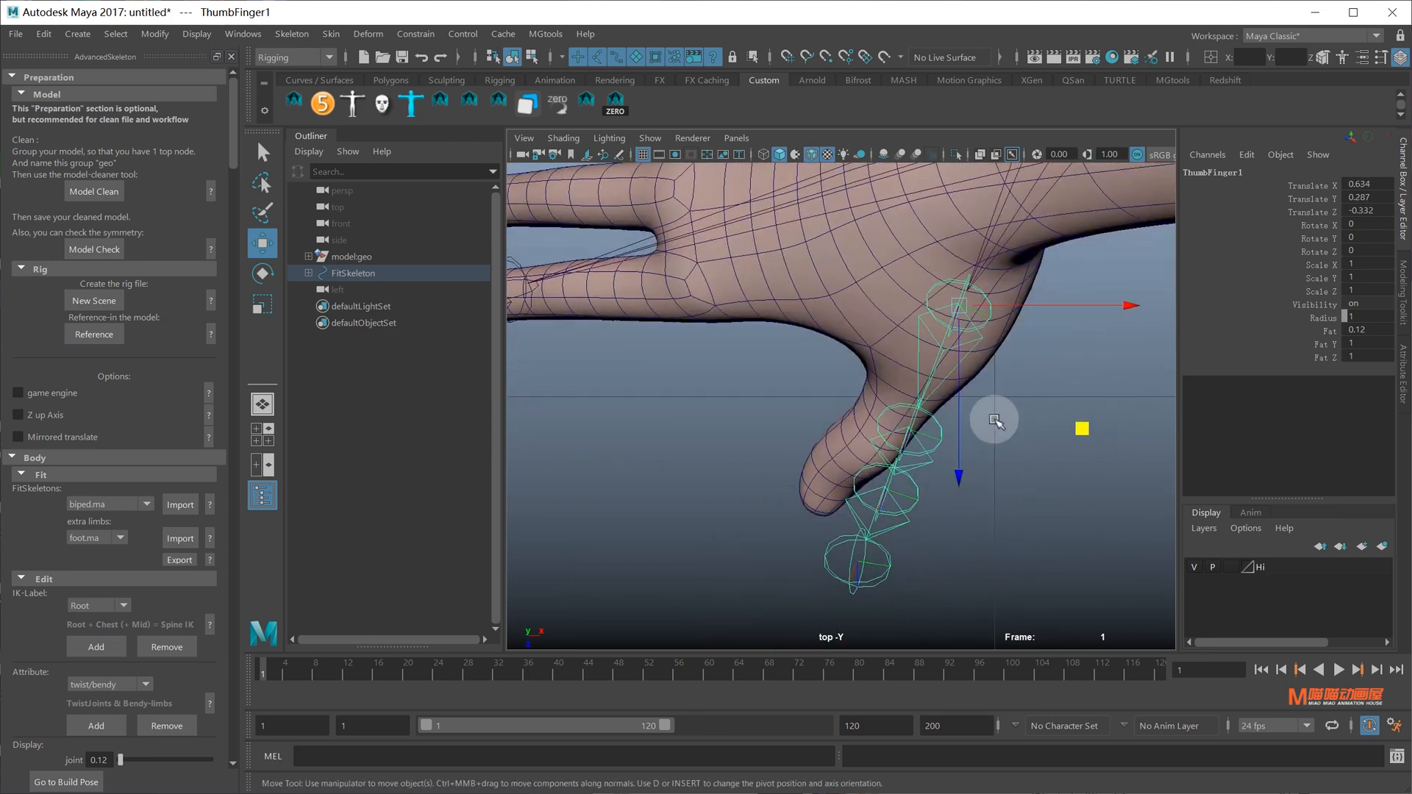
{"action": "middle_click_drag", "start_coordinate": [980, 315], "coordinate": [974, 316]}
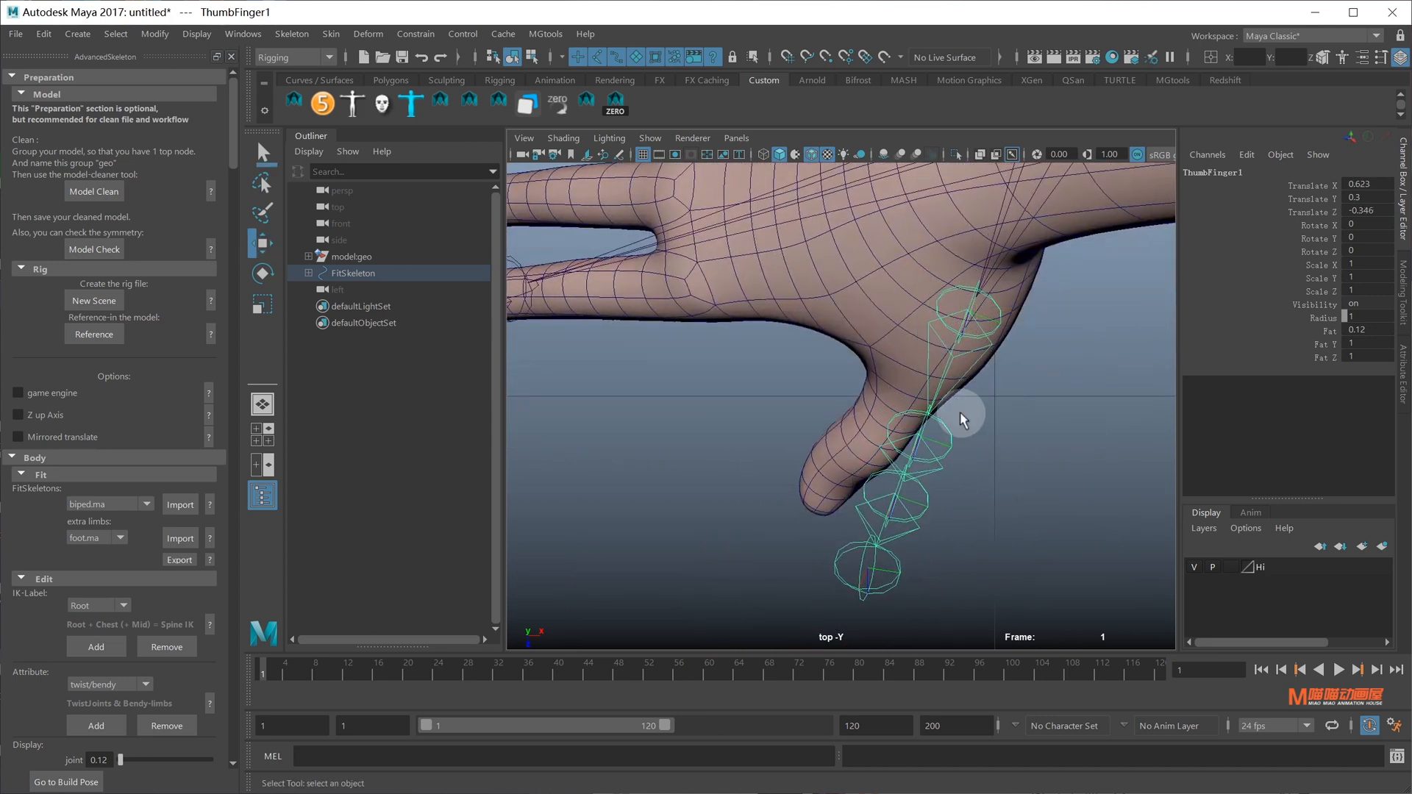
{"action": "middle_click_drag", "start_coordinate": [964, 505], "coordinate": [1034, 504]}
Move the index joints into the index finger and rotate IndexFinger1 in world axes to follow it
{"action": "middle_click_drag", "start_coordinate": [728, 166], "coordinate": [840, 339], "text": "alt"}
{"action": "left_click", "coordinate": [622, 480]}
{"action": "left_click", "coordinate": [675, 459], "text": "alt"}
{"action": "middle_click_drag", "start_coordinate": [676, 458], "coordinate": [691, 426], "text": "alt"}
{"action": "left_click_drag", "start_coordinate": [782, 439], "coordinate": [956, 432]}
{"action": "middle_click_drag", "start_coordinate": [861, 434], "coordinate": [841, 334], "text": "alt"}
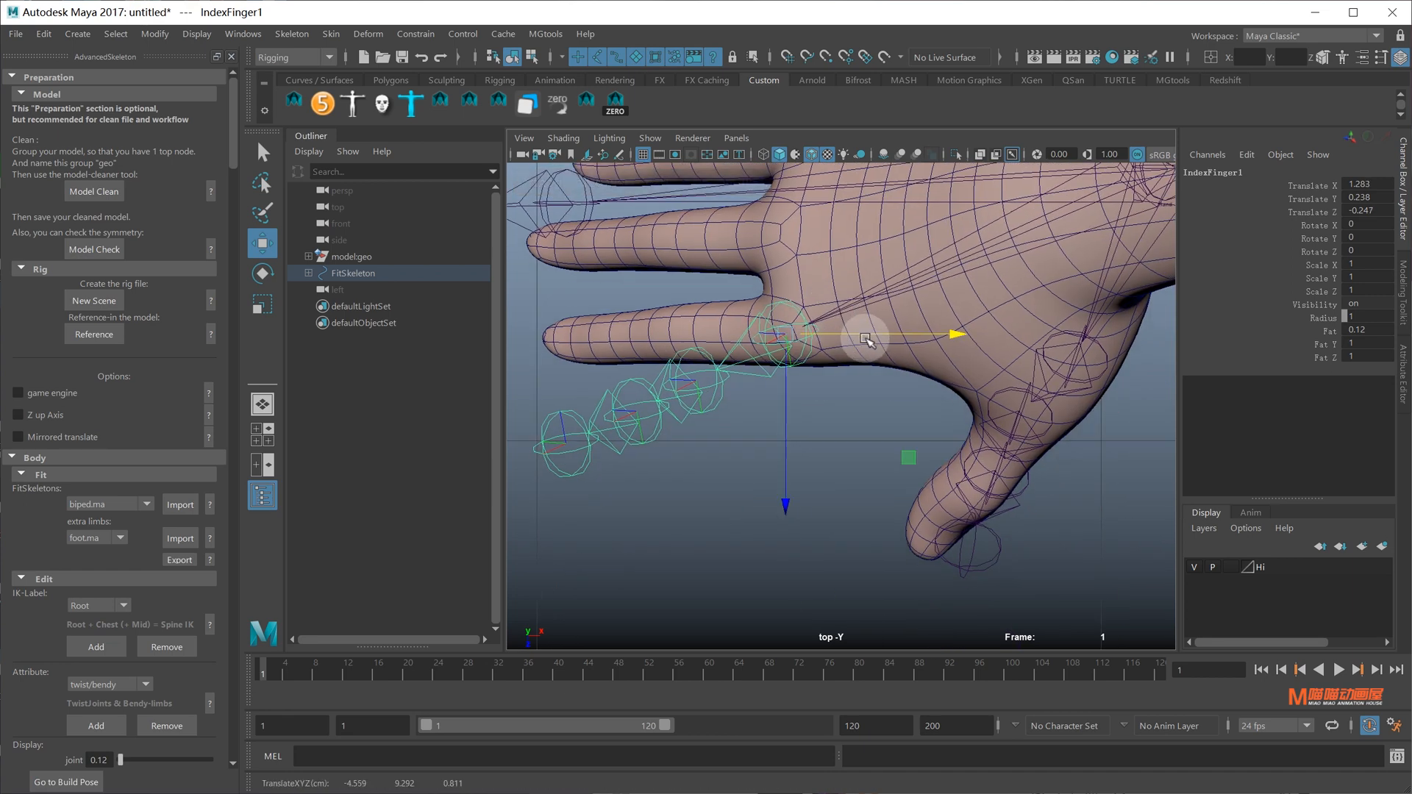
{"action": "key", "text": "e"}
{"action": "left_click_drag", "start_coordinate": [835, 398], "coordinate": [717, 387]}
{"action": "left_click_drag", "start_coordinate": [872, 473], "coordinate": [798, 480]}
Nudge IndexFinger1 along its axis and move MiddleFinger1 along the middle finger
{"action": "key", "text": "w"}
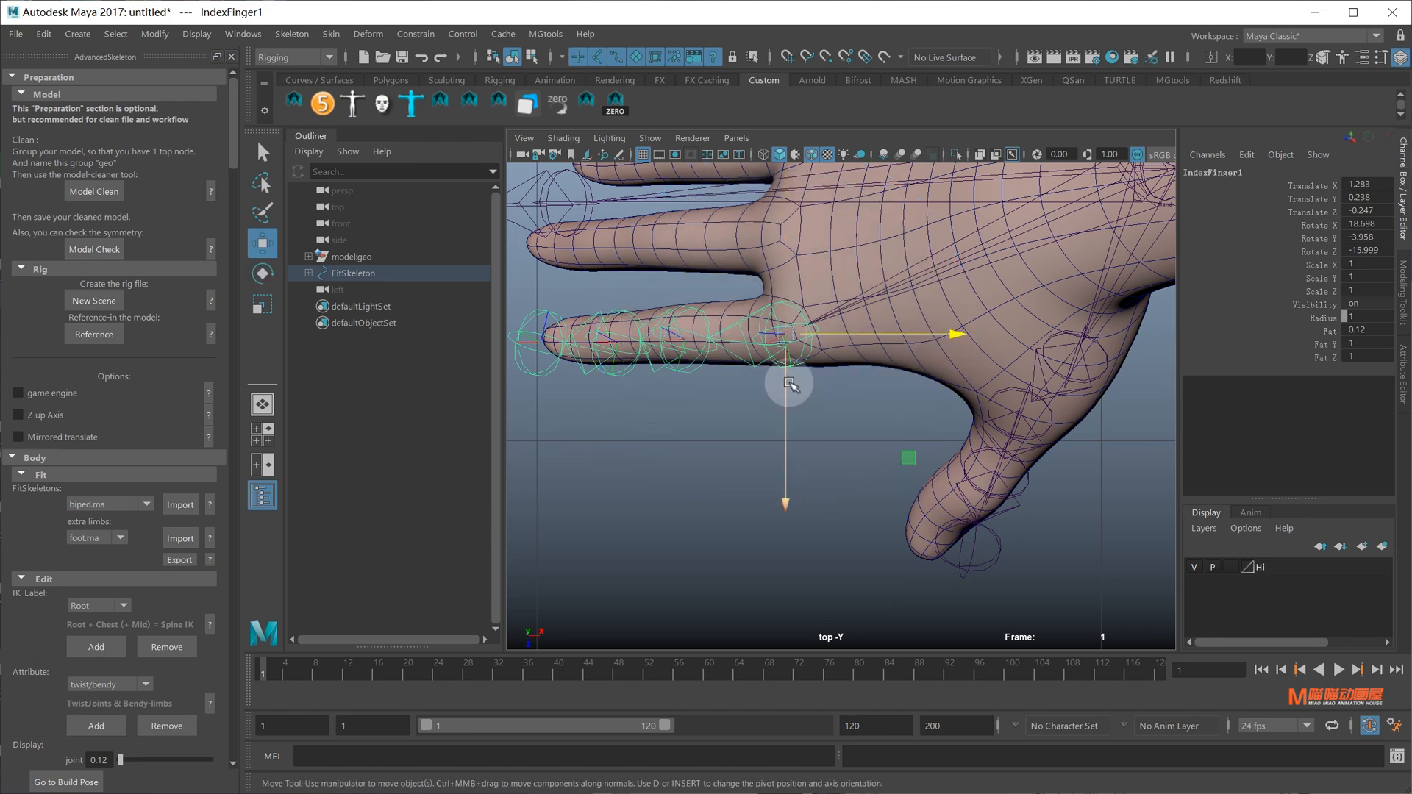
{"action": "left_click_drag", "start_coordinate": [788, 385], "coordinate": [790, 430]}
{"action": "key", "text": "e"}
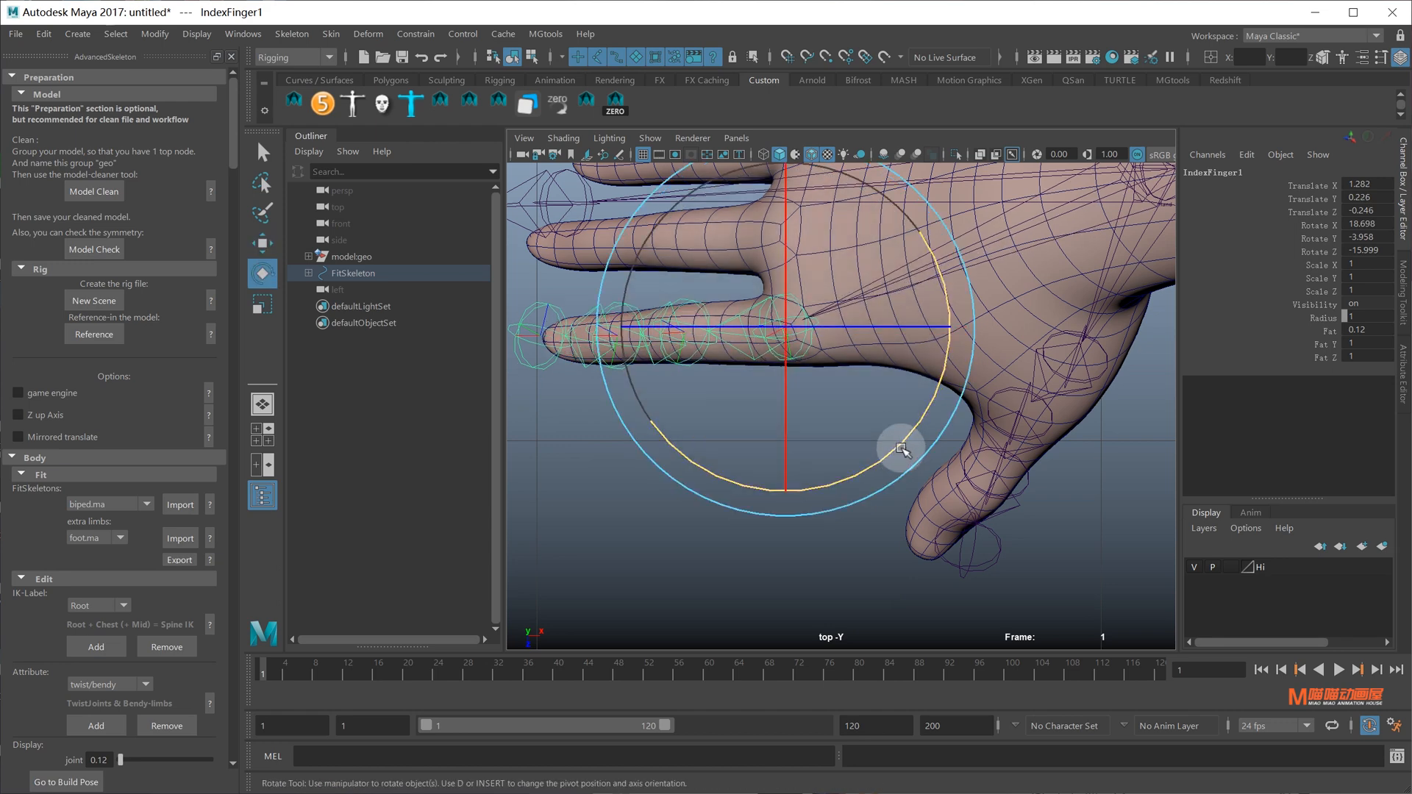
{"action": "middle_click_drag", "start_coordinate": [807, 292], "coordinate": [837, 360], "text": "alt"}
{"action": "middle_click_drag", "start_coordinate": [824, 341], "coordinate": [821, 417], "text": "alt"}
{"action": "key", "text": "q"}
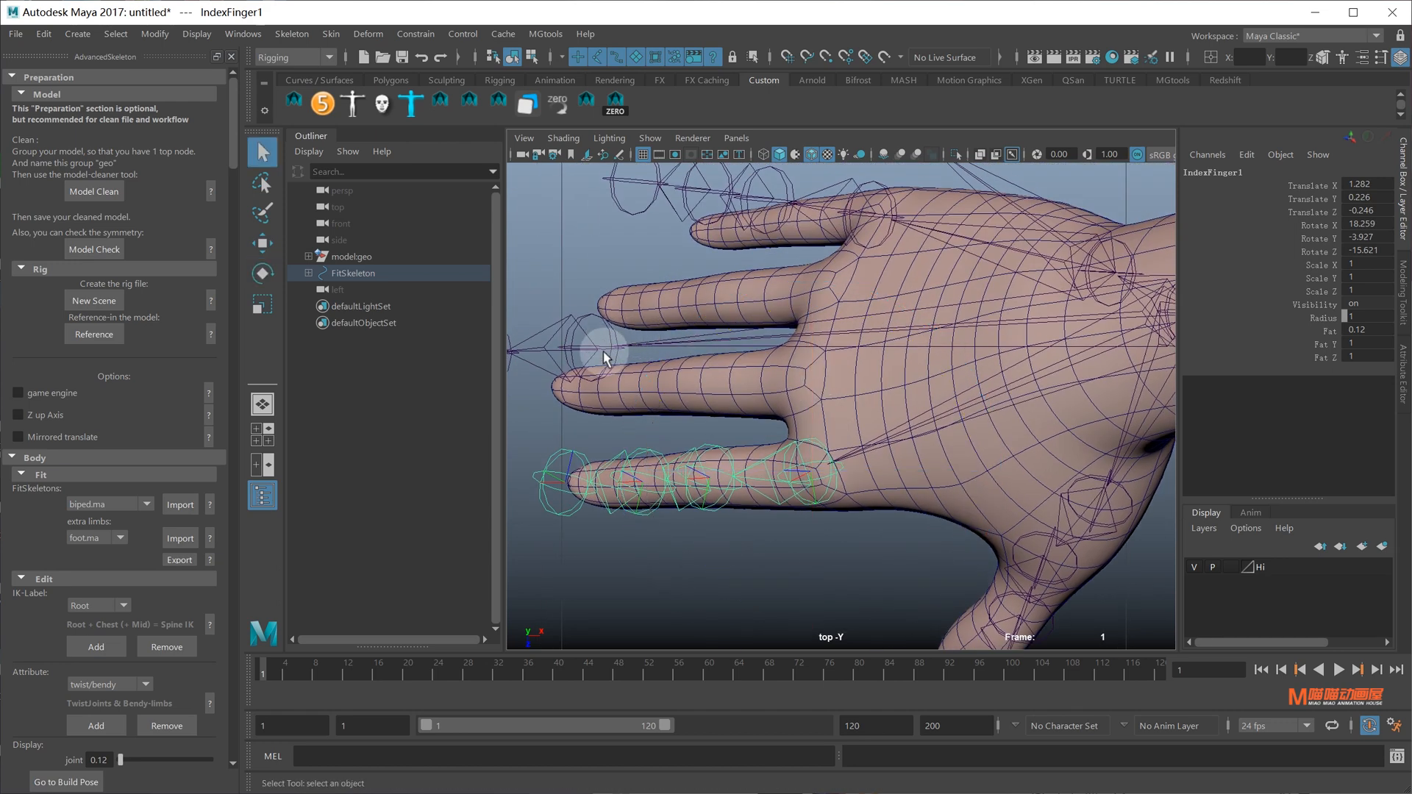
{"action": "left_click", "coordinate": [611, 348]}
{"action": "middle_click_drag", "start_coordinate": [613, 353], "coordinate": [622, 353], "text": "alt"}
{"action": "key", "text": "w"}
{"action": "left_click_drag", "start_coordinate": [615, 354], "coordinate": [818, 437]}
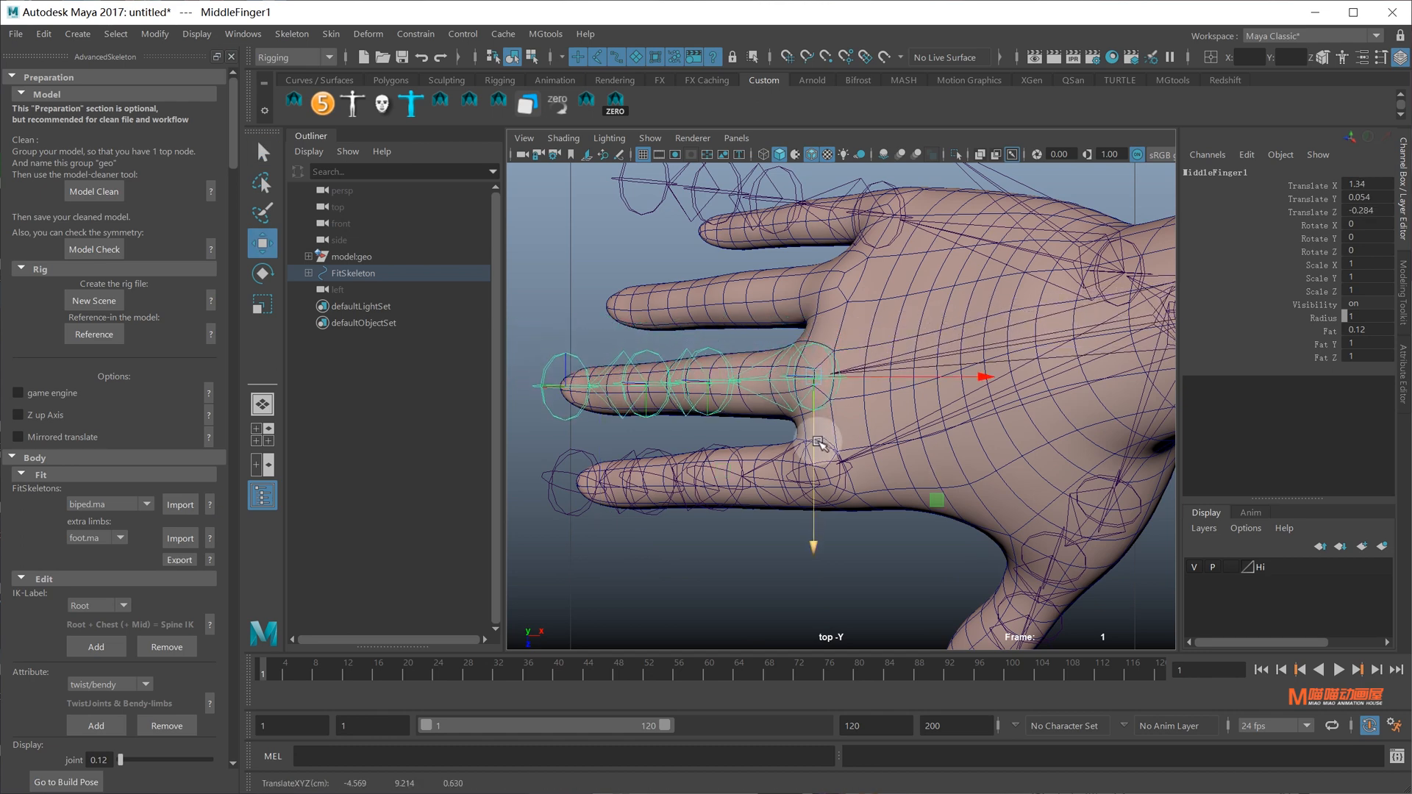
Move the RingFinger joints onto the ring finger and rotate the chain along it
{"action": "middle_click_drag", "start_coordinate": [837, 268], "coordinate": [830, 312], "text": "alt"}
{"action": "left_click", "coordinate": [936, 334]}
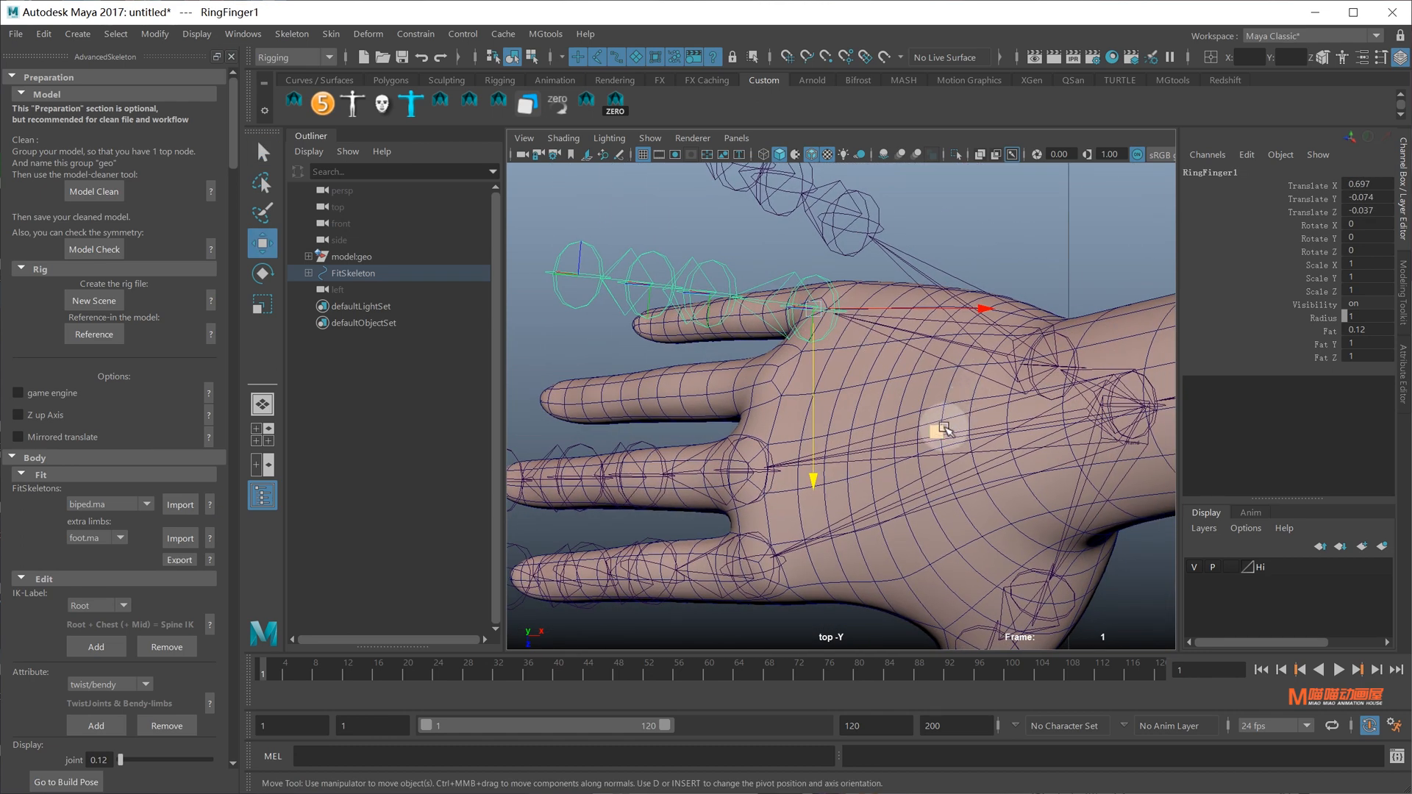
{"action": "middle_click_drag", "start_coordinate": [944, 430], "coordinate": [894, 495]}
{"action": "key", "text": "e"}
{"action": "left_click_drag", "start_coordinate": [895, 498], "coordinate": [914, 425]}
{"action": "key", "text": "w"}
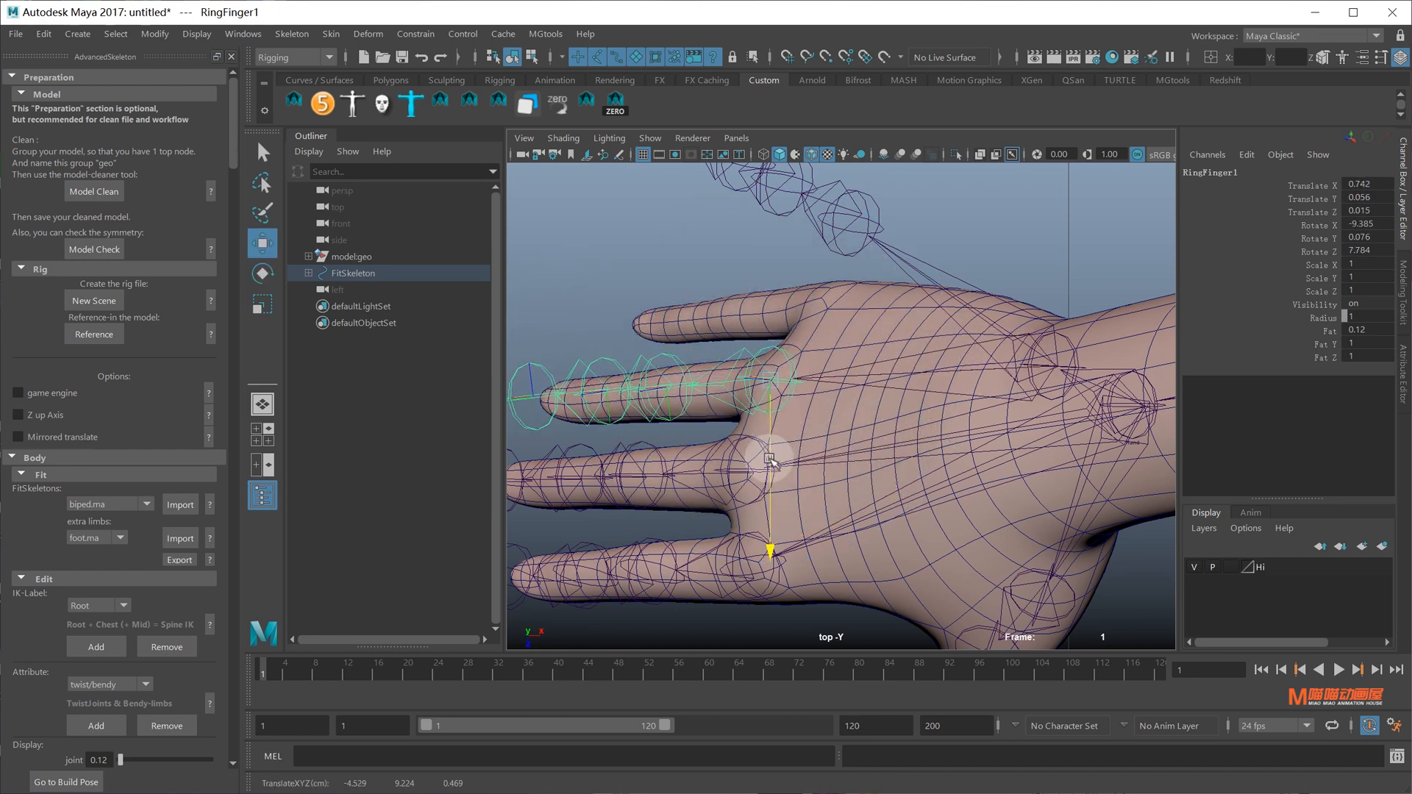
{"action": "key", "text": "e"}
{"action": "left_click_drag", "start_coordinate": [875, 478], "coordinate": [883, 498]}
{"action": "middle_click_drag", "start_coordinate": [853, 328], "coordinate": [838, 387], "text": "alt"}
Move the pinky joints onto the hand and rotate PinkyFinger1 to follow the pinky
{"action": "key", "text": "q"}
{"action": "left_click", "coordinate": [851, 293]}
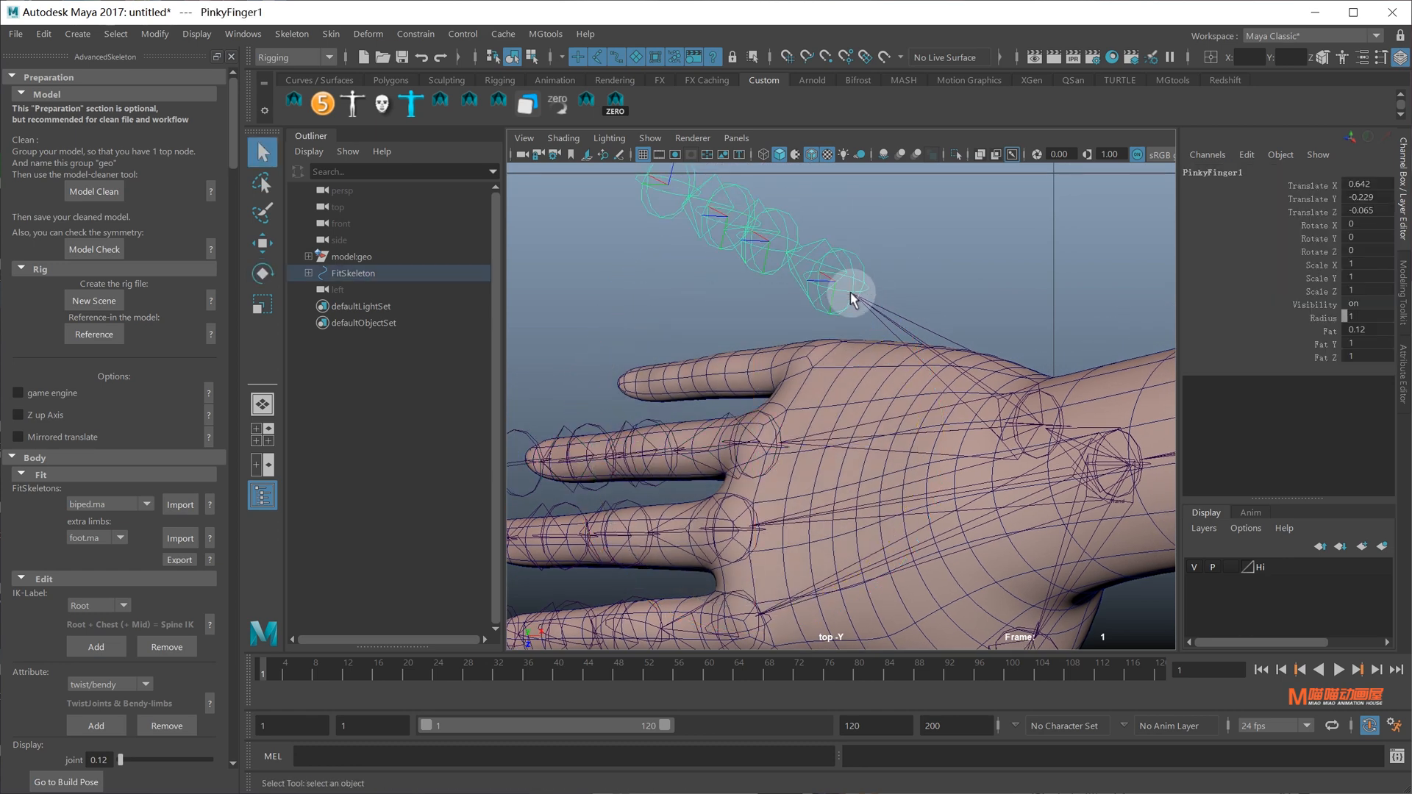
{"action": "left_click_drag", "start_coordinate": [836, 360], "coordinate": [831, 403]}
{"action": "key", "text": "e"}
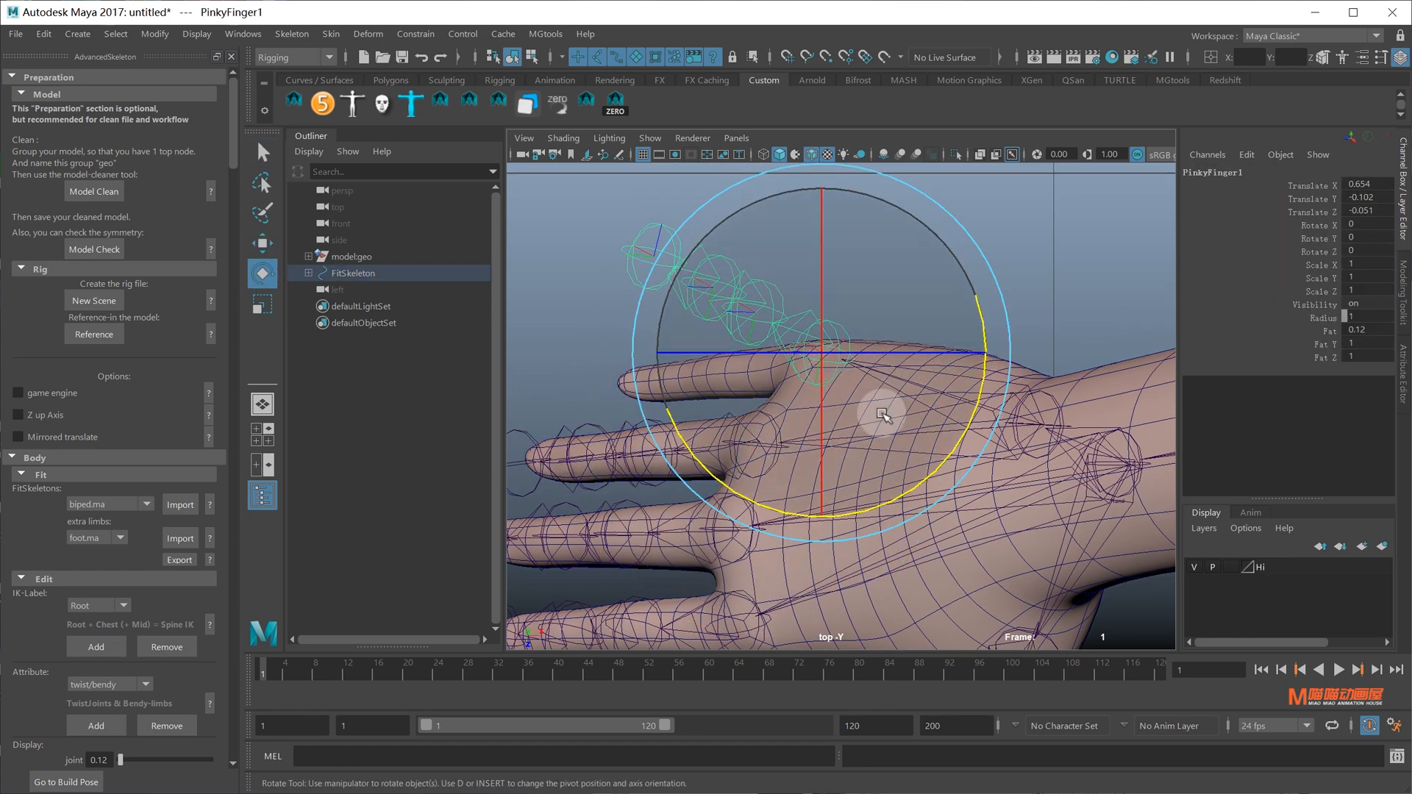
{"action": "left_click_drag", "start_coordinate": [911, 488], "coordinate": [946, 431]}
{"action": "key", "text": "w"}
{"action": "left_click_drag", "start_coordinate": [820, 419], "coordinate": [819, 424]}
Move the Cup joint up and left inside the palm
{"action": "middle_click_drag", "start_coordinate": [1025, 432], "coordinate": [985, 371], "text": "alt"}
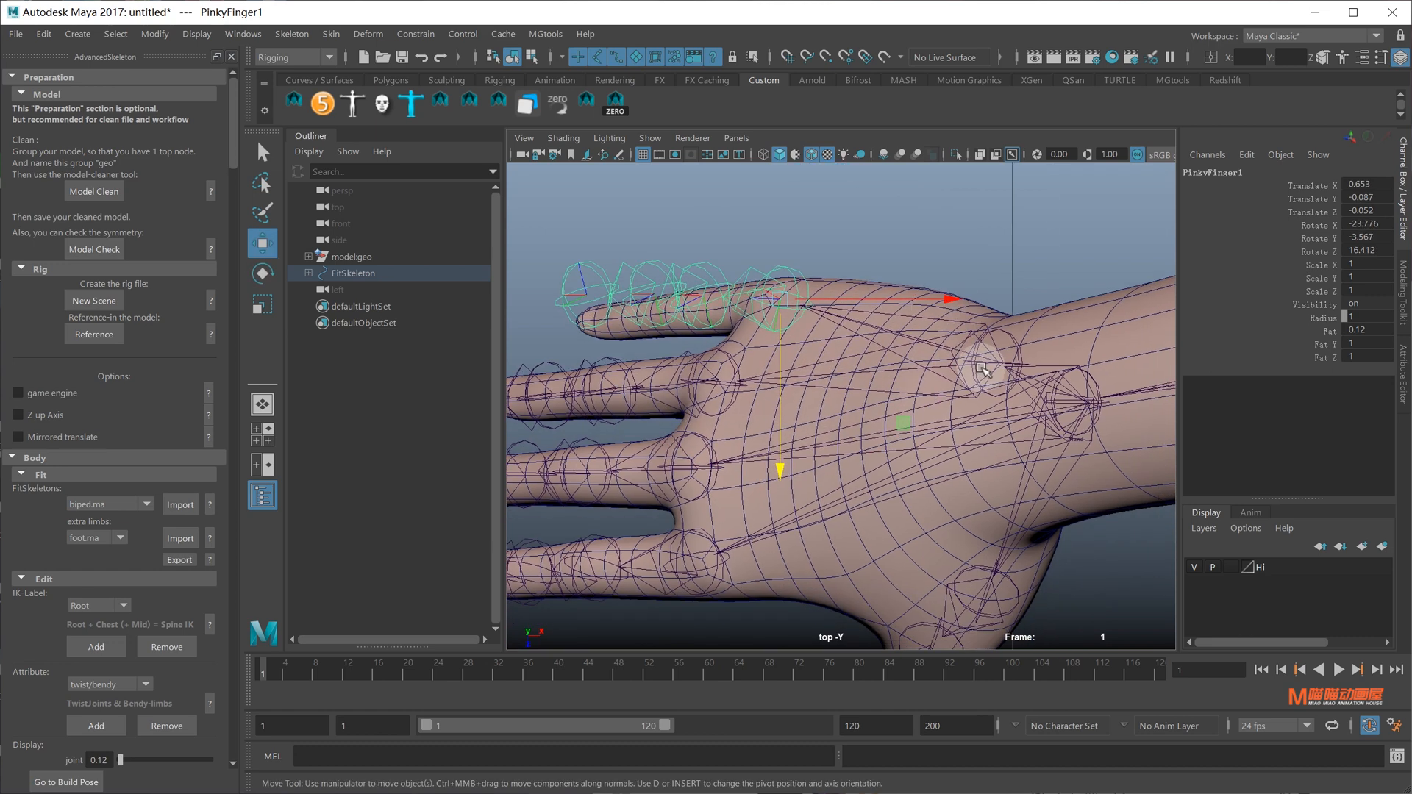
{"action": "left_click", "coordinate": [985, 369]}
{"action": "left_click", "coordinate": [999, 364]}
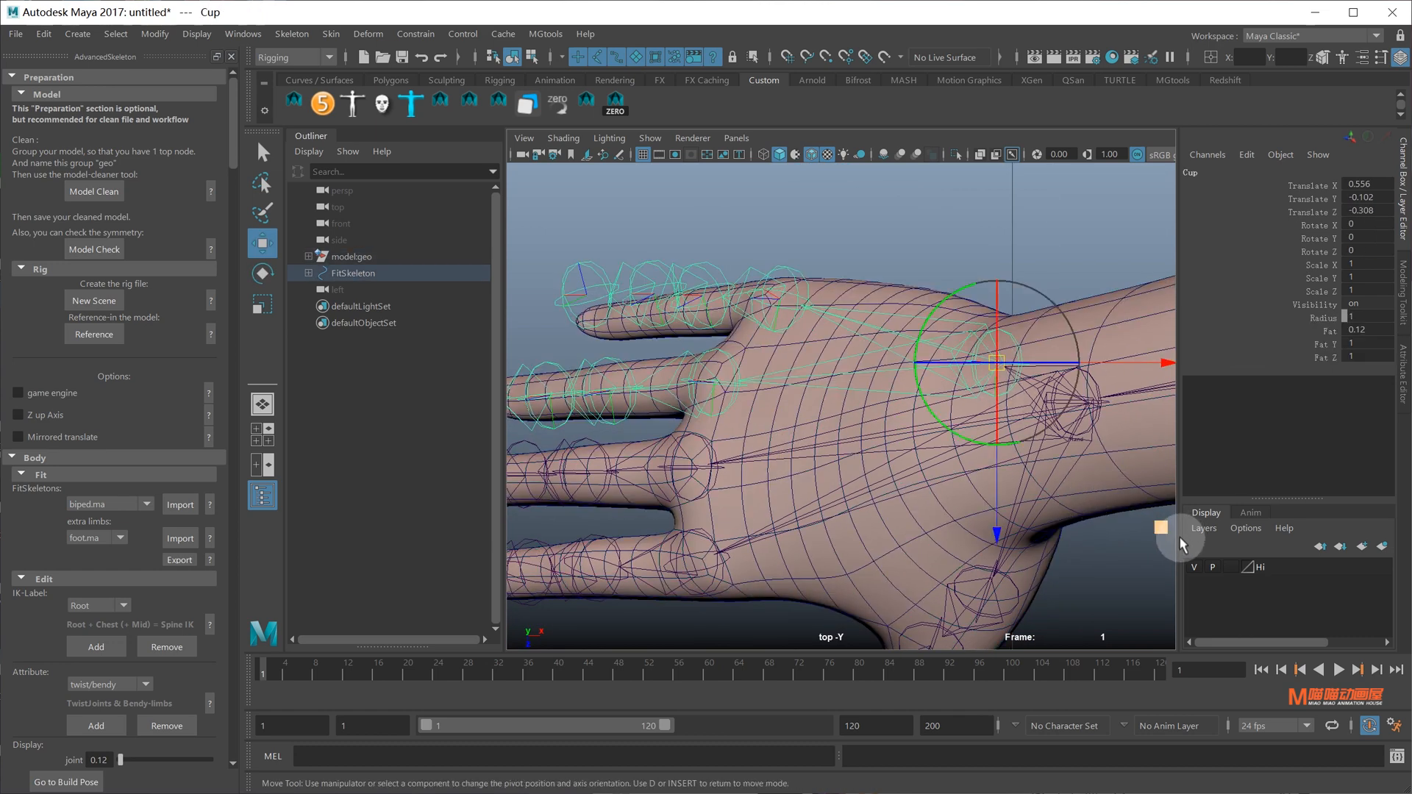
{"action": "left_click", "coordinate": [1114, 506]}
{"action": "key", "text": "ctrl+z"}
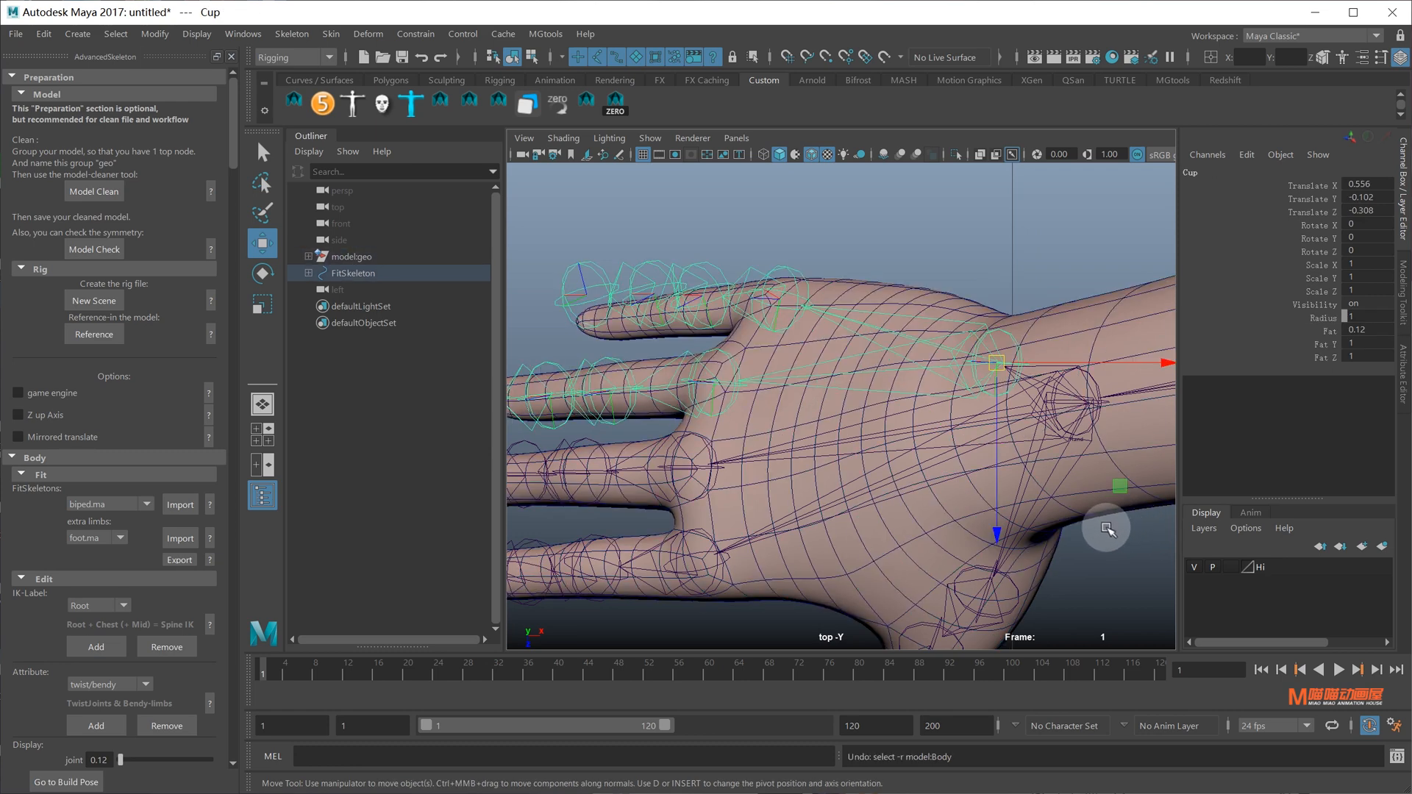
{"action": "middle_click_drag", "start_coordinate": [1158, 530], "coordinate": [971, 374]}
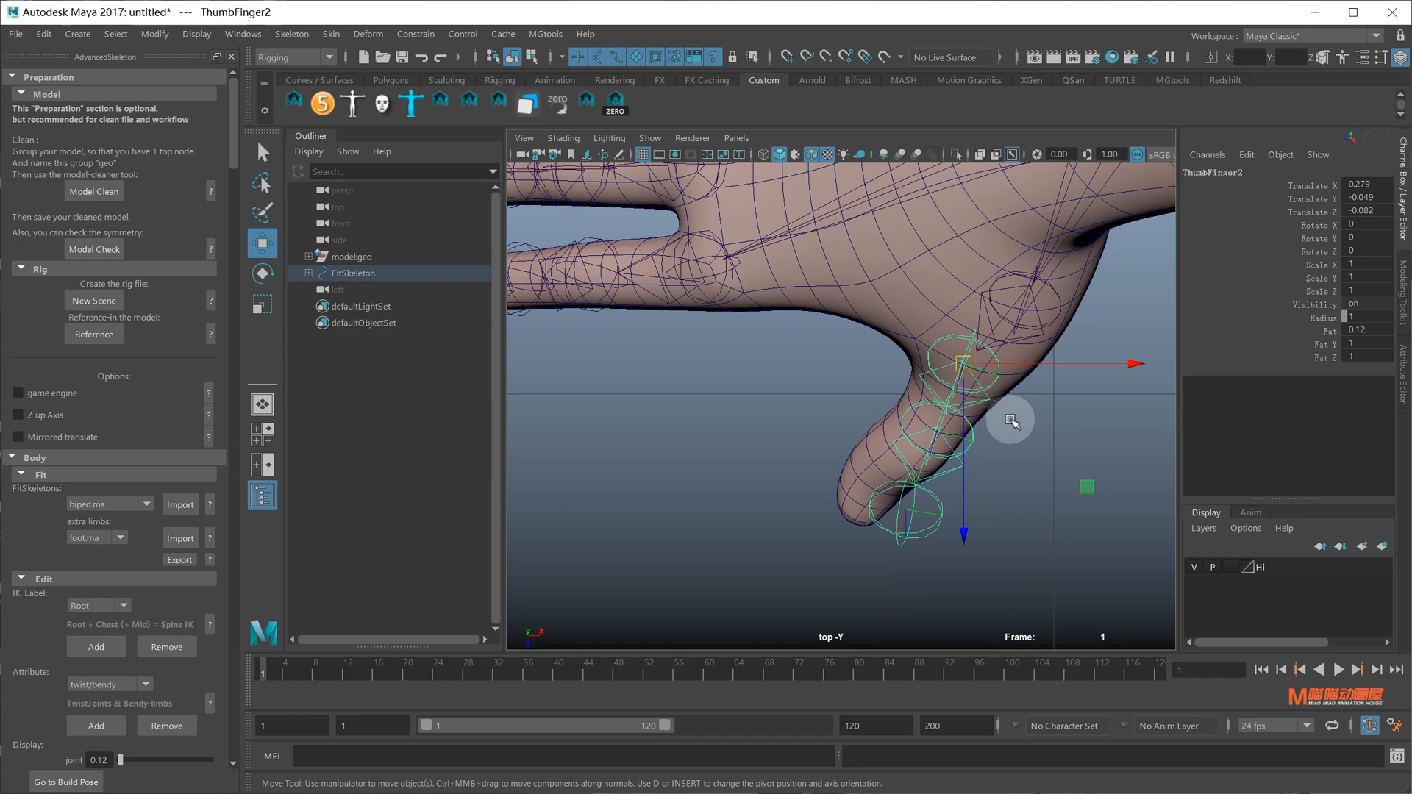
Rotate and nudge ThumbFinger2 so it bends along and centres in the thumb
{"action": "key", "text": "e"}
{"action": "left_click_drag", "start_coordinate": [997, 525], "coordinate": [993, 527]}
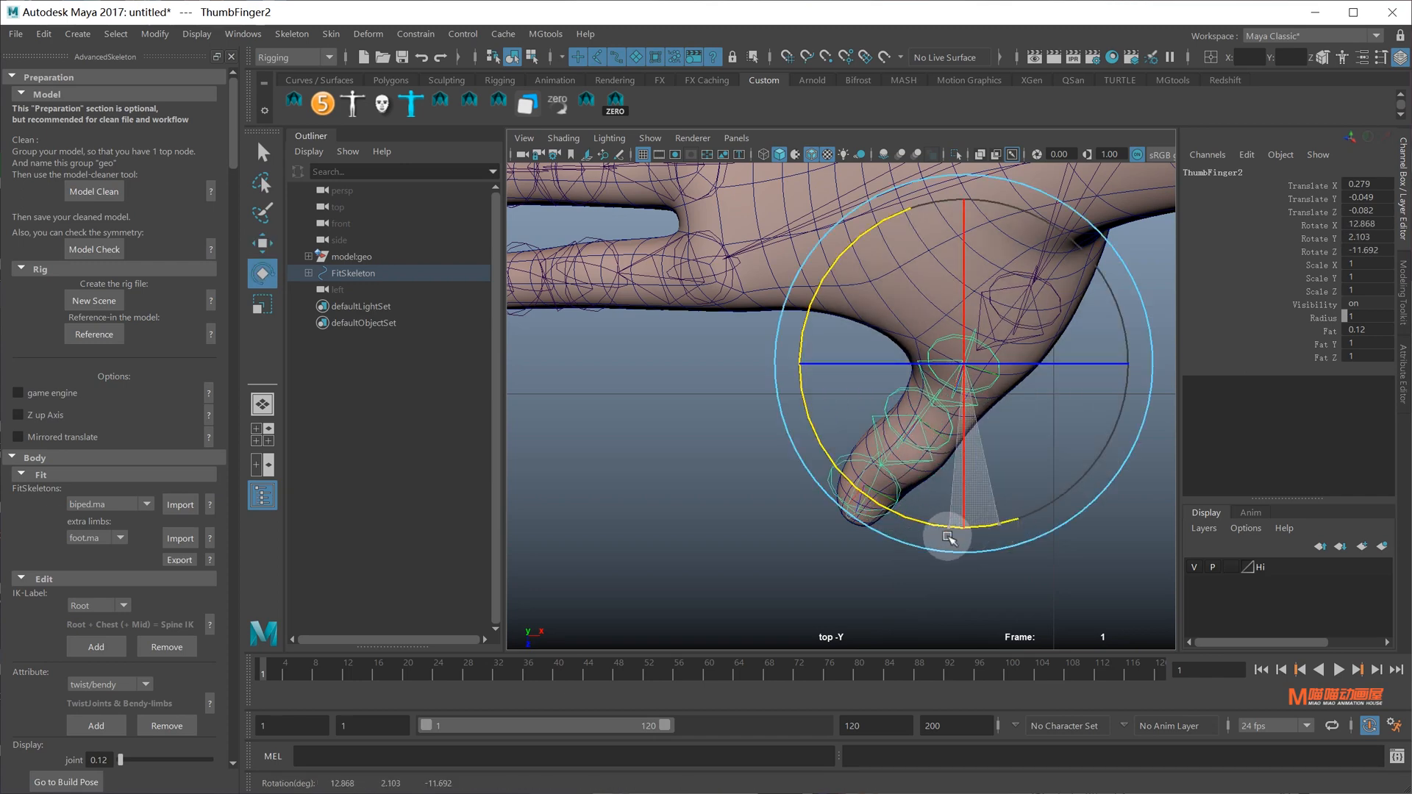
{"action": "key", "text": "w"}
{"action": "middle_click_drag", "start_coordinate": [1078, 506], "coordinate": [1089, 488]}
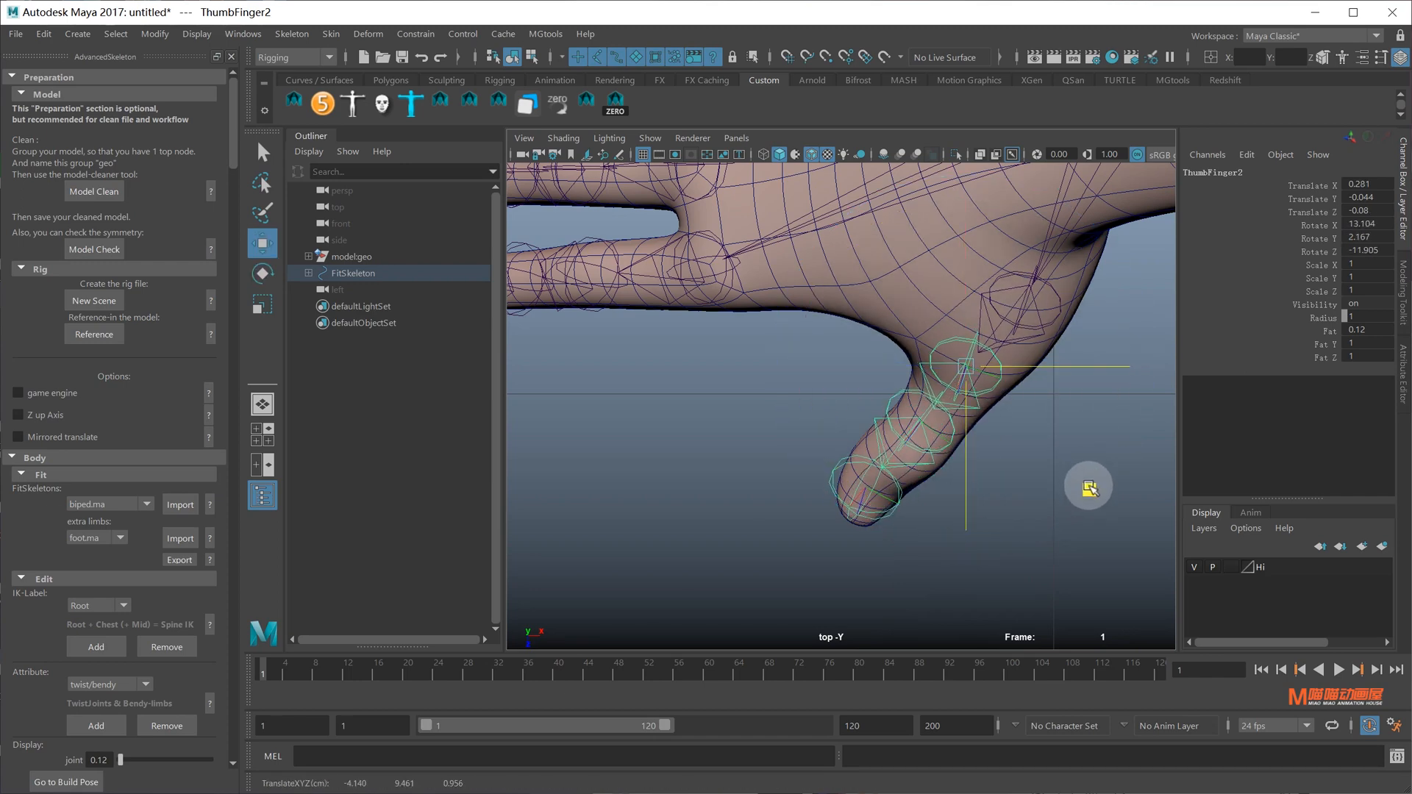
Rotate PinkyFinger1 further to -28.797, -3.432, 19.931 and return to the perspective view
{"action": "mouse_move", "coordinate": [1056, 479]}
{"action": "right_mouse_down", "text": "alt"}
{"action": "mouse_move", "coordinate": [914, 419]}
{"action": "mouse_move", "coordinate": [788, 495]}
{"action": "mouse_move", "coordinate": [980, 488]}
{"action": "mouse_move", "coordinate": [1035, 467]}
{"action": "right_mouse_up", "text": "alt"}
{"action": "middle_click_drag", "start_coordinate": [850, 340], "coordinate": [817, 383], "text": "alt"}
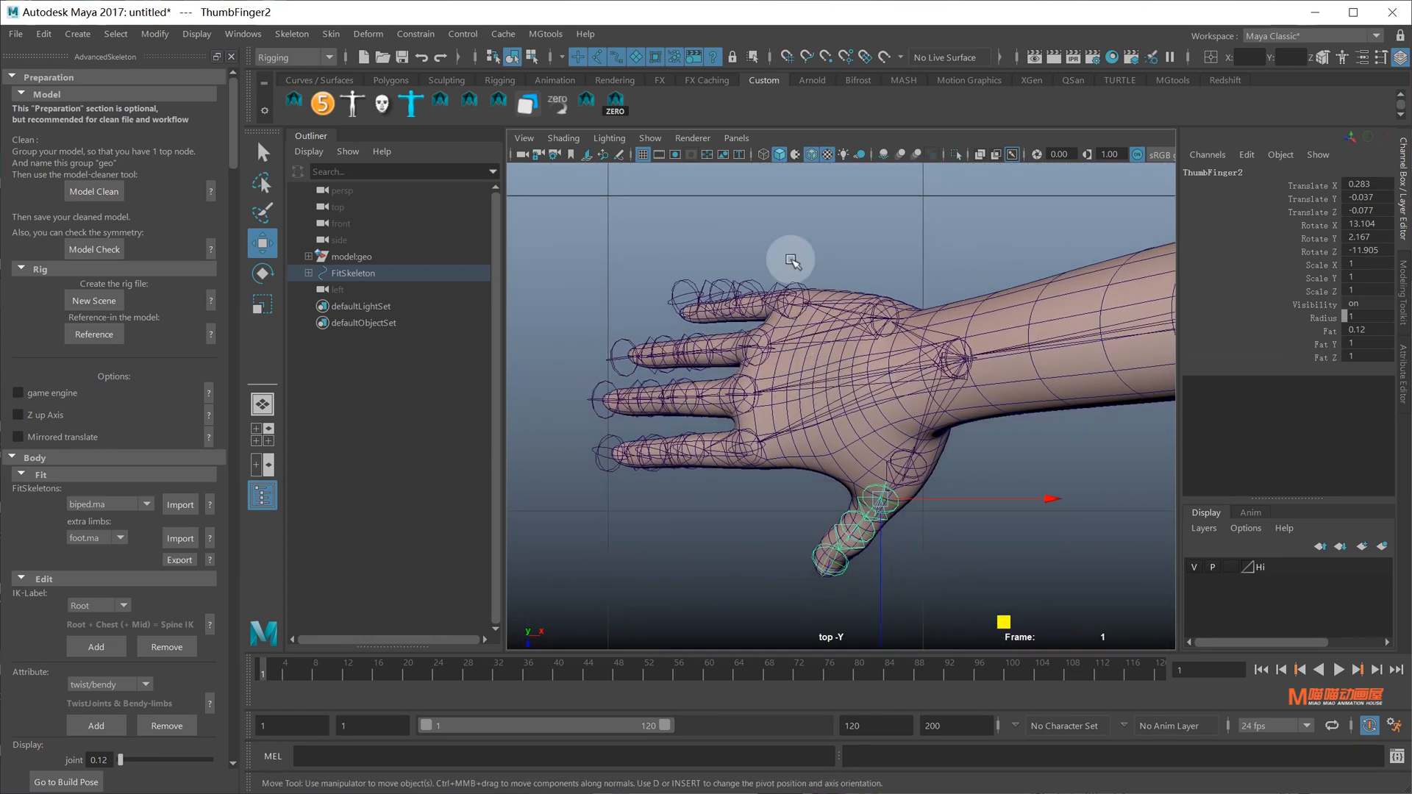
{"action": "left_click", "coordinate": [797, 295]}
{"action": "key", "text": "e"}
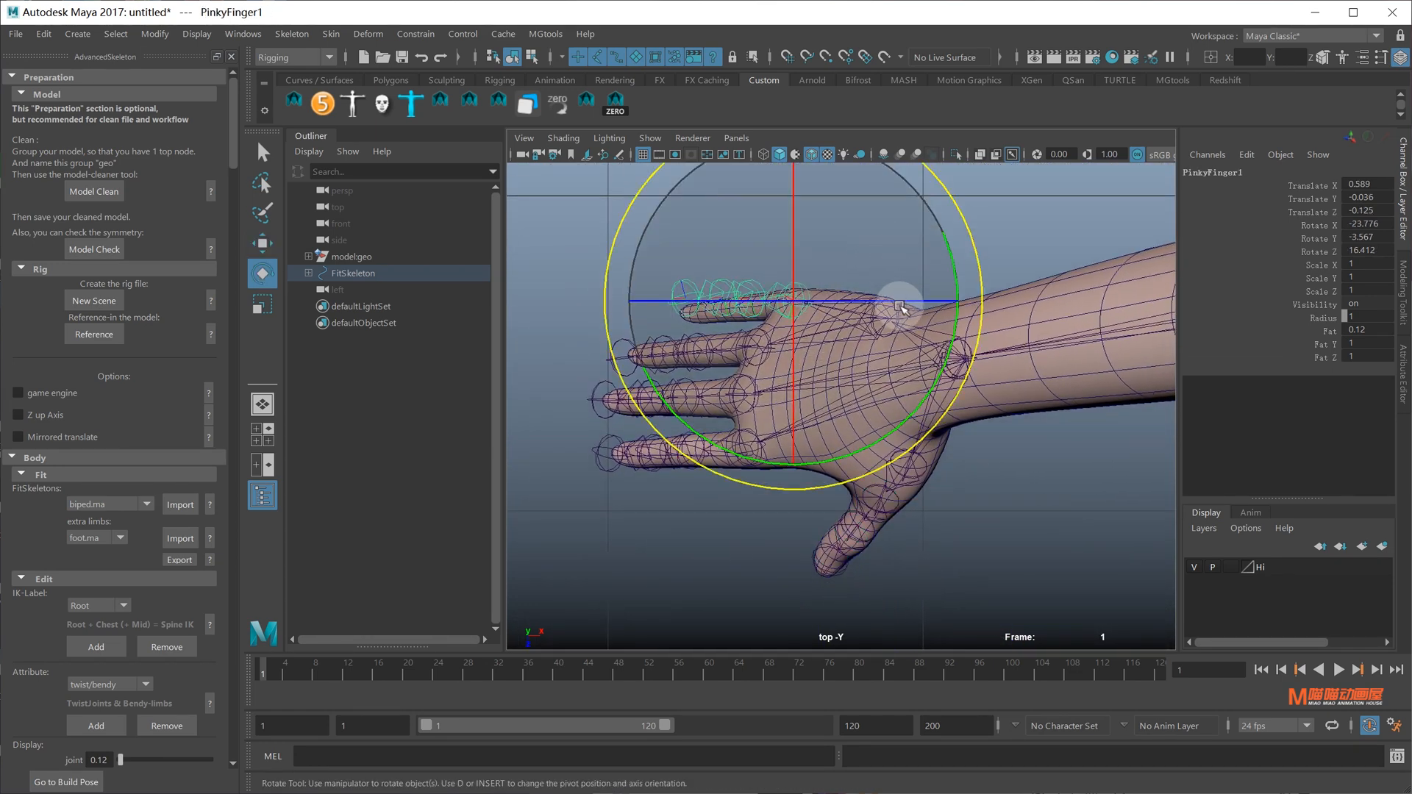
{"action": "left_click_drag", "start_coordinate": [951, 344], "coordinate": [943, 361]}
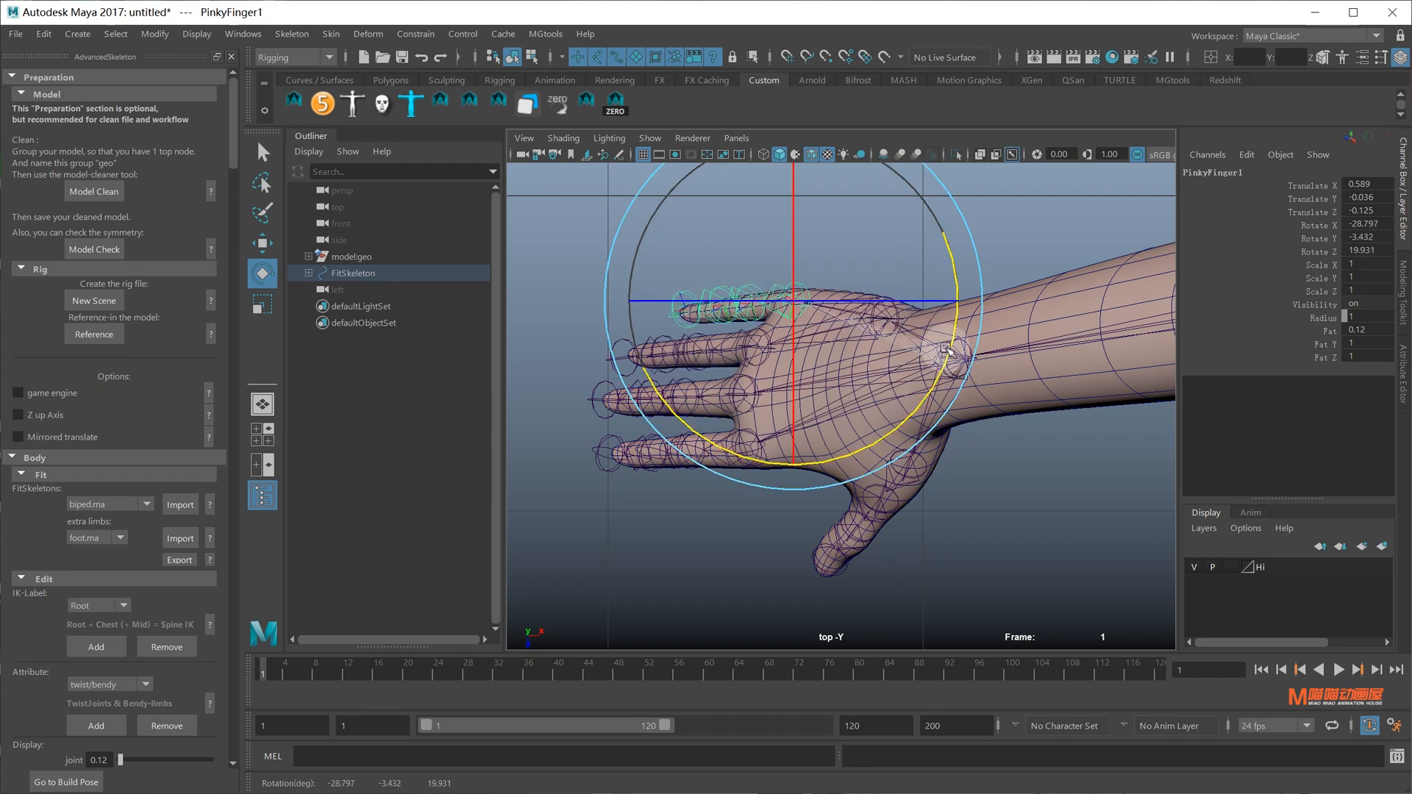
{"action": "key", "text": "space"}
{"action": "left_click_drag", "start_coordinate": [820, 353], "coordinate": [761, 170]}
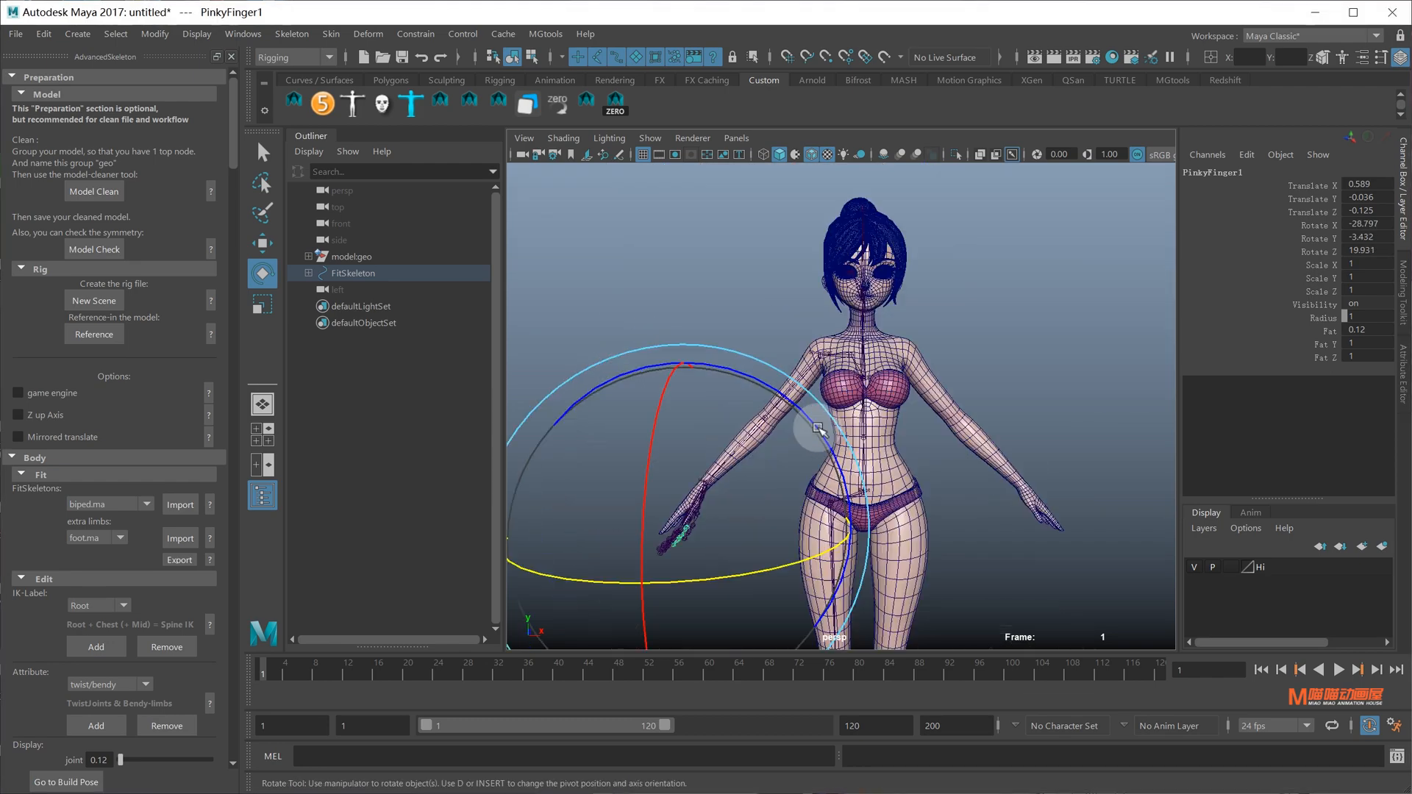
Frame the right hand up close and turn off the wireframe-on-shaded display
{"action": "middle_click_drag", "start_coordinate": [742, 397], "coordinate": [844, 284], "text": "alt"}
{"action": "right_click_drag", "start_coordinate": [844, 284], "coordinate": [890, 309], "text": "alt"}
{"action": "left_click_drag", "start_coordinate": [780, 390], "coordinate": [894, 459], "text": "alt"}
{"action": "right_click_drag", "start_coordinate": [895, 459], "coordinate": [928, 445], "text": "alt"}
{"action": "left_click_drag", "start_coordinate": [928, 446], "coordinate": [794, 448], "text": "alt"}
{"action": "key", "text": "q"}
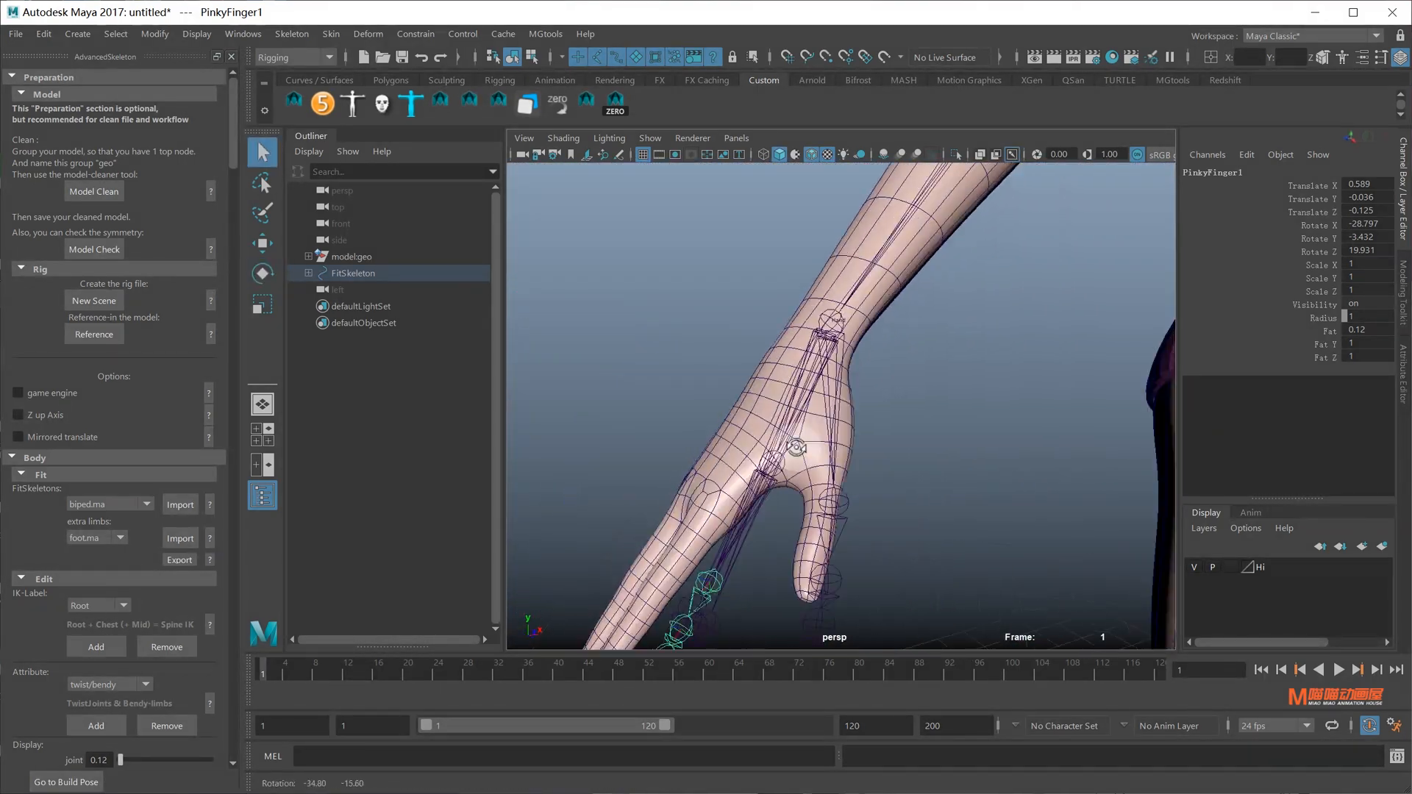
{"action": "right_click_drag", "start_coordinate": [794, 447], "coordinate": [838, 404], "text": "alt"}
{"action": "middle_click_drag", "start_coordinate": [838, 404], "coordinate": [880, 359], "text": "alt"}
{"action": "right_click_drag", "start_coordinate": [880, 359], "coordinate": [812, 393], "text": "alt"}
{"action": "left_click_drag", "start_coordinate": [812, 393], "coordinate": [833, 421], "text": "alt"}
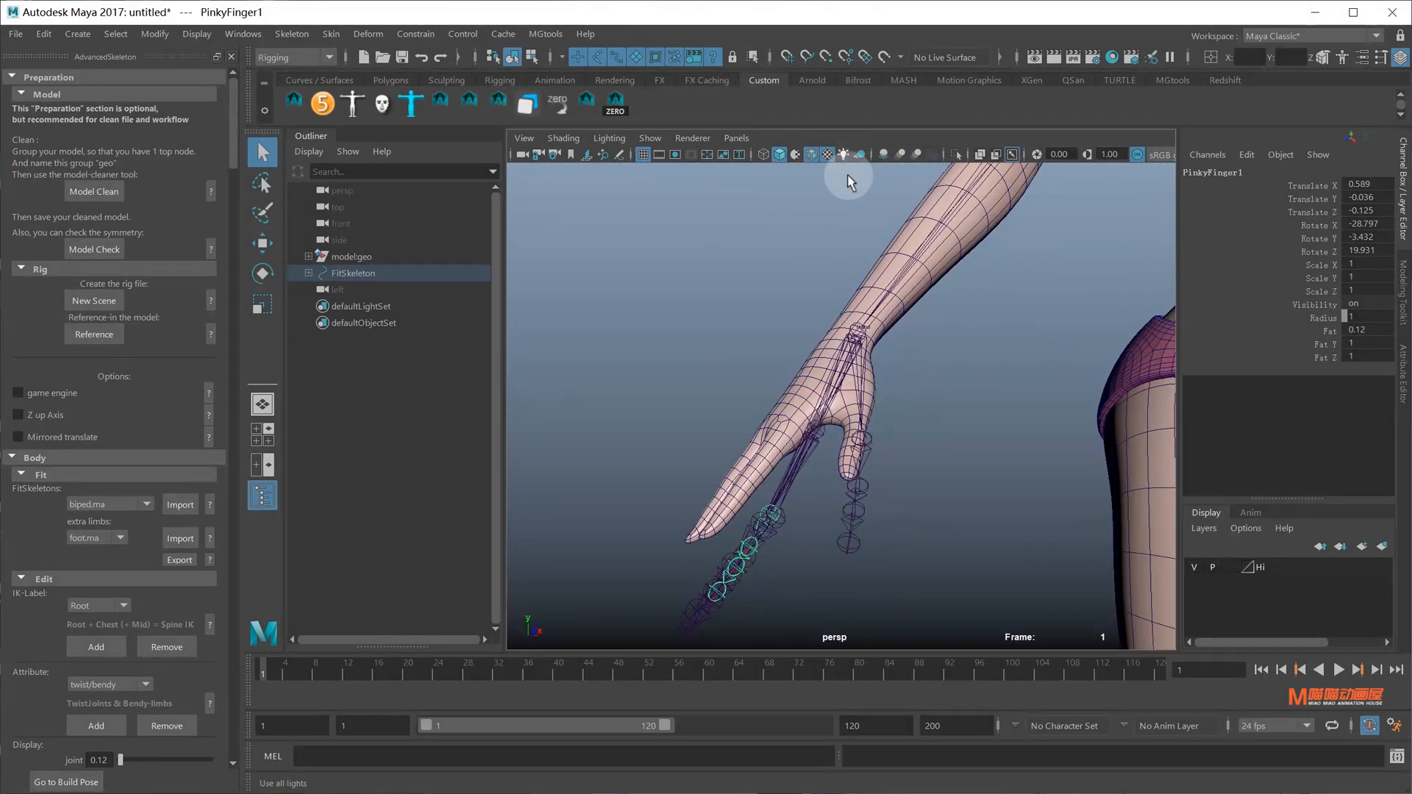
{"action": "left_click", "coordinate": [812, 154]}
{"action": "mouse_move", "coordinate": [816, 471]}
{"action": "left_mouse_down", "text": "alt"}
{"action": "mouse_move", "coordinate": [865, 519]}
{"action": "mouse_move", "coordinate": [884, 390]}
{"action": "left_mouse_up", "text": "alt"}
Isolate the body mesh, select the IndexFinger1 joint and switch to Front view
{"action": "left_click", "coordinate": [888, 416]}
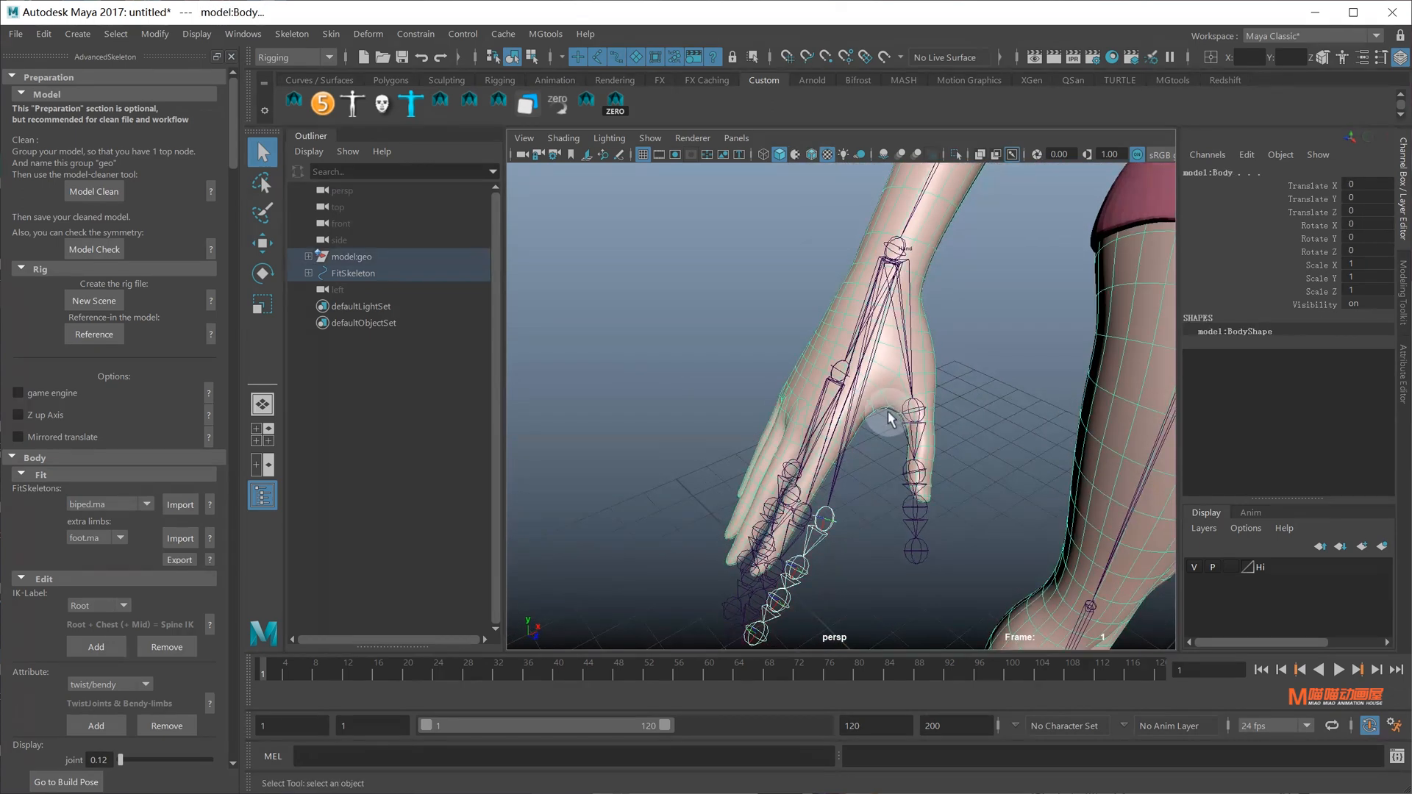
{"action": "left_click", "coordinate": [956, 155]}
{"action": "left_click_drag", "start_coordinate": [857, 450], "coordinate": [791, 498], "text": "alt"}
{"action": "left_click", "coordinate": [789, 498]}
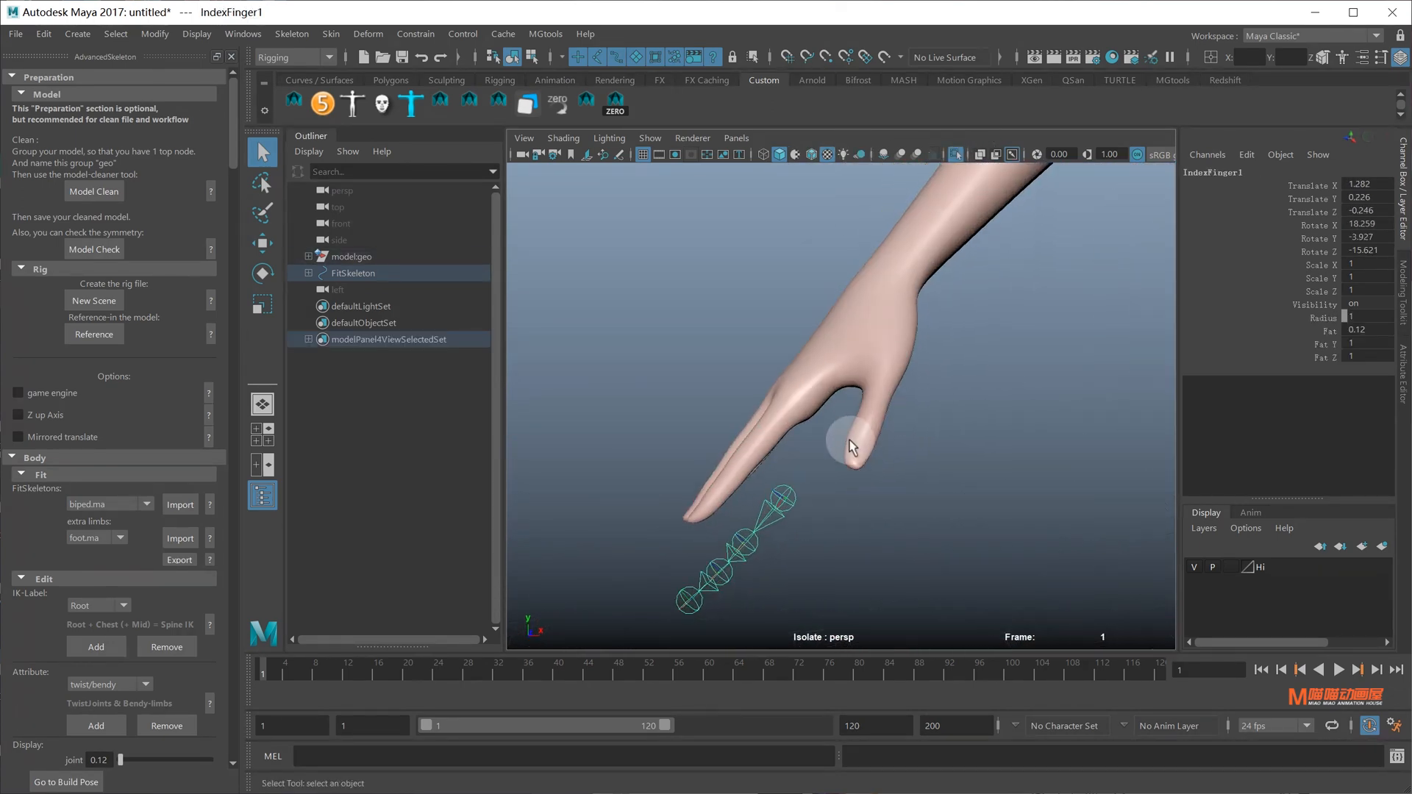
{"action": "mouse_move", "coordinate": [854, 432]}
{"action": "right_mouse_down"}
{"action": "mouse_move", "coordinate": [855, 467]}
{"action": "mouse_move", "coordinate": [857, 426]}
{"action": "right_mouse_up"}
{"action": "key", "text": "space"}
{"action": "left_click_drag", "start_coordinate": [857, 428], "coordinate": [857, 472]}
In Front view, move IndexFinger1 up onto the index finger and nudge it right
{"action": "mouse_move", "coordinate": [867, 441]}
{"action": "right_mouse_down", "text": "alt"}
{"action": "mouse_move", "coordinate": [888, 350]}
{"action": "mouse_move", "coordinate": [876, 426]}
{"action": "right_mouse_up", "text": "alt"}
{"action": "middle_click_drag", "start_coordinate": [876, 427], "coordinate": [942, 232], "text": "alt"}
{"action": "right_click_drag", "start_coordinate": [765, 427], "coordinate": [804, 422], "text": "alt"}
{"action": "middle_click_drag", "start_coordinate": [805, 422], "coordinate": [866, 441], "text": "alt"}
{"action": "right_click_drag", "start_coordinate": [865, 442], "coordinate": [874, 354], "text": "alt"}
{"action": "middle_click_drag", "start_coordinate": [873, 354], "coordinate": [816, 476], "text": "alt"}
{"action": "right_click_drag", "start_coordinate": [817, 476], "coordinate": [903, 441], "text": "alt"}
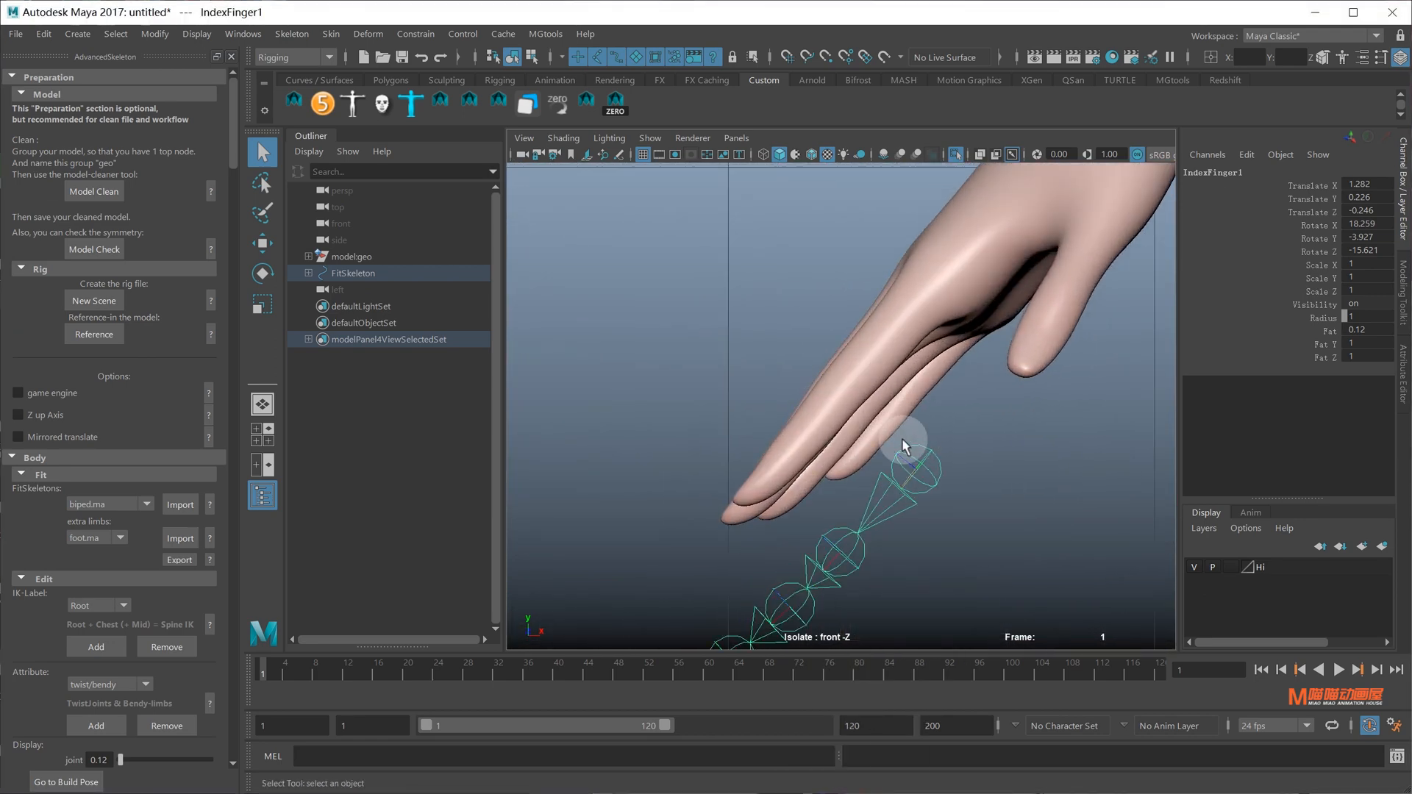
{"action": "left_click_drag", "start_coordinate": [918, 427], "coordinate": [929, 237]}
{"action": "middle_click_drag", "start_coordinate": [930, 278], "coordinate": [903, 326], "text": "alt"}
{"action": "left_click_drag", "start_coordinate": [938, 325], "coordinate": [961, 326]}
With wireframe back on, place IndexFinger1 inside the finger, rotated to 18.486, 1.381, -15.822
{"action": "left_click", "coordinate": [813, 156]}
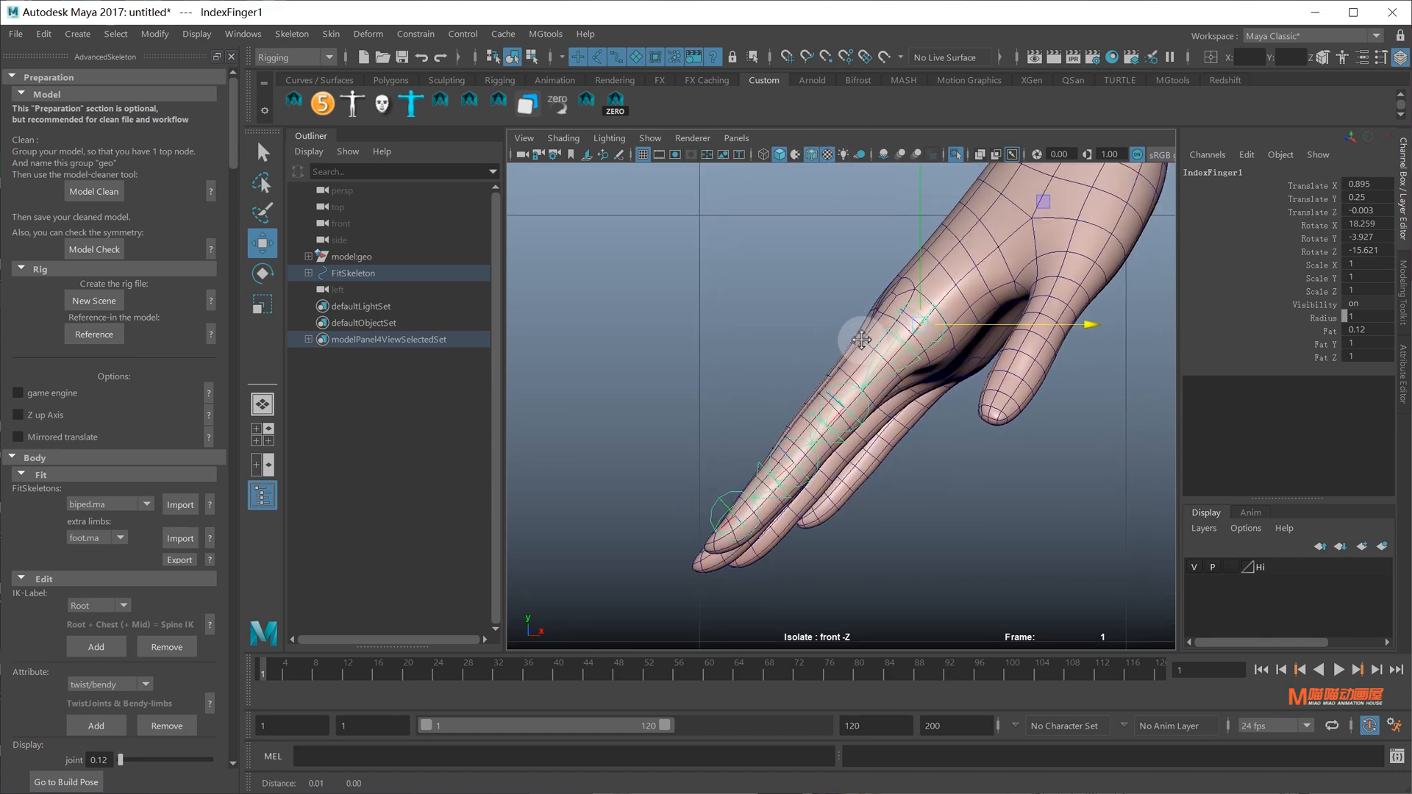
{"action": "right_click_drag", "start_coordinate": [860, 334], "coordinate": [945, 309], "text": "alt"}
{"action": "middle_click_drag", "start_coordinate": [945, 309], "coordinate": [885, 379], "text": "alt"}
{"action": "left_click_drag", "start_coordinate": [880, 376], "coordinate": [873, 366]}
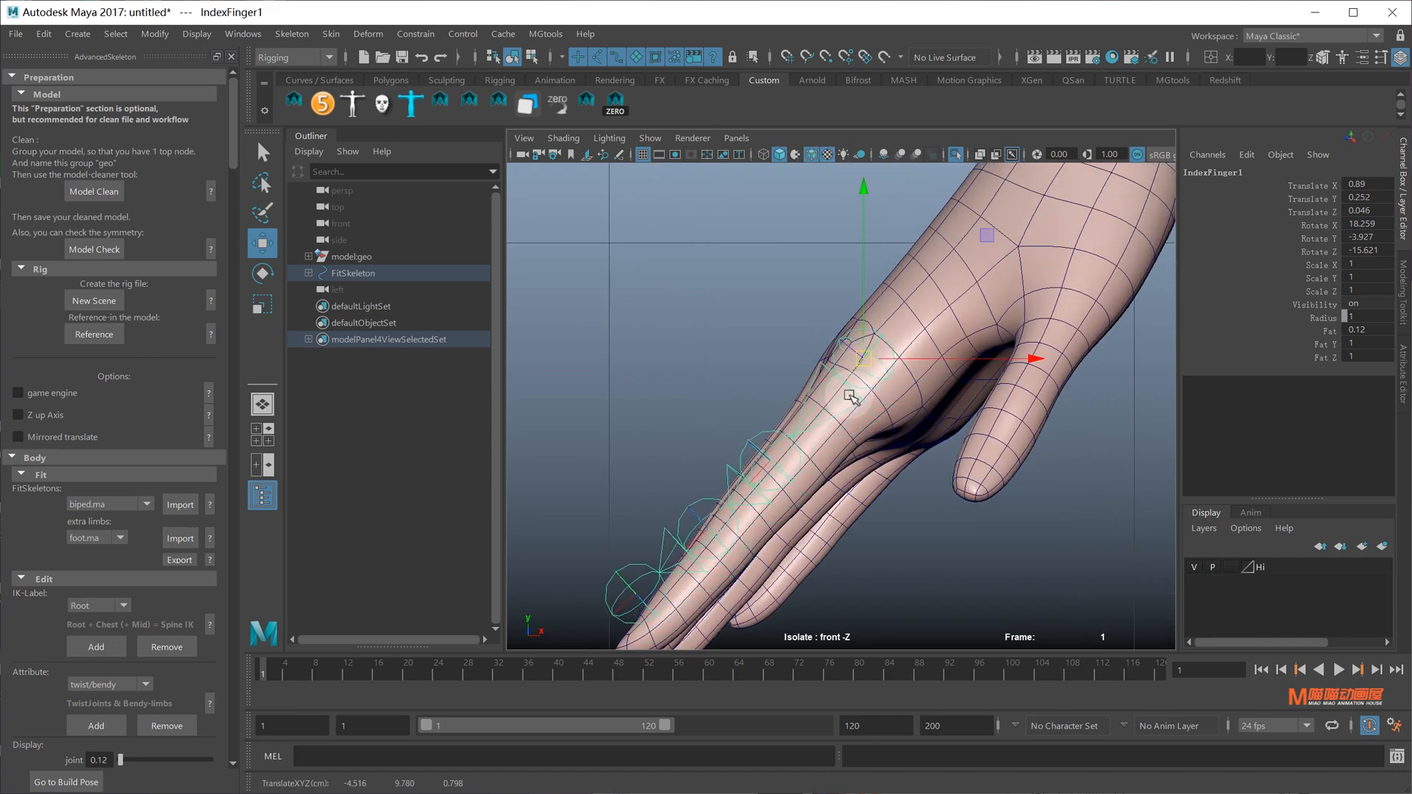
{"action": "key", "text": "e"}
{"action": "middle_click_drag", "start_coordinate": [856, 457], "coordinate": [852, 359], "text": "alt"}
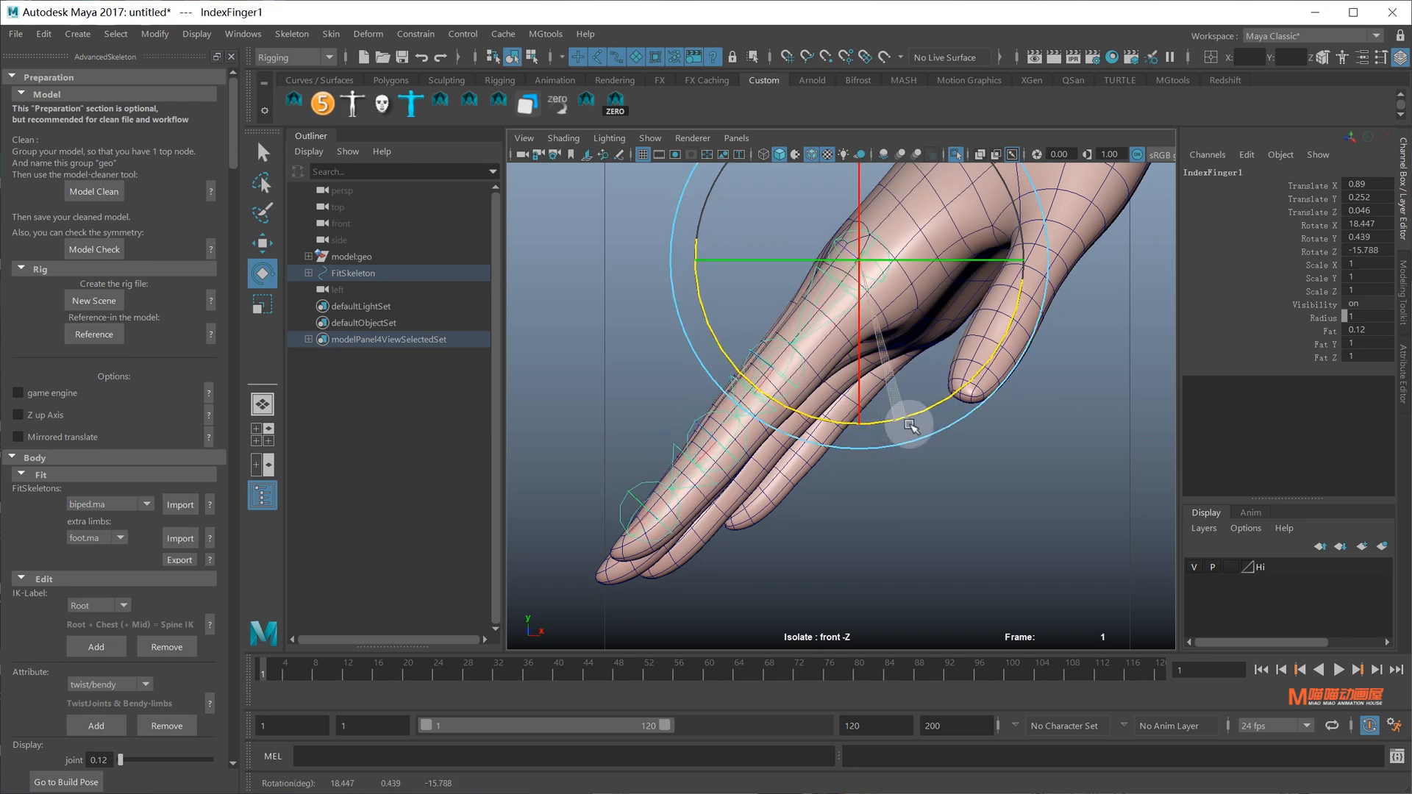
{"action": "right_click_drag", "start_coordinate": [912, 427], "coordinate": [929, 402], "text": "alt"}
{"action": "key", "text": "w"}
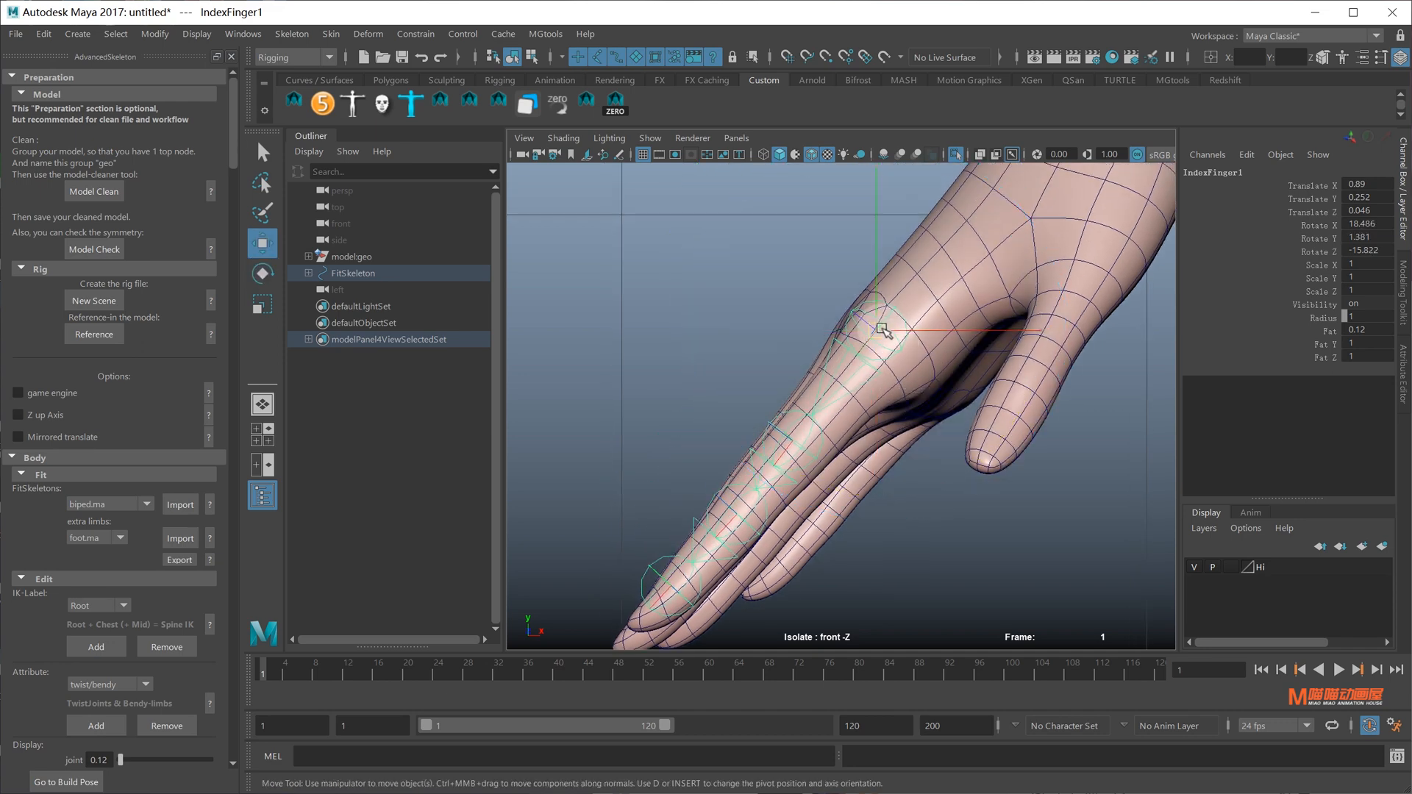
{"action": "right_click_drag", "start_coordinate": [806, 410], "coordinate": [853, 386], "text": "alt"}
{"action": "middle_click_drag", "start_coordinate": [743, 547], "coordinate": [882, 368], "text": "alt"}
Slide IndexFinger4 out to the fingertip using joint-oriented Move
{"action": "left_click", "coordinate": [764, 490]}
{"action": "middle_click_drag", "start_coordinate": [777, 474], "coordinate": [772, 435], "text": "alt"}
{"action": "left_click", "coordinate": [765, 439]}
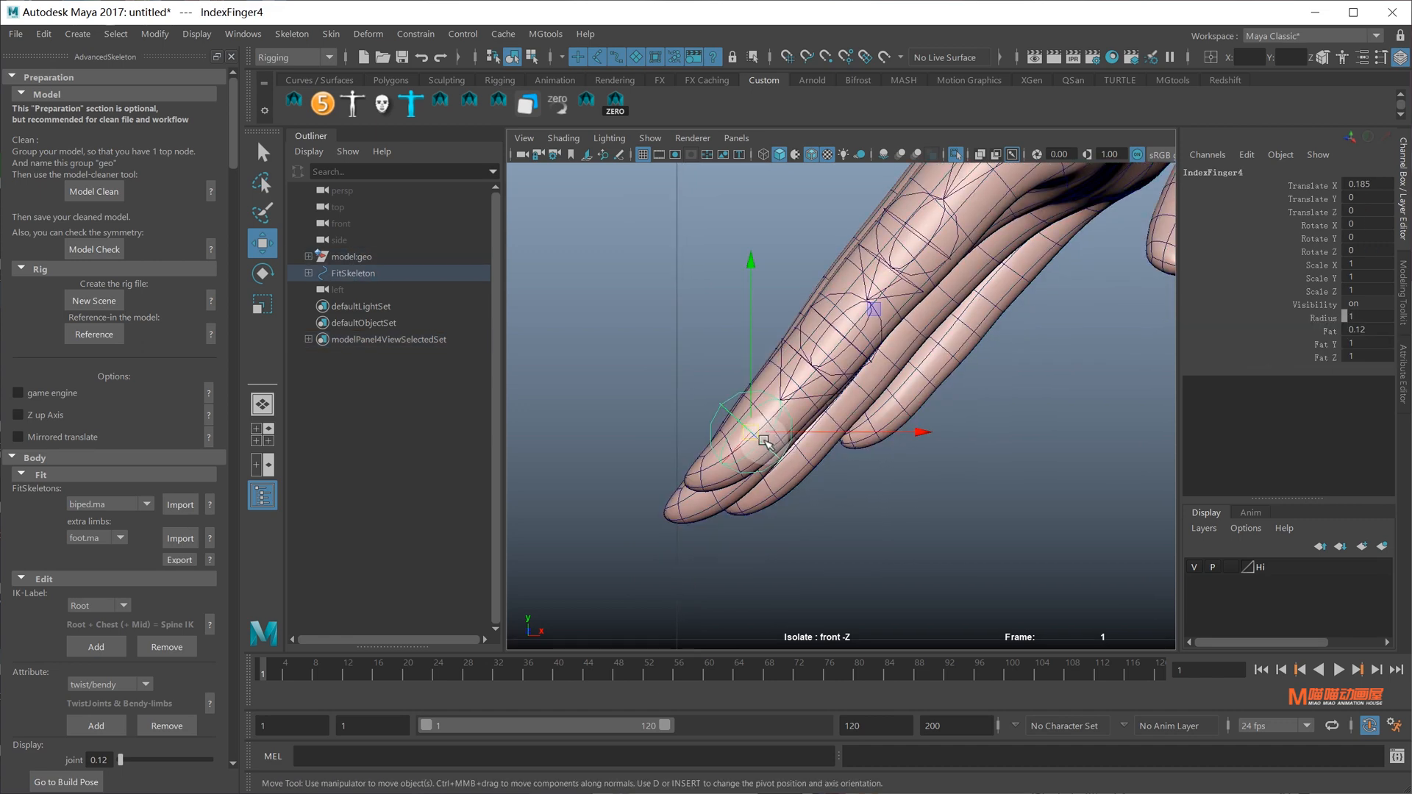
{"action": "key", "text": "w"}
{"action": "left_click_drag", "start_coordinate": [763, 426], "coordinate": [809, 421]}
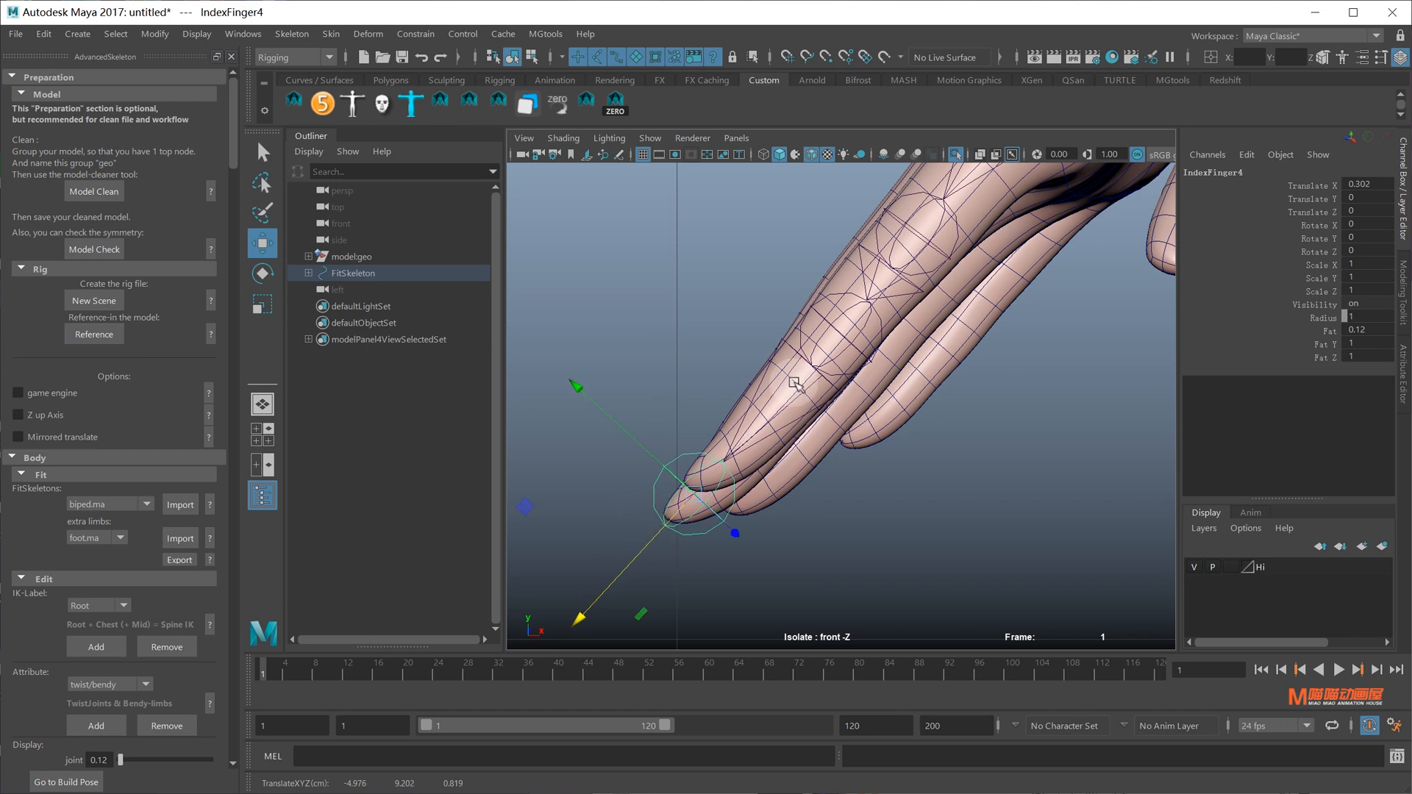
{"action": "right_click_drag", "start_coordinate": [794, 384], "coordinate": [823, 366], "text": "alt"}
Select the IndexFinger3 joint and return to the perspective view
{"action": "middle_click_drag", "start_coordinate": [877, 322], "coordinate": [790, 381], "text": "alt"}
{"action": "left_click", "coordinate": [853, 391]}
{"action": "left_click", "coordinate": [851, 389]}
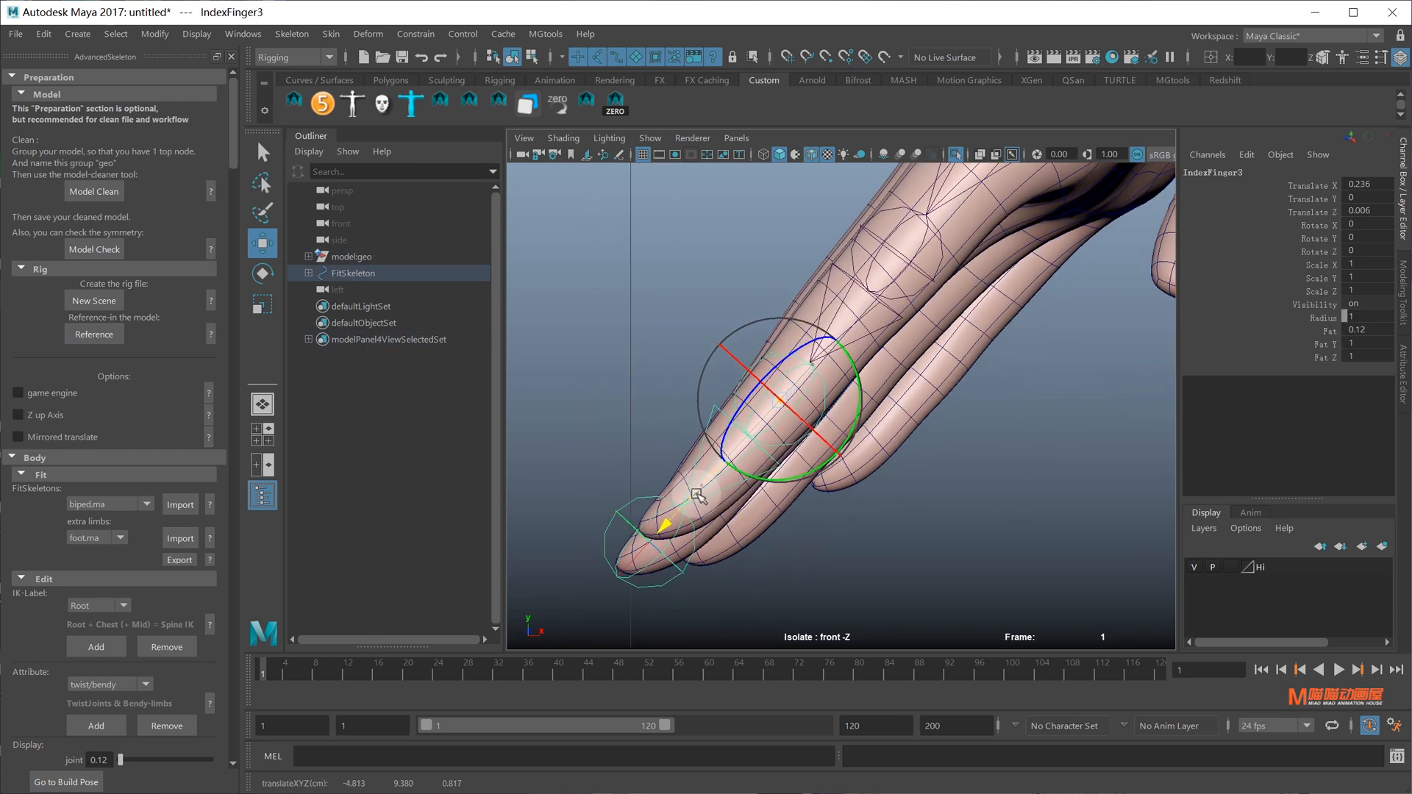
{"action": "middle_click_drag", "start_coordinate": [894, 294], "coordinate": [789, 455], "text": "alt"}
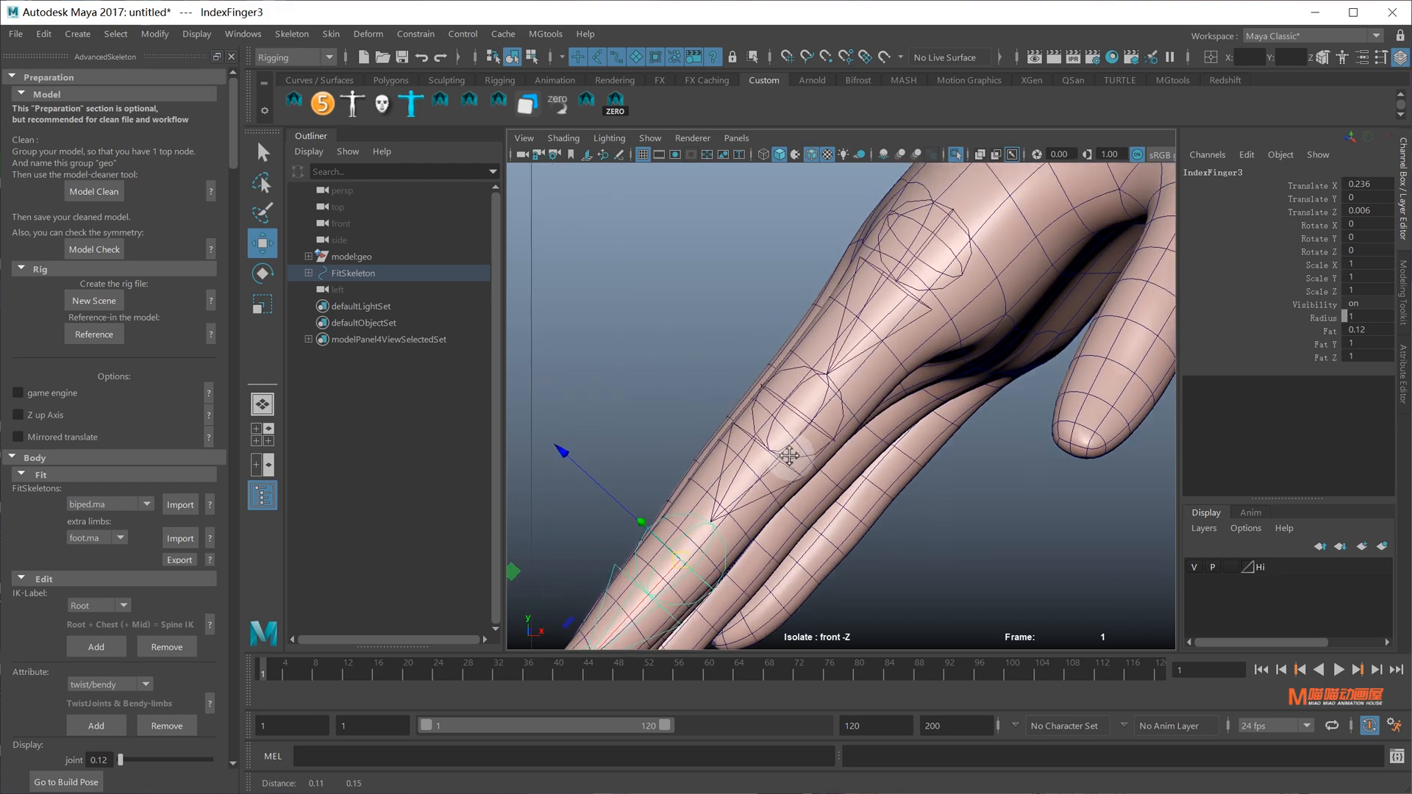
{"action": "scroll", "coordinate": [834, 390], "scroll_direction": "down", "scroll_amount": 10}
{"action": "scroll", "coordinate": [923, 412], "scroll_direction": "up", "scroll_amount": 3}
{"action": "key", "text": "space"}
{"action": "left_click_drag", "start_coordinate": [891, 408], "coordinate": [860, 331]}
{"action": "left_click_drag", "start_coordinate": [832, 356], "coordinate": [879, 361], "text": "alt"}
Try rotating the index finger joints around Y, then undo part of the rotation
{"action": "left_click", "coordinate": [845, 319]}
{"action": "key", "text": "q"}
{"action": "left_click", "coordinate": [843, 427], "text": "shift"}
{"action": "left_click_drag", "start_coordinate": [859, 463], "coordinate": [747, 455], "text": "alt"}
{"action": "left_click", "coordinate": [828, 595]}
{"action": "key", "text": "e"}
{"action": "left_click_drag", "start_coordinate": [893, 474], "coordinate": [1009, 369], "text": "alt"}
{"action": "left_click_drag", "start_coordinate": [1009, 368], "coordinate": [873, 300], "text": "alt"}
{"action": "key", "text": "ctrl+z"}
In Front view, rotate IndexFinger1 to 17.161, -0.355, -17.46 to line up with the finger
{"action": "key", "text": "q"}
{"action": "left_click", "coordinate": [914, 386]}
{"action": "left_click", "coordinate": [874, 300]}
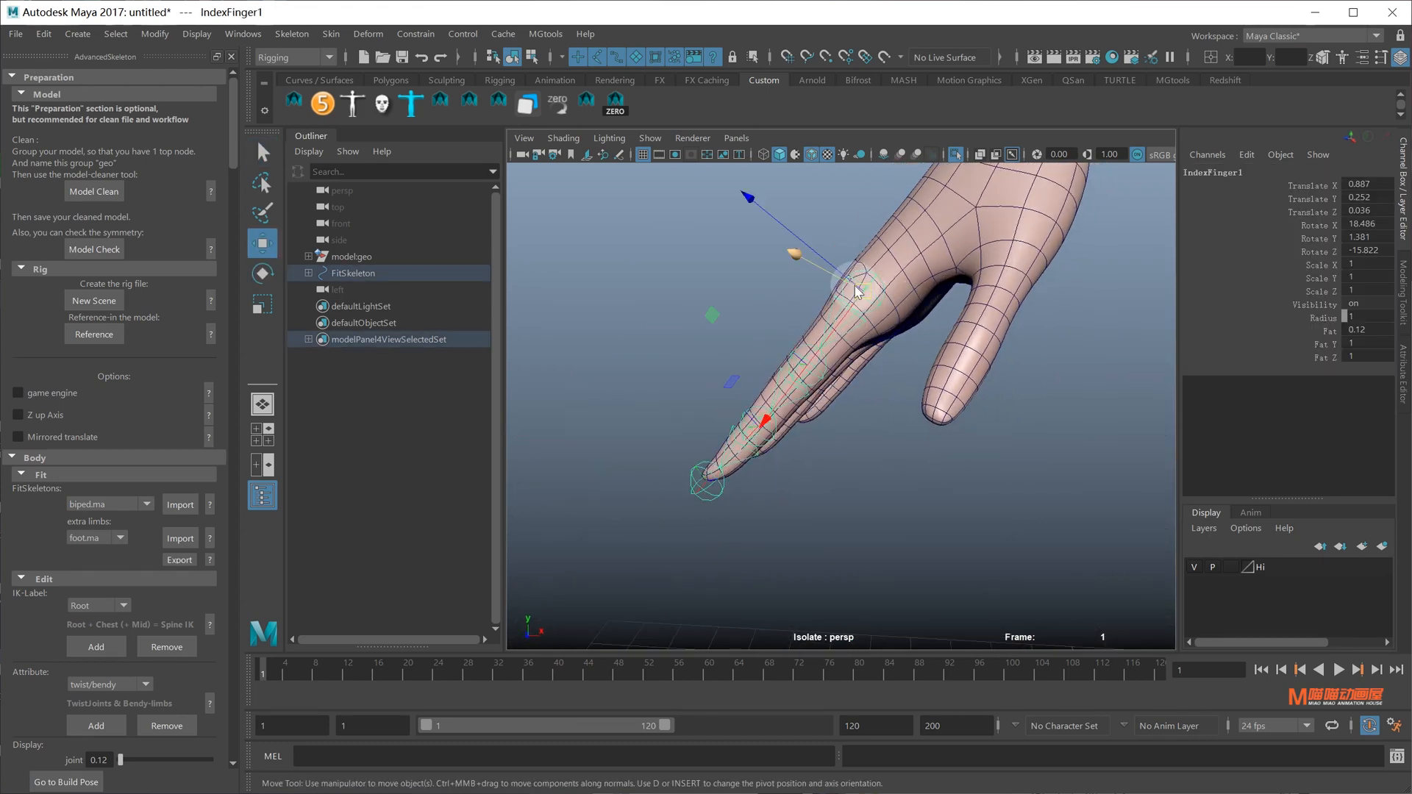
{"action": "key", "text": "space"}
{"action": "left_click", "coordinate": [972, 418]}
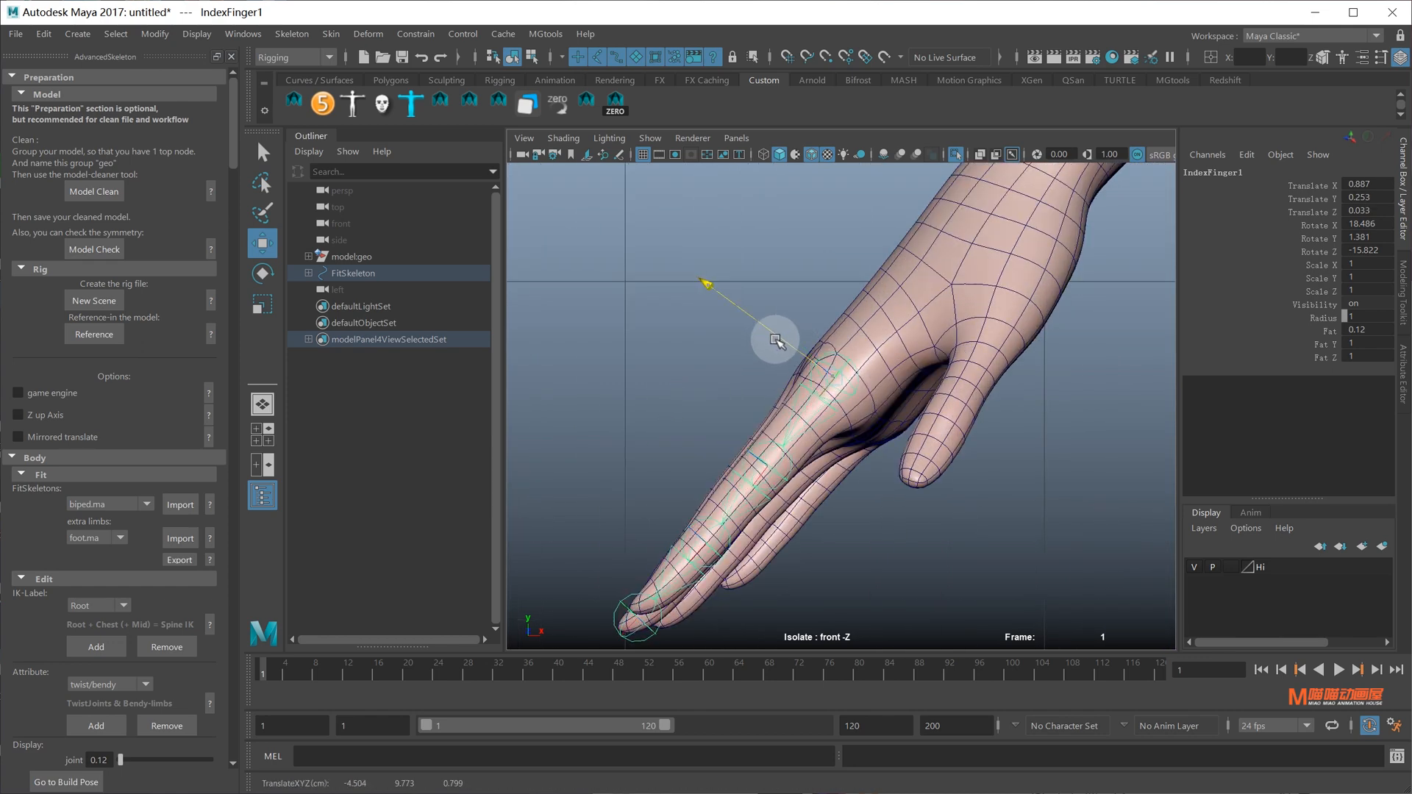
{"action": "key", "text": "e"}
{"action": "left_click", "coordinate": [889, 523]}
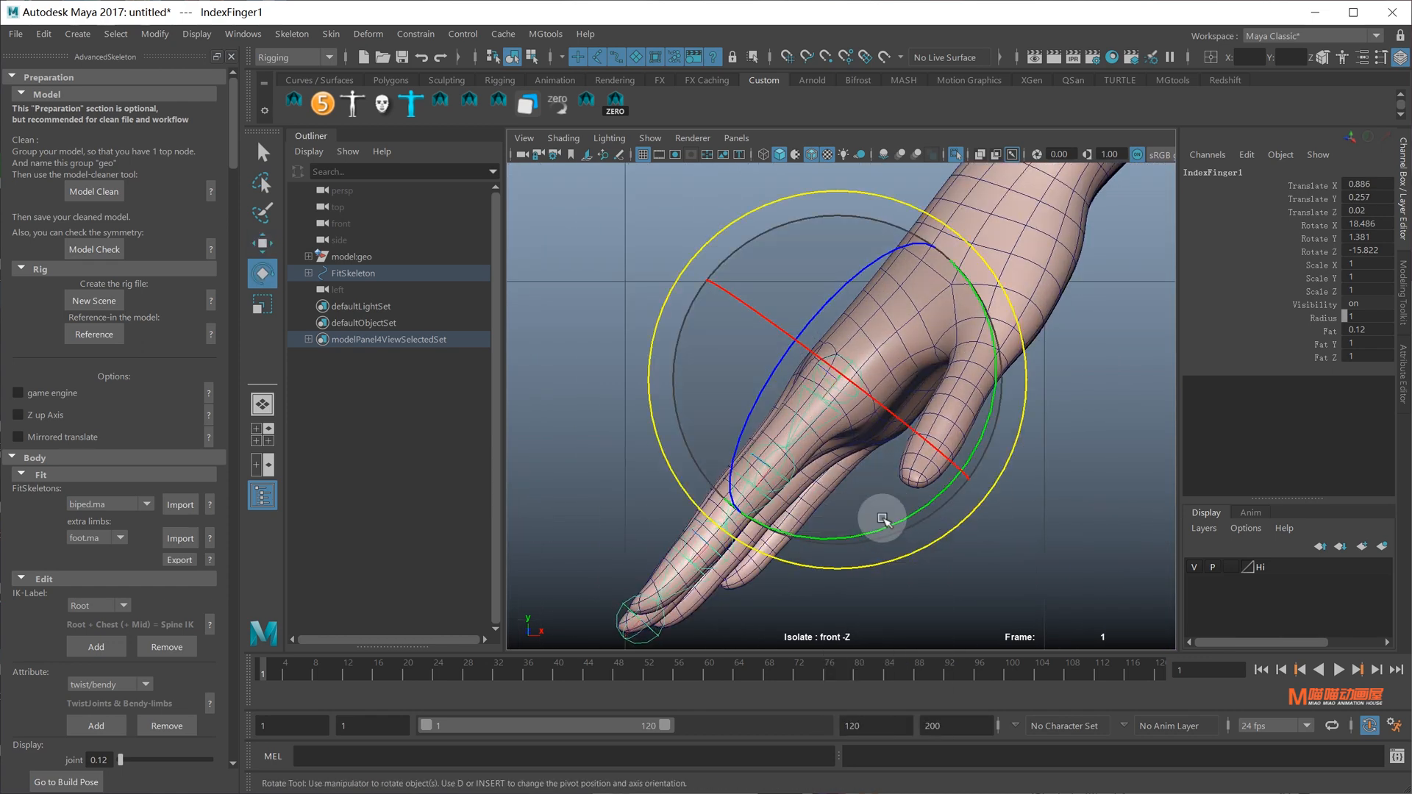
{"action": "left_click_drag", "start_coordinate": [884, 521], "coordinate": [869, 526]}
{"action": "middle_click_drag", "start_coordinate": [870, 530], "coordinate": [873, 485], "text": "alt"}
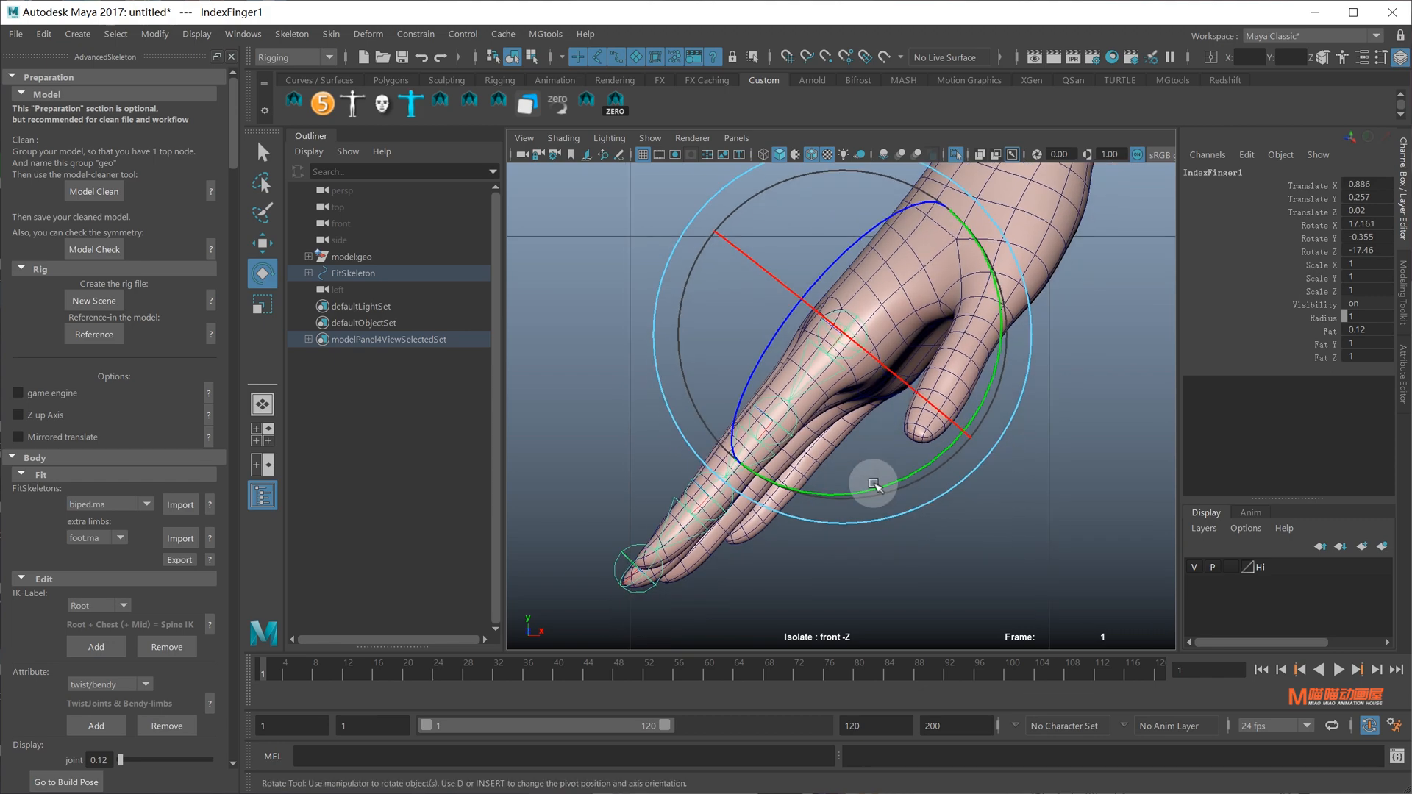
Back in perspective, turn Isolate Select off to show the whole model and pick MiddleFinger1
{"action": "key", "text": "space"}
{"action": "left_click_drag", "start_coordinate": [845, 460], "coordinate": [850, 364]}
{"action": "left_click_drag", "start_coordinate": [870, 416], "coordinate": [993, 430], "text": "alt"}
{"action": "left_click", "coordinate": [956, 521]}
{"action": "left_click_drag", "start_coordinate": [946, 520], "coordinate": [866, 416], "text": "alt"}
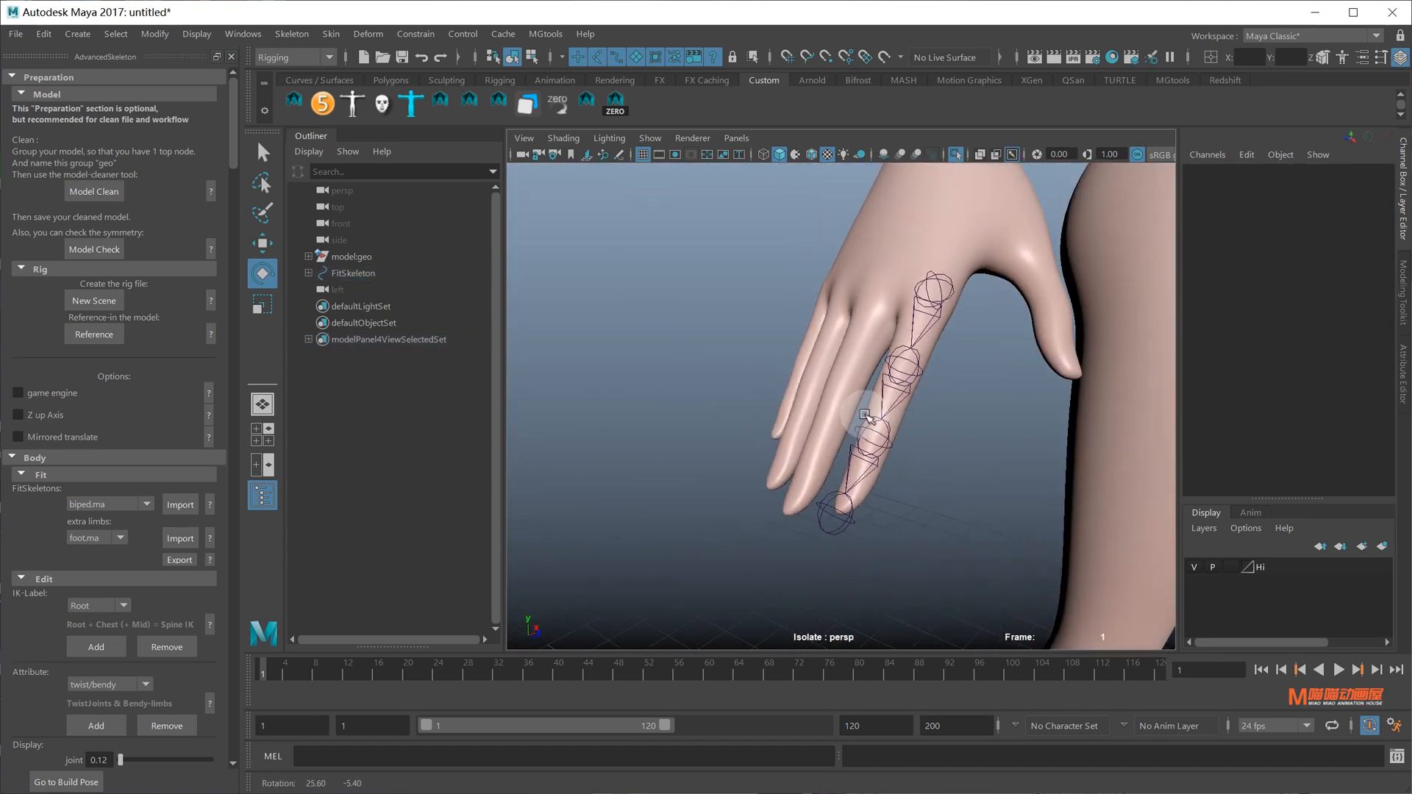
{"action": "left_click", "coordinate": [954, 154]}
{"action": "left_click_drag", "start_coordinate": [949, 331], "coordinate": [838, 412], "text": "alt"}
{"action": "left_click", "coordinate": [894, 447]}
Isolate the hand with MiddleFinger1, raise the joint slightly and show the wireframe
{"action": "key", "text": "q"}
{"action": "left_click", "coordinate": [934, 241], "text": "shift"}
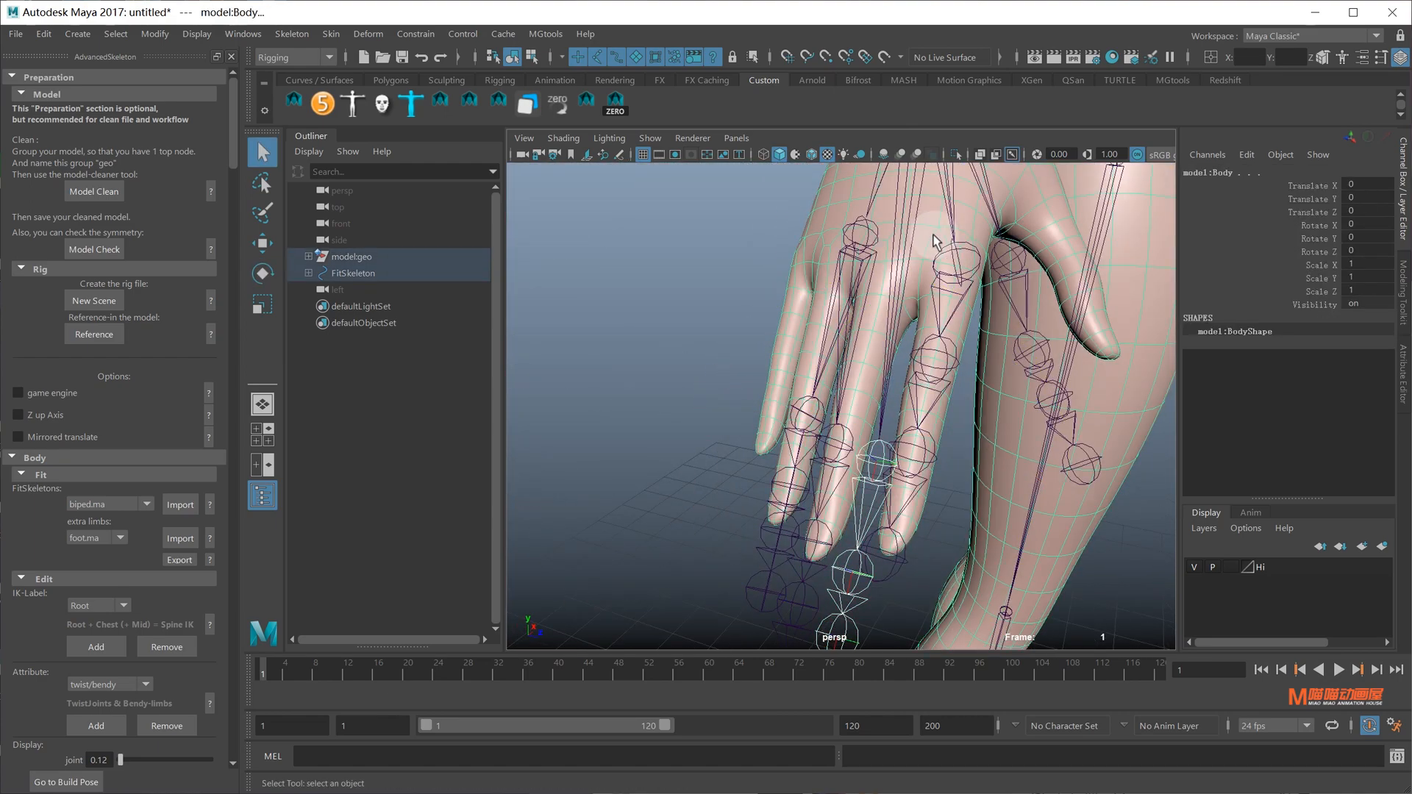
{"action": "left_click", "coordinate": [955, 154]}
{"action": "left_click_drag", "start_coordinate": [892, 353], "coordinate": [858, 443], "text": "alt"}
{"action": "left_click", "coordinate": [886, 489]}
{"action": "left_click_drag", "start_coordinate": [855, 373], "coordinate": [836, 329], "text": "alt"}
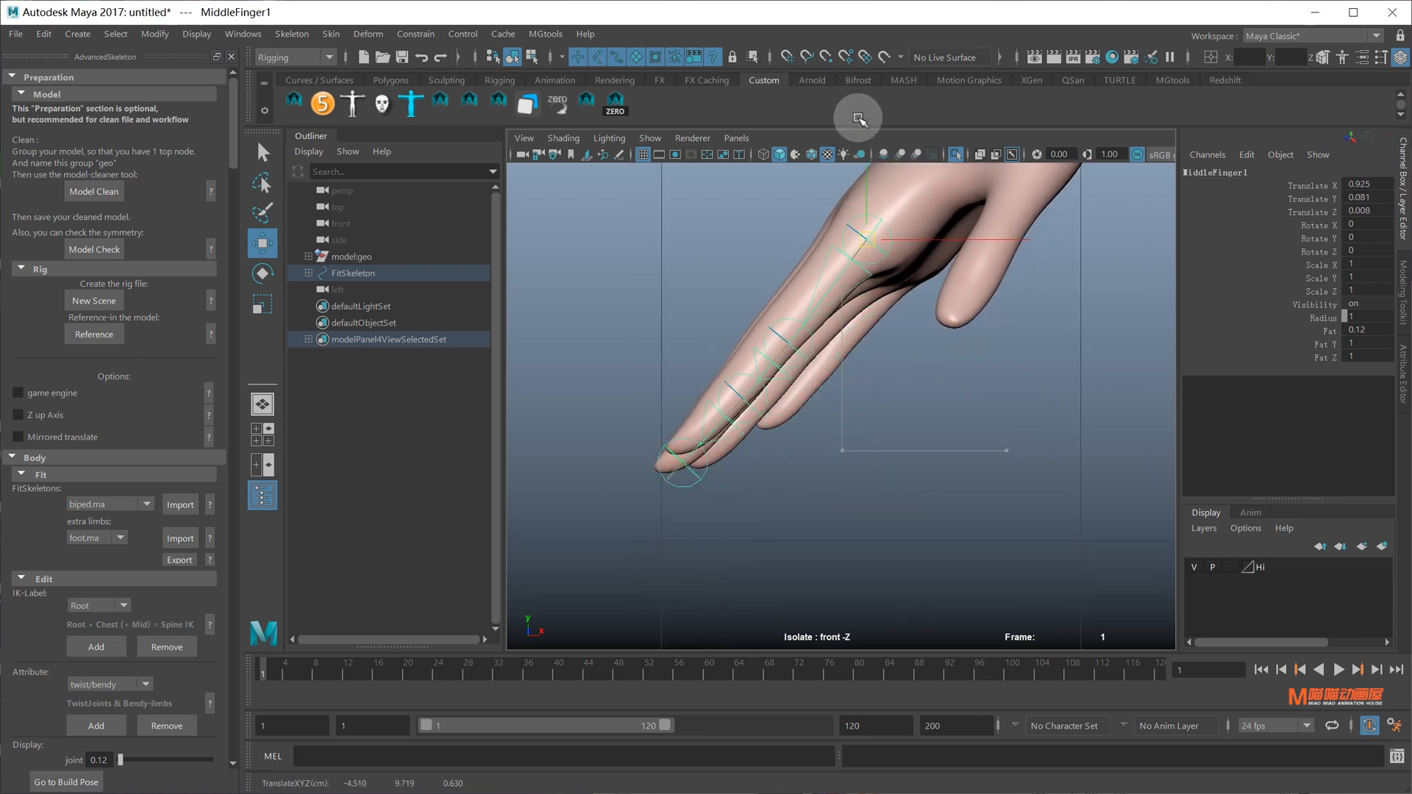
{"action": "middle_click_drag", "start_coordinate": [858, 119], "coordinate": [855, 106]}
{"action": "middle_click_drag", "start_coordinate": [879, 201], "coordinate": [898, 312], "text": "alt"}
{"action": "scroll", "coordinate": [897, 290], "scroll_direction": "up", "scroll_amount": 2}
{"action": "middle_click_drag", "start_coordinate": [895, 263], "coordinate": [850, 233], "text": "alt"}
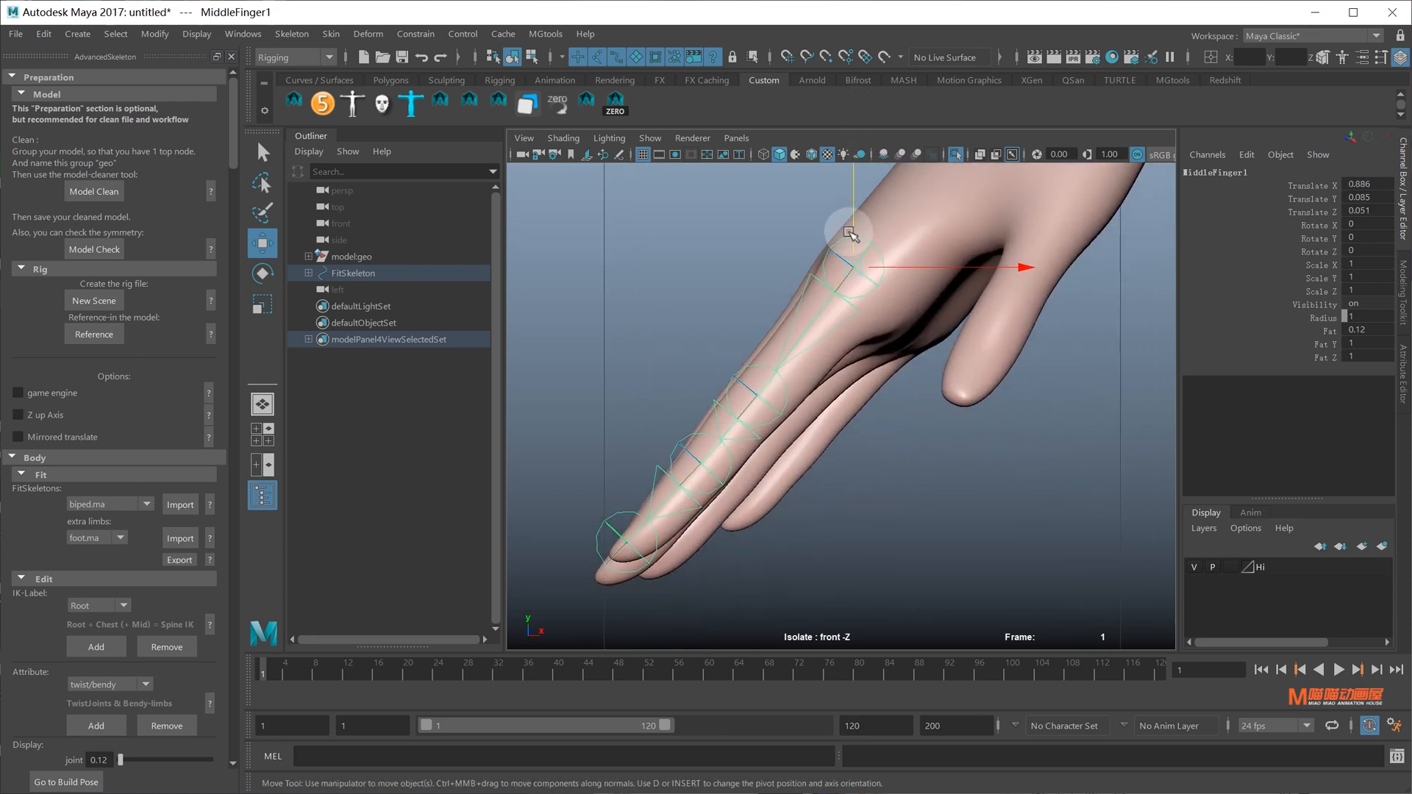
{"action": "left_click", "coordinate": [812, 155]}
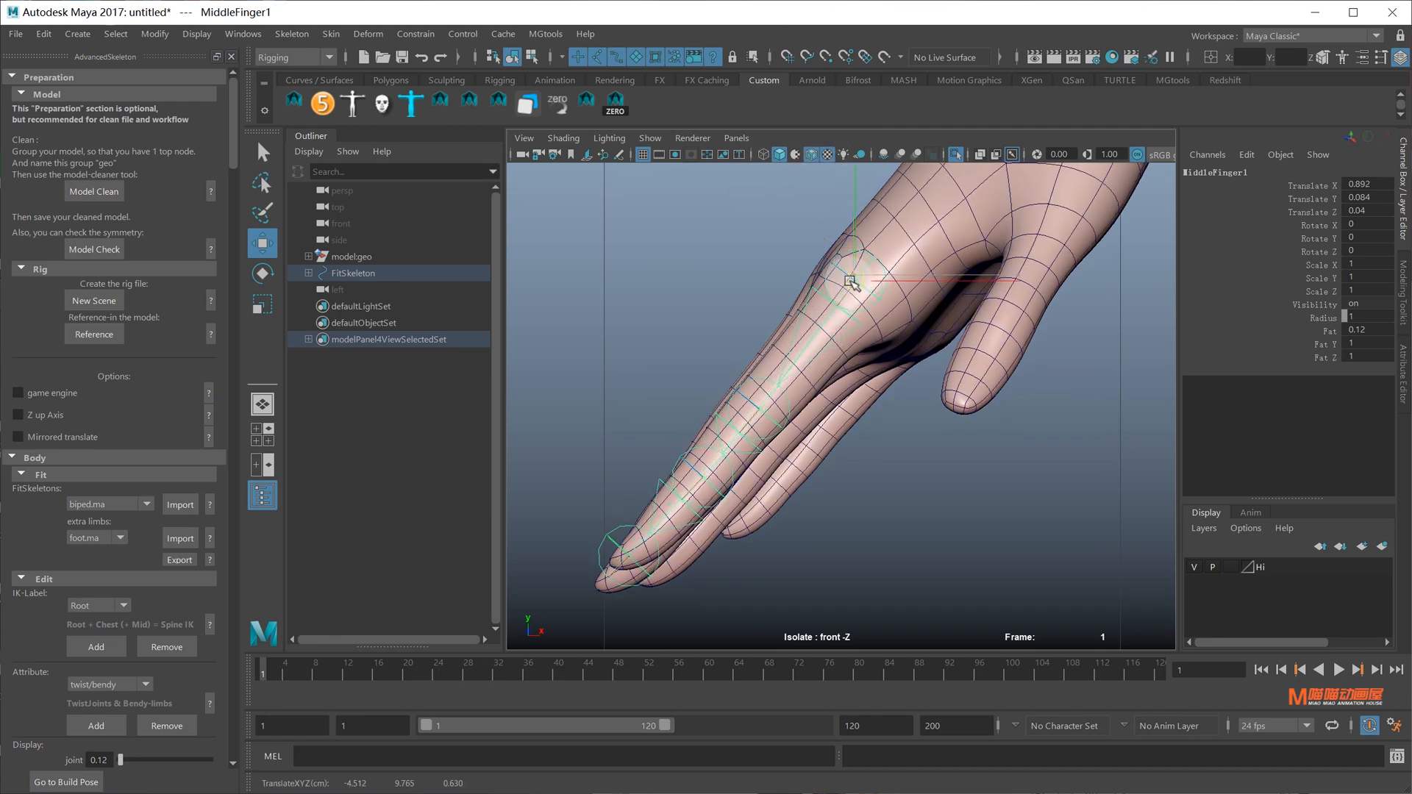
Adjust the middle fingertip joint with joint-oriented move axes, then select MiddleFinger3
{"action": "middle_click_drag", "start_coordinate": [741, 437], "coordinate": [867, 379], "text": "alt"}
{"action": "right_click_drag", "start_coordinate": [867, 378], "coordinate": [883, 402], "text": "alt"}
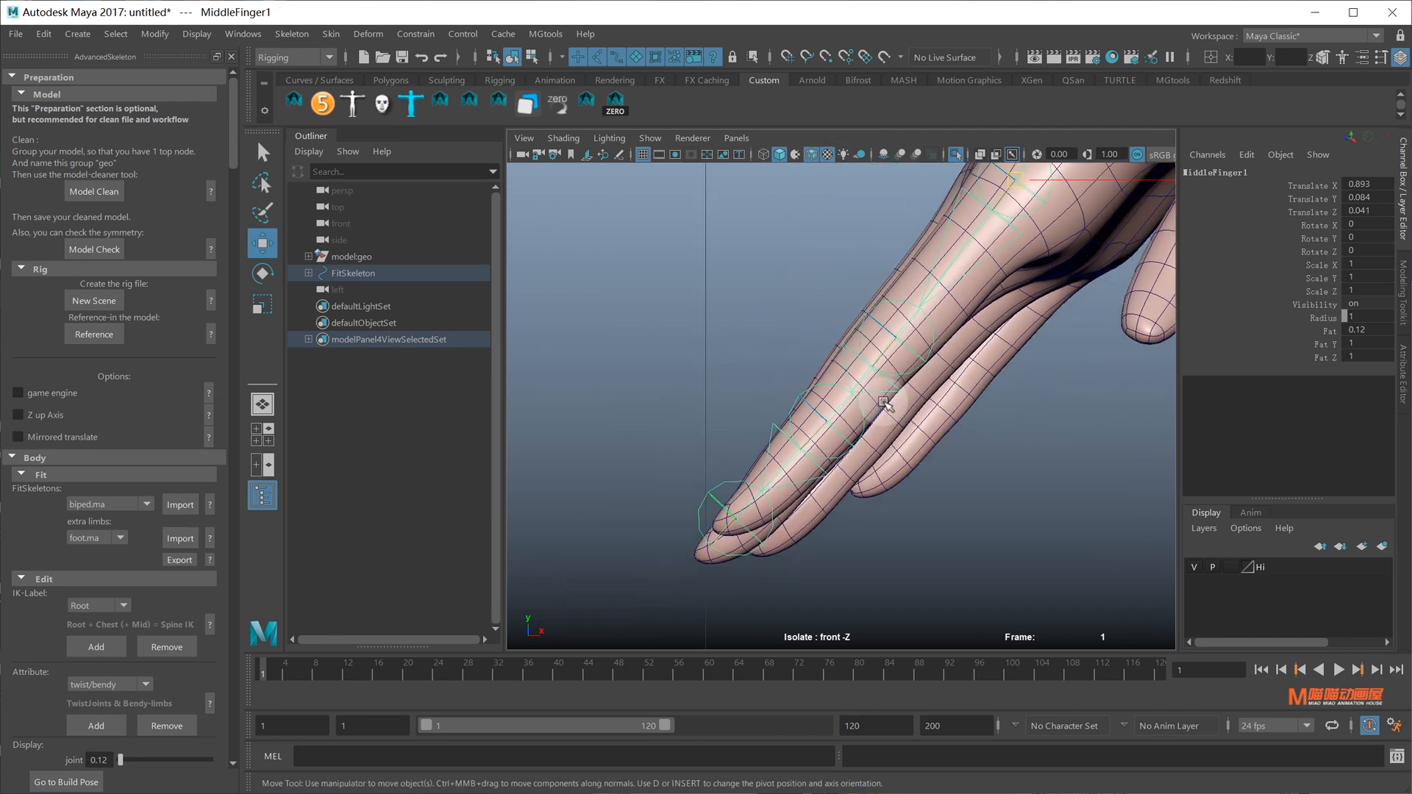
{"action": "left_click", "coordinate": [758, 505]}
{"action": "middle_click_drag", "start_coordinate": [757, 505], "coordinate": [777, 469], "text": "alt"}
{"action": "left_click_drag", "start_coordinate": [778, 457], "coordinate": [717, 454]}
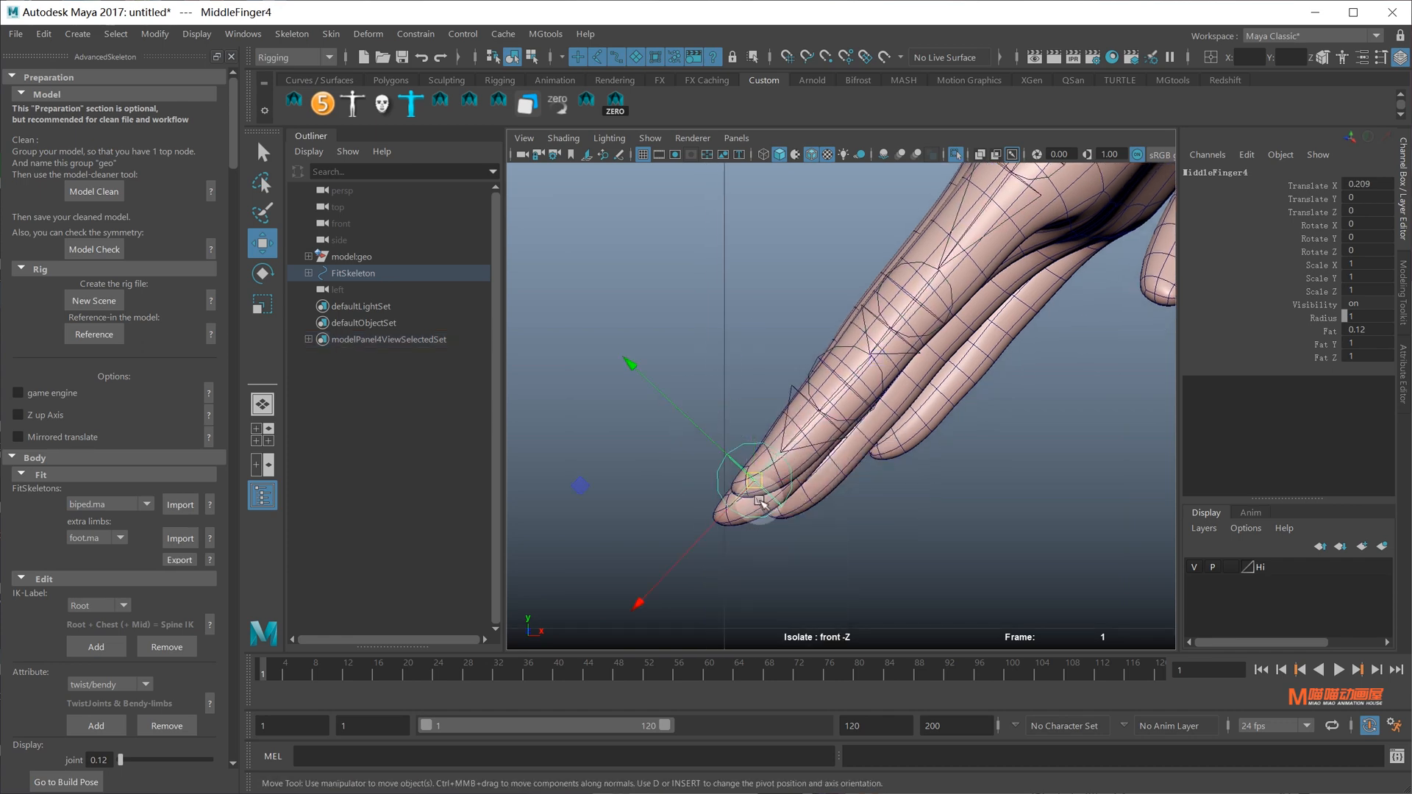
{"action": "middle_click_drag", "start_coordinate": [752, 446], "coordinate": [734, 493], "text": "alt"}
{"action": "left_click", "coordinate": [828, 439]}
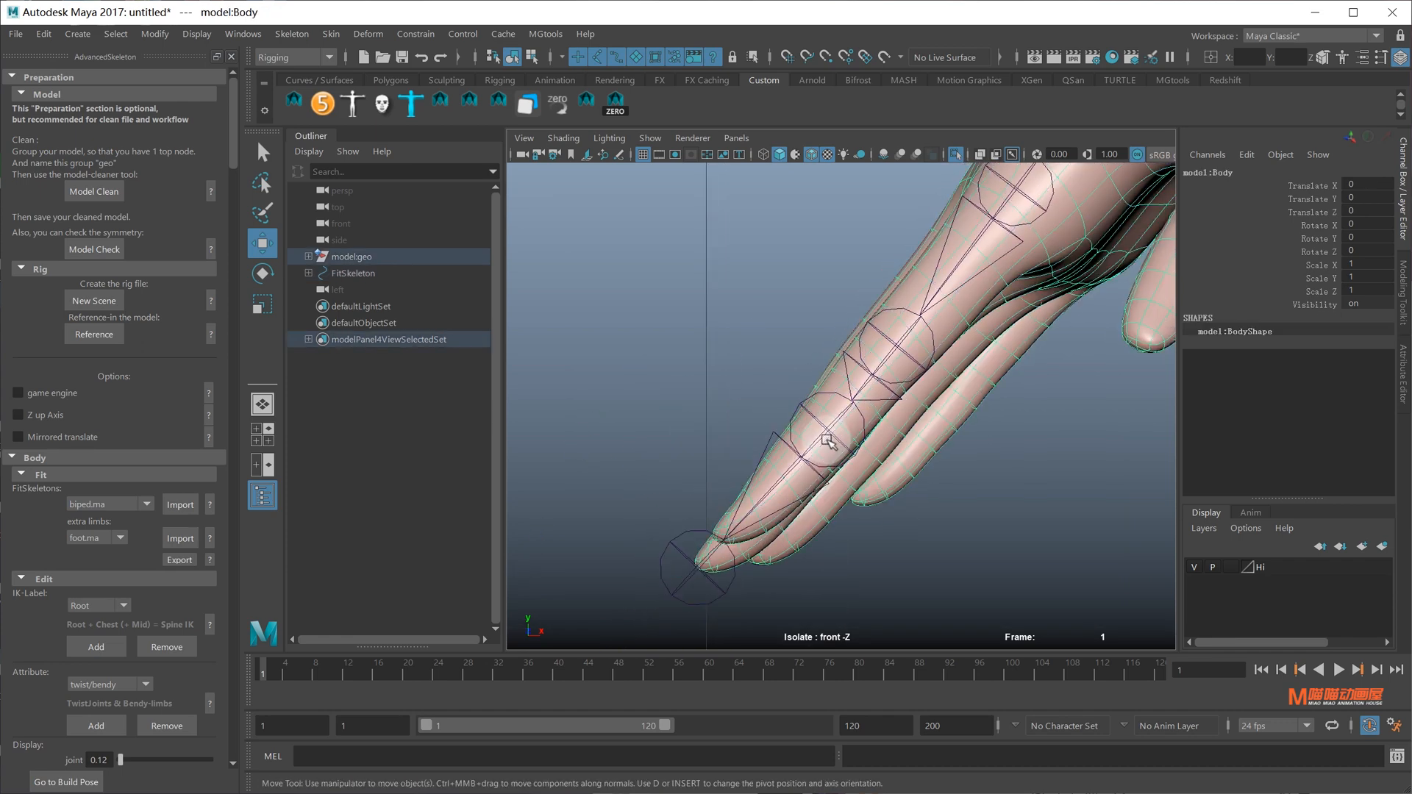
{"action": "left_click", "coordinate": [828, 435]}
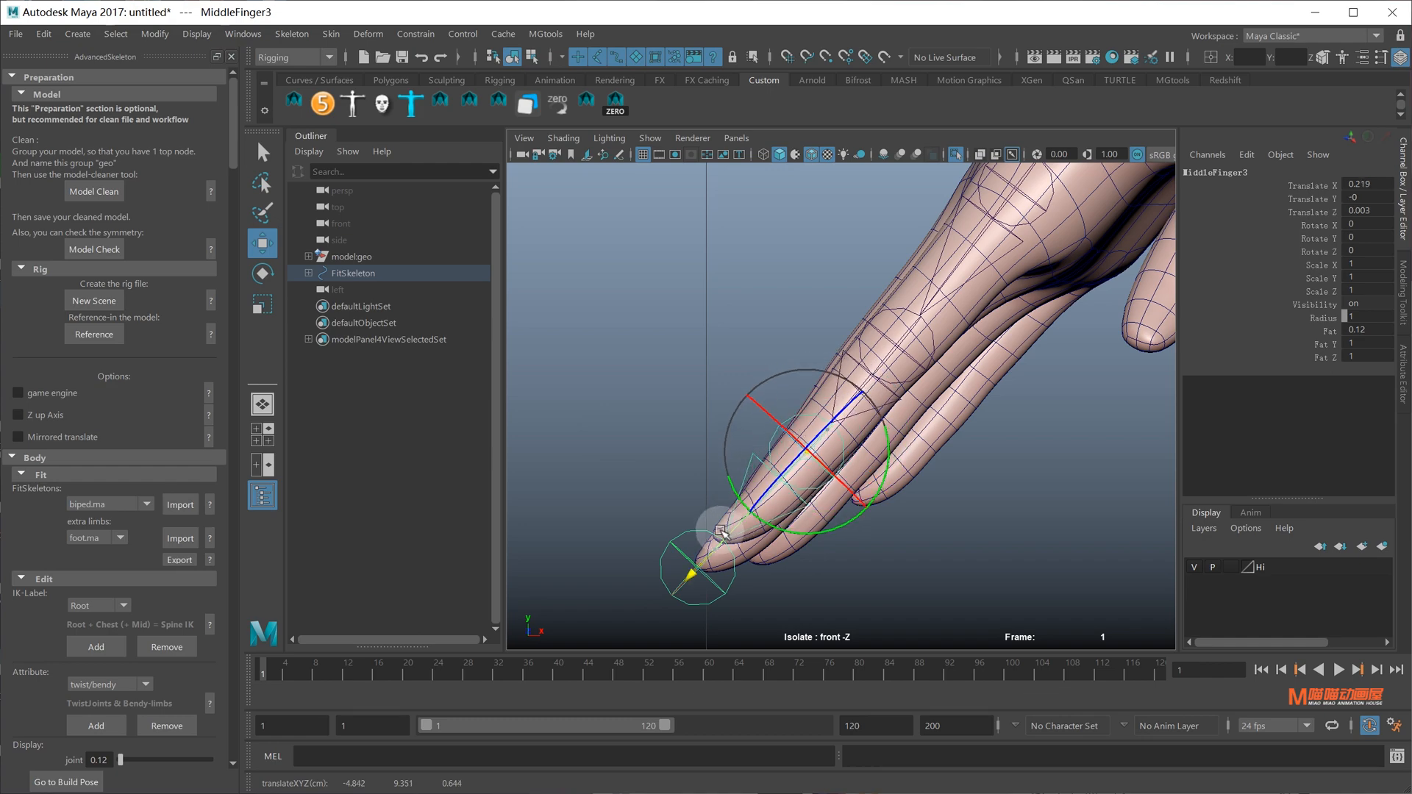
Switch to perspective and select the MiddleFinger1 base joint for rotating
{"action": "scroll", "coordinate": [900, 416], "scroll_direction": "down", "scroll_amount": 8}
{"action": "middle_click_drag", "start_coordinate": [901, 416], "coordinate": [885, 379], "text": "alt"}
{"action": "scroll", "coordinate": [886, 379], "scroll_direction": "up", "scroll_amount": 4}
{"action": "key", "text": "space"}
{"action": "left_click_drag", "start_coordinate": [885, 379], "coordinate": [853, 274]}
{"action": "left_click_drag", "start_coordinate": [843, 374], "coordinate": [890, 395], "text": "alt"}
{"action": "scroll", "coordinate": [889, 395], "scroll_direction": "up", "scroll_amount": 3}
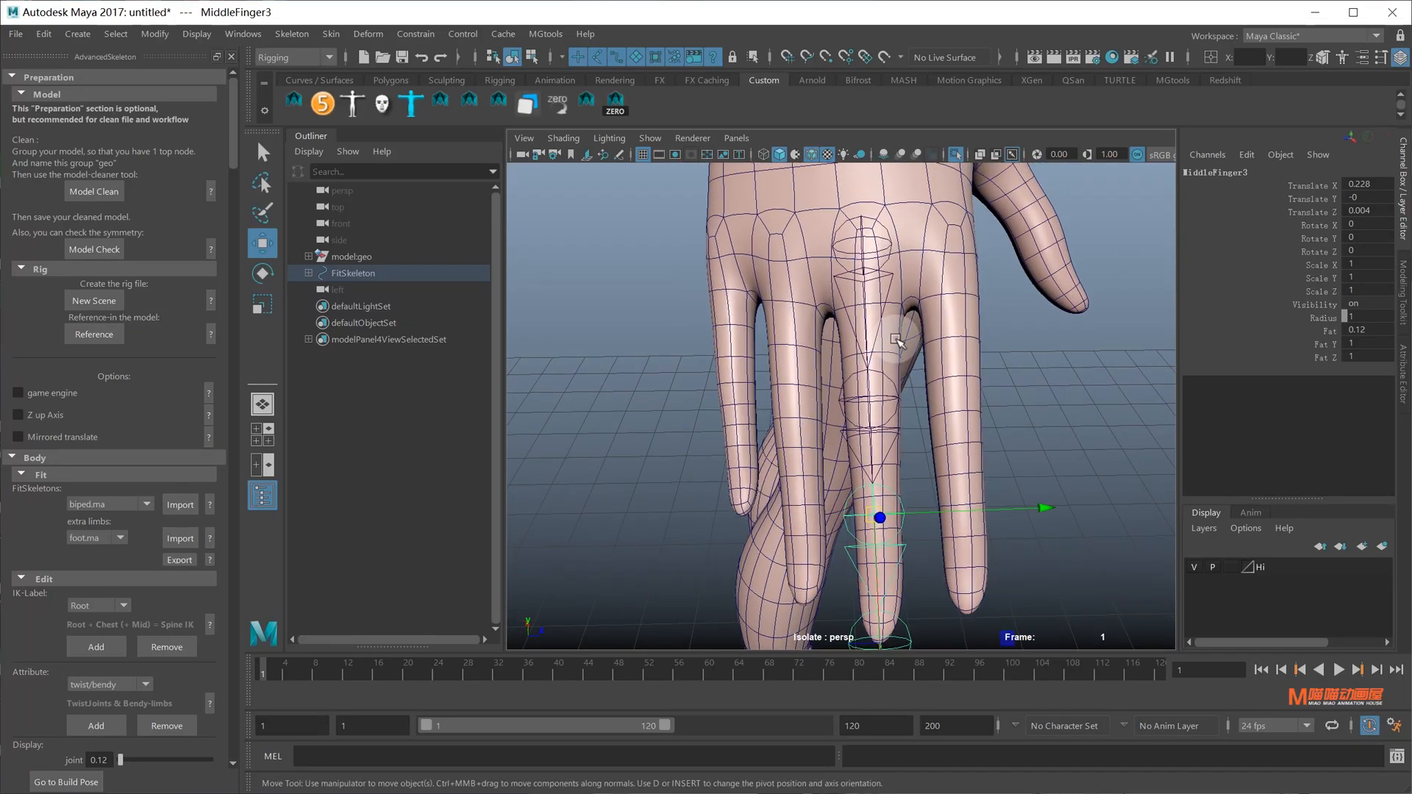
{"action": "left_click", "coordinate": [878, 244]}
{"action": "left_click", "coordinate": [880, 232]}
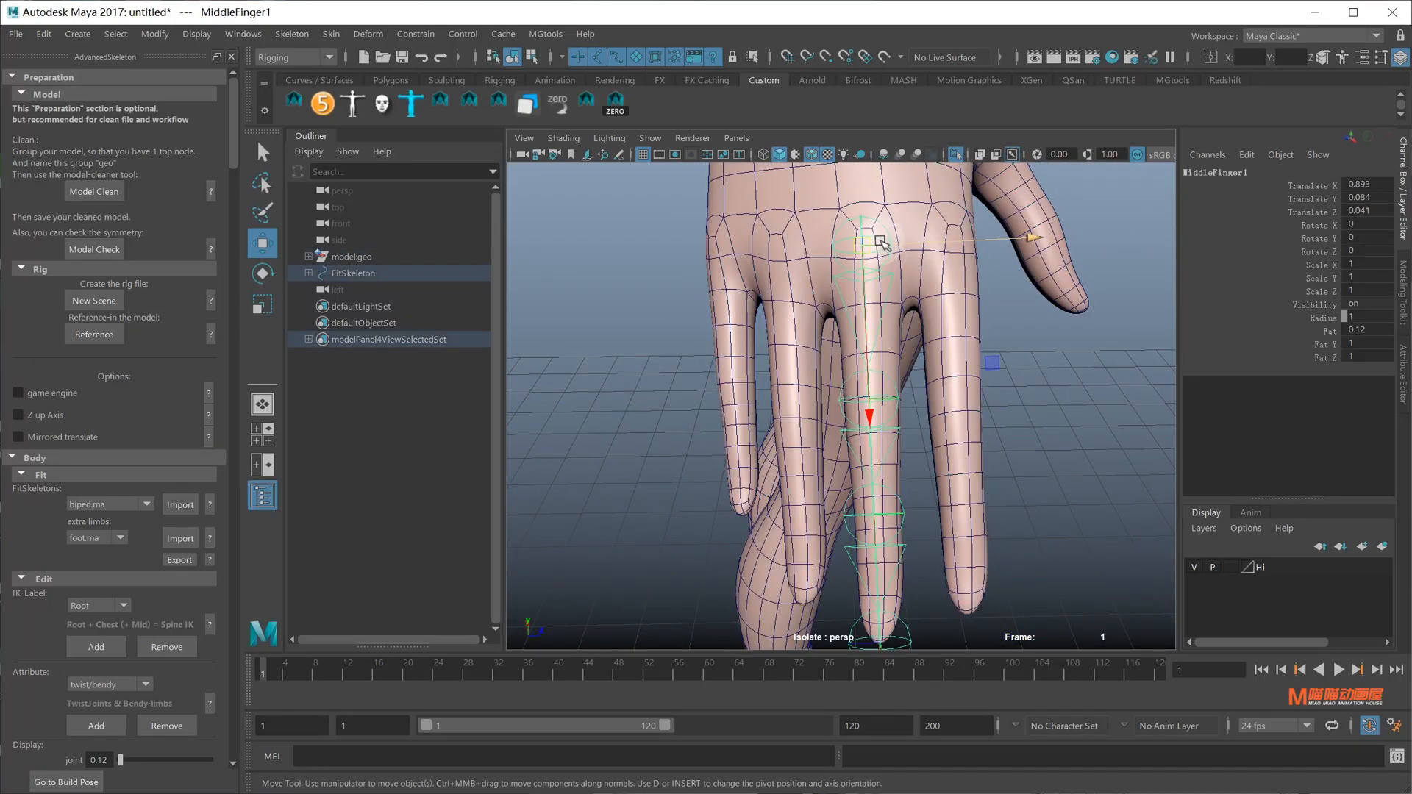
{"action": "key", "text": "e"}
{"action": "left_click_drag", "start_coordinate": [909, 412], "coordinate": [903, 346], "text": "alt"}
Undo the trial rotation and tilt the middle finger chain around MiddleFinger1
{"action": "key", "text": "q"}
{"action": "left_click", "coordinate": [873, 238]}
{"action": "left_click_drag", "start_coordinate": [875, 240], "coordinate": [907, 282], "text": "alt"}
{"action": "left_click", "coordinate": [889, 250]}
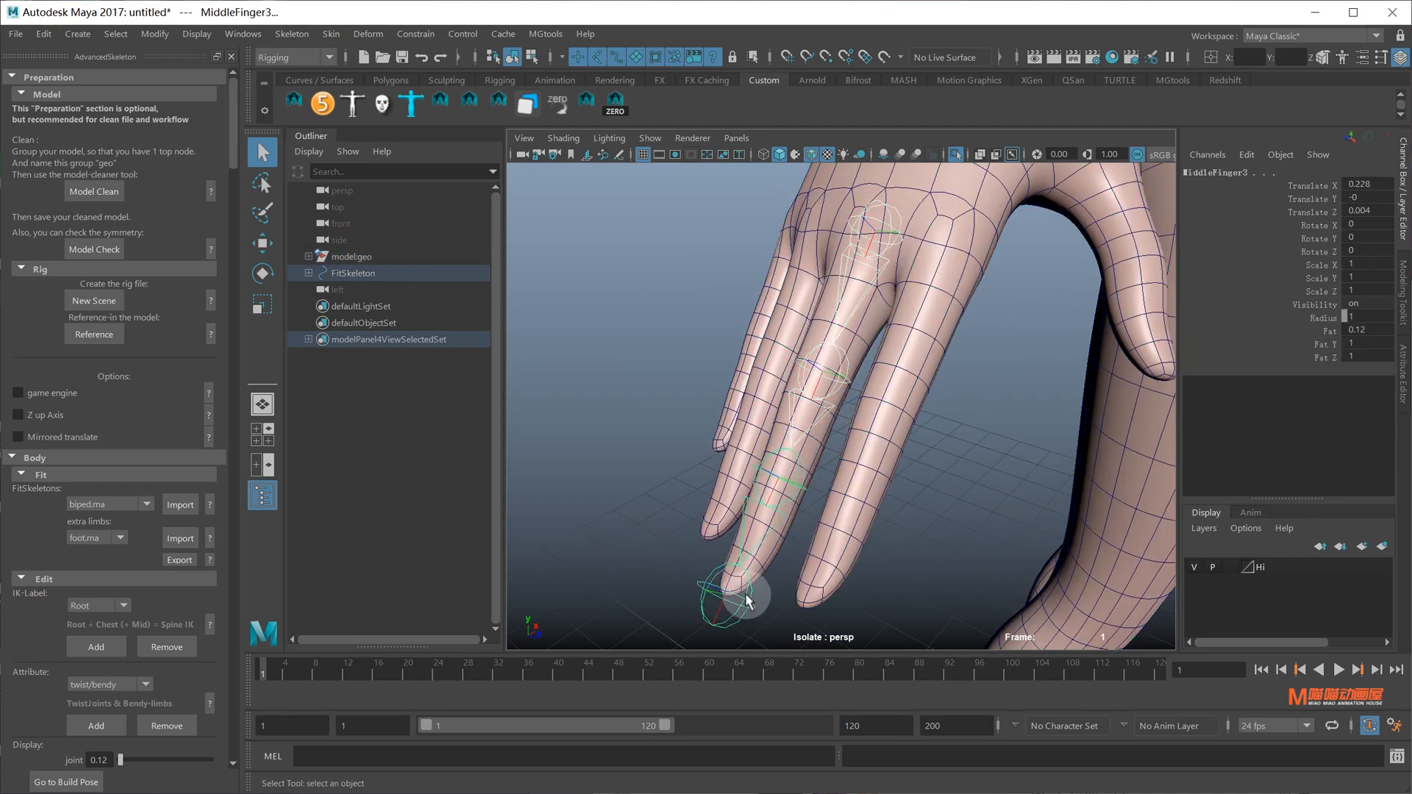
{"action": "key", "text": "e"}
{"action": "left_click_drag", "start_coordinate": [786, 537], "coordinate": [906, 391], "text": "alt"}
{"action": "key", "text": "ctrl+z"}
{"action": "left_click_drag", "start_coordinate": [874, 483], "coordinate": [935, 395], "text": "alt"}
{"action": "key", "text": "q"}
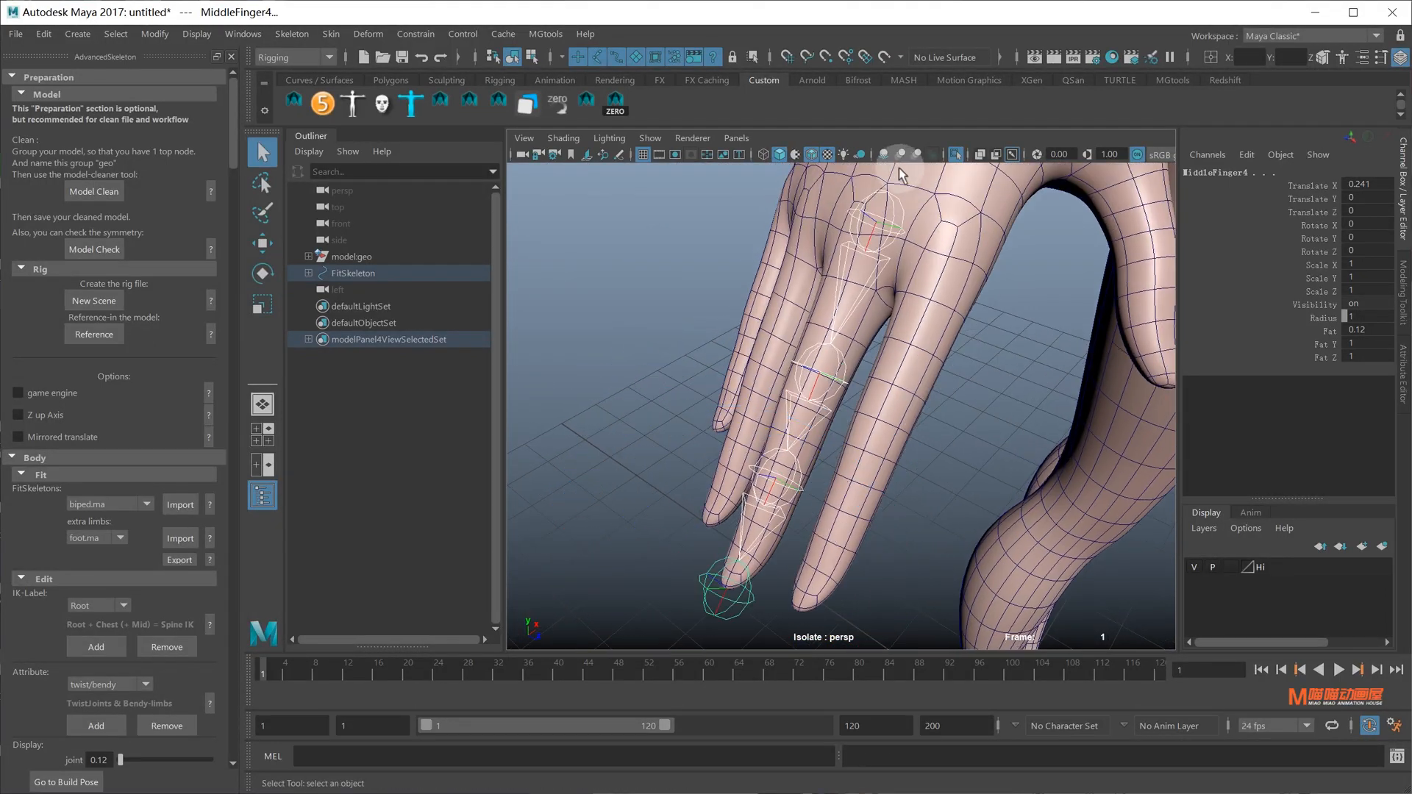
Exit Isolate Select, select the ring finger base joint and switch to the back view
{"action": "left_click", "coordinate": [955, 157]}
{"action": "left_click_drag", "start_coordinate": [714, 389], "coordinate": [877, 356], "text": "alt"}
{"action": "scroll", "coordinate": [874, 397], "scroll_direction": "down", "scroll_amount": 3}
{"action": "left_click", "coordinate": [821, 494]}
{"action": "key", "text": "space"}
Move the RingFinger1 chain up into the ring finger and isolate the body and joints
{"action": "key", "text": "f"}
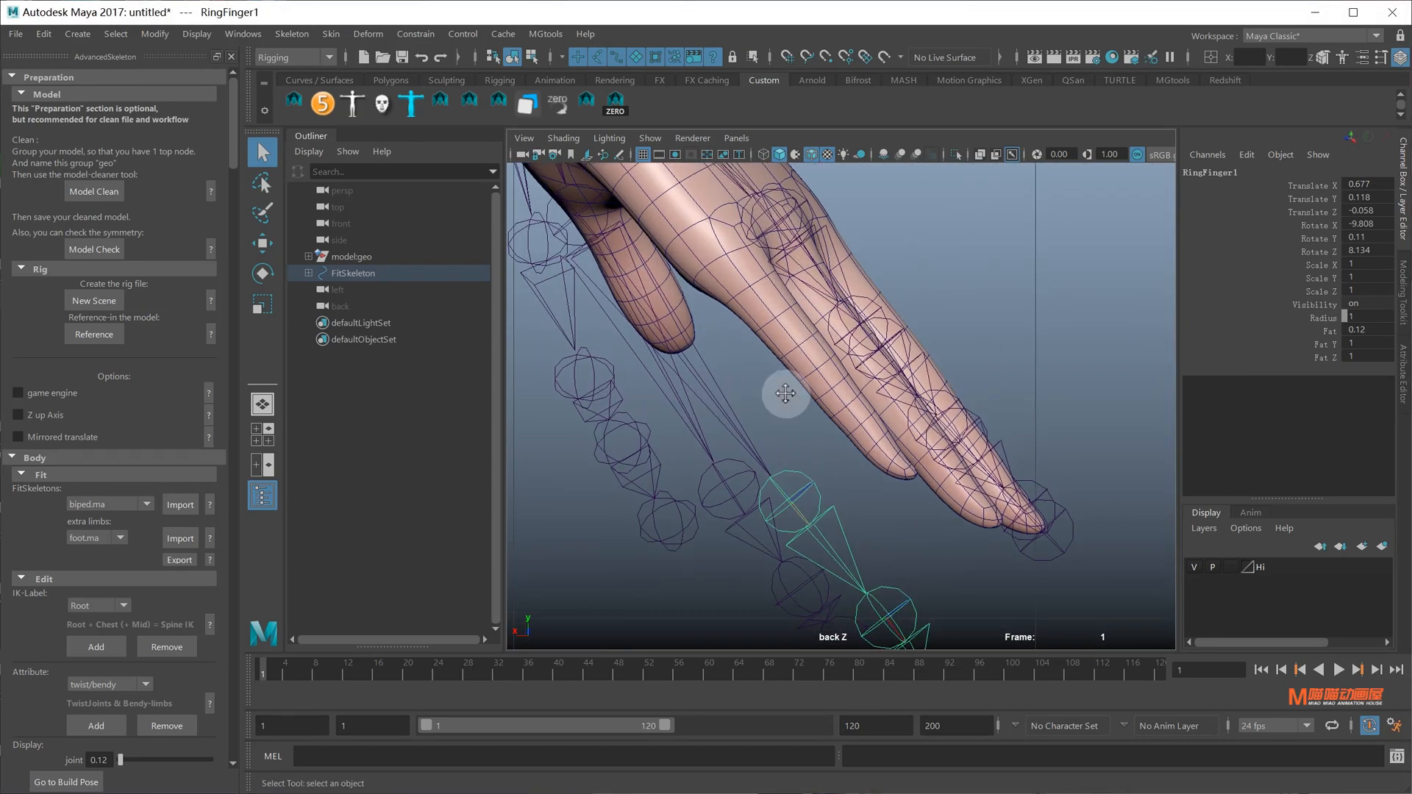
{"action": "key", "text": "w"}
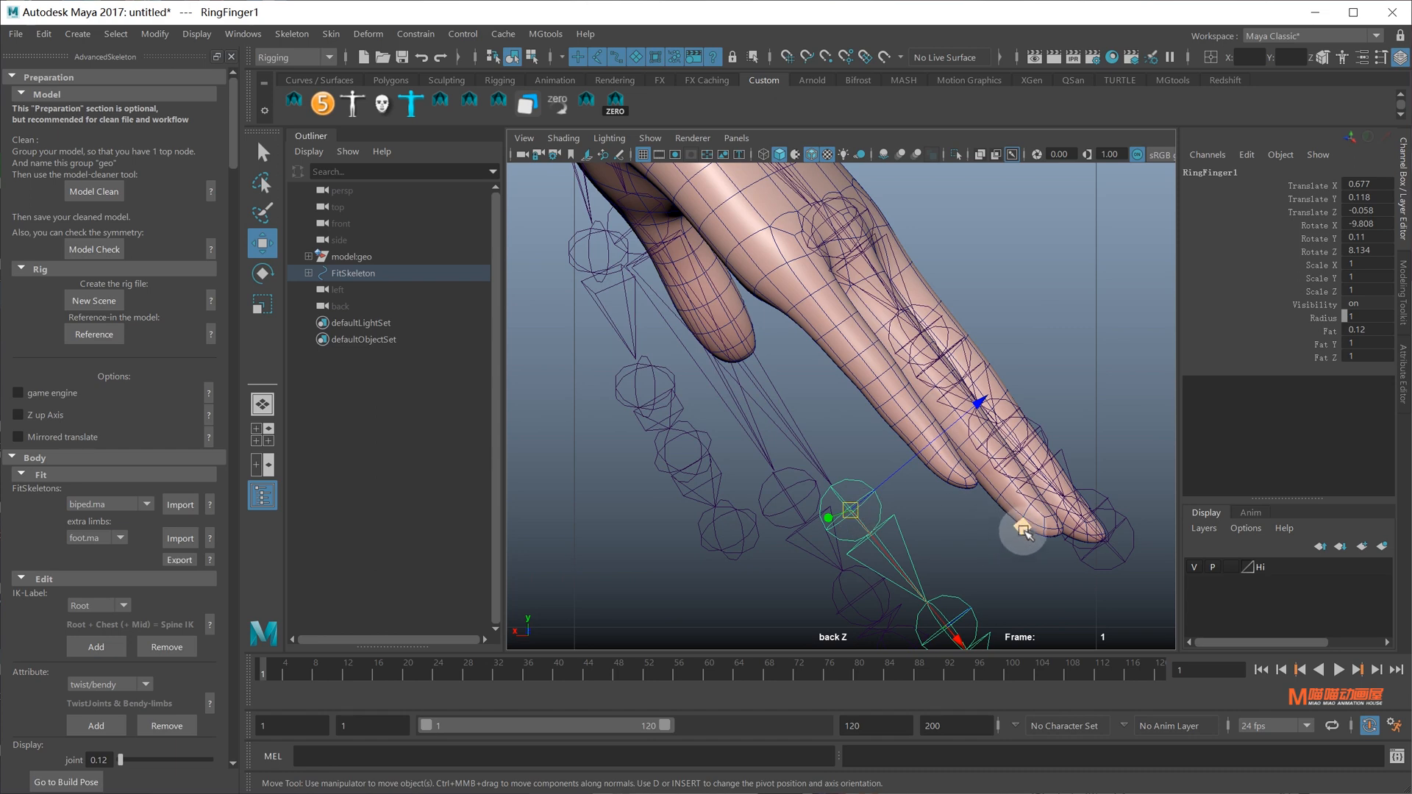
{"action": "middle_click_drag", "start_coordinate": [1022, 530], "coordinate": [1003, 258]}
{"action": "scroll", "coordinate": [993, 265], "scroll_direction": "up", "scroll_amount": 3}
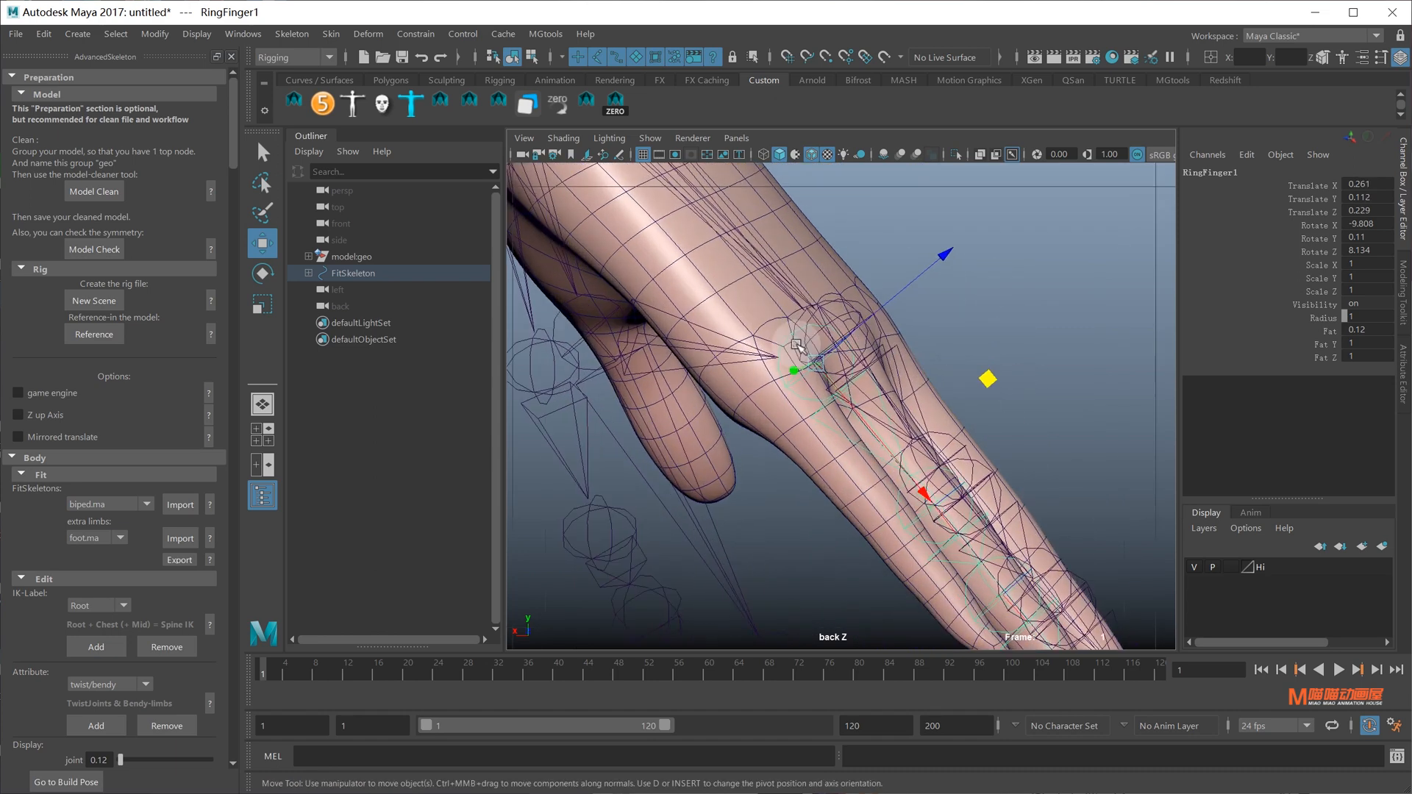
{"action": "left_click", "coordinate": [721, 282]}
{"action": "left_click", "coordinate": [955, 155]}
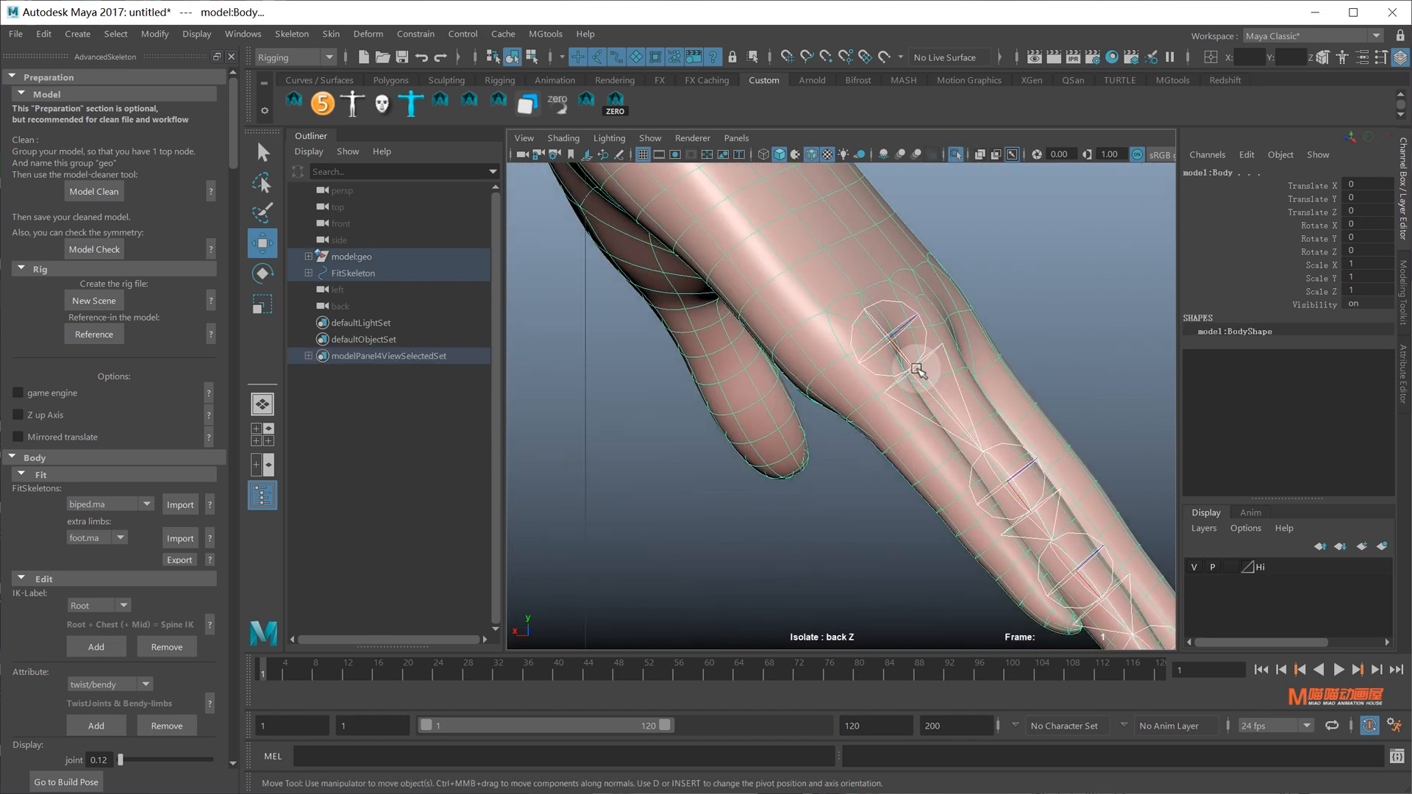
{"action": "left_click", "coordinate": [916, 347]}
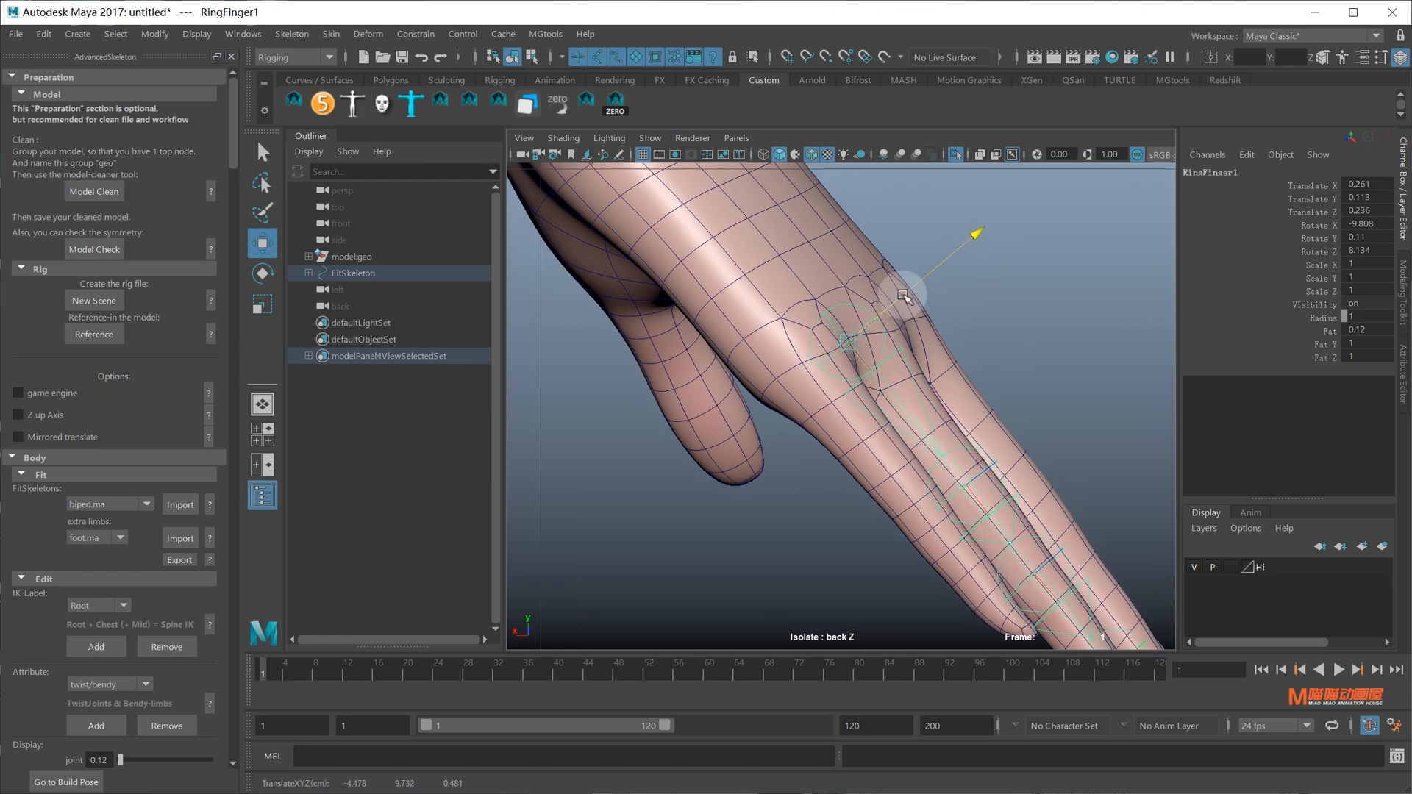
{"action": "left_click_drag", "start_coordinate": [903, 294], "coordinate": [841, 318], "text": "alt"}
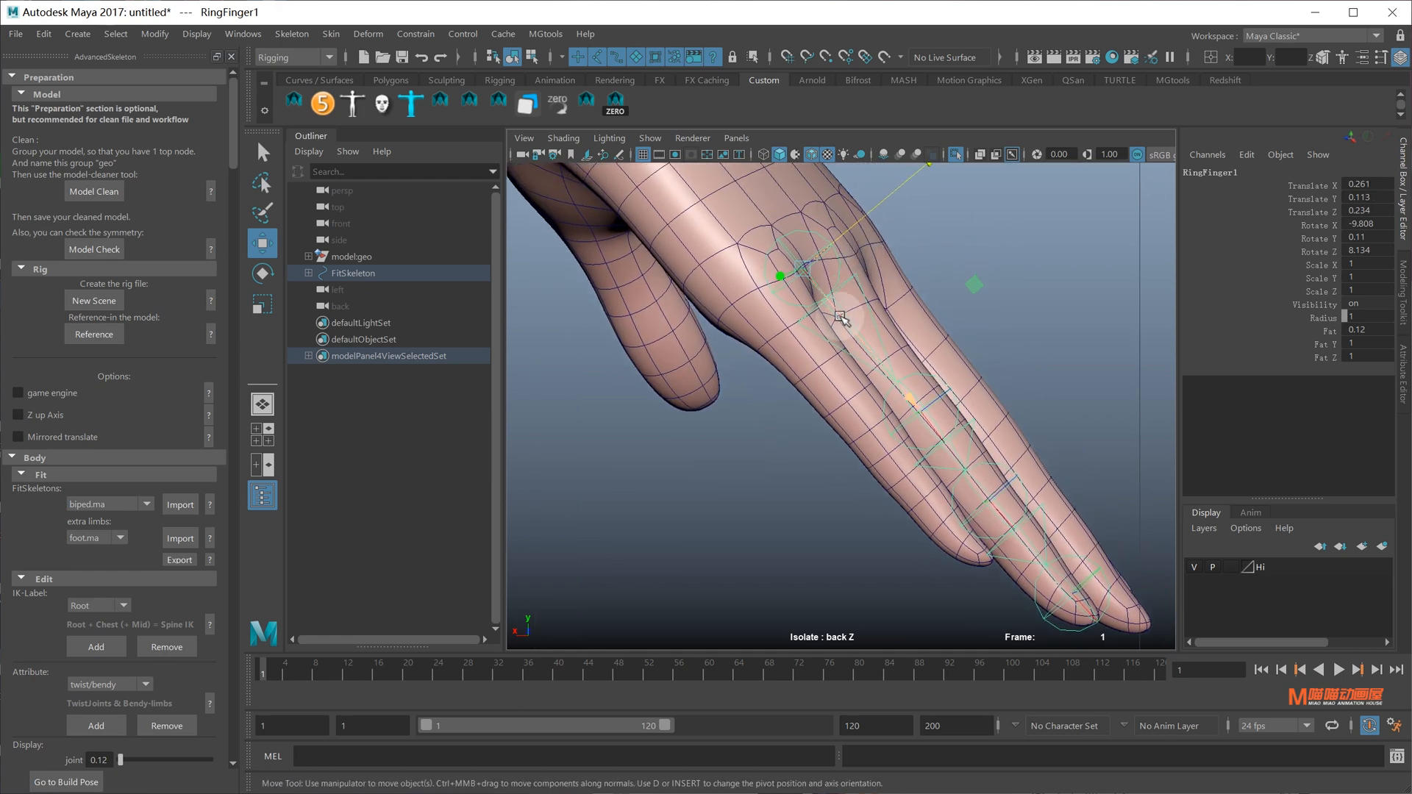
{"action": "middle_click_drag", "start_coordinate": [837, 302], "coordinate": [844, 234], "text": "alt"}
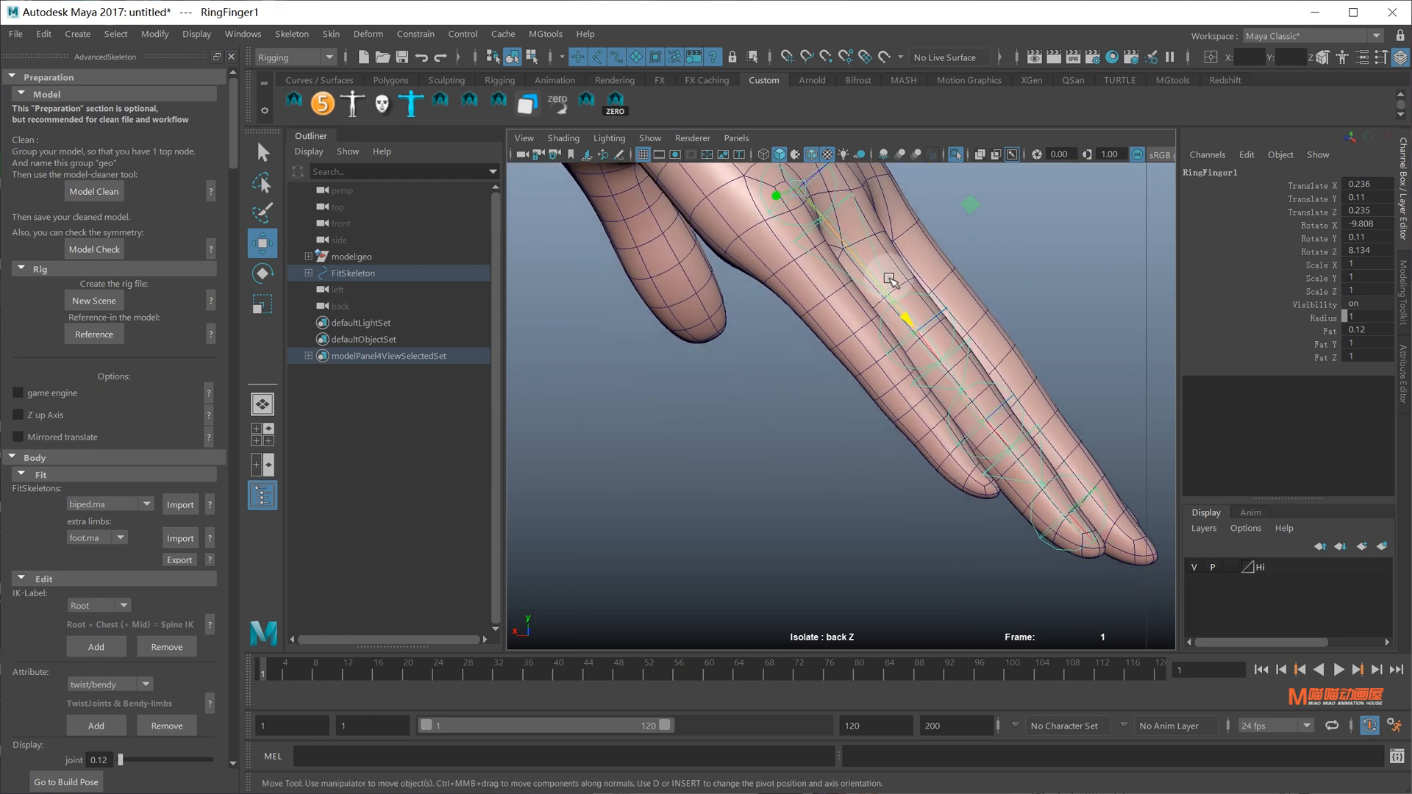
Set the Rotate tool's axes to Object orientation for the ring finger joint
{"action": "key", "text": "e"}
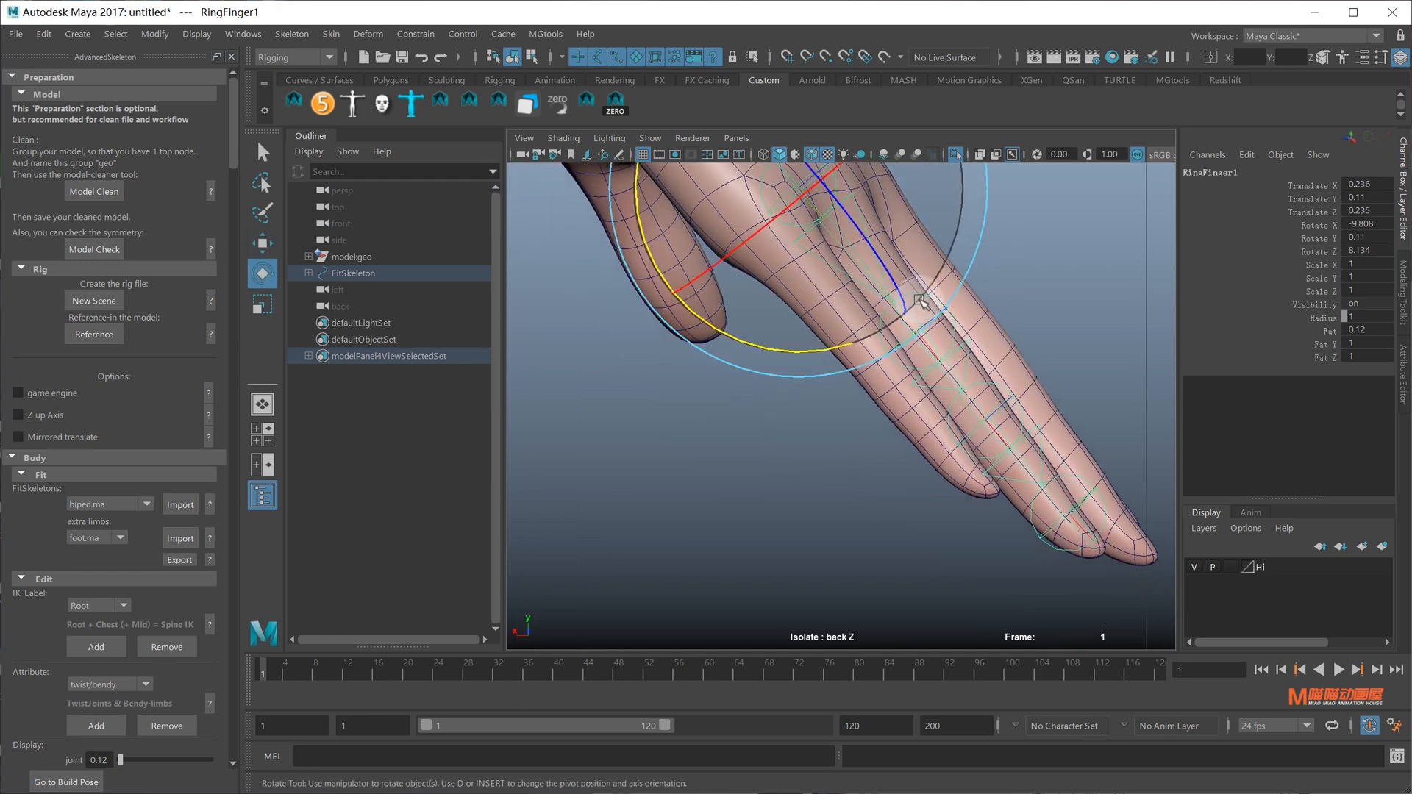
{"action": "left_click", "coordinate": [926, 309]}
{"action": "middle_click_drag", "start_coordinate": [912, 266], "coordinate": [890, 320], "text": "alt"}
{"action": "key", "text": "e"}
{"action": "left_click_drag", "start_coordinate": [941, 264], "coordinate": [842, 224]}
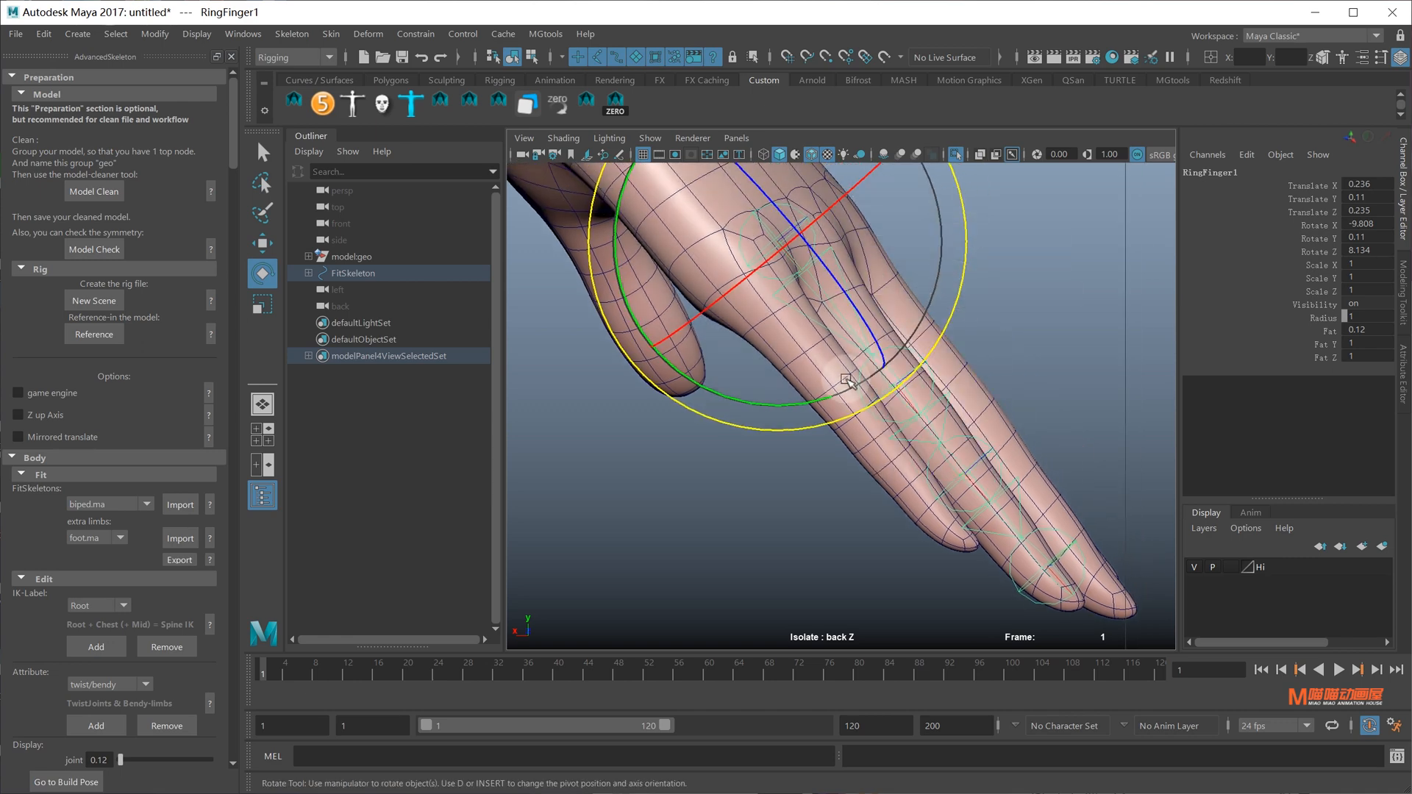
{"action": "middle_click_drag", "start_coordinate": [921, 391], "coordinate": [907, 355], "text": "alt"}
Slide RingFinger3 to the middle knuckle without moving its child RingFinger4
{"action": "key", "text": "q"}
{"action": "left_click", "coordinate": [1042, 564]}
{"action": "key", "text": "w"}
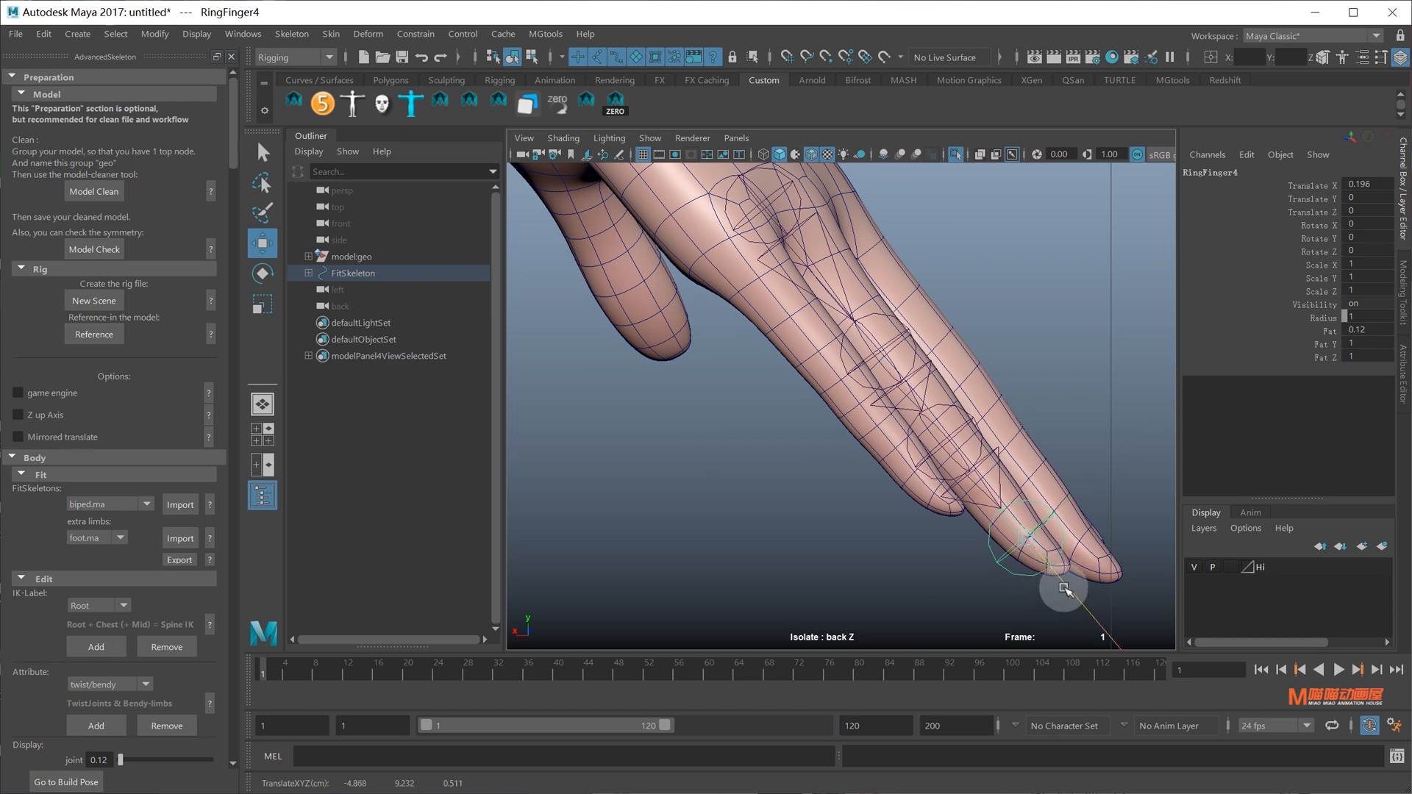
{"action": "middle_click_drag", "start_coordinate": [1022, 519], "coordinate": [1025, 542], "text": "alt"}
{"action": "scroll", "coordinate": [1021, 537], "scroll_direction": "up", "scroll_amount": 1}
{"action": "left_click", "coordinate": [986, 492]}
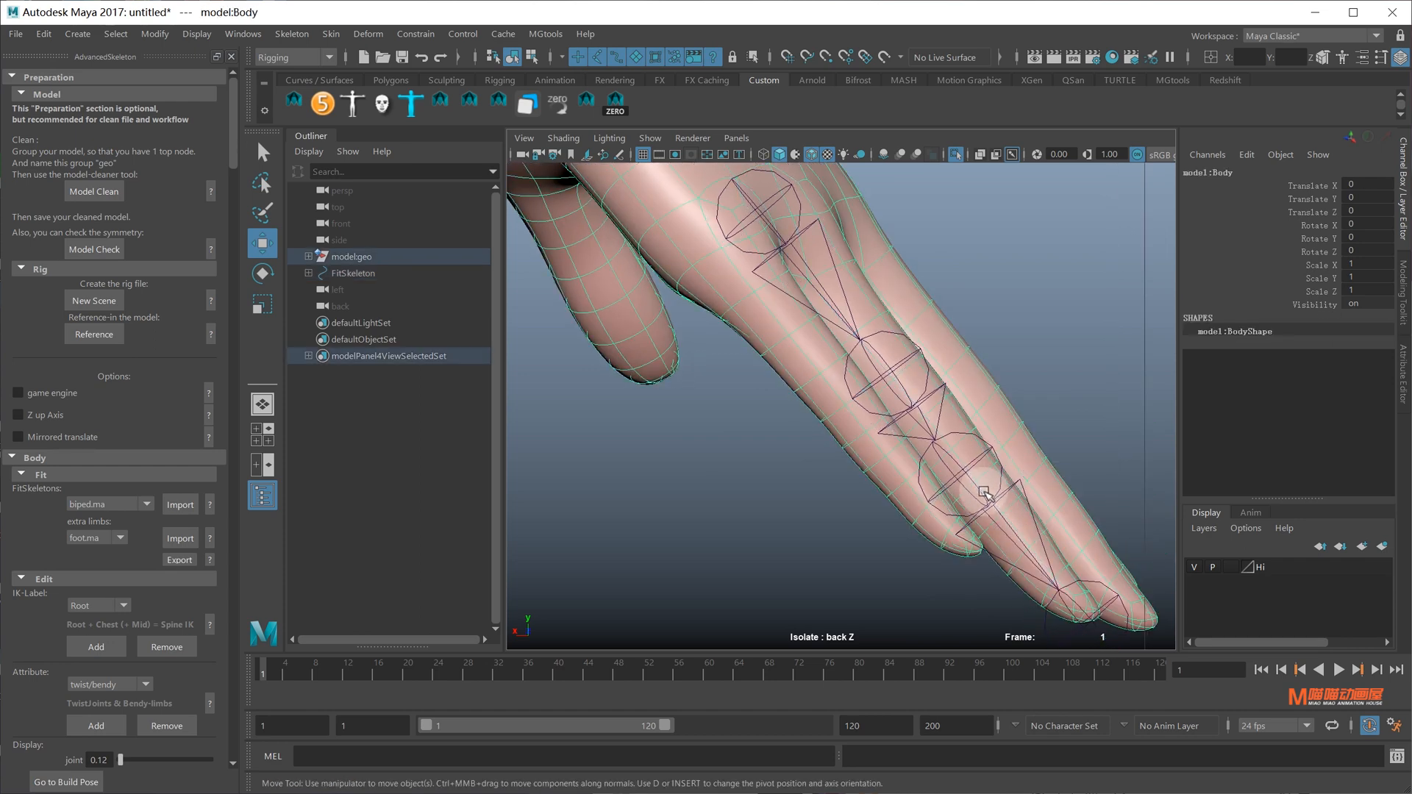
{"action": "left_click", "coordinate": [988, 500]}
{"action": "key", "text": "d"}
{"action": "left_click_drag", "start_coordinate": [1061, 597], "coordinate": [1076, 616]}
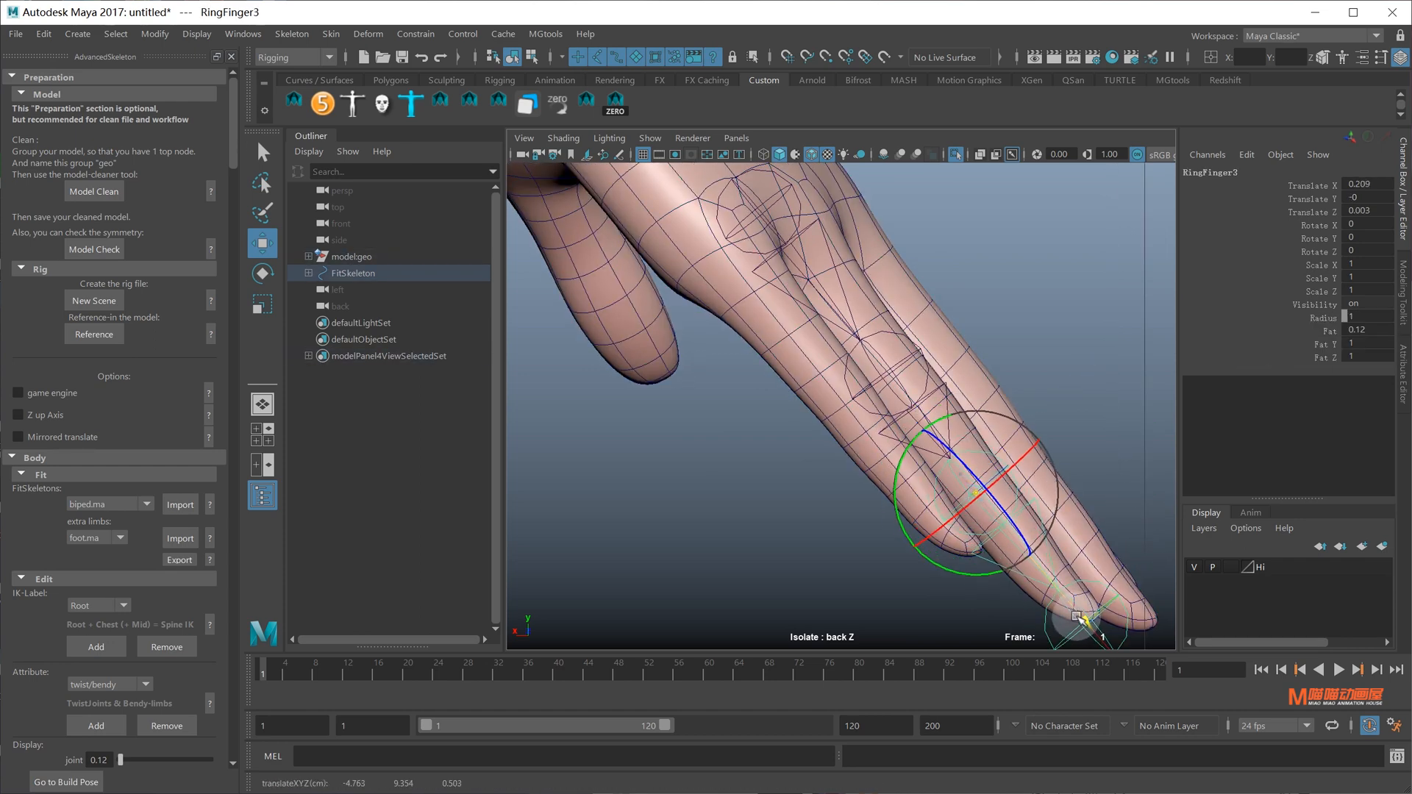
{"action": "scroll", "coordinate": [849, 412], "scroll_direction": "down", "scroll_amount": 9}
{"action": "mouse_move", "coordinate": [849, 409]}
{"action": "middle_mouse_down", "text": "alt"}
{"action": "mouse_move", "coordinate": [848, 514]}
{"action": "mouse_move", "coordinate": [859, 449]}
{"action": "middle_mouse_up", "text": "alt"}
{"action": "scroll", "coordinate": [860, 449], "scroll_direction": "up", "scroll_amount": 5}
In perspective view, reselect RingFinger1 from the back of the hand
{"action": "key", "text": "space"}
{"action": "mouse_move", "coordinate": [921, 451]}
{"action": "left_mouse_down"}
{"action": "mouse_move", "coordinate": [929, 380]}
{"action": "mouse_move", "coordinate": [858, 391]}
{"action": "mouse_move", "coordinate": [1027, 350]}
{"action": "mouse_move", "coordinate": [831, 403]}
{"action": "mouse_move", "coordinate": [797, 284]}
{"action": "left_mouse_up"}
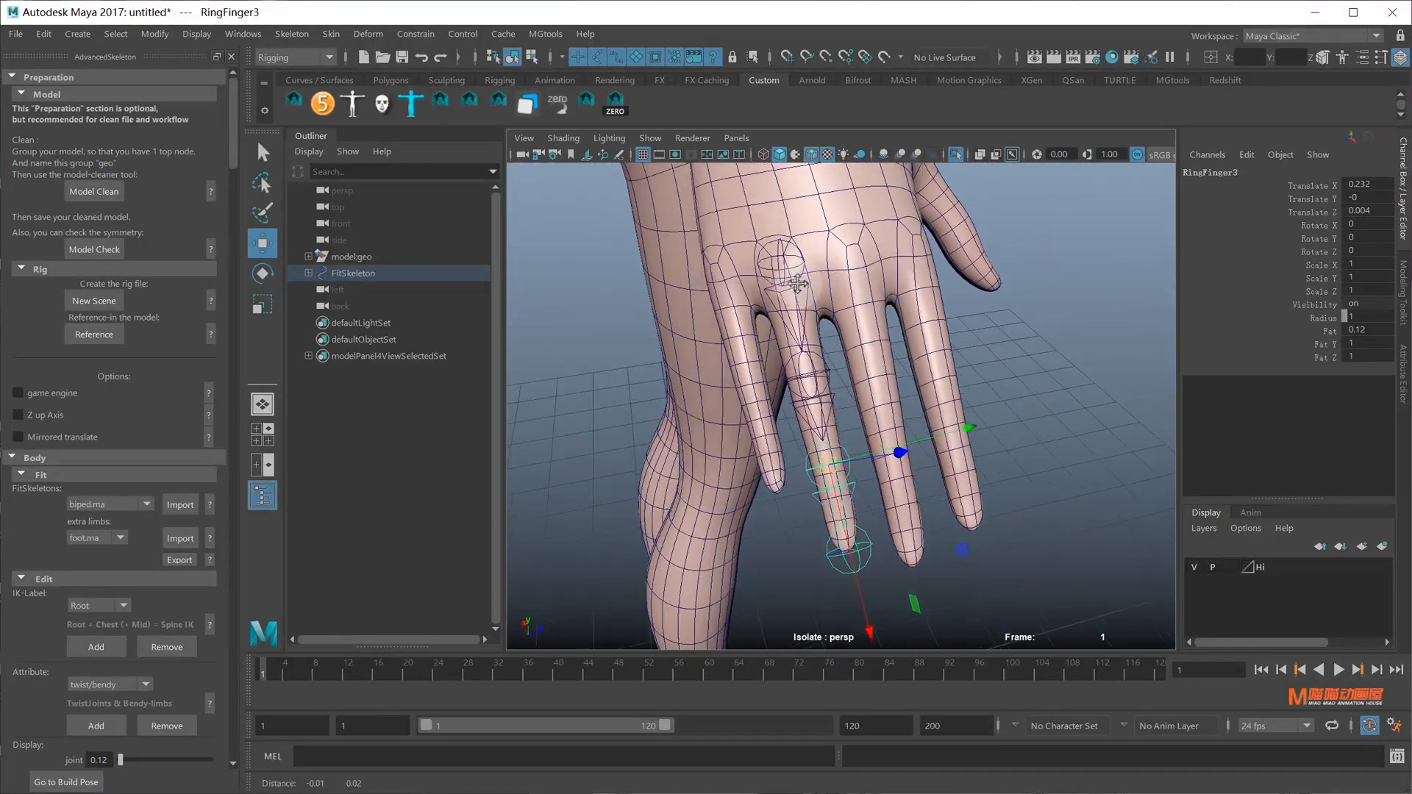
{"action": "middle_click_drag", "start_coordinate": [797, 284], "coordinate": [830, 326], "text": "alt"}
{"action": "left_click", "coordinate": [829, 320]}
{"action": "key", "text": "q"}
{"action": "left_click", "coordinate": [831, 313]}
{"action": "scroll", "coordinate": [859, 385], "scroll_direction": "up", "scroll_amount": 5}
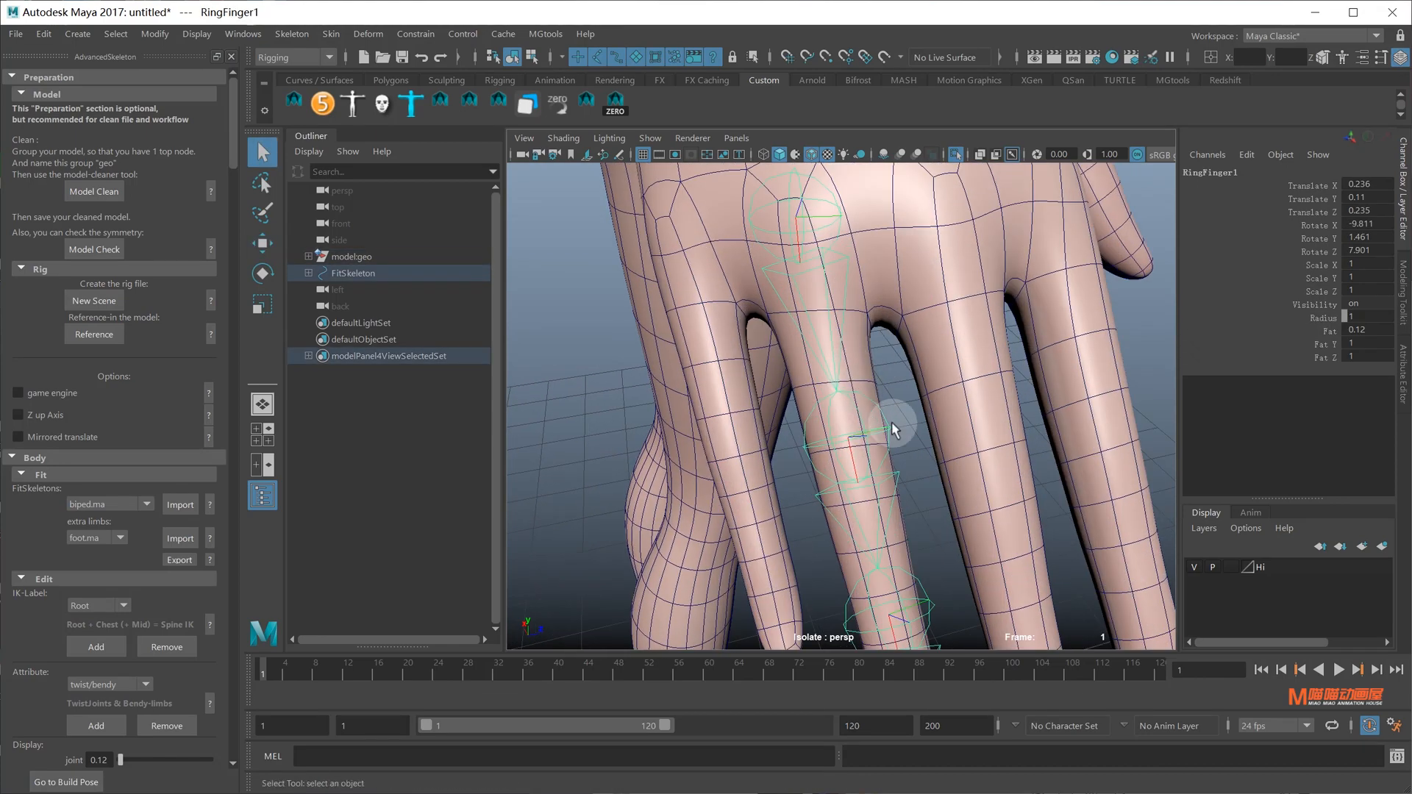
{"action": "left_click_drag", "start_coordinate": [920, 462], "coordinate": [785, 421], "text": "alt"}
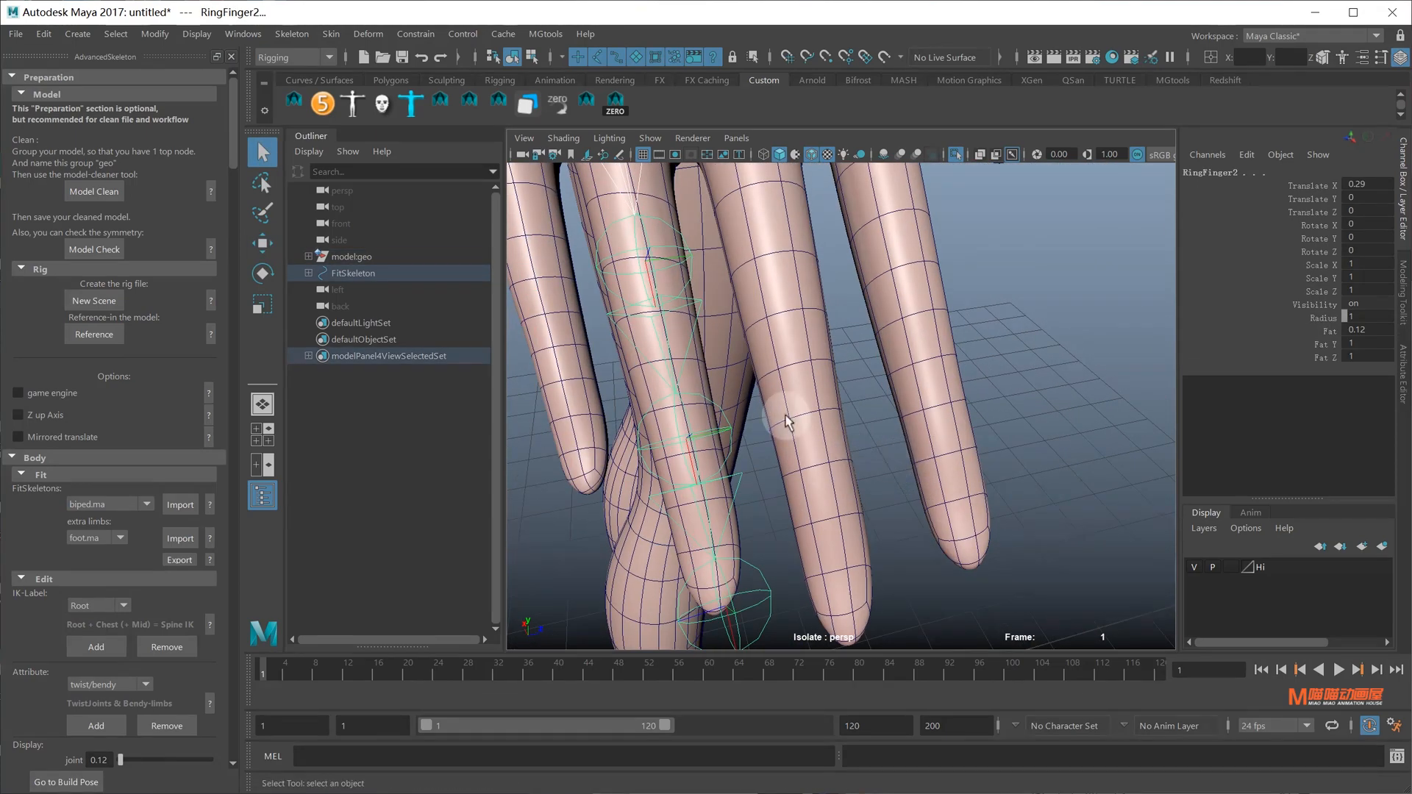
{"action": "middle_click_drag", "start_coordinate": [730, 432], "coordinate": [773, 407], "text": "alt"}
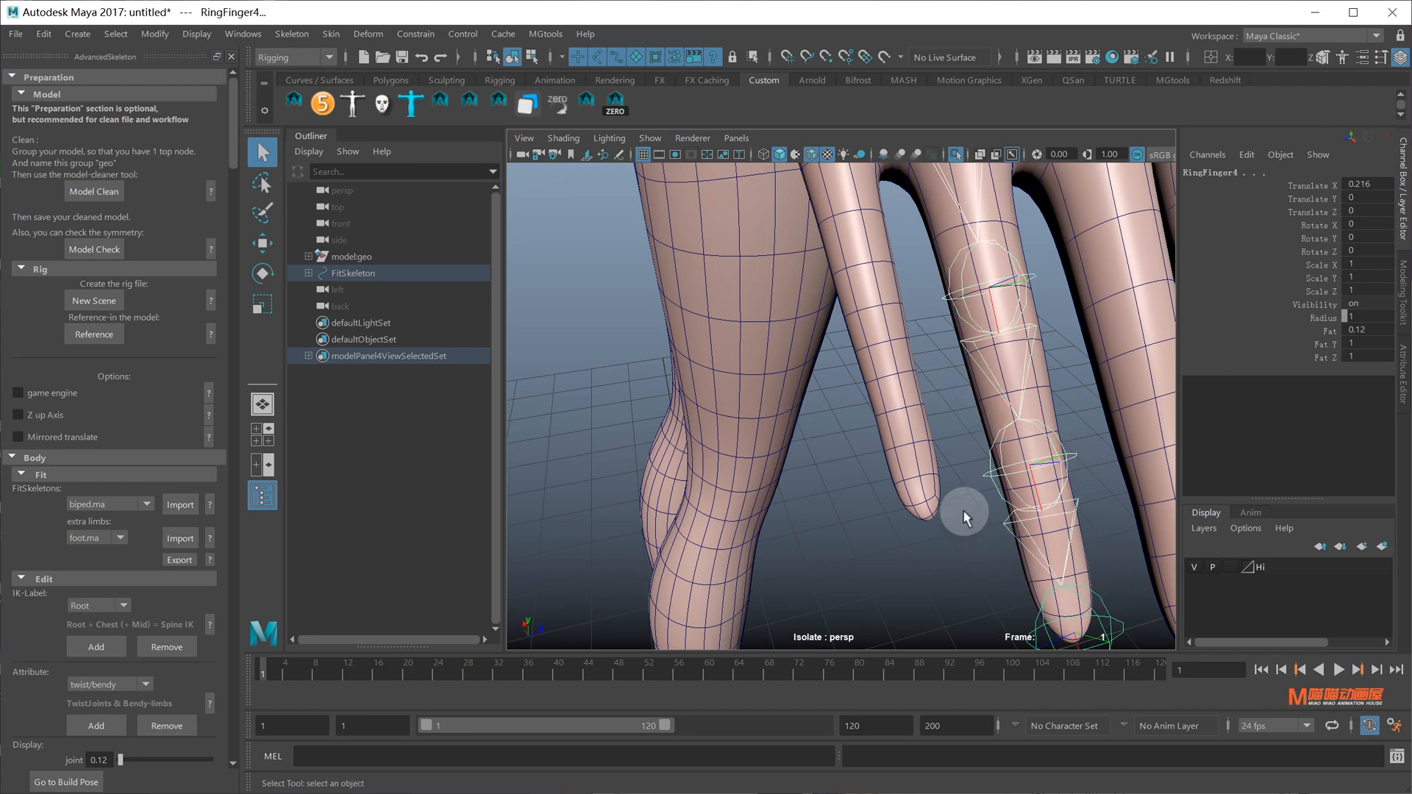
{"action": "scroll", "coordinate": [964, 517], "scroll_direction": "down", "scroll_amount": 8}
Test a rotation and a curl of the ring finger chain, undoing both
{"action": "key", "text": "e"}
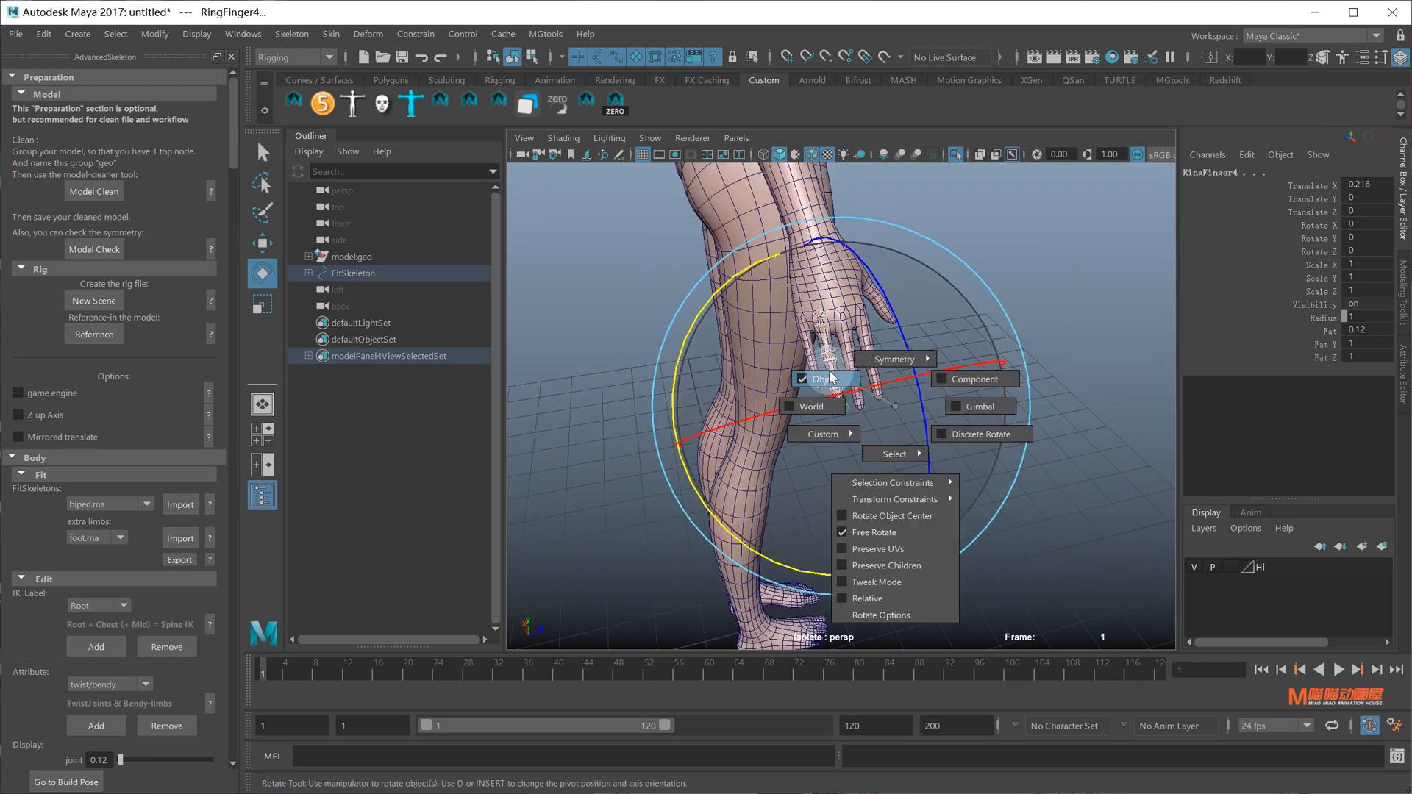
{"action": "left_click_drag", "start_coordinate": [735, 493], "coordinate": [749, 549]}
{"action": "key", "text": "ctrl+z"}
{"action": "left_click_drag", "start_coordinate": [691, 336], "coordinate": [809, 240]}
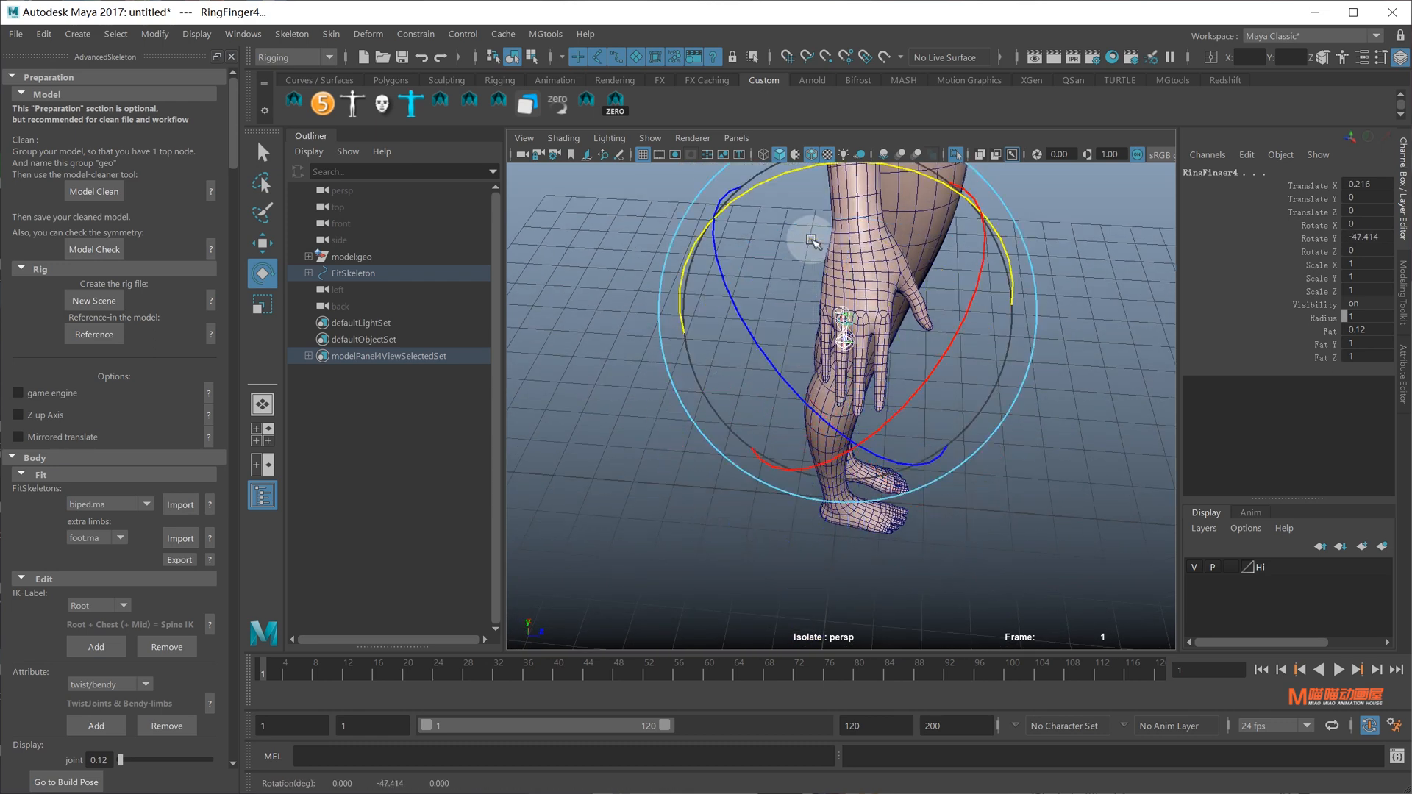
{"action": "key", "text": "ctrl+z"}
{"action": "scroll", "coordinate": [978, 441], "scroll_direction": "up", "scroll_amount": 6}
{"action": "left_click_drag", "start_coordinate": [989, 508], "coordinate": [973, 452], "text": "alt"}
{"action": "key", "text": "q"}
{"action": "left_click", "coordinate": [972, 446]}
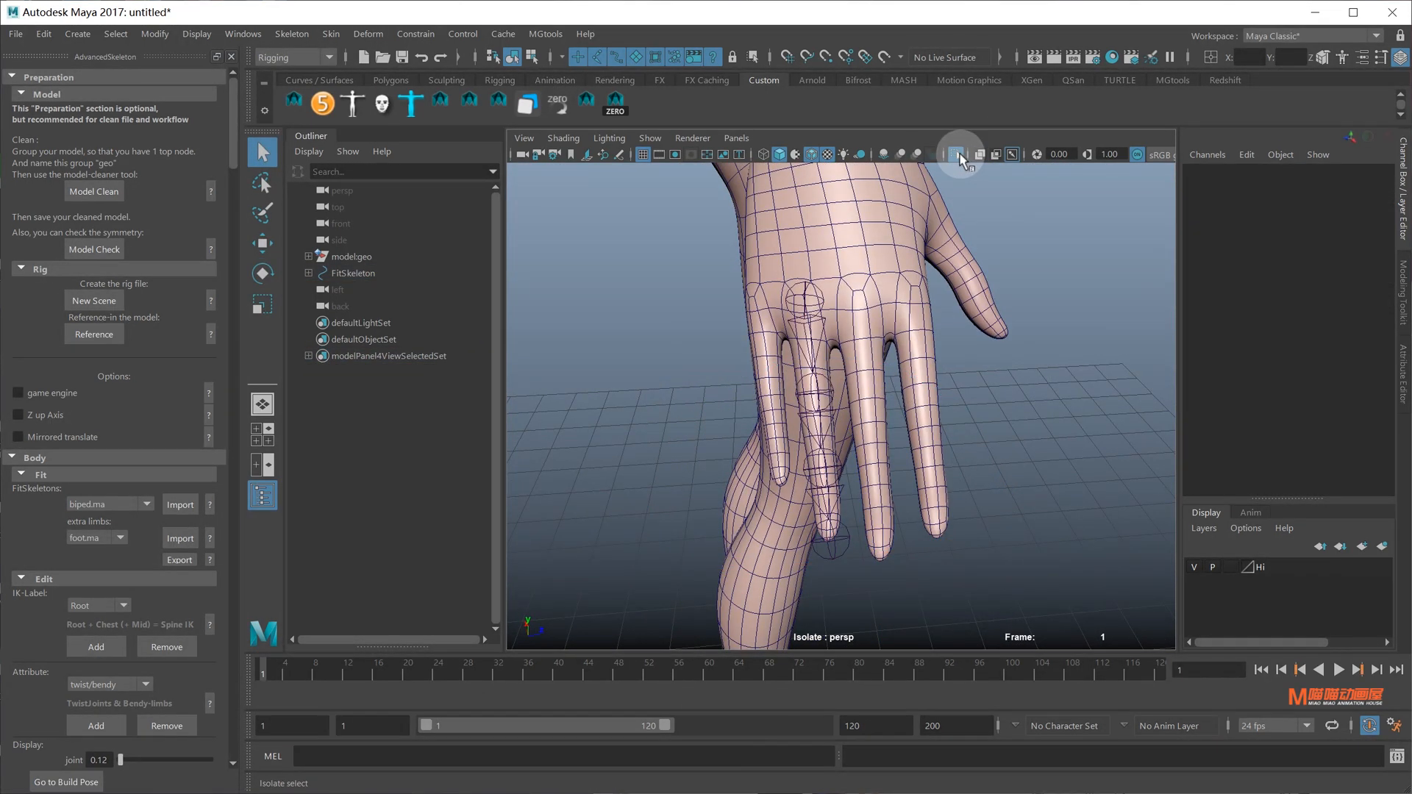
Switch to back view and isolate the body and joints around the hand
{"action": "left_click", "coordinate": [959, 156]}
{"action": "left_click_drag", "start_coordinate": [749, 358], "coordinate": [793, 376], "text": "alt"}
{"action": "left_click", "coordinate": [717, 513]}
{"action": "left_click_drag", "start_coordinate": [738, 482], "coordinate": [778, 485], "text": "alt"}
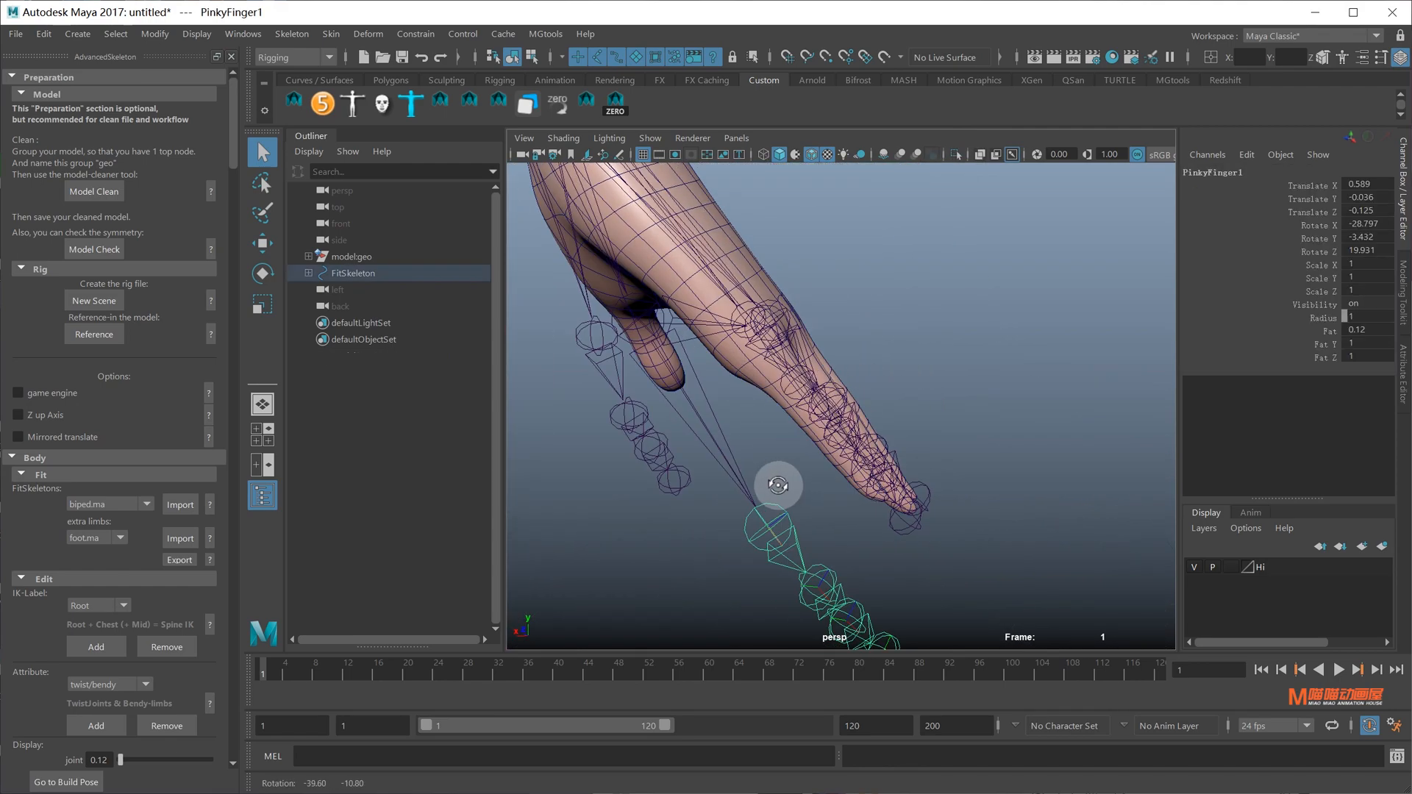
{"action": "left_click_drag", "start_coordinate": [750, 318], "coordinate": [744, 262], "text": "alt"}
{"action": "left_click", "coordinate": [744, 261]}
{"action": "key", "text": "space"}
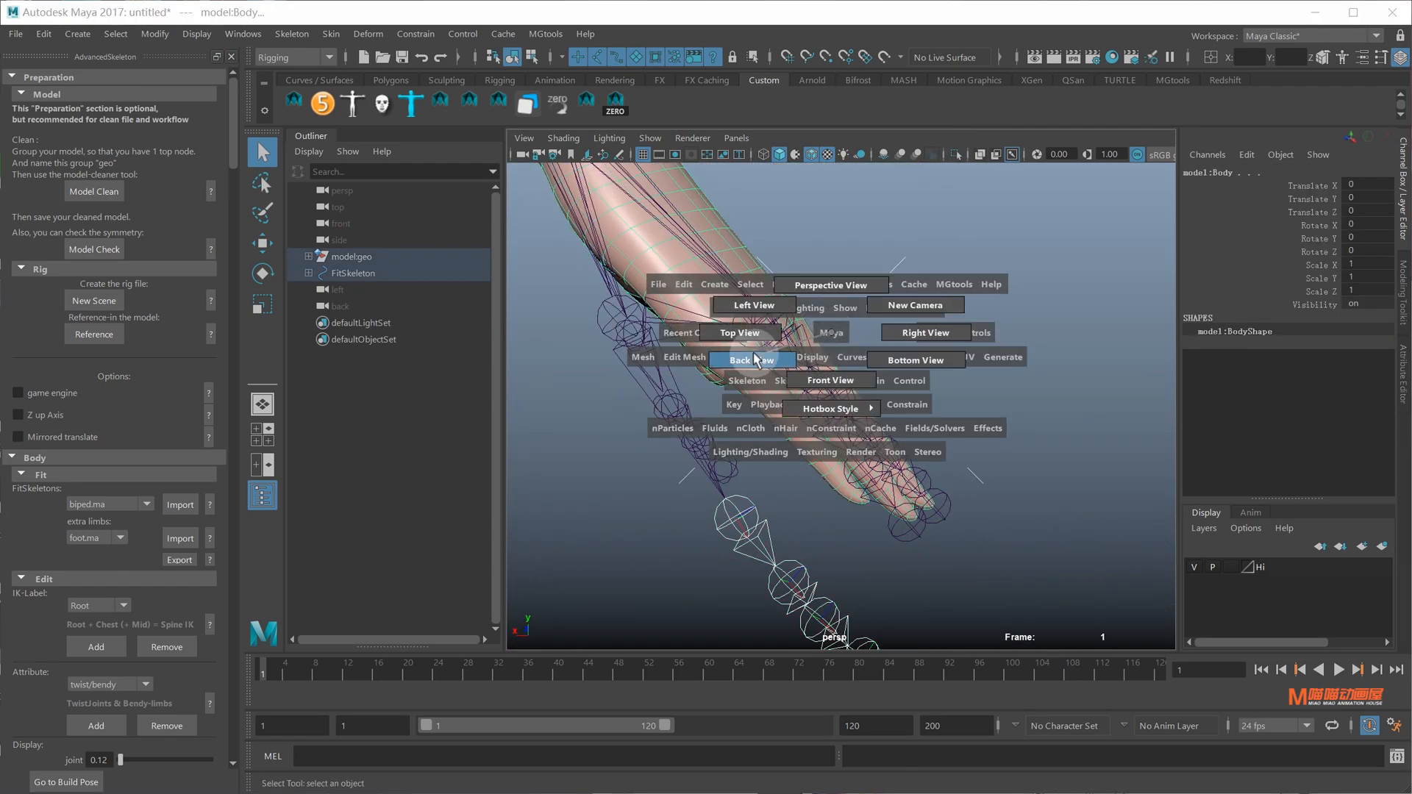
{"action": "left_click", "coordinate": [756, 359]}
{"action": "left_click", "coordinate": [956, 156]}
{"action": "scroll", "coordinate": [866, 345], "scroll_direction": "up", "scroll_amount": 2}
{"action": "middle_click_drag", "start_coordinate": [866, 348], "coordinate": [882, 232], "text": "alt"}
Move the PinkyFinger1 chain up into the little finger and centre it
{"action": "left_click", "coordinate": [838, 441]}
{"action": "key", "text": "w"}
{"action": "middle_click_drag", "start_coordinate": [993, 468], "coordinate": [951, 427]}
{"action": "scroll", "coordinate": [978, 318], "scroll_direction": "up", "scroll_amount": 3}
{"action": "scroll", "coordinate": [960, 384], "scroll_direction": "up", "scroll_amount": 1}
{"action": "middle_click_drag", "start_coordinate": [829, 193], "coordinate": [825, 206]}
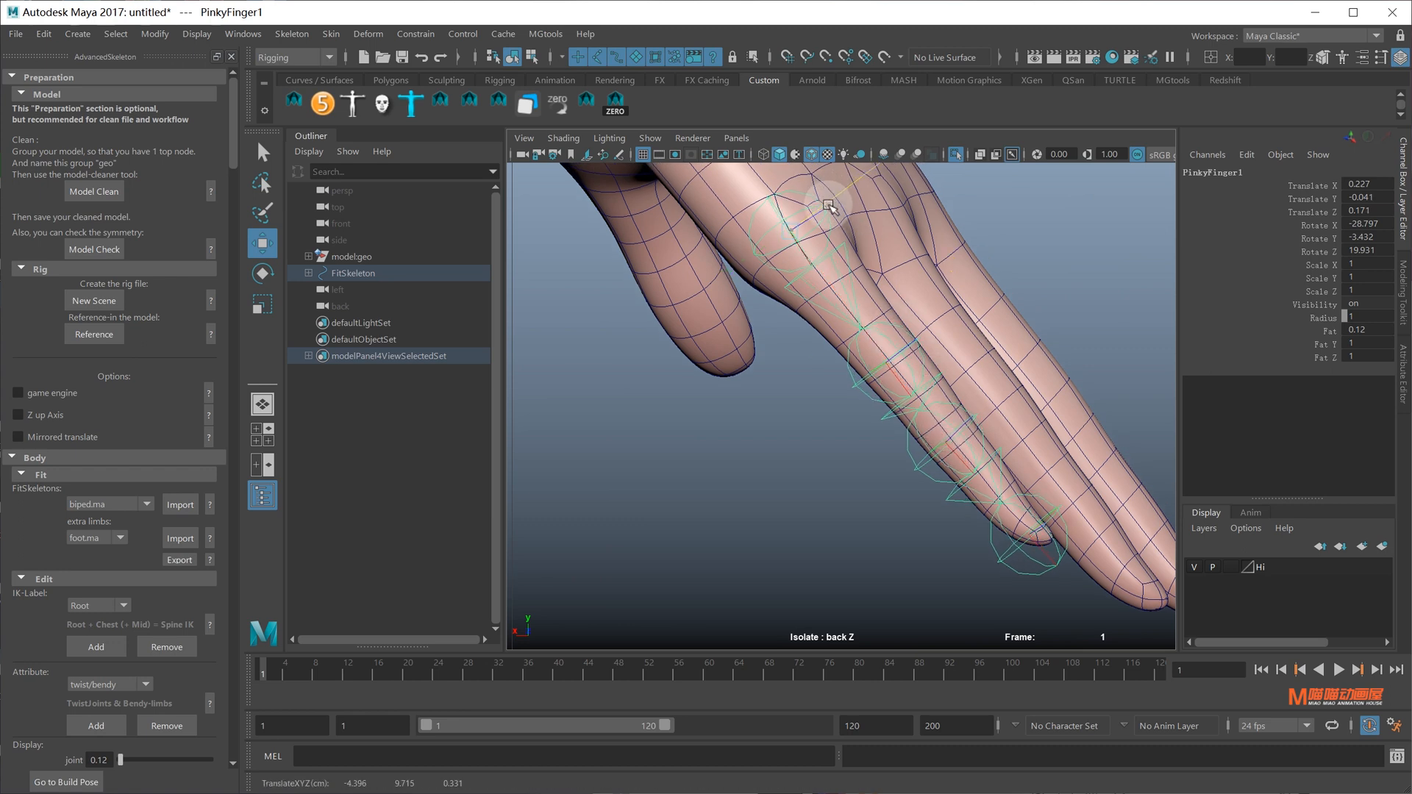
{"action": "key", "text": "e"}
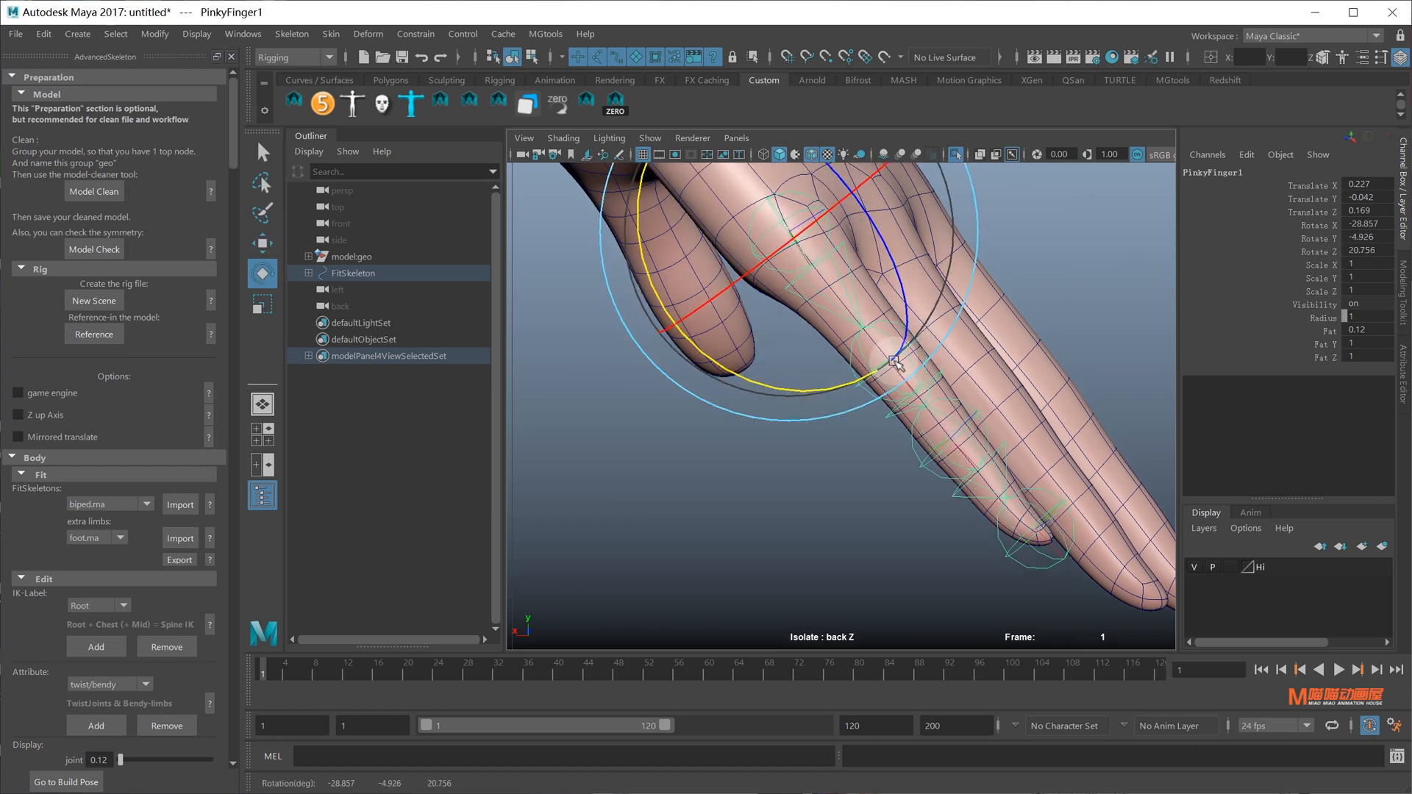
{"action": "middle_click_drag", "start_coordinate": [894, 360], "coordinate": [855, 348], "text": "alt"}
Nudge the pinky tip joint toward the end of the little finger
{"action": "key", "text": "w"}
{"action": "left_click", "coordinate": [1011, 549]}
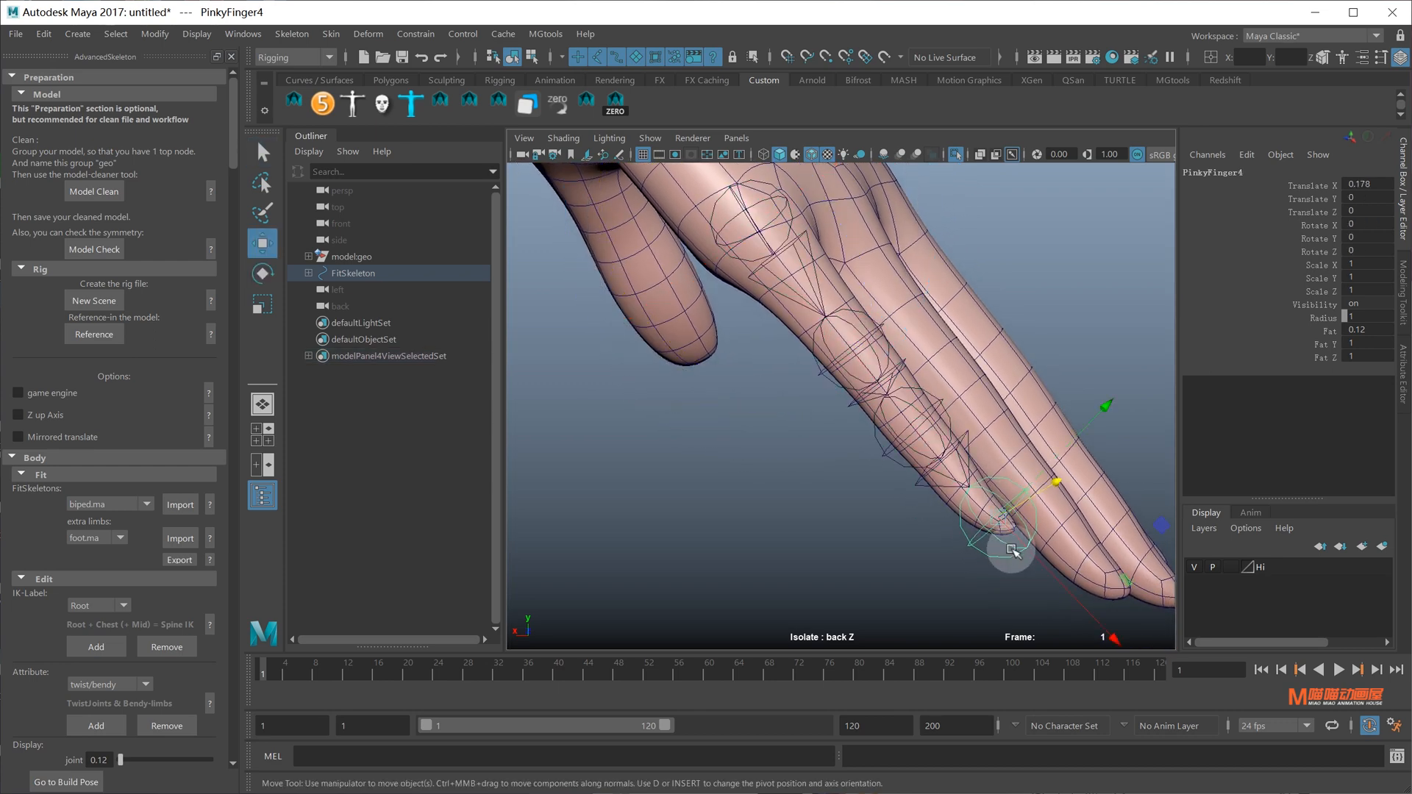
{"action": "middle_click_drag", "start_coordinate": [940, 395], "coordinate": [913, 431], "text": "alt"}
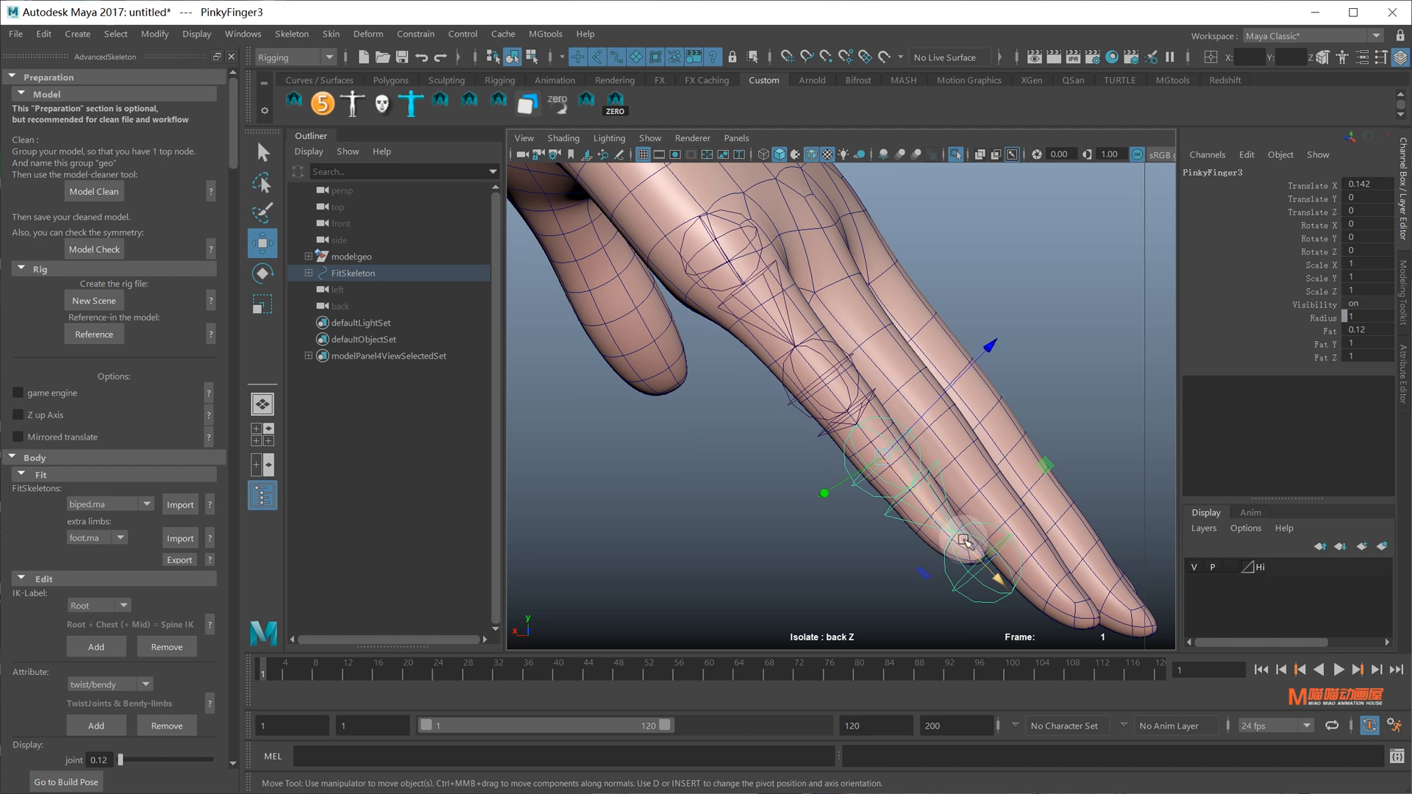
{"action": "left_click_drag", "start_coordinate": [964, 543], "coordinate": [991, 578]}
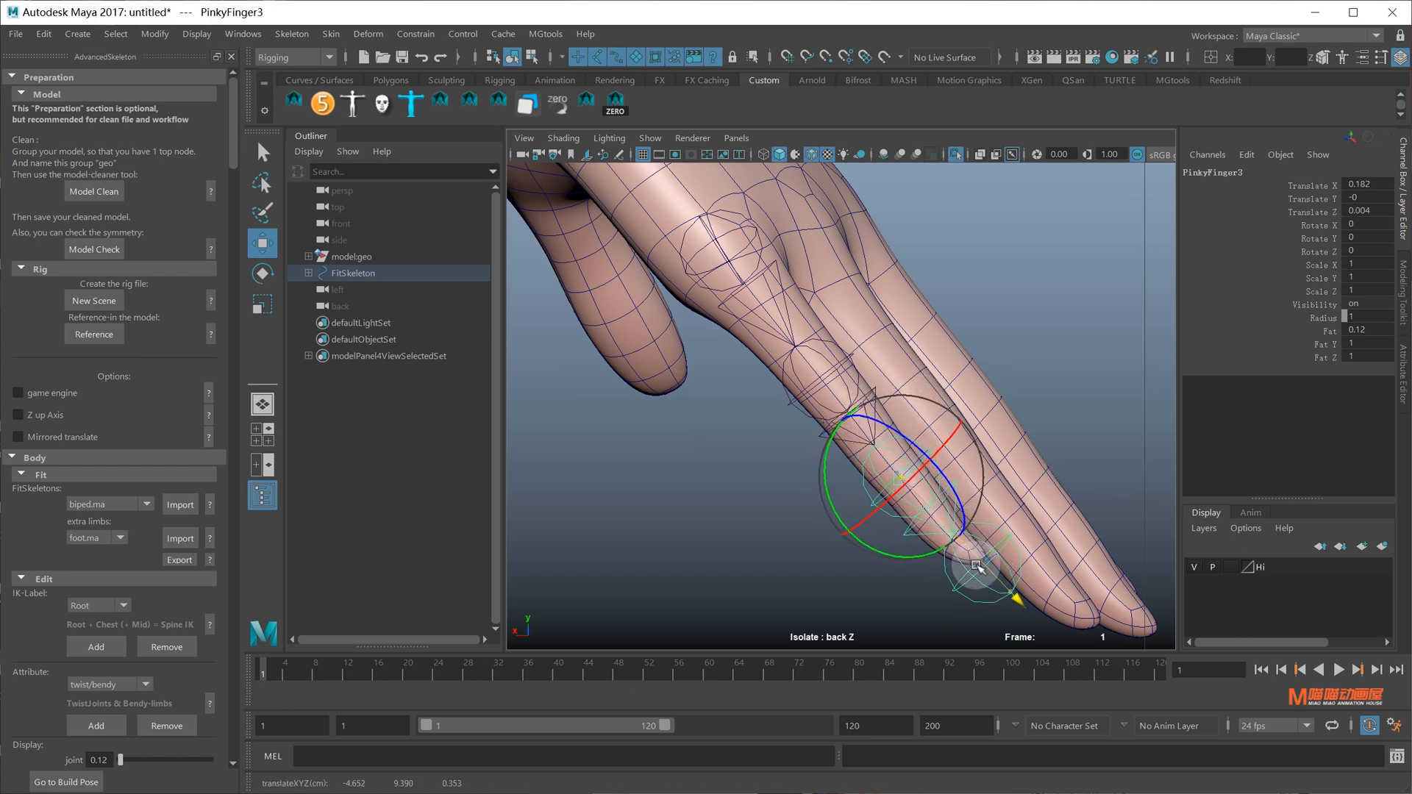
{"action": "middle_click_drag", "start_coordinate": [801, 337], "coordinate": [796, 372], "text": "alt"}
In perspective view, reselect PinkyFinger1 looking down on the back of the hand
{"action": "key", "text": "space"}
{"action": "left_click_drag", "start_coordinate": [781, 363], "coordinate": [870, 331]}
{"action": "key", "text": "f"}
{"action": "scroll", "coordinate": [834, 349], "scroll_direction": "up", "scroll_amount": 6}
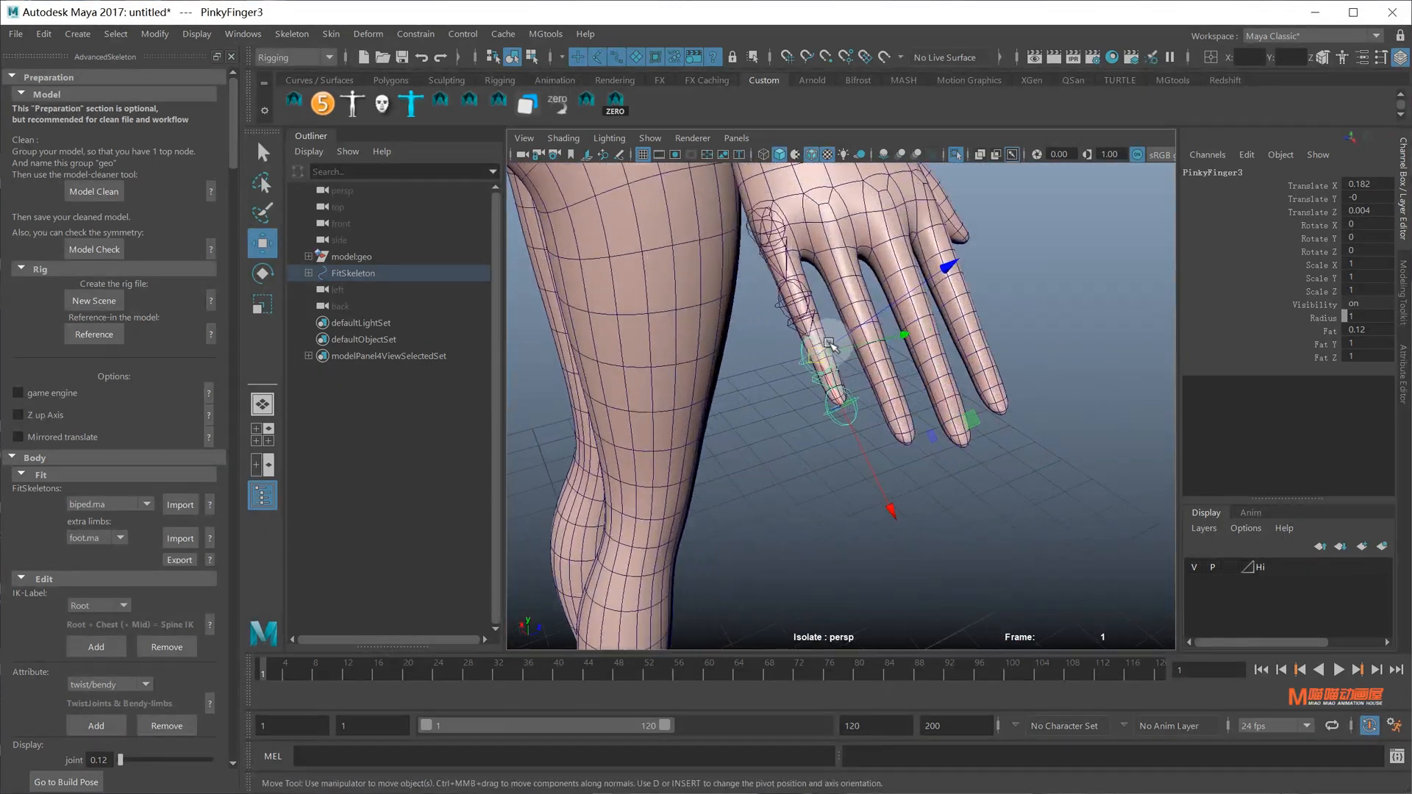
{"action": "middle_click_drag", "start_coordinate": [833, 349], "coordinate": [853, 401], "text": "alt"}
{"action": "left_click_drag", "start_coordinate": [853, 400], "coordinate": [830, 360], "text": "alt"}
{"action": "left_click", "coordinate": [772, 267]}
{"action": "left_click_drag", "start_coordinate": [772, 267], "coordinate": [790, 259], "text": "alt"}
{"action": "left_click", "coordinate": [765, 246]}
{"action": "mouse_move", "coordinate": [816, 360]}
{"action": "left_mouse_down", "text": "alt"}
{"action": "mouse_move", "coordinate": [829, 321]}
{"action": "mouse_move", "coordinate": [833, 370]}
{"action": "left_mouse_up", "text": "alt"}
{"action": "scroll", "coordinate": [838, 372], "scroll_direction": "down", "scroll_amount": 6}
{"action": "scroll", "coordinate": [956, 378], "scroll_direction": "up", "scroll_amount": 3}
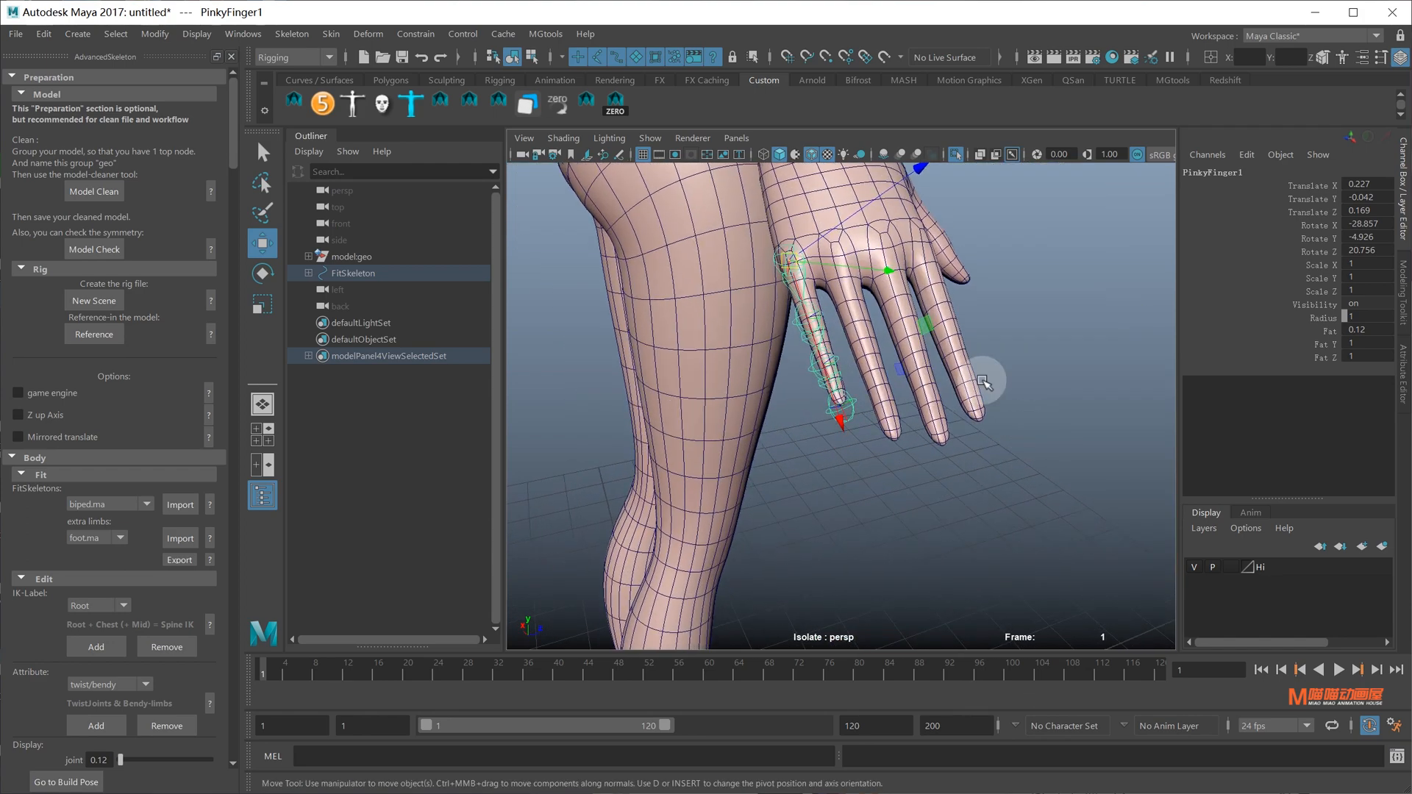
{"action": "left_click_drag", "start_coordinate": [814, 266], "coordinate": [849, 287], "text": "alt"}
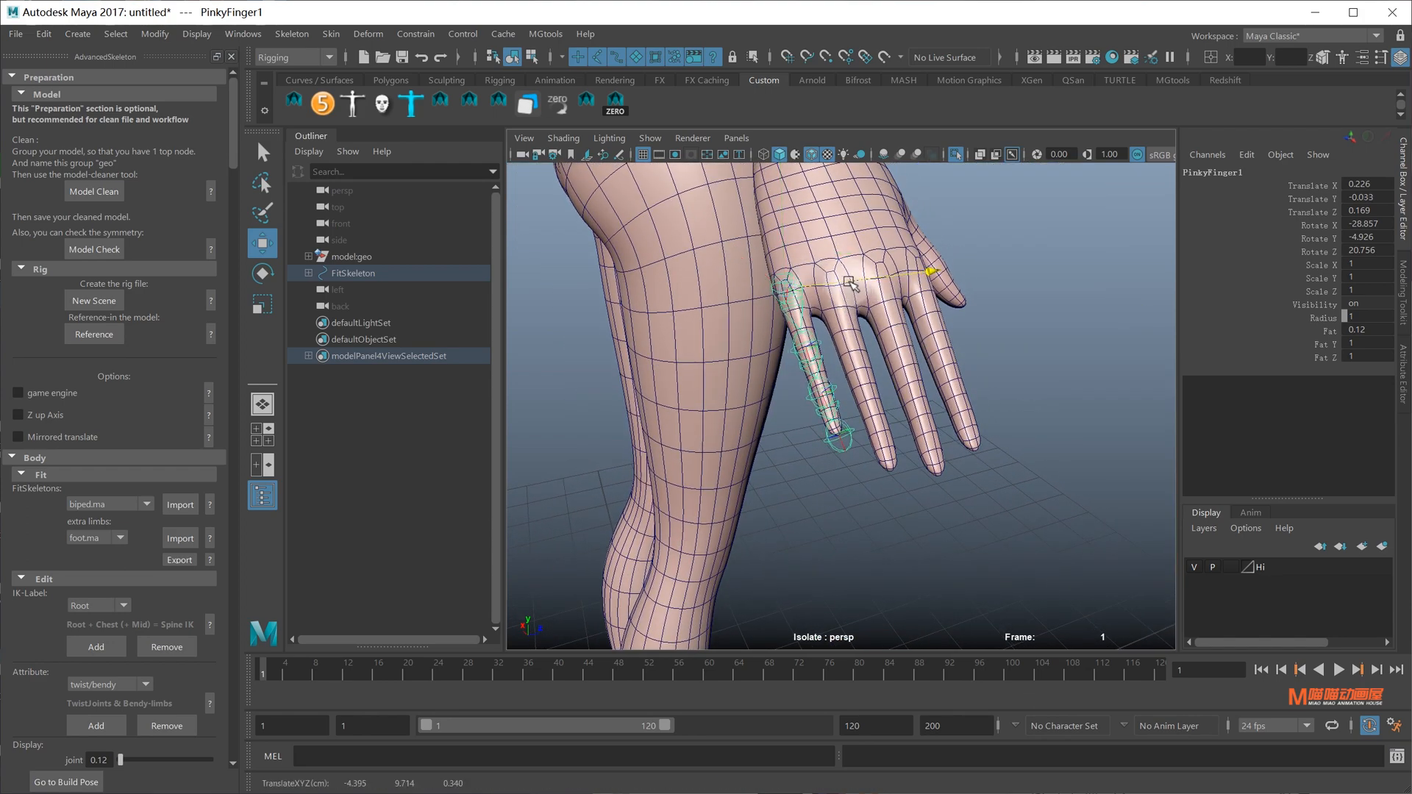
{"action": "scroll", "coordinate": [839, 382], "scroll_direction": "up", "scroll_amount": 3}
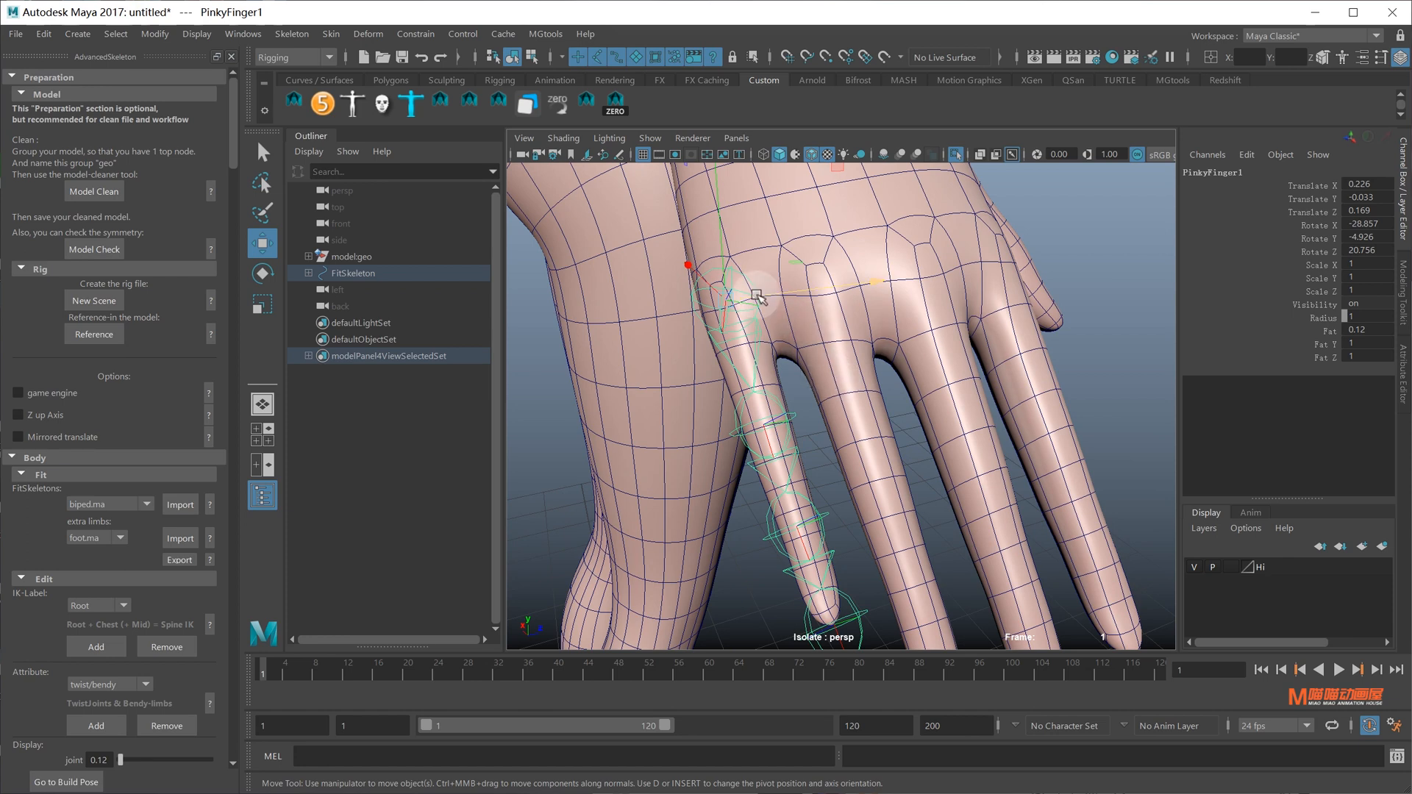
Rotate PinkyFinger1 to -28.127, -4.975, 20.227 and show the whole scene again
{"action": "key", "text": "e"}
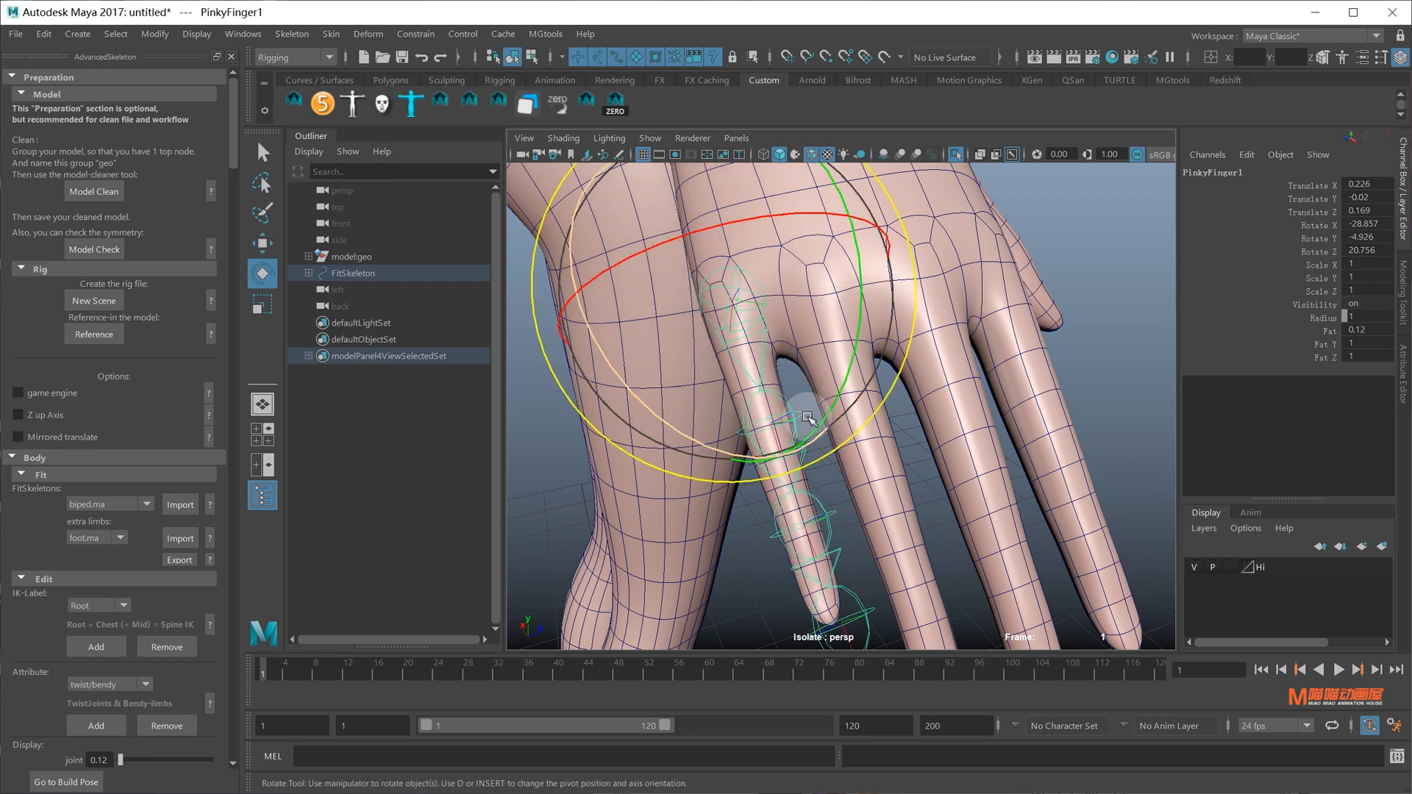
{"action": "left_click_drag", "start_coordinate": [808, 413], "coordinate": [699, 413]}
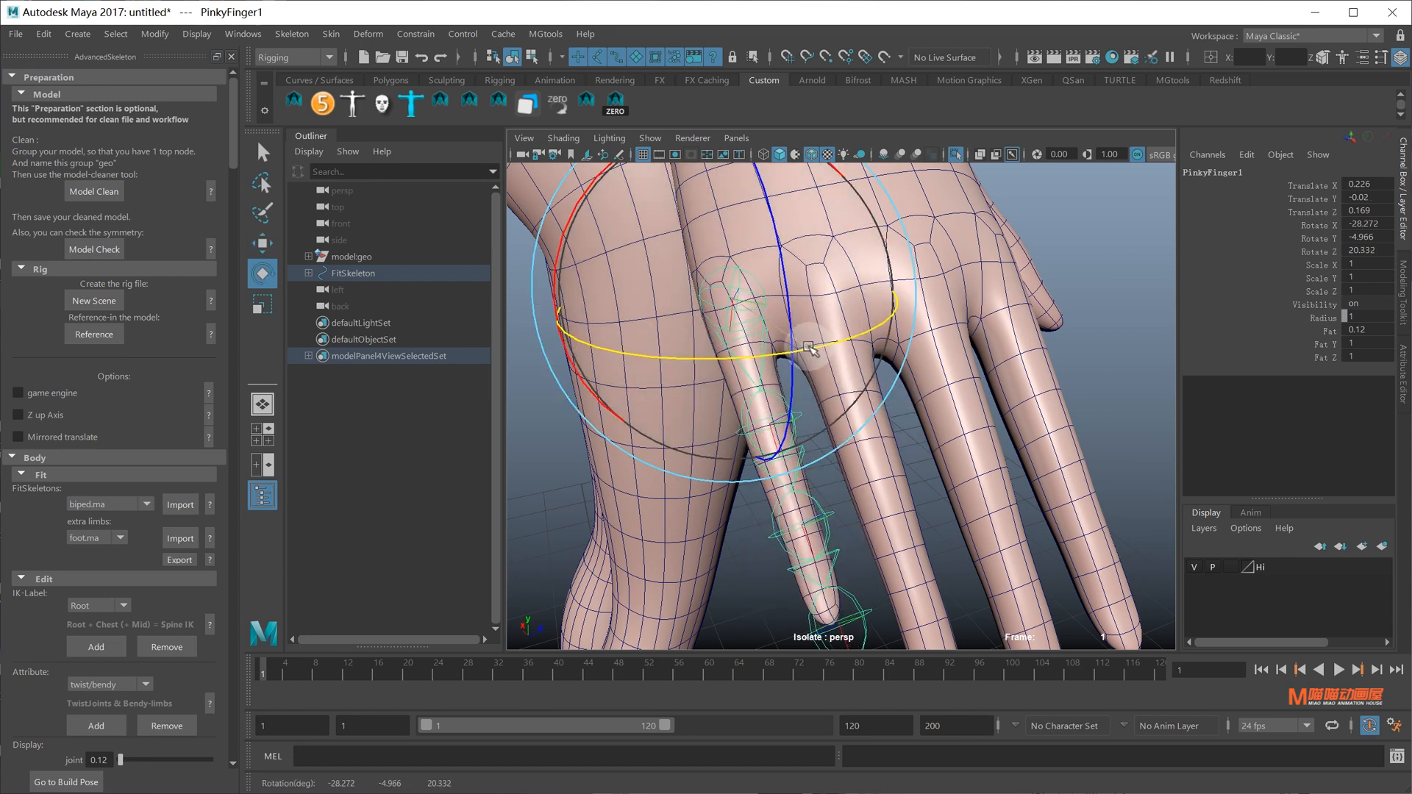
{"action": "left_click_drag", "start_coordinate": [809, 347], "coordinate": [918, 349], "text": "alt"}
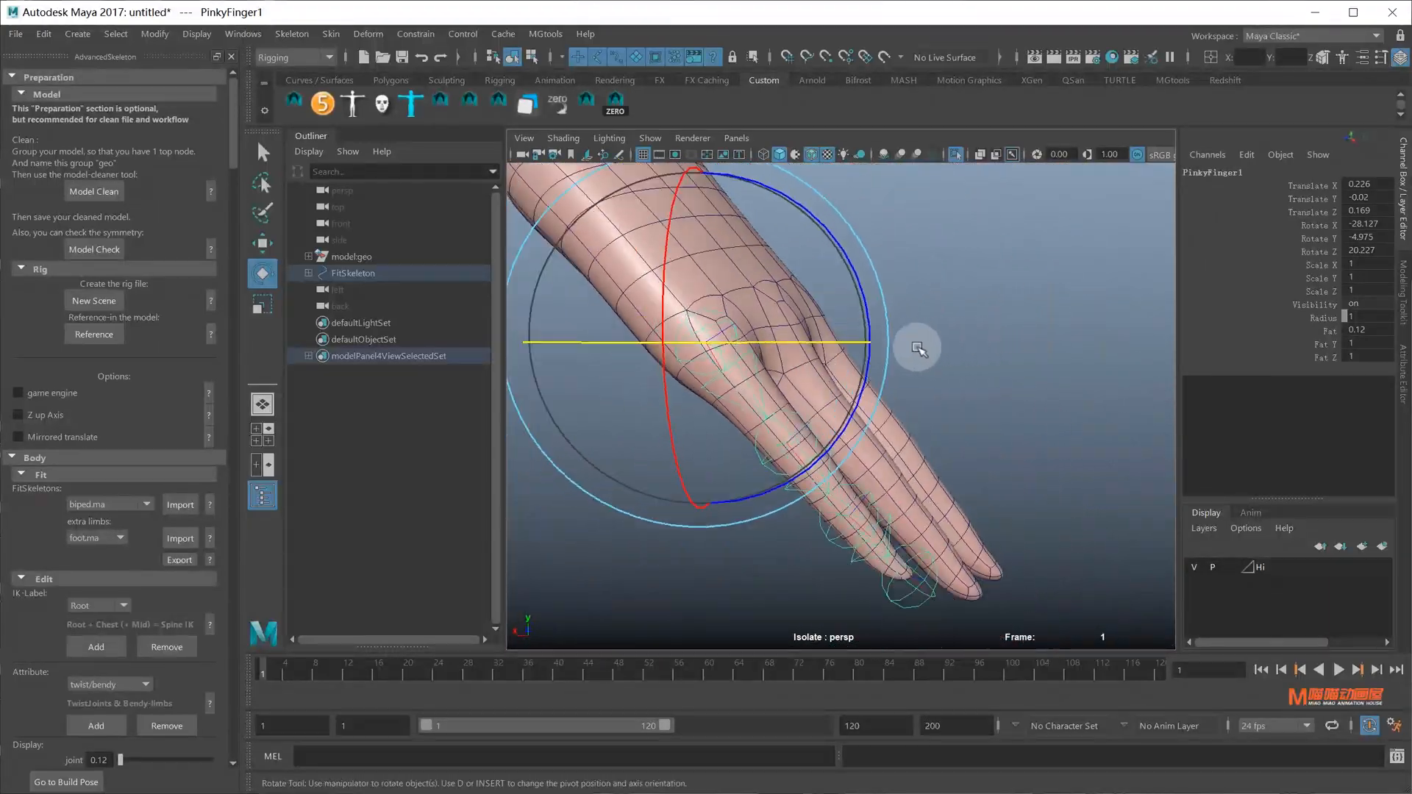
{"action": "scroll", "coordinate": [917, 348], "scroll_direction": "down", "scroll_amount": 4}
{"action": "middle_click_drag", "start_coordinate": [871, 331], "coordinate": [939, 378], "text": "alt"}
{"action": "key", "text": "q"}
{"action": "left_click", "coordinate": [956, 155]}
{"action": "left_click_drag", "start_coordinate": [951, 372], "coordinate": [867, 375], "text": "alt"}
Select the Cup joint and frame the arm in back view
{"action": "left_click", "coordinate": [824, 380]}
{"action": "key", "text": "space"}
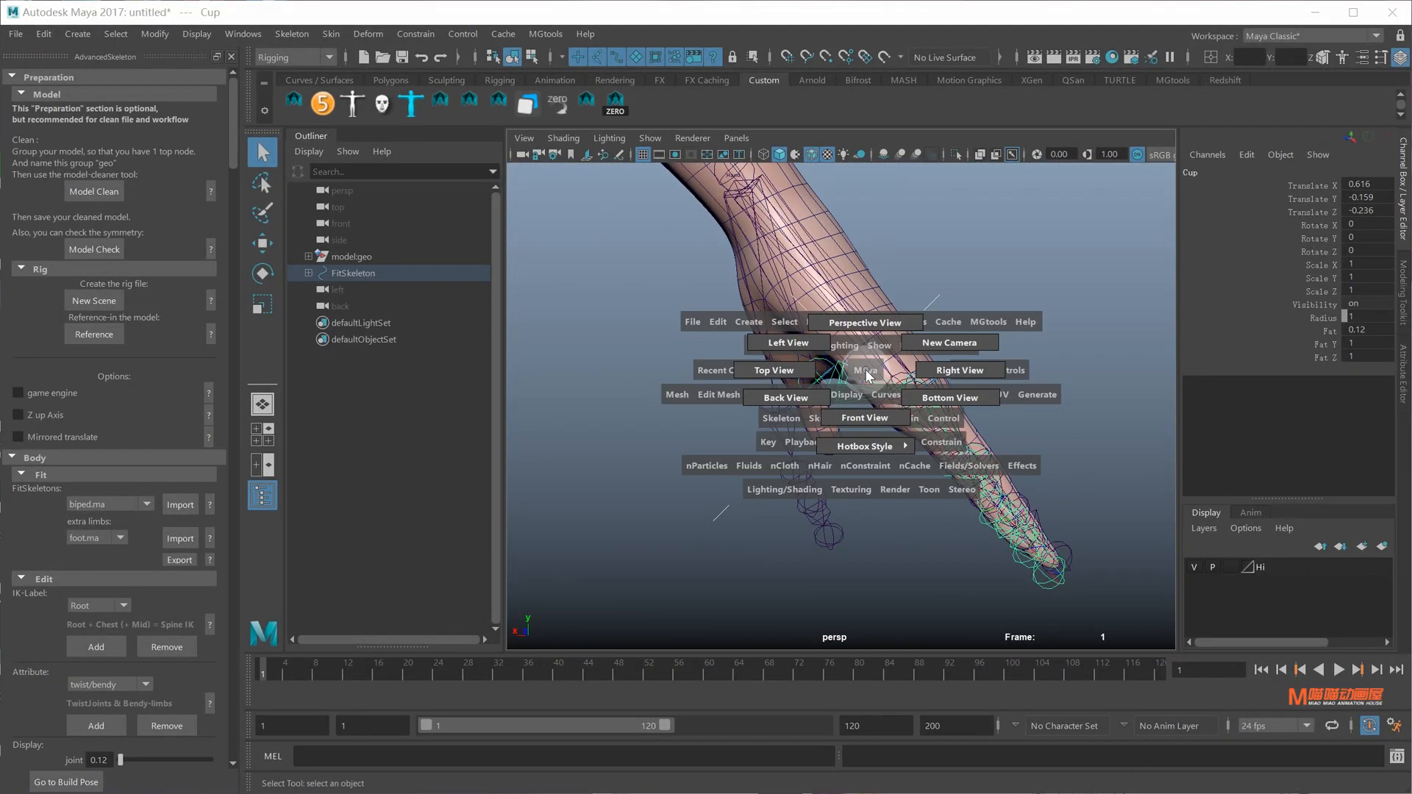
{"action": "left_click_drag", "start_coordinate": [778, 404], "coordinate": [775, 406]}
{"action": "right_click_drag", "start_coordinate": [1014, 375], "coordinate": [885, 419], "text": "alt"}
{"action": "middle_click_drag", "start_coordinate": [885, 419], "coordinate": [887, 466], "text": "alt"}
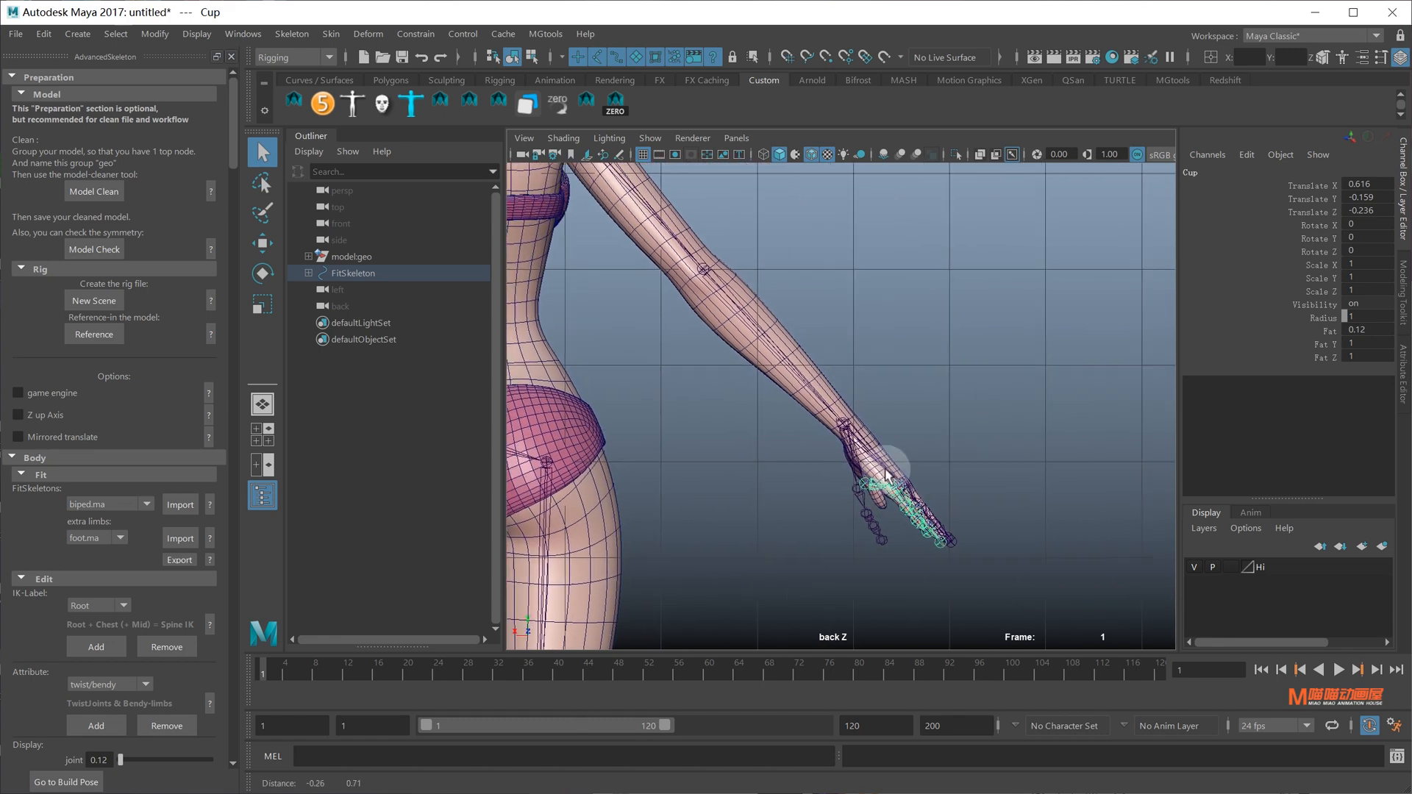
{"action": "right_click_drag", "start_coordinate": [887, 466], "coordinate": [1022, 537], "text": "alt"}
{"action": "middle_click_drag", "start_coordinate": [1021, 537], "coordinate": [979, 422], "text": "alt"}
Isolate the body and hand joints, reselect the Cup joint, and hide the wireframe
{"action": "left_click", "coordinate": [841, 329]}
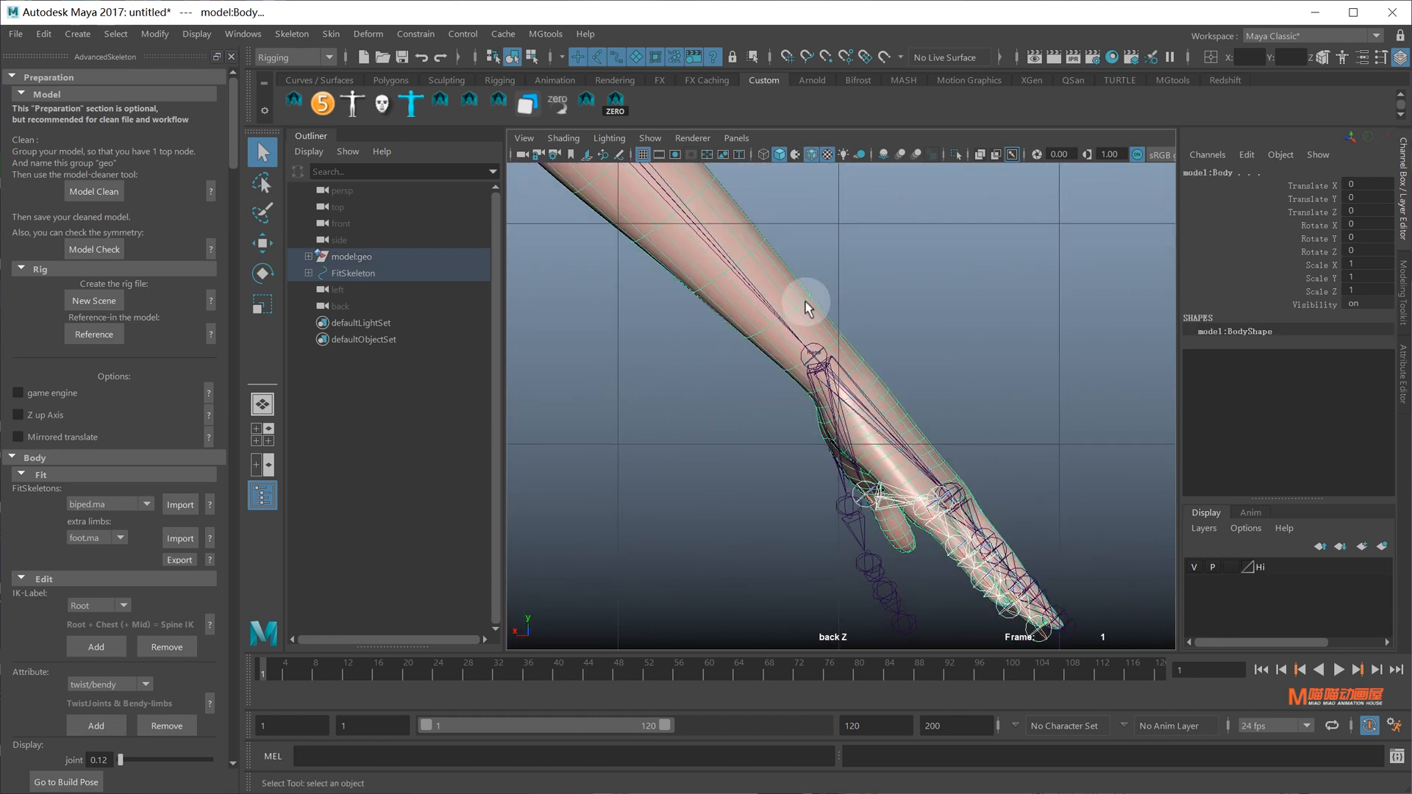
{"action": "left_click", "coordinate": [844, 381]}
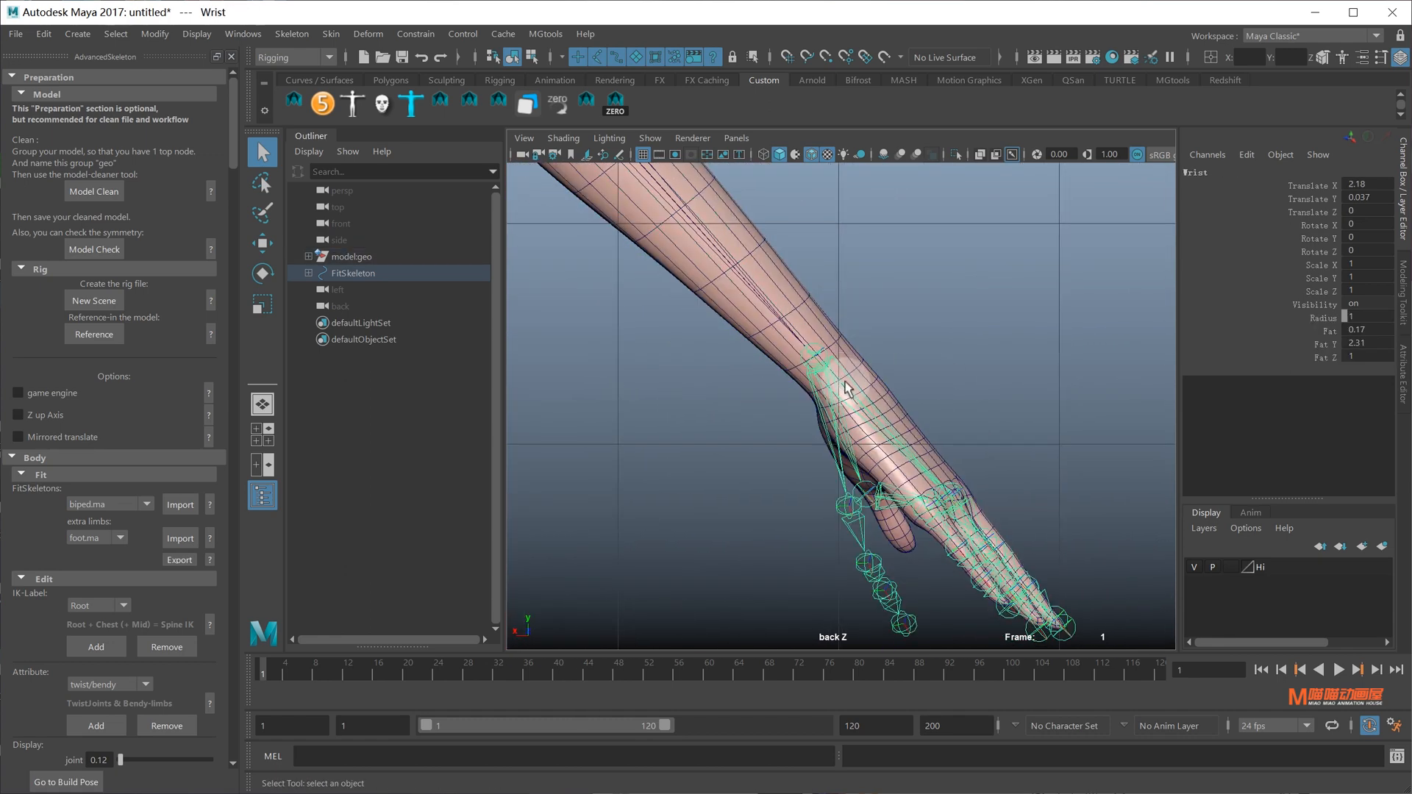
{"action": "left_click", "coordinate": [883, 400], "text": "shift"}
{"action": "left_click", "coordinate": [956, 156]}
{"action": "scroll", "coordinate": [915, 363], "scroll_direction": "up", "scroll_amount": 5}
{"action": "mouse_move", "coordinate": [898, 470]}
{"action": "middle_mouse_down", "text": "alt"}
{"action": "mouse_move", "coordinate": [888, 405]}
{"action": "mouse_move", "coordinate": [847, 459]}
{"action": "mouse_move", "coordinate": [857, 430]}
{"action": "middle_mouse_up", "text": "alt"}
{"action": "left_click", "coordinate": [876, 505]}
{"action": "left_click", "coordinate": [796, 154]}
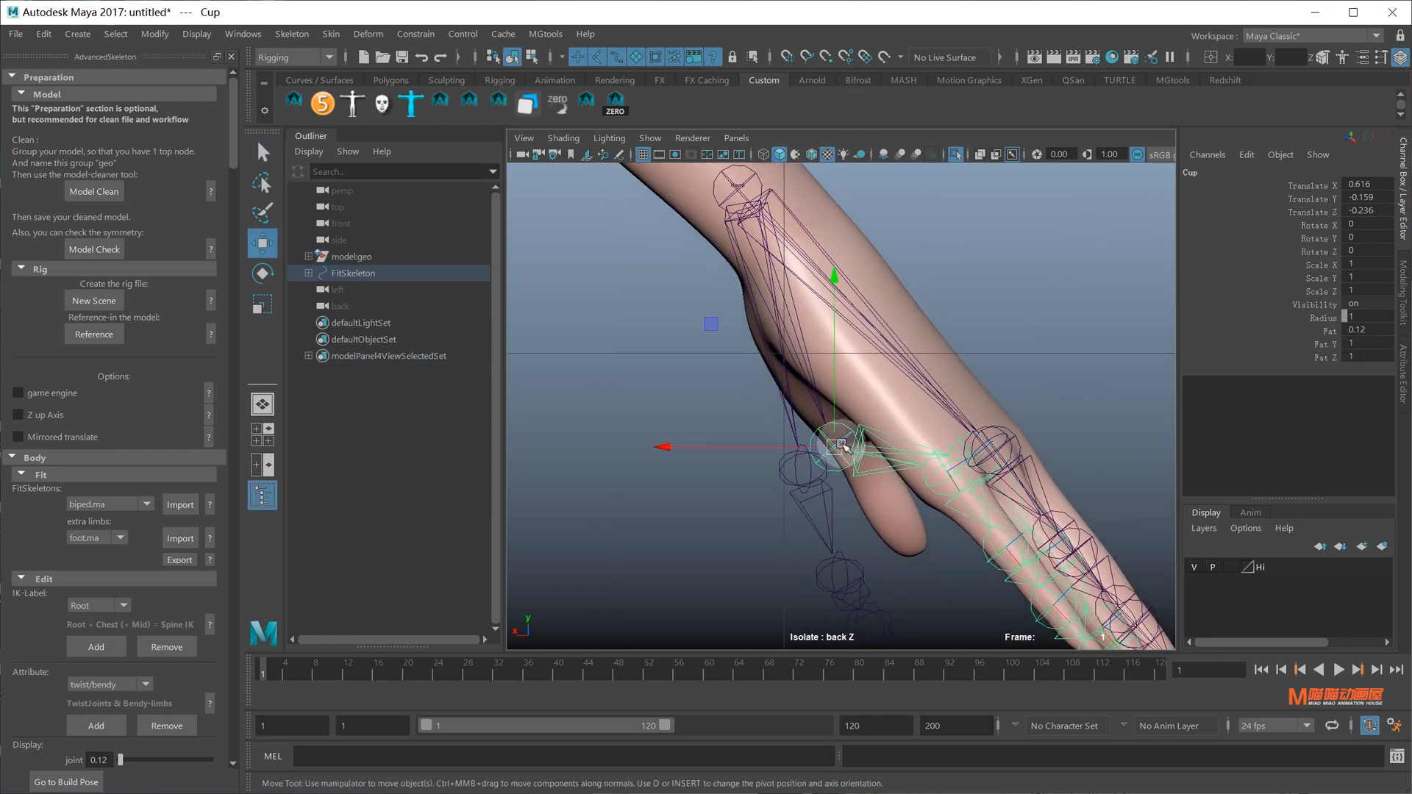
Move the Cup joint up and into the palm, to translate 0.391, -0.116, -0.035
{"action": "left_click_drag", "start_coordinate": [844, 329], "coordinate": [880, 152]}
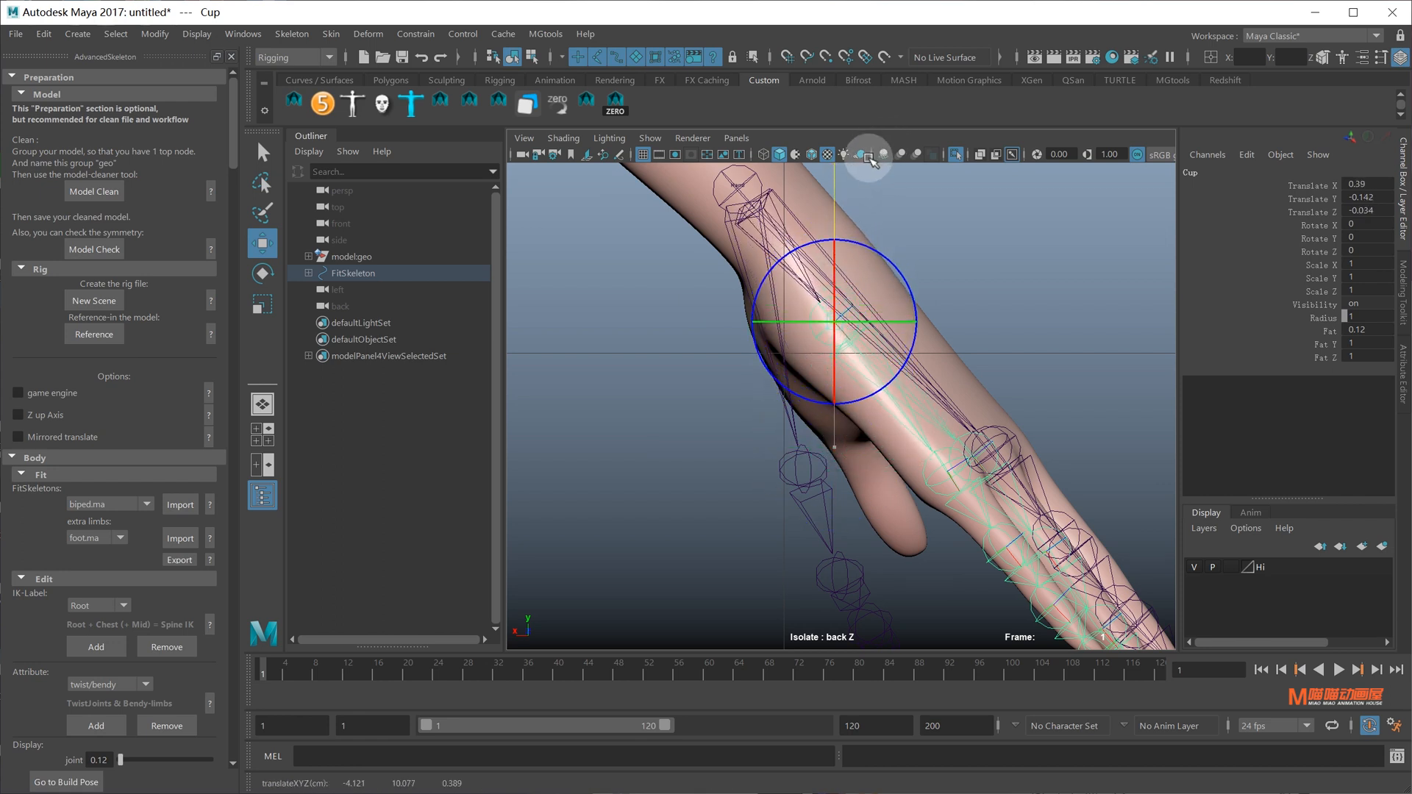
{"action": "key", "text": "d"}
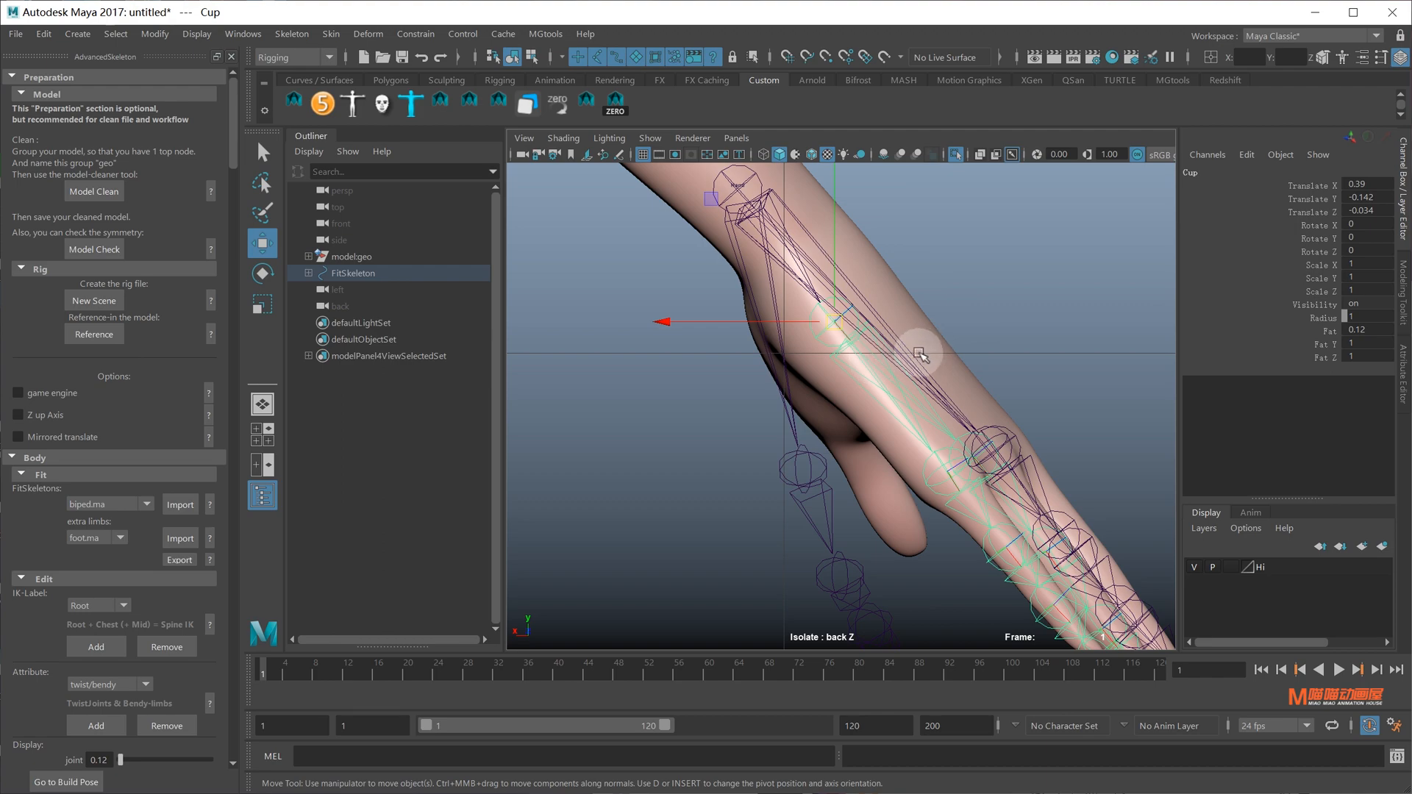
{"action": "key", "text": "space"}
{"action": "left_click_drag", "start_coordinate": [918, 353], "coordinate": [918, 246]}
{"action": "left_click_drag", "start_coordinate": [867, 287], "coordinate": [882, 389], "text": "alt"}
{"action": "middle_click_drag", "start_coordinate": [892, 353], "coordinate": [893, 317], "text": "alt"}
{"action": "key", "text": "d"}
{"action": "left_click_drag", "start_coordinate": [965, 342], "coordinate": [975, 345]}
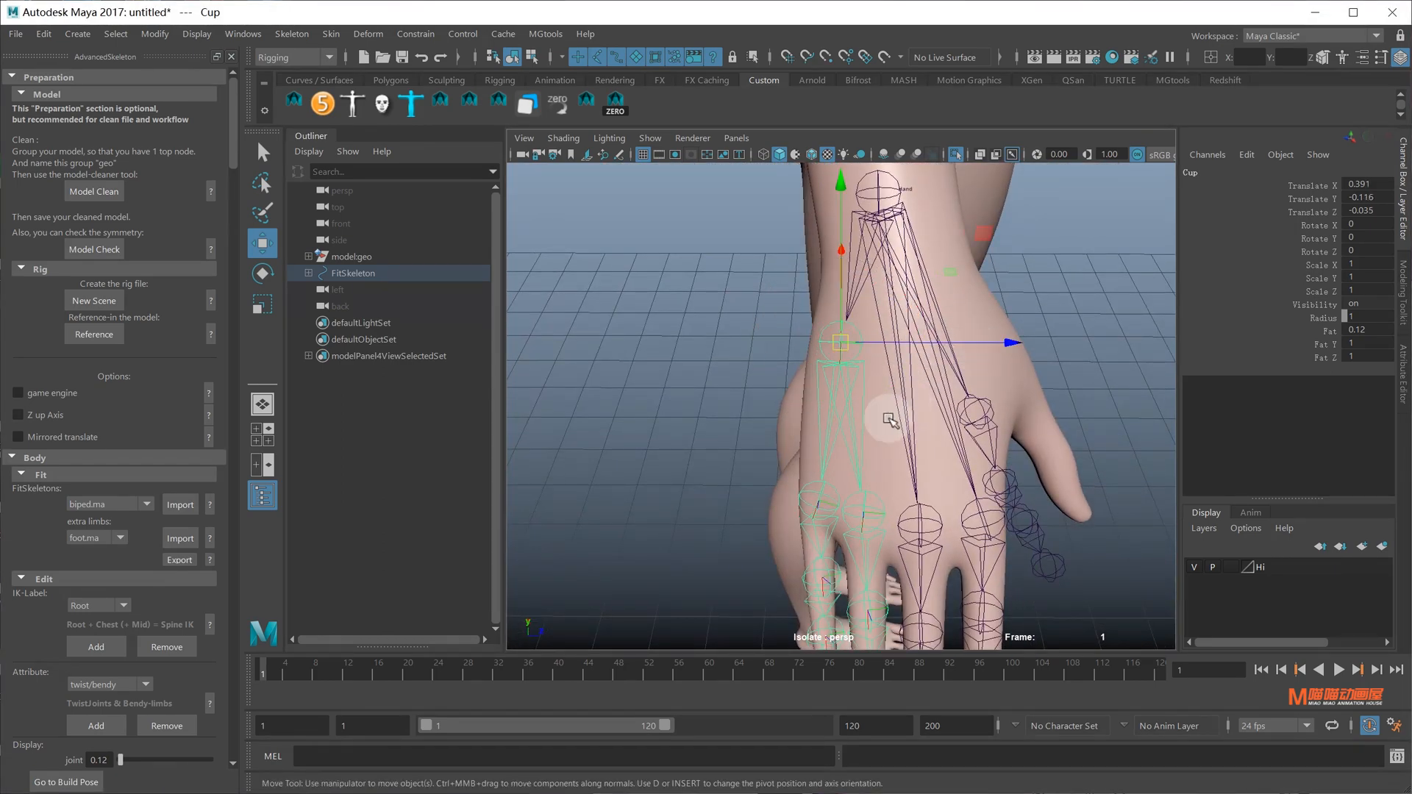
{"action": "left_click_drag", "start_coordinate": [890, 419], "coordinate": [837, 468], "text": "alt"}
{"action": "left_click", "coordinate": [923, 494]}
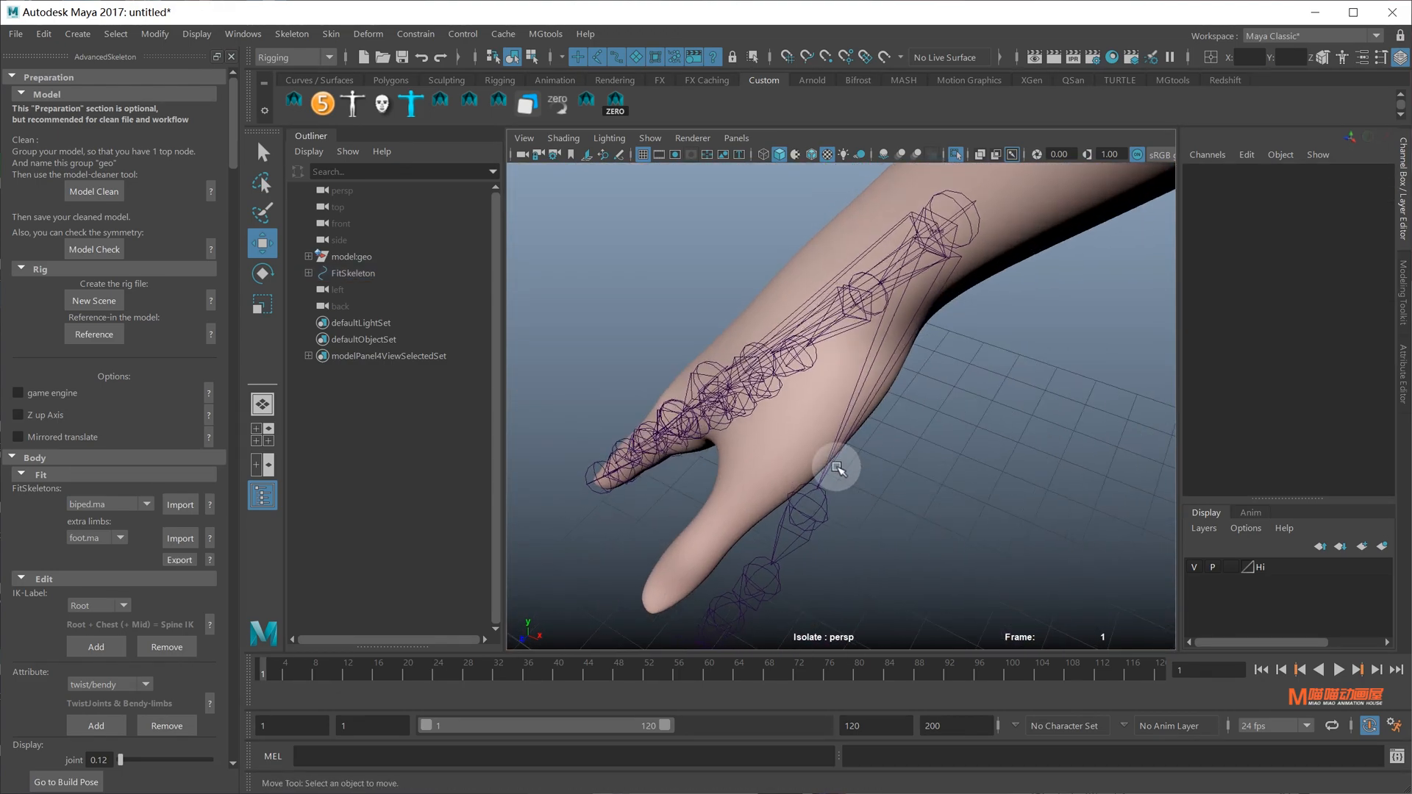
{"action": "left_click", "coordinate": [820, 515]}
{"action": "left_click_drag", "start_coordinate": [820, 515], "coordinate": [915, 500], "text": "alt"}
In front view, isolate the hand mesh and skeleton and move ThumbFinger1 up into the thumb
{"action": "key", "text": "space"}
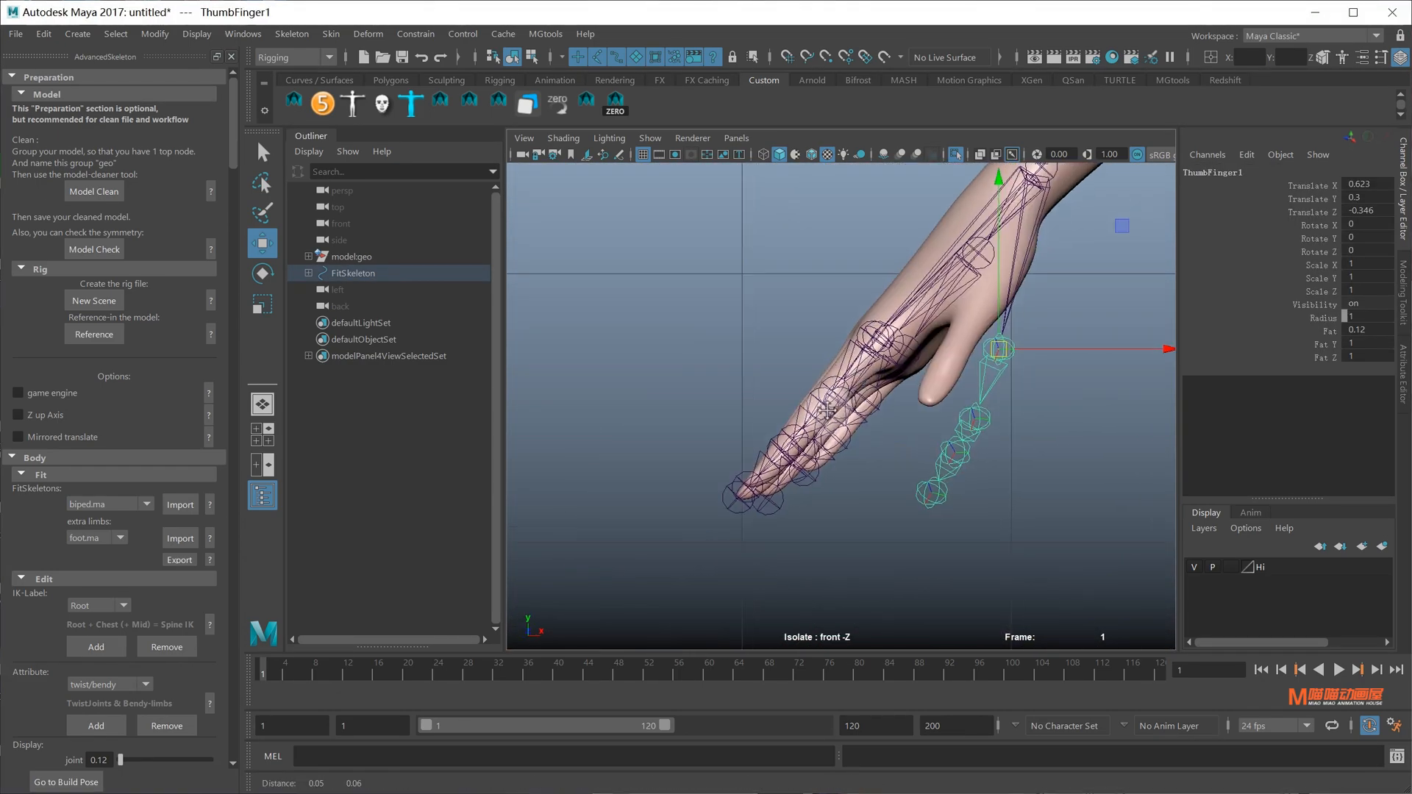
{"action": "middle_click_drag", "start_coordinate": [969, 355], "coordinate": [891, 459], "text": "alt"}
{"action": "scroll", "coordinate": [891, 459], "scroll_direction": "up", "scroll_amount": 3}
{"action": "left_click", "coordinate": [871, 315]}
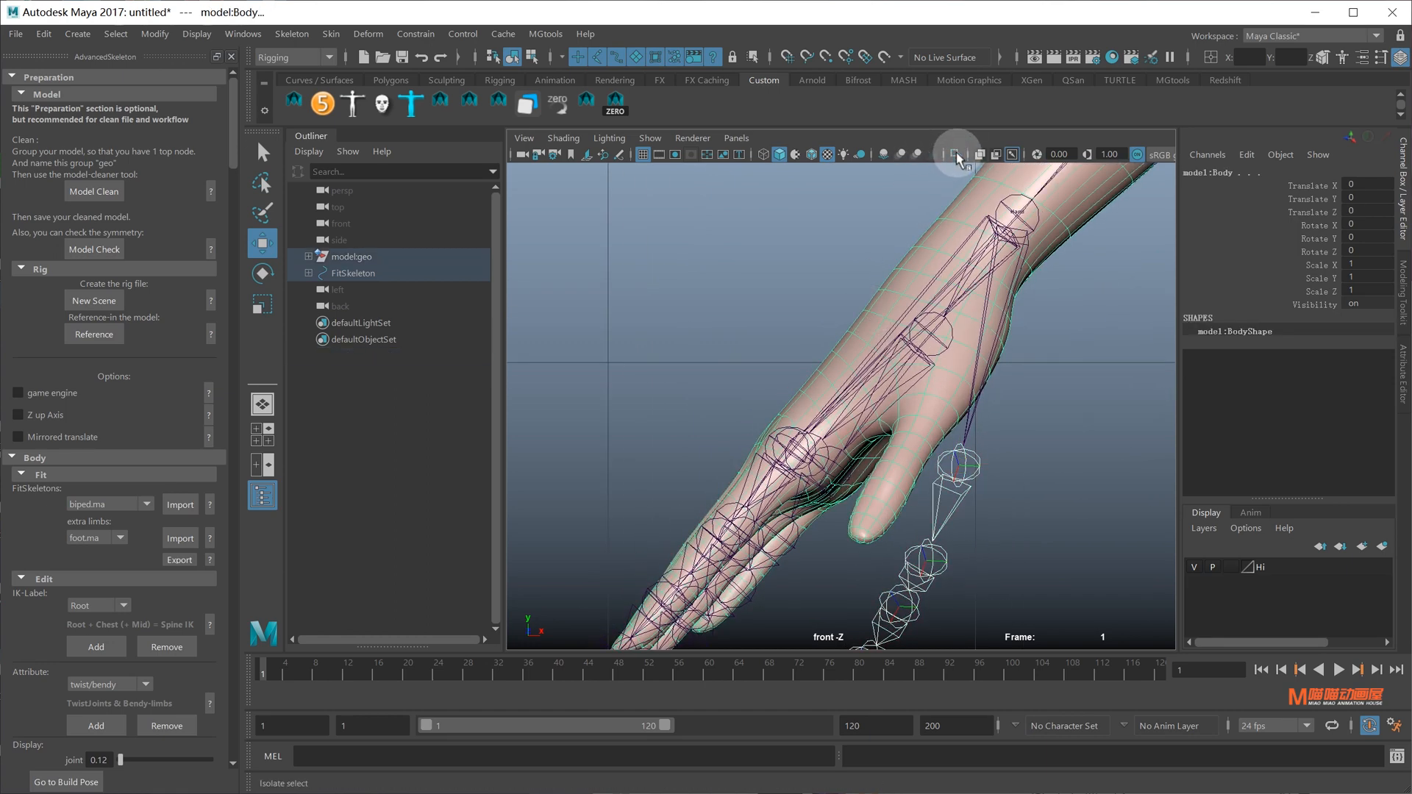
{"action": "left_click", "coordinate": [955, 155]}
{"action": "left_click", "coordinate": [955, 463]}
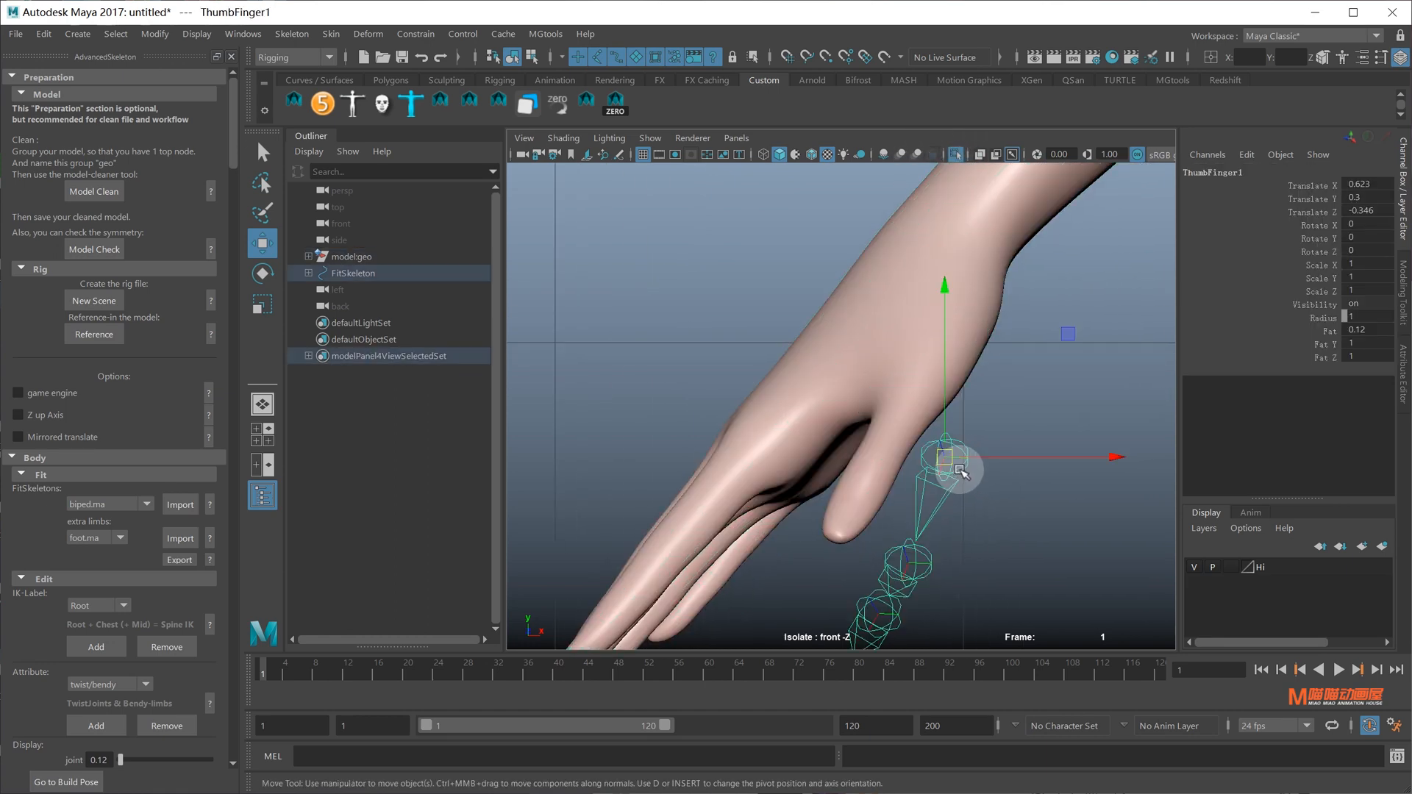
{"action": "left_click_drag", "start_coordinate": [947, 460], "coordinate": [963, 313]}
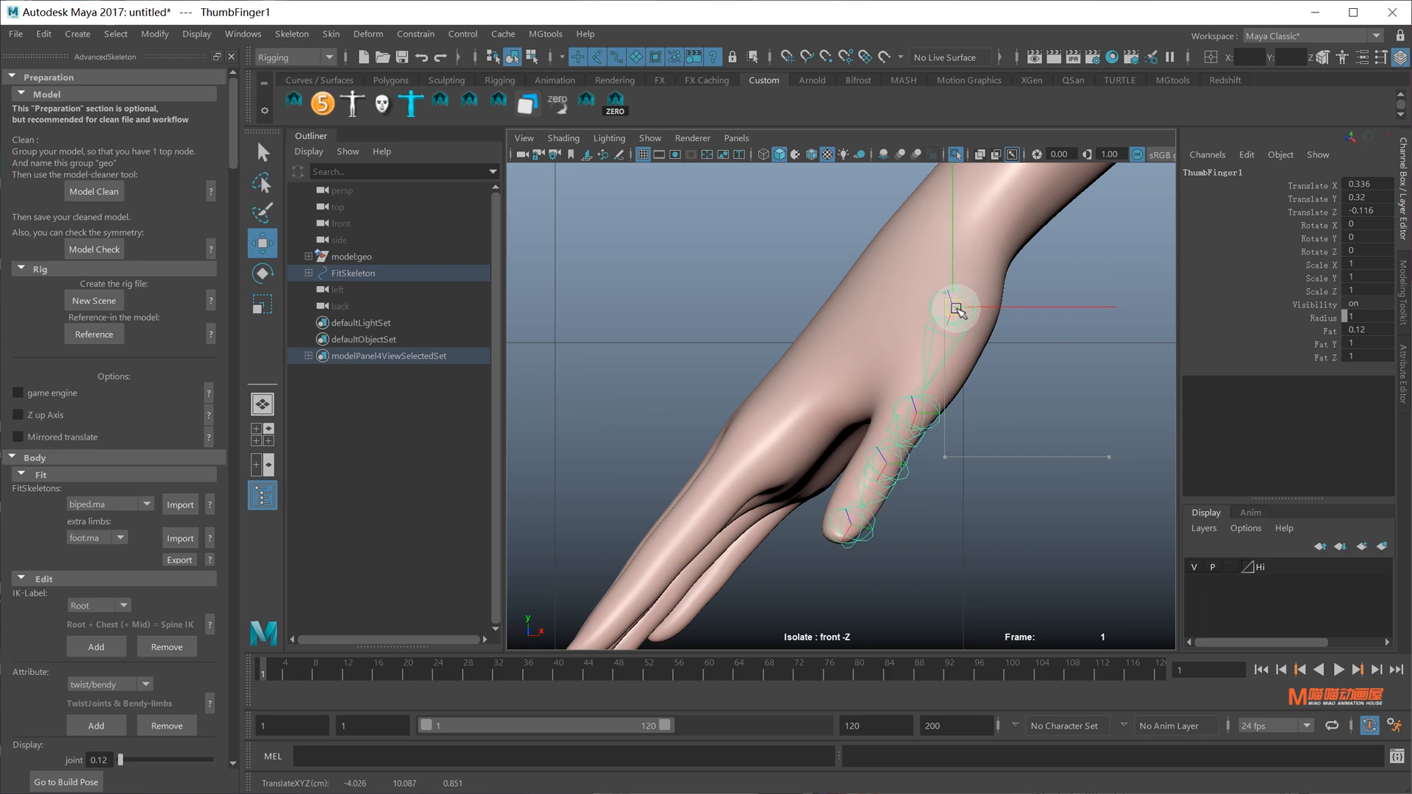
Refine ThumbFinger1's position inside the thumb in perspective view, undoing a trial rotation
{"action": "middle_click_drag", "start_coordinate": [960, 291], "coordinate": [928, 389], "text": "alt"}
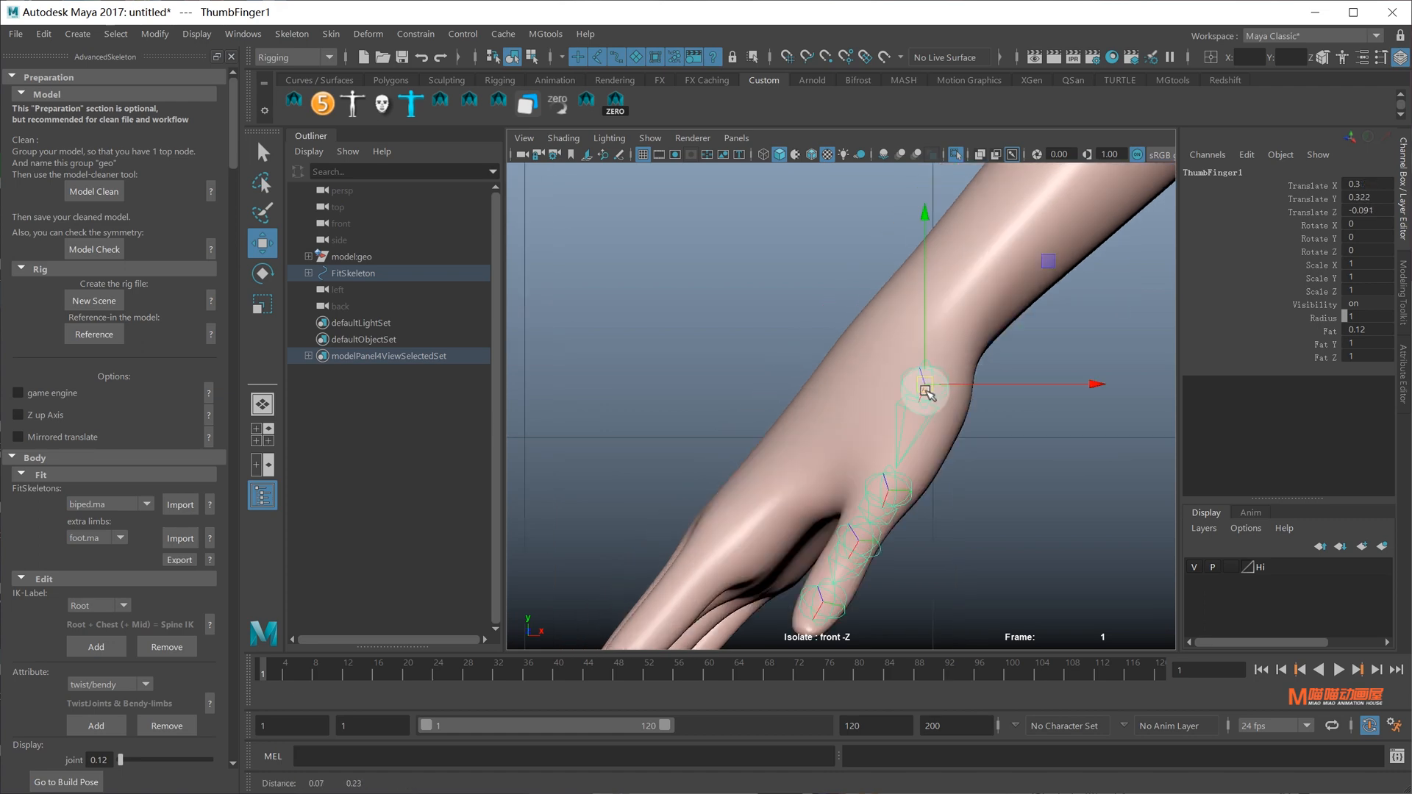
{"action": "key", "text": "space"}
{"action": "left_click_drag", "start_coordinate": [969, 357], "coordinate": [969, 305]}
{"action": "mouse_move", "coordinate": [974, 339]}
{"action": "left_mouse_down", "text": "alt"}
{"action": "mouse_move", "coordinate": [1015, 397]}
{"action": "mouse_move", "coordinate": [985, 367]}
{"action": "mouse_move", "coordinate": [1001, 338]}
{"action": "left_mouse_up", "text": "alt"}
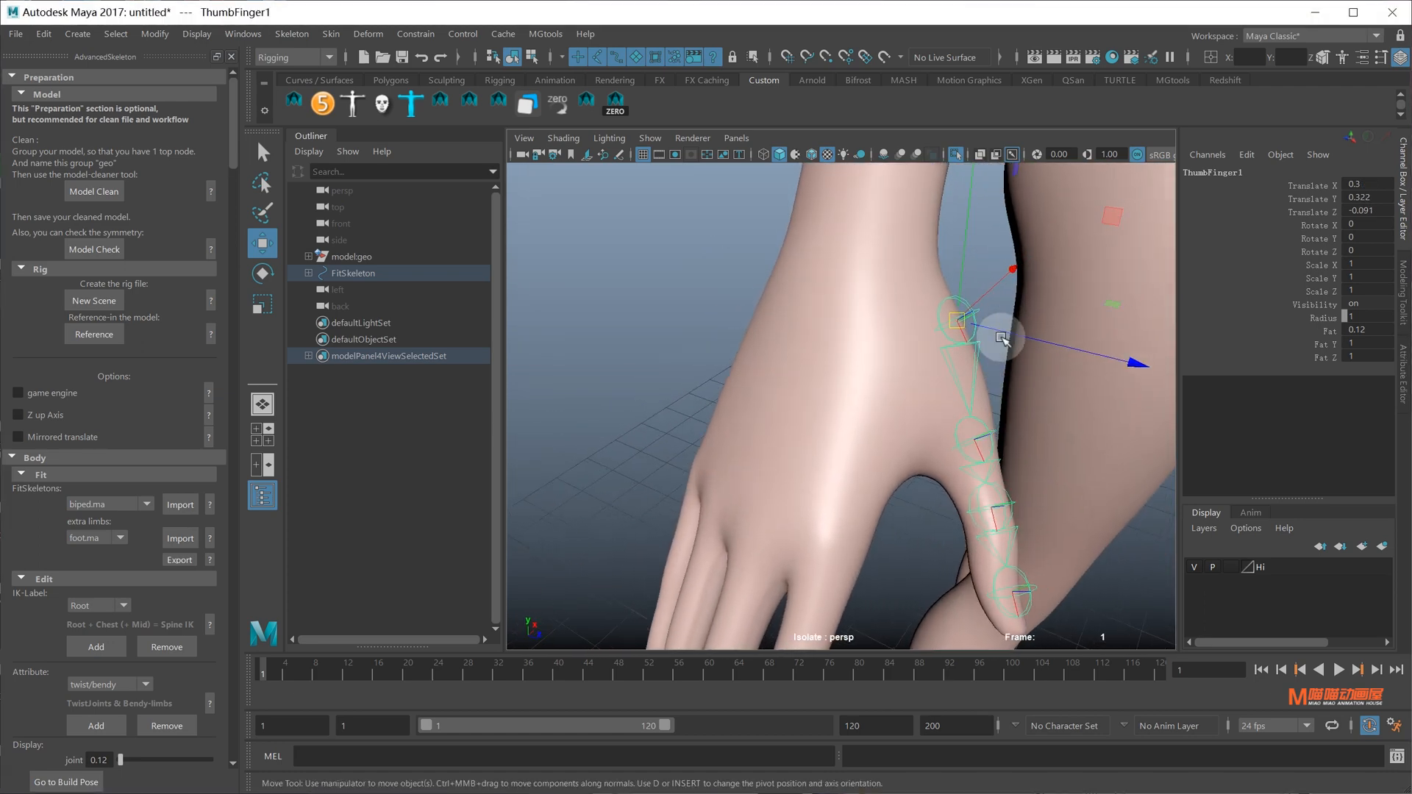
{"action": "left_click_drag", "start_coordinate": [1109, 307], "coordinate": [1087, 314]}
{"action": "key", "text": "e"}
{"action": "middle_click_drag", "start_coordinate": [1004, 421], "coordinate": [965, 439], "text": "alt"}
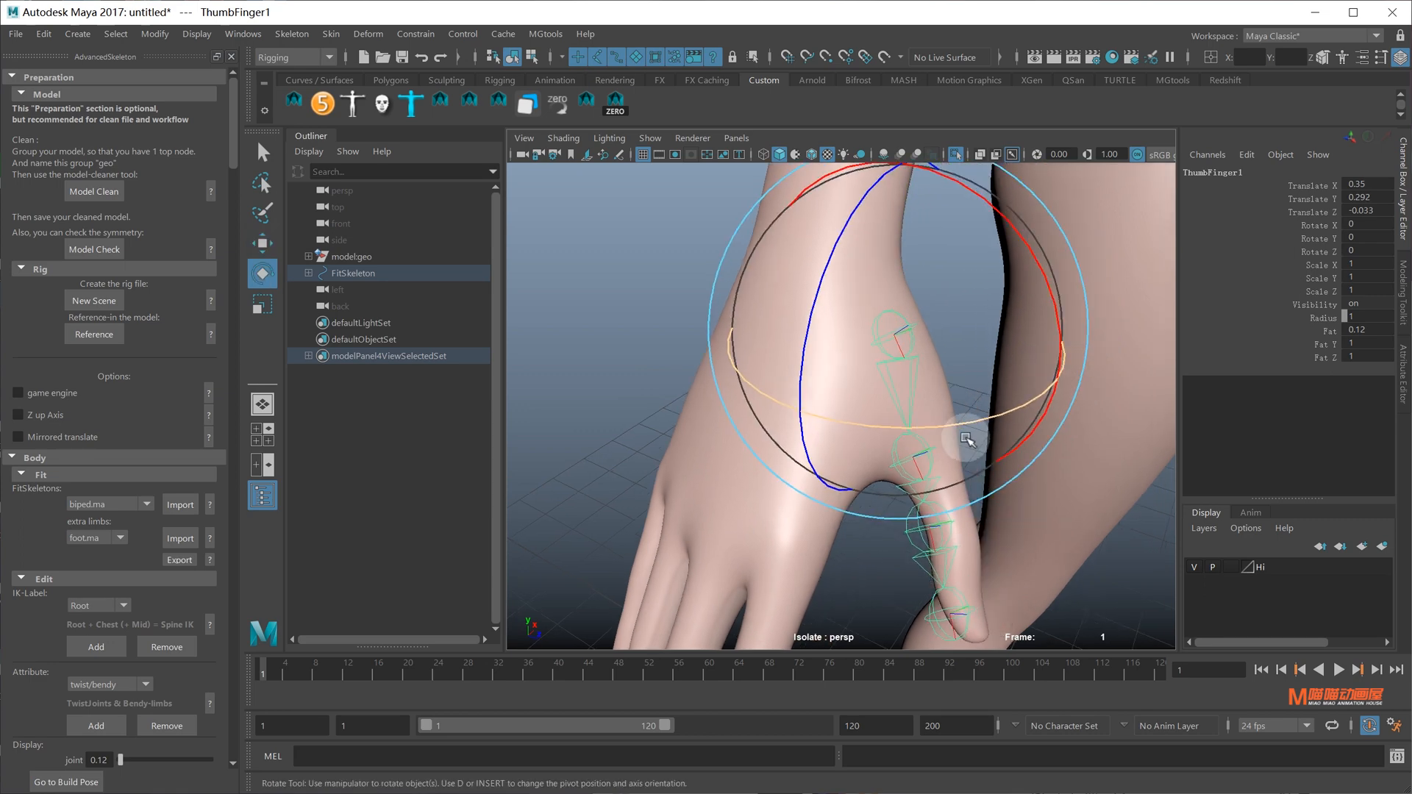
{"action": "left_click_drag", "start_coordinate": [1001, 409], "coordinate": [959, 398], "text": "alt"}
{"action": "key", "text": "ctrl+z"}
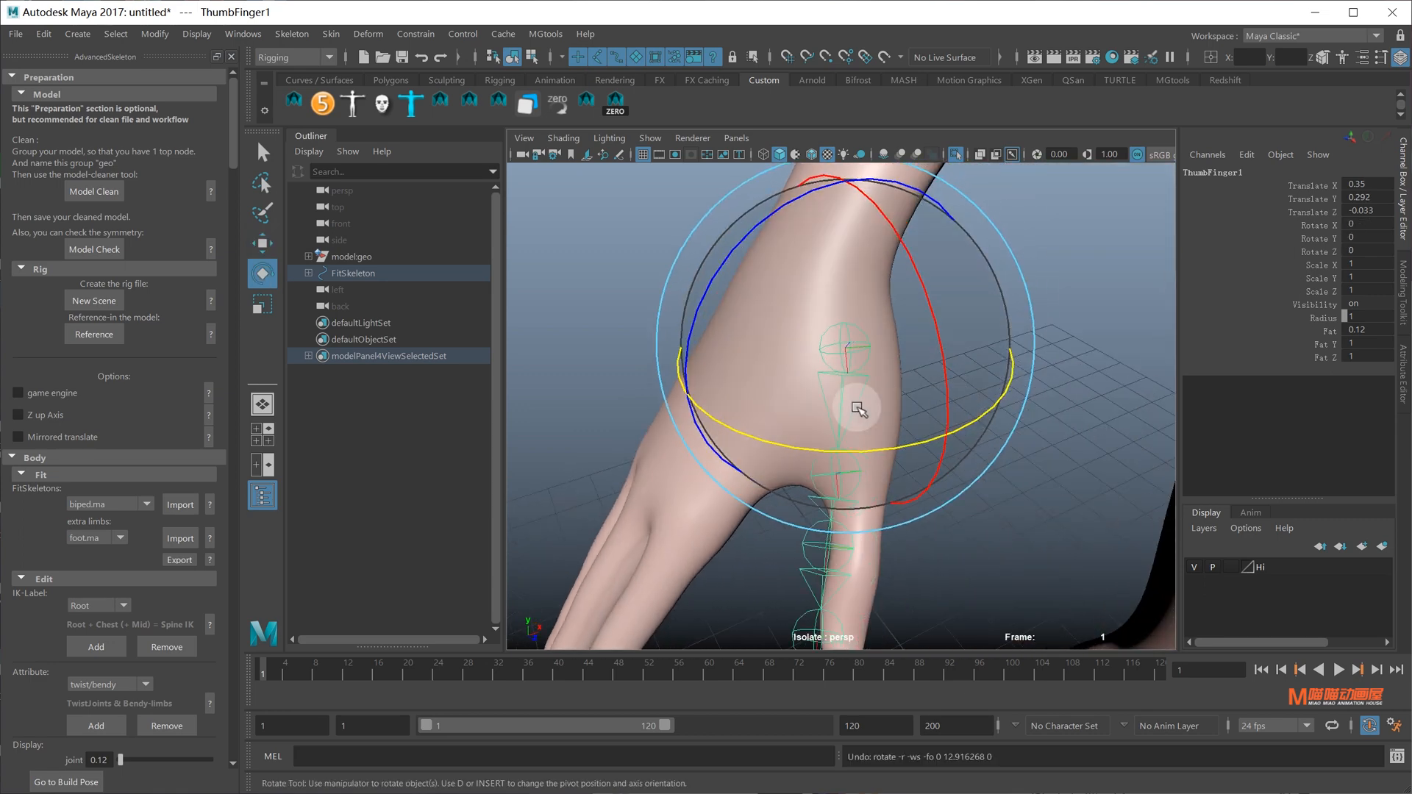
{"action": "key", "text": "w"}
{"action": "left_click_drag", "start_coordinate": [857, 409], "coordinate": [836, 329], "text": "alt"}
{"action": "left_click_drag", "start_coordinate": [740, 324], "coordinate": [780, 328]}
{"action": "left_click_drag", "start_coordinate": [780, 328], "coordinate": [781, 326], "text": "alt"}
Check the thumb joint placement from front and left views, then show the whole model again
{"action": "key", "text": "space"}
{"action": "left_click_drag", "start_coordinate": [841, 344], "coordinate": [849, 370]}
{"action": "key", "text": "space"}
{"action": "left_click_drag", "start_coordinate": [917, 419], "coordinate": [849, 399]}
{"action": "scroll", "coordinate": [845, 430], "scroll_direction": "up", "scroll_amount": 8}
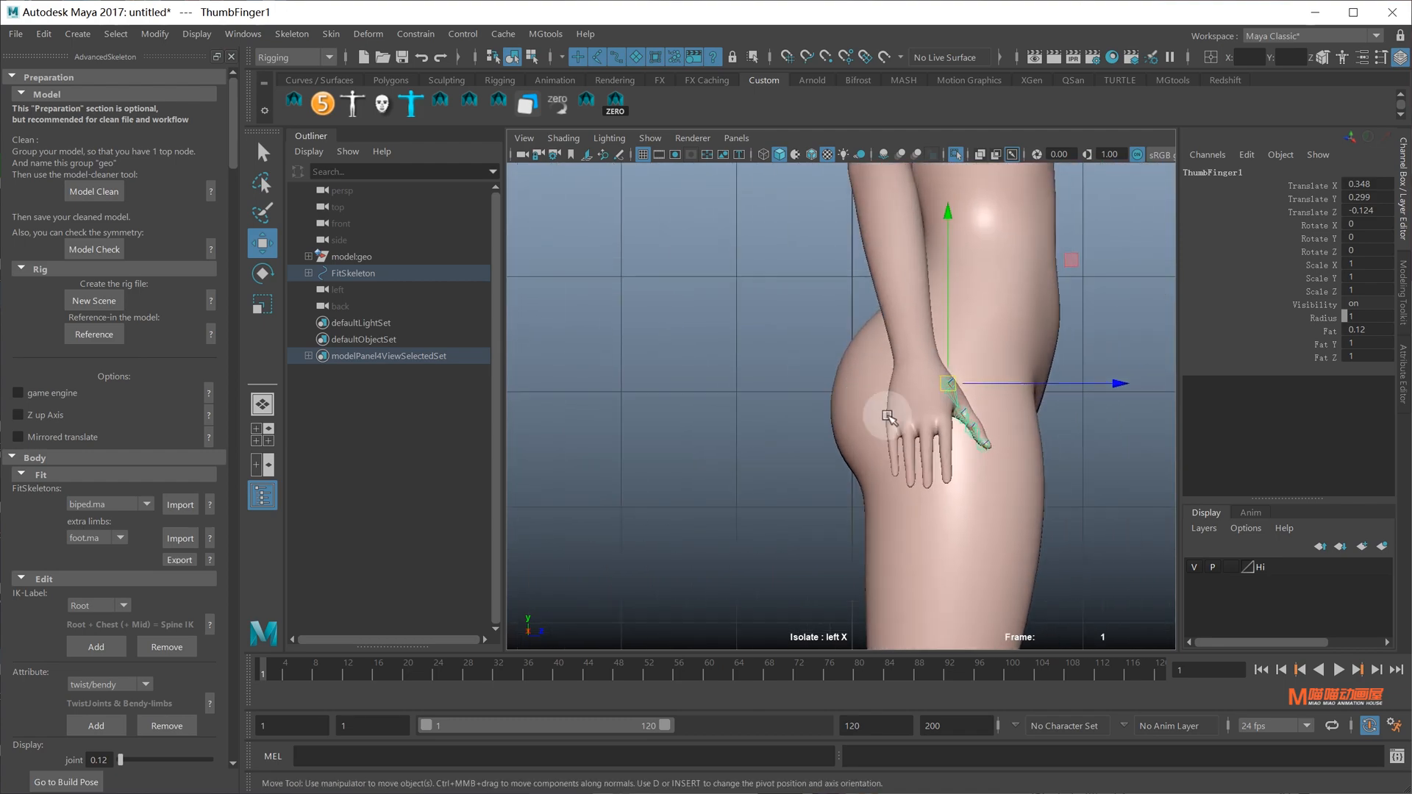
{"action": "scroll", "coordinate": [812, 436], "scroll_direction": "up", "scroll_amount": 3}
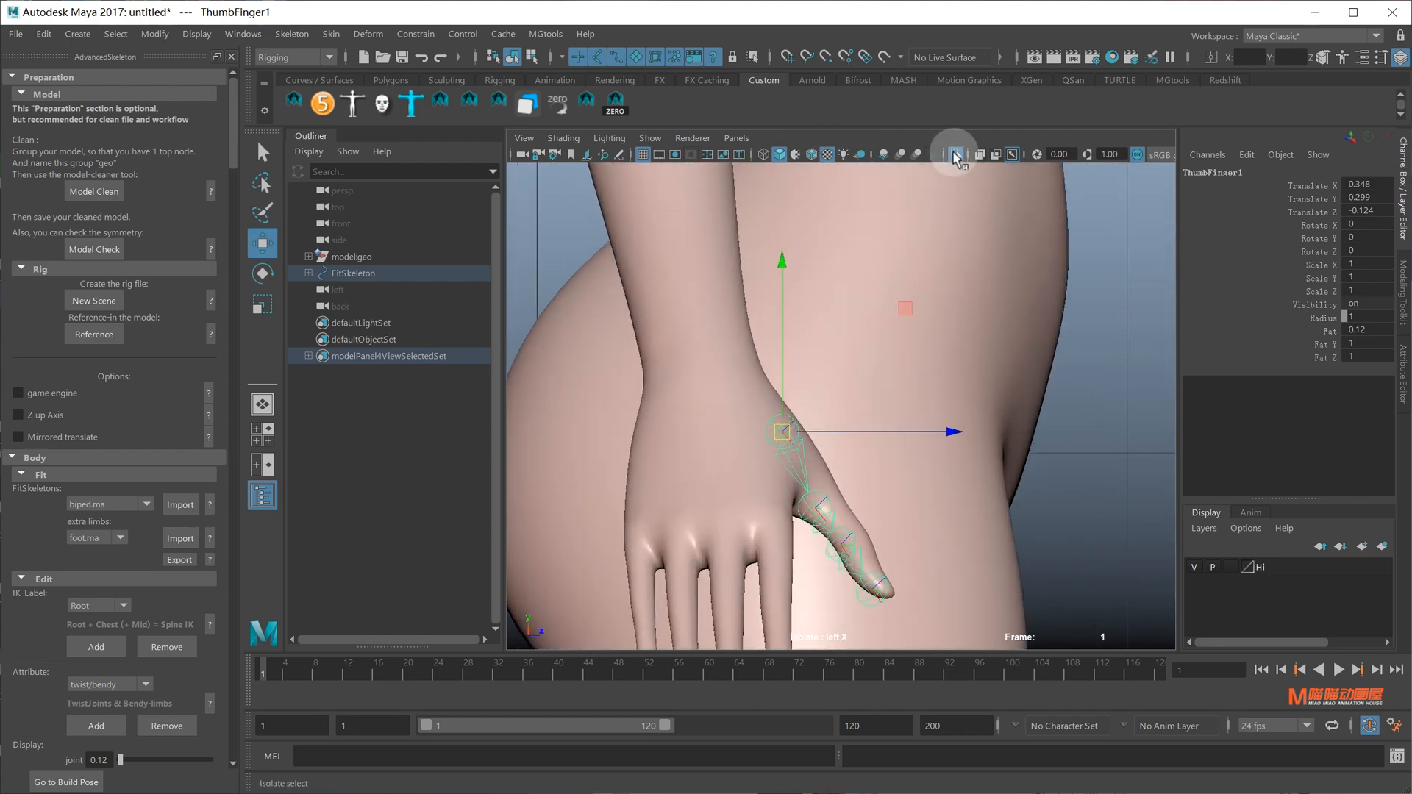
{"action": "left_click", "coordinate": [953, 152]}
In perspective view, select ThumbFinger2 and re-isolate the hand mesh and skeleton
{"action": "left_click_drag", "start_coordinate": [900, 369], "coordinate": [851, 364], "text": "alt"}
{"action": "key", "text": "space"}
{"action": "left_click_drag", "start_coordinate": [852, 364], "coordinate": [911, 441], "text": "alt"}
{"action": "left_click", "coordinate": [917, 453]}
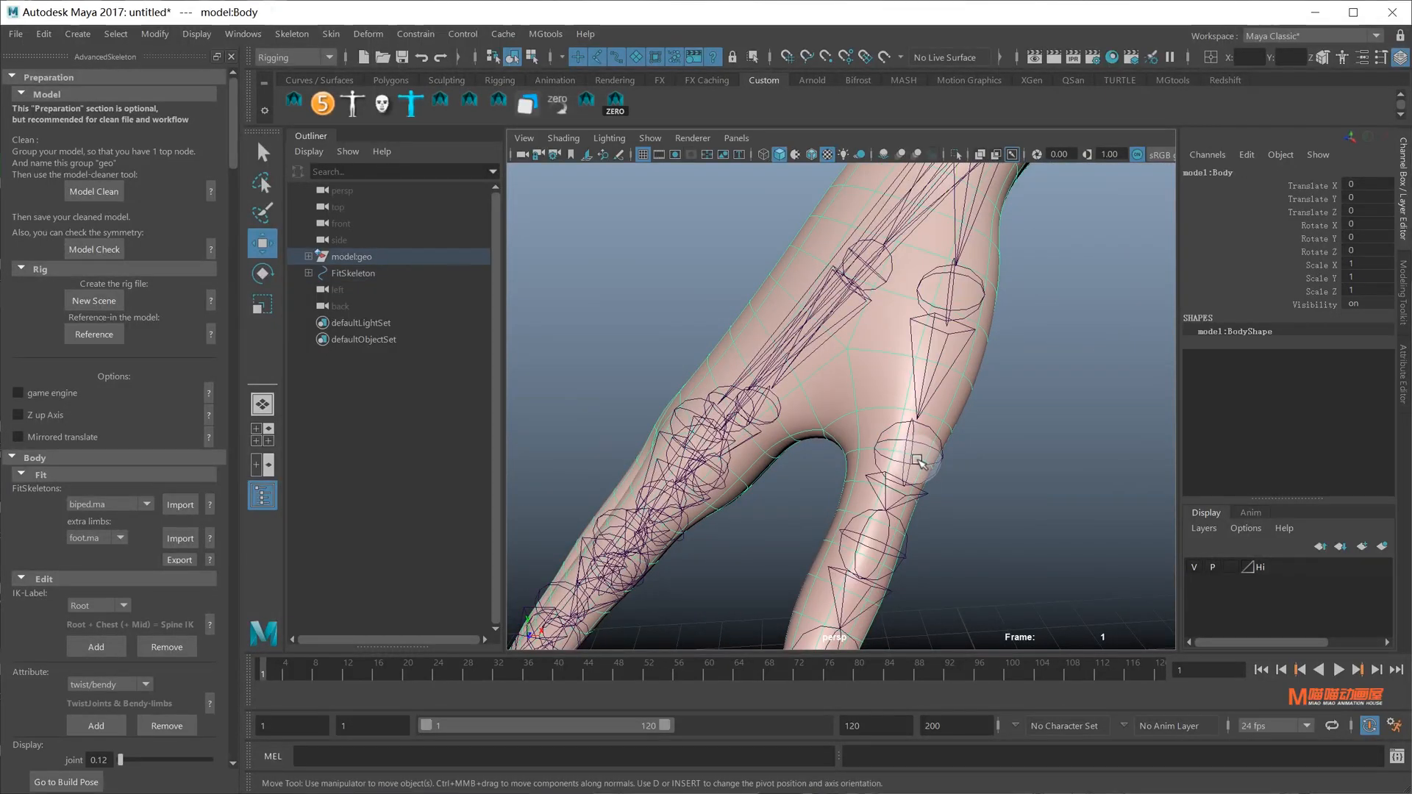
{"action": "left_click", "coordinate": [936, 453]}
{"action": "left_click_drag", "start_coordinate": [936, 454], "coordinate": [920, 366], "text": "alt"}
{"action": "left_click", "coordinate": [918, 358]}
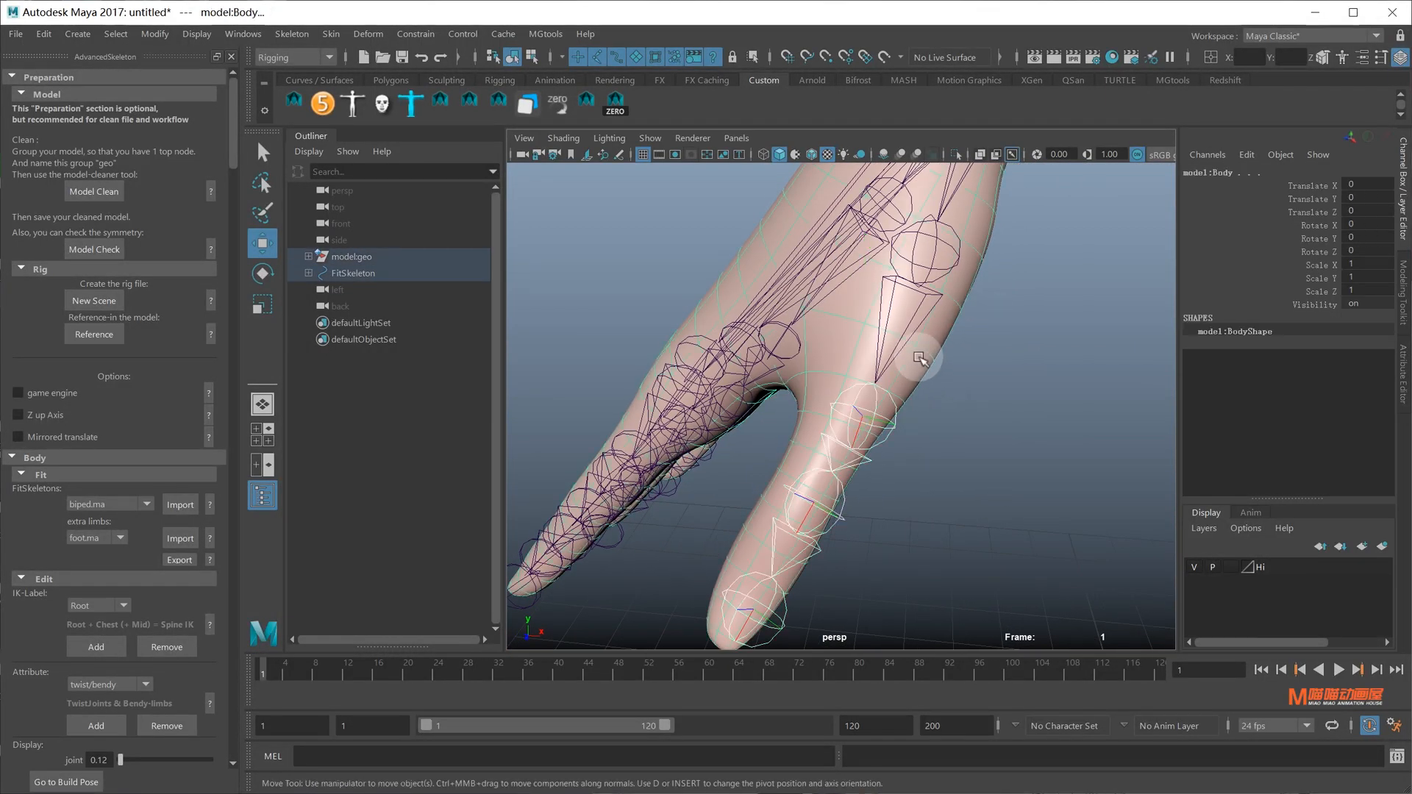
{"action": "left_click", "coordinate": [955, 157]}
Move ThumbFinger2 up inside the thumb and slightly tweak its rotation
{"action": "left_click", "coordinate": [882, 422]}
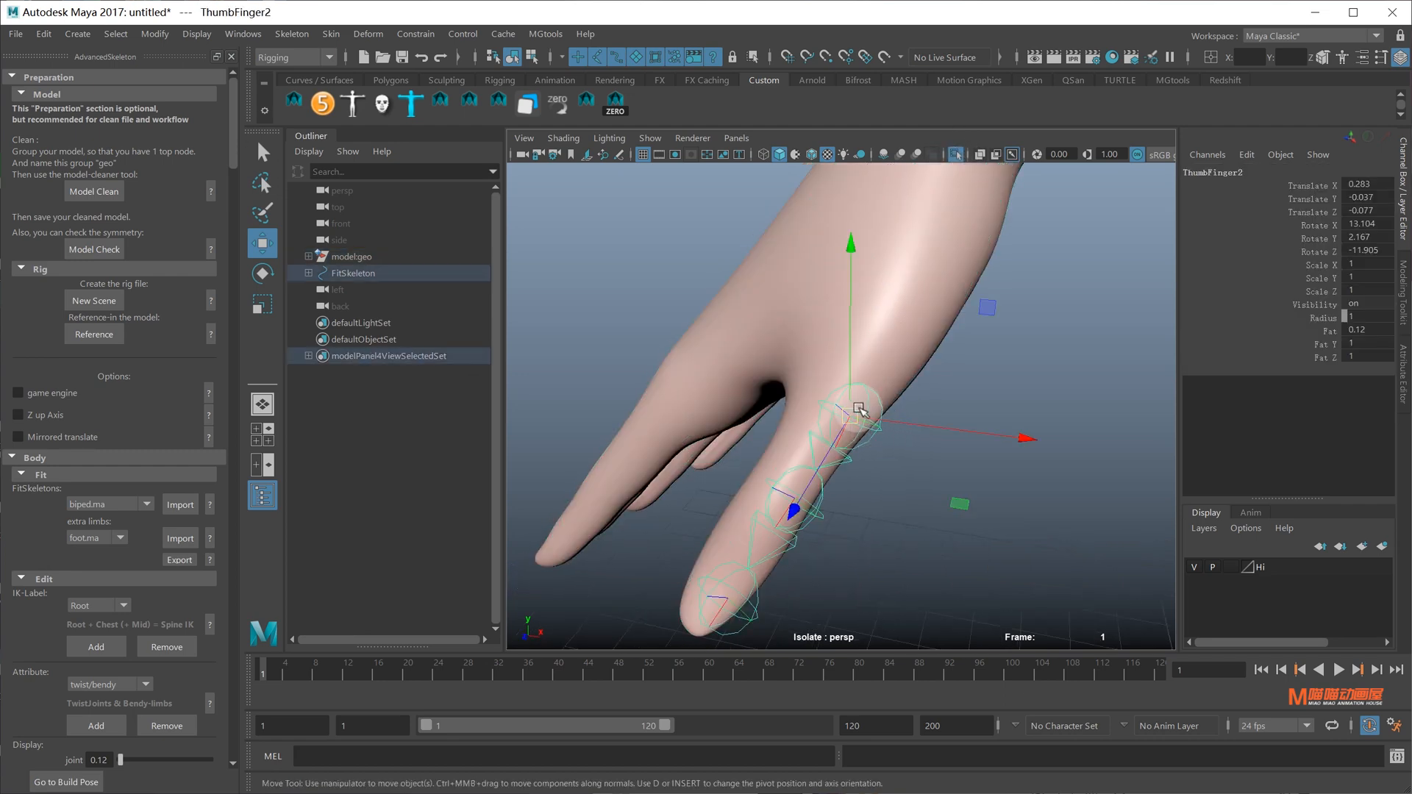
{"action": "left_click_drag", "start_coordinate": [858, 406], "coordinate": [902, 368]}
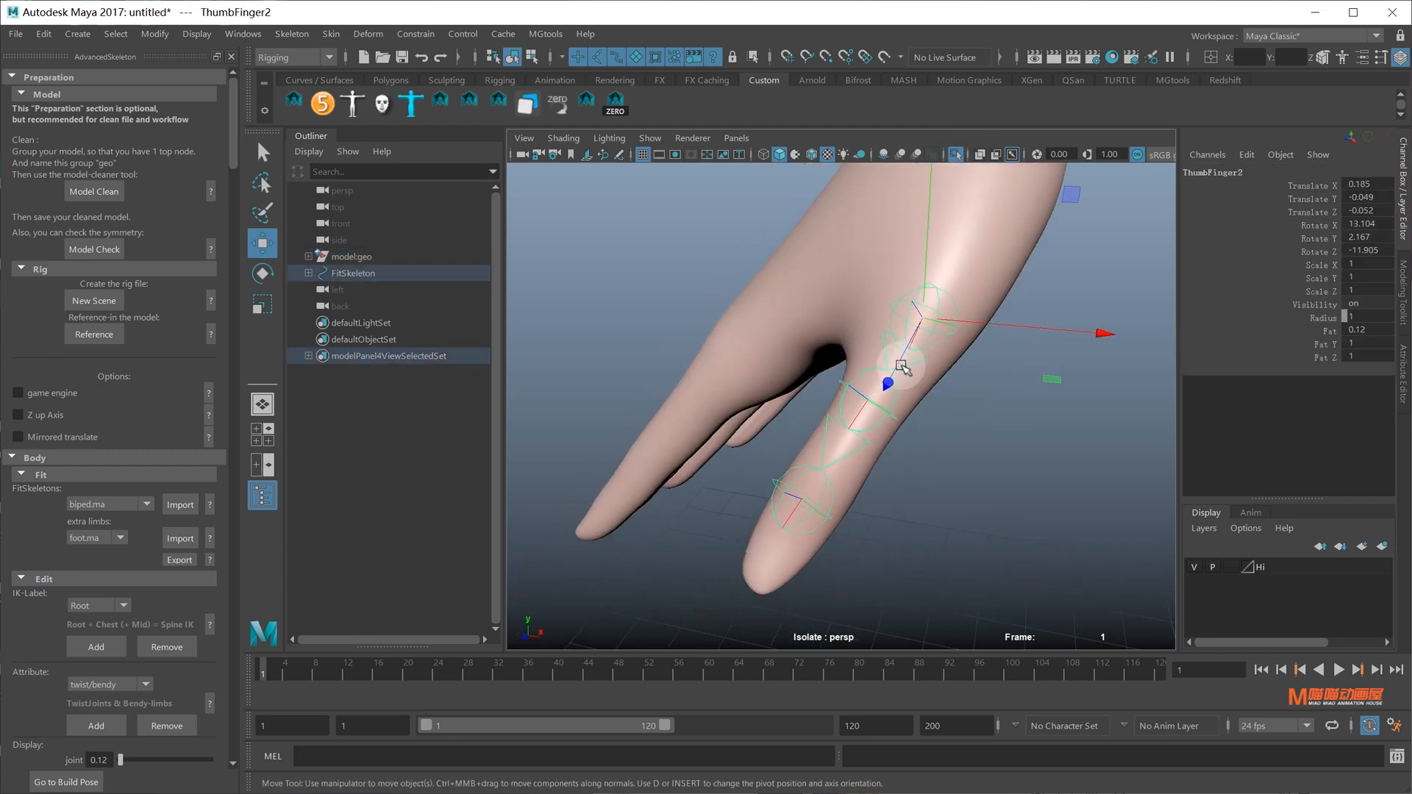
{"action": "key", "text": "e"}
{"action": "left_click_drag", "start_coordinate": [1005, 275], "coordinate": [1003, 265]}
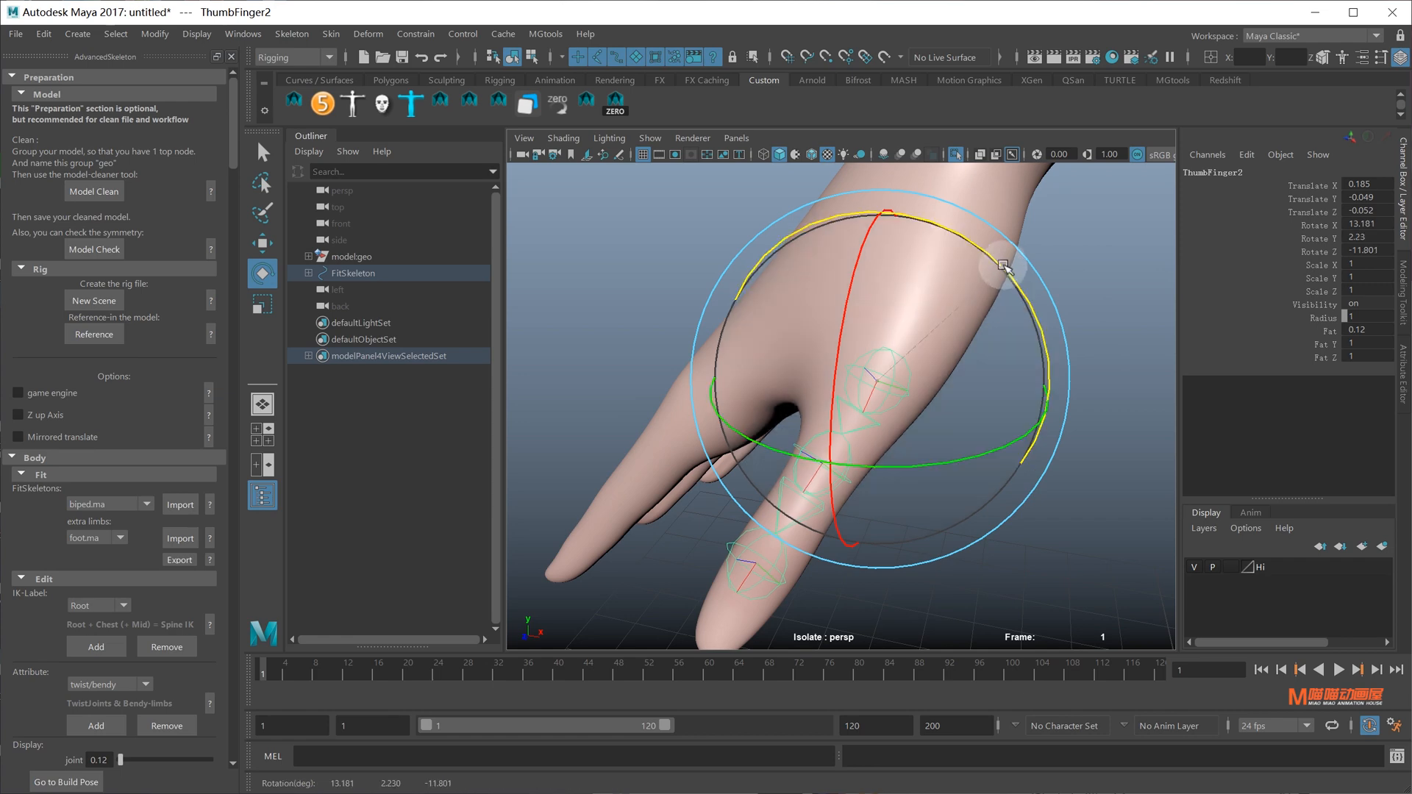
{"action": "key", "text": "f"}
{"action": "key", "text": "q"}
Slide ThumbFinger4 along its own axis down to the thumb's fingertip
{"action": "left_click", "coordinate": [796, 564]}
{"action": "key", "text": "f"}
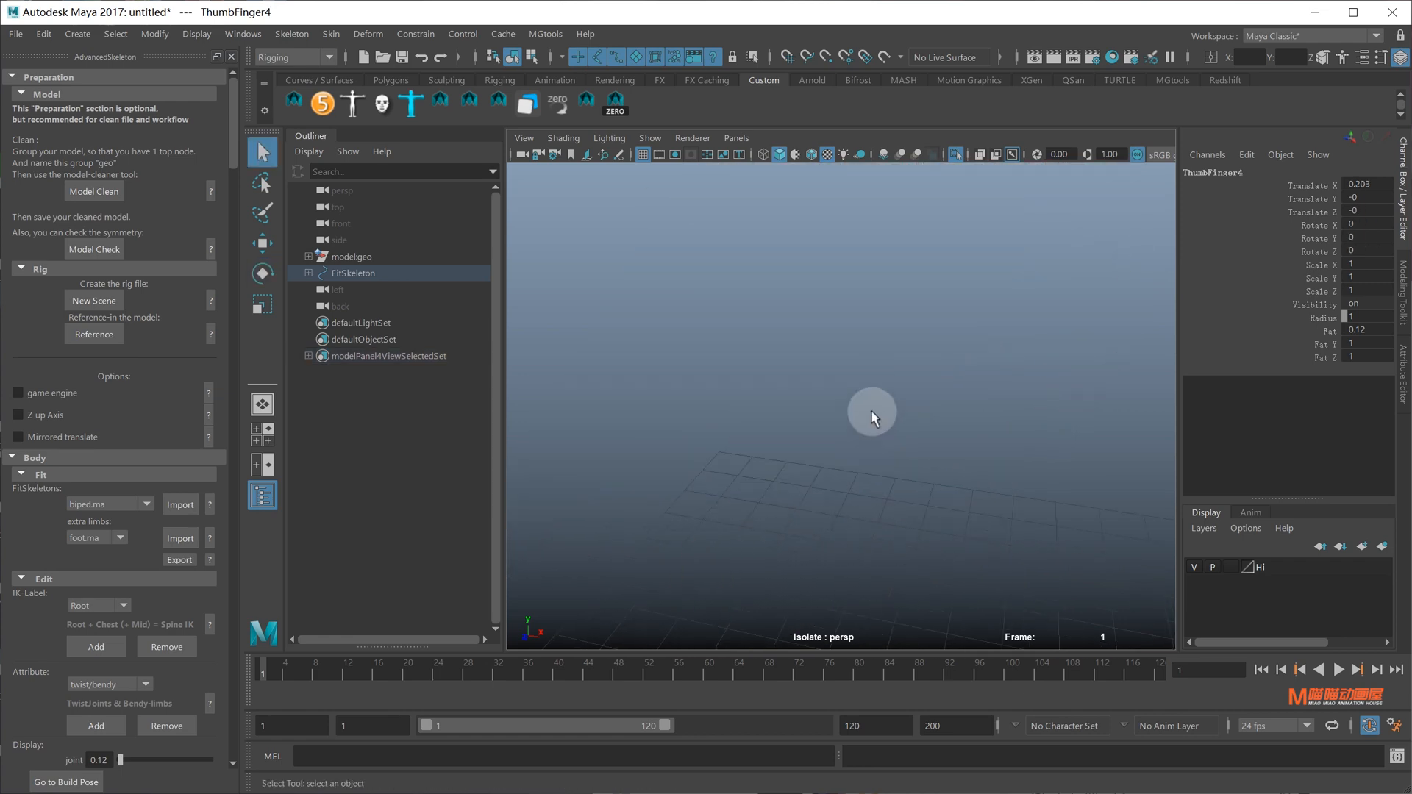
{"action": "scroll", "coordinate": [871, 412], "scroll_direction": "down", "scroll_amount": 8}
{"action": "scroll", "coordinate": [870, 412], "scroll_direction": "up", "scroll_amount": 8}
{"action": "key", "text": "w"}
{"action": "left_click_drag", "start_coordinate": [835, 426], "coordinate": [744, 381]}
{"action": "left_click_drag", "start_coordinate": [817, 450], "coordinate": [789, 517]}
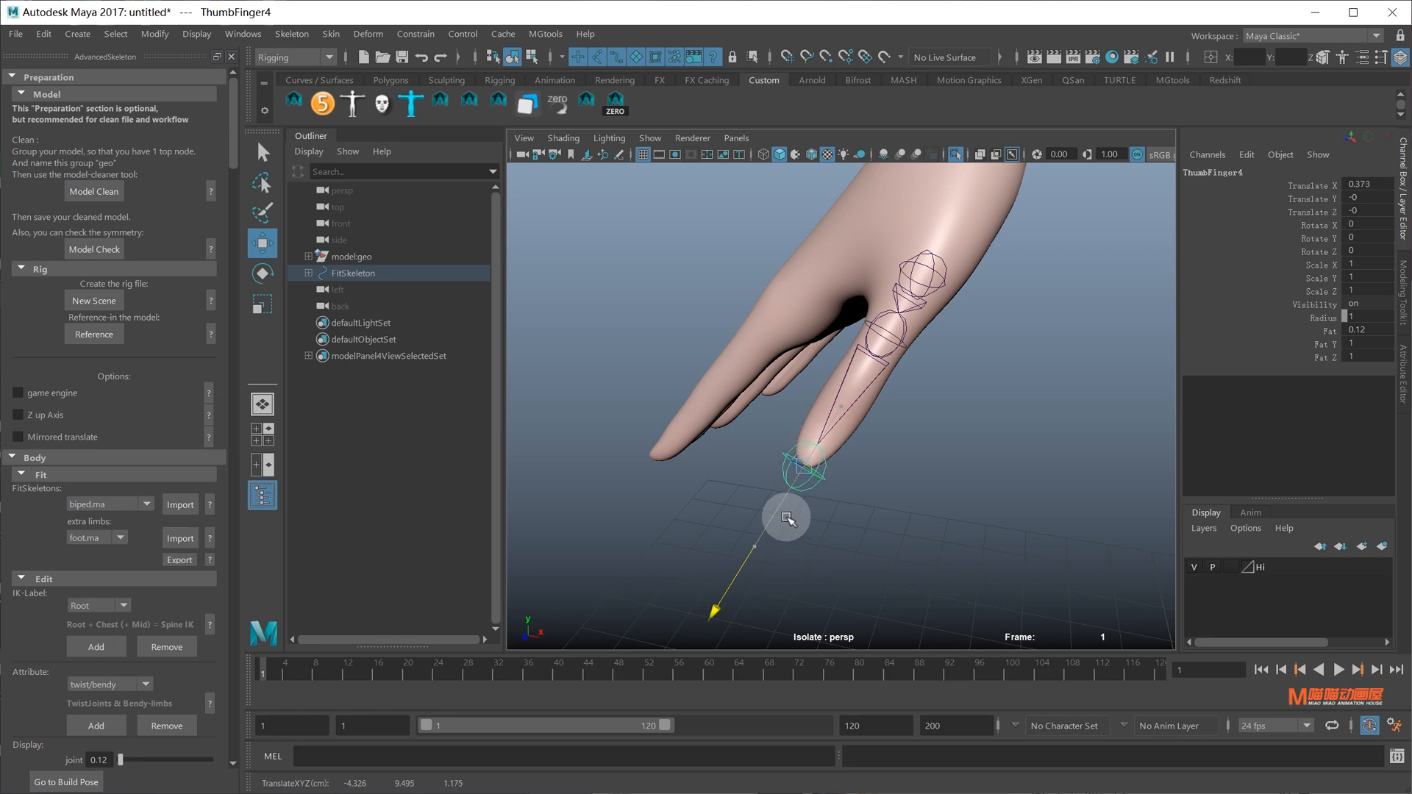
{"action": "middle_click_drag", "start_coordinate": [929, 280], "coordinate": [892, 347], "text": "alt"}
{"action": "scroll", "coordinate": [892, 346], "scroll_direction": "up", "scroll_amount": 5}
Slide ThumbFinger3 further down the thumb
{"action": "left_click", "coordinate": [864, 414]}
{"action": "middle_click_drag", "start_coordinate": [725, 625], "coordinate": [881, 393], "text": "alt"}
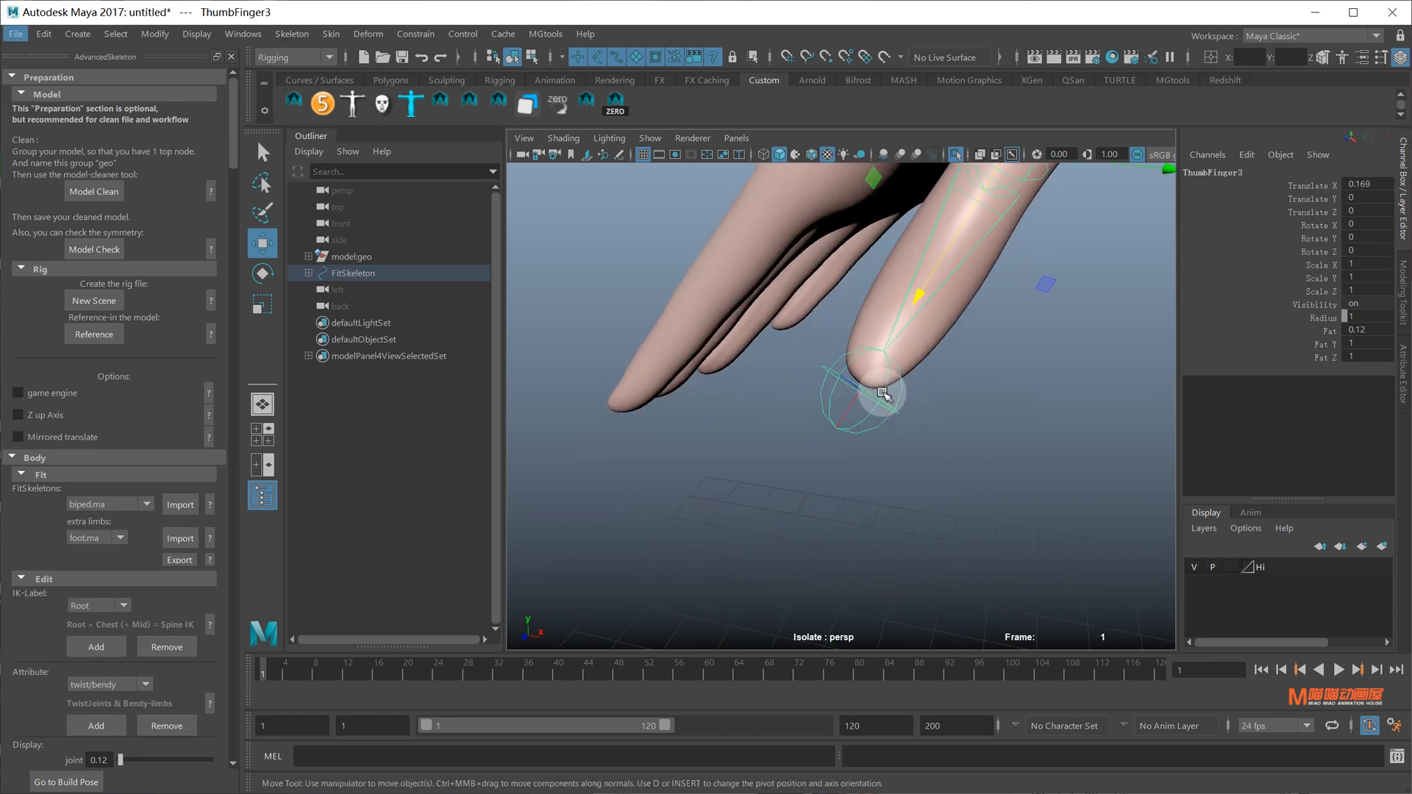
{"action": "scroll", "coordinate": [881, 393], "scroll_direction": "down", "scroll_amount": 5}
{"action": "scroll", "coordinate": [862, 405], "scroll_direction": "up", "scroll_amount": 5}
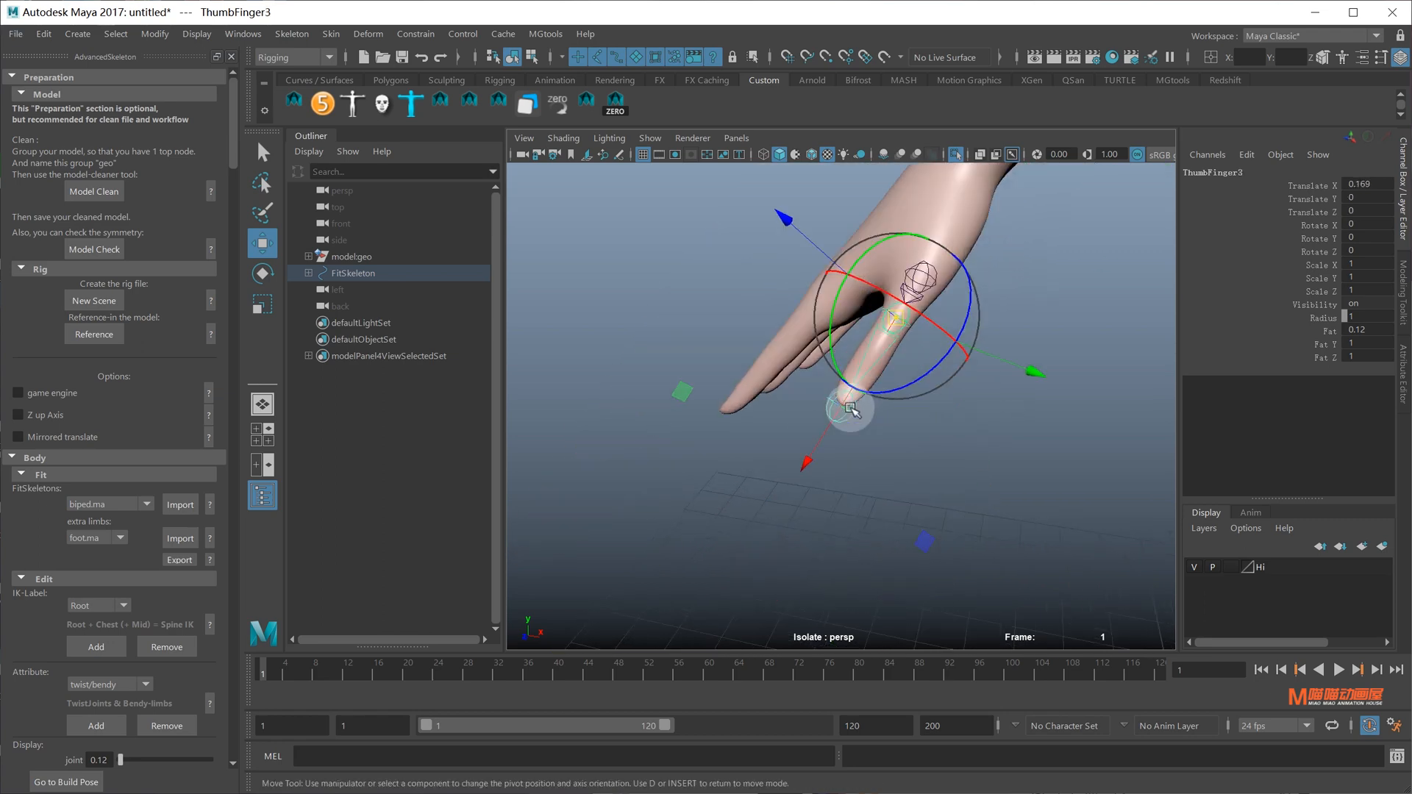
{"action": "left_click_drag", "start_coordinate": [838, 419], "coordinate": [802, 465]}
From the top view, nudge ThumbFinger2 into the centre of the thumb
{"action": "left_click", "coordinate": [1102, 297]}
{"action": "middle_click_drag", "start_coordinate": [973, 281], "coordinate": [954, 350], "text": "alt"}
{"action": "left_click", "coordinate": [920, 316]}
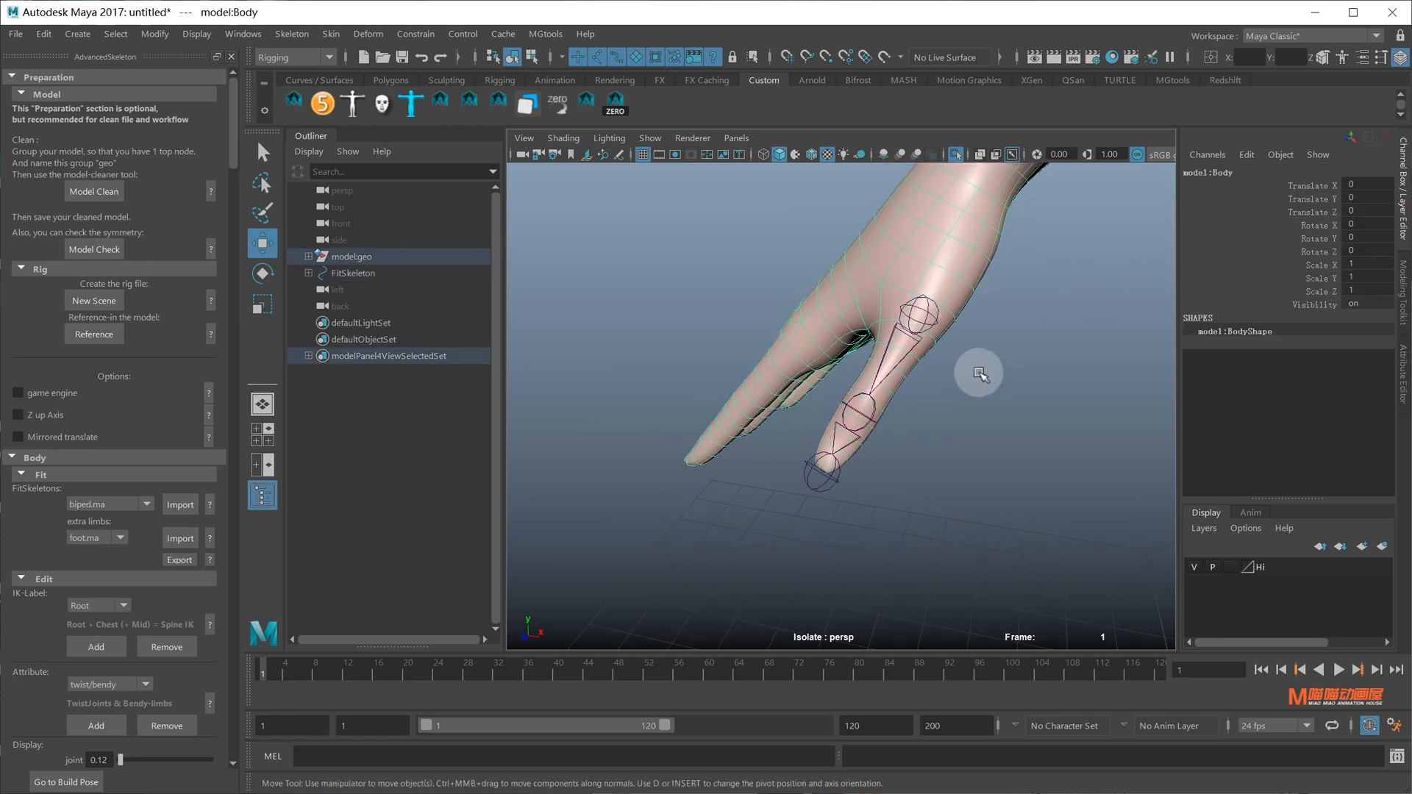
{"action": "left_click_drag", "start_coordinate": [961, 379], "coordinate": [846, 323], "text": "alt"}
{"action": "left_click", "coordinate": [845, 323]}
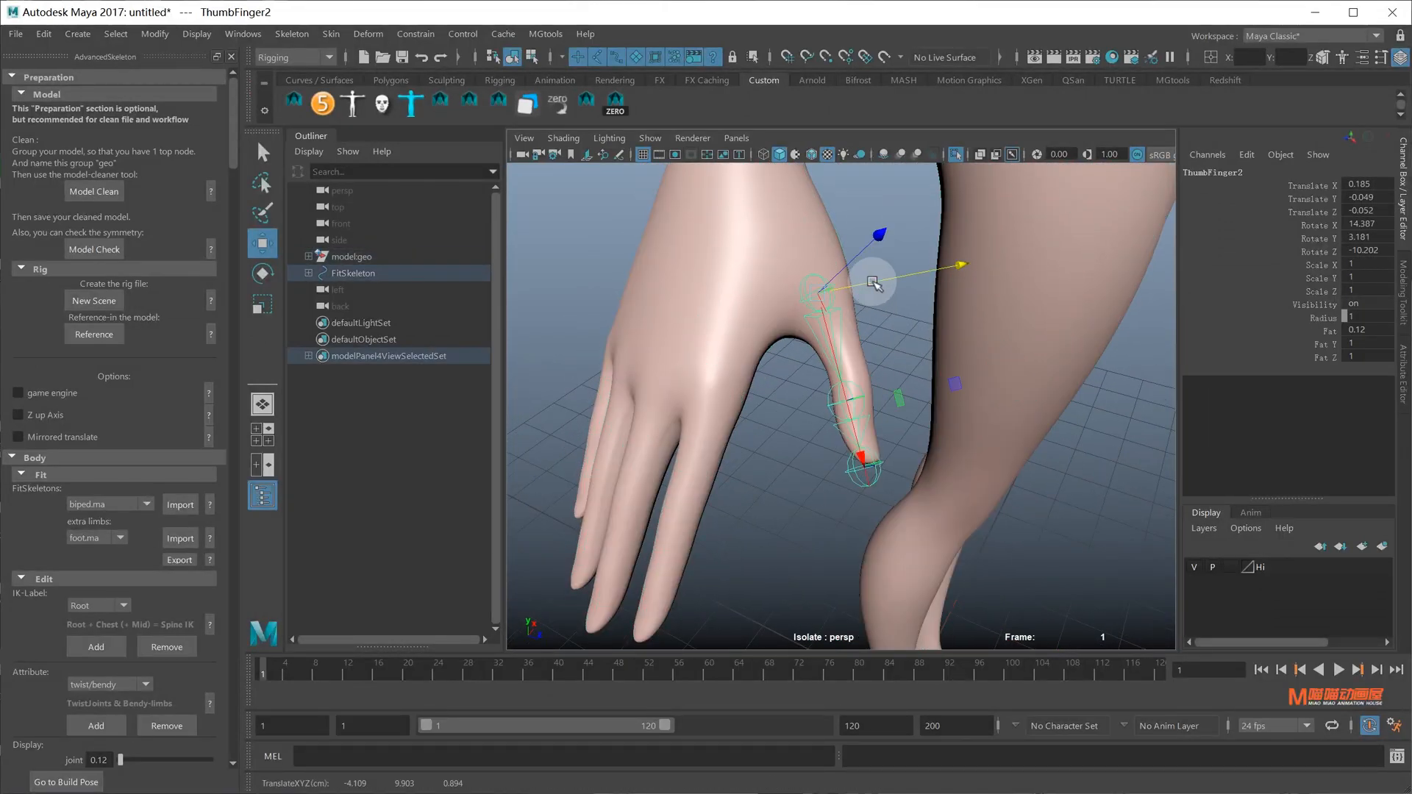
{"action": "key", "text": "space"}
{"action": "left_click", "coordinate": [783, 283]}
{"action": "scroll", "coordinate": [954, 399], "scroll_direction": "up", "scroll_amount": 4}
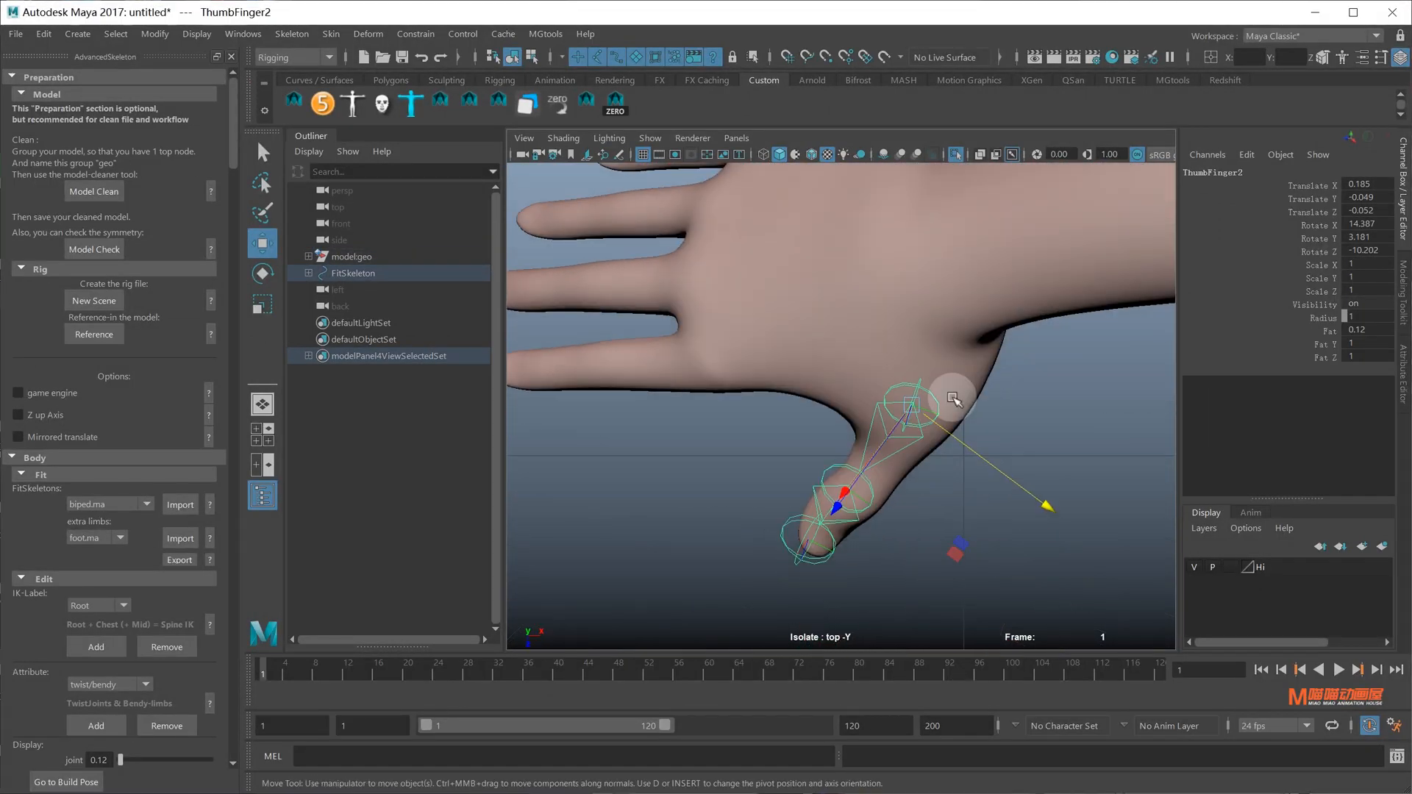
{"action": "left_click_drag", "start_coordinate": [980, 450], "coordinate": [934, 366]}
Select the upper thumb joint for rotation and orbit to inspect the thumb
{"action": "key", "text": "q"}
{"action": "left_click", "coordinate": [867, 439]}
{"action": "key", "text": "w"}
{"action": "left_click", "coordinate": [958, 300]}
{"action": "left_click_drag", "start_coordinate": [958, 300], "coordinate": [912, 297], "text": "alt"}
{"action": "left_click", "coordinate": [961, 295]}
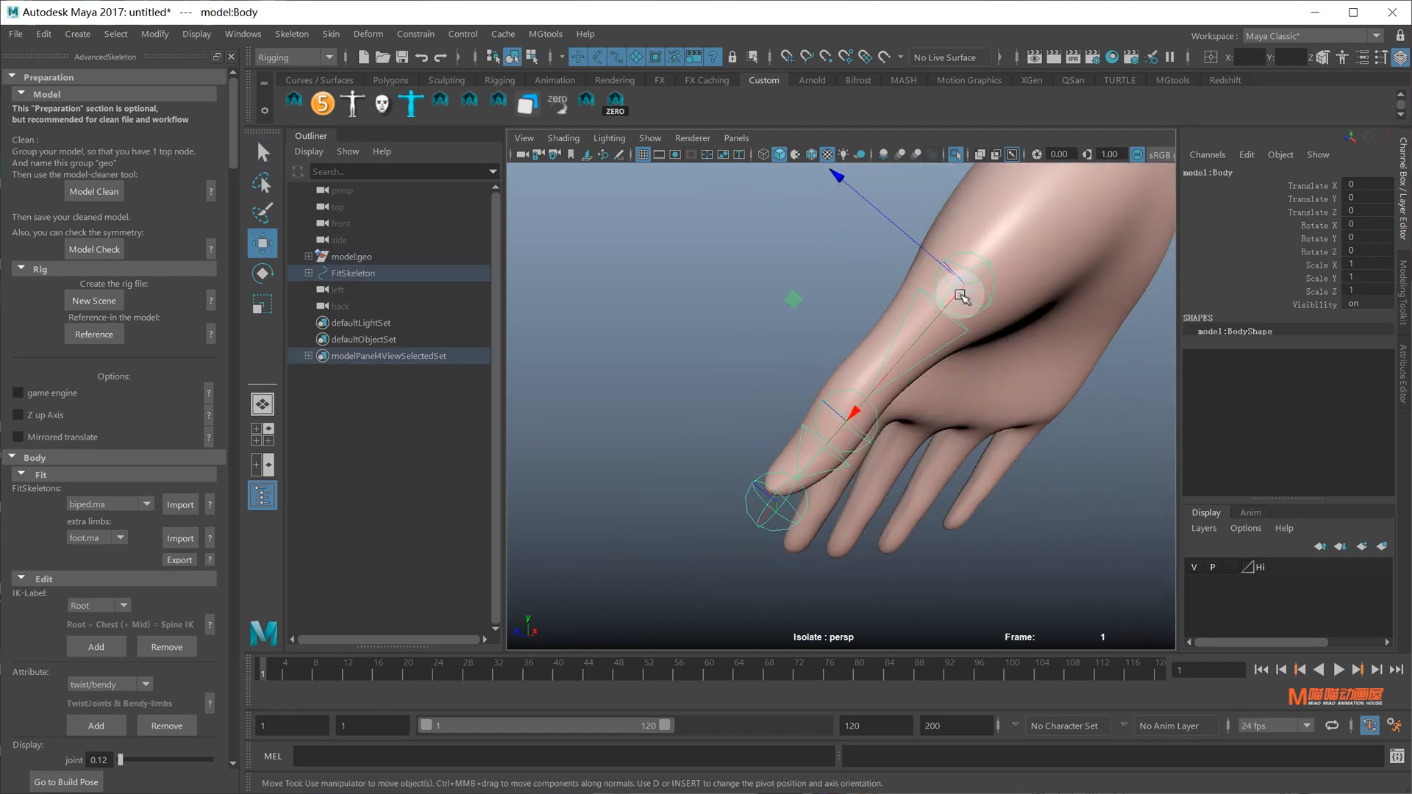
{"action": "key", "text": "e"}
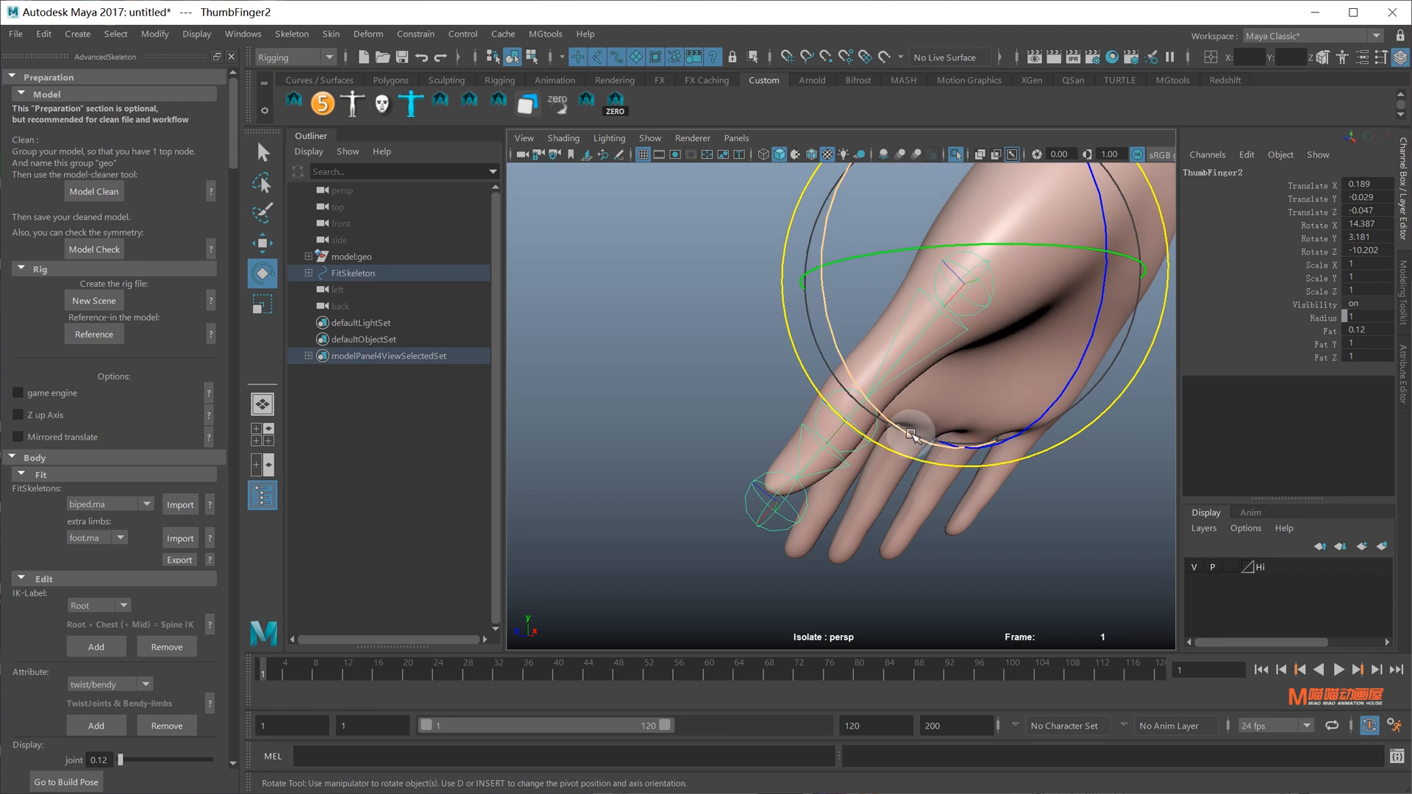
{"action": "left_click_drag", "start_coordinate": [910, 434], "coordinate": [910, 430], "text": "alt"}
{"action": "left_click_drag", "start_coordinate": [910, 430], "coordinate": [866, 413], "text": "alt"}
Pull ThumbFinger3 back up inside the thumb
{"action": "key", "text": "q"}
{"action": "left_click", "coordinate": [853, 416]}
{"action": "key", "text": "w"}
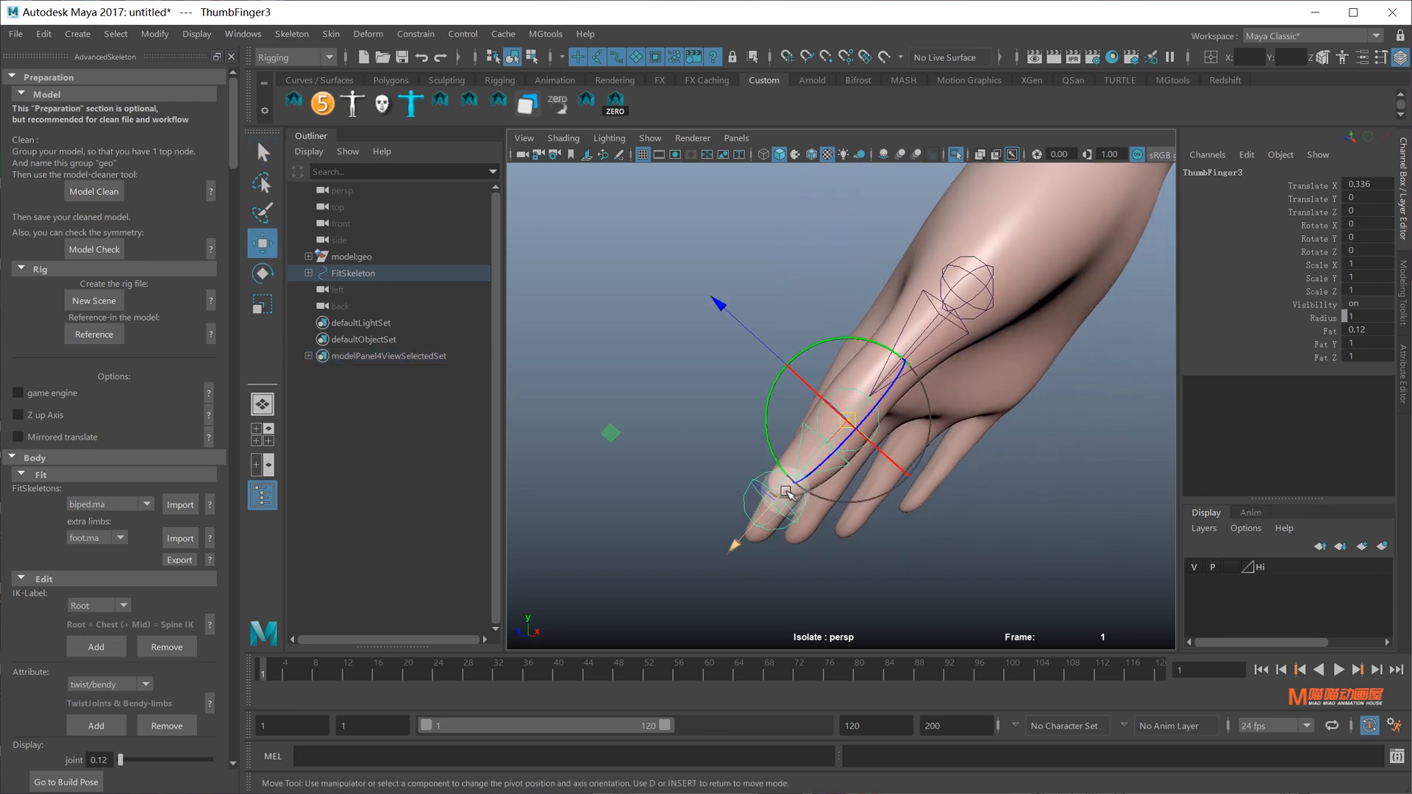
{"action": "left_click_drag", "start_coordinate": [787, 494], "coordinate": [796, 476]}
Re-rotate ThumbFinger2 to 14.722, 1.332, -10.688, restore the full scene, and select ThumbFinger2 and ThumbFinger3
{"action": "left_click_drag", "start_coordinate": [936, 413], "coordinate": [892, 435], "text": "alt"}
{"action": "left_click", "coordinate": [950, 296]}
{"action": "key", "text": "e"}
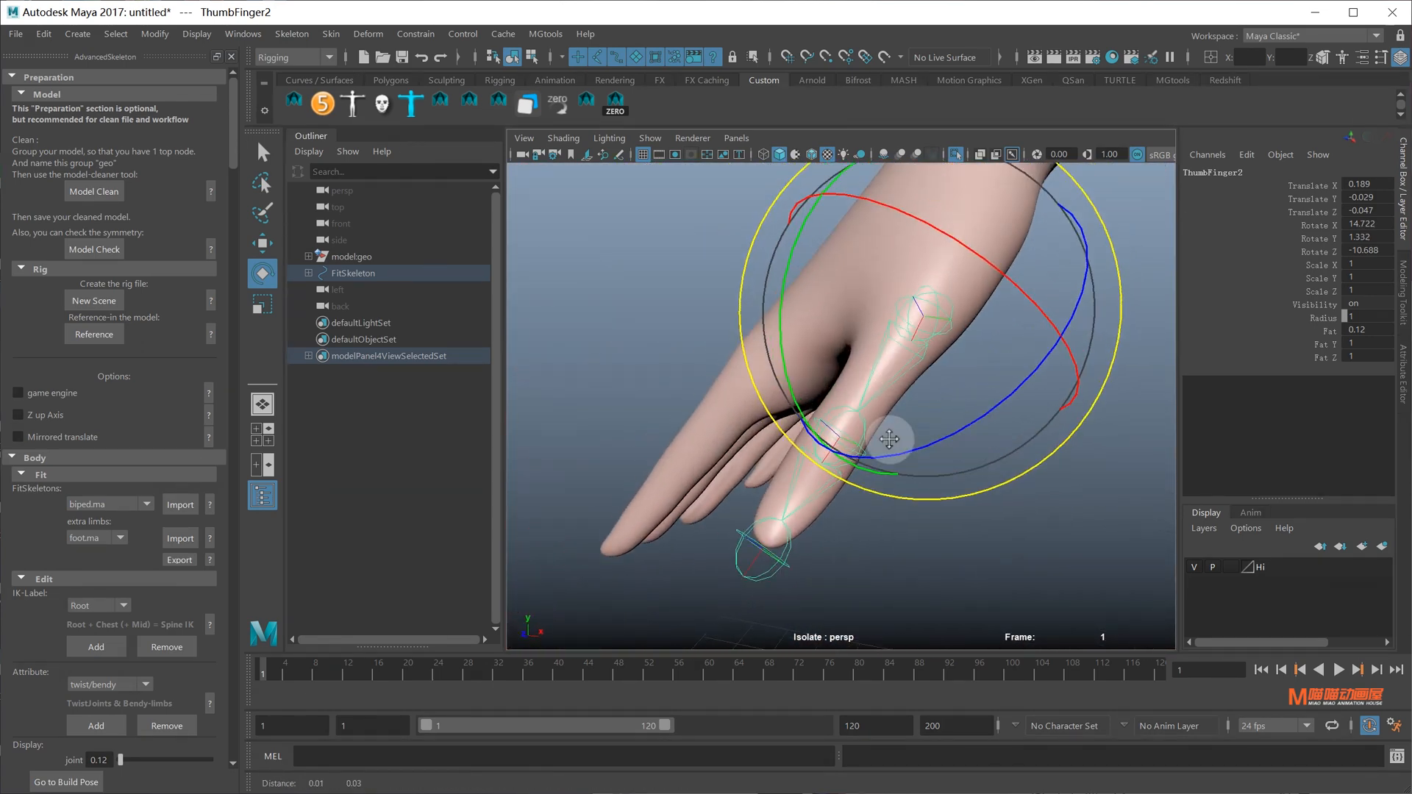
{"action": "key", "text": "q"}
{"action": "left_click", "coordinate": [951, 156]}
{"action": "left_click_drag", "start_coordinate": [938, 382], "coordinate": [860, 430], "text": "alt"}
{"action": "left_click", "coordinate": [919, 401]}
{"action": "left_click", "coordinate": [864, 386]}
{"action": "left_click", "coordinate": [858, 441], "text": "shift"}
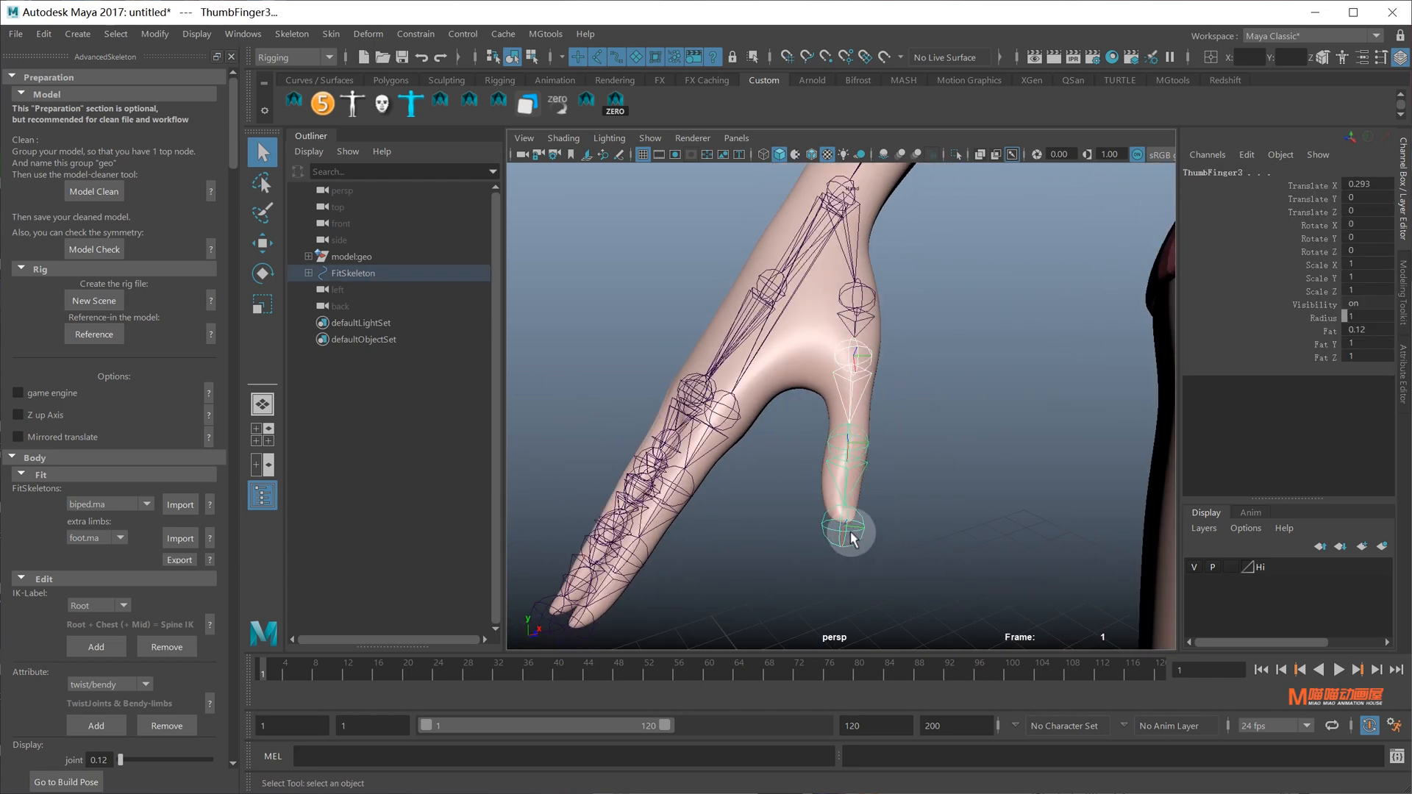
Trial-curl the selected thumb joints, undo it, and rotate ThumbFinger2 on its own
{"action": "key", "text": "e"}
{"action": "left_click_drag", "start_coordinate": [887, 395], "coordinate": [881, 539]}
{"action": "left_click_drag", "start_coordinate": [908, 441], "coordinate": [860, 491], "text": "alt"}
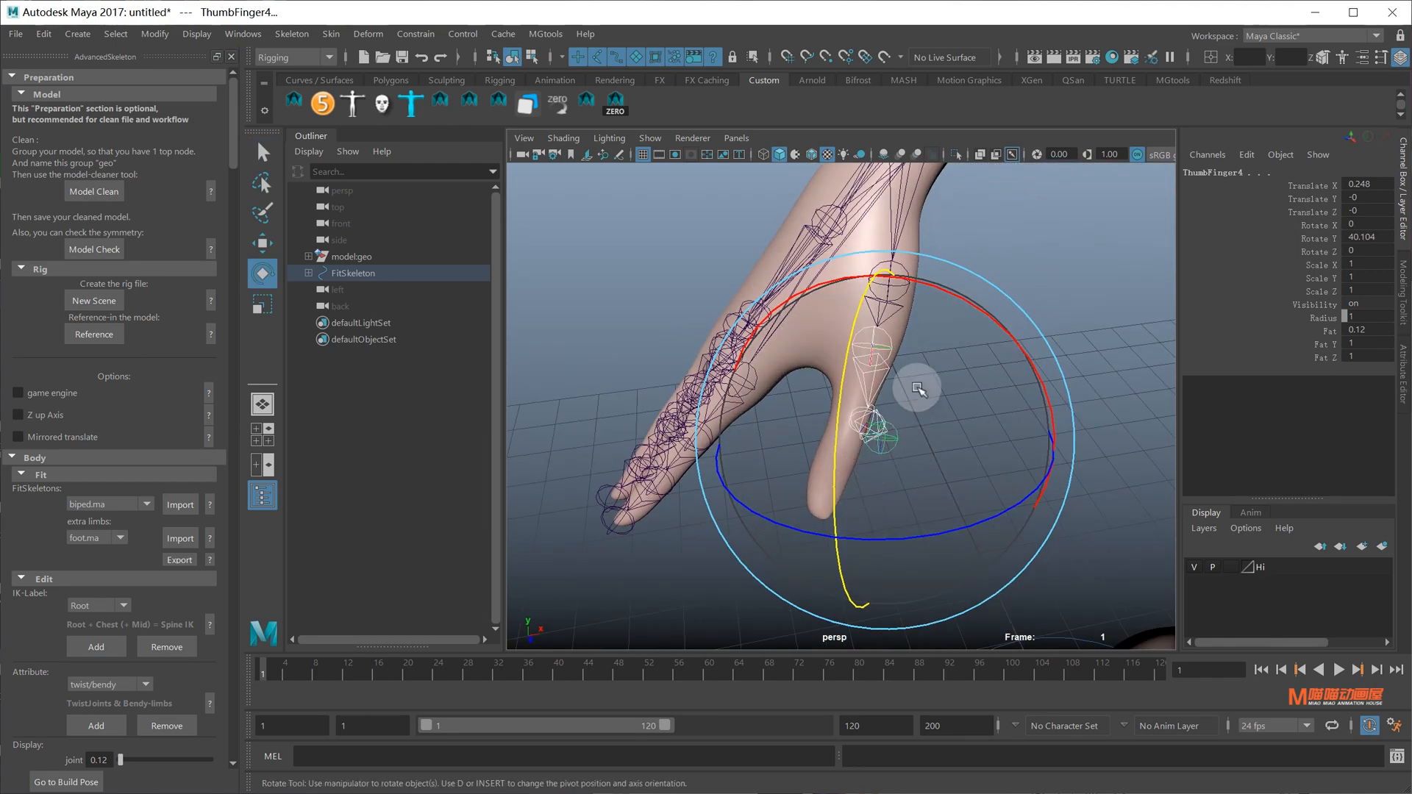
{"action": "key", "text": "ctrl+z"}
{"action": "key", "text": "q"}
{"action": "left_click", "coordinate": [881, 347]}
{"action": "key", "text": "e"}
{"action": "left_click_drag", "start_coordinate": [908, 343], "coordinate": [954, 466]}
In front view, bend ThumbFinger2 to follow the thumb, undoing an extra adjustment
{"action": "key", "text": "space"}
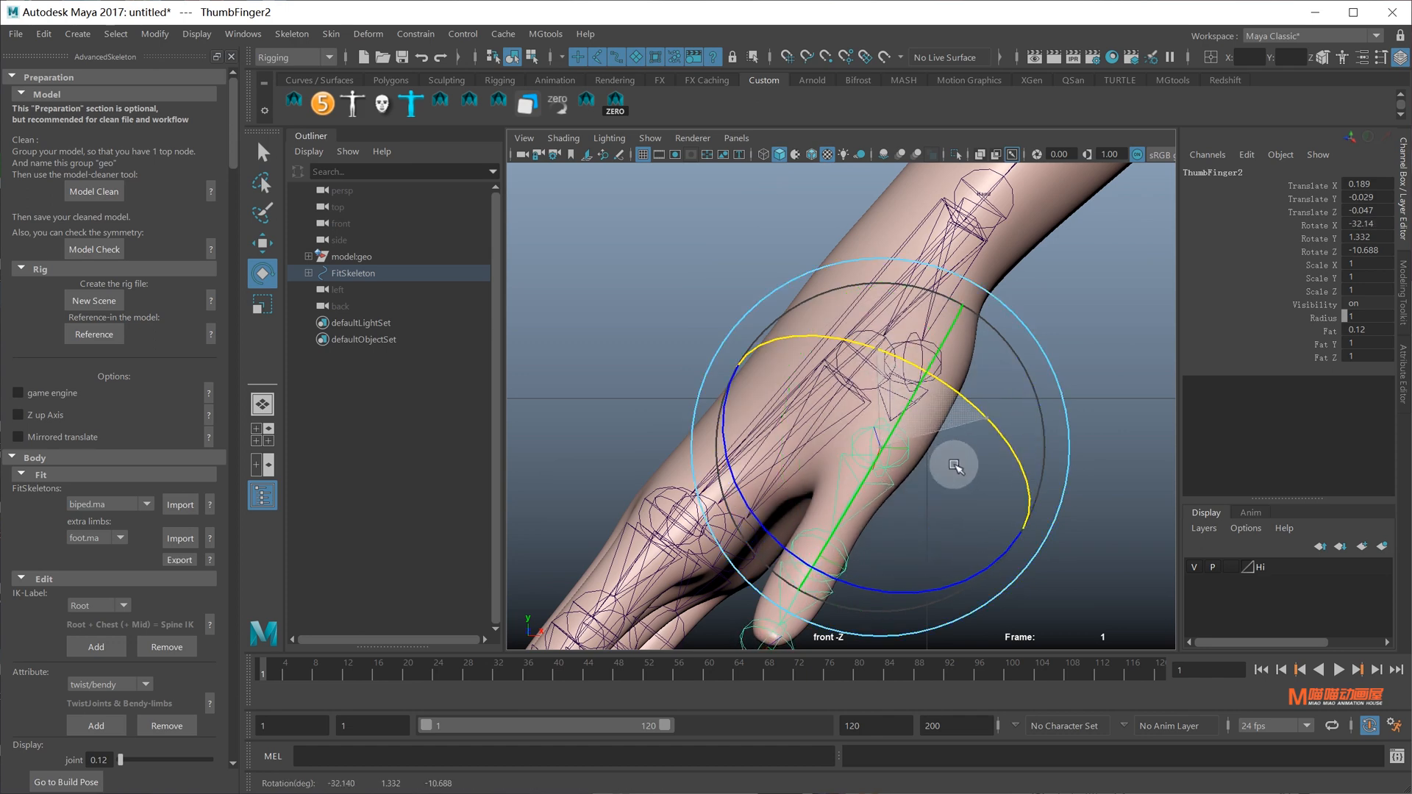
{"action": "middle_click_drag", "start_coordinate": [935, 412], "coordinate": [966, 323], "text": "alt"}
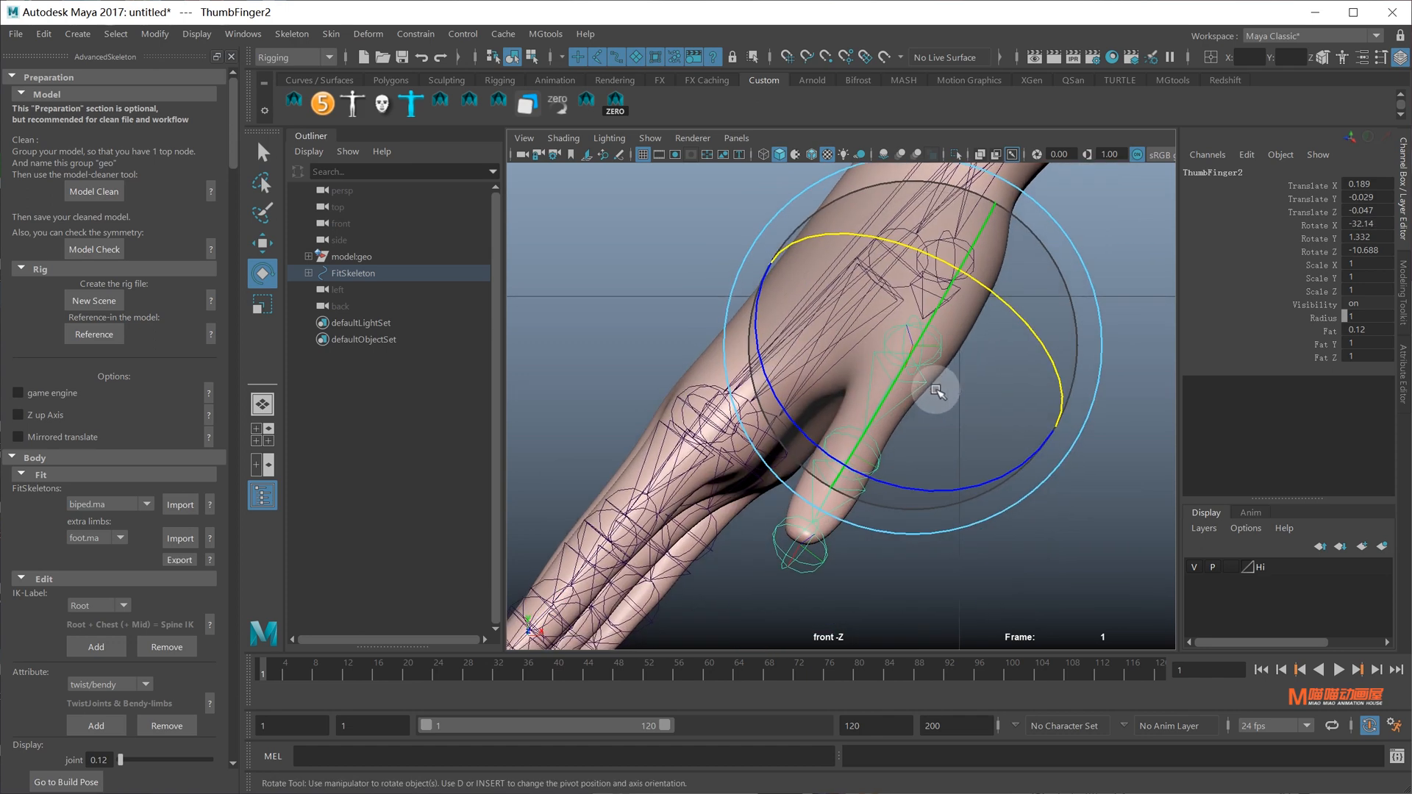
{"action": "key", "text": "q"}
{"action": "left_click", "coordinate": [958, 426]}
{"action": "left_click", "coordinate": [921, 352]}
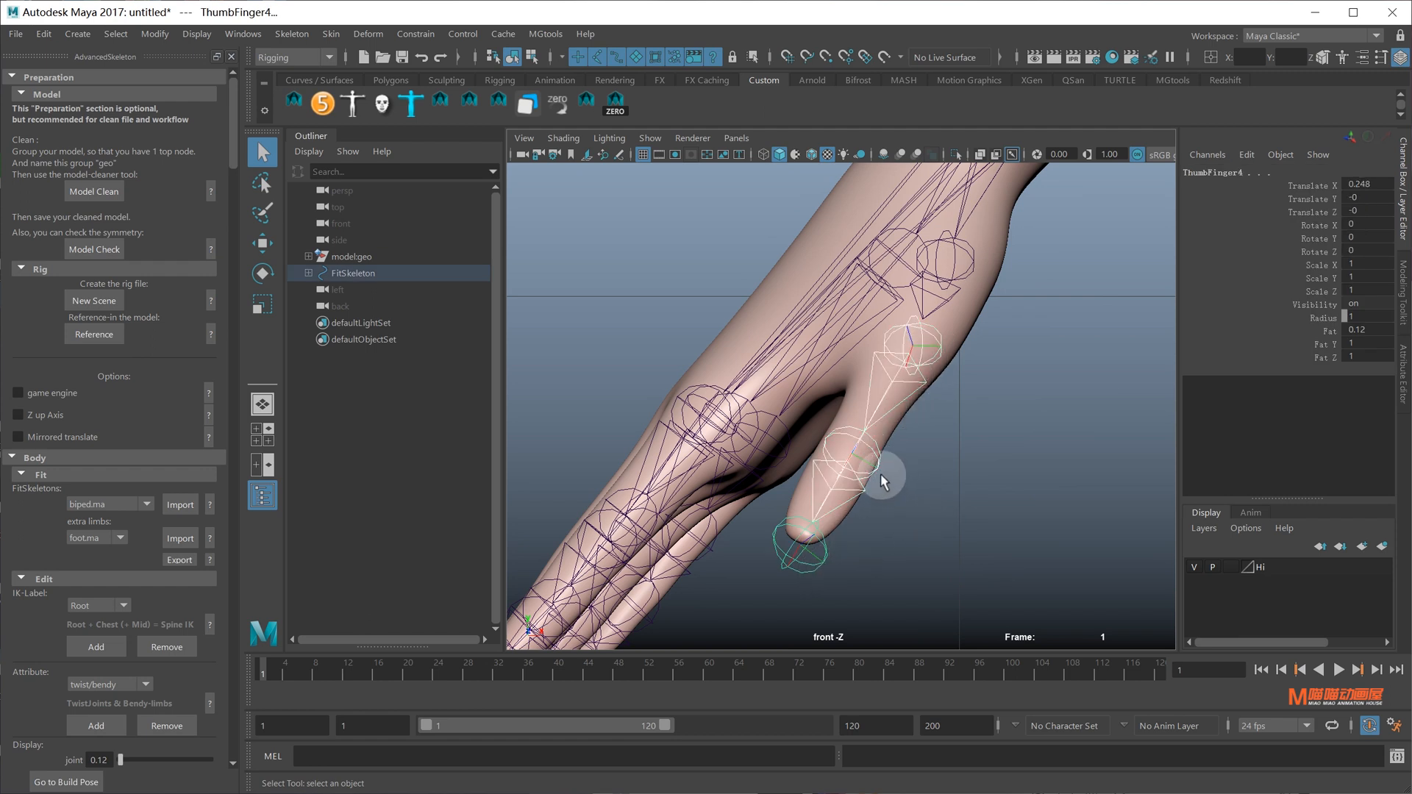
{"action": "key", "text": "e"}
{"action": "left_click_drag", "start_coordinate": [882, 470], "coordinate": [985, 373]}
{"action": "key", "text": "space"}
{"action": "left_click_drag", "start_coordinate": [985, 374], "coordinate": [1194, 316], "text": "alt"}
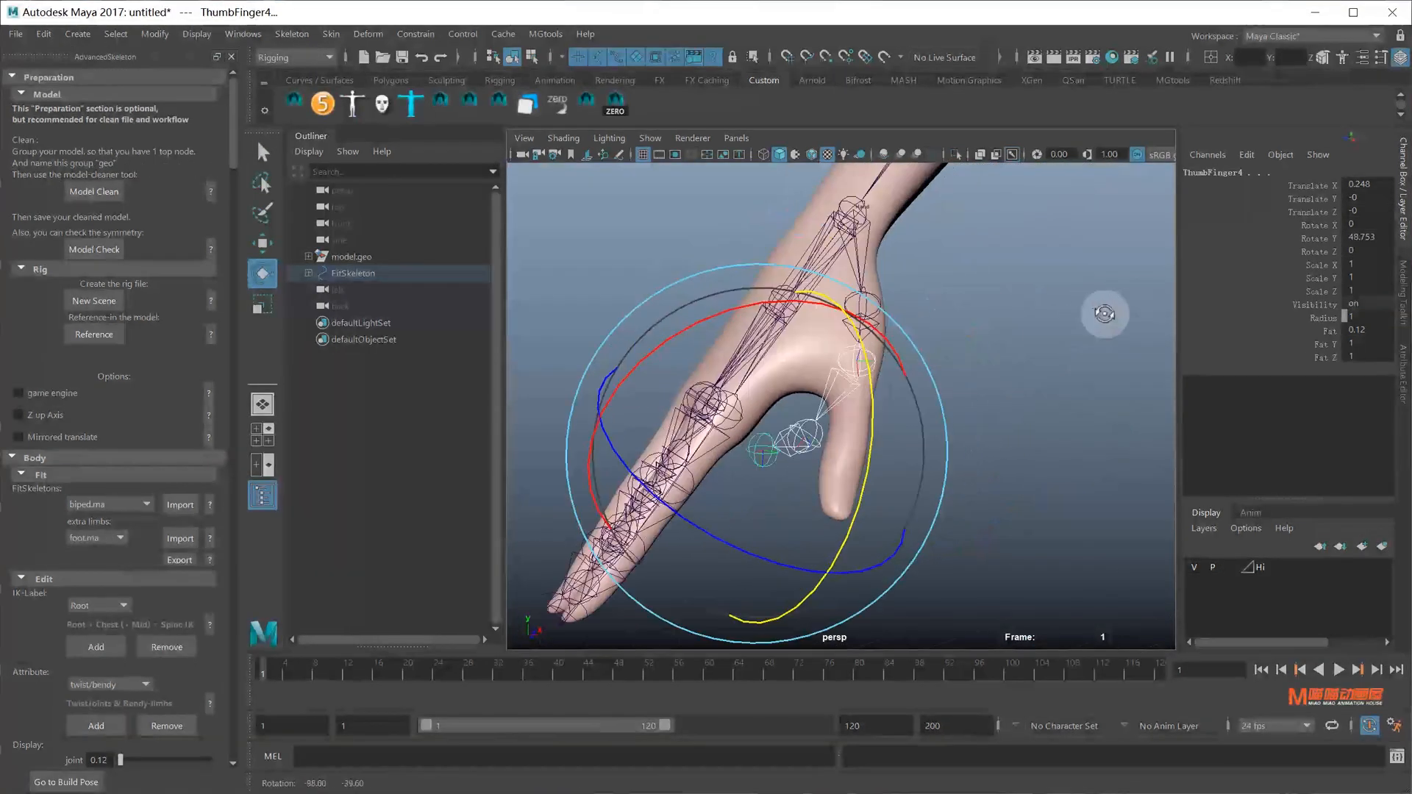
{"action": "left_click_drag", "start_coordinate": [870, 457], "coordinate": [886, 499]}
{"action": "key", "text": "ctrl+z"}
{"action": "key", "text": "ctrl+z"}
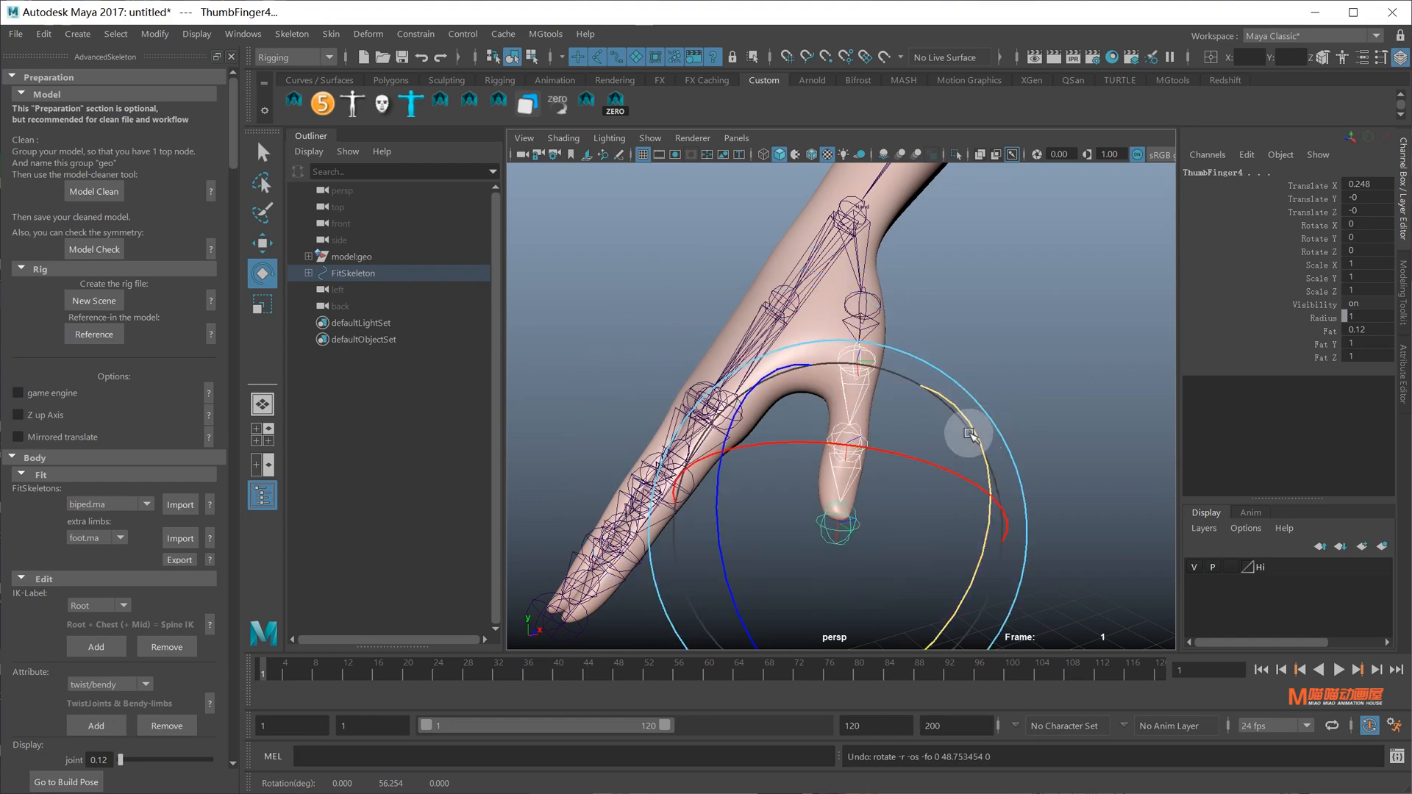
{"action": "left_click_drag", "start_coordinate": [964, 409], "coordinate": [917, 417], "text": "alt"}
Move ThumbFinger1 to 0.29, 0.238, -0.104 so it sits inside the thumb root
{"action": "key", "text": "q"}
{"action": "left_click", "coordinate": [935, 306]}
{"action": "middle_click_drag", "start_coordinate": [934, 286], "coordinate": [921, 371], "text": "alt"}
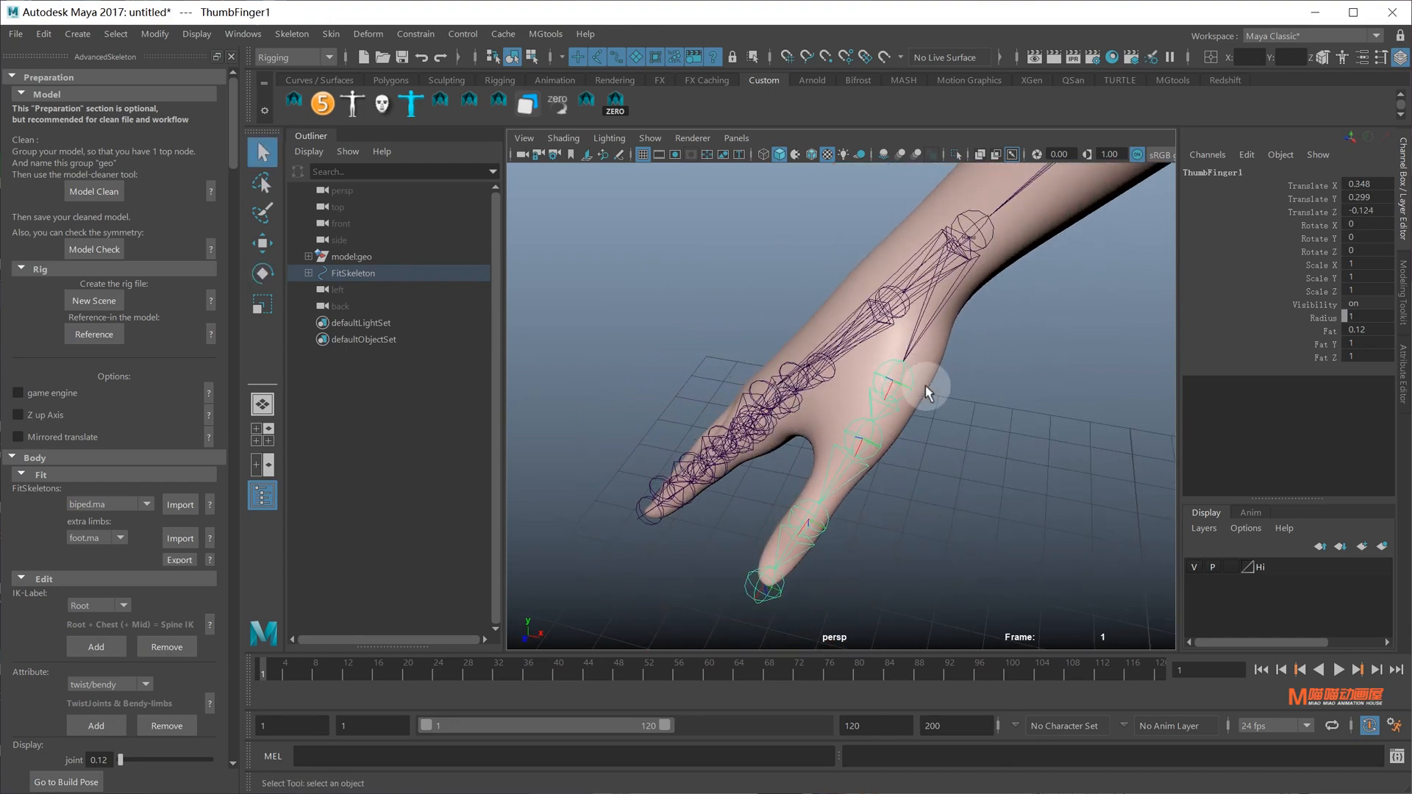
{"action": "key", "text": "w"}
{"action": "key", "text": "d"}
{"action": "left_click_drag", "start_coordinate": [862, 481], "coordinate": [871, 469]}
{"action": "left_click_drag", "start_coordinate": [882, 473], "coordinate": [864, 328], "text": "alt"}
{"action": "left_click_drag", "start_coordinate": [825, 283], "coordinate": [949, 335], "text": "alt"}
{"action": "left_click", "coordinate": [1079, 535]}
{"action": "right_click_drag", "start_coordinate": [1078, 535], "coordinate": [859, 445], "text": "alt"}
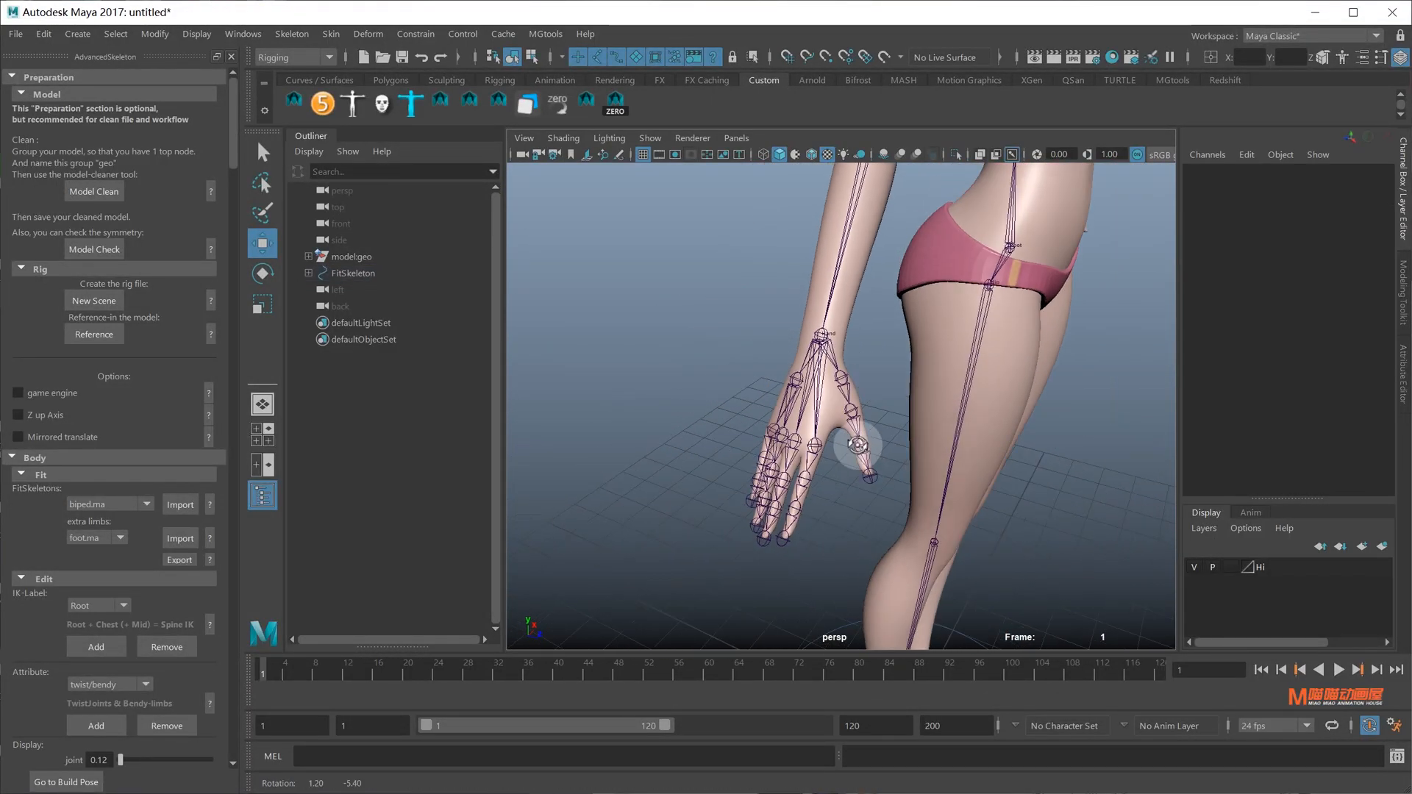
{"action": "left_click_drag", "start_coordinate": [859, 445], "coordinate": [937, 391], "text": "alt"}
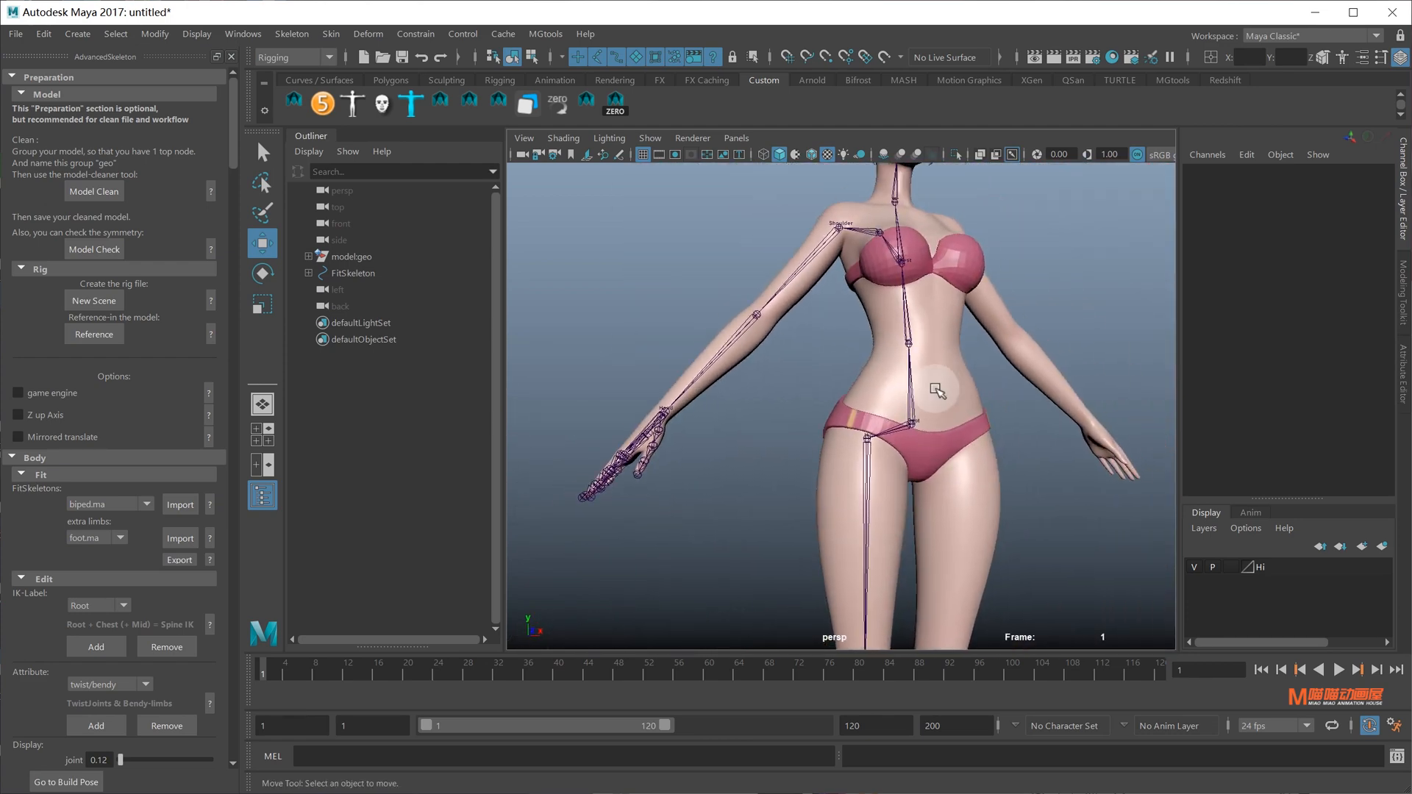
{"action": "left_click_drag", "start_coordinate": [746, 403], "coordinate": [822, 419], "text": "alt"}
{"action": "middle_click_drag", "start_coordinate": [822, 419], "coordinate": [873, 387], "text": "alt"}
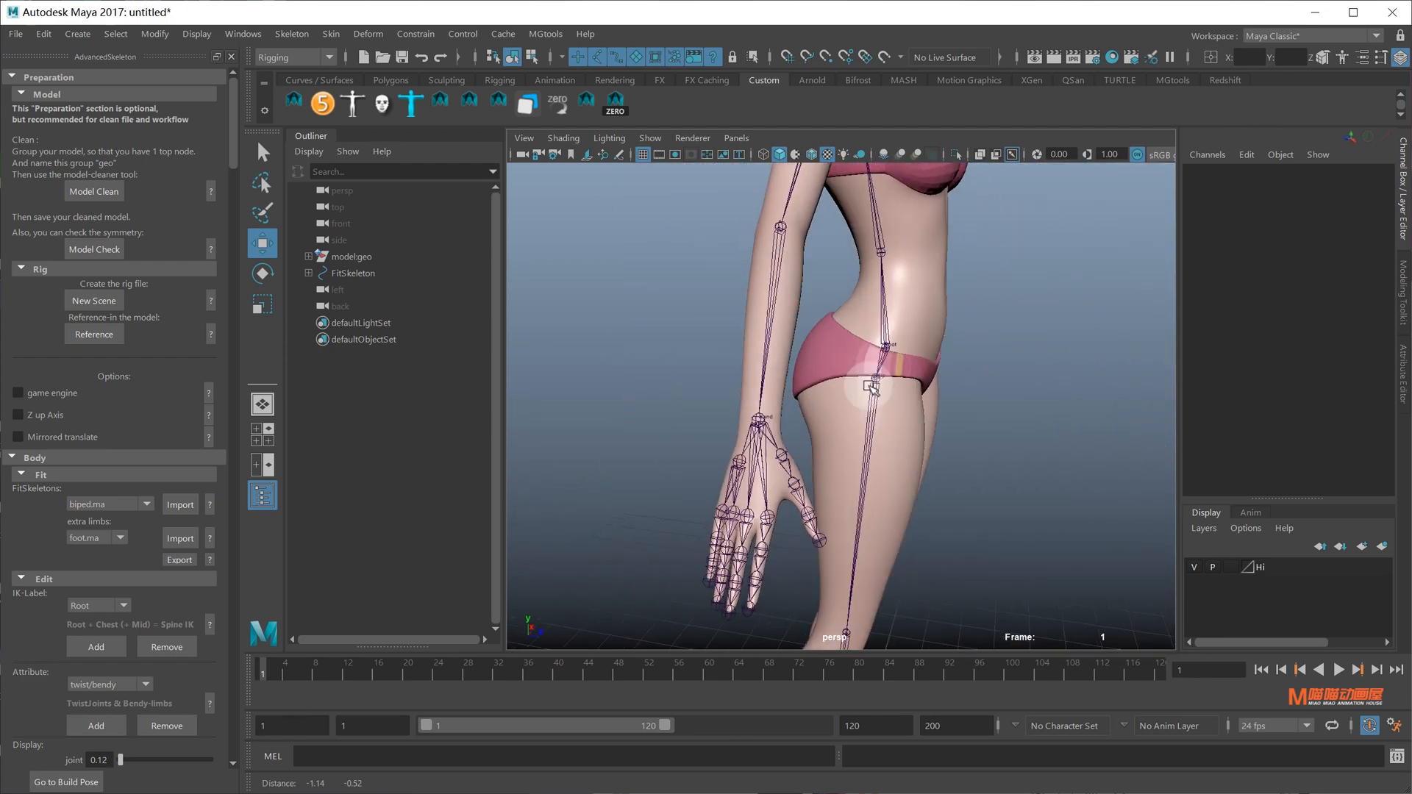
{"action": "right_click_drag", "start_coordinate": [873, 387], "coordinate": [860, 337], "text": "alt"}
{"action": "left_click_drag", "start_coordinate": [860, 338], "coordinate": [976, 470], "text": "alt"}
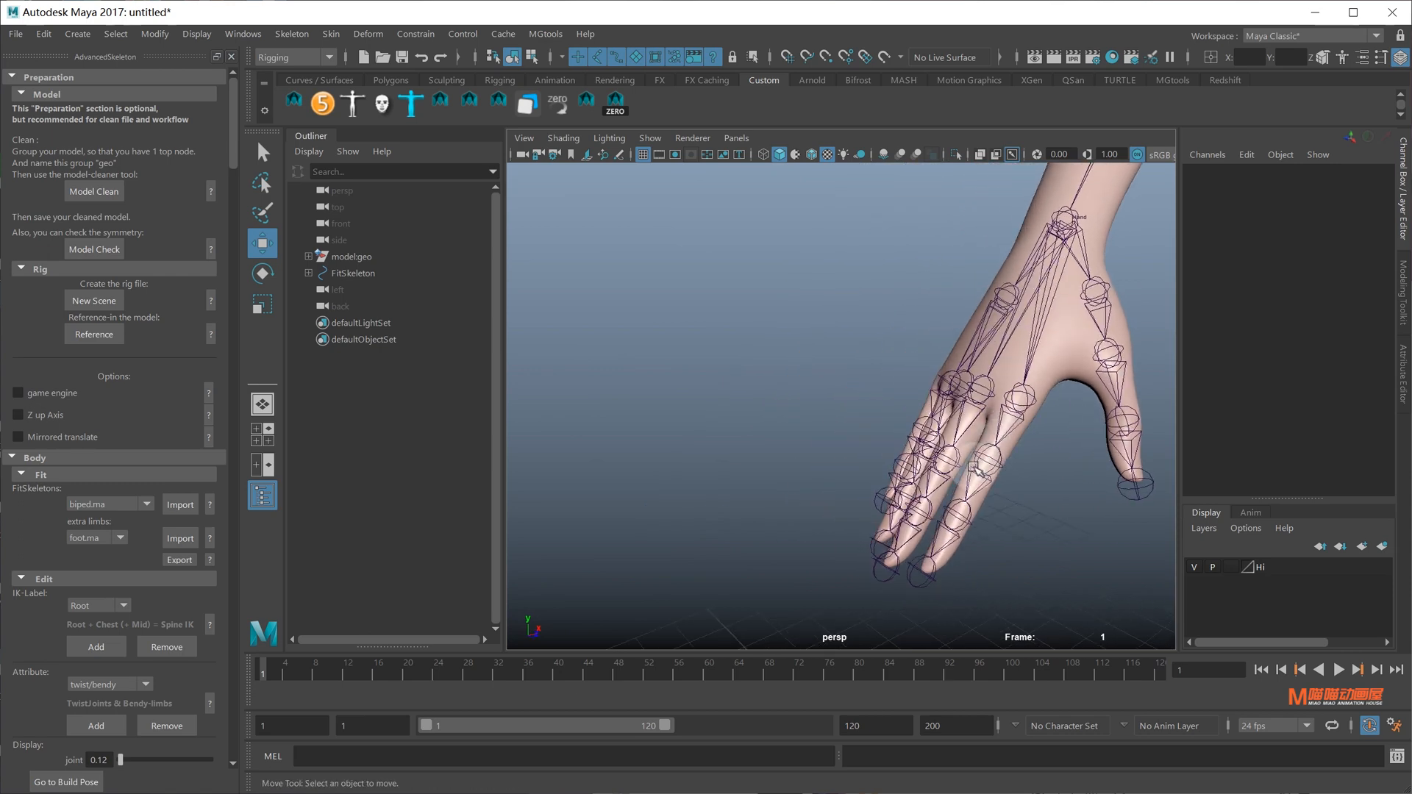
{"action": "left_click", "coordinate": [957, 520]}
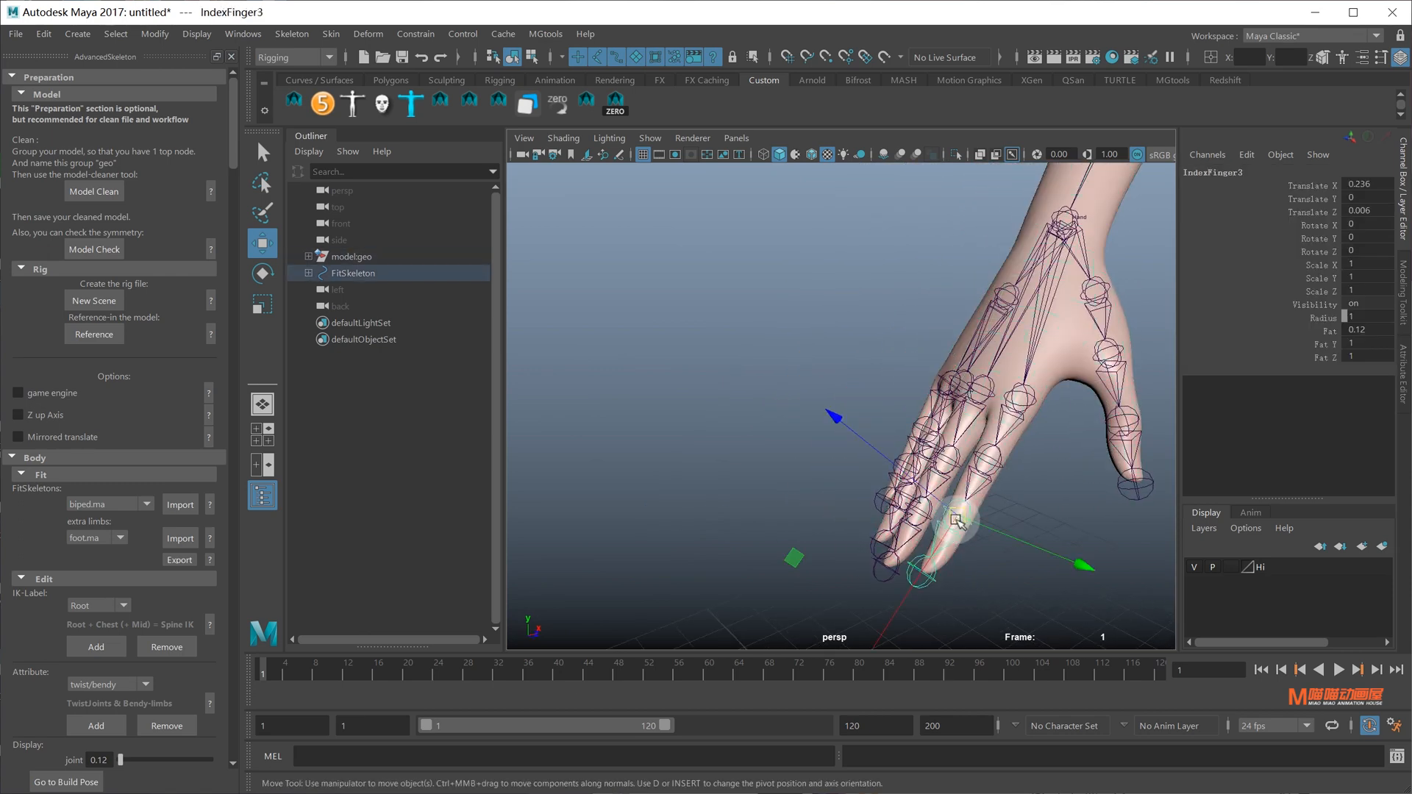
{"action": "right_click_drag", "start_coordinate": [956, 520], "coordinate": [909, 484], "text": "ctrl+shift"}
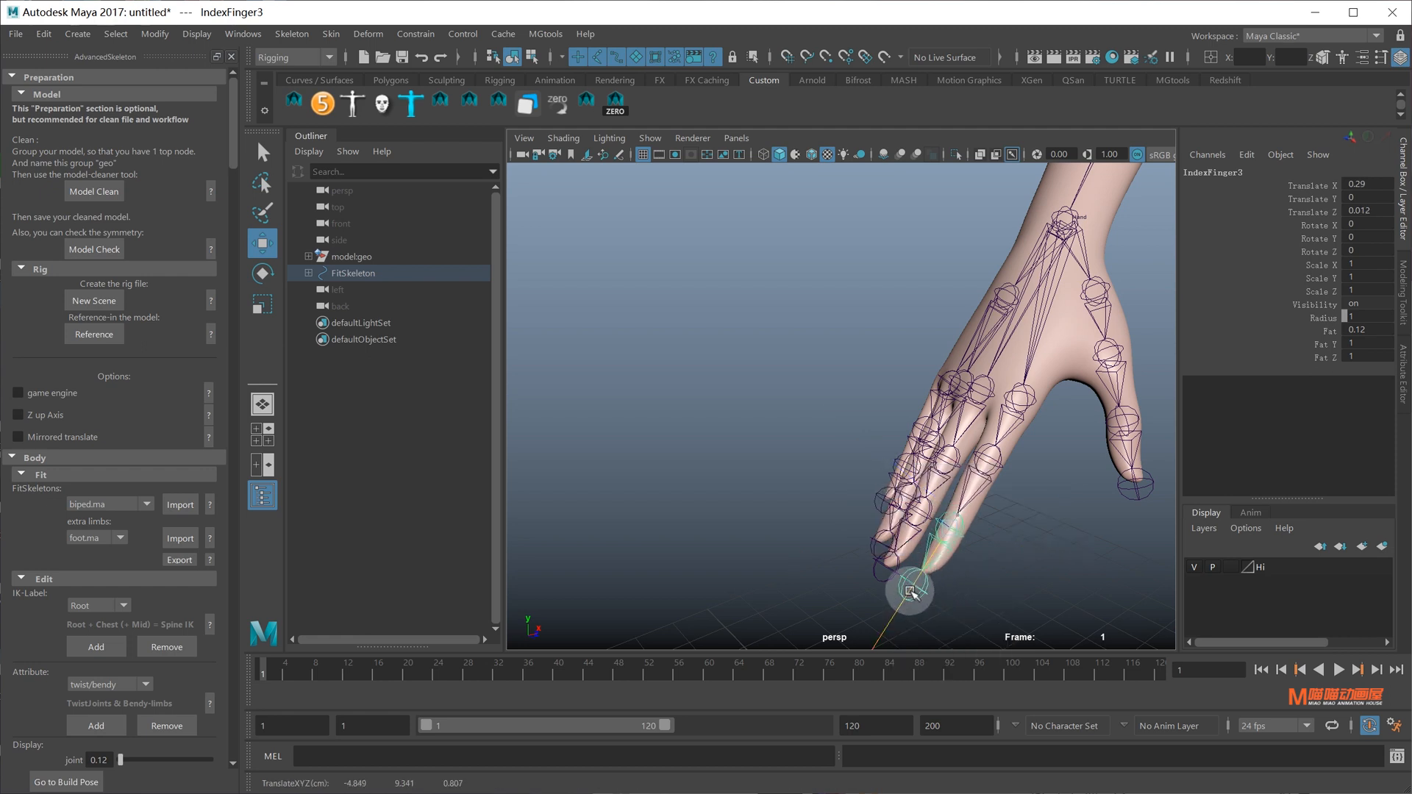
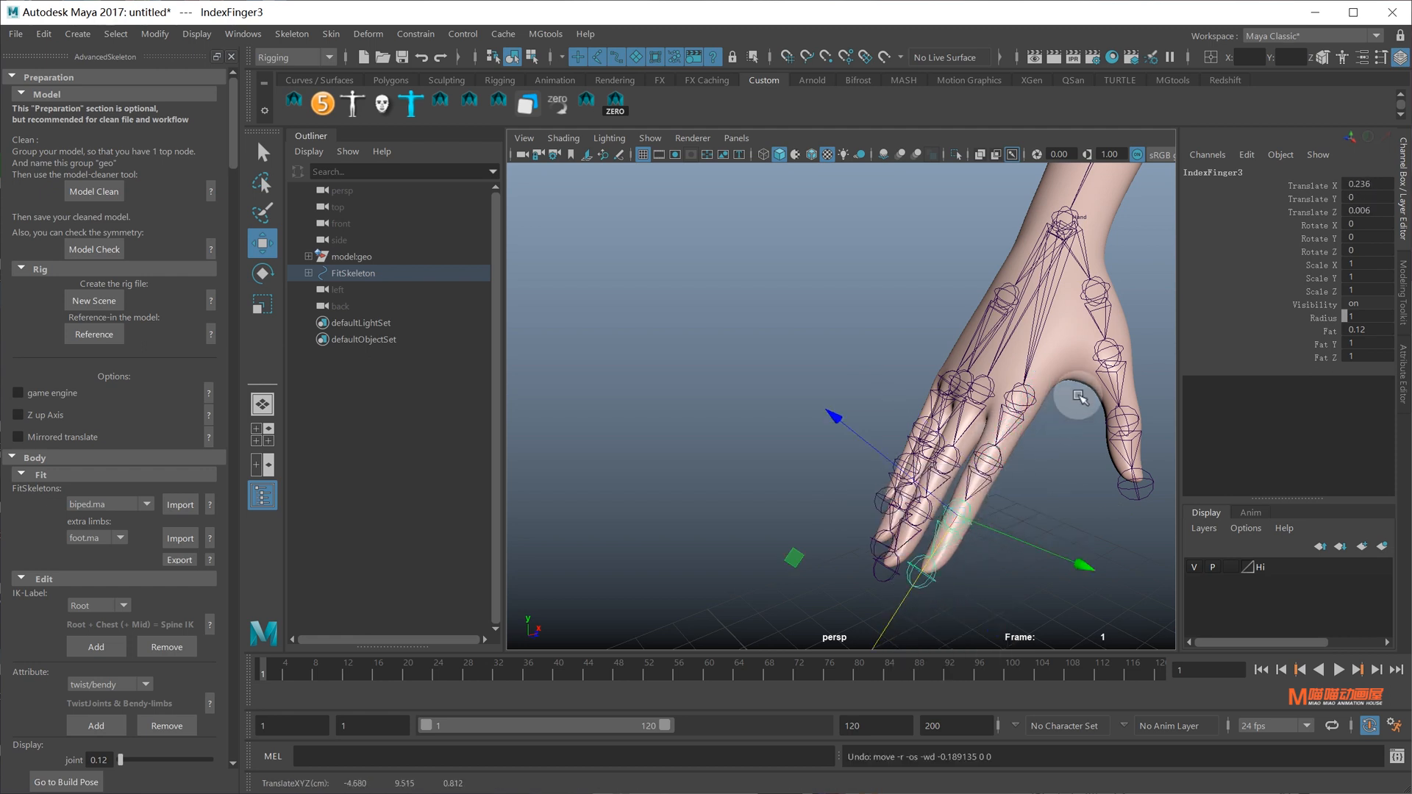
Orbit around the whole character from front, back and feet, and clear the finger joint selection
{"action": "key", "text": "q"}
{"action": "scroll", "coordinate": [1050, 400], "scroll_direction": "down", "scroll_amount": 5}
{"action": "left_click_drag", "start_coordinate": [1050, 400], "coordinate": [901, 382], "text": "alt"}
{"action": "scroll", "coordinate": [901, 381], "scroll_direction": "down", "scroll_amount": 5}
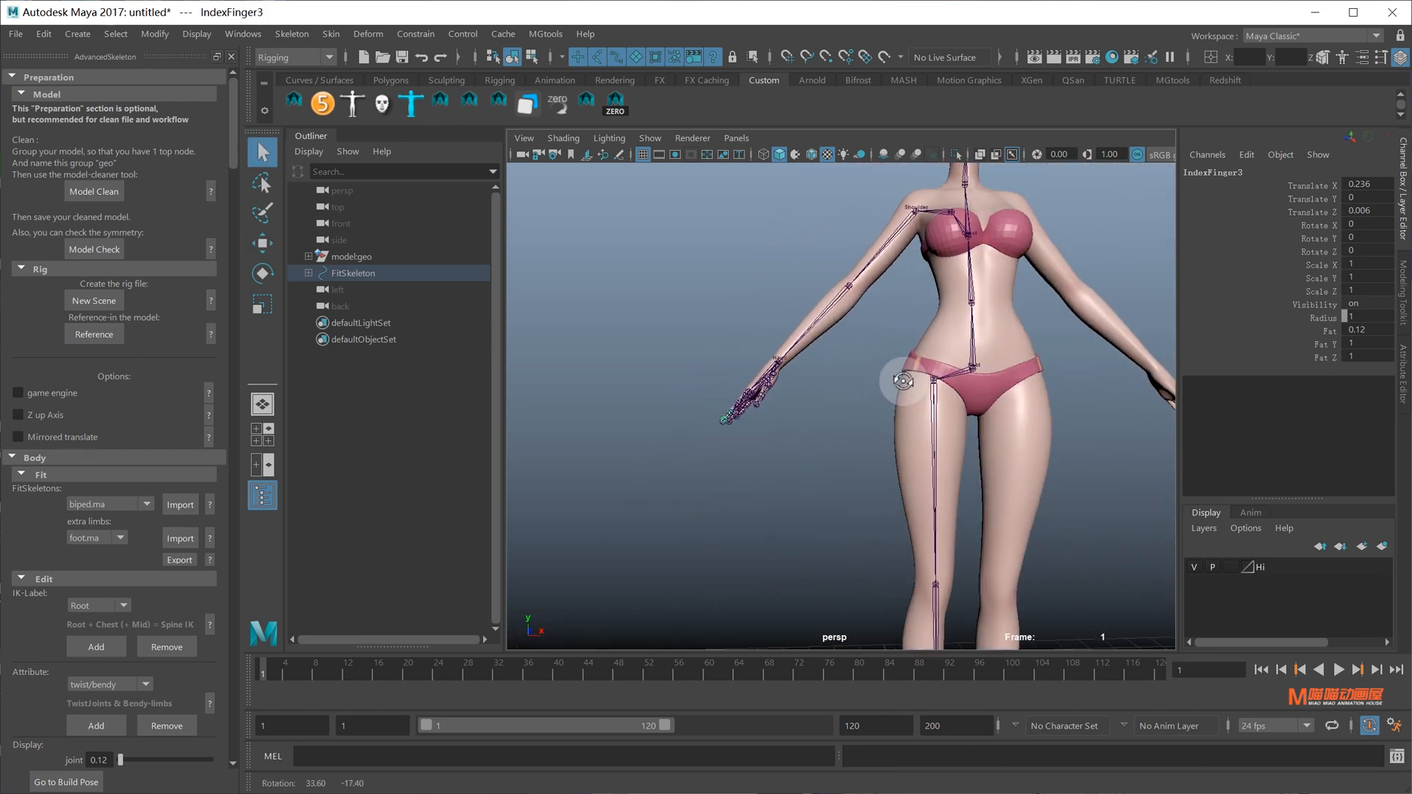
{"action": "middle_click_drag", "start_coordinate": [902, 381], "coordinate": [827, 488], "text": "alt"}
{"action": "left_click_drag", "start_coordinate": [828, 489], "coordinate": [1099, 367], "text": "alt"}
{"action": "middle_click_drag", "start_coordinate": [889, 485], "coordinate": [891, 373], "text": "alt"}
{"action": "left_click_drag", "start_coordinate": [955, 422], "coordinate": [871, 382], "text": "alt"}
{"action": "middle_click_drag", "start_coordinate": [871, 382], "coordinate": [869, 235], "text": "alt"}
{"action": "middle_click_drag", "start_coordinate": [871, 463], "coordinate": [889, 514], "text": "alt"}
{"action": "middle_click_drag", "start_coordinate": [908, 346], "coordinate": [924, 529], "text": "alt"}
{"action": "left_click_drag", "start_coordinate": [955, 423], "coordinate": [886, 386], "text": "alt"}
{"action": "right_click_drag", "start_coordinate": [947, 406], "coordinate": [848, 300], "text": "alt"}
{"action": "left_click_drag", "start_coordinate": [888, 409], "coordinate": [930, 423], "text": "alt"}
{"action": "middle_click_drag", "start_coordinate": [912, 411], "coordinate": [910, 347], "text": "alt"}
{"action": "left_click", "coordinate": [818, 298]}
{"action": "scroll", "coordinate": [130, 559], "scroll_direction": "down", "scroll_amount": 5}
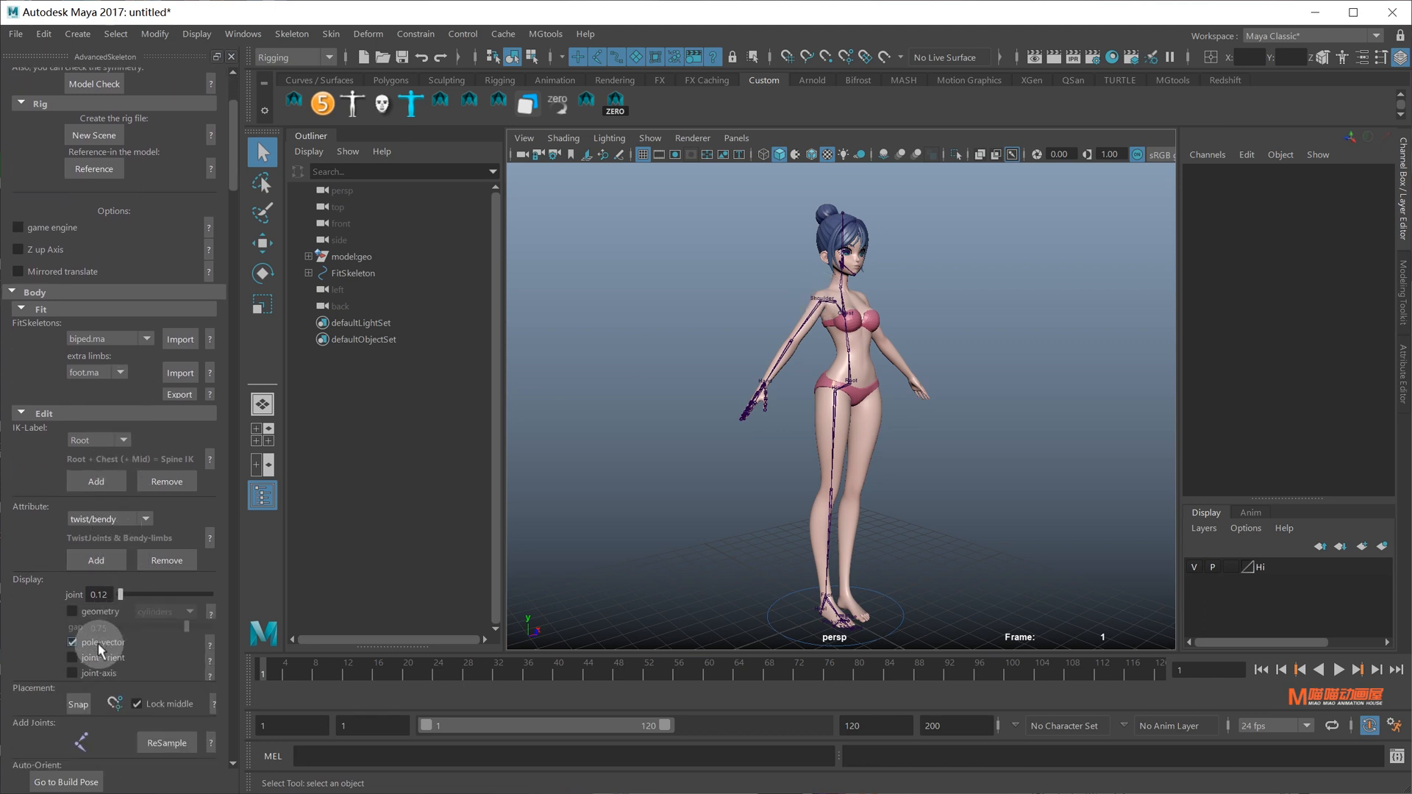
Inspect the leg pole-vector planes from low side and overhead angles
{"action": "left_click_drag", "start_coordinate": [885, 555], "coordinate": [909, 609], "text": "alt"}
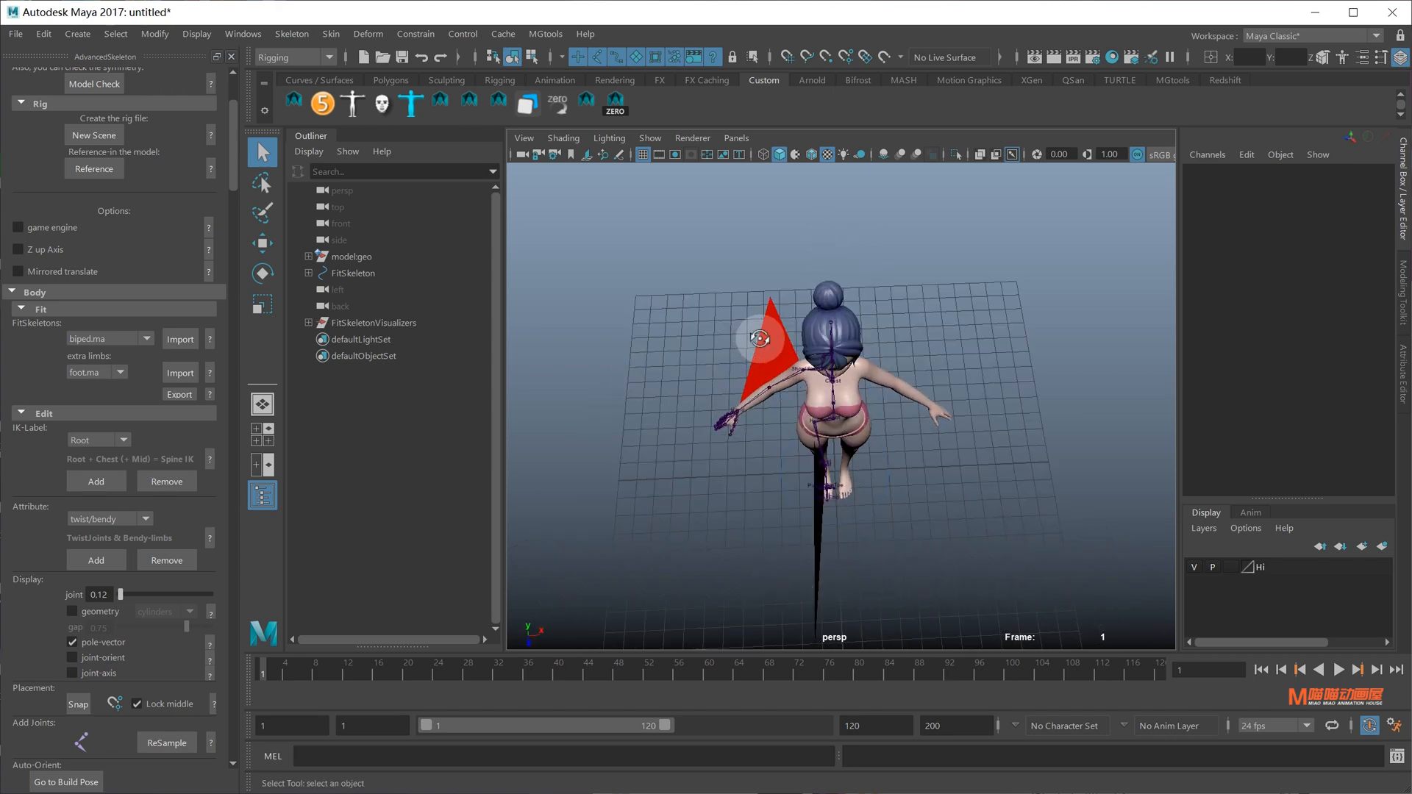
{"action": "left_click_drag", "start_coordinate": [759, 338], "coordinate": [875, 339], "text": "alt"}
{"action": "left_click_drag", "start_coordinate": [744, 439], "coordinate": [859, 468], "text": "alt"}
{"action": "scroll", "coordinate": [819, 432], "scroll_direction": "up", "scroll_amount": 5}
Test-rotate the Hip joint to swing the leg, then undo it
{"action": "left_click", "coordinate": [801, 432]}
{"action": "scroll", "coordinate": [821, 435], "scroll_direction": "down", "scroll_amount": 5}
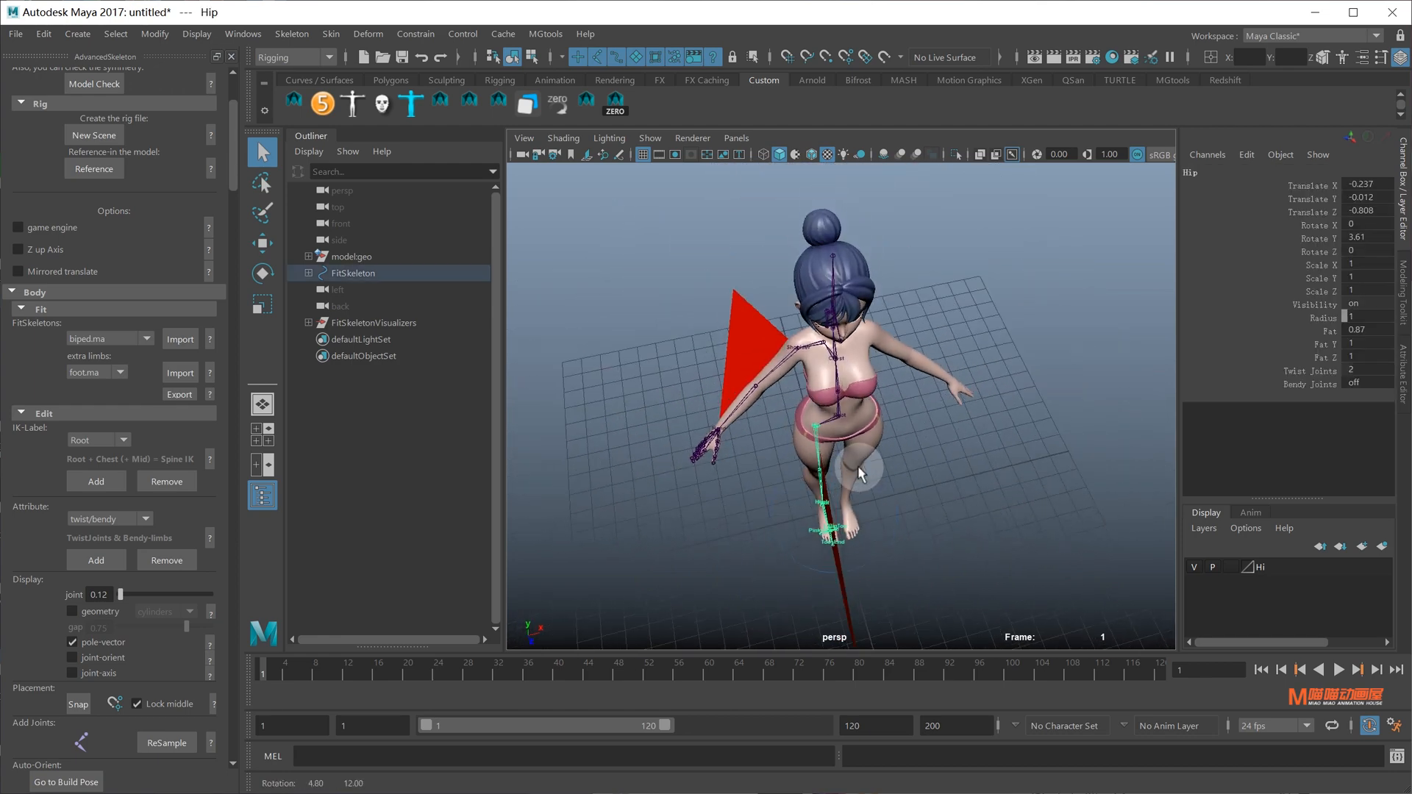
{"action": "key", "text": "e"}
{"action": "left_click_drag", "start_coordinate": [923, 529], "coordinate": [861, 553]}
{"action": "key", "text": "ctrl+z"}
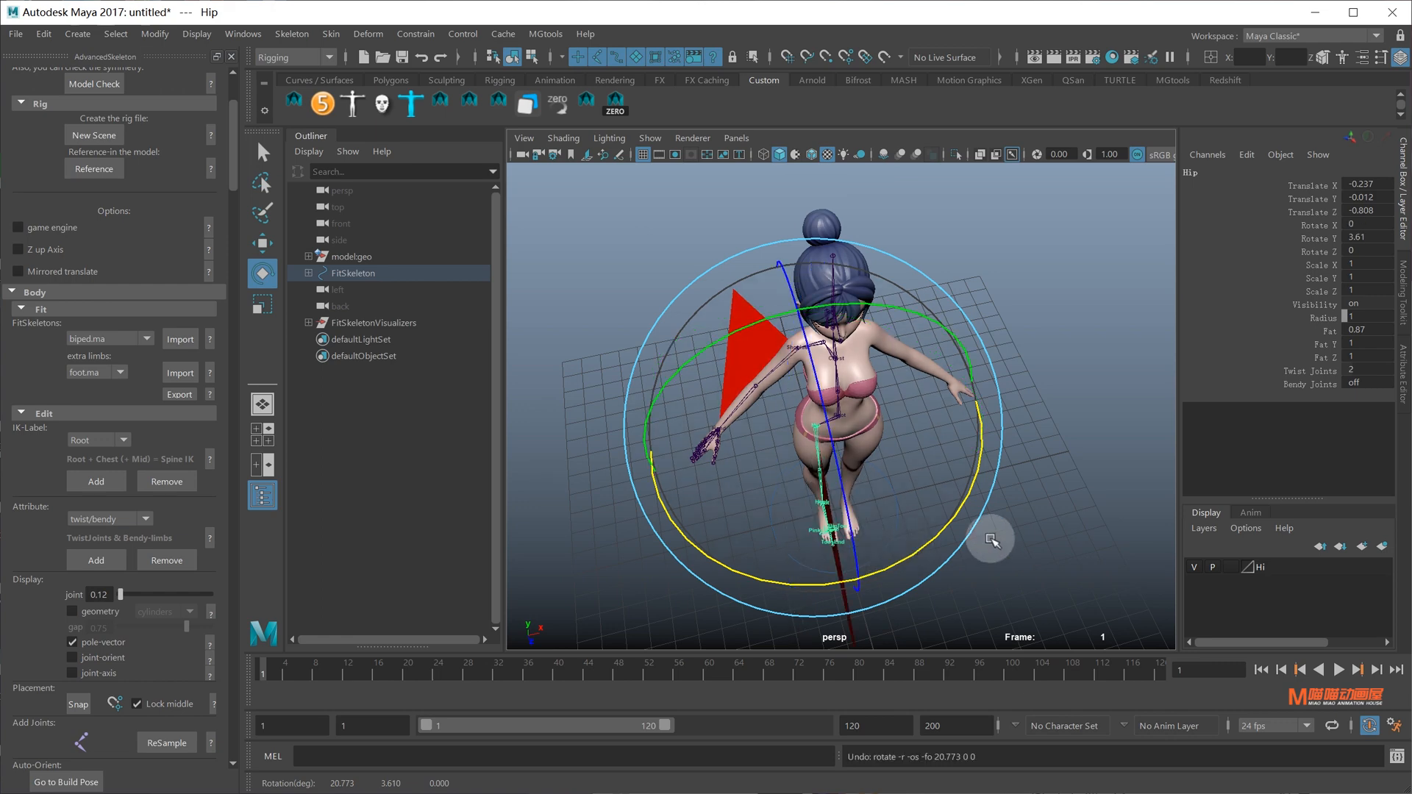
{"action": "key", "text": "q"}
Turn off the pole-vector display so the planes disappear
{"action": "left_click_drag", "start_coordinate": [986, 539], "coordinate": [939, 494], "text": "alt"}
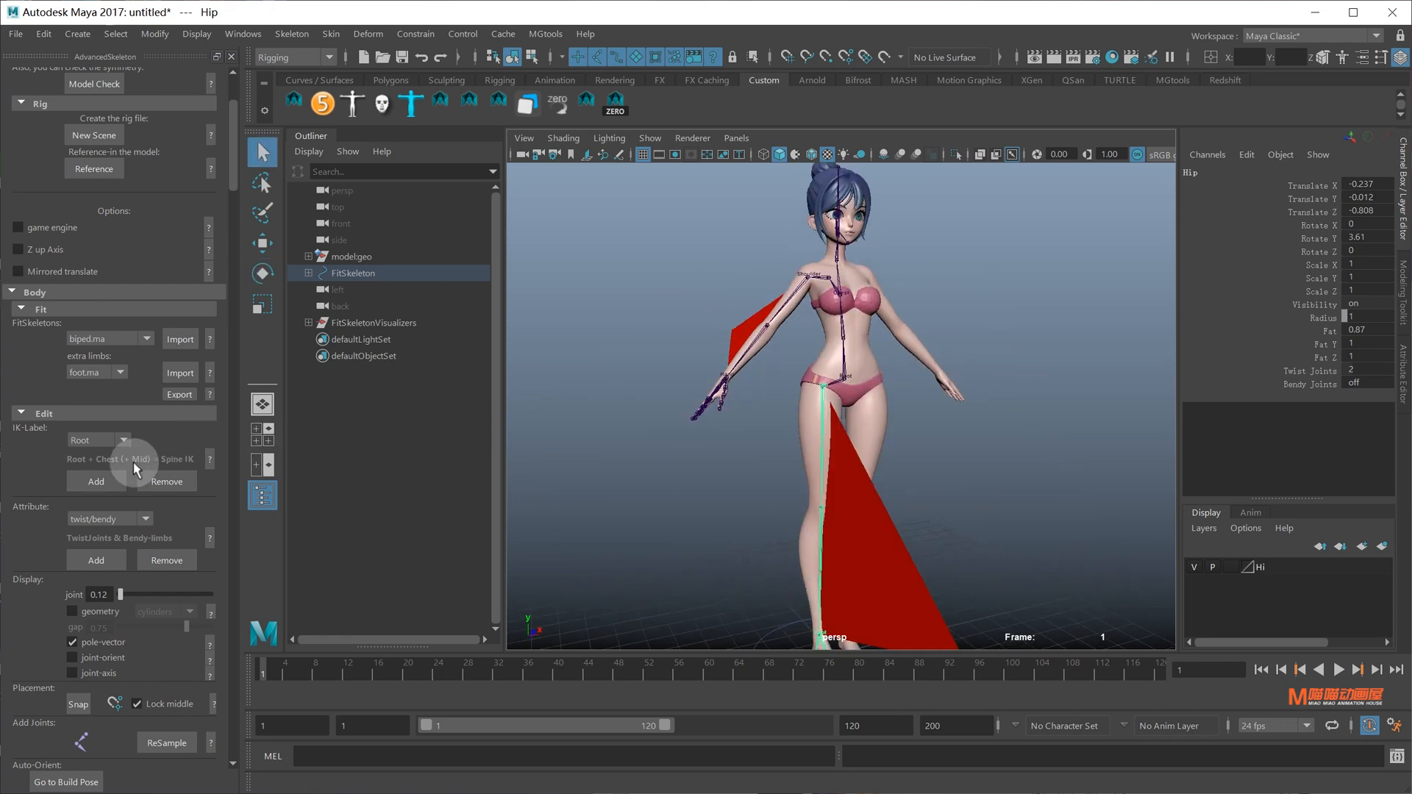
{"action": "left_click", "coordinate": [81, 641]}
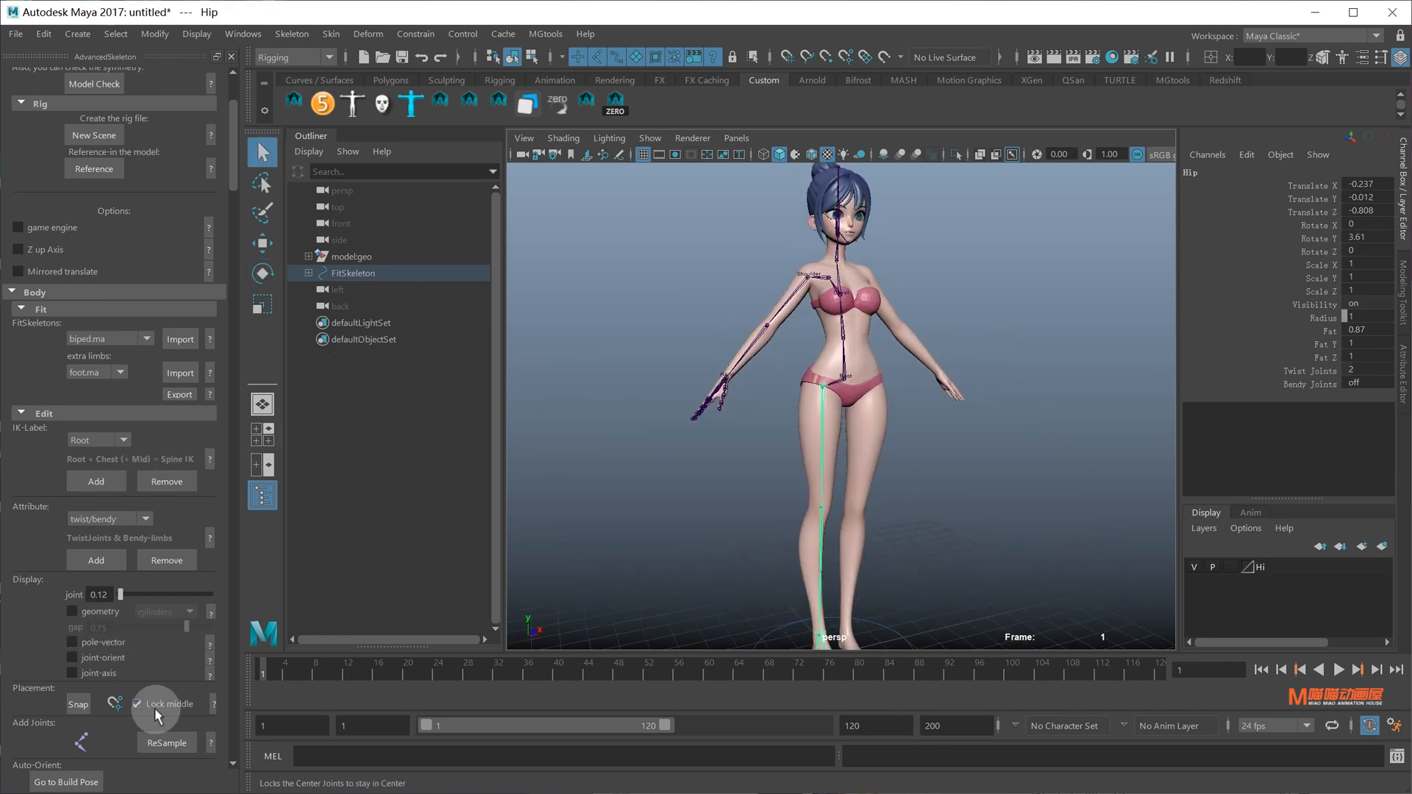
{"action": "scroll", "coordinate": [152, 708], "scroll_direction": "down", "scroll_amount": 6}
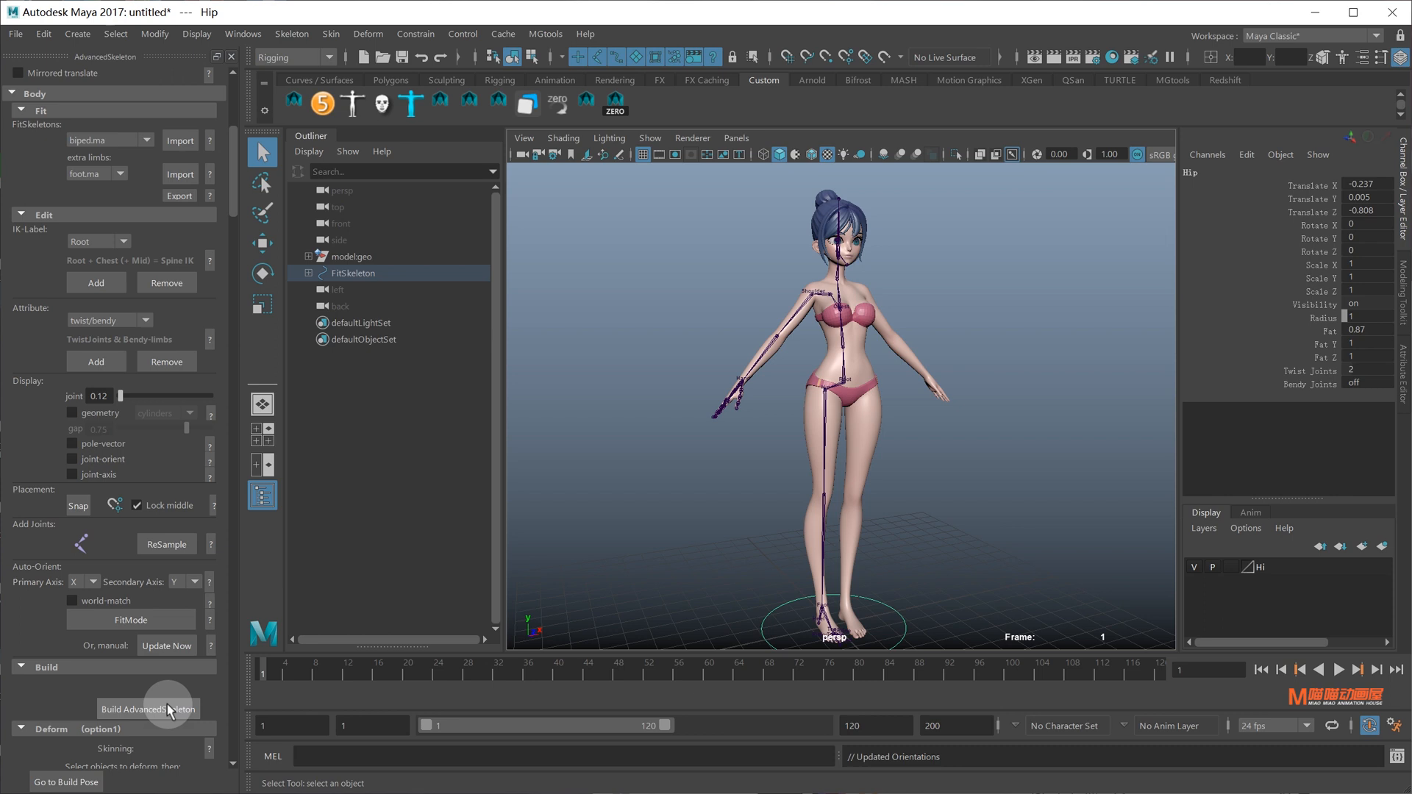
Build the AdvancedSkeleton rig and test-move the RootX_M control, then undo
{"action": "left_click", "coordinate": [169, 710]}
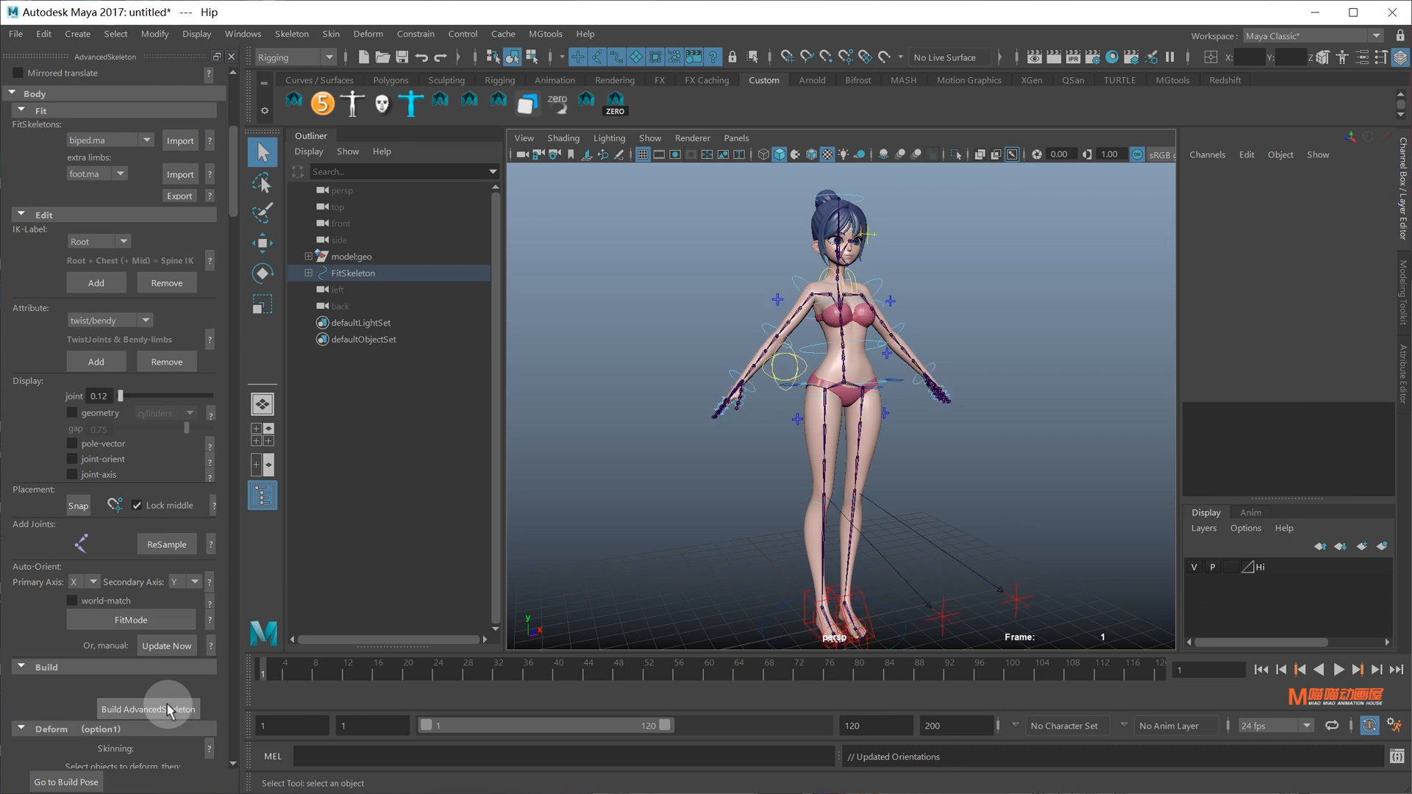
{"action": "left_click_drag", "start_coordinate": [806, 520], "coordinate": [884, 417], "text": "alt"}
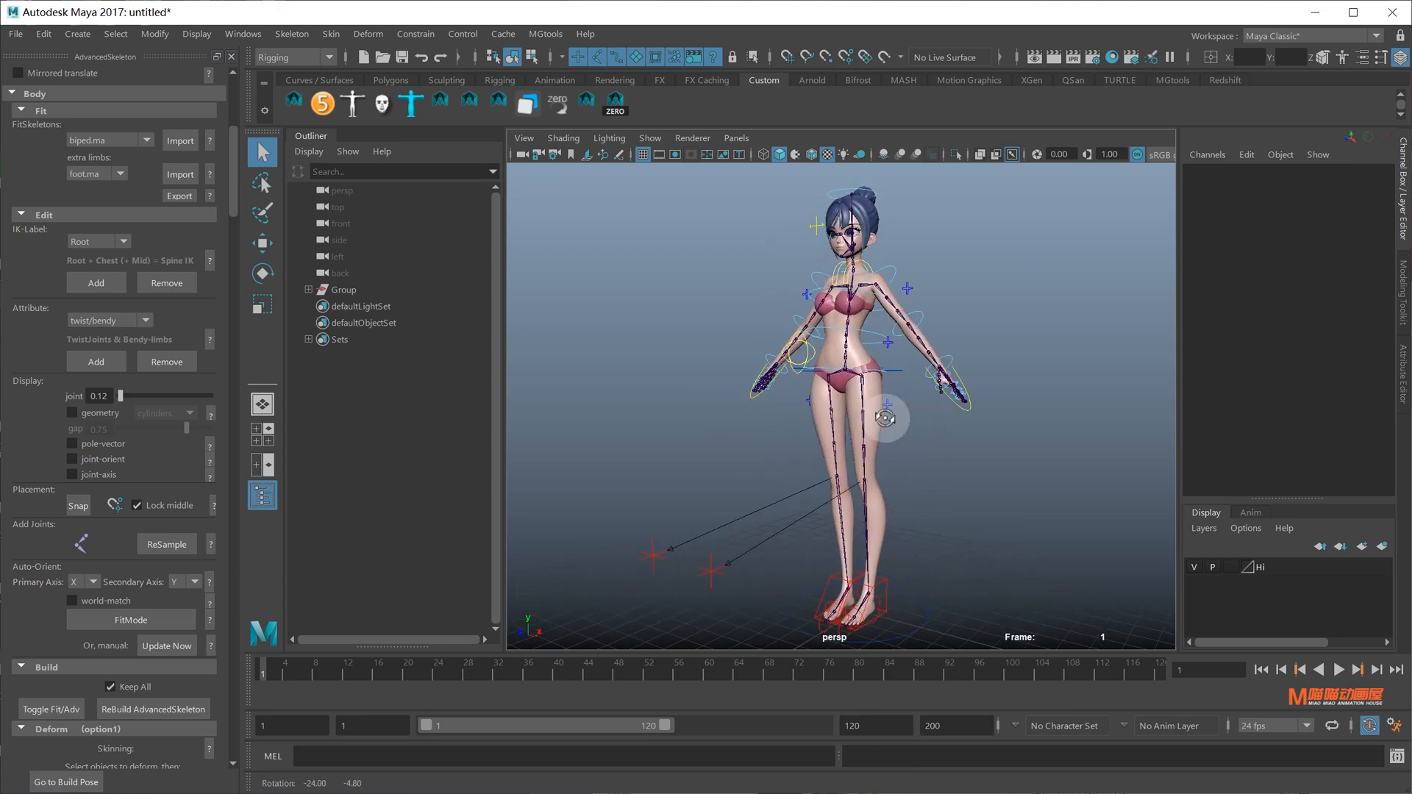
{"action": "left_click", "coordinate": [894, 371]}
{"action": "key", "text": "w"}
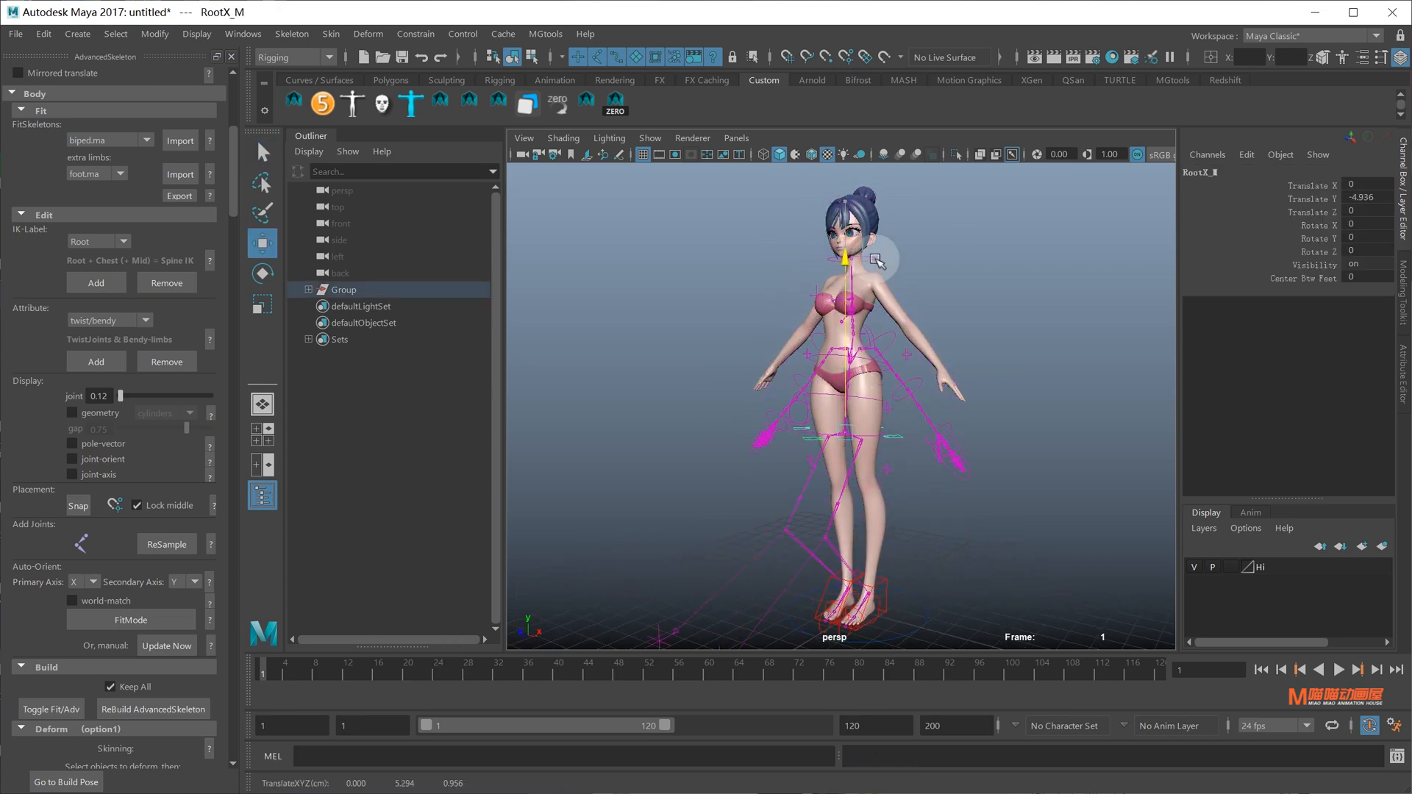
{"action": "middle_click_drag", "start_coordinate": [898, 390], "coordinate": [903, 430]}
{"action": "key", "text": "ctrl+z"}
Test-bend the FKElbow_L control to check arm deformation, then undo
{"action": "middle_click_drag", "start_coordinate": [917, 315], "coordinate": [929, 372], "text": "alt"}
{"action": "scroll", "coordinate": [929, 372], "scroll_direction": "up", "scroll_amount": 3}
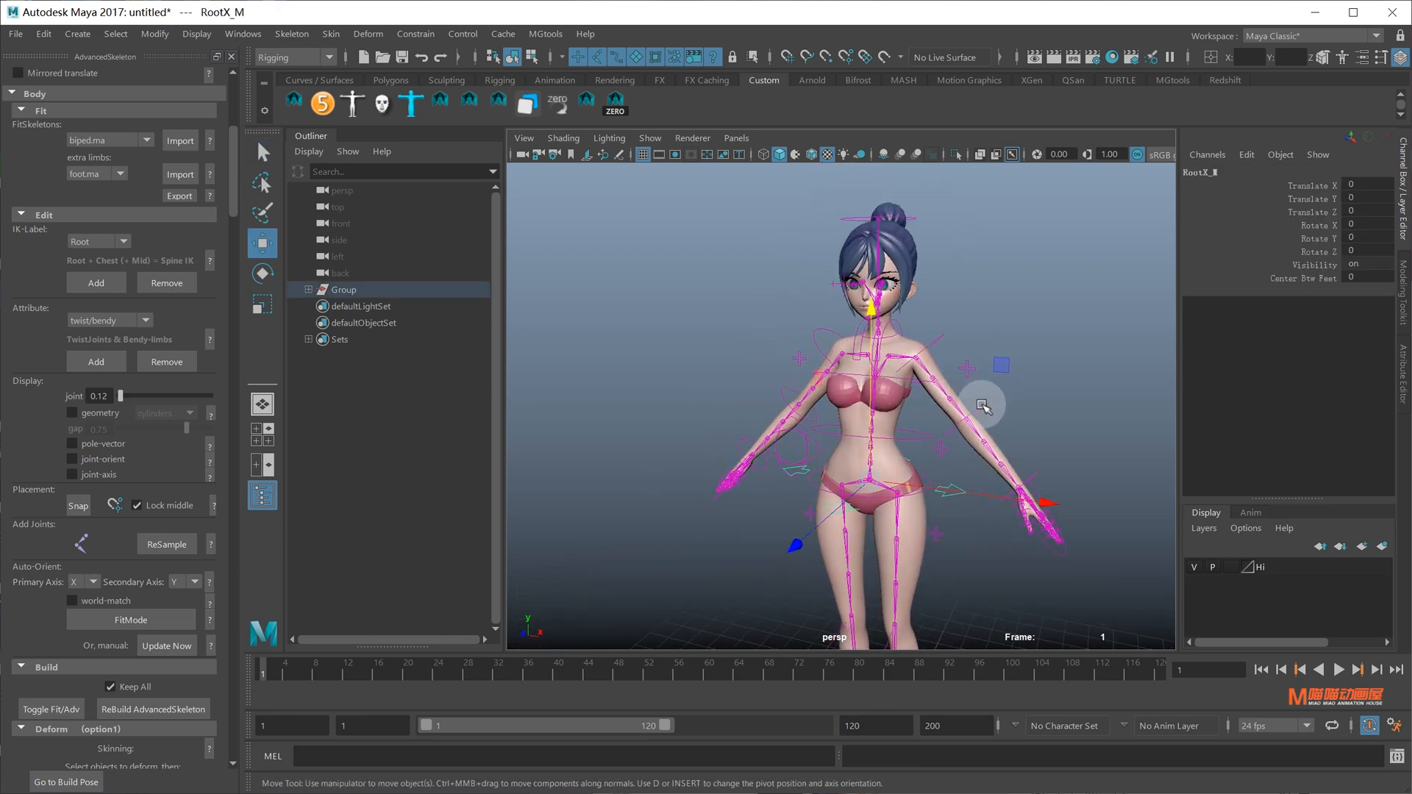
{"action": "left_click", "coordinate": [983, 404]}
{"action": "key", "text": "e"}
{"action": "left_click_drag", "start_coordinate": [983, 403], "coordinate": [941, 497], "text": "alt"}
{"action": "left_click_drag", "start_coordinate": [990, 557], "coordinate": [915, 610]}
{"action": "key", "text": "ctrl+z"}
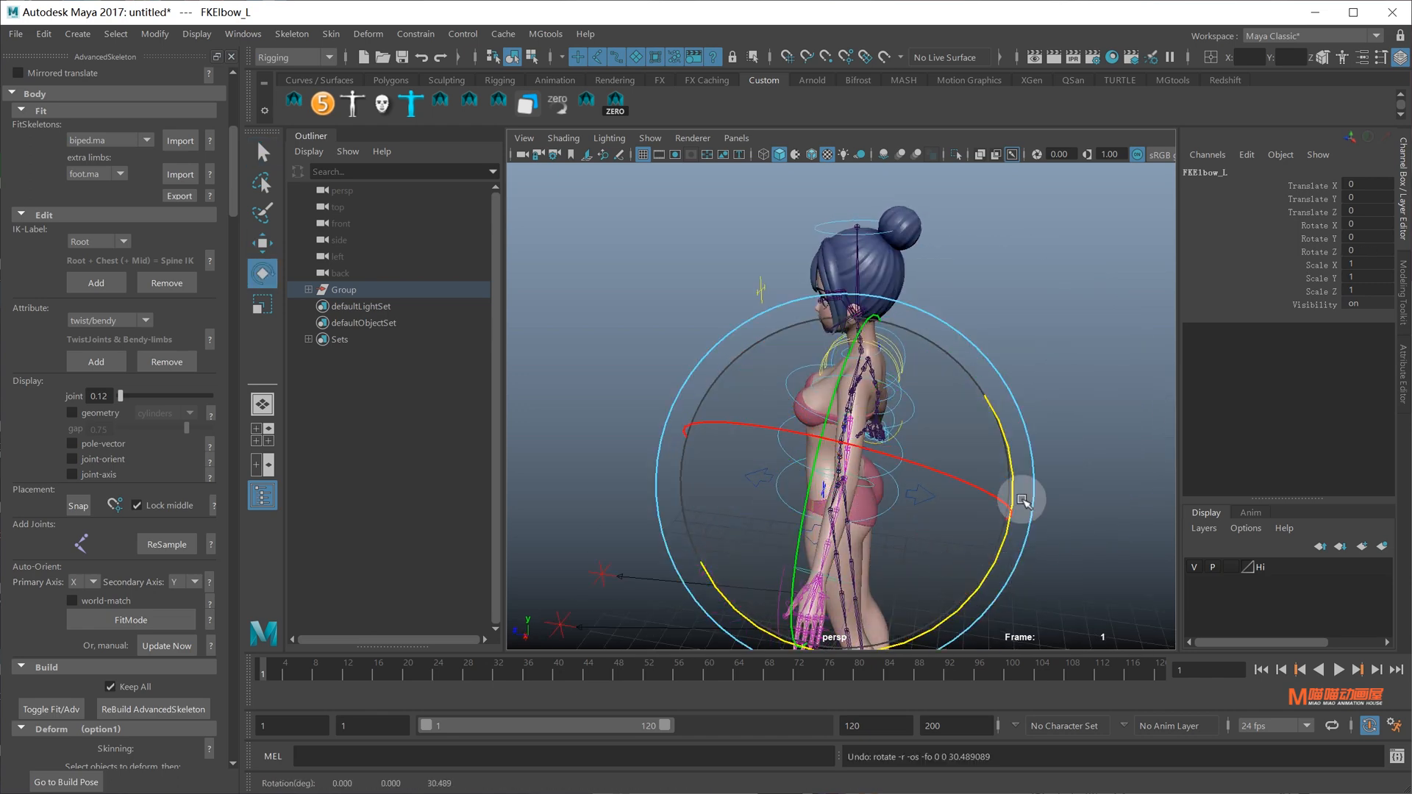
{"action": "left_click_drag", "start_coordinate": [1024, 497], "coordinate": [784, 311], "text": "alt"}
Test-rotate the FKHead_M and FKSpine1_M controls, undoing each rotation
{"action": "key", "text": "q"}
{"action": "left_click", "coordinate": [911, 219]}
{"action": "key", "text": "e"}
{"action": "key", "text": "ctrl+z"}
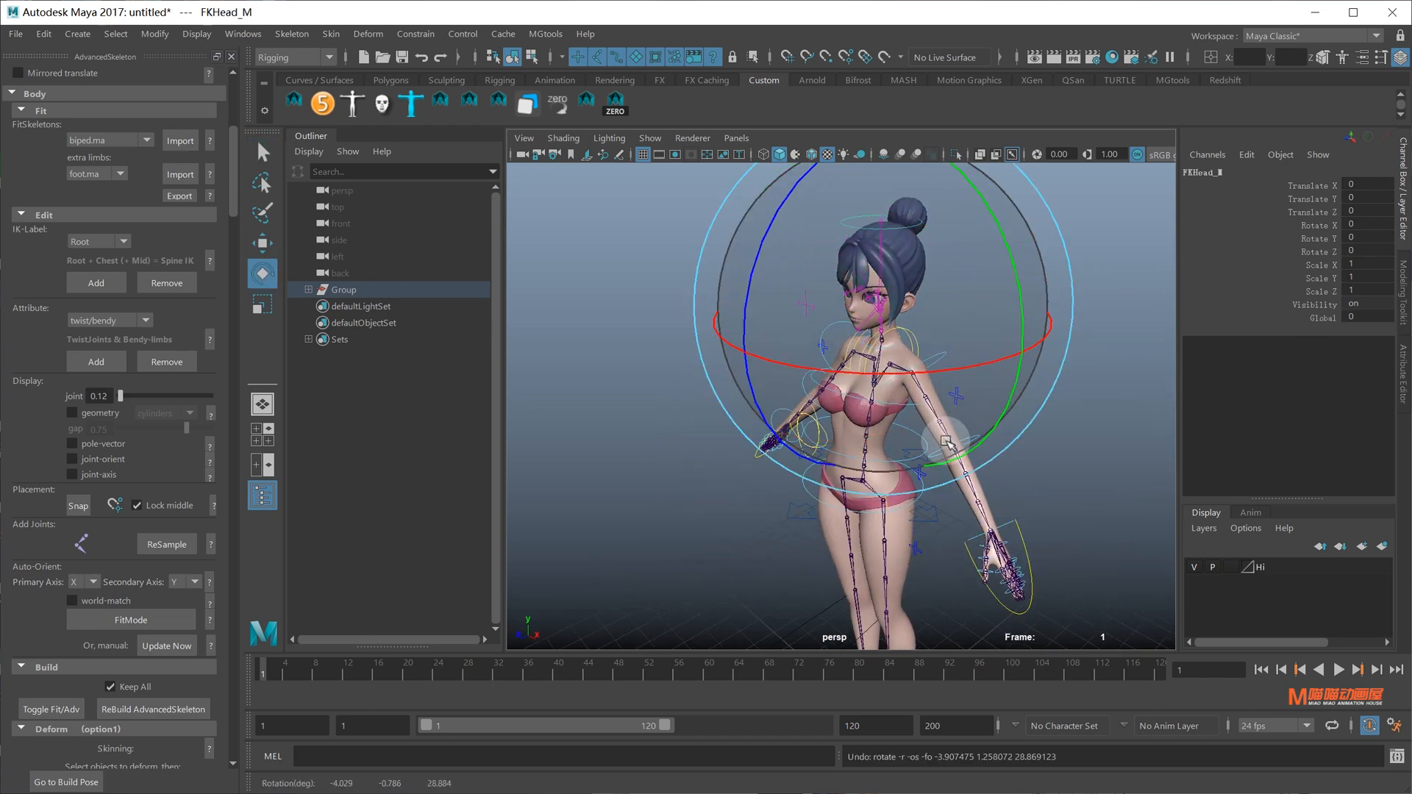
{"action": "scroll", "coordinate": [952, 450], "scroll_direction": "up", "scroll_amount": 4}
{"action": "left_click_drag", "start_coordinate": [939, 435], "coordinate": [847, 442], "text": "alt"}
{"action": "scroll", "coordinate": [951, 449], "scroll_direction": "down", "scroll_amount": 4}
{"action": "key", "text": "q"}
{"action": "left_click", "coordinate": [931, 435]}
{"action": "key", "text": "e"}
{"action": "key", "text": "ctrl+z"}
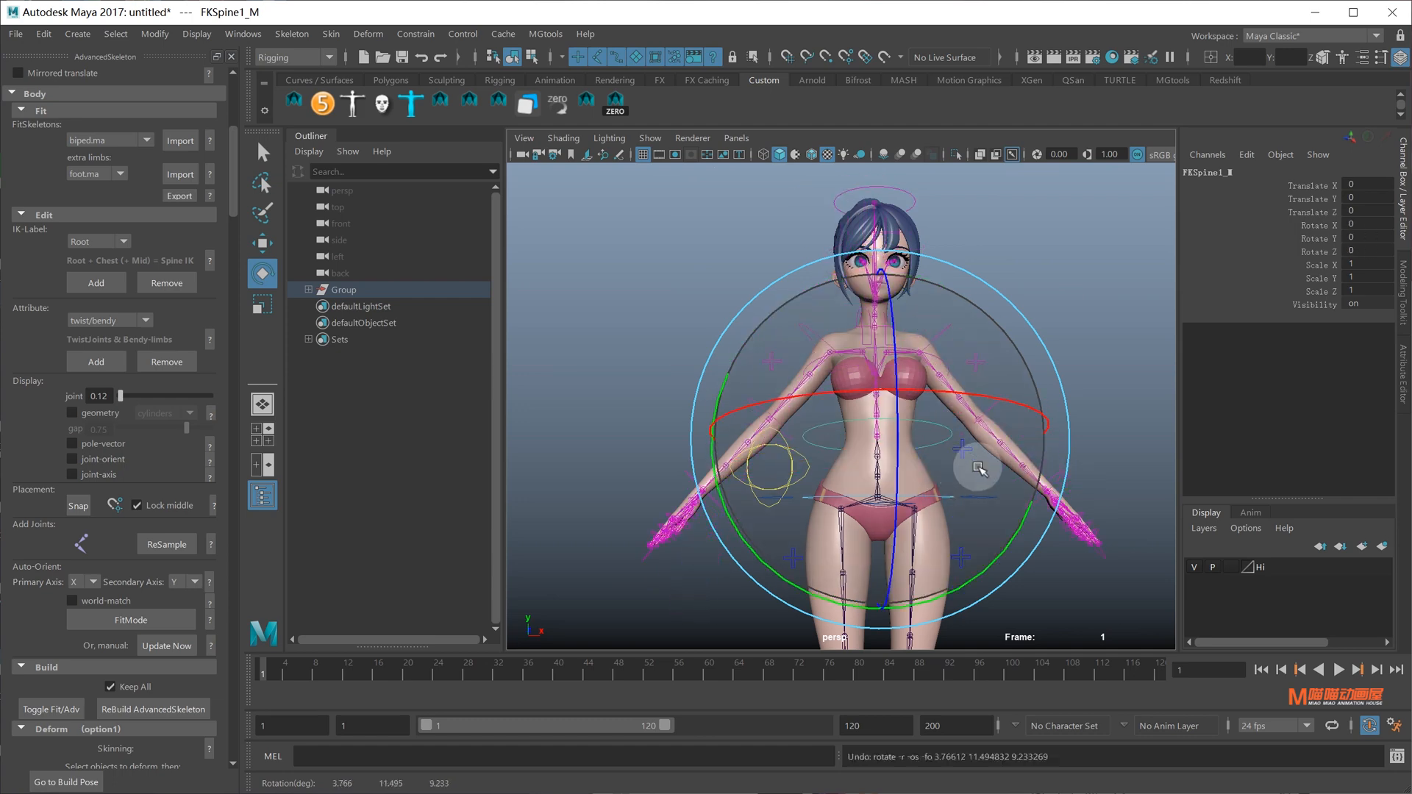
Select the FKShoulder_L control and frame the head and chest closely
{"action": "left_click", "coordinate": [1044, 359]}
{"action": "left_click_drag", "start_coordinate": [1044, 358], "coordinate": [977, 373], "text": "alt"}
{"action": "left_click", "coordinate": [955, 324]}
{"action": "left_click_drag", "start_coordinate": [955, 325], "coordinate": [912, 386], "text": "alt"}
{"action": "scroll", "coordinate": [909, 387], "scroll_direction": "down", "scroll_amount": 3}
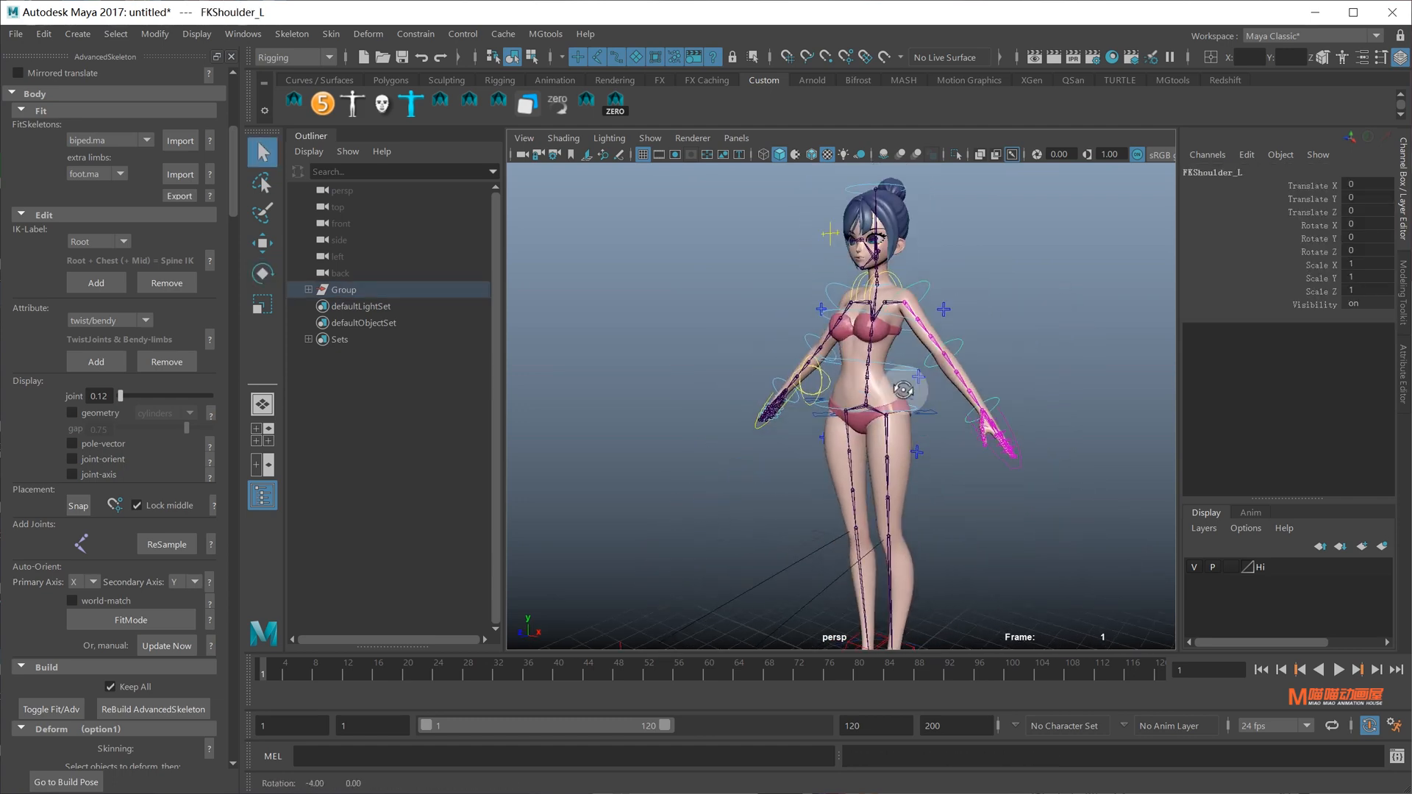
{"action": "middle_click_drag", "start_coordinate": [907, 386], "coordinate": [872, 380], "text": "alt"}
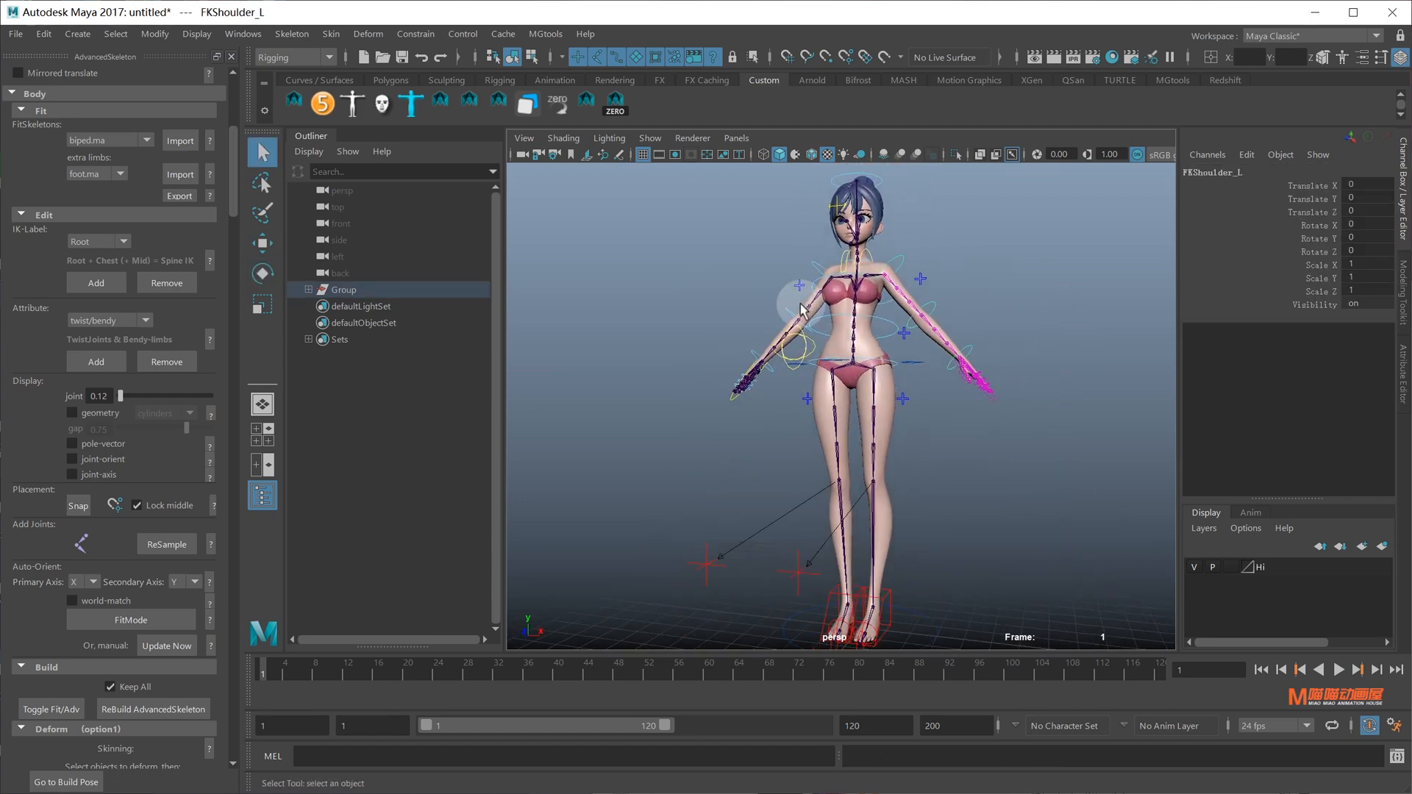
{"action": "left_click_drag", "start_coordinate": [802, 309], "coordinate": [845, 290], "text": "alt"}
{"action": "middle_click_drag", "start_coordinate": [886, 253], "coordinate": [892, 365], "text": "alt"}
{"action": "scroll", "coordinate": [892, 368], "scroll_direction": "up", "scroll_amount": 6}
{"action": "left_click_drag", "start_coordinate": [892, 384], "coordinate": [857, 408], "text": "alt"}
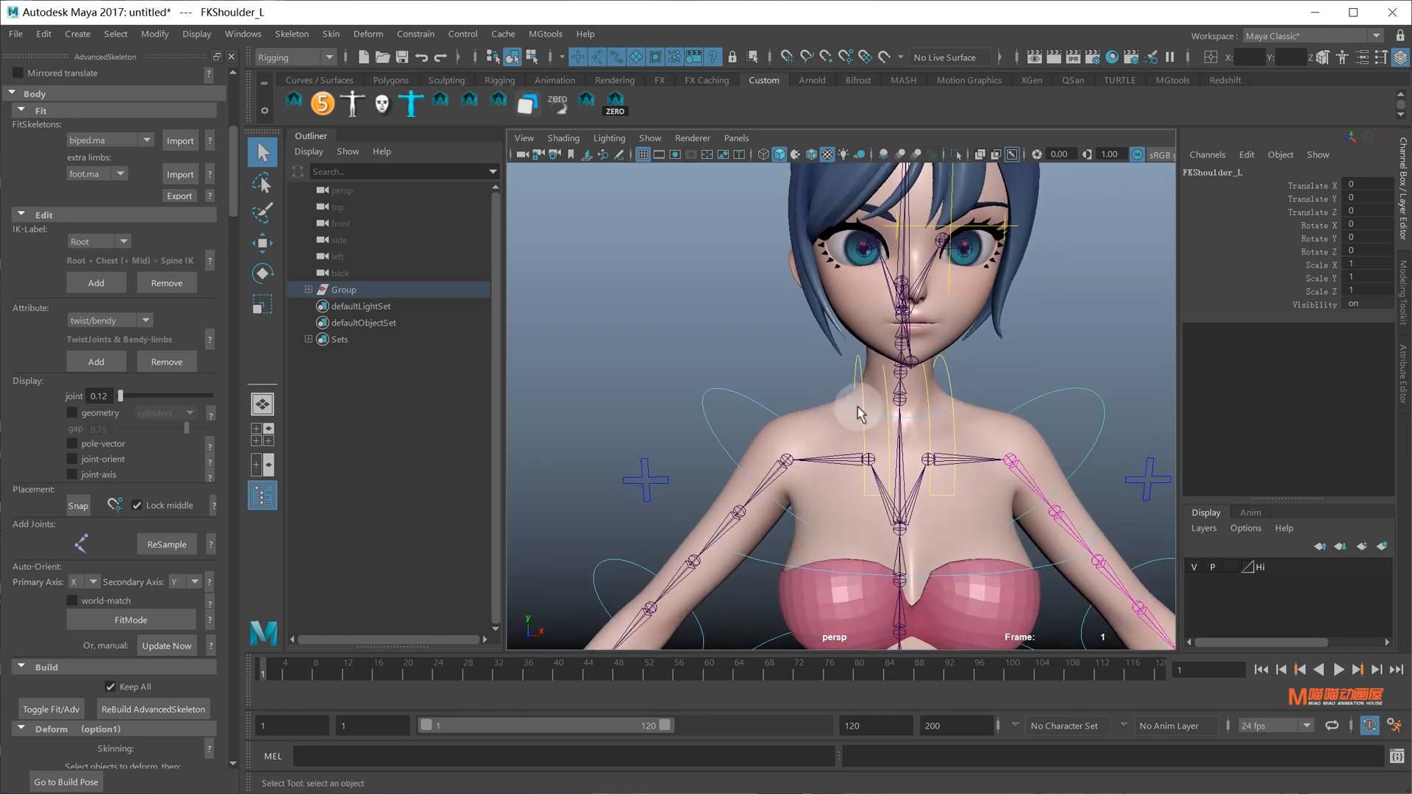
Back on the fit skeleton, move the left Scapula joint outward along X without its children
{"action": "left_click", "coordinate": [53, 709]}
{"action": "left_click", "coordinate": [869, 461]}
{"action": "key", "text": "w"}
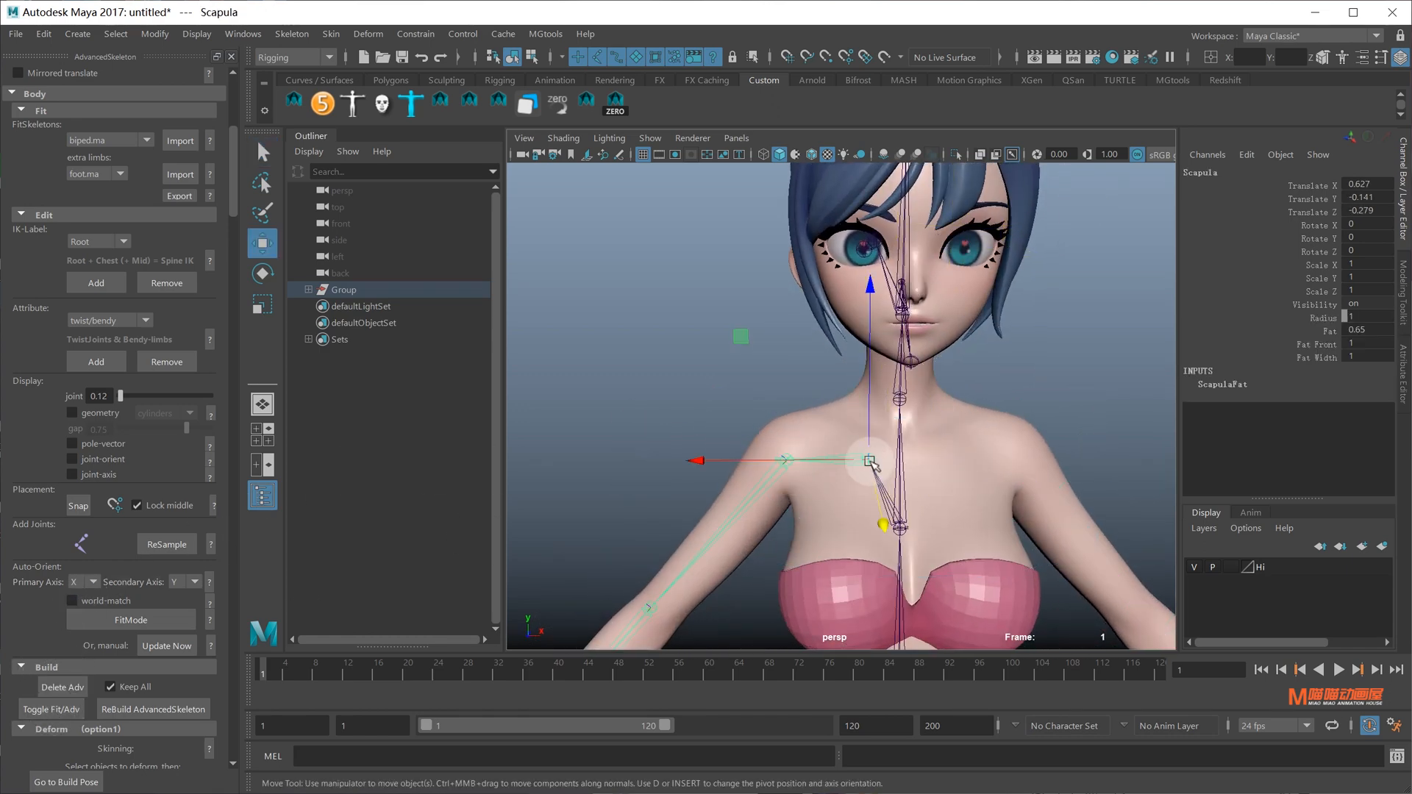
{"action": "key", "text": "d"}
{"action": "left_click_drag", "start_coordinate": [735, 462], "coordinate": [723, 464]}
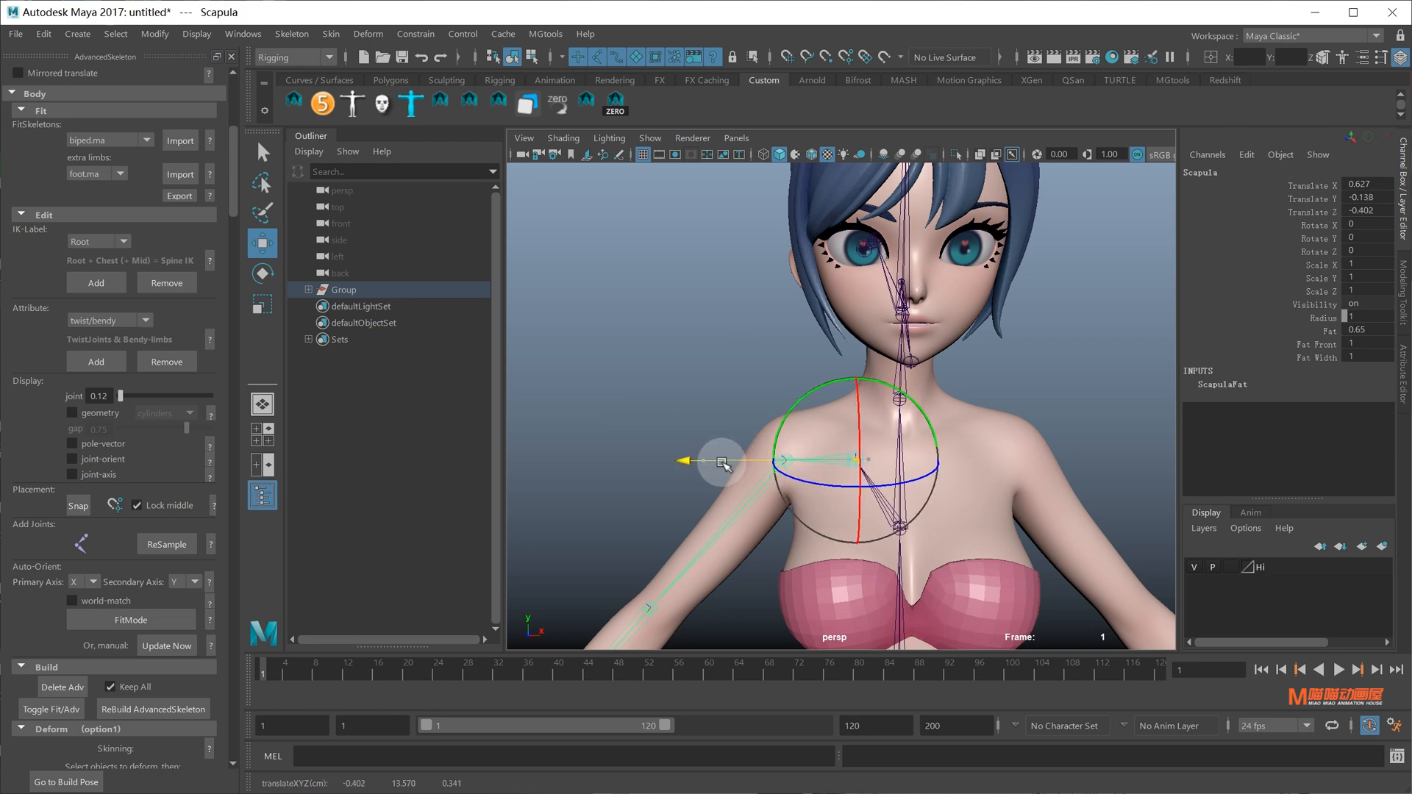
Zoom out to the full body and rebuild the AdvancedSkeleton rig
{"action": "right_click_drag", "start_coordinate": [974, 500], "coordinate": [932, 484], "text": "alt"}
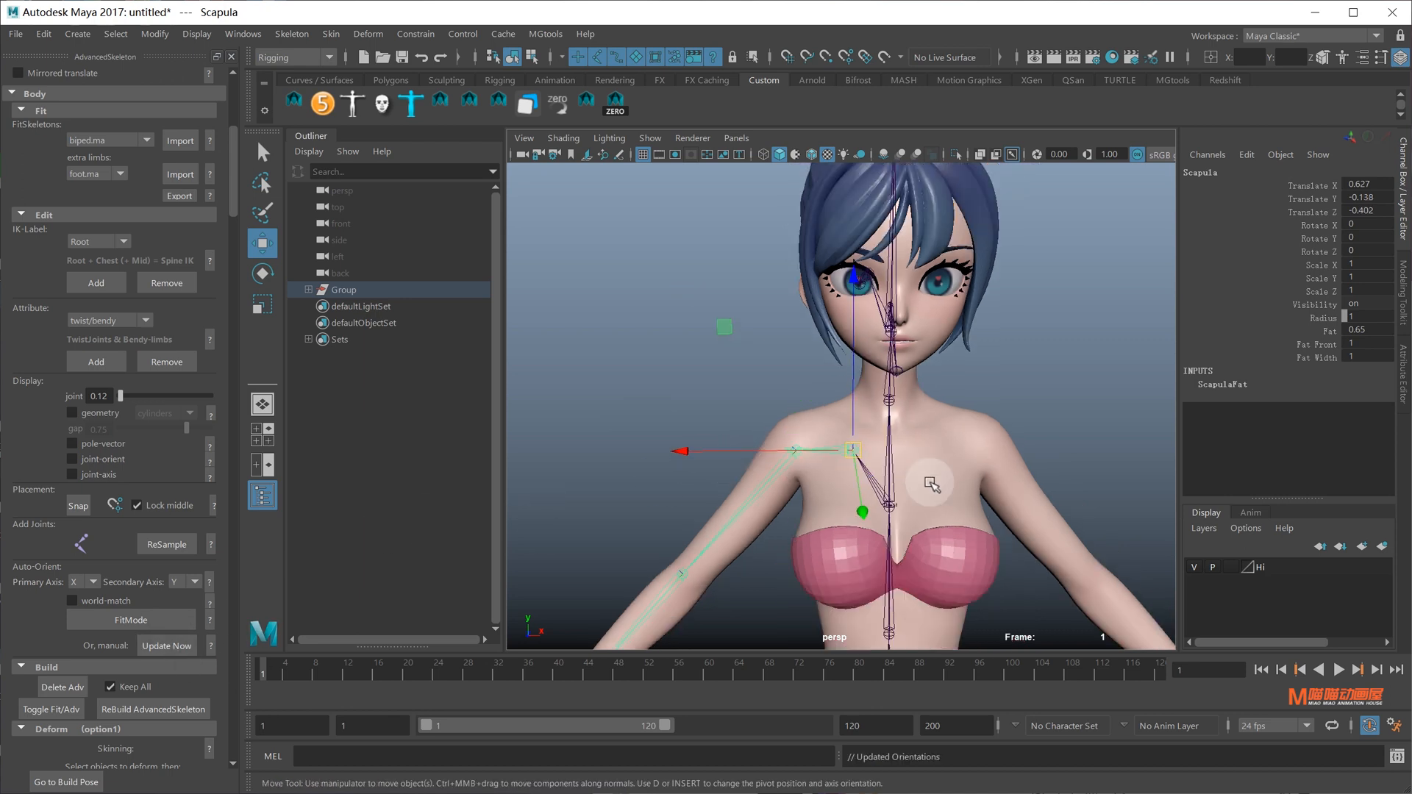
{"action": "middle_click_drag", "start_coordinate": [933, 484], "coordinate": [917, 409], "text": "alt"}
{"action": "right_click_drag", "start_coordinate": [835, 401], "coordinate": [515, 221], "text": "alt"}
{"action": "middle_click_drag", "start_coordinate": [890, 371], "coordinate": [890, 299], "text": "alt"}
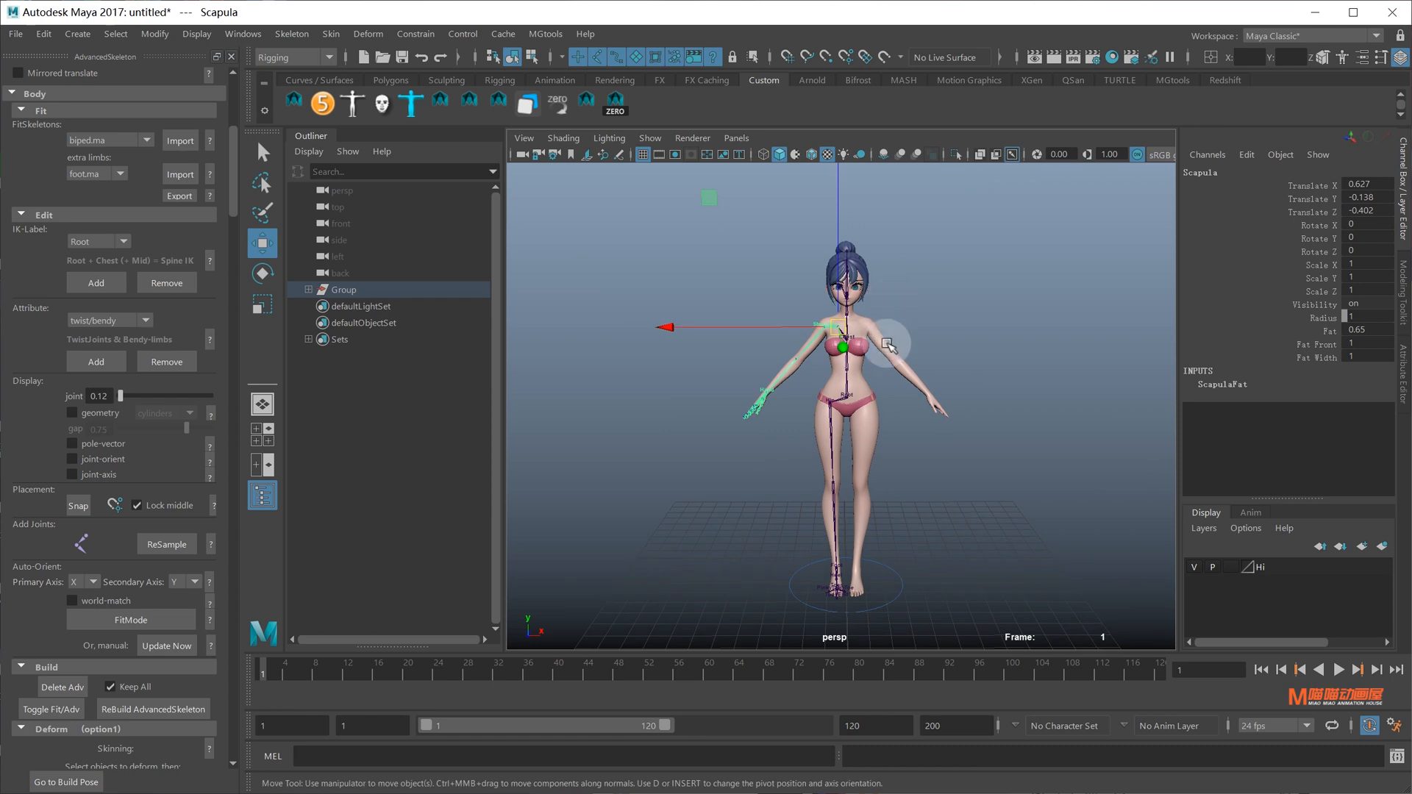
{"action": "left_click_drag", "start_coordinate": [892, 337], "coordinate": [891, 323], "text": "alt"}
{"action": "left_click", "coordinate": [178, 708]}
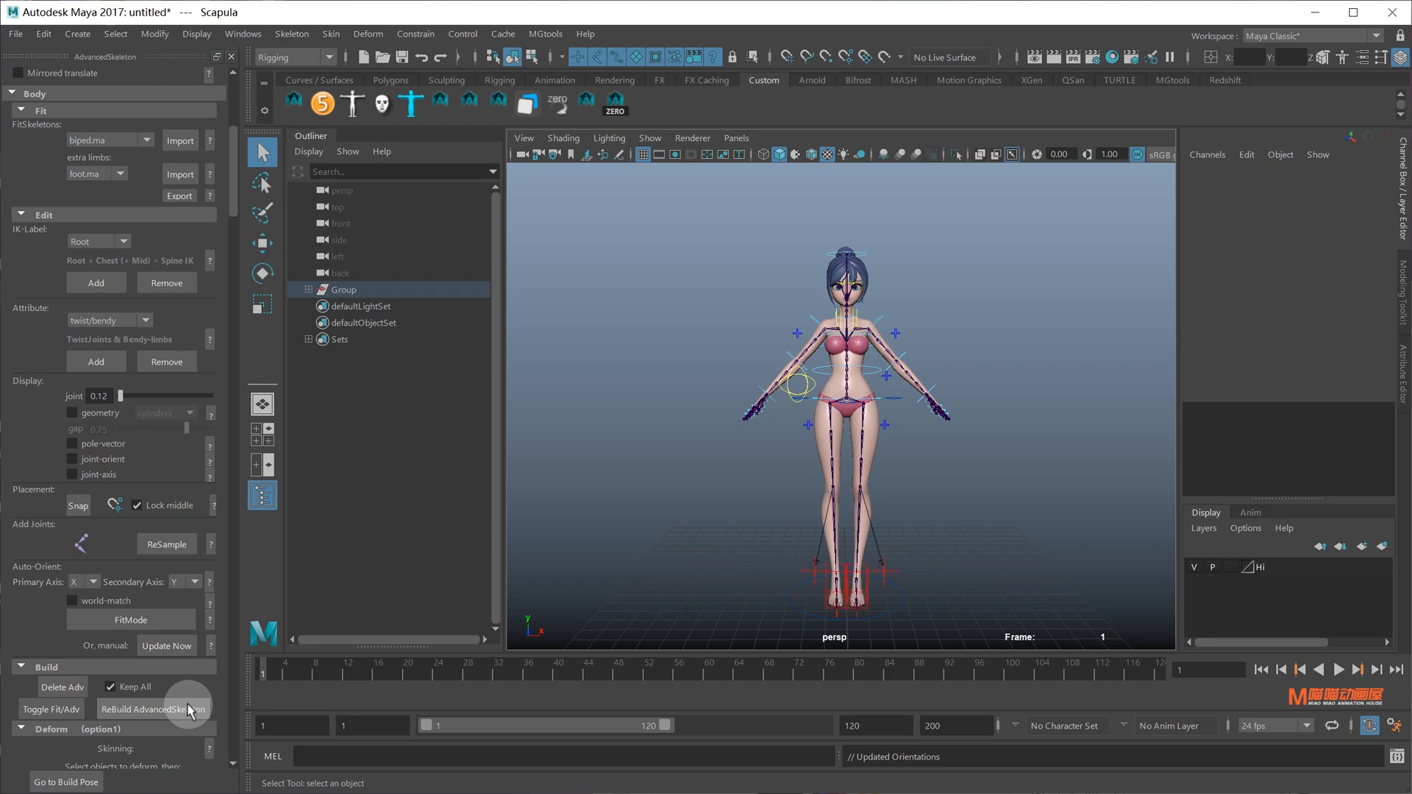
Select meshes model:Body through model:Panties under model:geo, plus the rig's DeformJoints
{"action": "left_click_drag", "start_coordinate": [923, 618], "coordinate": [828, 370], "text": "alt"}
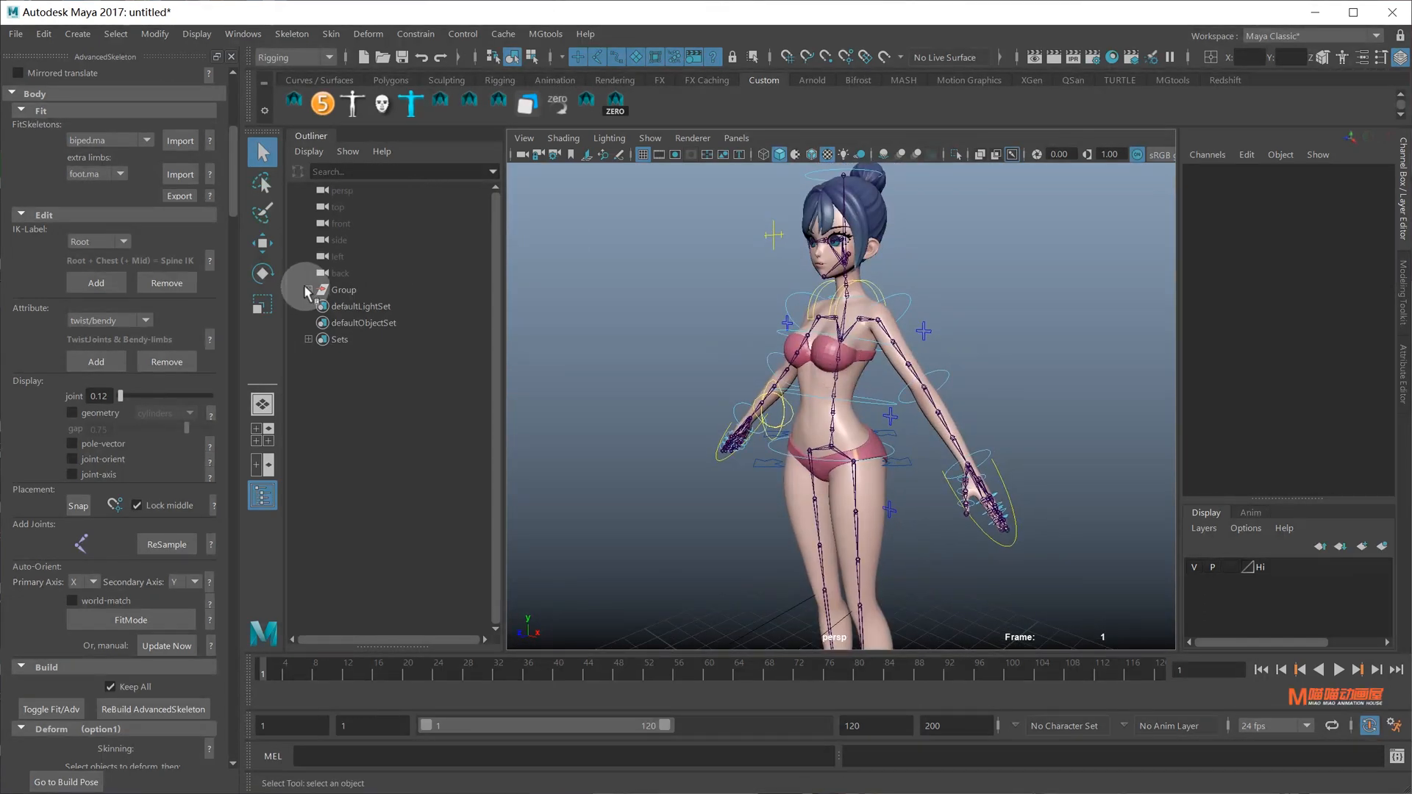
{"action": "left_click", "coordinate": [308, 290]}
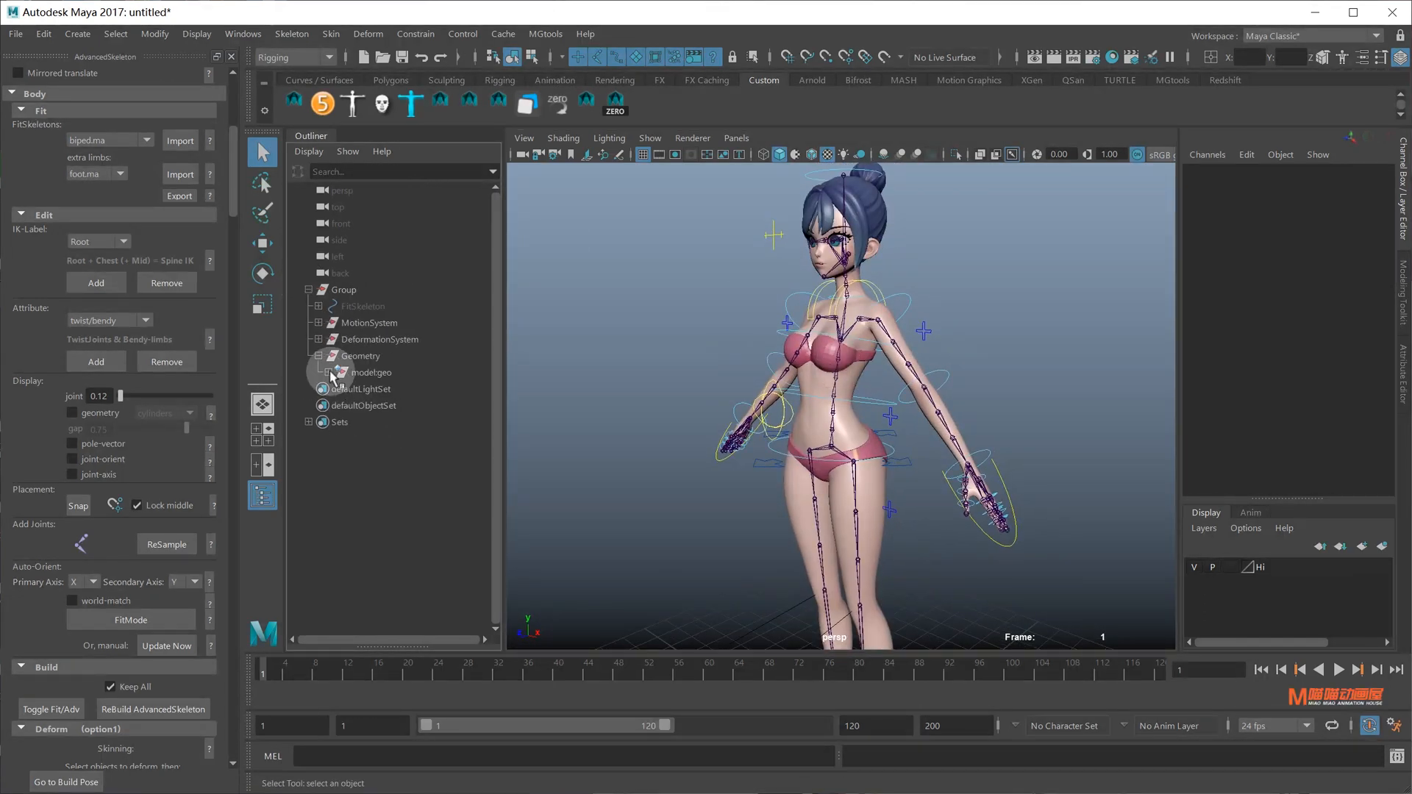
{"action": "left_click", "coordinate": [328, 373]}
{"action": "left_click", "coordinate": [387, 372]}
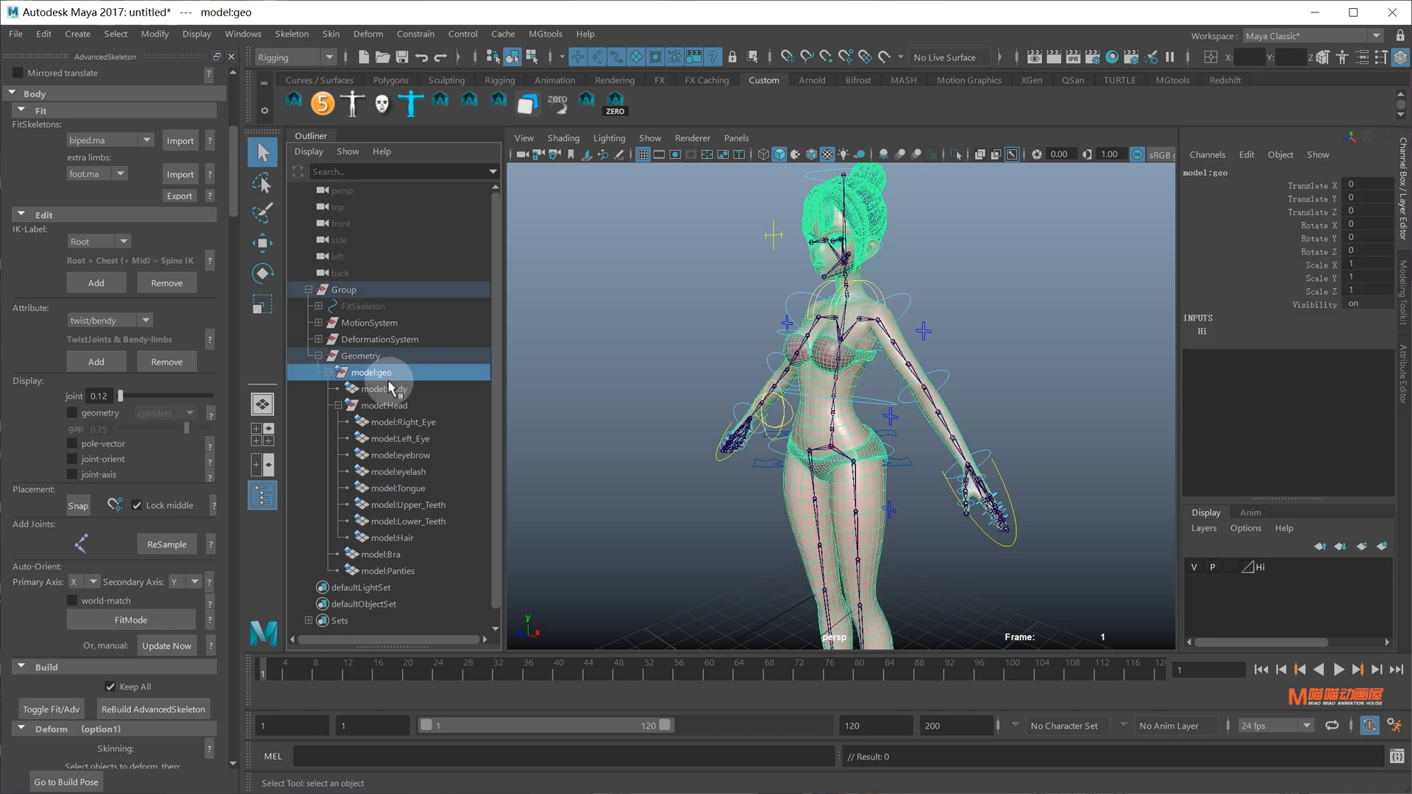
{"action": "left_click", "coordinate": [387, 572], "text": "shift"}
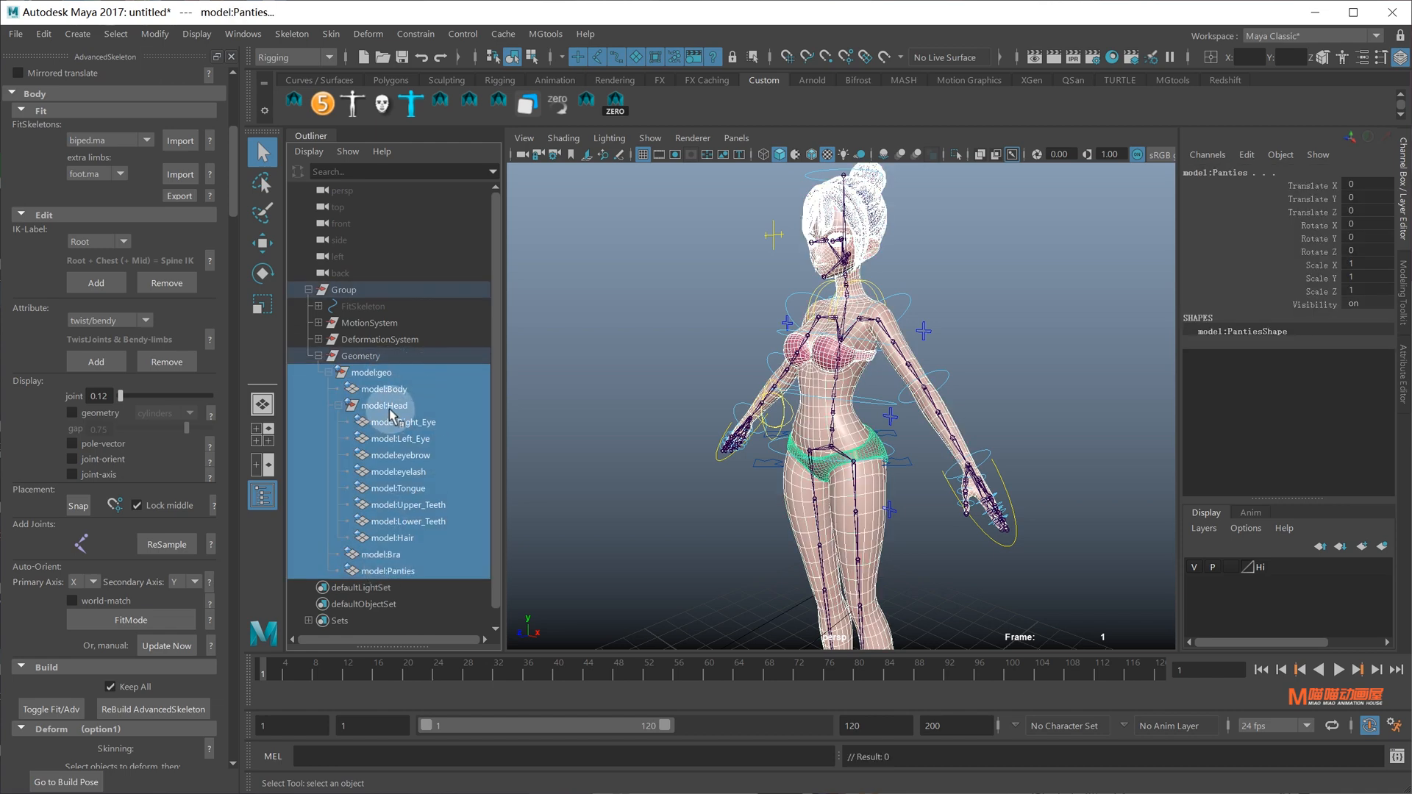
{"action": "scroll", "coordinate": [95, 550], "scroll_direction": "down", "scroll_amount": 5}
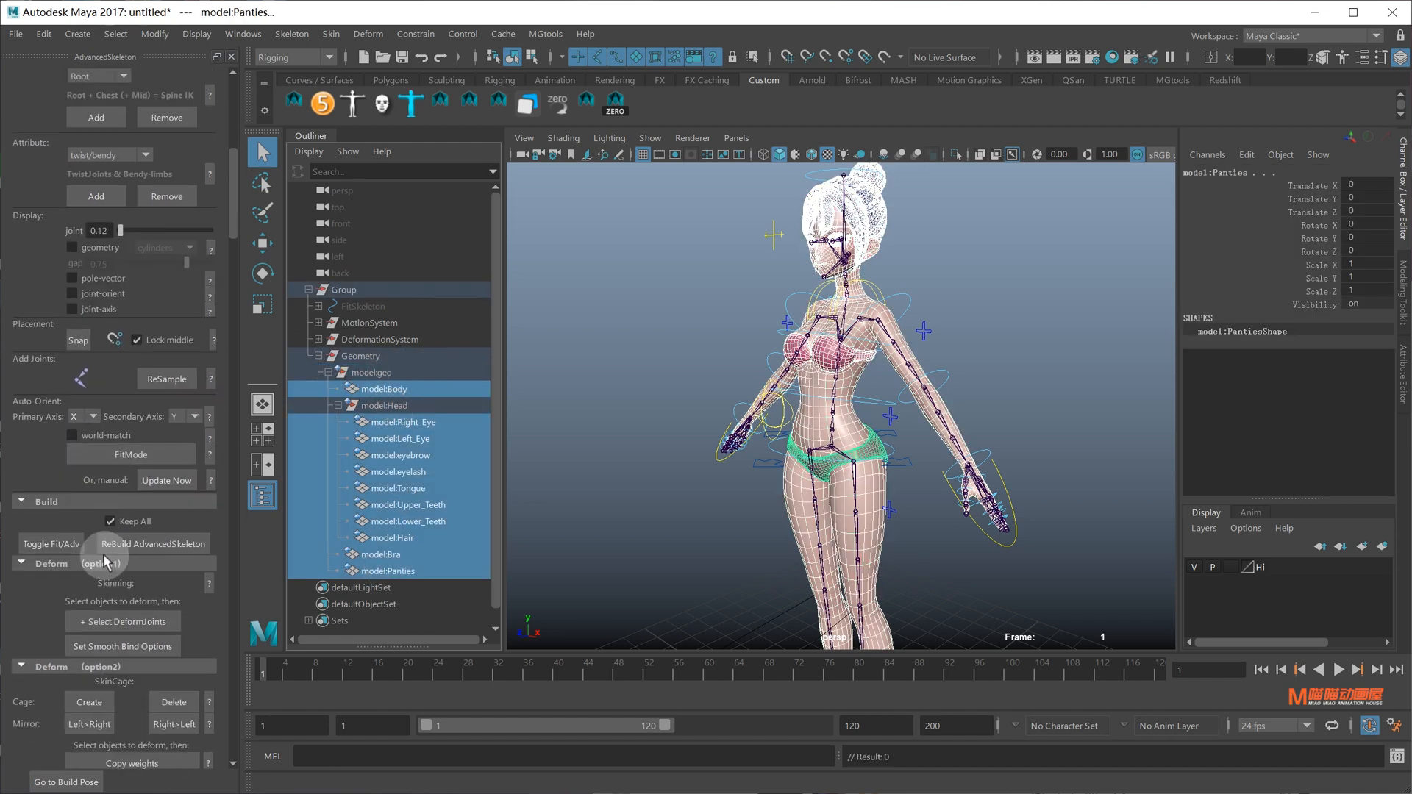
{"action": "left_click", "coordinate": [129, 522]}
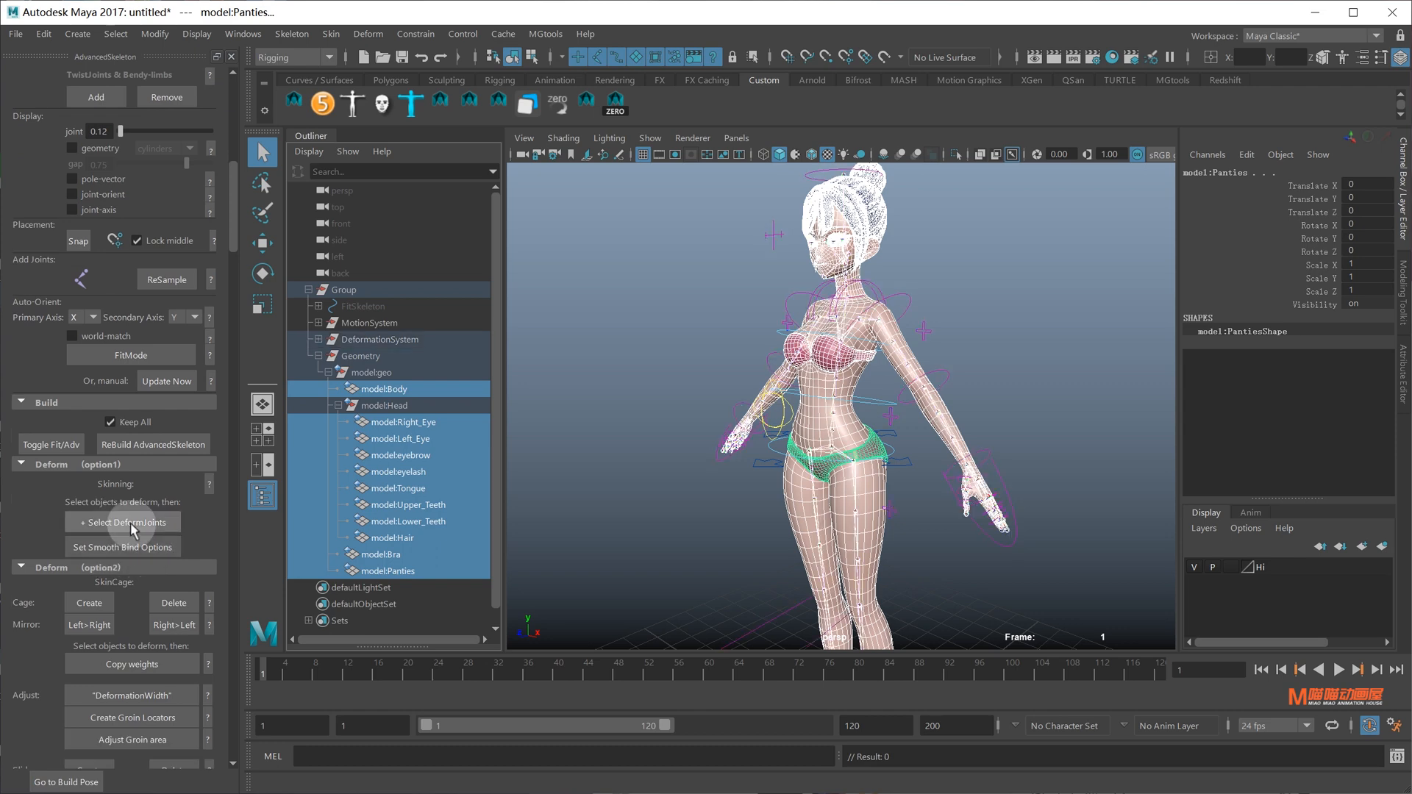
Smooth-bind the selected meshes to the deform joints and confirm model:Body has a skinCluster
{"action": "left_click", "coordinate": [123, 547]}
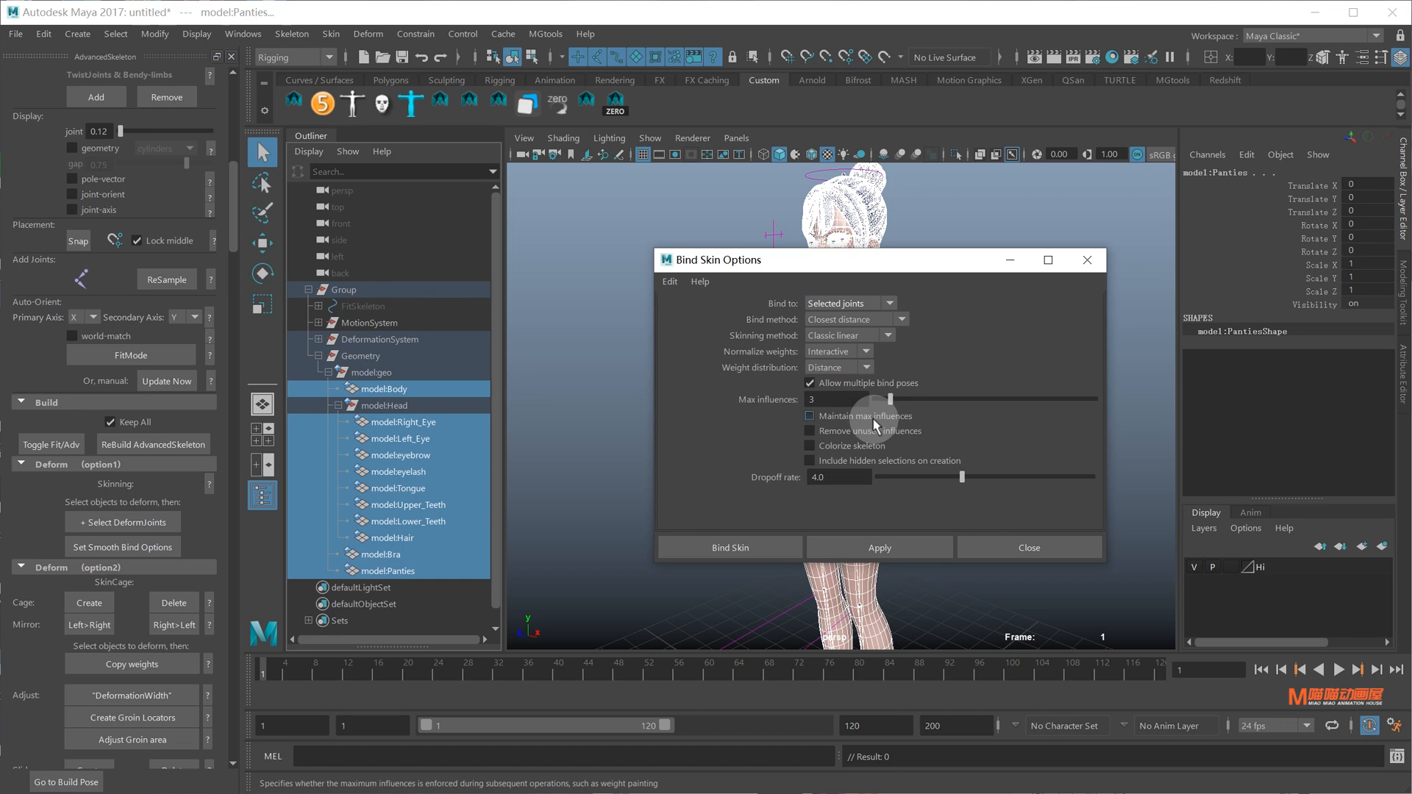
{"action": "left_click", "coordinate": [749, 545]}
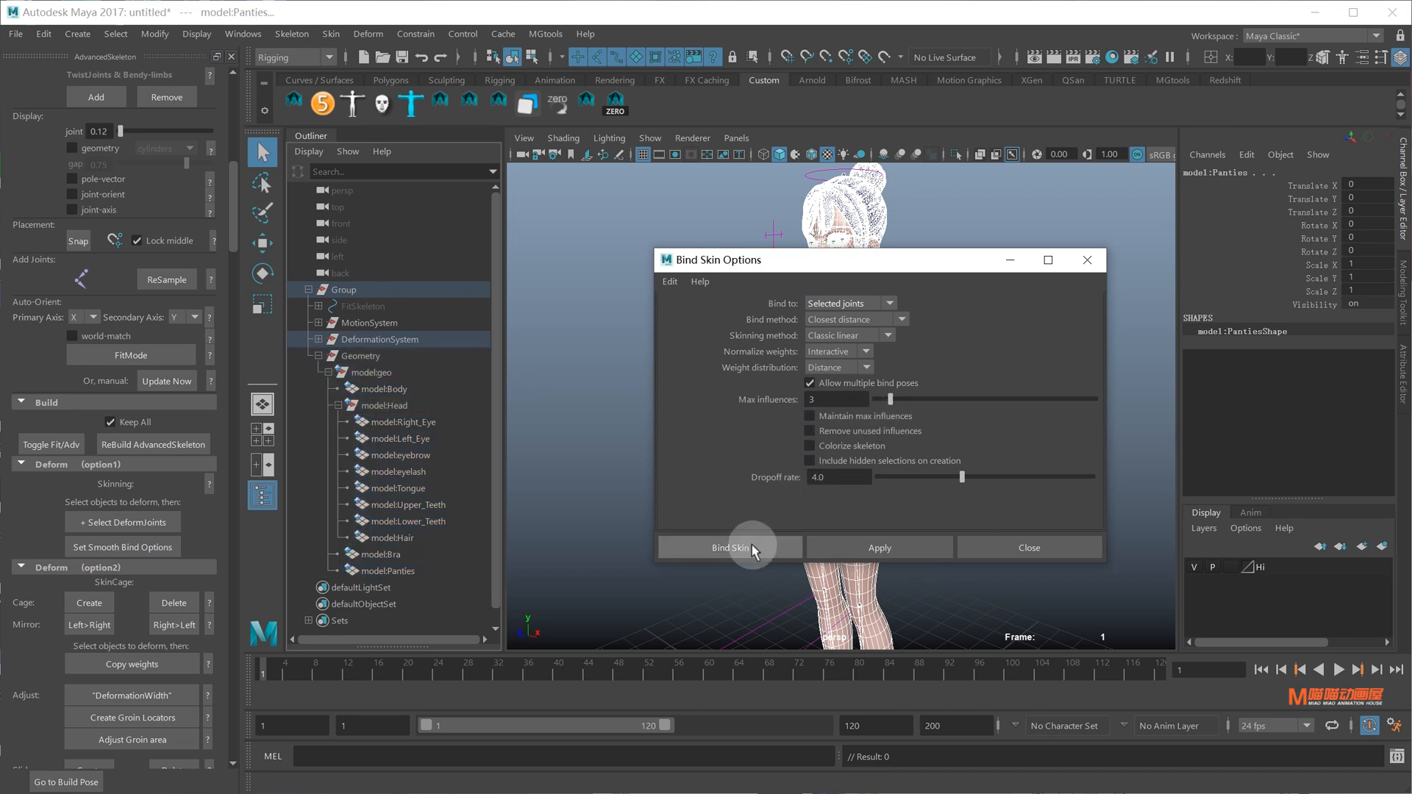
{"action": "left_click", "coordinate": [882, 502]}
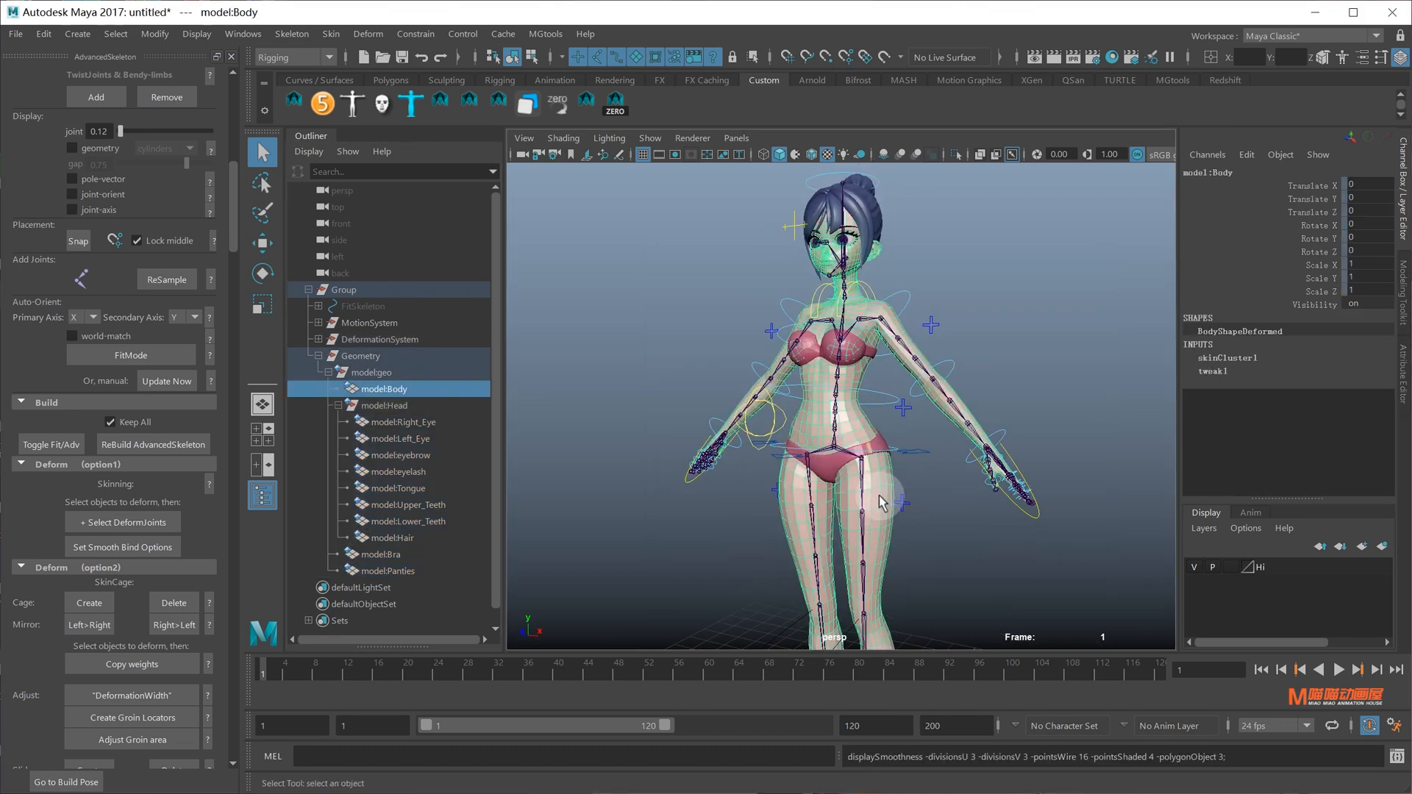
{"action": "left_click", "coordinate": [994, 300]}
{"action": "mouse_move", "coordinate": [913, 419]}
{"action": "left_mouse_down", "text": "alt"}
{"action": "mouse_move", "coordinate": [986, 419]}
{"action": "mouse_move", "coordinate": [924, 419]}
{"action": "mouse_move", "coordinate": [930, 408]}
{"action": "left_mouse_up", "text": "alt"}
{"action": "left_click_drag", "start_coordinate": [926, 221], "coordinate": [790, 221], "text": "alt"}
{"action": "right_click_drag", "start_coordinate": [790, 221], "coordinate": [845, 236], "text": "alt"}
{"action": "middle_click_drag", "start_coordinate": [846, 236], "coordinate": [842, 353], "text": "alt"}
{"action": "left_click", "coordinate": [767, 242]}
{"action": "key", "text": "e"}
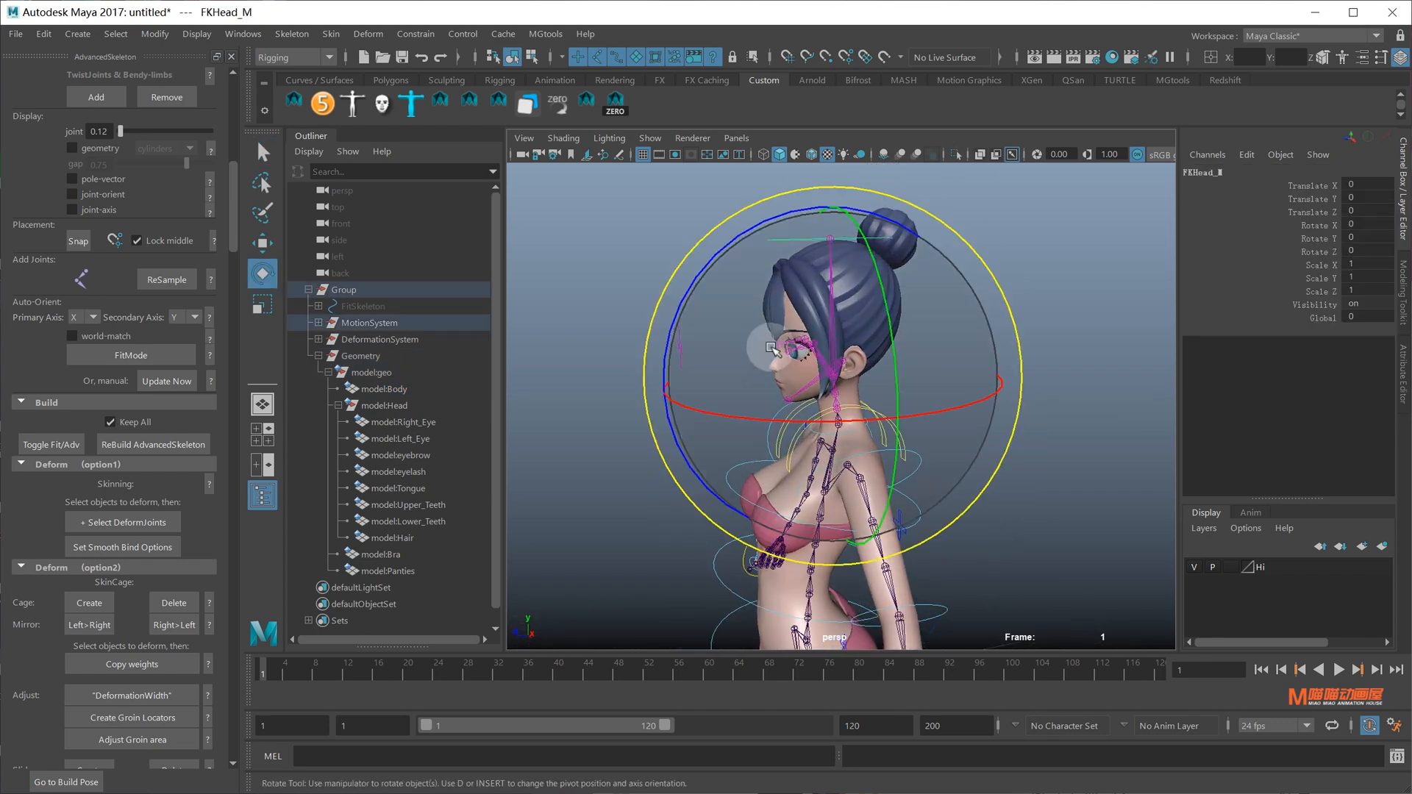
{"action": "left_click_drag", "start_coordinate": [704, 271], "coordinate": [735, 288]}
{"action": "key", "text": "ctrl+z"}
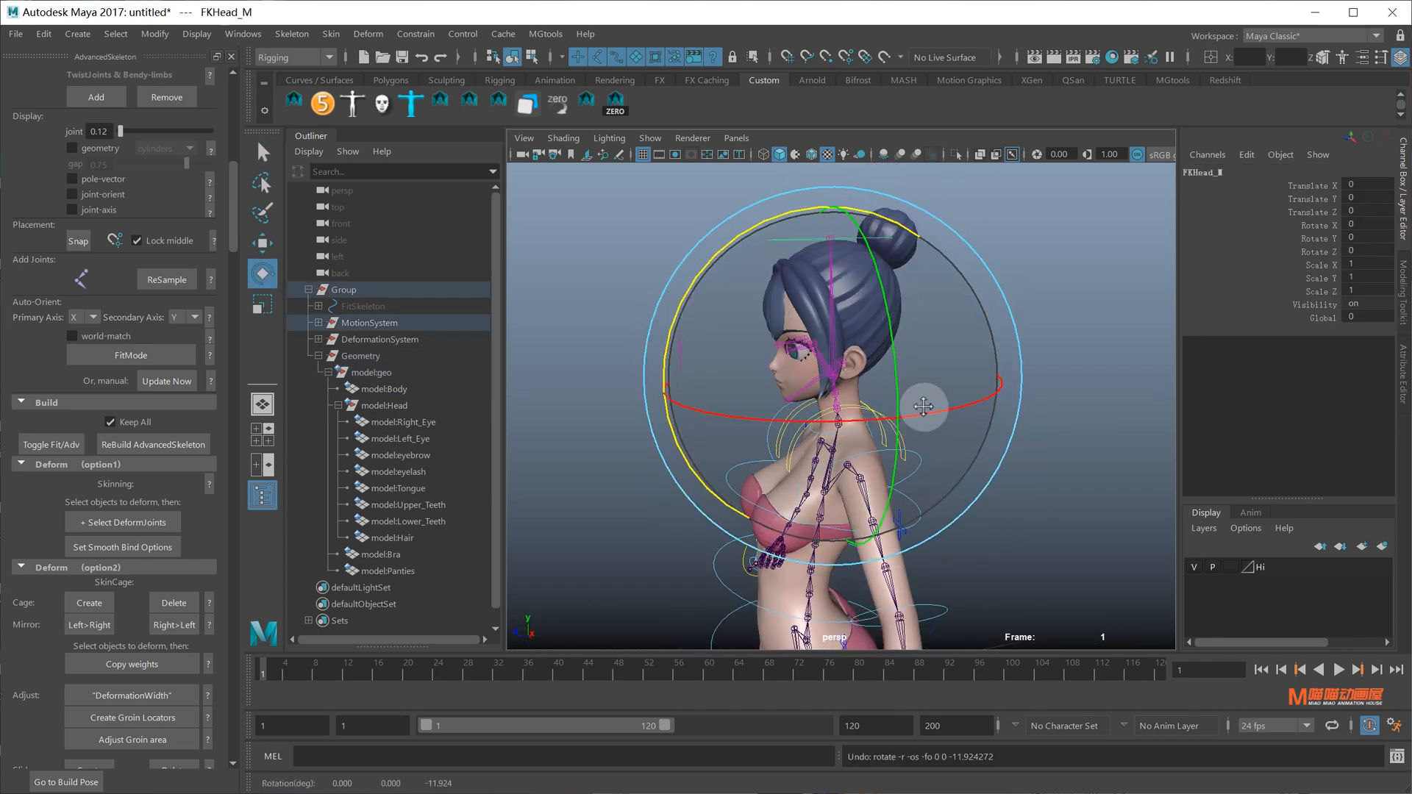
{"action": "left_click_drag", "start_coordinate": [923, 406], "coordinate": [988, 427], "text": "alt"}
{"action": "middle_click_drag", "start_coordinate": [988, 426], "coordinate": [942, 328], "text": "alt"}
{"action": "left_click", "coordinate": [951, 333]}
{"action": "left_click_drag", "start_coordinate": [1069, 360], "coordinate": [1029, 316]}
{"action": "key", "text": "ctrl+z"}
{"action": "middle_click_drag", "start_coordinate": [968, 438], "coordinate": [904, 307], "text": "alt"}
{"action": "key", "text": "q"}
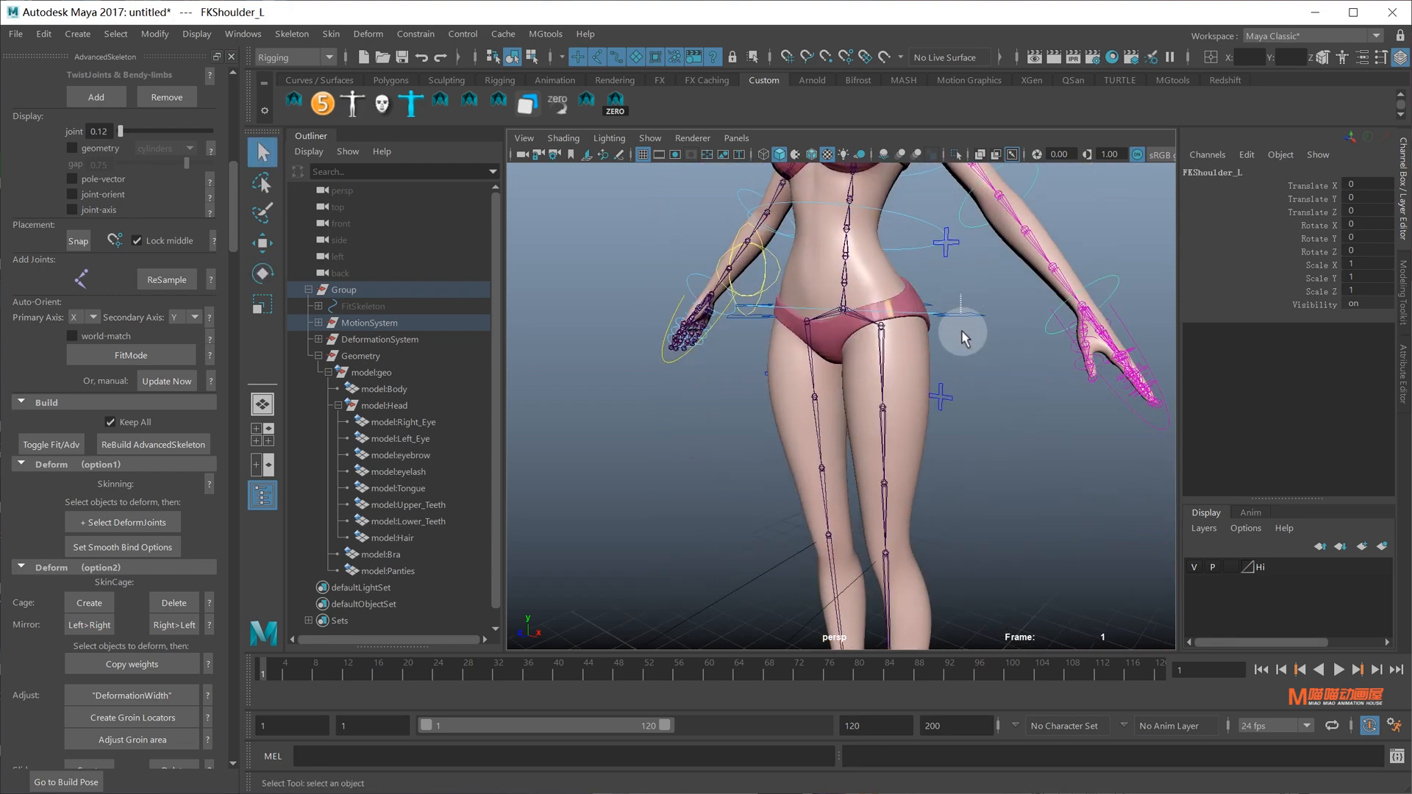
{"action": "left_click", "coordinate": [930, 305]}
{"action": "key", "text": "w"}
{"action": "left_click_drag", "start_coordinate": [845, 224], "coordinate": [826, 483]}
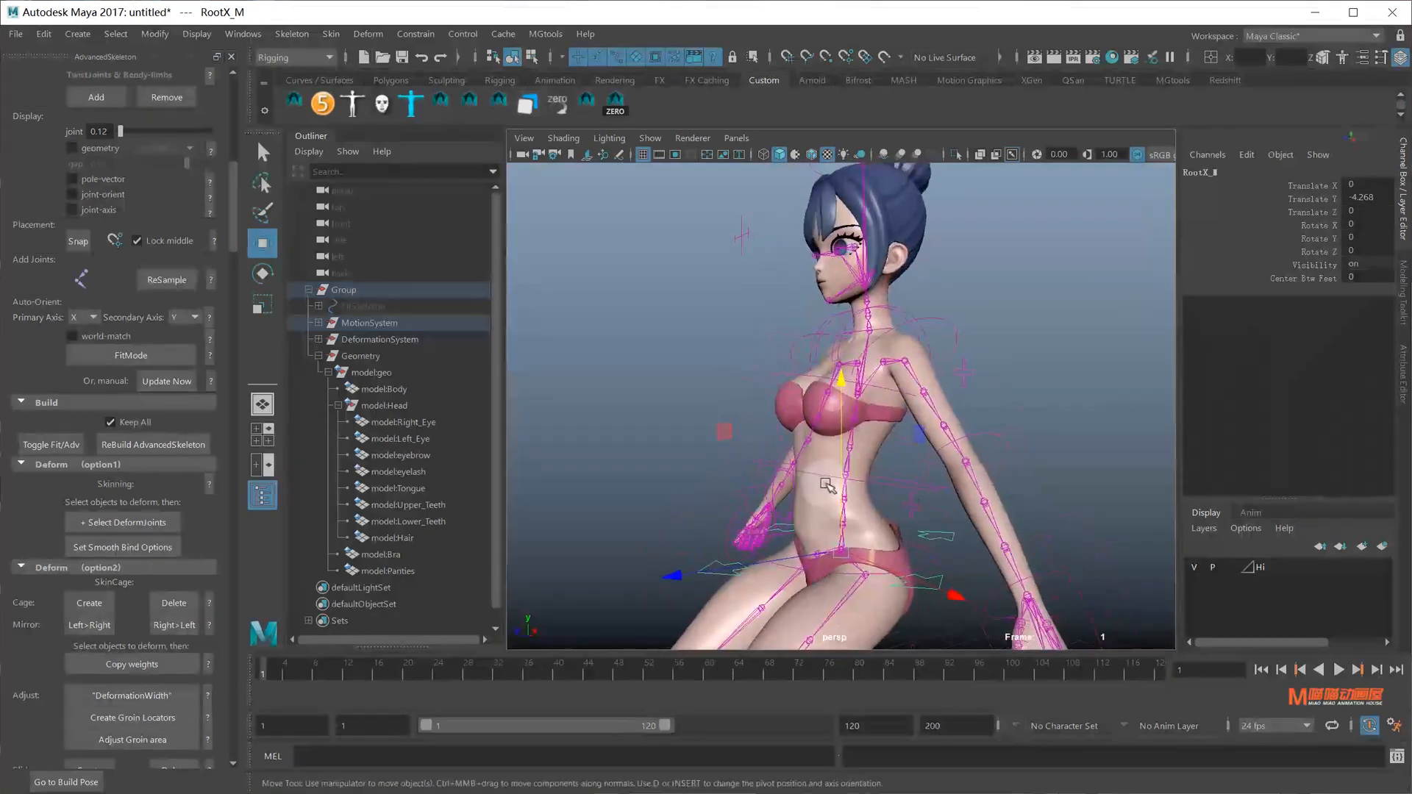
{"action": "left_click_drag", "start_coordinate": [963, 419], "coordinate": [986, 379], "text": "alt"}
{"action": "key", "text": "ctrl+z"}
{"action": "right_click_drag", "start_coordinate": [952, 372], "coordinate": [836, 285], "text": "alt"}
{"action": "middle_click_drag", "start_coordinate": [836, 285], "coordinate": [813, 331], "text": "alt"}
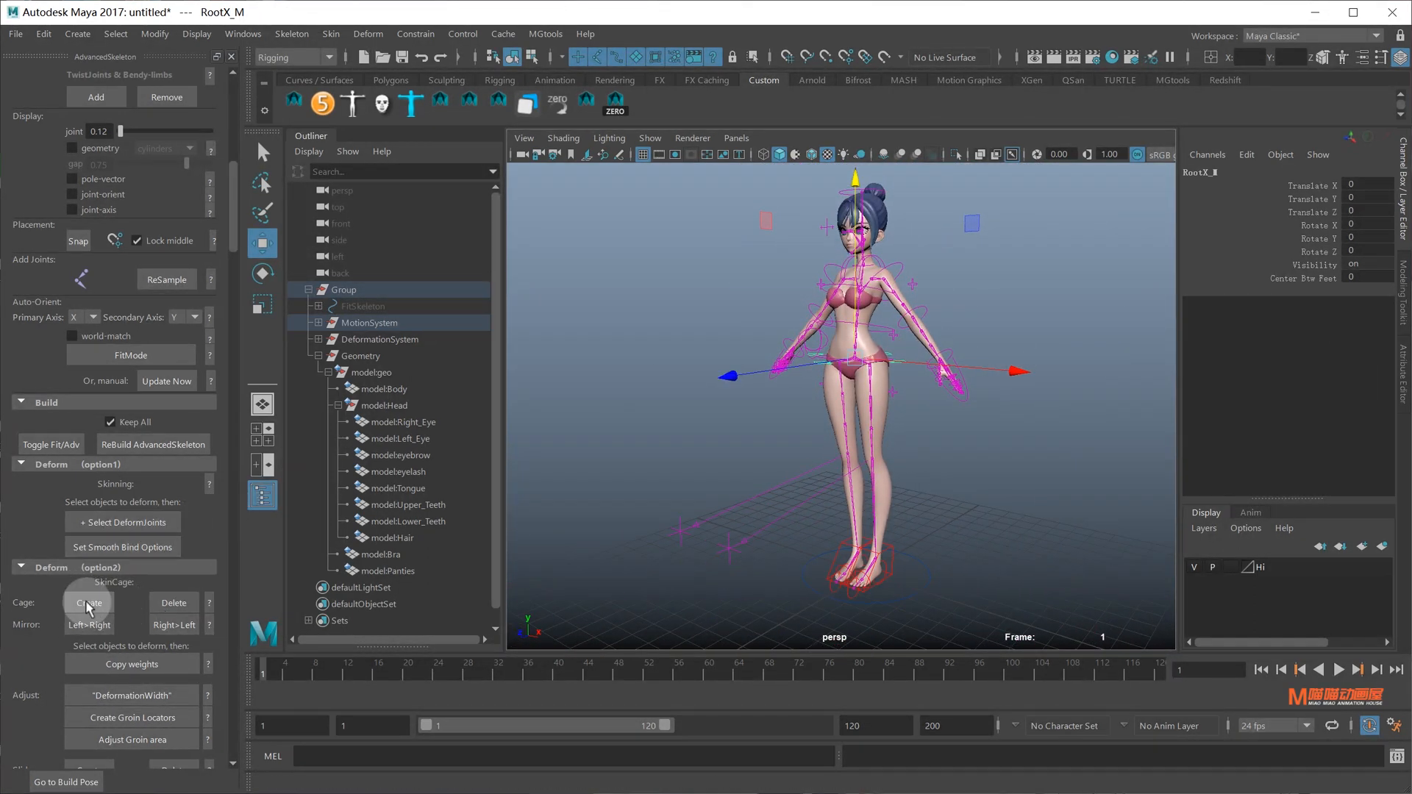
{"action": "left_click_drag", "start_coordinate": [807, 335], "coordinate": [872, 412], "text": "alt"}
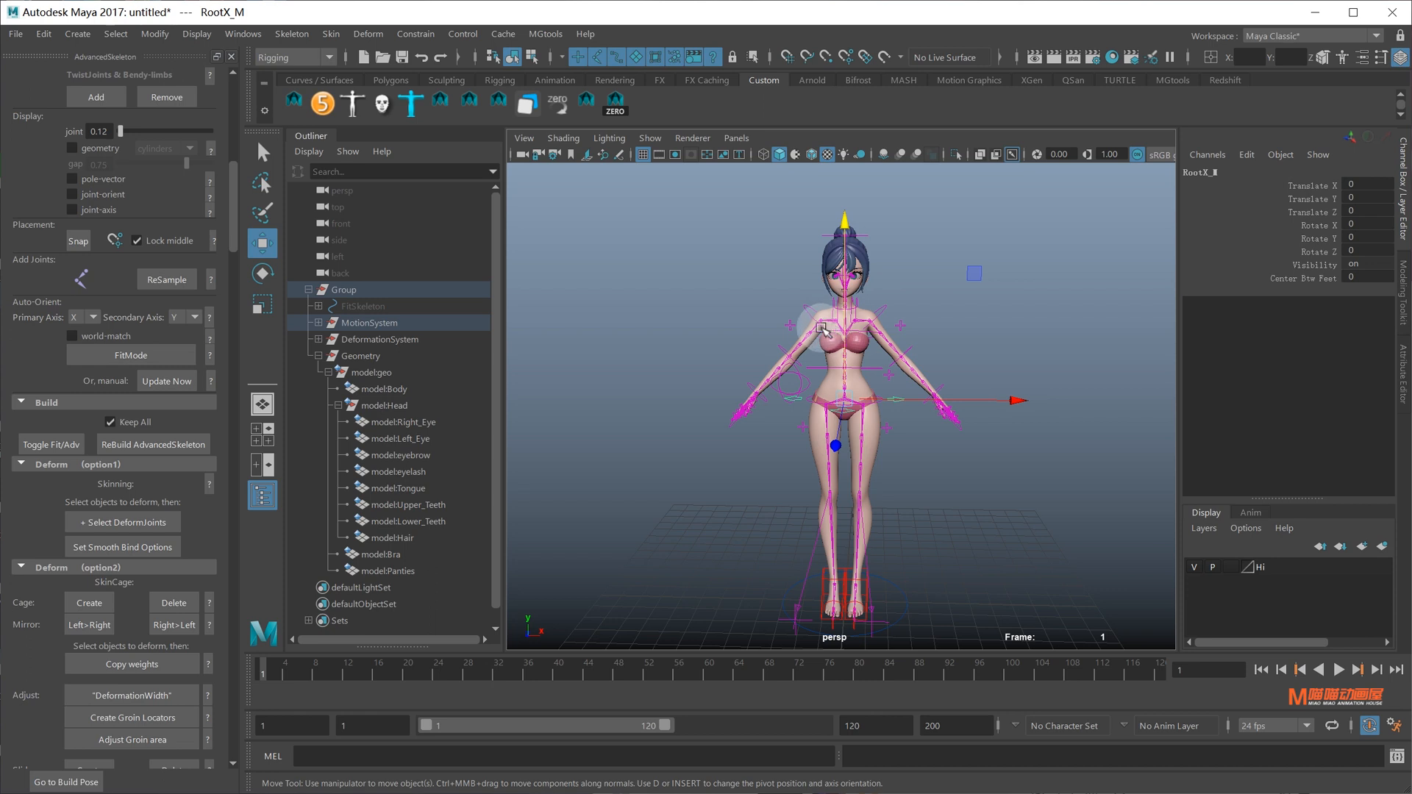
Duplicate model:Body and isolate the copy, framing its torso
{"action": "left_click", "coordinate": [397, 389]}
{"action": "key", "text": "ctrl+d"}
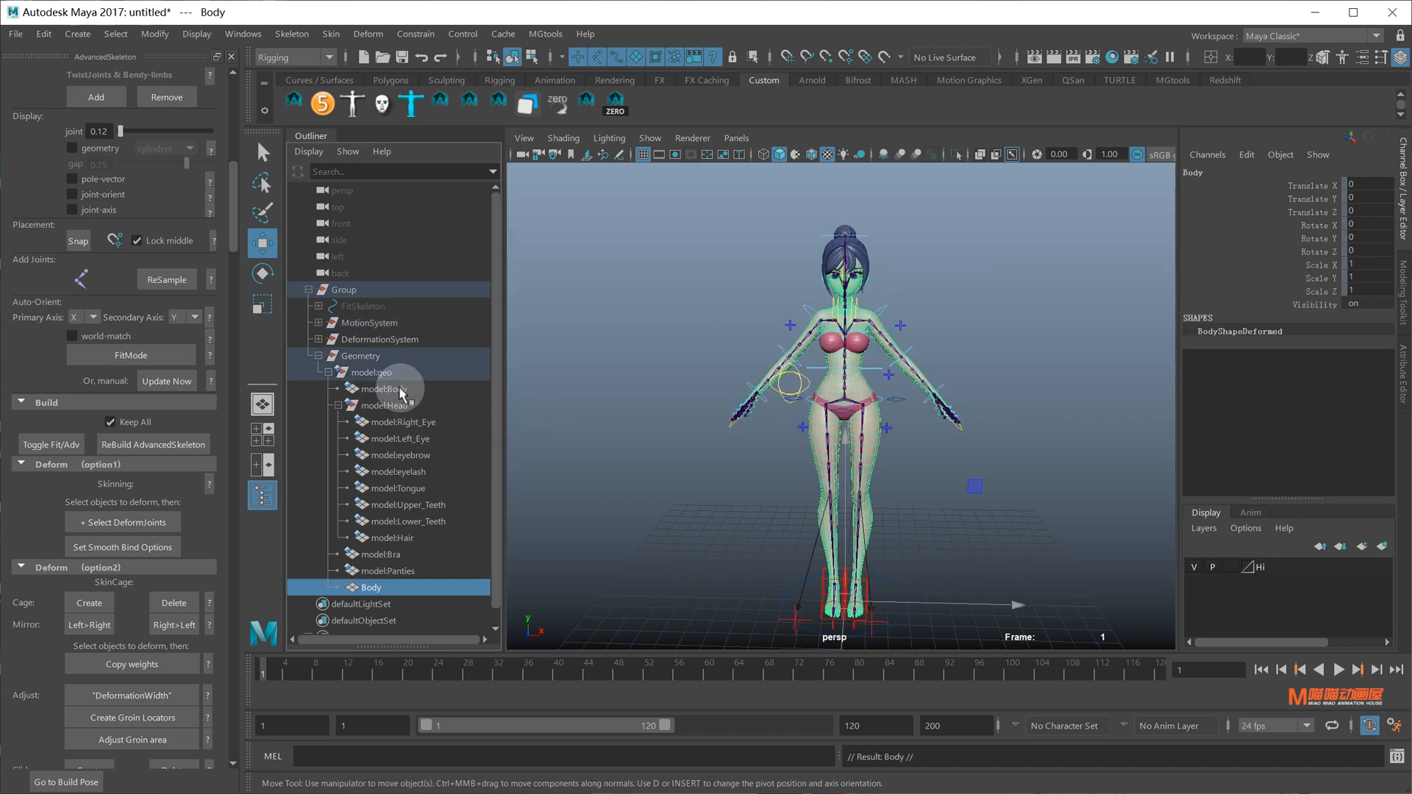
{"action": "left_click", "coordinate": [955, 155]}
{"action": "scroll", "coordinate": [889, 368], "scroll_direction": "up", "scroll_amount": 8}
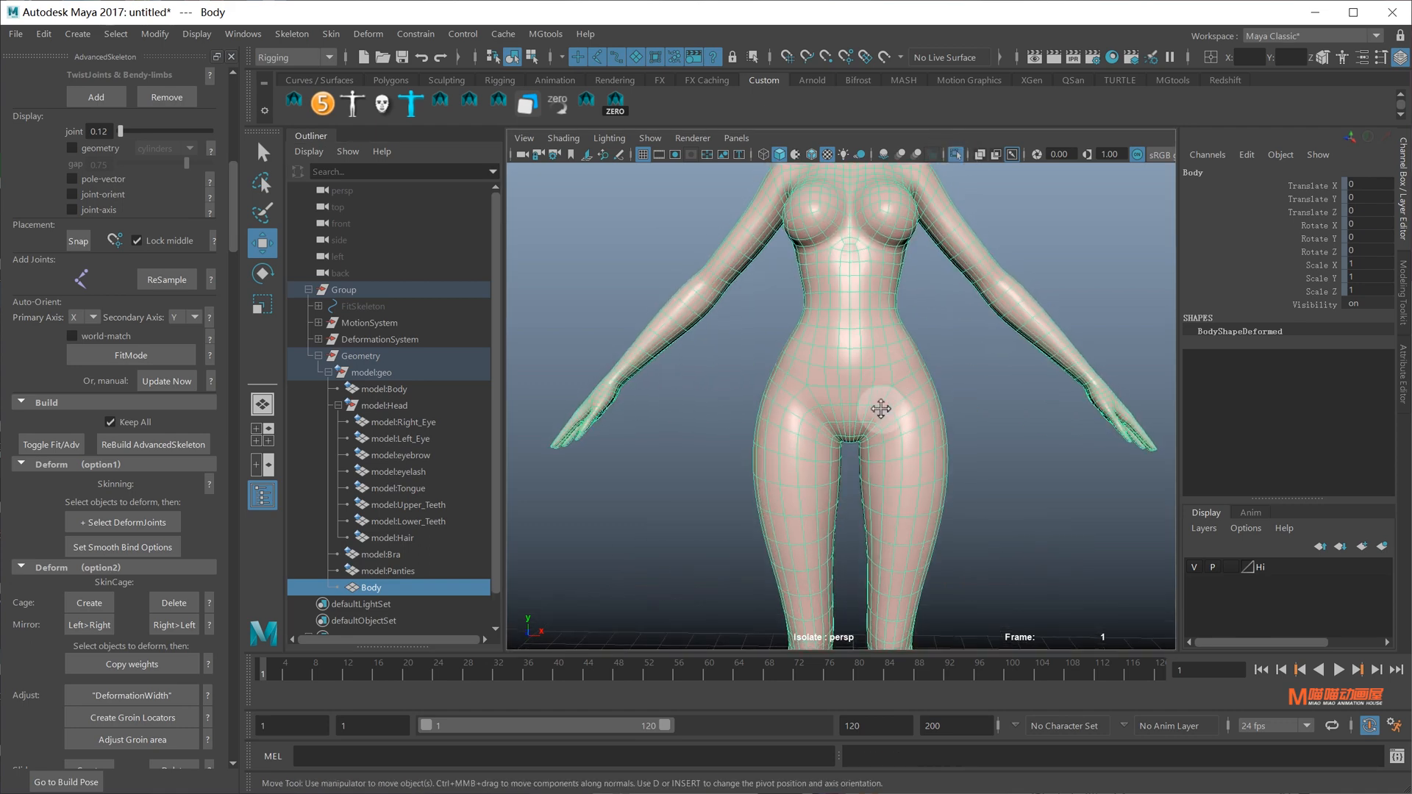
{"action": "middle_click_drag", "start_coordinate": [883, 341], "coordinate": [880, 409], "text": "alt"}
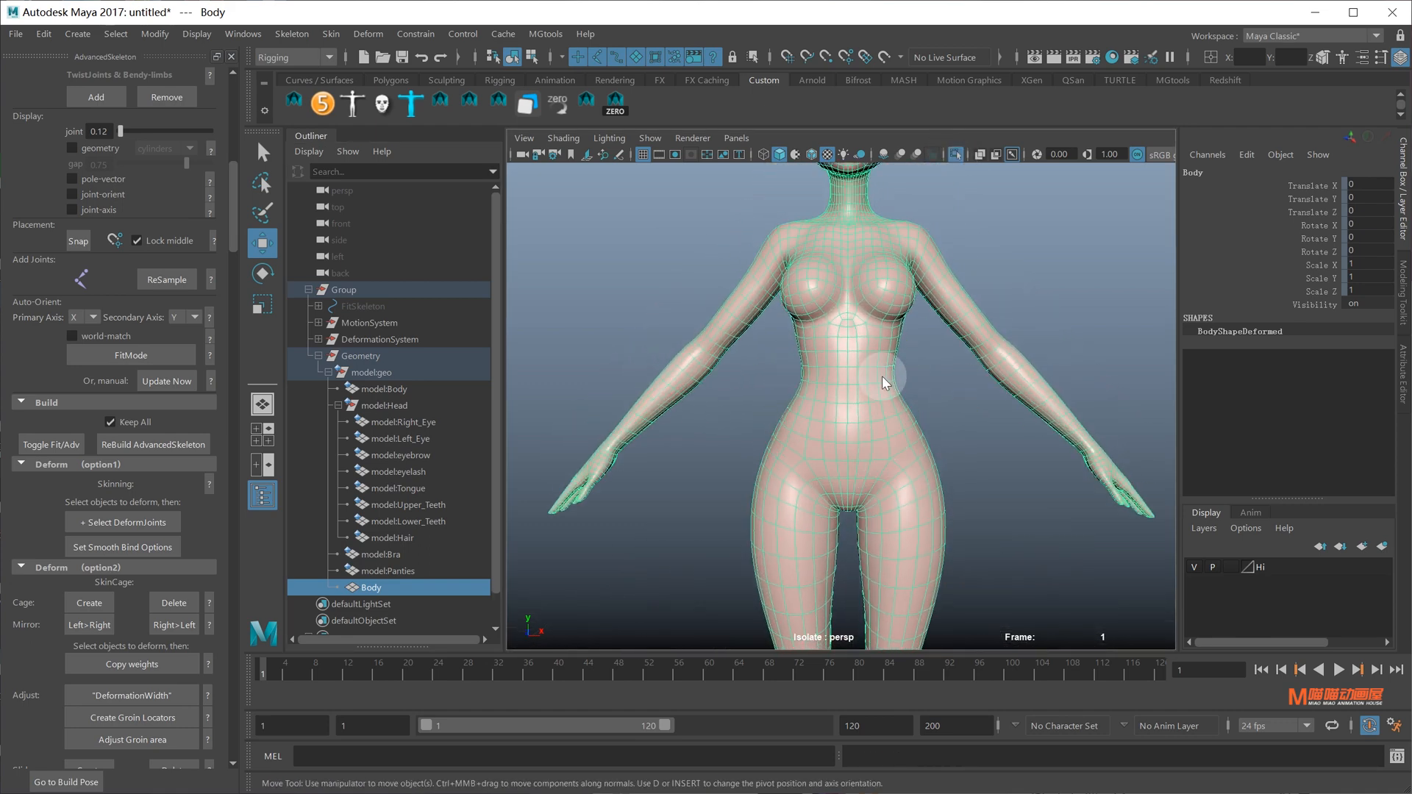
Split the copied body along an edge loop at the waist
{"action": "right_click_drag", "start_coordinate": [882, 373], "coordinate": [876, 286]}
{"action": "left_click", "coordinate": [866, 385]}
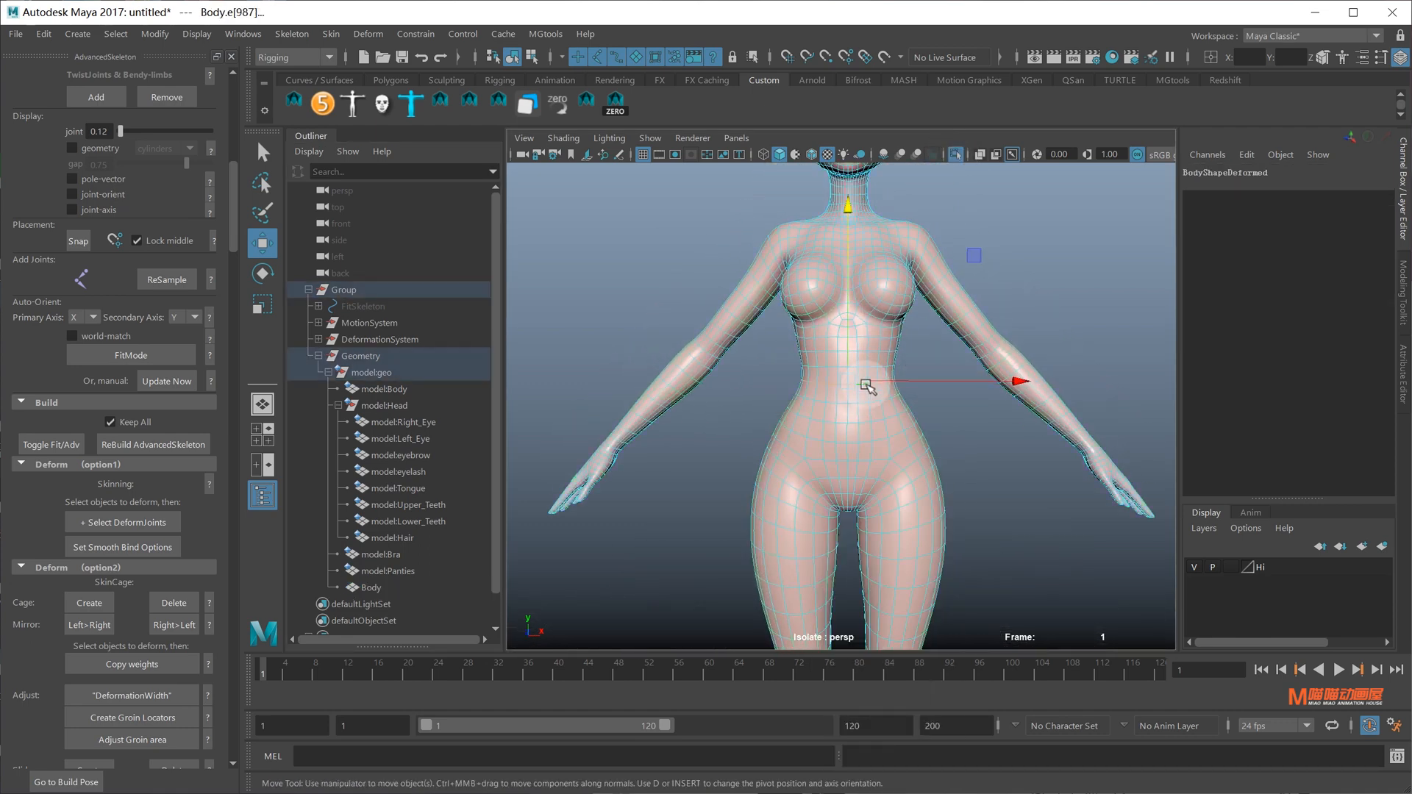
{"action": "right_click_drag", "start_coordinate": [868, 388], "coordinate": [879, 562], "text": "shift"}
{"action": "right_click_drag", "start_coordinate": [872, 422], "coordinate": [838, 658]}
Select both separated body pieces and delete their construction history
{"action": "left_click", "coordinate": [338, 588]}
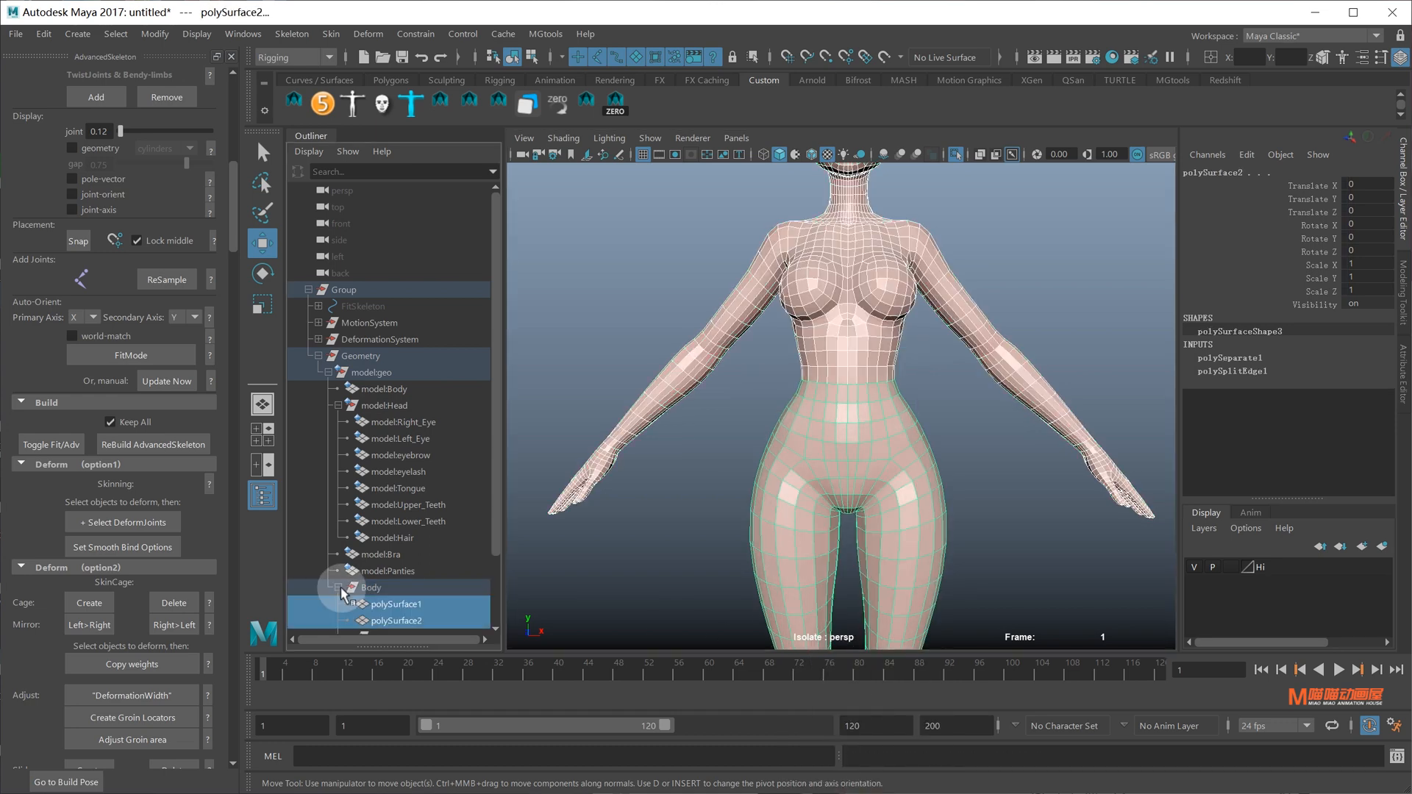
{"action": "scroll", "coordinate": [382, 582], "scroll_direction": "down", "scroll_amount": 2}
{"action": "left_click", "coordinate": [408, 523]}
{"action": "left_click", "coordinate": [408, 543], "text": "shift"}
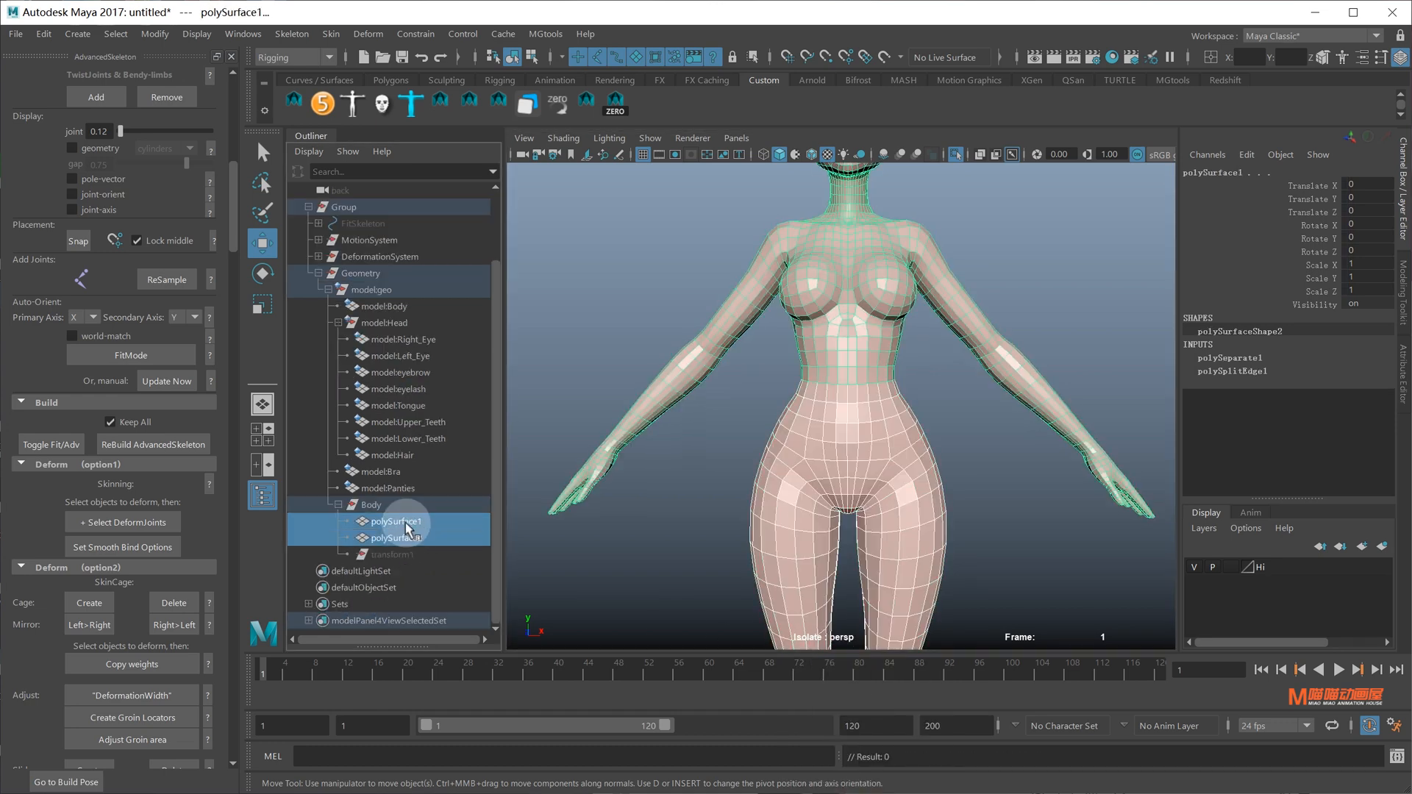
{"action": "left_click", "coordinate": [44, 35]}
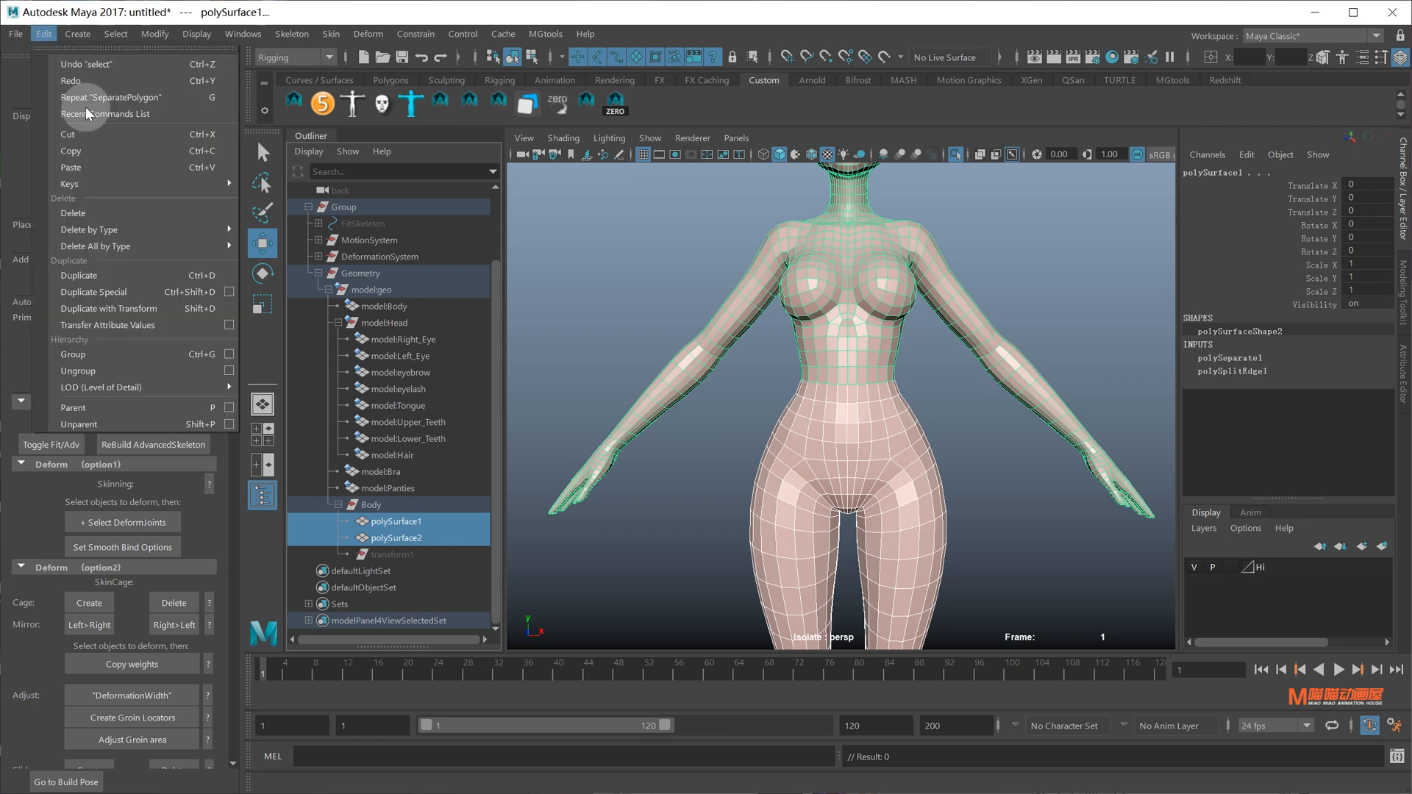
{"action": "mouse_move", "coordinate": [184, 229]}
{"action": "left_click", "coordinate": [297, 247]}
Rename the upper piece 'up' and the lower piece 'down', then select both
{"action": "double_click", "coordinate": [418, 537]}
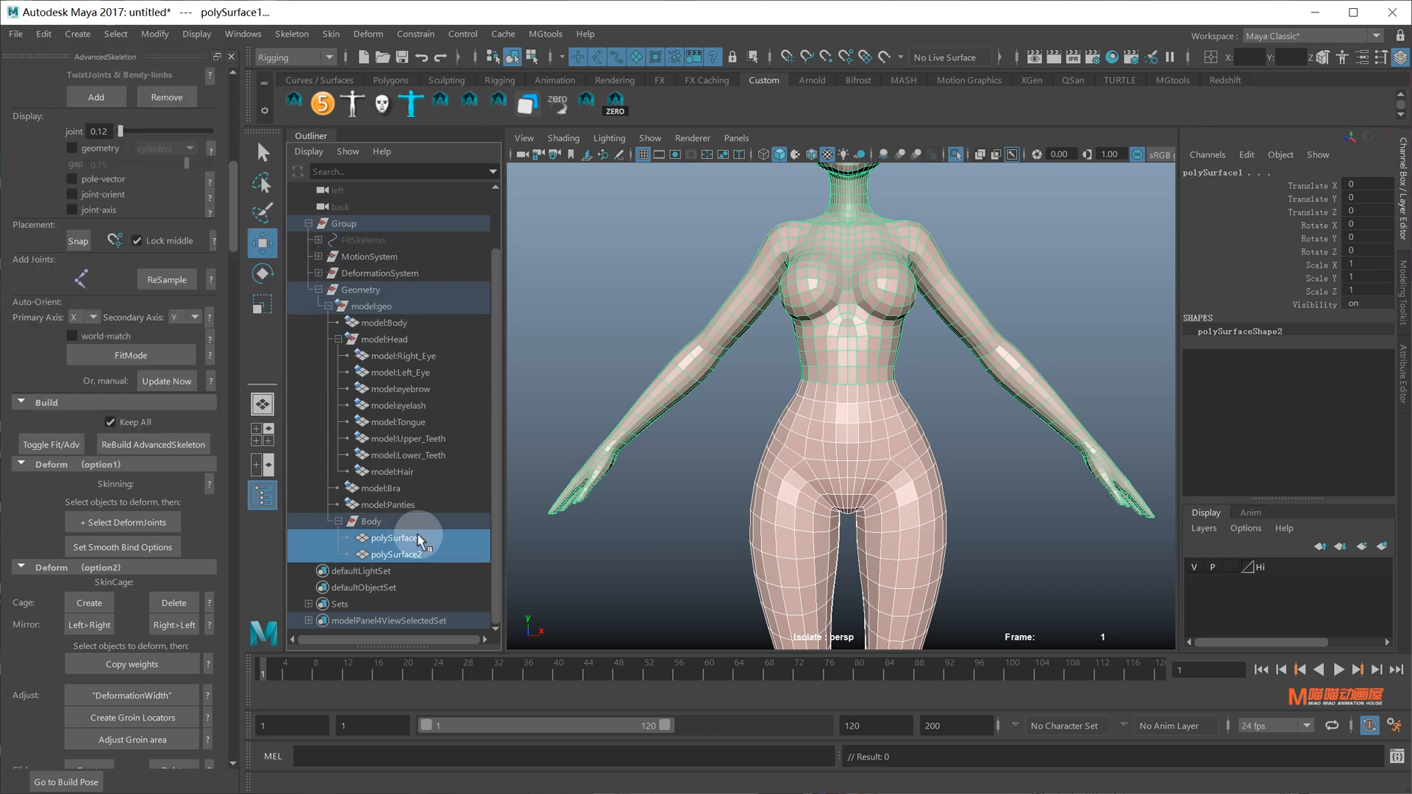
{"action": "type", "text": "up"}
{"action": "key", "text": "Return"}
{"action": "key", "text": "Return"}
{"action": "double_click", "coordinate": [409, 554]}
{"action": "type", "text": "down"}
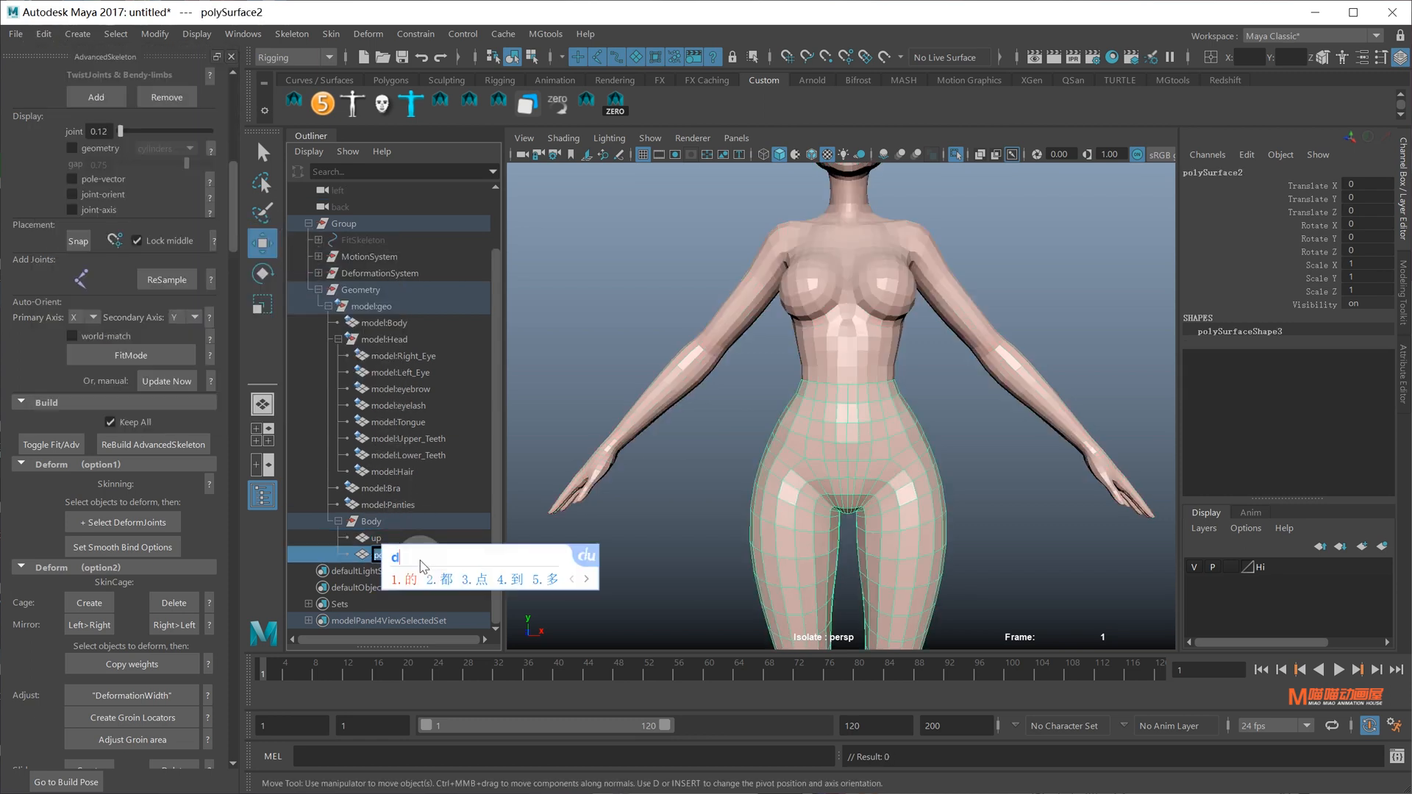
{"action": "key", "text": "Return"}
{"action": "key", "text": "Return"}
{"action": "scroll", "coordinate": [706, 411], "scroll_direction": "down", "scroll_amount": 5}
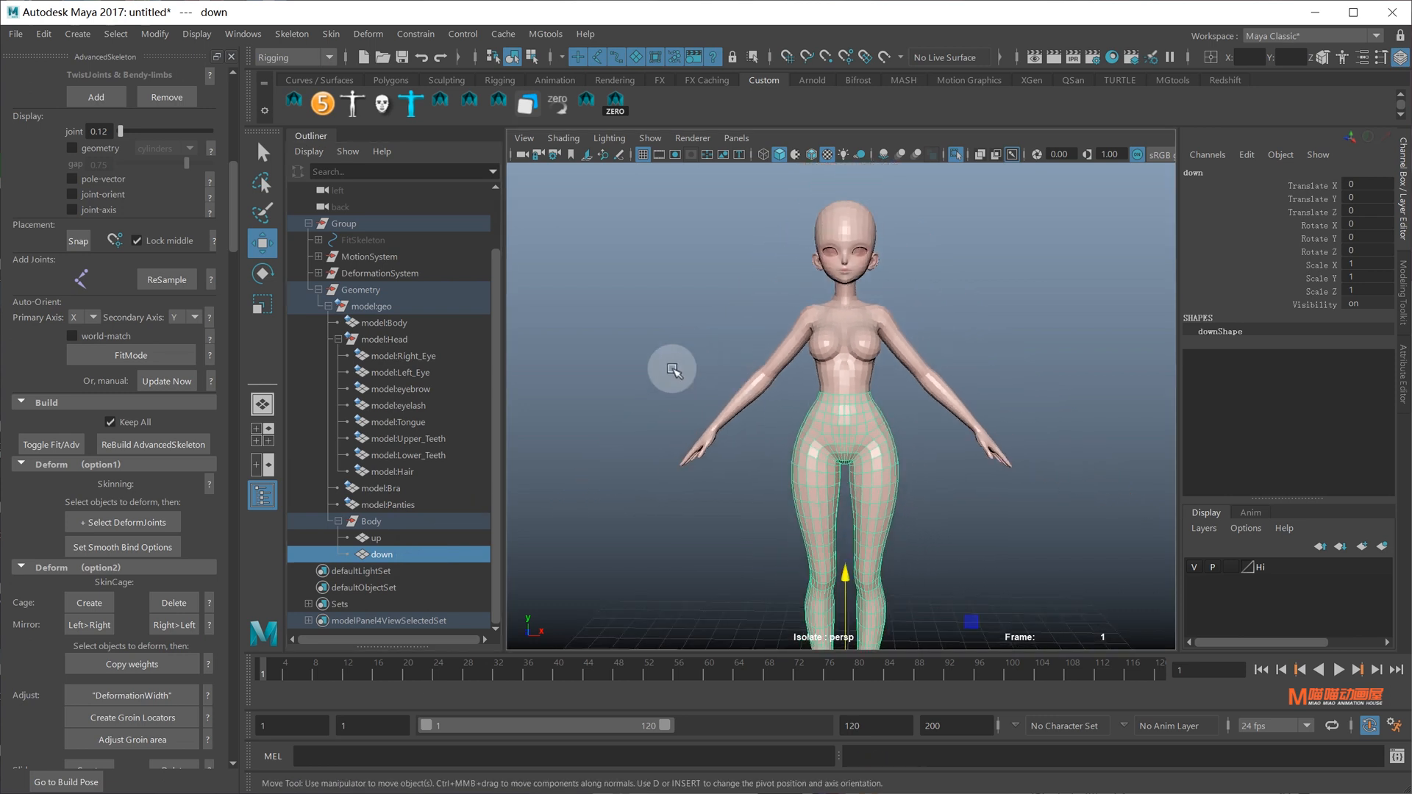
{"action": "left_click", "coordinate": [377, 538]}
{"action": "left_click", "coordinate": [382, 555], "text": "ctrl"}
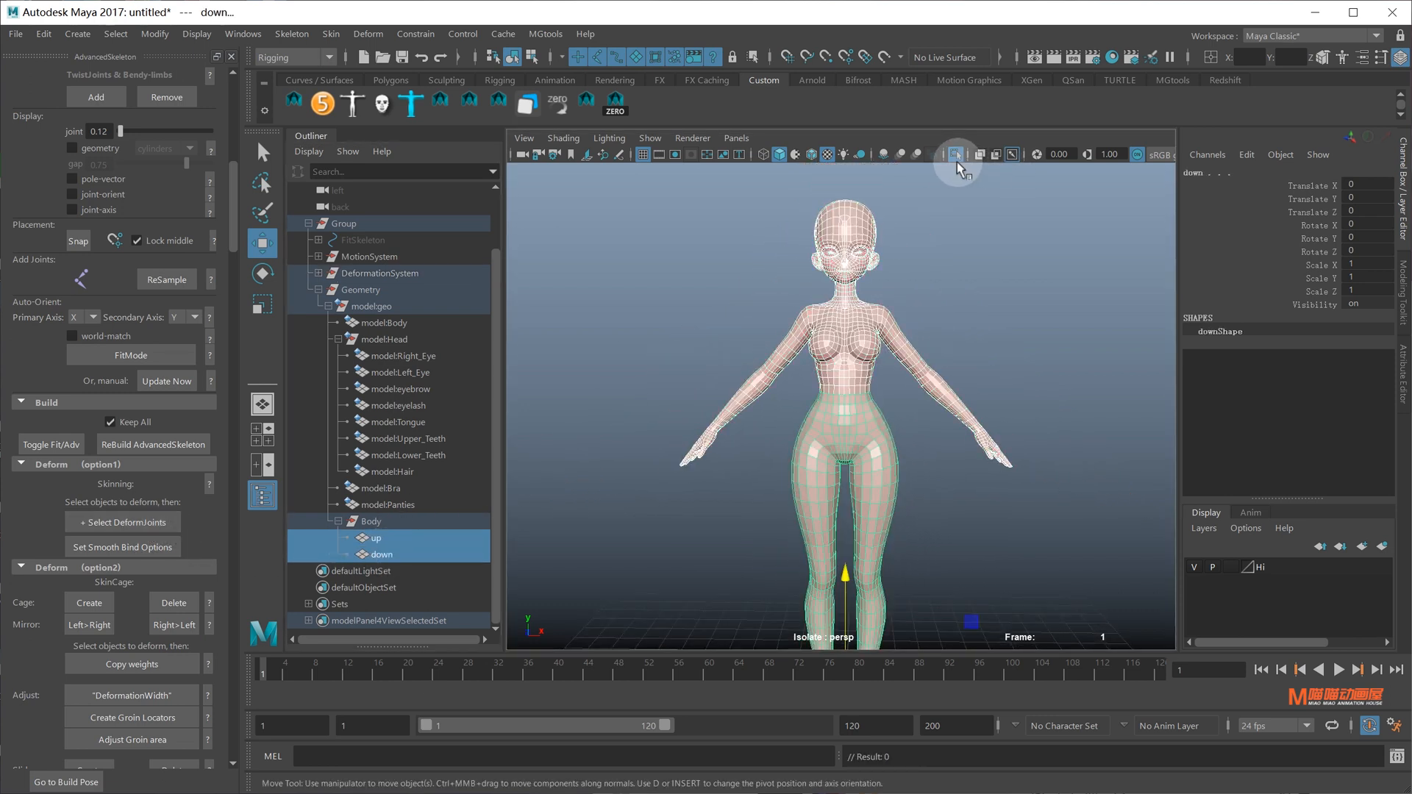
Exit isolate view and smooth-bind the up and down pieces to the joints
{"action": "left_click", "coordinate": [956, 156]}
{"action": "left_click", "coordinate": [140, 544]}
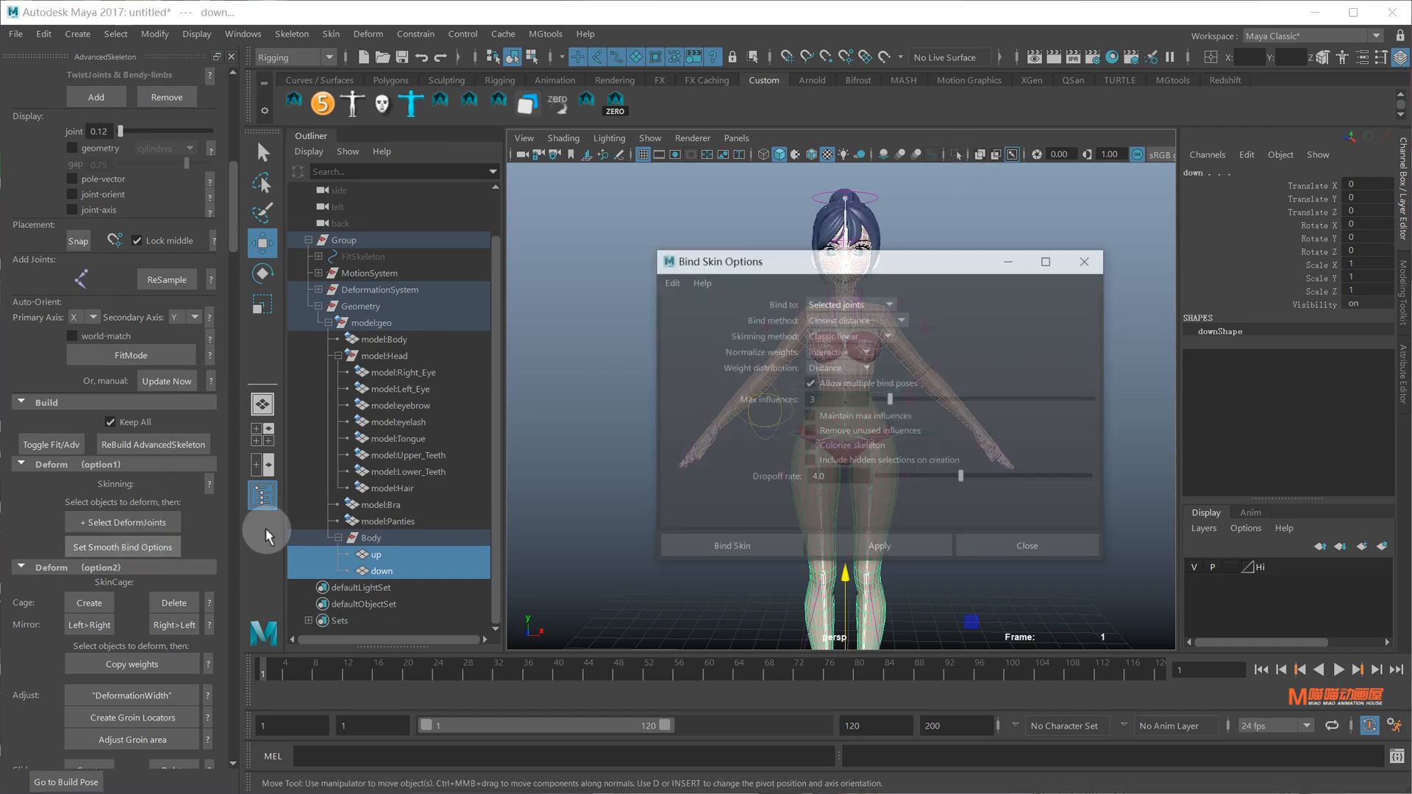
{"action": "left_click", "coordinate": [743, 542]}
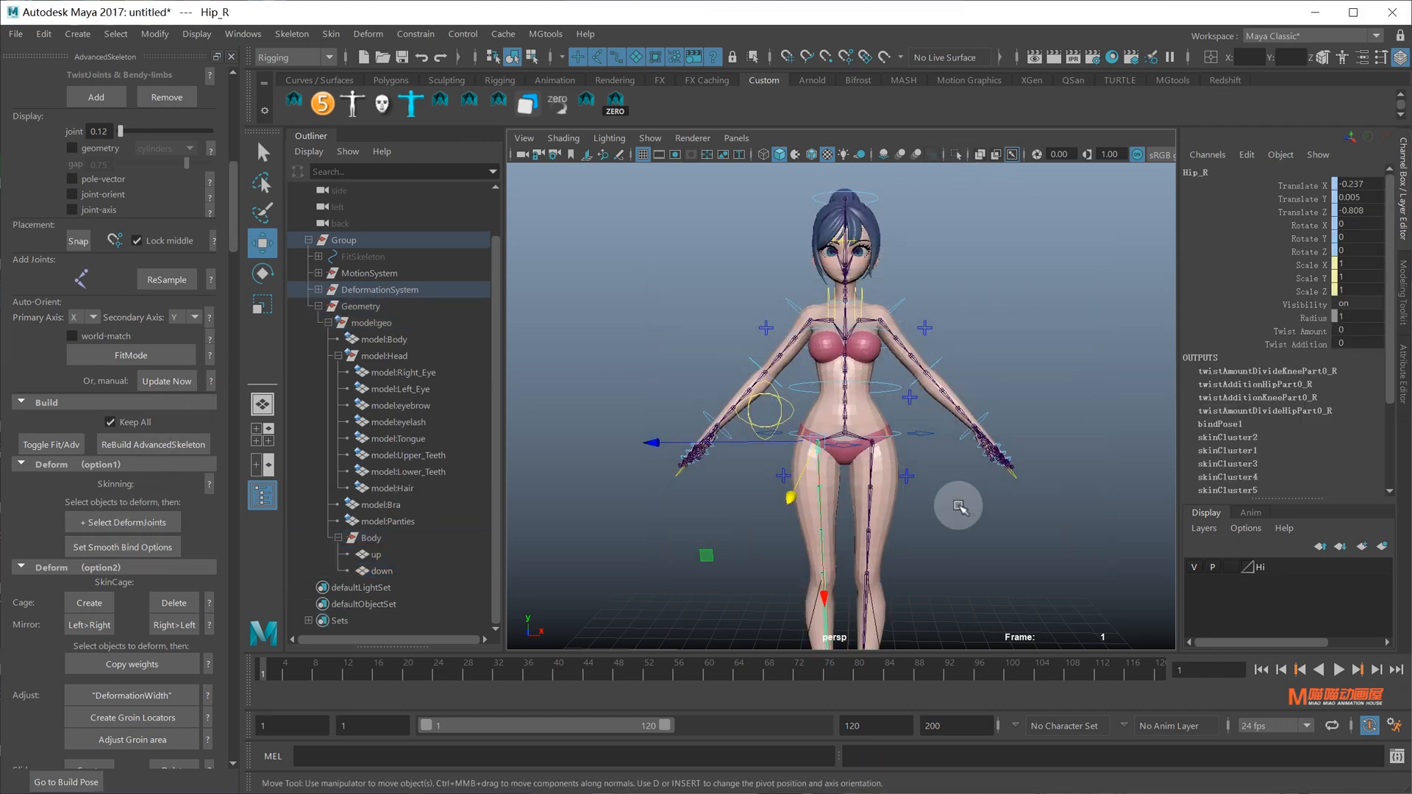
Check the body mesh selection, then create the AdvancedSkeleton SkinCage around the character
{"action": "left_click", "coordinate": [890, 494]}
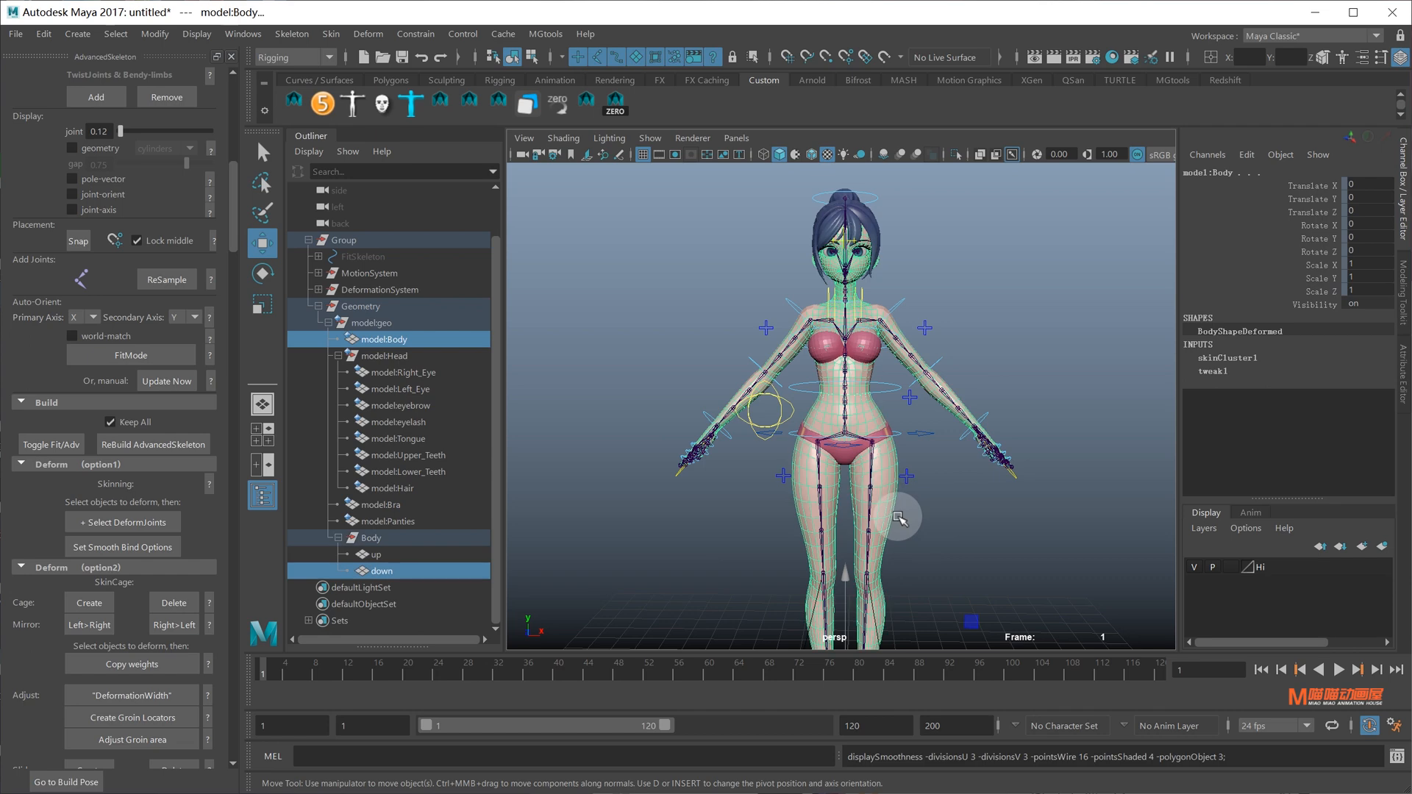
{"action": "left_click", "coordinate": [899, 517]}
{"action": "left_click", "coordinate": [885, 363]}
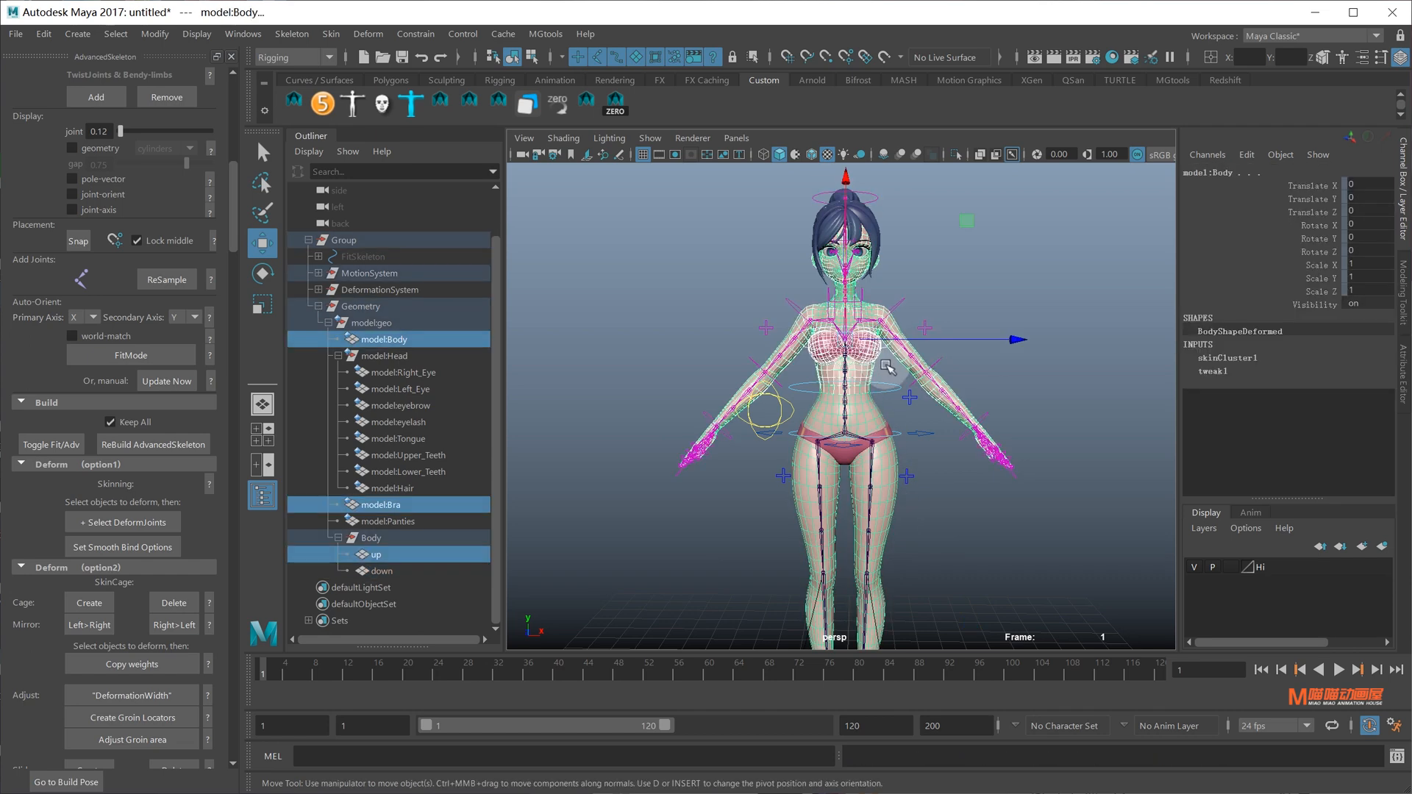
{"action": "key", "text": "3"}
{"action": "left_click", "coordinate": [924, 438]}
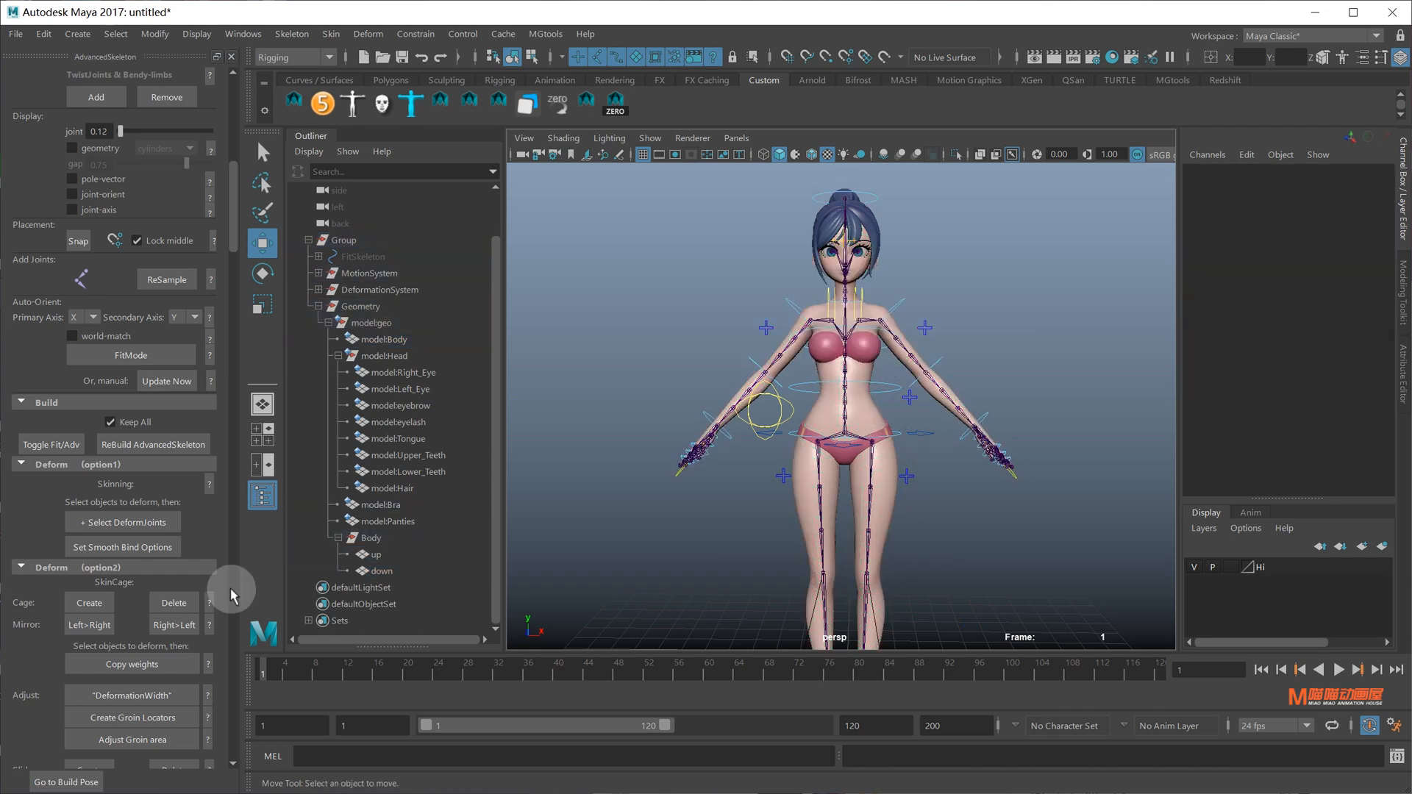
{"action": "left_click", "coordinate": [96, 602]}
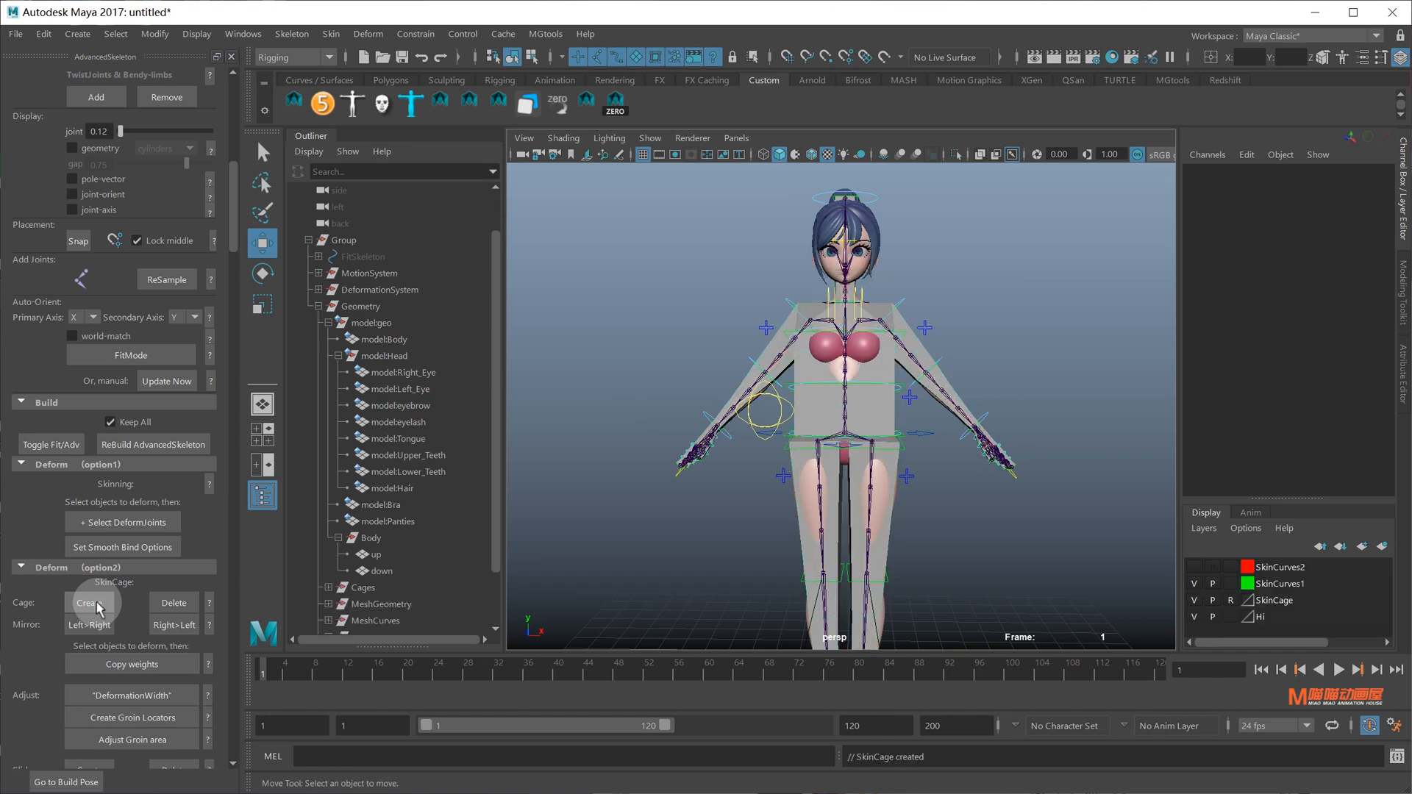
Move the Shoulder_L_middleProfile curve to reshape the cage at the left shoulder
{"action": "right_click_drag", "start_coordinate": [903, 323], "coordinate": [885, 375], "text": "alt"}
{"action": "left_click_drag", "start_coordinate": [951, 358], "coordinate": [845, 383], "text": "alt"}
{"action": "right_click_drag", "start_coordinate": [845, 383], "coordinate": [963, 368], "text": "alt"}
{"action": "left_click_drag", "start_coordinate": [964, 367], "coordinate": [948, 369], "text": "alt"}
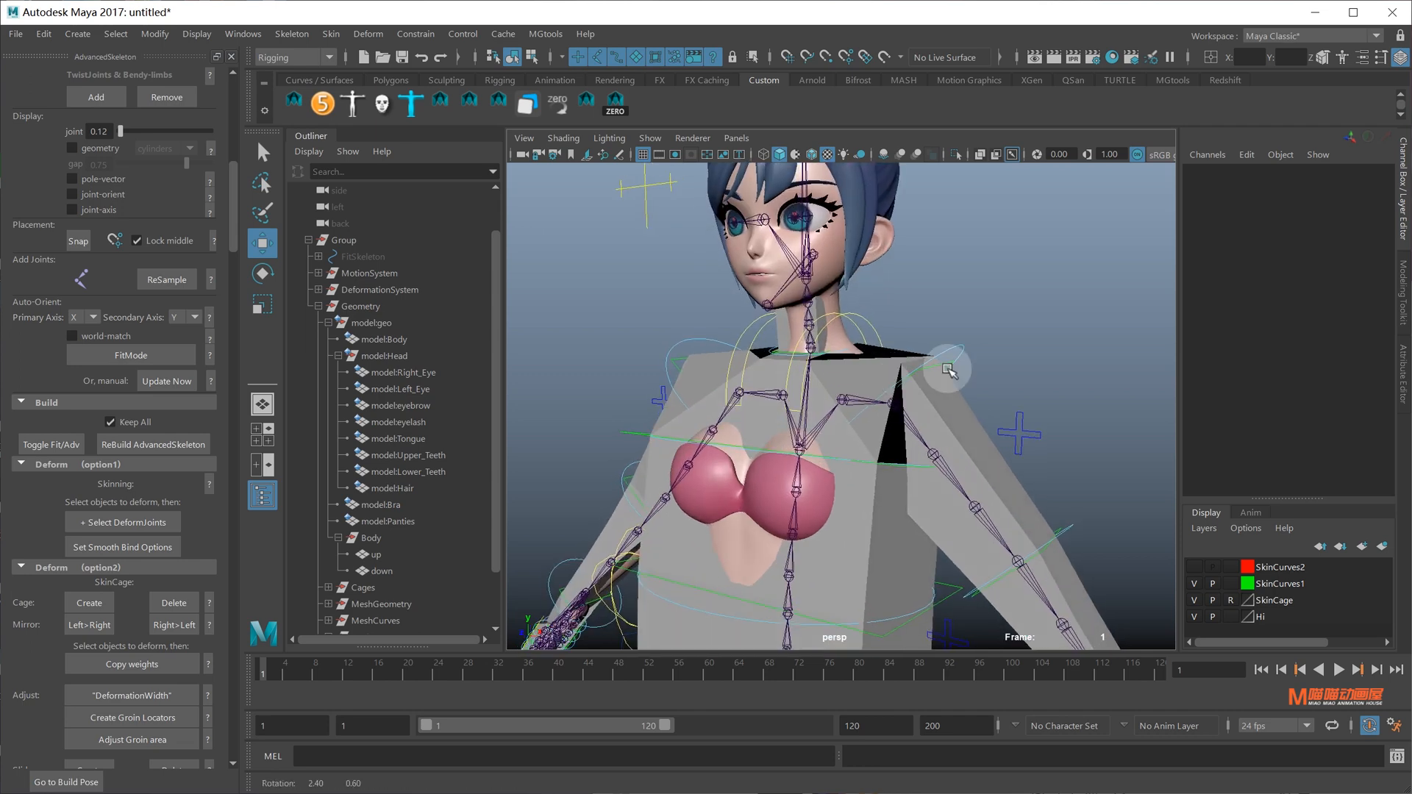
{"action": "left_click", "coordinate": [948, 367]}
{"action": "left_click_drag", "start_coordinate": [896, 417], "coordinate": [1002, 343]}
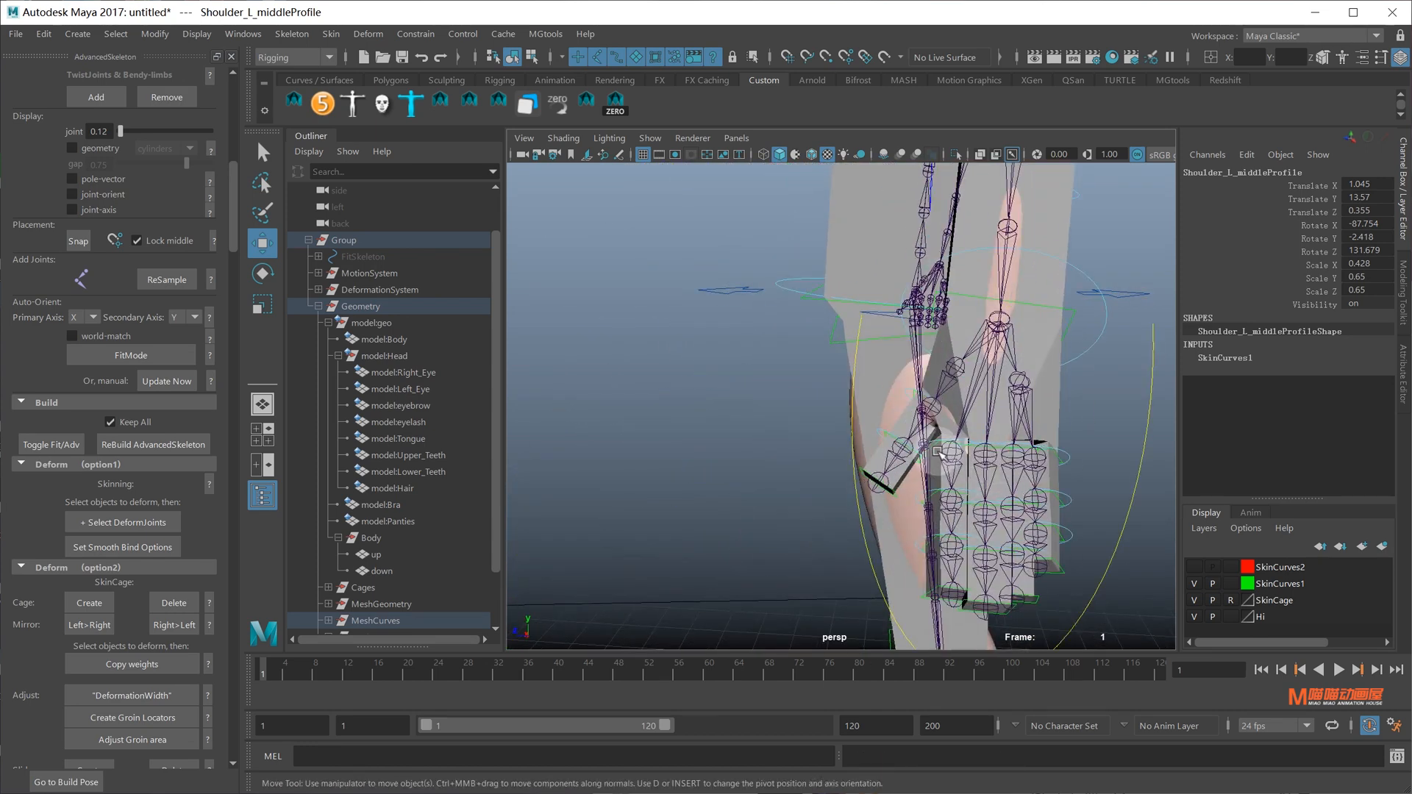
{"action": "left_click_drag", "start_coordinate": [951, 452], "coordinate": [778, 476]}
{"action": "key", "text": "ctrl+z"}
In front view, create the groin locators and adjust the cage's groin area from them
{"action": "right_click_drag", "start_coordinate": [778, 477], "coordinate": [730, 492], "text": "alt"}
{"action": "middle_click_drag", "start_coordinate": [829, 500], "coordinate": [908, 535], "text": "alt"}
{"action": "left_click_drag", "start_coordinate": [846, 445], "coordinate": [849, 485], "text": "alt"}
{"action": "key", "text": "space"}
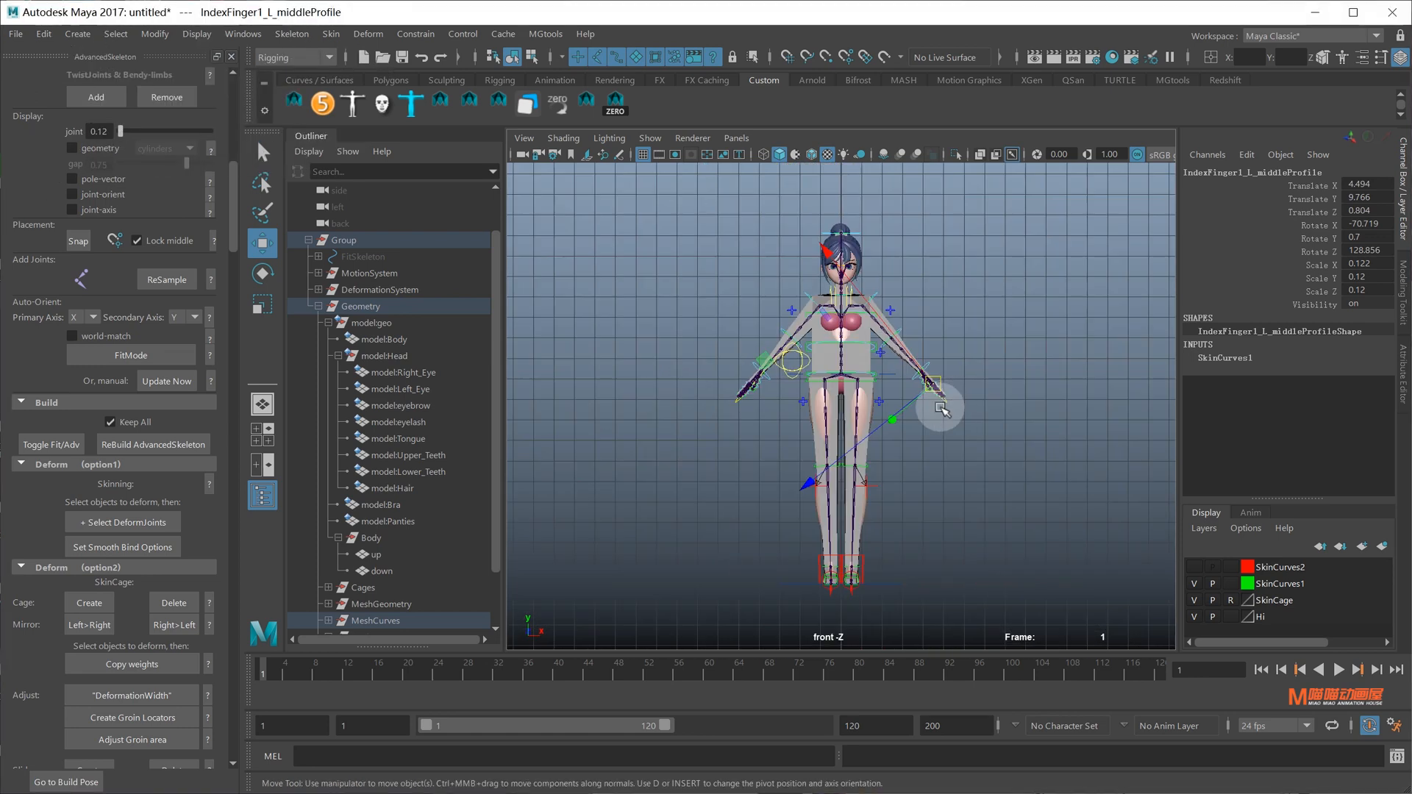
{"action": "right_click_drag", "start_coordinate": [762, 373], "coordinate": [951, 339], "text": "alt"}
{"action": "middle_click_drag", "start_coordinate": [915, 318], "coordinate": [950, 424], "text": "alt"}
{"action": "right_click_drag", "start_coordinate": [951, 424], "coordinate": [987, 472], "text": "alt"}
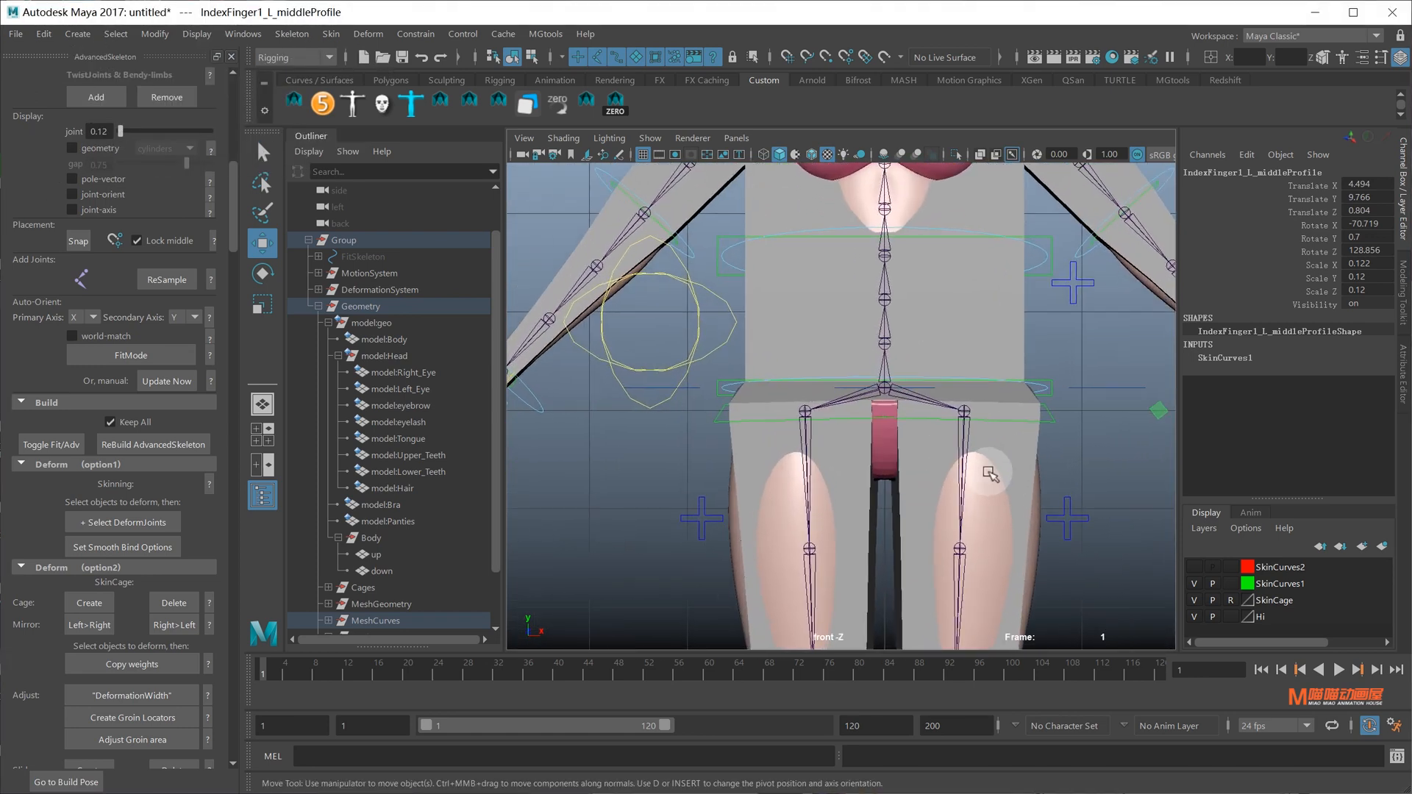
{"action": "left_click", "coordinate": [145, 717]}
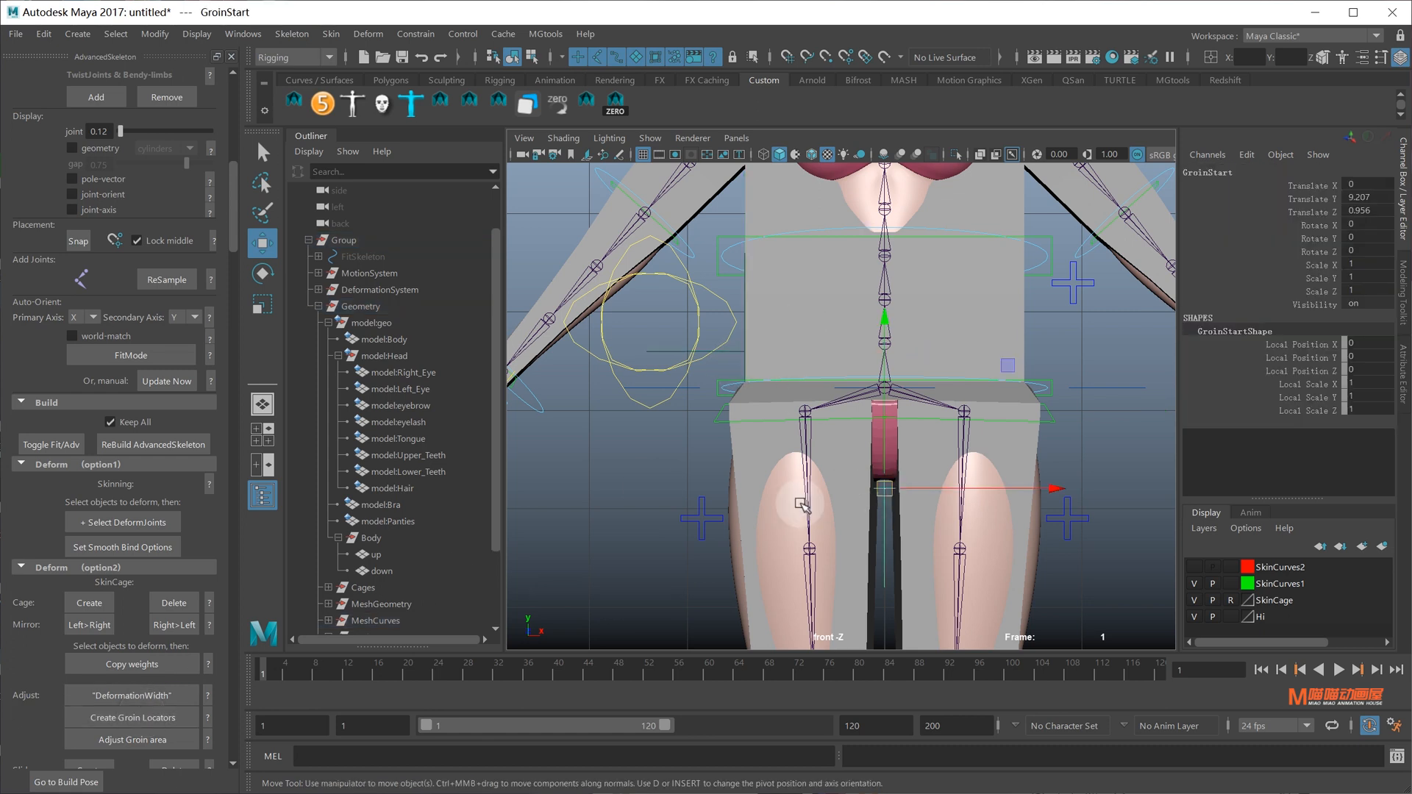
{"action": "left_click", "coordinate": [143, 738]}
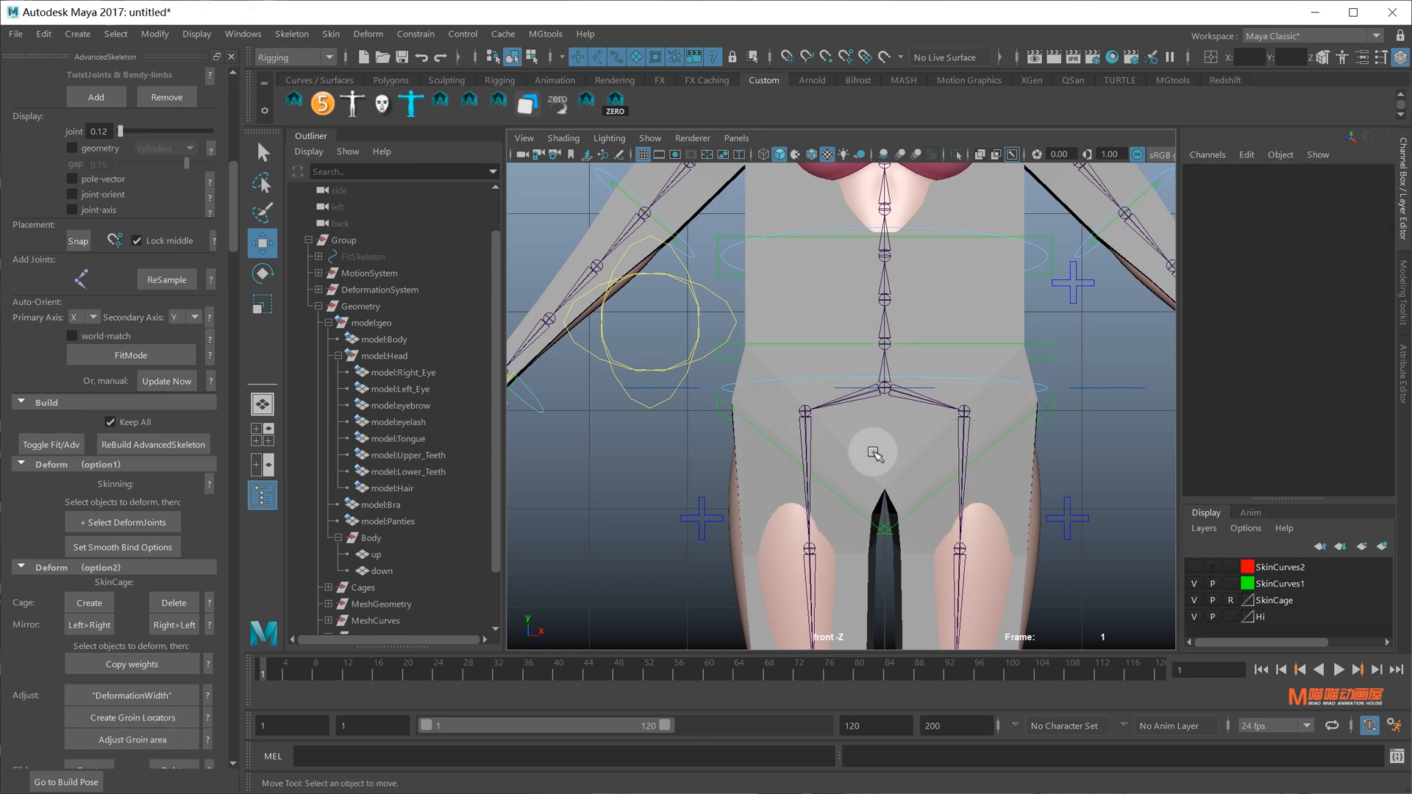
Back in perspective, select the left hip profile curve from behind and open the Show menu
{"action": "key", "text": "space"}
{"action": "left_click_drag", "start_coordinate": [872, 452], "coordinate": [858, 379]}
{"action": "left_click_drag", "start_coordinate": [902, 423], "coordinate": [1048, 402], "text": "alt"}
{"action": "left_click", "coordinate": [783, 409]}
{"action": "left_click", "coordinate": [661, 137]}
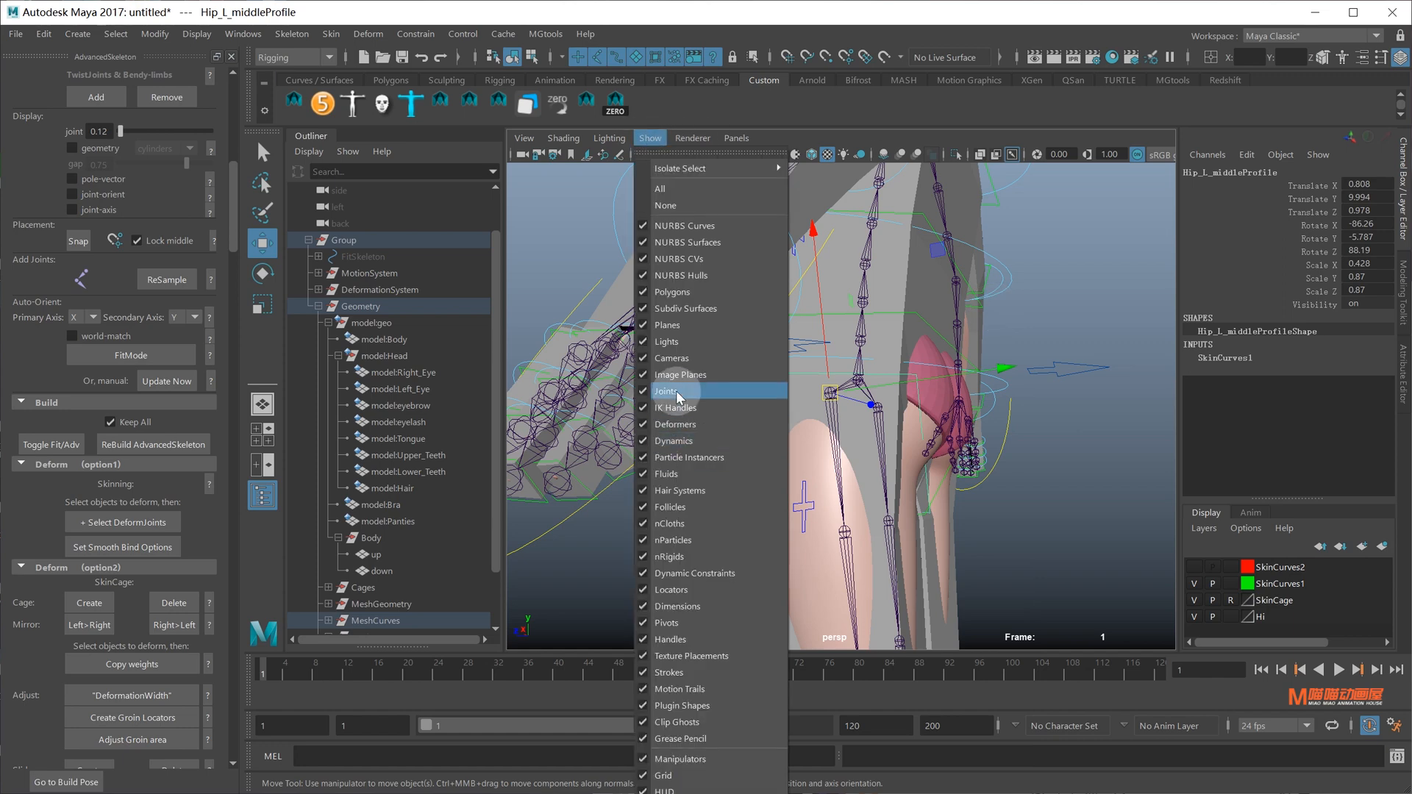
Hide the joints and move two control vertices of the left hip profile curve
{"action": "left_click", "coordinate": [678, 396]}
{"action": "middle_click_drag", "start_coordinate": [986, 469], "coordinate": [947, 412], "text": "alt"}
{"action": "right_click", "coordinate": [1066, 377]}
{"action": "left_click", "coordinate": [1068, 377]}
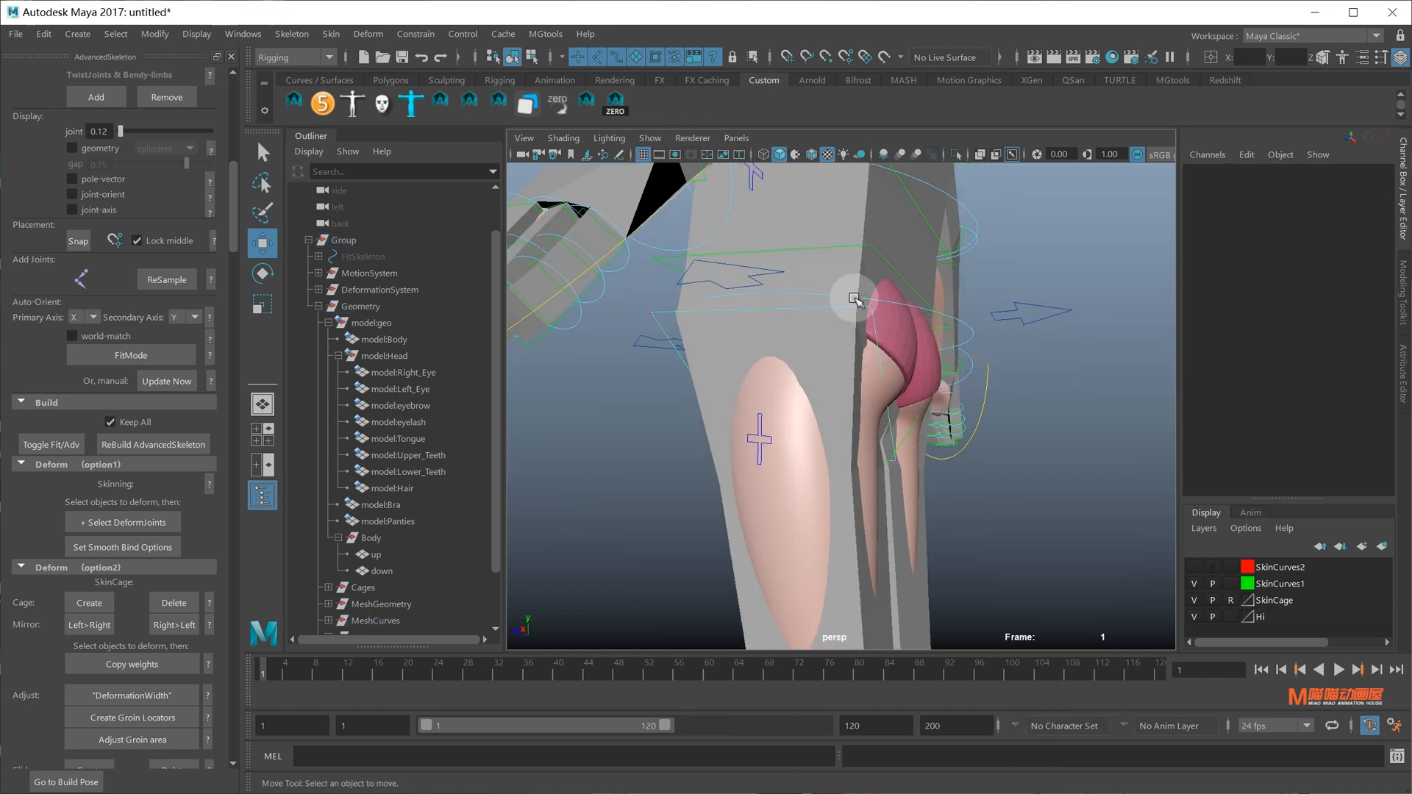
{"action": "left_click_drag", "start_coordinate": [921, 512], "coordinate": [922, 513]}
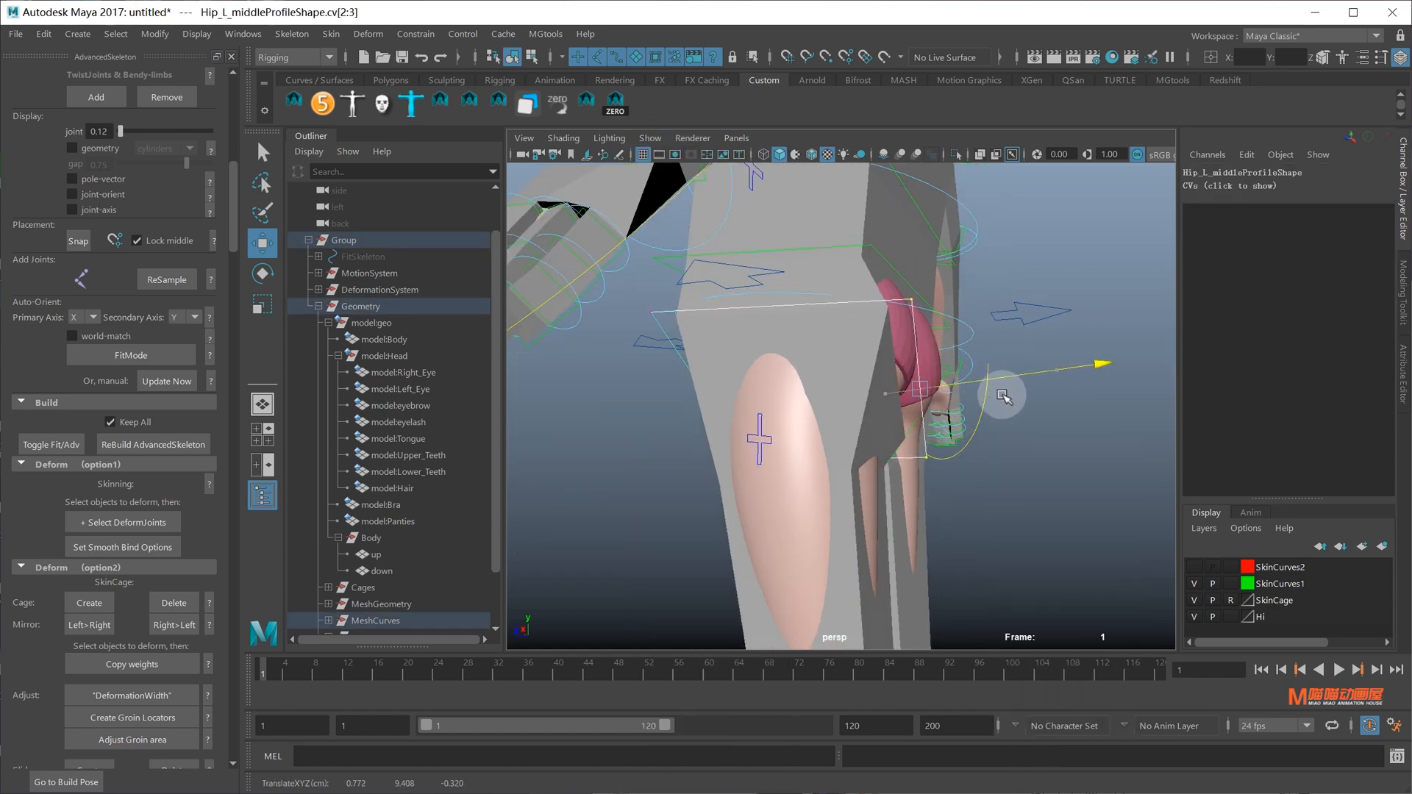
{"action": "left_click_drag", "start_coordinate": [1002, 396], "coordinate": [971, 413], "text": "alt"}
{"action": "key", "text": "ctrl+z"}
{"action": "key", "text": "ctrl+z"}
{"action": "key", "text": "ctrl+z"}
{"action": "key", "text": "ctrl+z"}
{"action": "key", "text": "ctrl+z"}
{"action": "key", "text": "ctrl+z"}
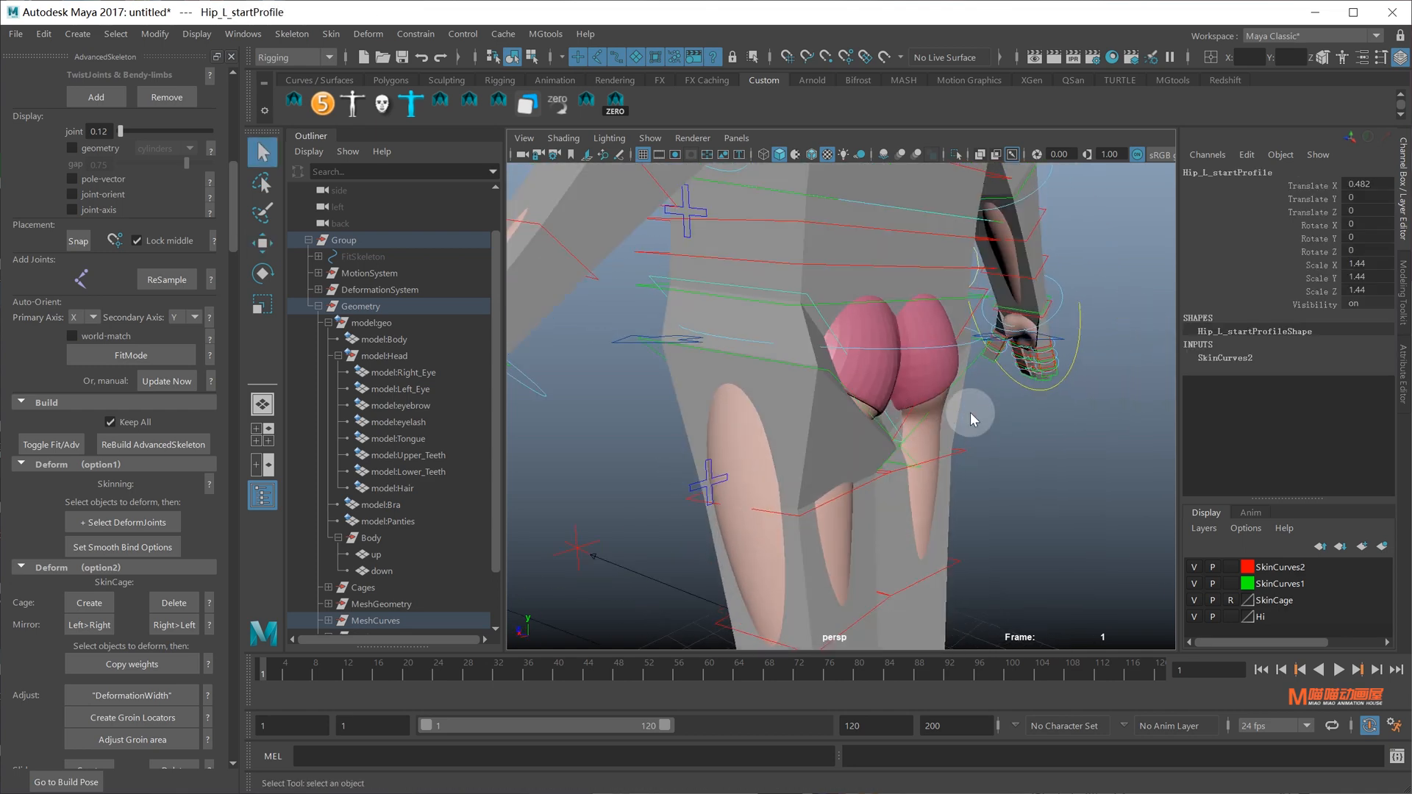
{"action": "left_click", "coordinate": [787, 303]}
{"action": "left_click_drag", "start_coordinate": [786, 283], "coordinate": [955, 461], "text": "alt"}
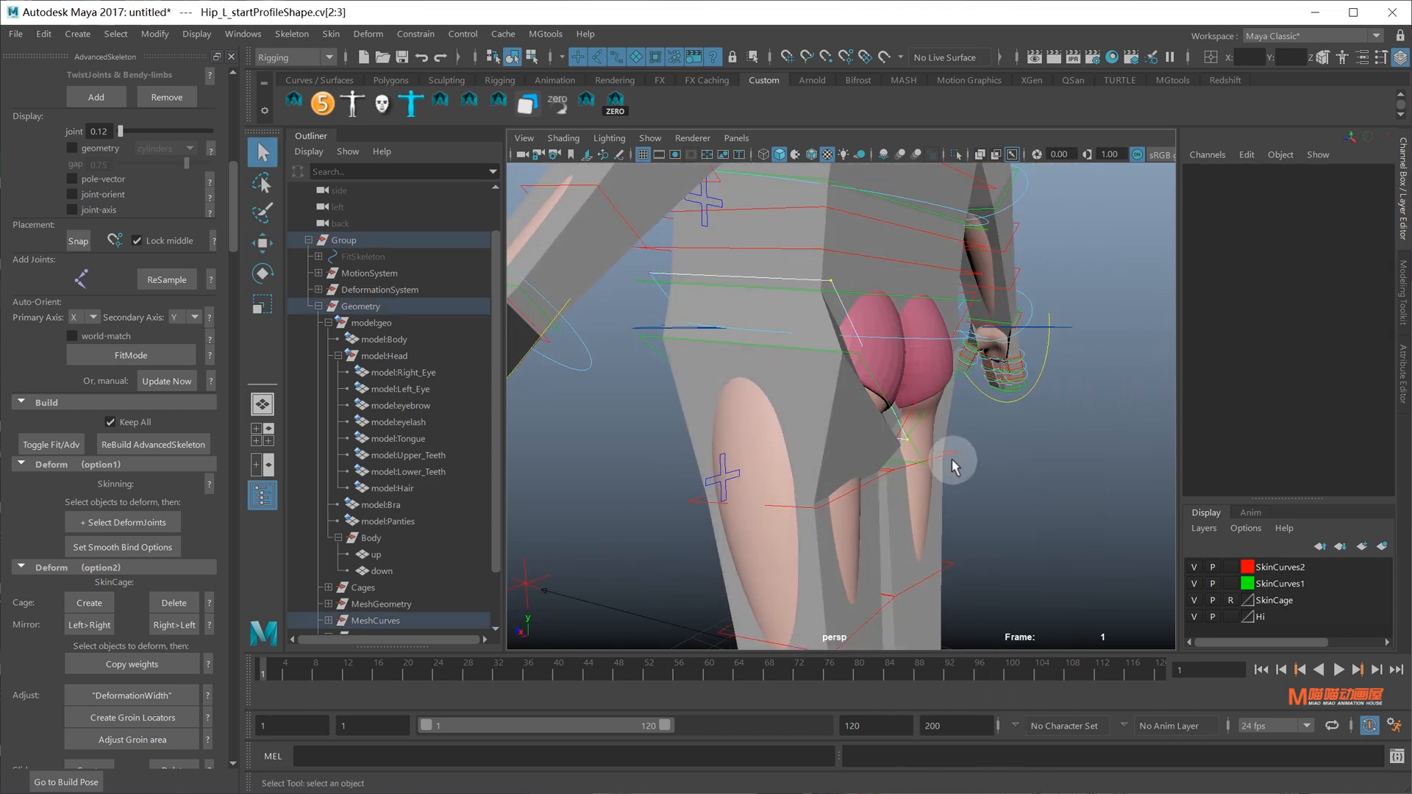
{"action": "key", "text": "w"}
{"action": "left_click_drag", "start_coordinate": [992, 378], "coordinate": [1011, 329], "text": "alt"}
{"action": "left_click", "coordinate": [1008, 299]}
Scale the Root_M_middleProfile curve around the hip and move two of its control vertices
{"action": "left_click", "coordinate": [967, 312]}
{"action": "left_click_drag", "start_coordinate": [882, 321], "coordinate": [789, 282], "text": "alt"}
{"action": "key", "text": "r"}
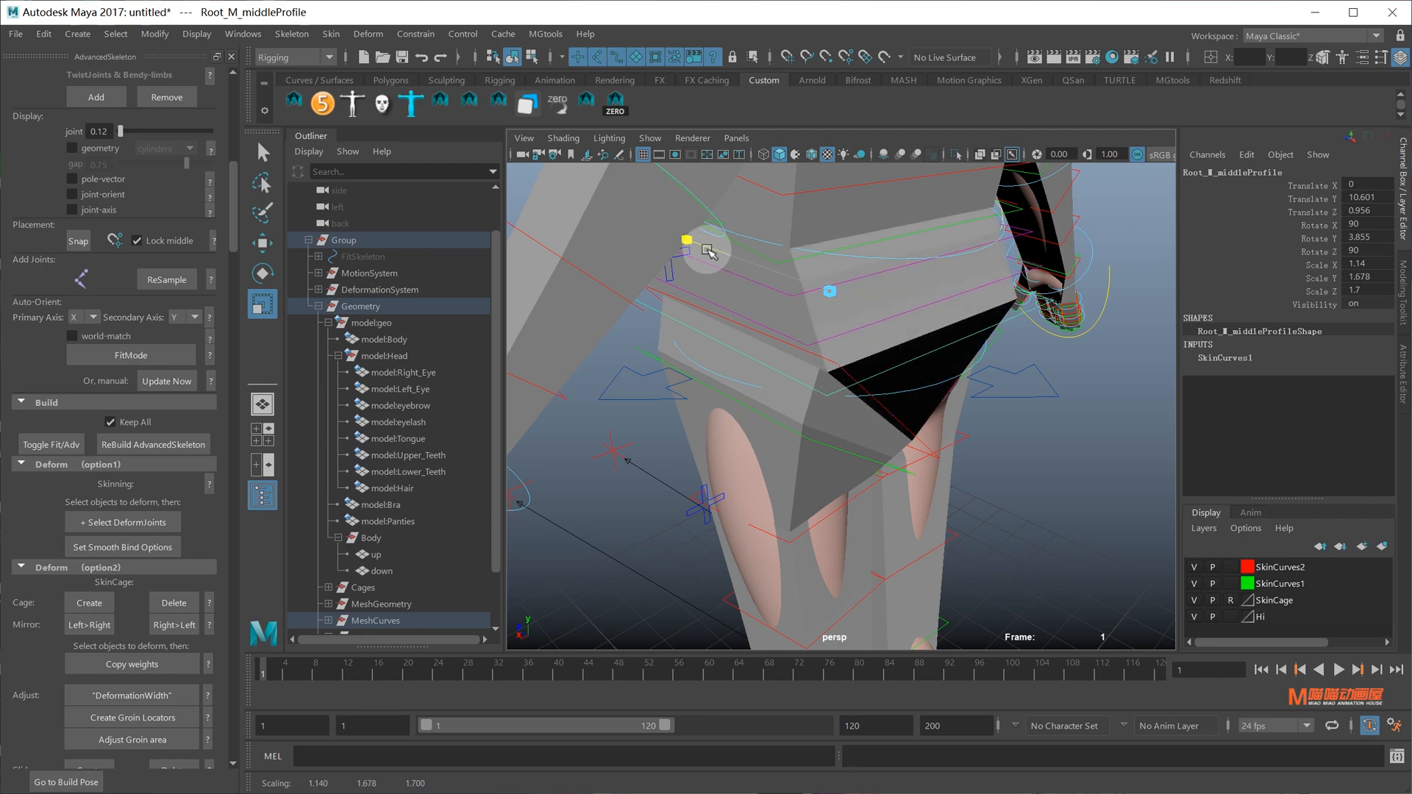
{"action": "left_click_drag", "start_coordinate": [708, 251], "coordinate": [1040, 319], "text": "alt"}
{"action": "key", "text": "q"}
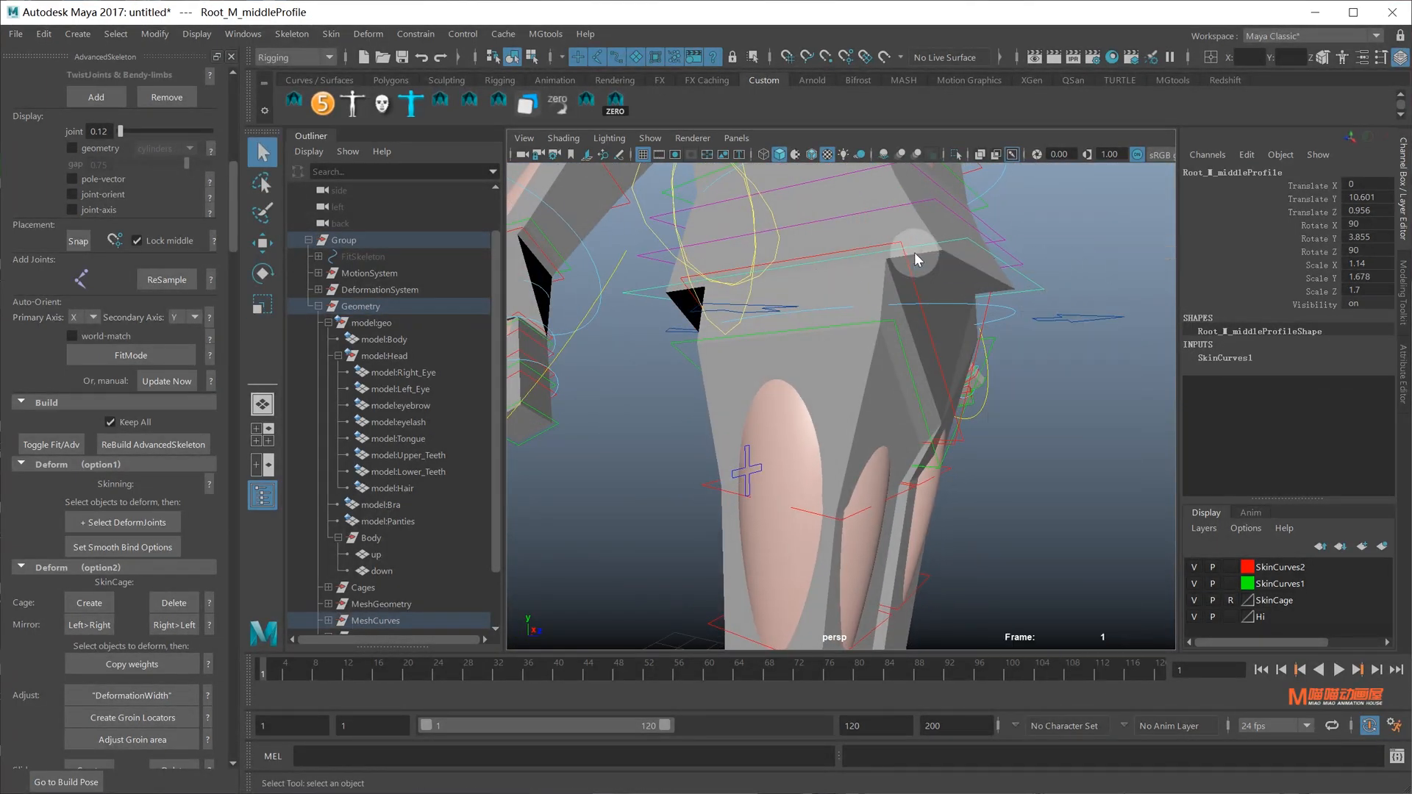
{"action": "right_click_drag", "start_coordinate": [916, 256], "coordinate": [875, 255]}
{"action": "left_click_drag", "start_coordinate": [875, 256], "coordinate": [908, 254], "text": "alt"}
{"action": "left_click_drag", "start_coordinate": [928, 221], "coordinate": [1091, 326]}
{"action": "key", "text": "w"}
{"action": "left_click_drag", "start_coordinate": [972, 277], "coordinate": [926, 375], "text": "alt"}
Scale the Spine1_M_middleProfile curve to 0.9 in Z
{"action": "left_click", "coordinate": [890, 331]}
{"action": "key", "text": "r"}
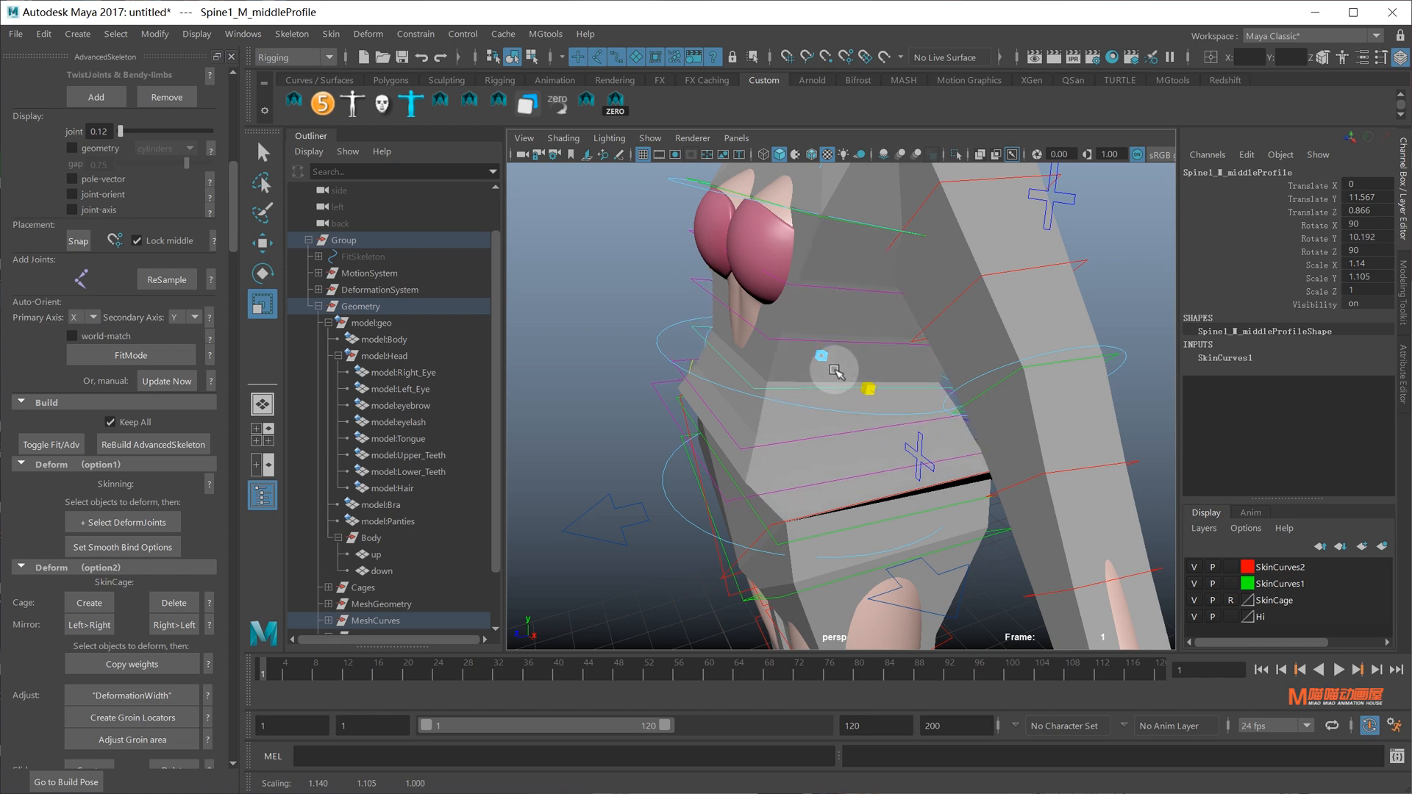
{"action": "left_click_drag", "start_coordinate": [822, 360], "coordinate": [828, 362]}
{"action": "left_click_drag", "start_coordinate": [780, 360], "coordinate": [967, 457], "text": "alt"}
Select Root_M_twistProfile2 and move two of its control vertices
{"action": "left_click", "coordinate": [1029, 391]}
{"action": "left_click", "coordinate": [970, 462]}
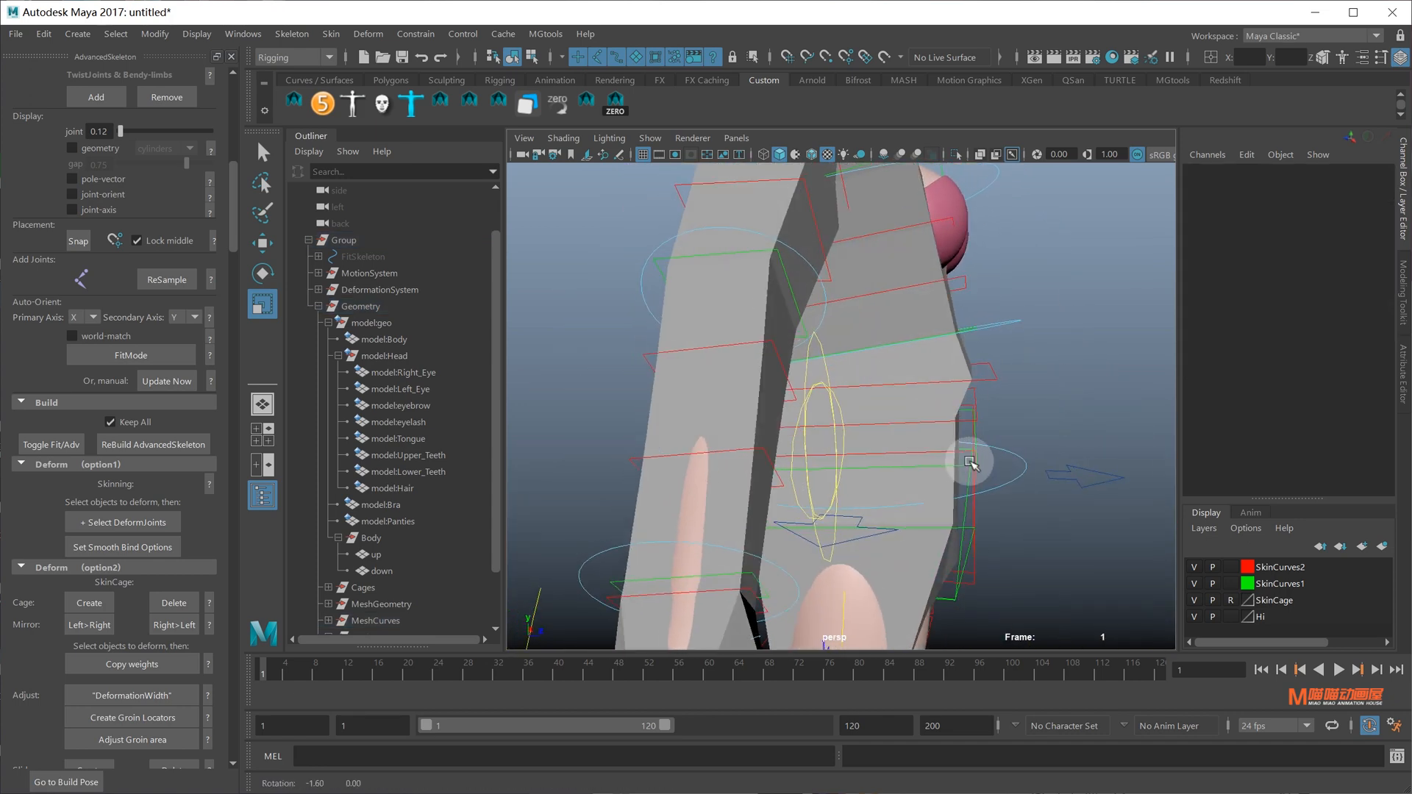
{"action": "left_click", "coordinate": [990, 384]}
{"action": "left_click_drag", "start_coordinate": [1031, 360], "coordinate": [1034, 328], "text": "alt"}
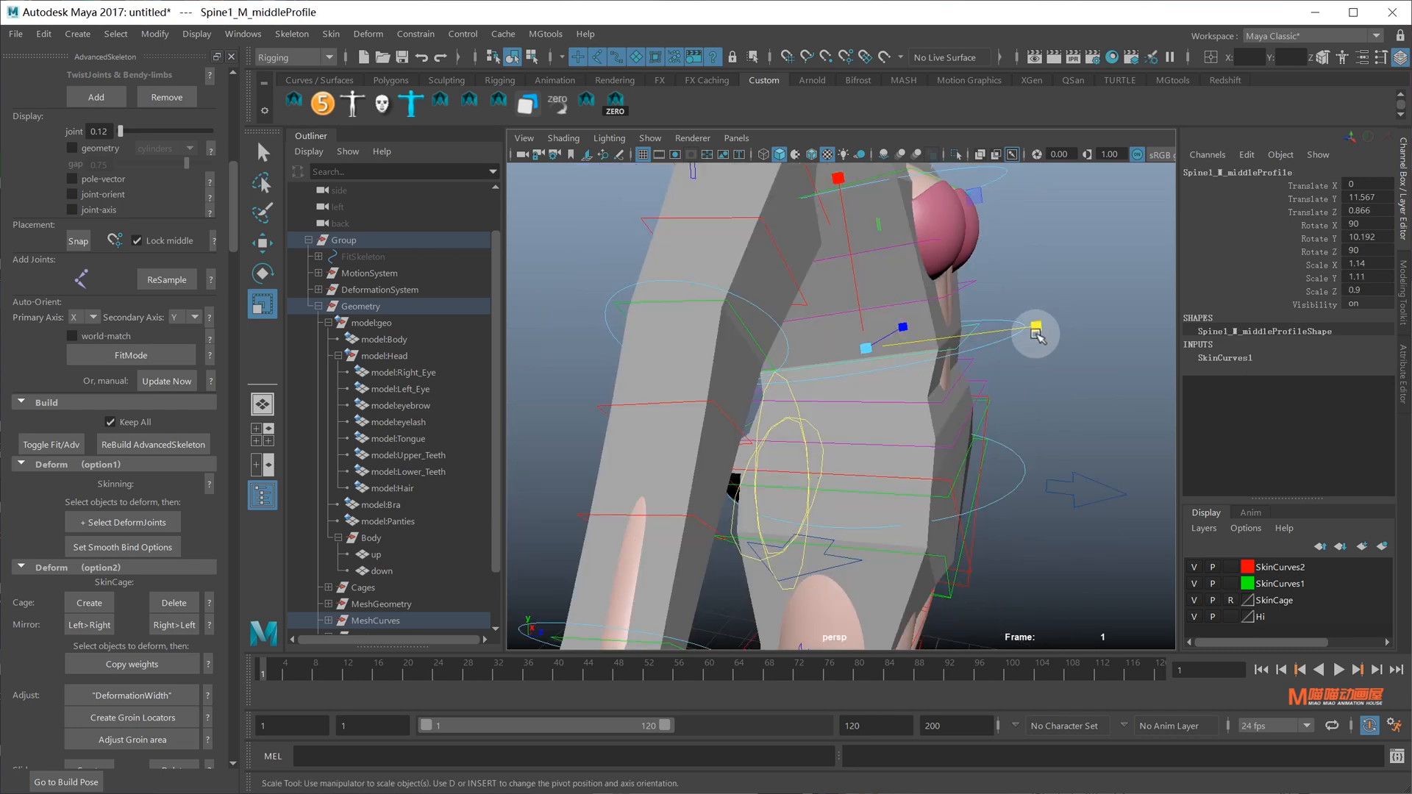
{"action": "left_click", "coordinate": [945, 402]}
{"action": "left_click_drag", "start_coordinate": [946, 402], "coordinate": [1078, 364], "text": "alt"}
{"action": "left_click", "coordinate": [860, 359]}
{"action": "left_click_drag", "start_coordinate": [963, 369], "coordinate": [845, 376], "text": "alt"}
{"action": "right_click_drag", "start_coordinate": [1036, 365], "coordinate": [959, 368]}
{"action": "left_click_drag", "start_coordinate": [939, 344], "coordinate": [1025, 437]}
{"action": "left_click_drag", "start_coordinate": [1037, 422], "coordinate": [1002, 397], "text": "alt"}
{"action": "key", "text": "q"}
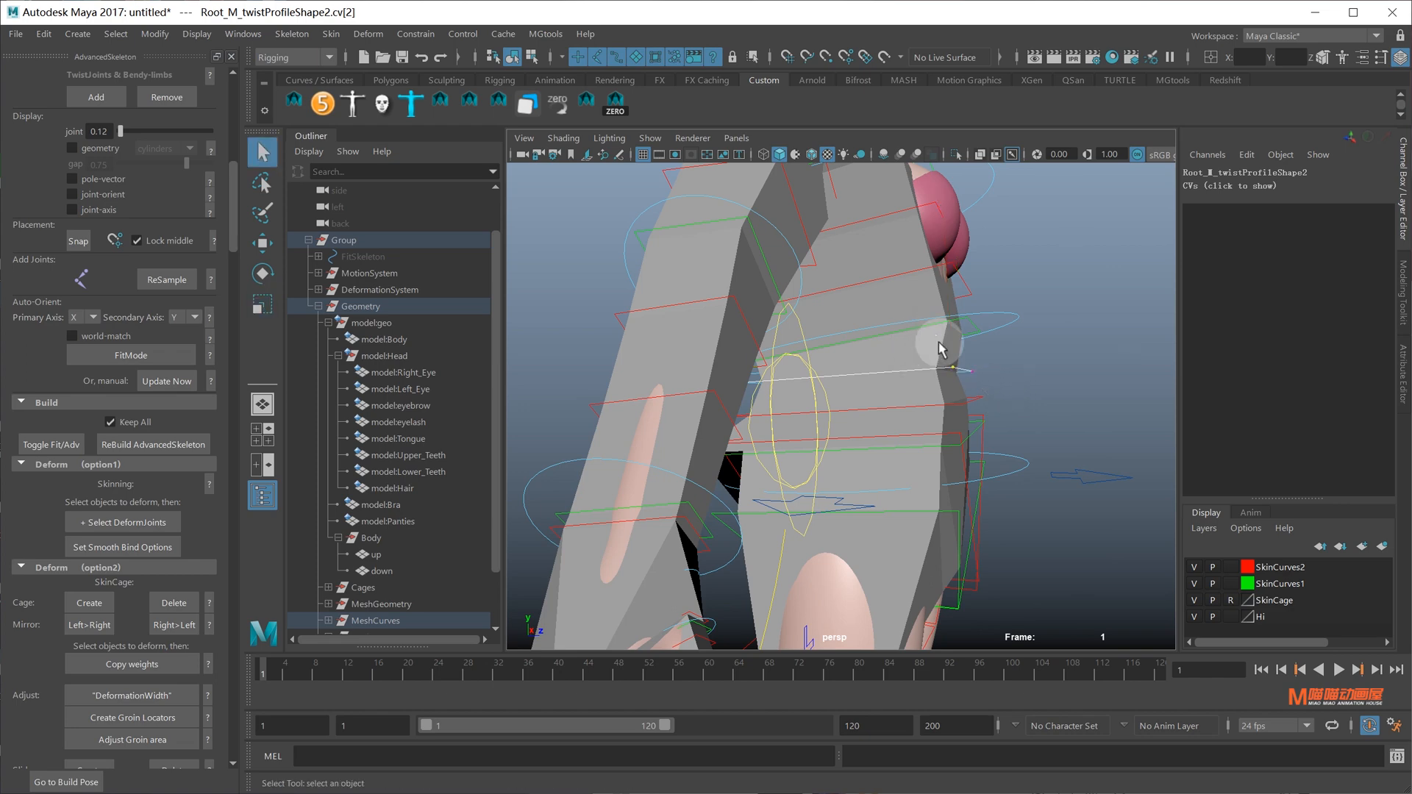
{"action": "key", "text": "w"}
Move the other pair of Root_M_twistProfile2 control vertices
{"action": "left_click_drag", "start_coordinate": [853, 410], "coordinate": [1003, 428], "text": "alt"}
{"action": "key", "text": "q"}
{"action": "key", "text": "w"}
{"action": "left_click_drag", "start_coordinate": [985, 413], "coordinate": [696, 441], "text": "alt"}
Select two control vertices of Root_M_middleProfile to adjust around the groin
{"action": "left_click", "coordinate": [775, 466]}
{"action": "right_click_drag", "start_coordinate": [696, 439], "coordinate": [657, 392]}
{"action": "left_click_drag", "start_coordinate": [657, 392], "coordinate": [935, 421]}
{"action": "key", "text": "q"}
{"action": "left_click_drag", "start_coordinate": [853, 417], "coordinate": [780, 402], "text": "alt"}
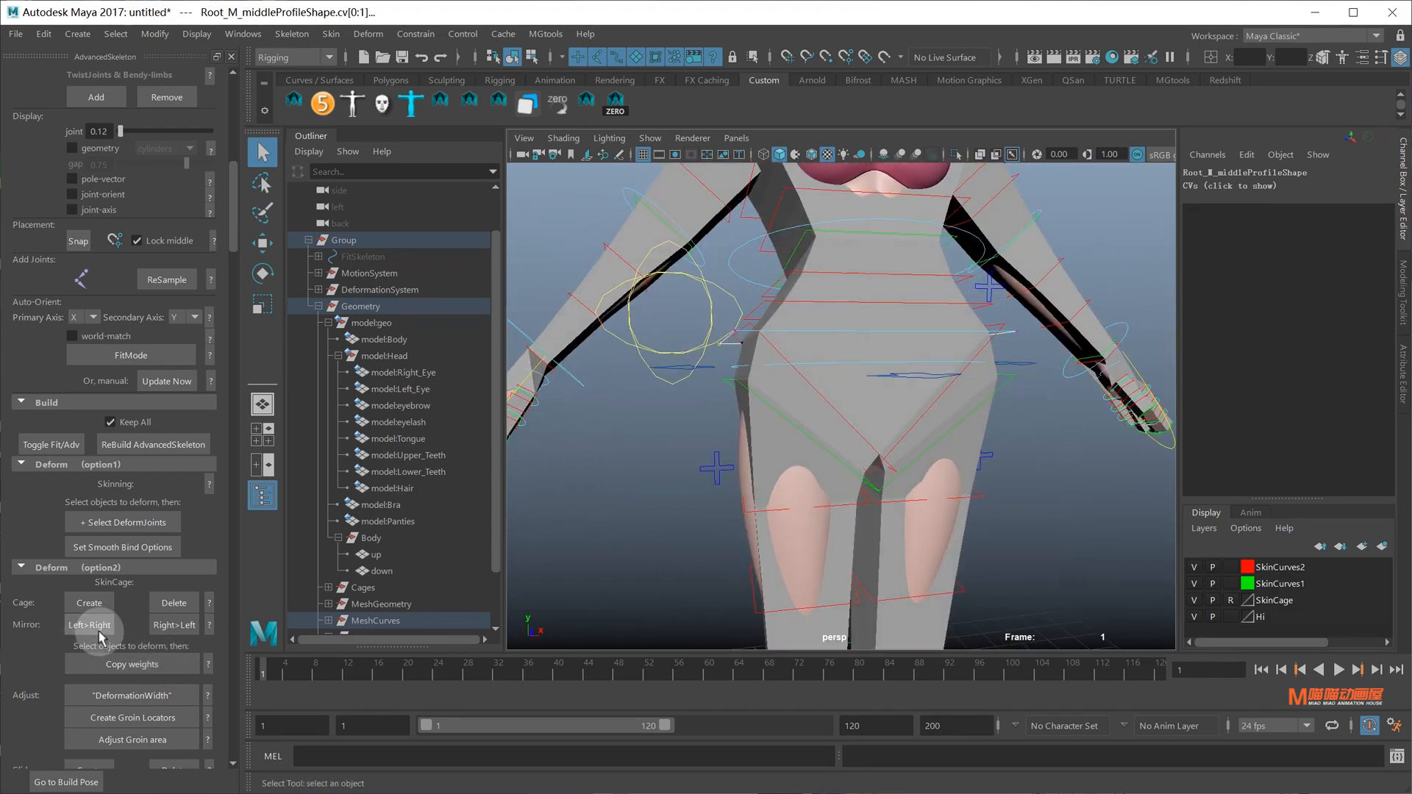
Select two CVs of the Hip_R_startProfile curve with the Move tool active
{"action": "left_click_drag", "start_coordinate": [586, 496], "coordinate": [912, 435], "text": "alt"}
{"action": "left_click", "coordinate": [880, 469]}
{"action": "key", "text": "w"}
{"action": "right_click_drag", "start_coordinate": [911, 435], "coordinate": [876, 410]}
{"action": "left_click_drag", "start_coordinate": [877, 409], "coordinate": [977, 540]}
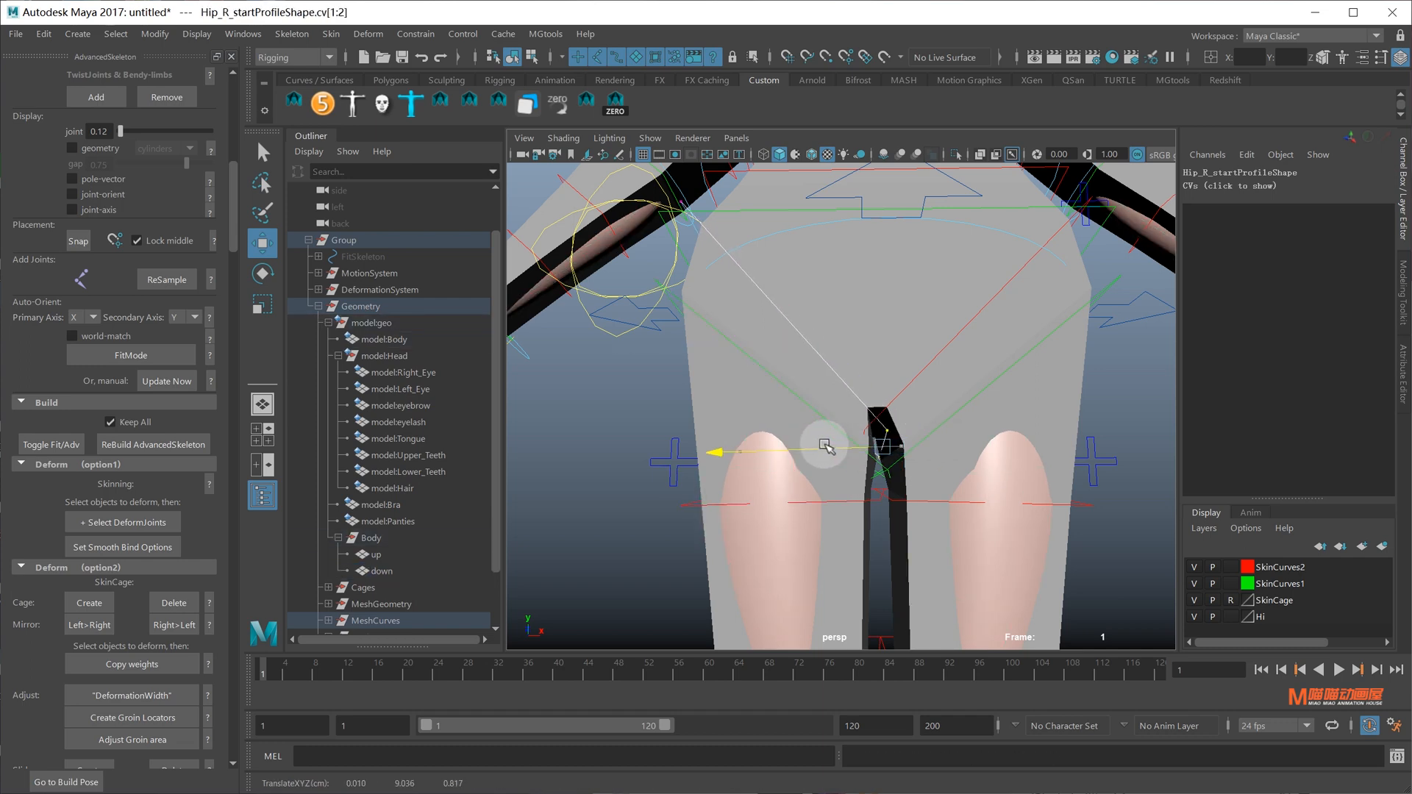
{"action": "scroll", "coordinate": [860, 450], "scroll_direction": "up", "scroll_amount": 5}
{"action": "left_click_drag", "start_coordinate": [825, 445], "coordinate": [955, 403]}
{"action": "scroll", "coordinate": [955, 402], "scroll_direction": "down", "scroll_amount": 3}
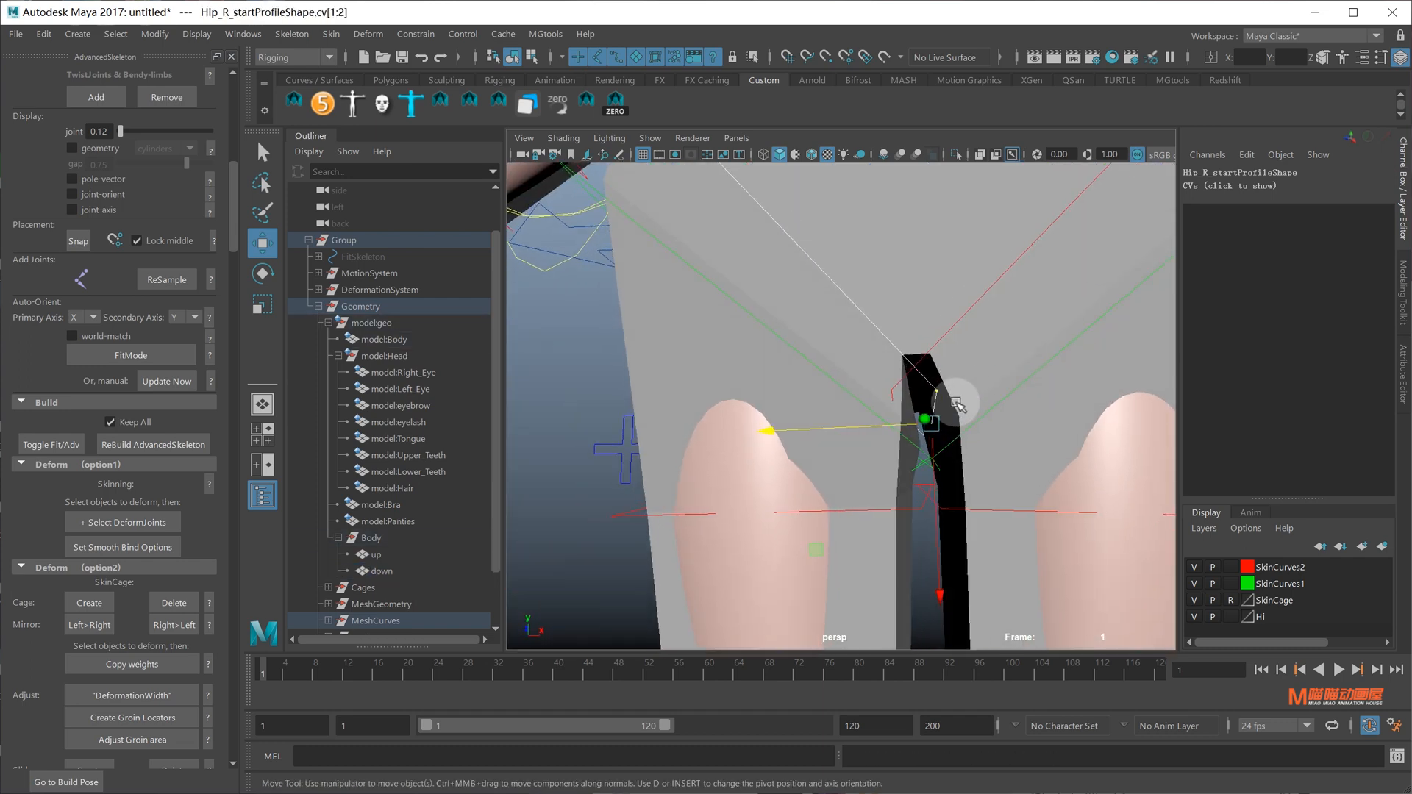
Move the lower-end CVs of the Hip_R_middleProfile curve to fit the hip
{"action": "left_click", "coordinate": [913, 450]}
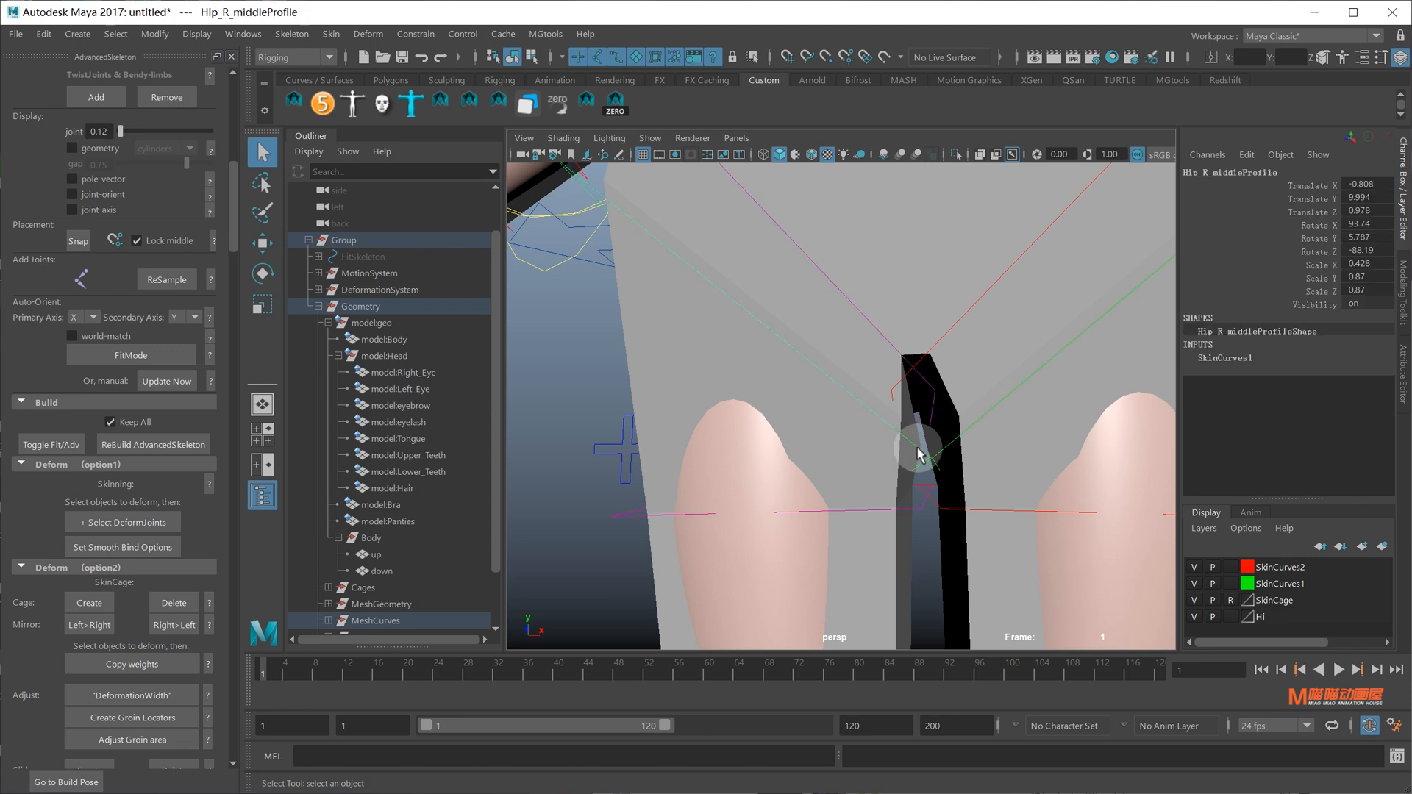
{"action": "scroll", "coordinate": [916, 450], "scroll_direction": "down", "scroll_amount": 4}
{"action": "right_click_drag", "start_coordinate": [1126, 476], "coordinate": [1042, 468]}
{"action": "left_click_drag", "start_coordinate": [885, 412], "coordinate": [929, 492]}
{"action": "scroll", "coordinate": [941, 492], "scroll_direction": "up", "scroll_amount": 3}
{"action": "left_click_drag", "start_coordinate": [927, 501], "coordinate": [1024, 441]}
From behind the hips, select a CV on the Hip_R_twistProfile1 curve
{"action": "left_click_drag", "start_coordinate": [873, 435], "coordinate": [808, 441], "text": "alt"}
{"action": "left_click", "coordinate": [901, 438]}
{"action": "scroll", "coordinate": [792, 435], "scroll_direction": "up", "scroll_amount": 4}
{"action": "right_click_drag", "start_coordinate": [813, 439], "coordinate": [714, 423]}
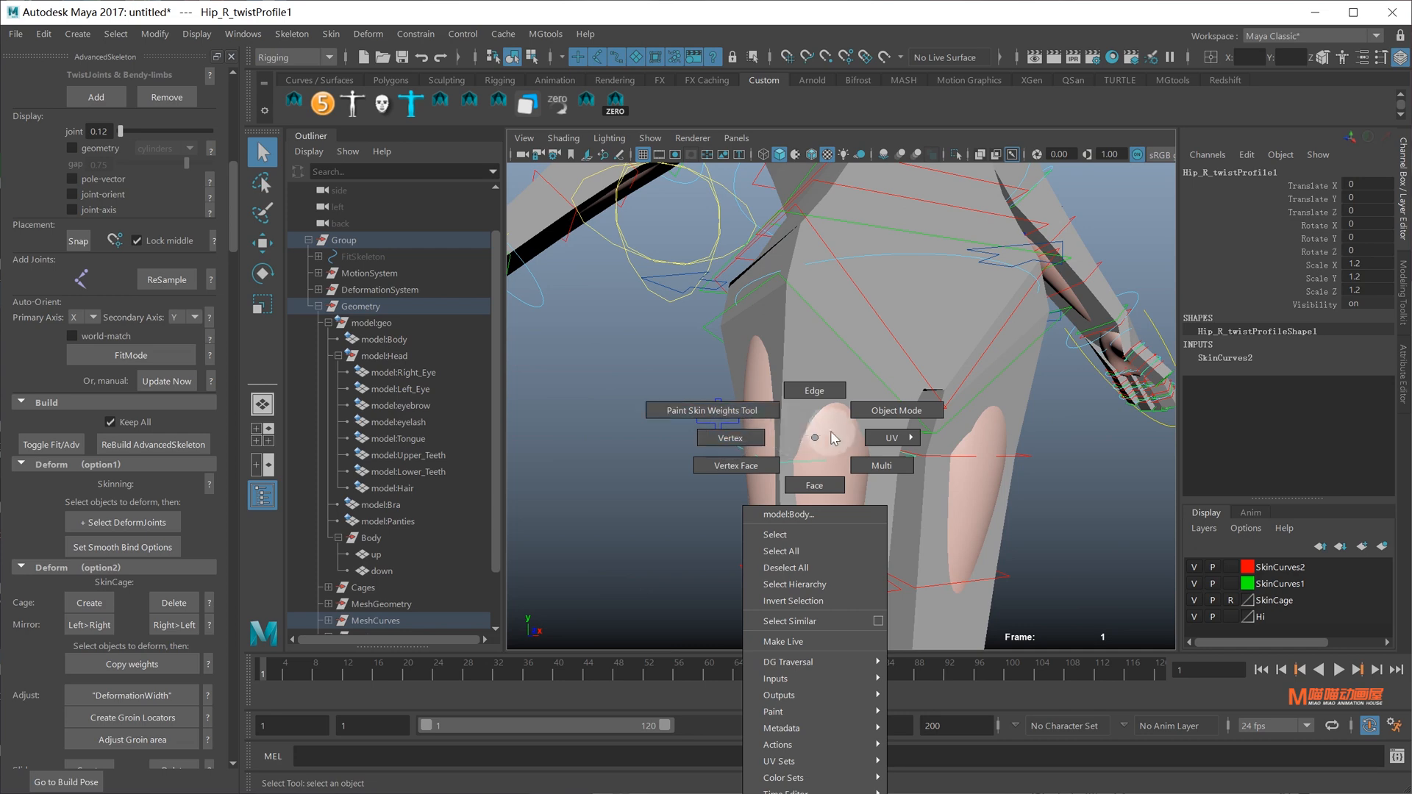
{"action": "right_click_drag", "start_coordinate": [1079, 439], "coordinate": [886, 419]}
{"action": "left_click_drag", "start_coordinate": [875, 420], "coordinate": [816, 422], "text": "alt"}
{"action": "left_click_drag", "start_coordinate": [712, 419], "coordinate": [816, 533]}
{"action": "left_click_drag", "start_coordinate": [721, 470], "coordinate": [837, 448], "text": "alt"}
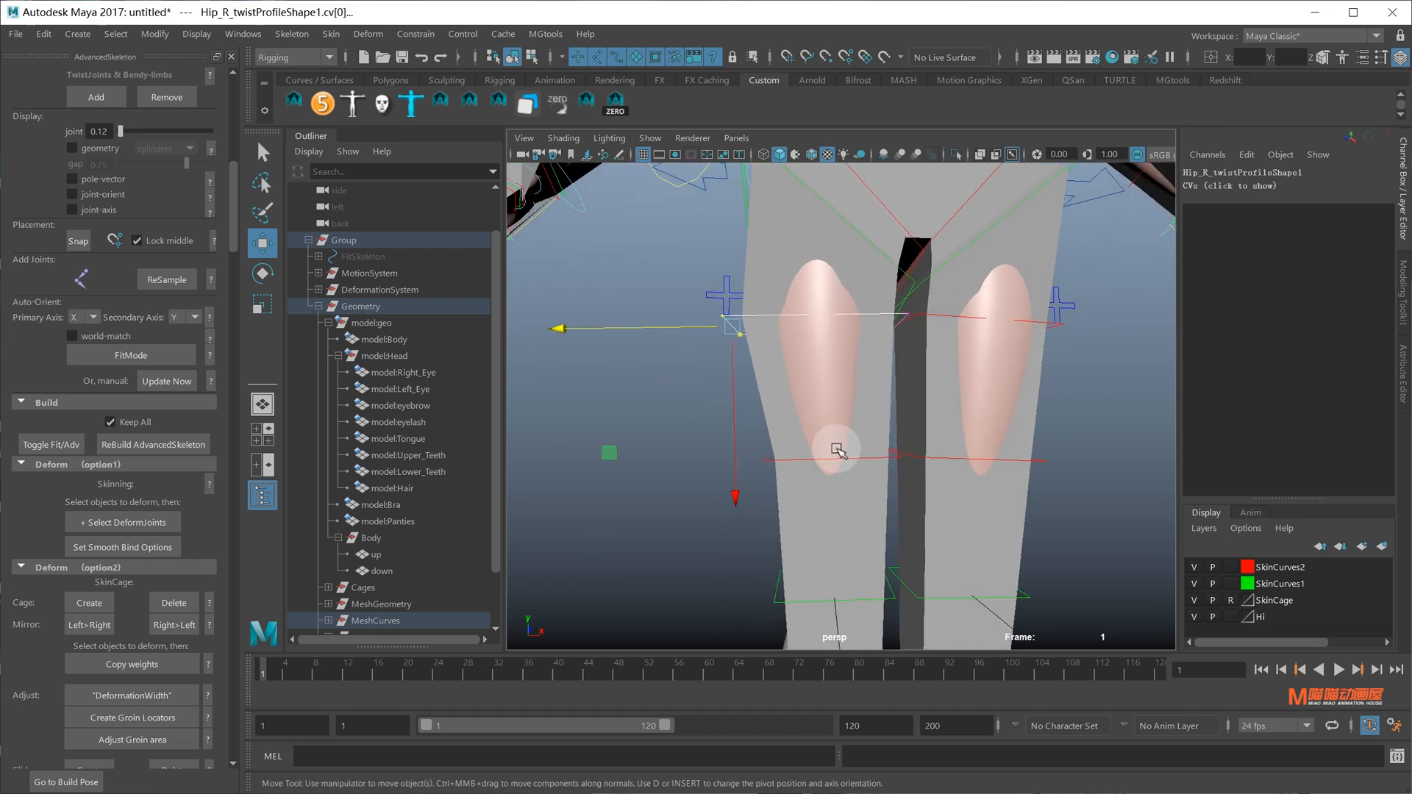
Select the left-side CVs of the second thigh profile curve
{"action": "left_click", "coordinate": [891, 458]}
{"action": "right_click_drag", "start_coordinate": [1125, 463], "coordinate": [1031, 446]}
{"action": "left_click_drag", "start_coordinate": [740, 431], "coordinate": [860, 521]}
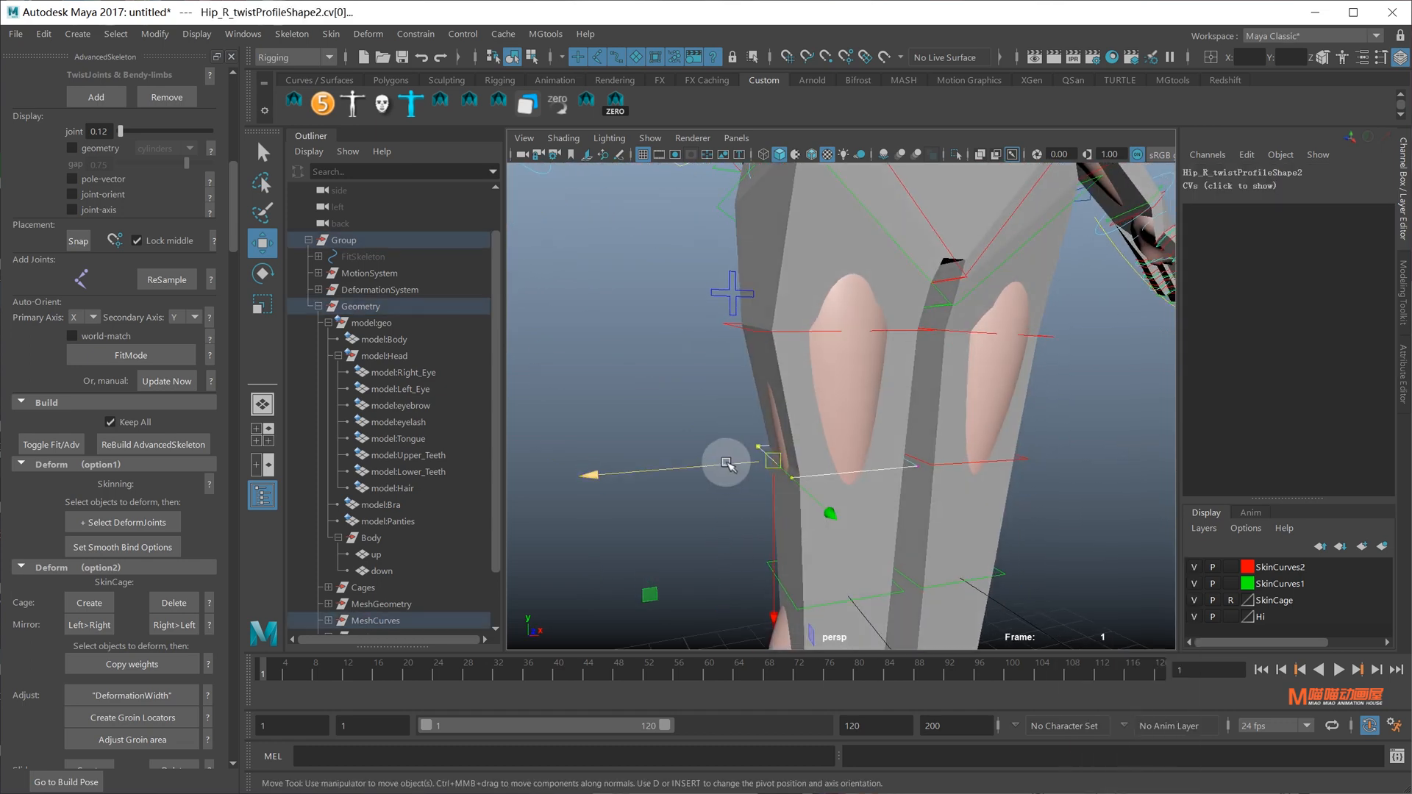
{"action": "scroll", "coordinate": [863, 422], "scroll_direction": "down", "scroll_amount": 5}
{"action": "middle_click_drag", "start_coordinate": [863, 422], "coordinate": [896, 378], "text": "alt"}
{"action": "scroll", "coordinate": [882, 412], "scroll_direction": "up", "scroll_amount": 4}
Shift the knee end profile's left CVs along X to hug the knee
{"action": "left_click", "coordinate": [873, 493]}
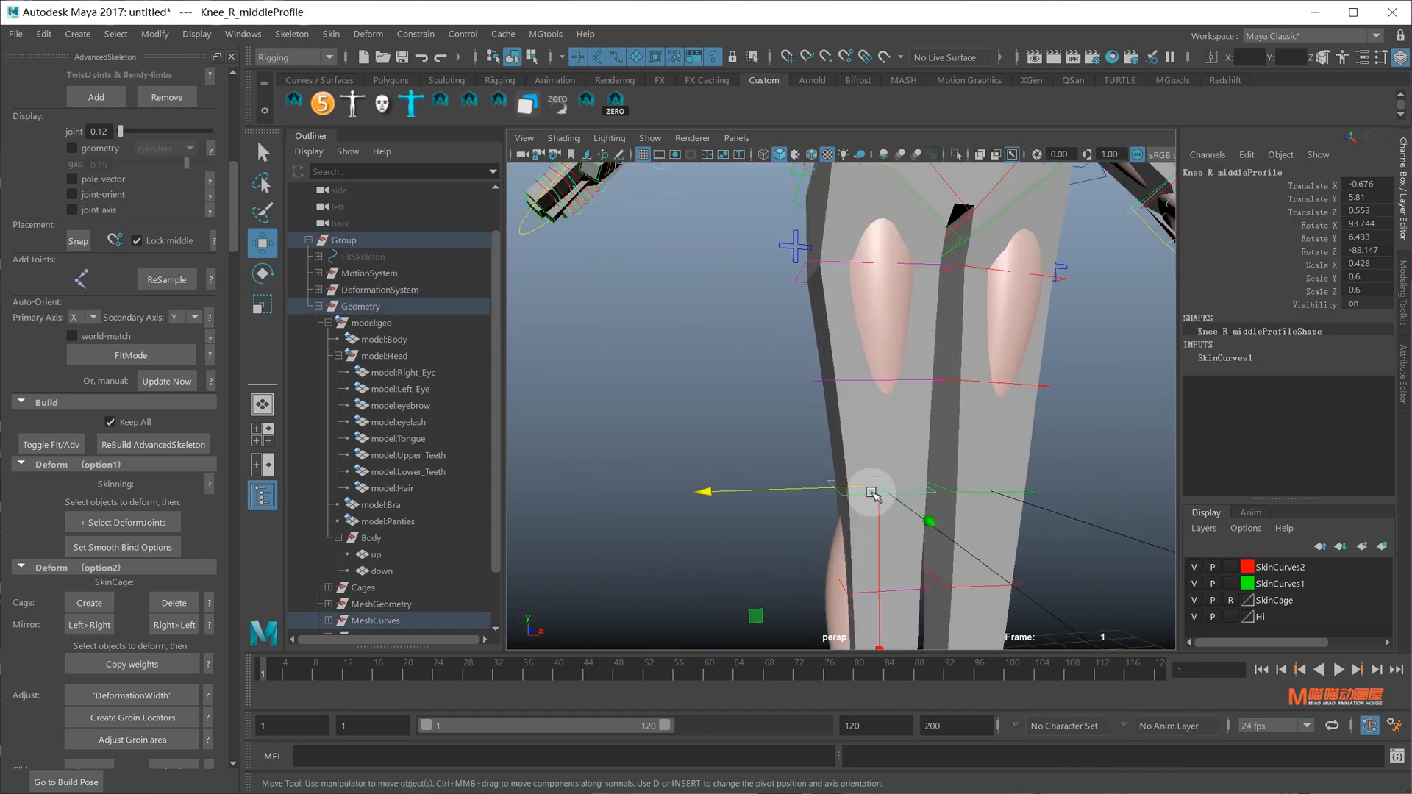
{"action": "middle_click_drag", "start_coordinate": [873, 494], "coordinate": [863, 447], "text": "alt"}
{"action": "left_click_drag", "start_coordinate": [1069, 425], "coordinate": [906, 442], "text": "alt"}
{"action": "right_click_drag", "start_coordinate": [1050, 458], "coordinate": [831, 441]}
{"action": "left_click_drag", "start_coordinate": [781, 409], "coordinate": [837, 485]}
{"action": "left_click_drag", "start_coordinate": [822, 465], "coordinate": [866, 497], "text": "alt"}
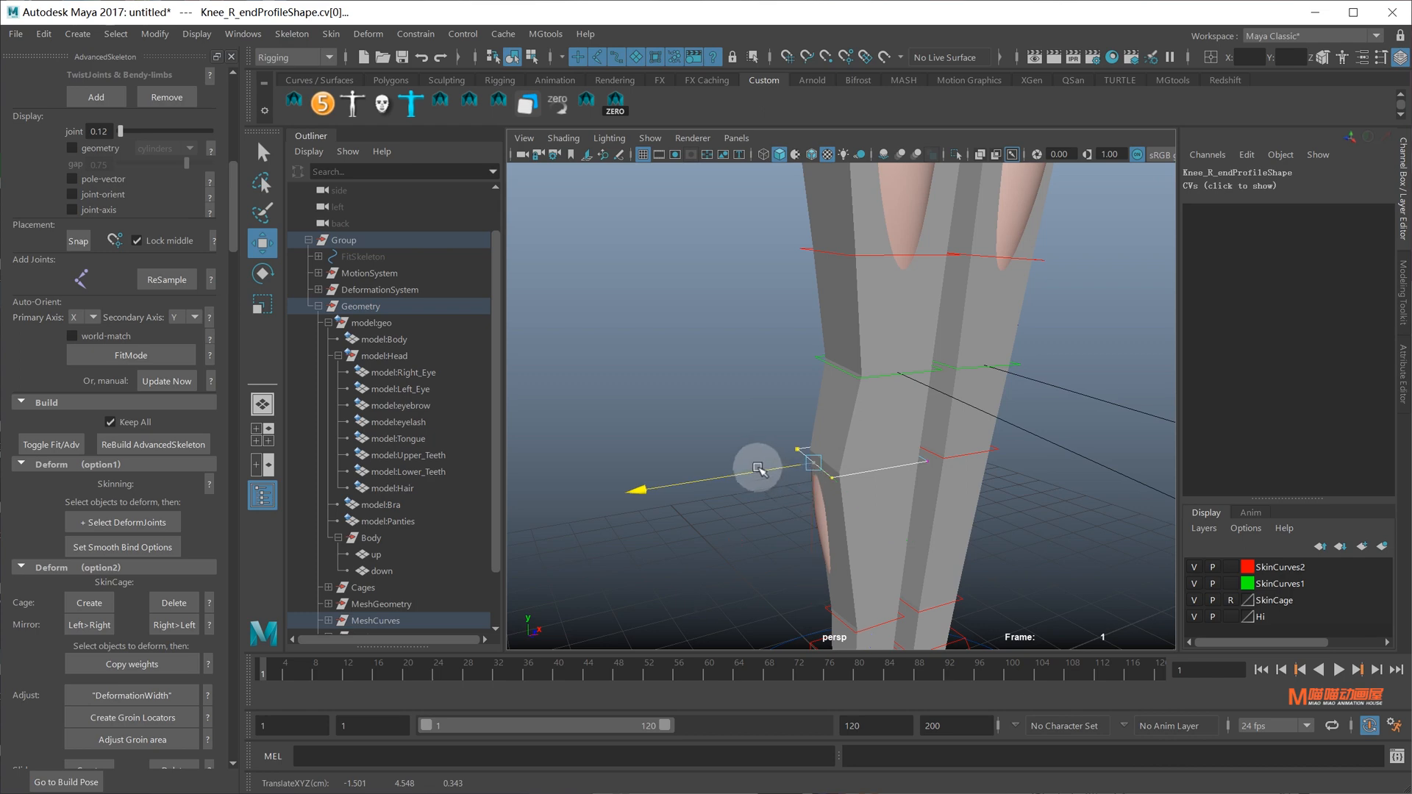
Select a CV on the Ankle_R_startProfile curve
{"action": "left_click_drag", "start_coordinate": [757, 468], "coordinate": [755, 468]}
{"action": "scroll", "coordinate": [831, 507], "scroll_direction": "down", "scroll_amount": 2}
{"action": "middle_click_drag", "start_coordinate": [841, 534], "coordinate": [845, 463], "text": "alt"}
{"action": "left_click_drag", "start_coordinate": [845, 464], "coordinate": [825, 447], "text": "alt"}
{"action": "left_click", "coordinate": [870, 513]}
{"action": "right_click_drag", "start_coordinate": [1023, 464], "coordinate": [805, 489]}
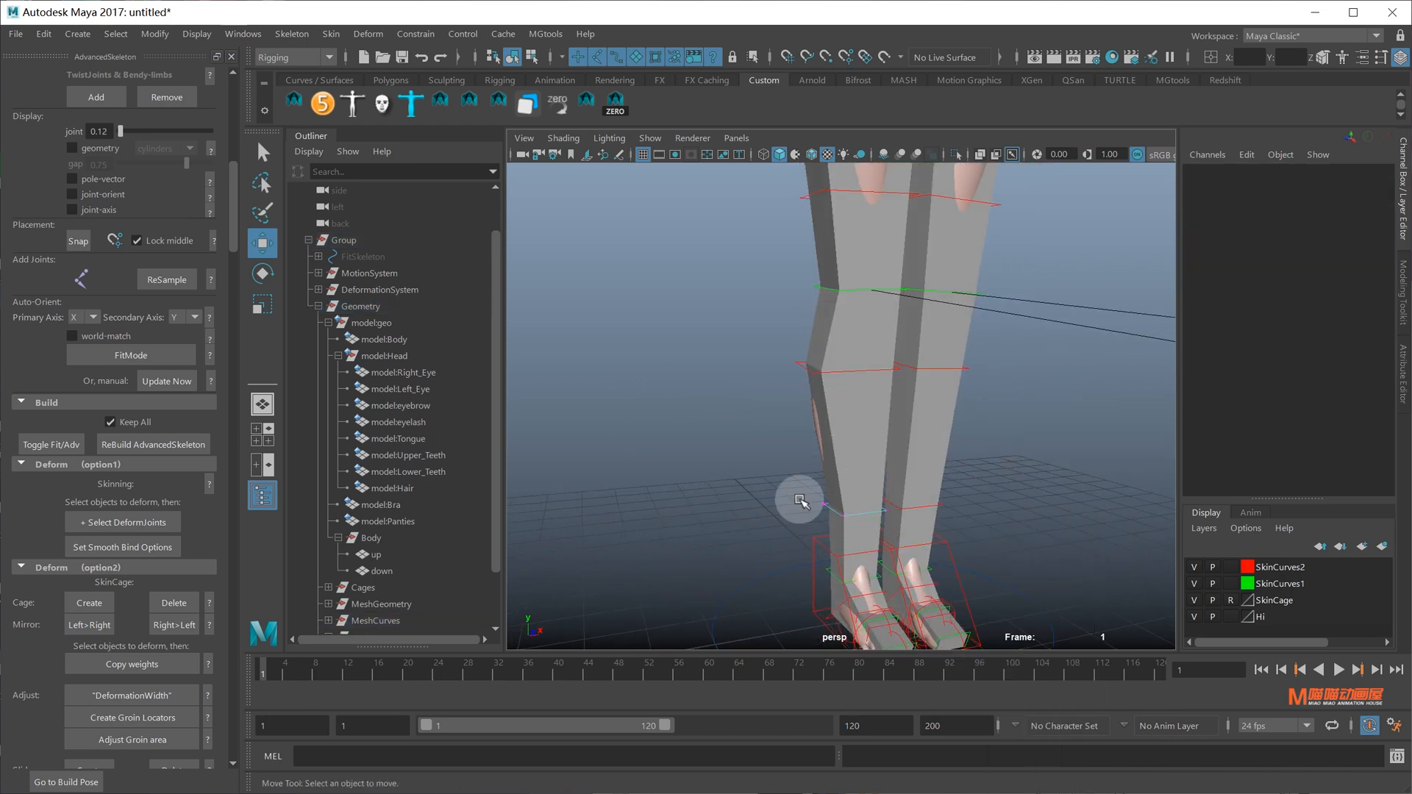
{"action": "left_click_drag", "start_coordinate": [799, 500], "coordinate": [912, 515]}
Shift a CV of the Ankle_R_endProfile curve along X
{"action": "middle_click_drag", "start_coordinate": [911, 515], "coordinate": [897, 447], "text": "alt"}
{"action": "scroll", "coordinate": [898, 453], "scroll_direction": "up", "scroll_amount": 4}
{"action": "left_click_drag", "start_coordinate": [897, 452], "coordinate": [922, 478], "text": "alt"}
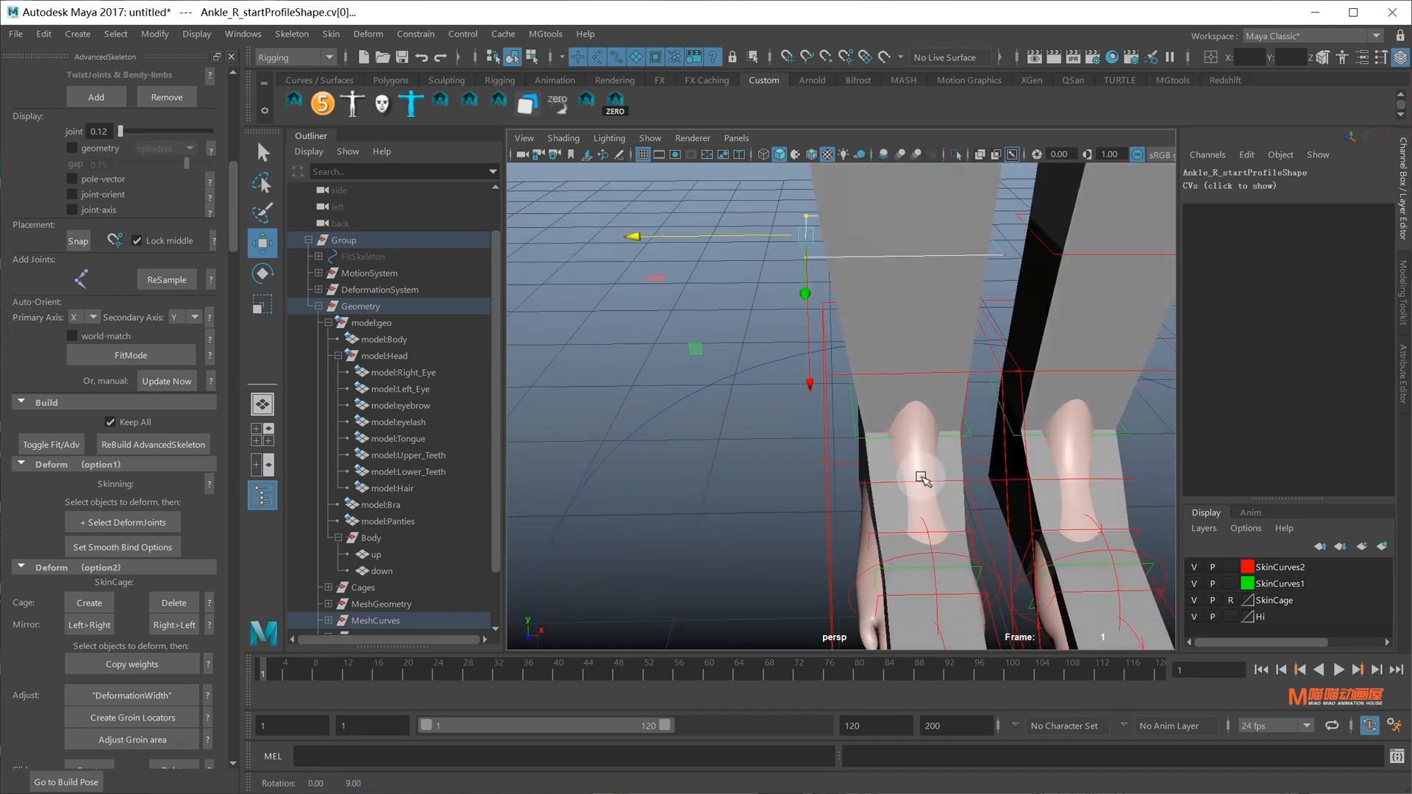
{"action": "left_click", "coordinate": [934, 478]}
{"action": "middle_click_drag", "start_coordinate": [933, 467], "coordinate": [929, 429], "text": "alt"}
{"action": "left_click", "coordinate": [916, 442]}
{"action": "right_click_drag", "start_coordinate": [817, 448], "coordinate": [677, 442]}
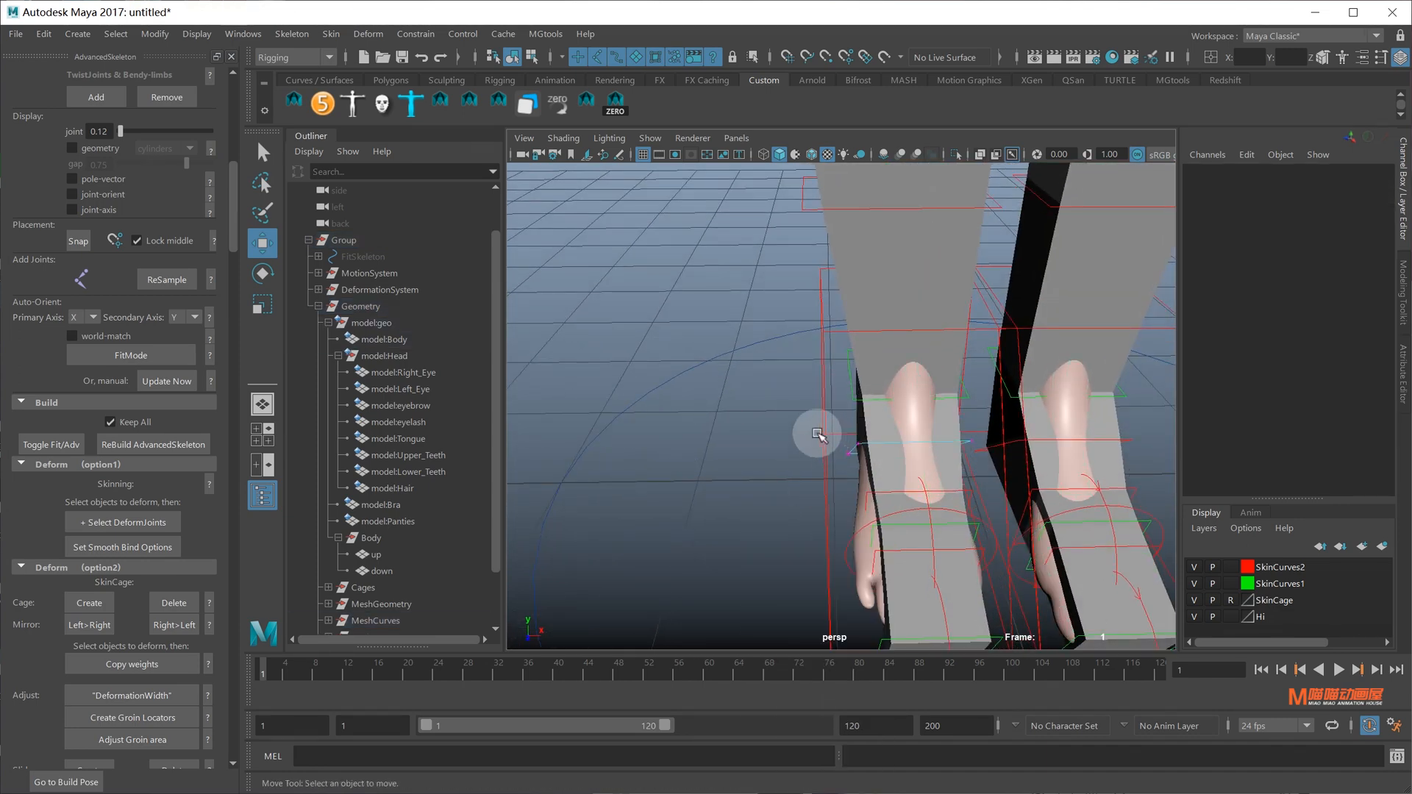
{"action": "mouse_move", "coordinate": [818, 434]}
{"action": "left_mouse_down"}
{"action": "mouse_move", "coordinate": [846, 463]}
{"action": "mouse_move", "coordinate": [797, 451]}
{"action": "left_mouse_up"}
{"action": "middle_click_drag", "start_coordinate": [816, 454], "coordinate": [797, 385], "text": "alt"}
Shift the Toes_R_middleProfile curve's left CVs along X
{"action": "left_click_drag", "start_coordinate": [797, 384], "coordinate": [852, 442], "text": "alt"}
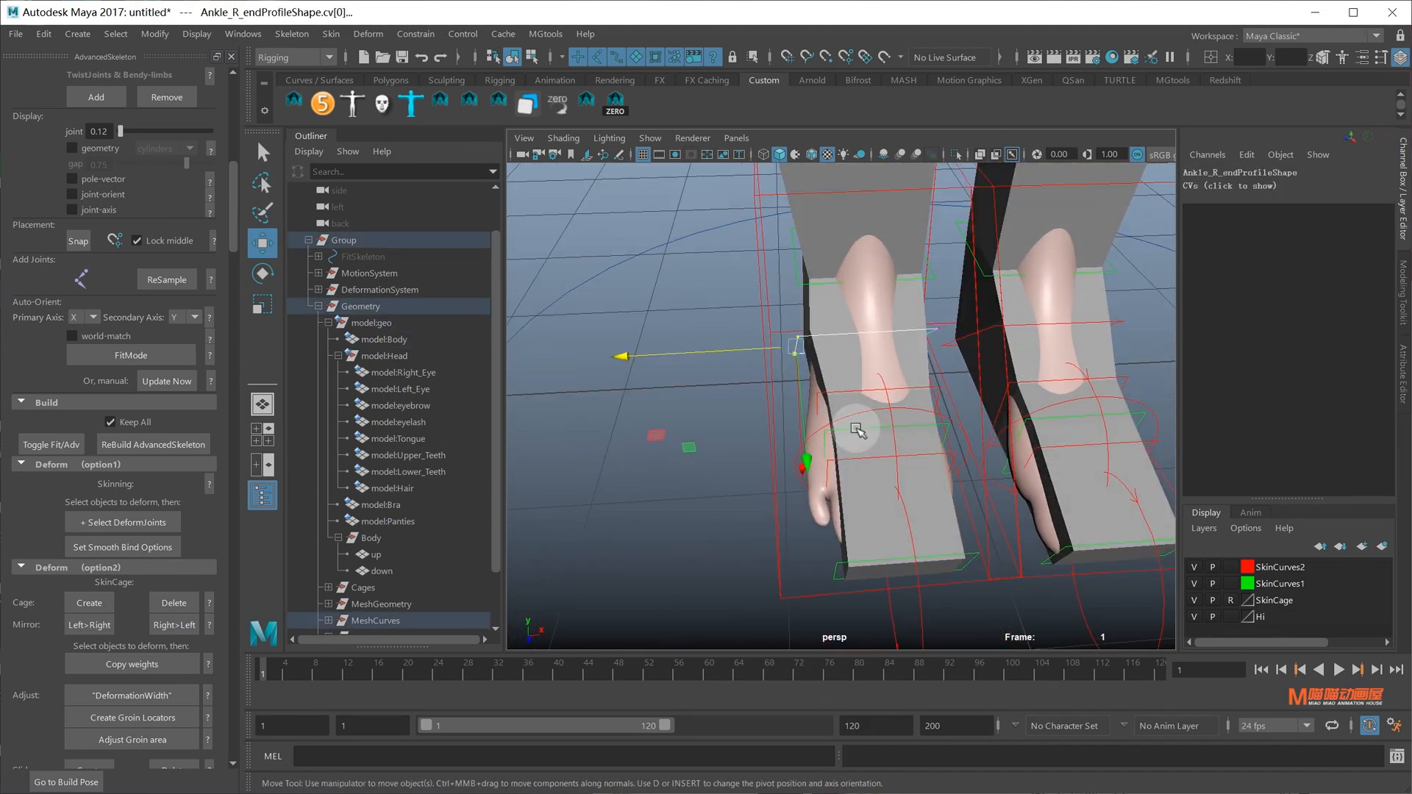
{"action": "left_click", "coordinate": [848, 430]}
{"action": "right_click_drag", "start_coordinate": [872, 437], "coordinate": [872, 438]}
{"action": "right_click_drag", "start_coordinate": [705, 451], "coordinate": [612, 451]}
{"action": "left_click_drag", "start_coordinate": [781, 428], "coordinate": [866, 507]}
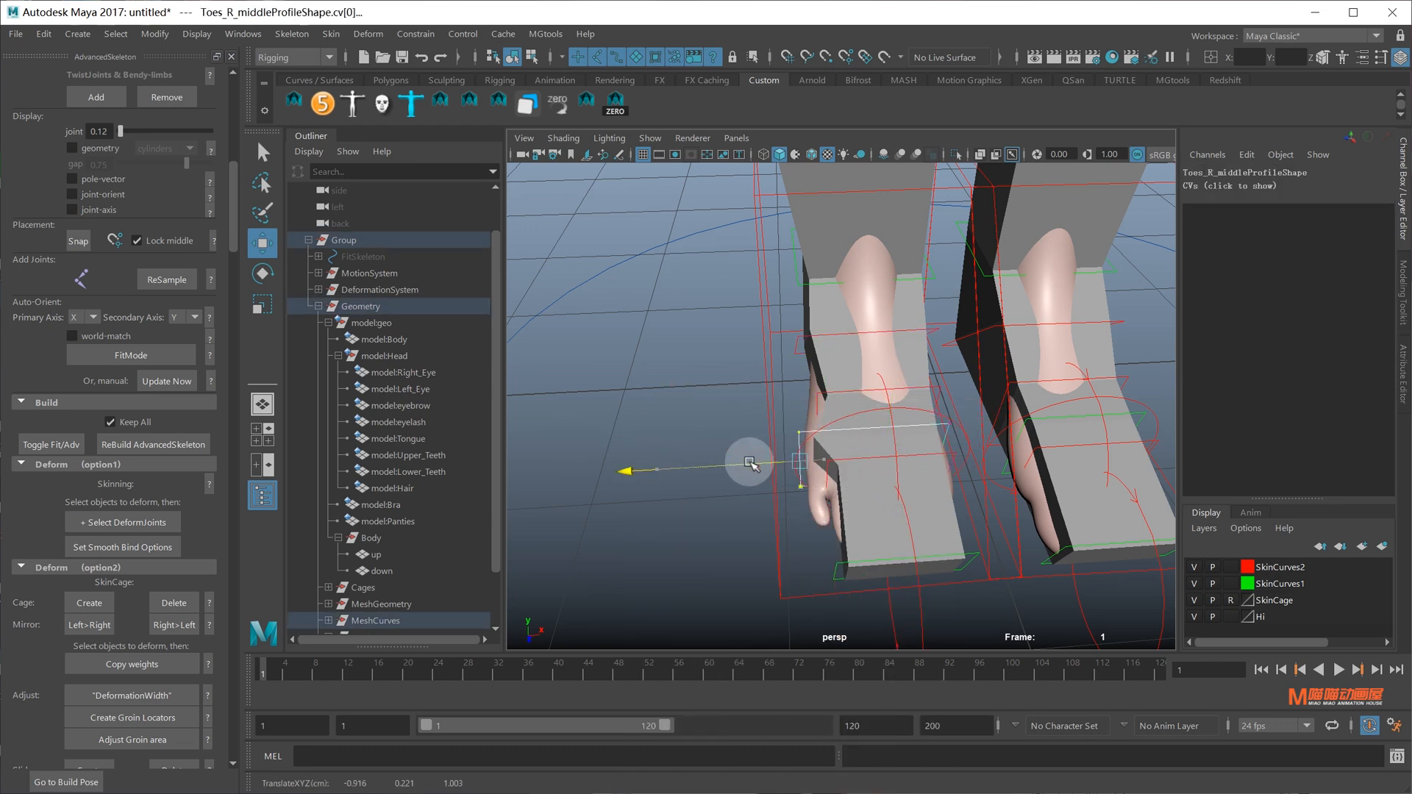
{"action": "left_click_drag", "start_coordinate": [731, 456], "coordinate": [731, 456]}
Shift the Toes_R_startProfile curve's CVs sideways
{"action": "left_click_drag", "start_coordinate": [815, 331], "coordinate": [847, 358], "text": "alt"}
{"action": "left_click", "coordinate": [836, 359]}
{"action": "right_click_drag", "start_coordinate": [836, 359], "coordinate": [684, 348]}
{"action": "left_click_drag", "start_coordinate": [716, 336], "coordinate": [832, 435]}
{"action": "left_click_drag", "start_coordinate": [719, 400], "coordinate": [717, 399]}
{"action": "left_click_drag", "start_coordinate": [761, 368], "coordinate": [852, 453], "text": "alt"}
{"action": "left_click", "coordinate": [888, 409]}
Move the Toes_R_endProfile CVs left along X, then adjust CVs 1 and 2
{"action": "left_click", "coordinate": [906, 430]}
{"action": "right_click_drag", "start_coordinate": [1002, 532], "coordinate": [903, 527]}
{"action": "left_click_drag", "start_coordinate": [910, 507], "coordinate": [856, 485], "text": "alt"}
{"action": "left_click_drag", "start_coordinate": [807, 409], "coordinate": [876, 528]}
{"action": "left_click_drag", "start_coordinate": [818, 443], "coordinate": [955, 434]}
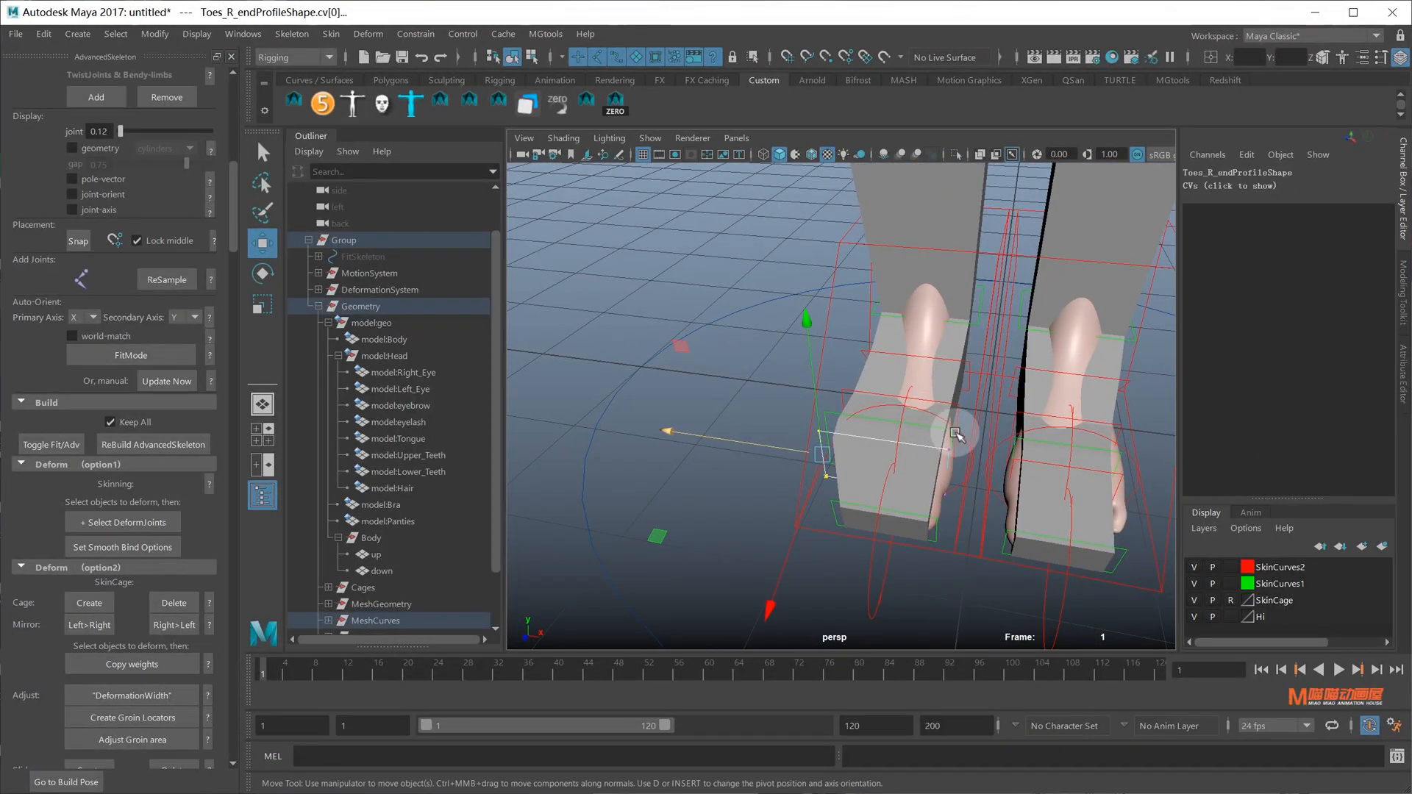
{"action": "left_click_drag", "start_coordinate": [999, 544], "coordinate": [998, 544]}
{"action": "left_click_drag", "start_coordinate": [882, 473], "coordinate": [898, 479]}
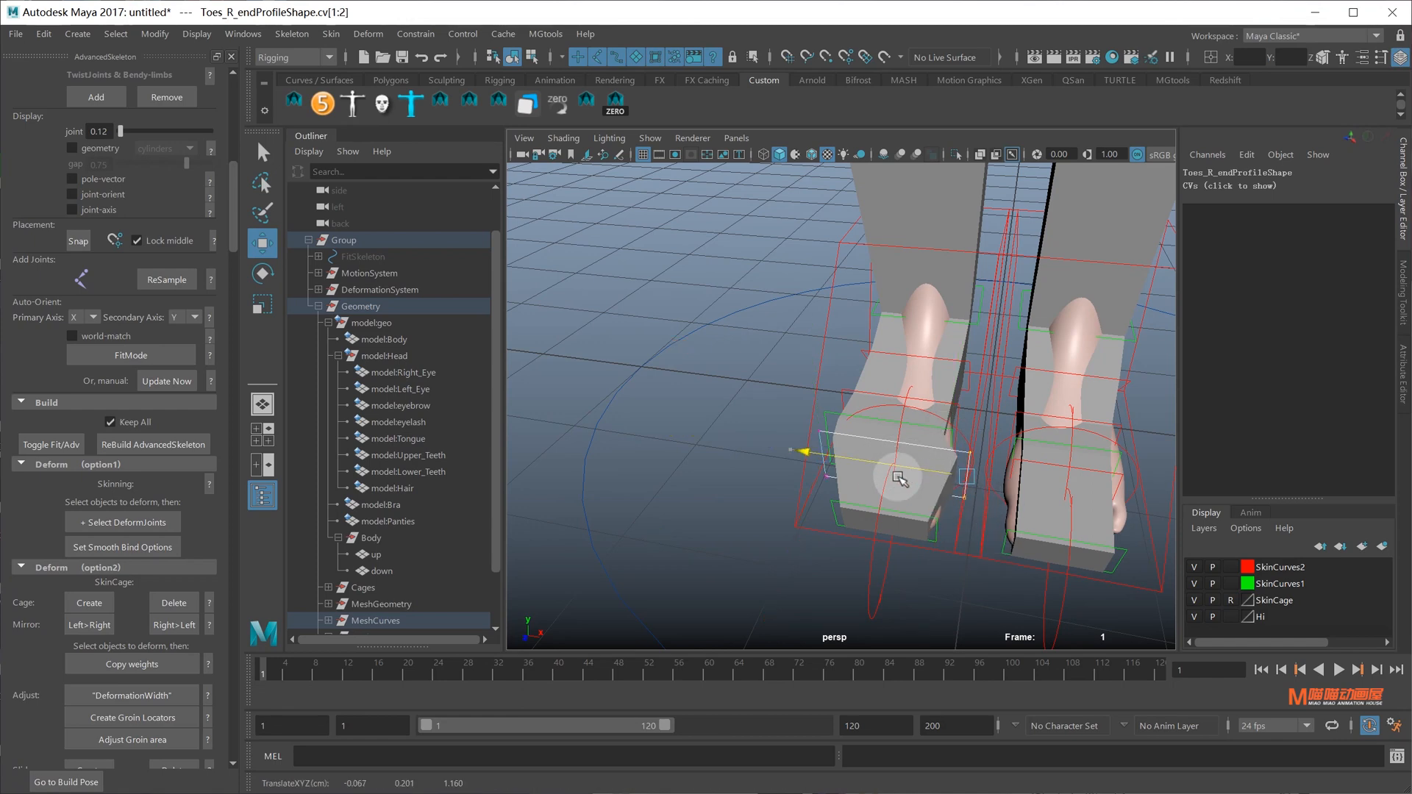
Shift two CVs of the ToesEnd_R_middleProfile toe-tip curve along one axis
{"action": "left_click", "coordinate": [939, 528]}
{"action": "right_click_drag", "start_coordinate": [939, 530], "coordinate": [836, 514]}
{"action": "left_click_drag", "start_coordinate": [902, 496], "coordinate": [947, 572]}
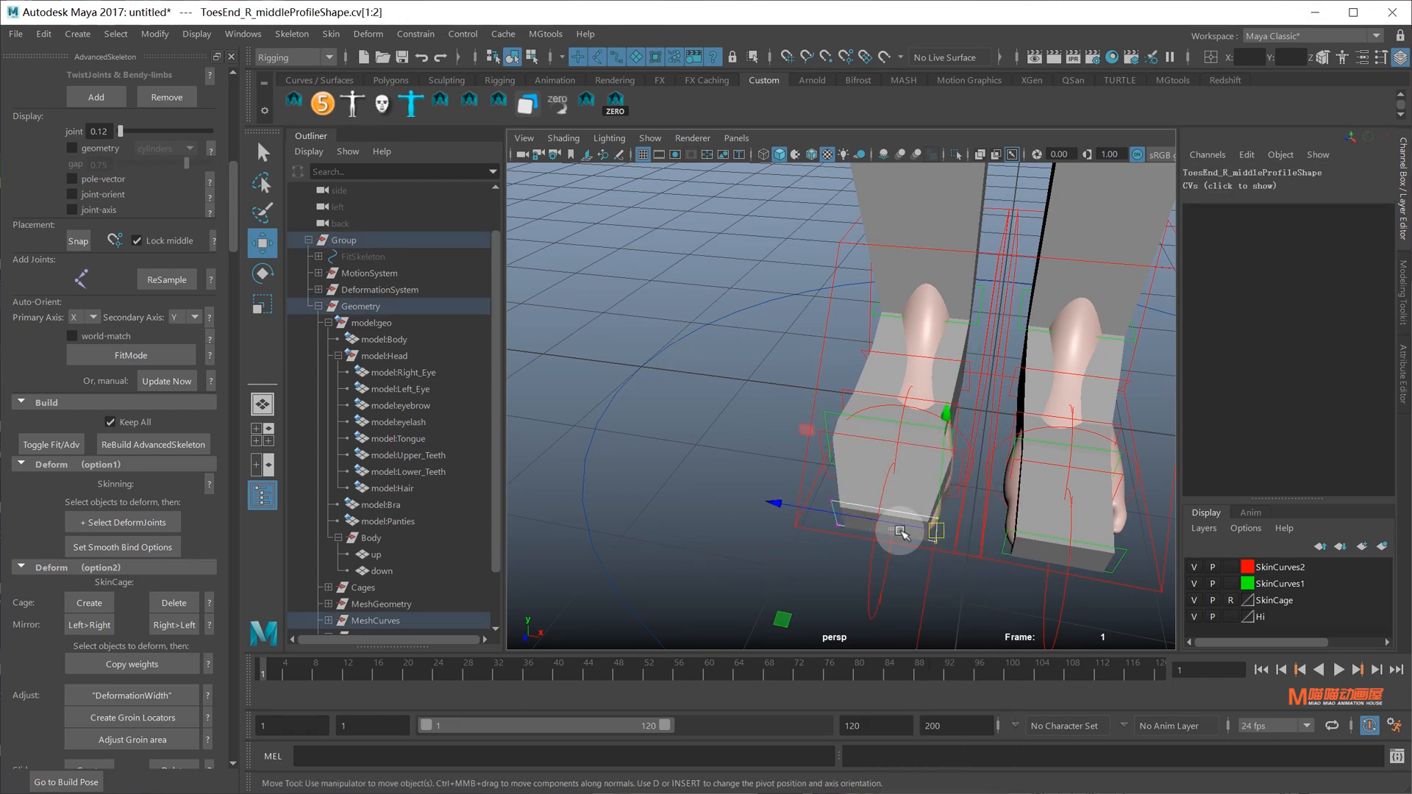
{"action": "left_click_drag", "start_coordinate": [900, 530], "coordinate": [905, 529]}
{"action": "middle_click_drag", "start_coordinate": [932, 470], "coordinate": [888, 498], "text": "alt"}
{"action": "right_click_drag", "start_coordinate": [889, 498], "coordinate": [967, 497], "text": "alt"}
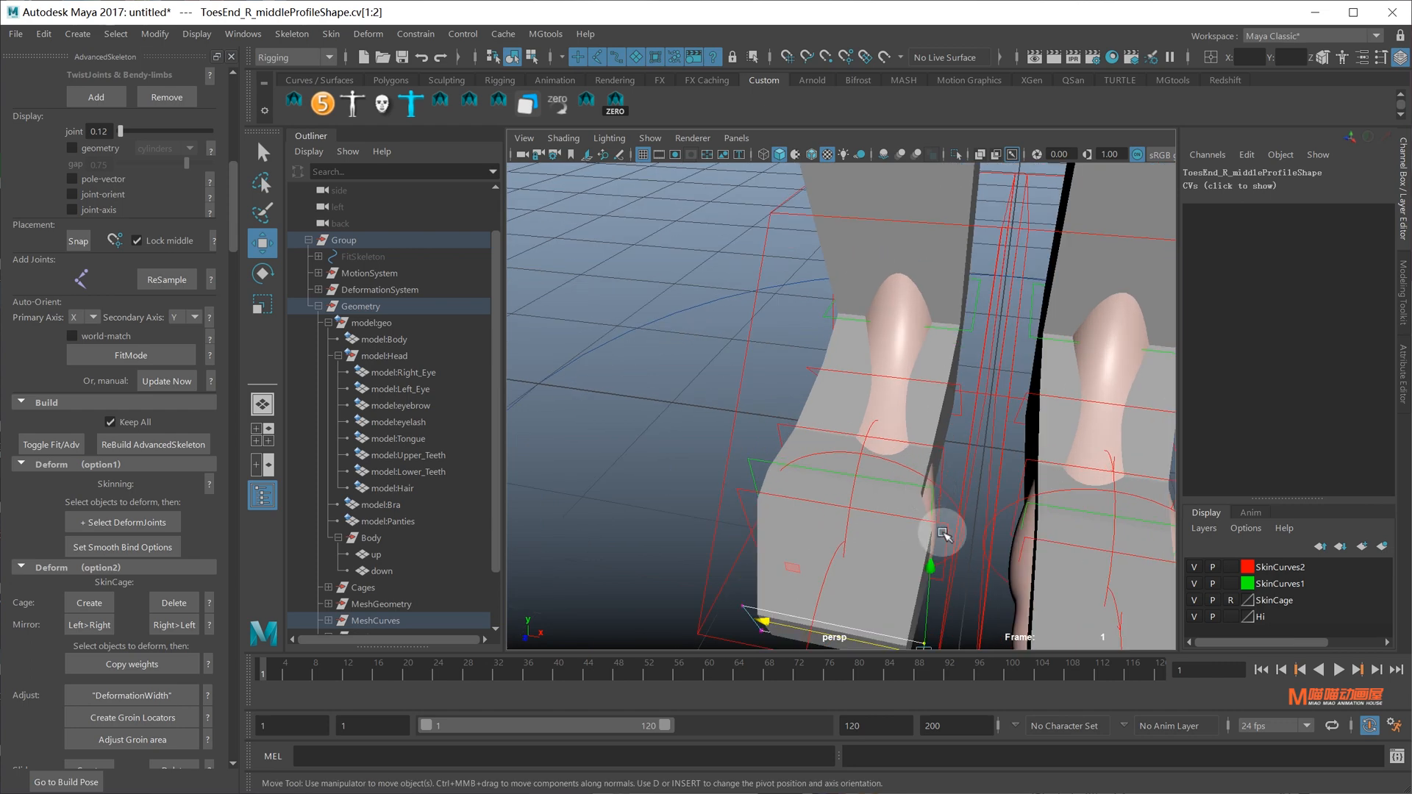
Shift two Toes_R_endProfile CVs to the right
{"action": "left_click", "coordinate": [943, 532]}
{"action": "right_click_drag", "start_coordinate": [883, 529], "coordinate": [1142, 468]}
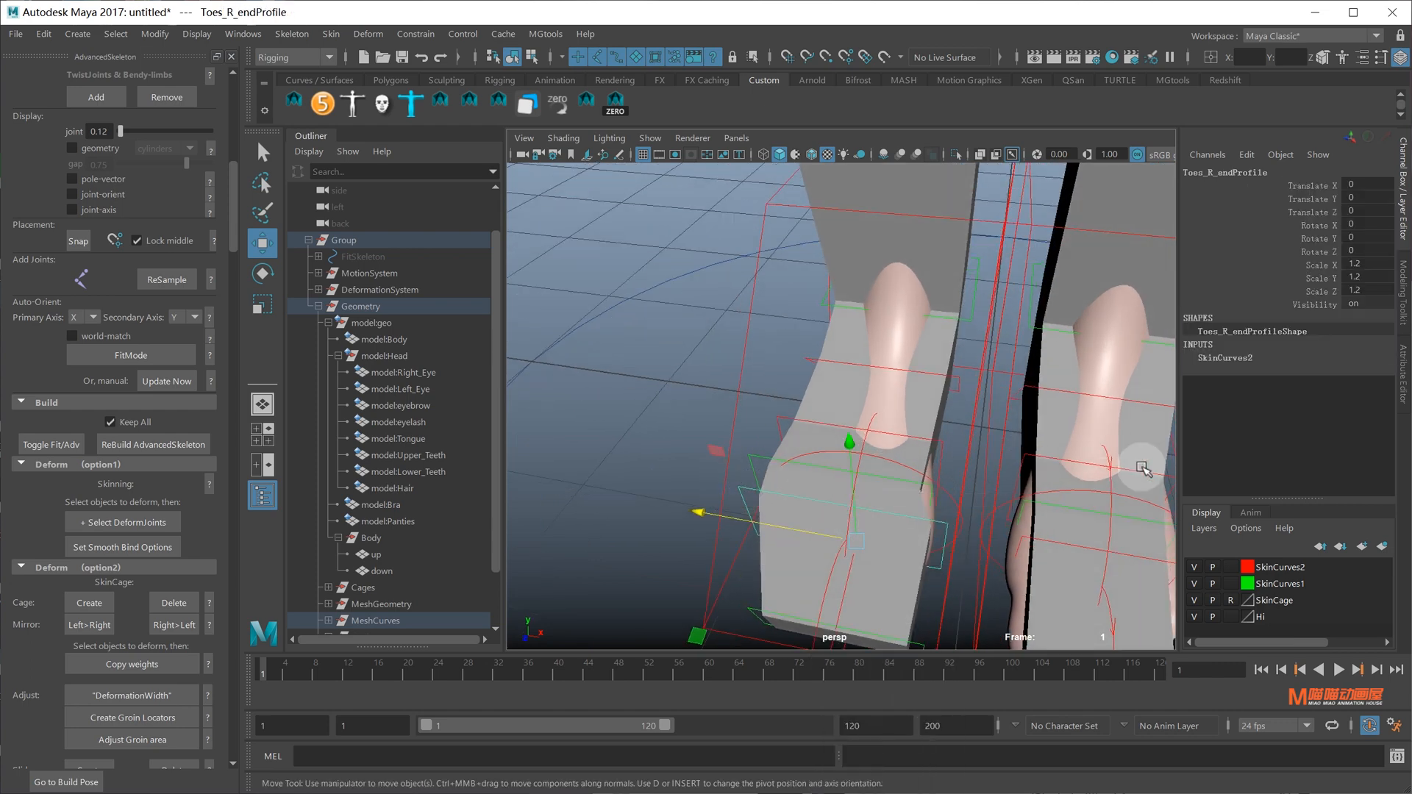
{"action": "right_click_drag", "start_coordinate": [991, 441], "coordinate": [937, 447]}
{"action": "left_click_drag", "start_coordinate": [936, 490], "coordinate": [983, 607]}
{"action": "left_click_drag", "start_coordinate": [904, 543], "coordinate": [912, 546]}
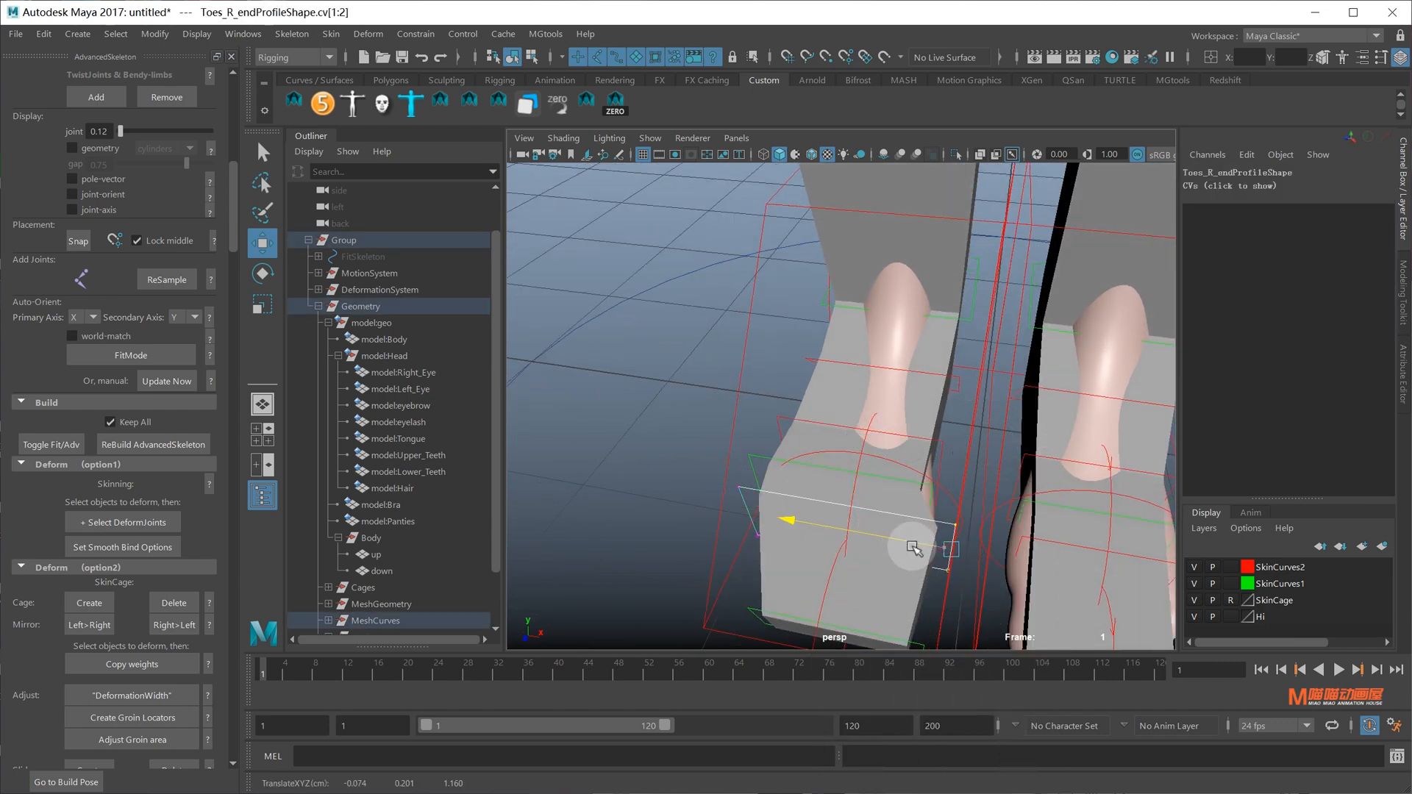
Shift two Toes_R_middleProfile CVs to the right
{"action": "left_click", "coordinate": [929, 486]}
{"action": "right_click_drag", "start_coordinate": [689, 354], "coordinate": [589, 330]}
{"action": "left_click_drag", "start_coordinate": [895, 469], "coordinate": [968, 544]}
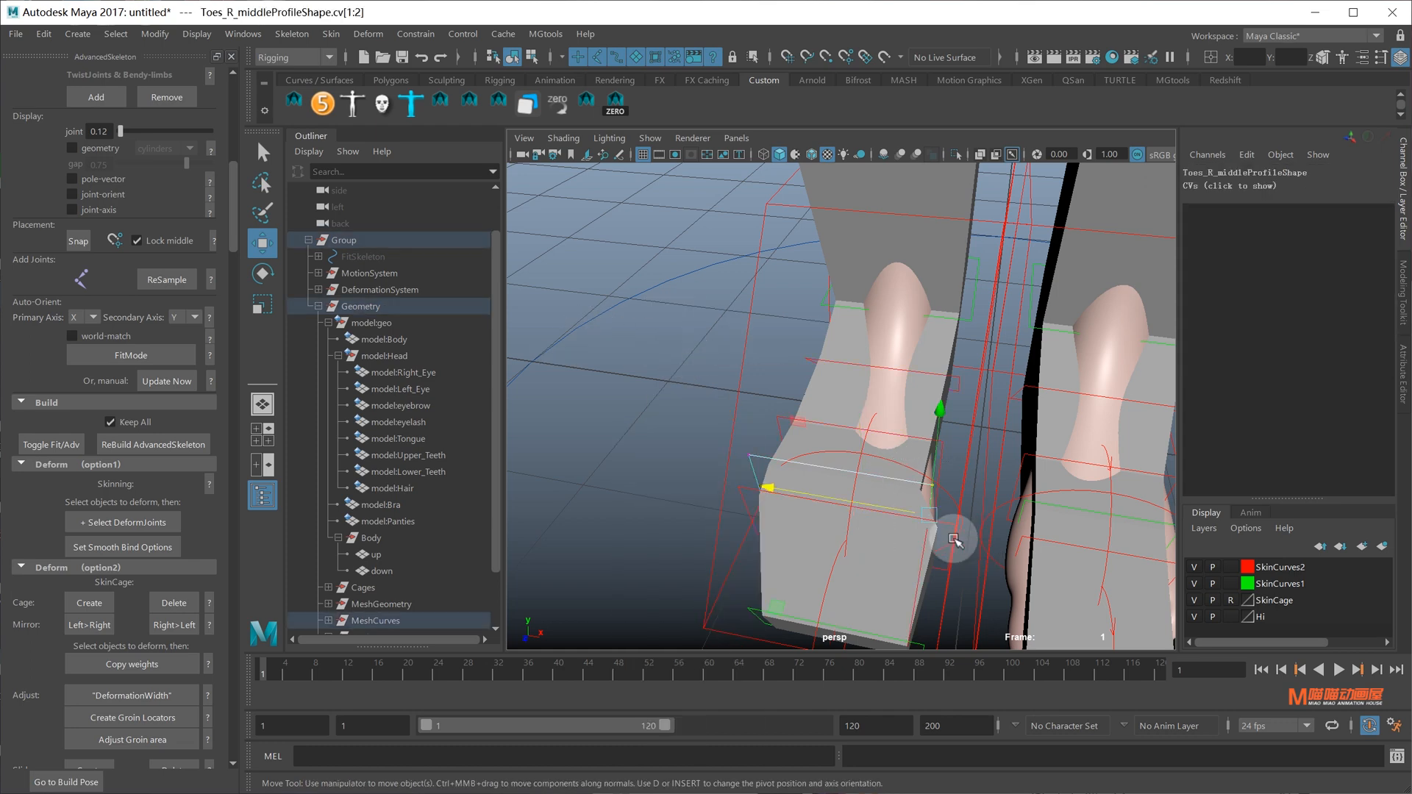
{"action": "left_click_drag", "start_coordinate": [869, 500], "coordinate": [947, 490]}
Select two CVs of the Toes_R_startProfile curve and check the foot from low angles
{"action": "left_click", "coordinate": [951, 493]}
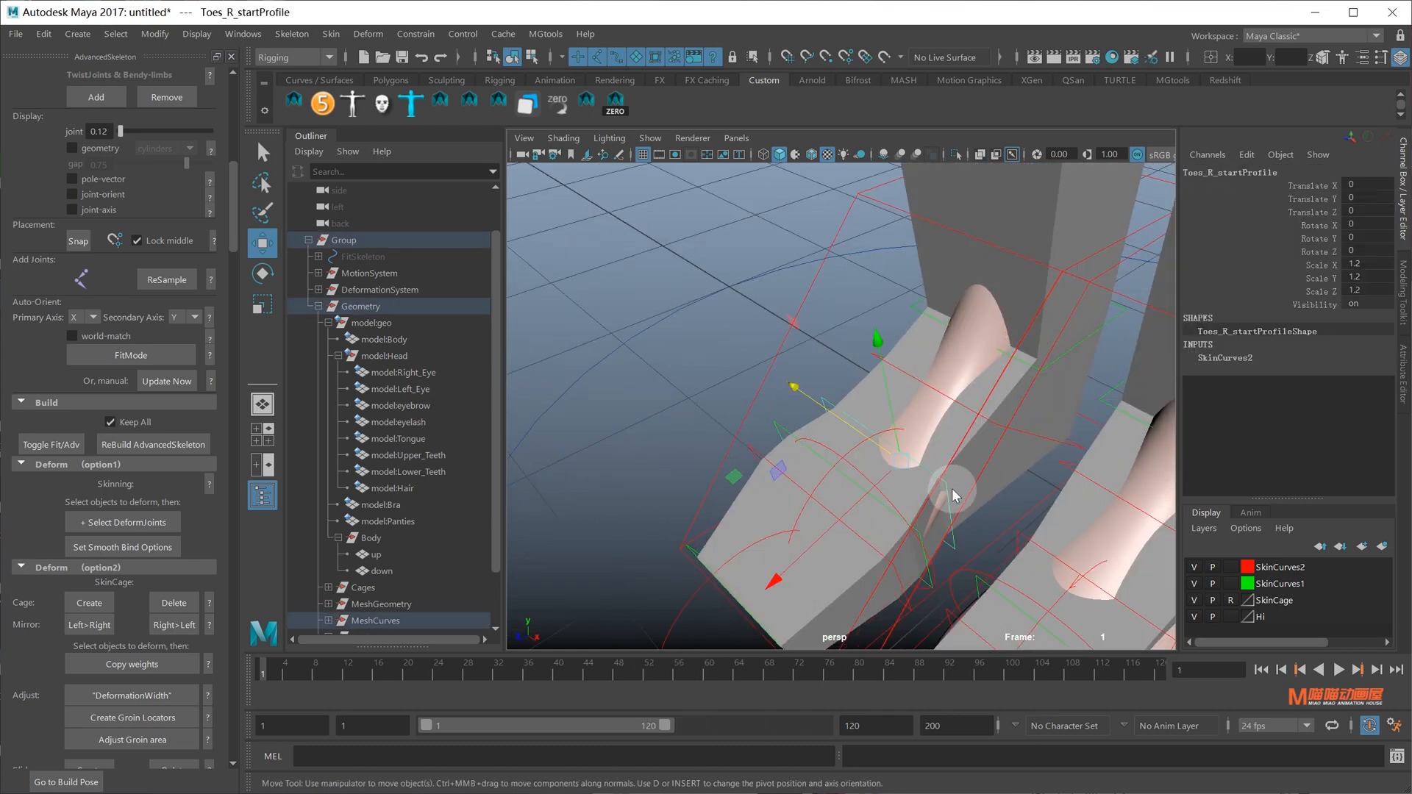
{"action": "right_click_drag", "start_coordinate": [953, 493], "coordinate": [930, 477]}
{"action": "right_click_drag", "start_coordinate": [819, 384], "coordinate": [666, 336]}
{"action": "left_click_drag", "start_coordinate": [923, 450], "coordinate": [997, 582], "text": "alt"}
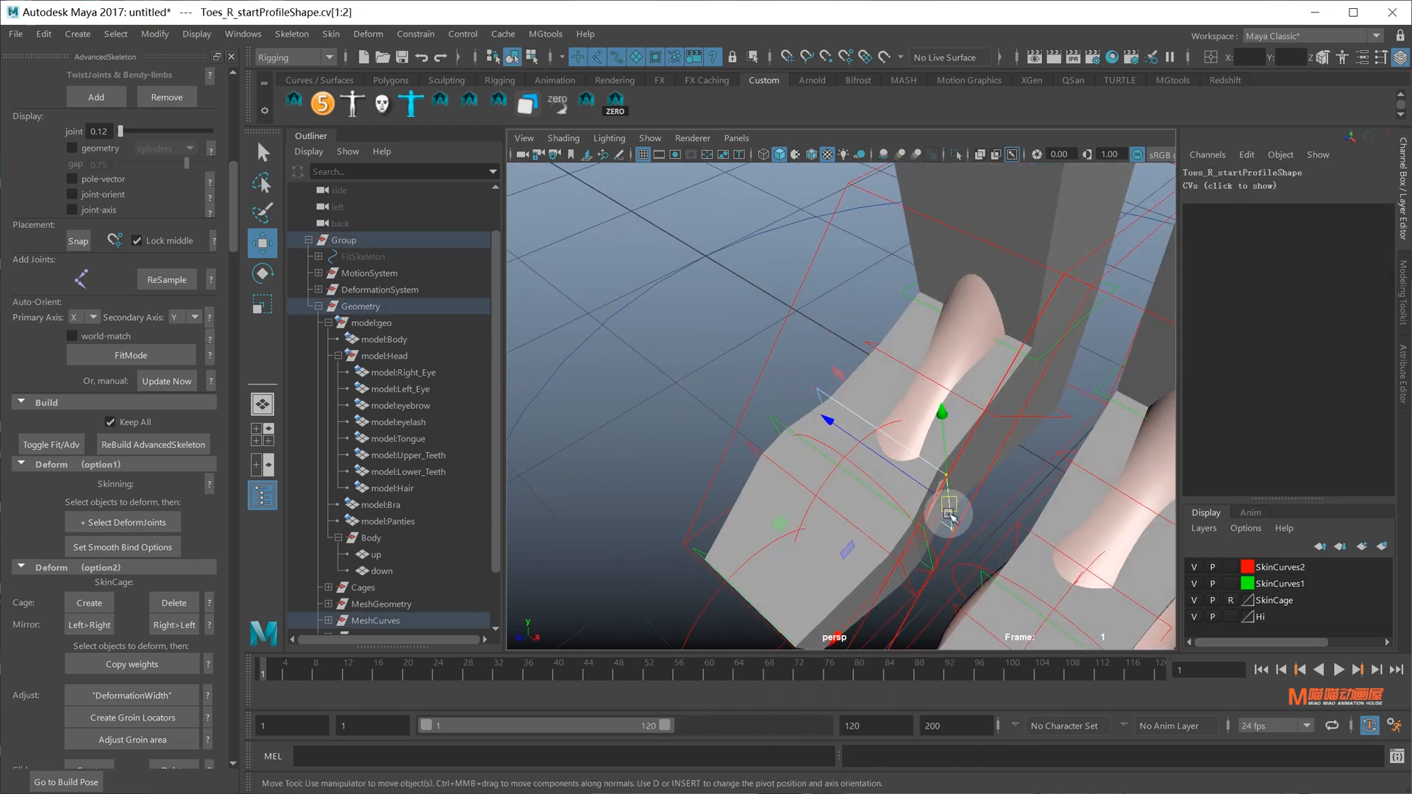
{"action": "left_click_drag", "start_coordinate": [927, 494], "coordinate": [812, 376], "text": "alt"}
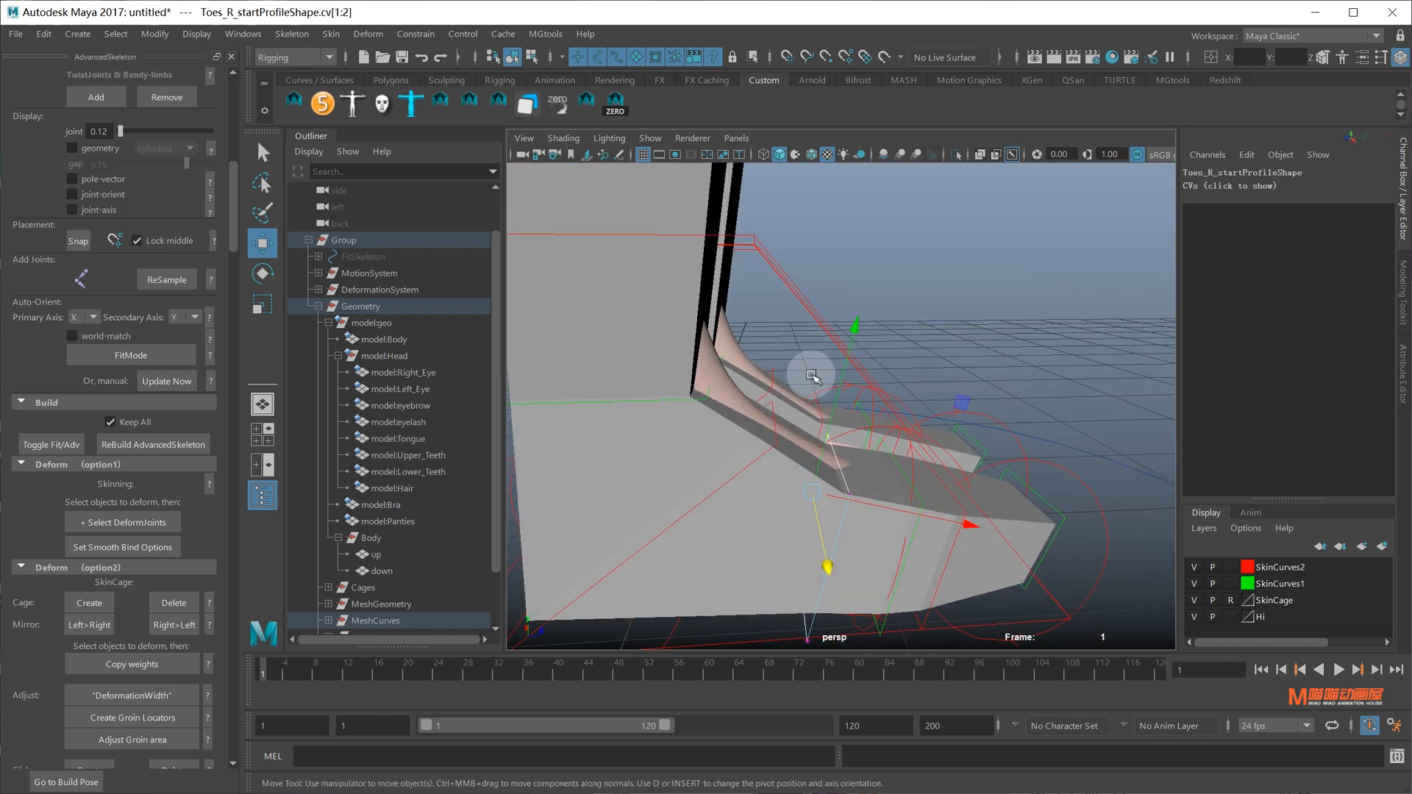
{"action": "left_click_drag", "start_coordinate": [901, 510], "coordinate": [869, 472], "text": "alt"}
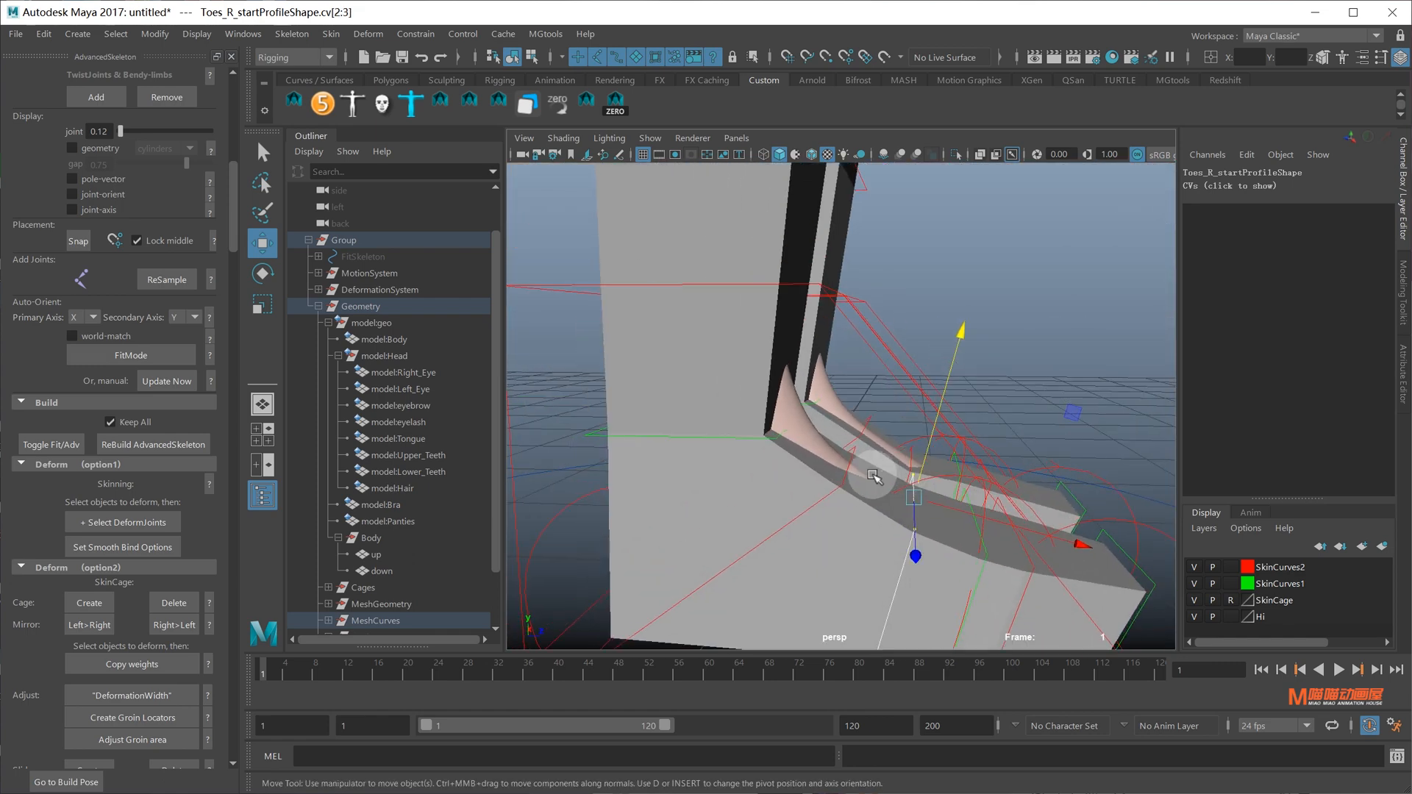
Select the ankle end profile's outer pair of CVs, undoing an accidental body selection
{"action": "left_click", "coordinate": [839, 483]}
{"action": "left_click", "coordinate": [839, 482]}
{"action": "right_click_drag", "start_coordinate": [1061, 303], "coordinate": [960, 307]}
{"action": "left_click_drag", "start_coordinate": [831, 408], "coordinate": [983, 356]}
{"action": "left_click", "coordinate": [846, 511]}
{"action": "key", "text": "ctrl+z"}
Push the ankle middle profile's outer CVs outward around the ankle
{"action": "left_click", "coordinate": [775, 428]}
{"action": "right_click_drag", "start_coordinate": [984, 356], "coordinate": [893, 357]}
{"action": "left_click_drag", "start_coordinate": [757, 409], "coordinate": [906, 444]}
{"action": "left_click", "coordinate": [813, 476]}
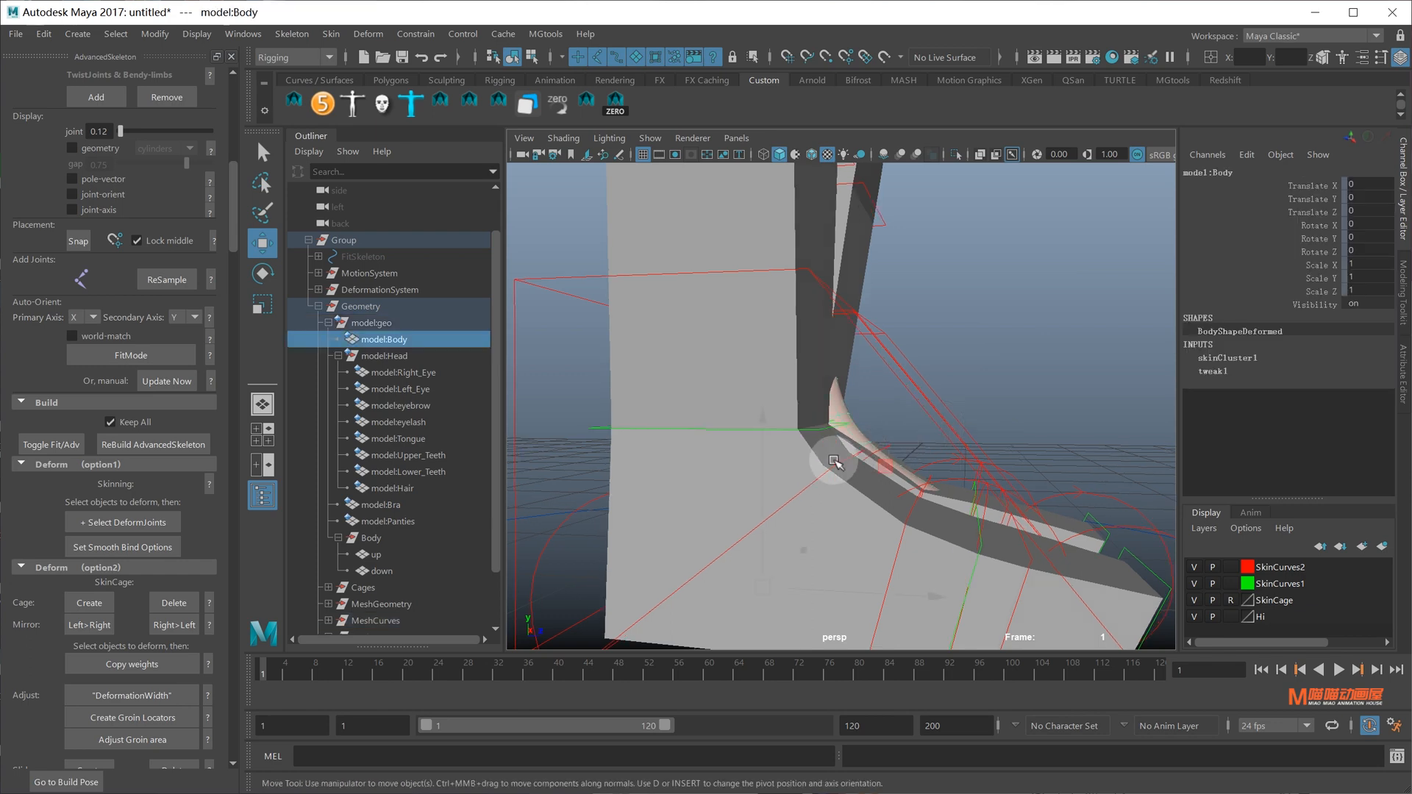
Reshape the right ankle end profile curve's outer and heel-side CVs around the leg
{"action": "left_click", "coordinate": [875, 450]}
{"action": "left_click", "coordinate": [885, 447]}
{"action": "right_click_drag", "start_coordinate": [1042, 368], "coordinate": [948, 371]}
{"action": "left_click_drag", "start_coordinate": [824, 433], "coordinate": [910, 459]}
{"action": "scroll", "coordinate": [910, 460], "scroll_direction": "down", "scroll_amount": 4}
{"action": "left_click_drag", "start_coordinate": [910, 461], "coordinate": [935, 474], "text": "alt"}
{"action": "left_click_drag", "start_coordinate": [787, 457], "coordinate": [857, 500]}
{"action": "scroll", "coordinate": [905, 339], "scroll_direction": "down", "scroll_amount": 4}
{"action": "left_click_drag", "start_coordinate": [911, 368], "coordinate": [860, 346], "text": "alt"}
{"action": "middle_click_drag", "start_coordinate": [860, 346], "coordinate": [857, 412], "text": "alt"}
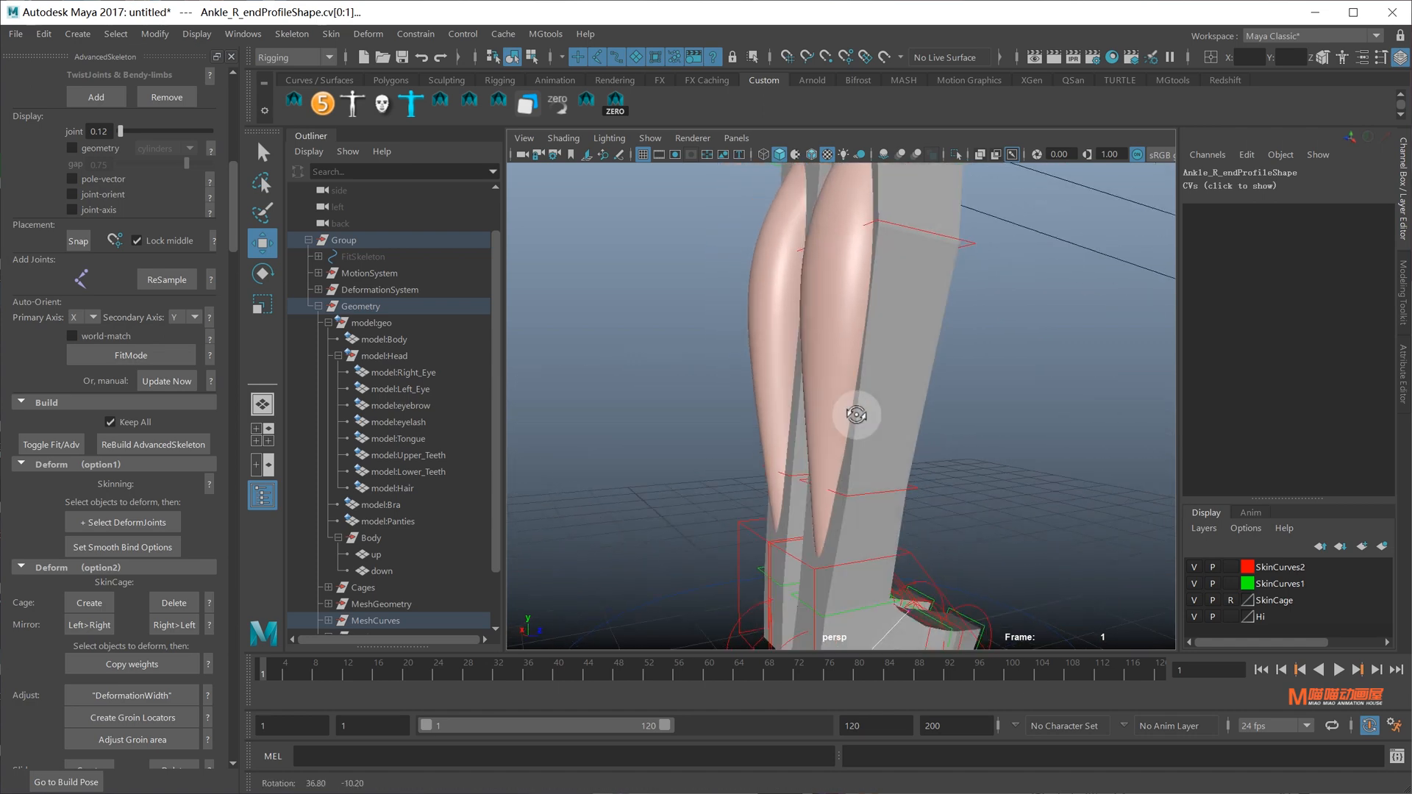
{"action": "left_click_drag", "start_coordinate": [857, 412], "coordinate": [880, 421], "text": "alt"}
Refit the lower CVs of Ankle_R_startProfile around the ankle
{"action": "left_click", "coordinate": [897, 486]}
{"action": "left_click_drag", "start_coordinate": [897, 490], "coordinate": [989, 494], "text": "alt"}
{"action": "right_click_drag", "start_coordinate": [921, 426], "coordinate": [827, 428]}
{"action": "left_click_drag", "start_coordinate": [759, 439], "coordinate": [849, 553]}
{"action": "mouse_move", "coordinate": [845, 549]}
{"action": "left_mouse_down", "text": "alt"}
{"action": "mouse_move", "coordinate": [907, 552]}
{"action": "mouse_move", "coordinate": [866, 543]}
{"action": "left_mouse_up", "text": "alt"}
{"action": "left_click_drag", "start_coordinate": [936, 474], "coordinate": [968, 435], "text": "alt"}
Adjust the CVs of Knee_R_endProfile around the knee
{"action": "left_click", "coordinate": [961, 466]}
{"action": "right_click_drag", "start_coordinate": [1018, 416], "coordinate": [888, 386]}
{"action": "left_click_drag", "start_coordinate": [817, 409], "coordinate": [884, 488]}
{"action": "left_click_drag", "start_coordinate": [948, 420], "coordinate": [992, 456], "text": "alt"}
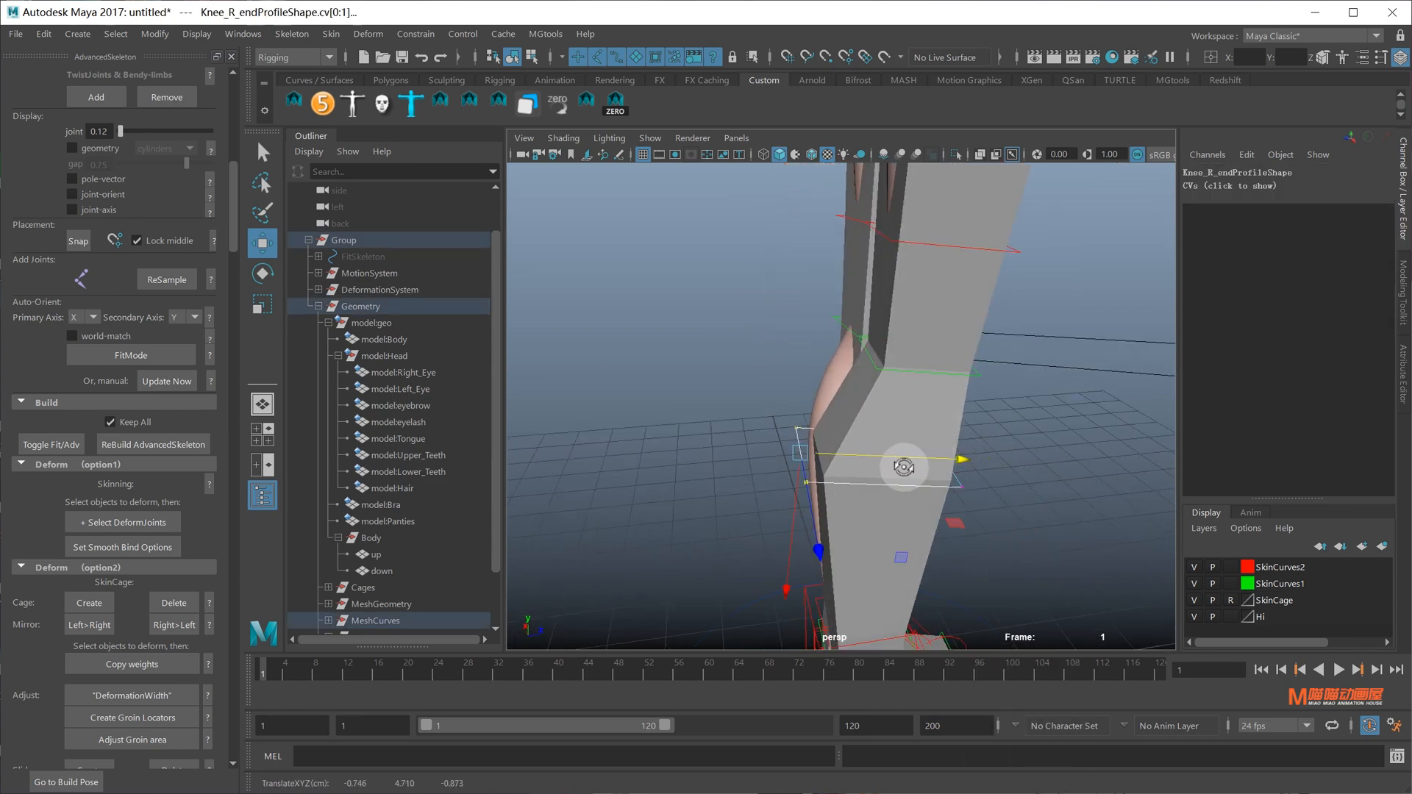
{"action": "left_click_drag", "start_coordinate": [903, 467], "coordinate": [913, 380], "text": "alt"}
{"action": "left_click_drag", "start_coordinate": [846, 450], "coordinate": [980, 399], "text": "alt"}
Reshape the inner CVs of the right hip twist profile curve around the thigh
{"action": "left_click", "coordinate": [979, 398]}
{"action": "right_click_drag", "start_coordinate": [1075, 404], "coordinate": [1011, 403]}
{"action": "left_click_drag", "start_coordinate": [982, 397], "coordinate": [847, 380], "text": "alt"}
{"action": "left_click_drag", "start_coordinate": [811, 345], "coordinate": [902, 381]}
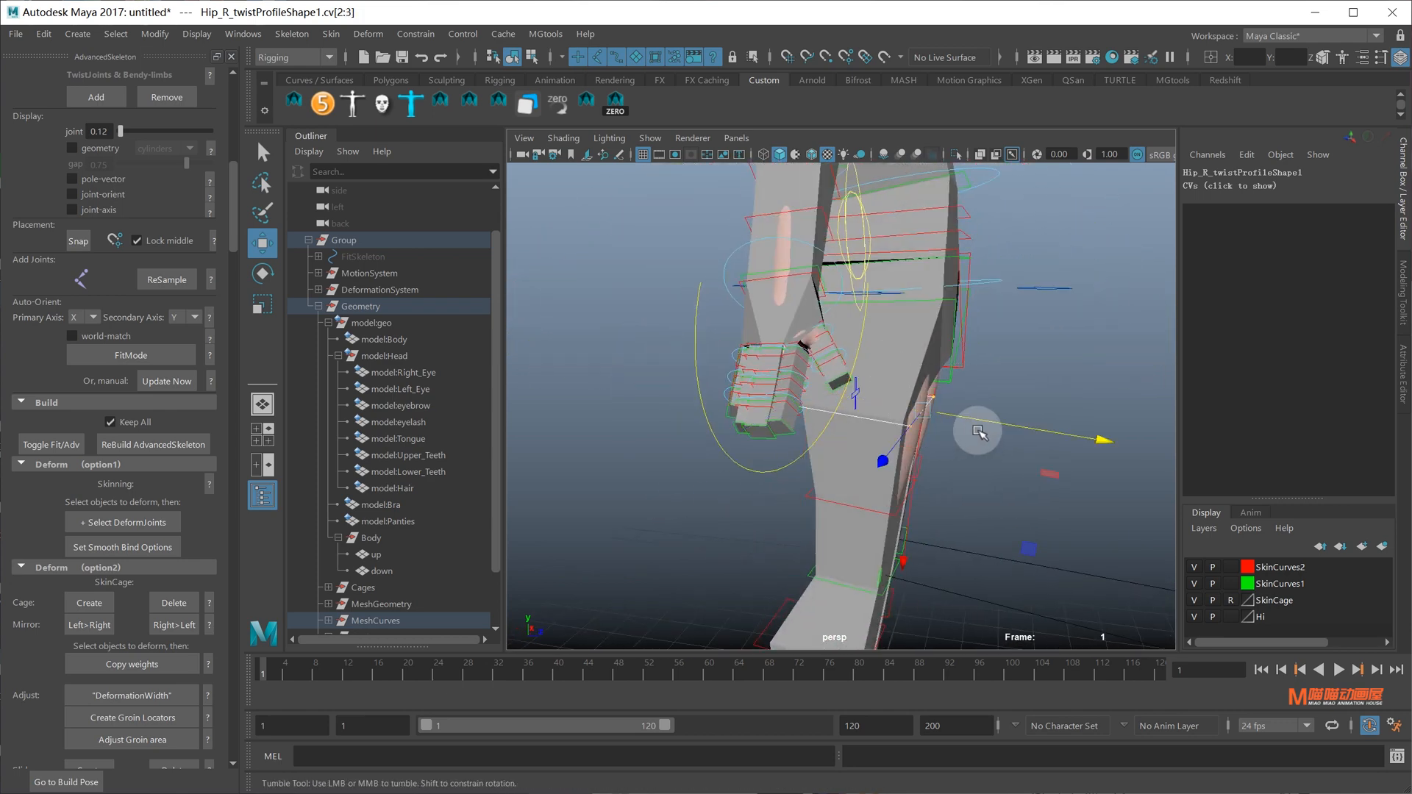
{"action": "left_click_drag", "start_coordinate": [1021, 434], "coordinate": [984, 417], "text": "alt"}
{"action": "left_click_drag", "start_coordinate": [964, 432], "coordinate": [989, 438], "text": "alt"}
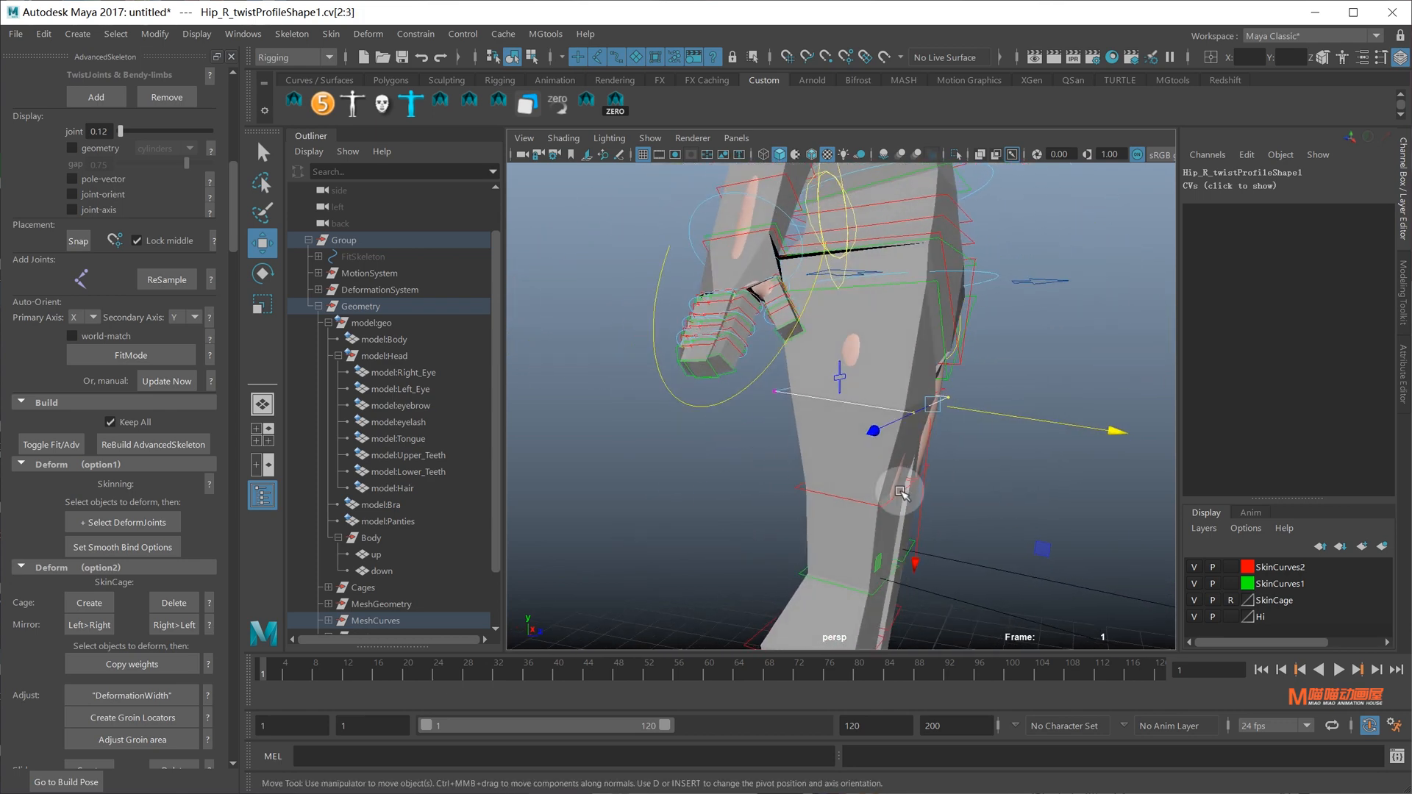
Refit the second hip twist curve's outer CVs and the hip middle profile's CVs
{"action": "left_click", "coordinate": [898, 491]}
{"action": "right_click_drag", "start_coordinate": [1065, 475], "coordinate": [989, 479]}
{"action": "left_click_drag", "start_coordinate": [934, 515], "coordinate": [874, 465]}
{"action": "left_click_drag", "start_coordinate": [928, 510], "coordinate": [806, 301], "text": "alt"}
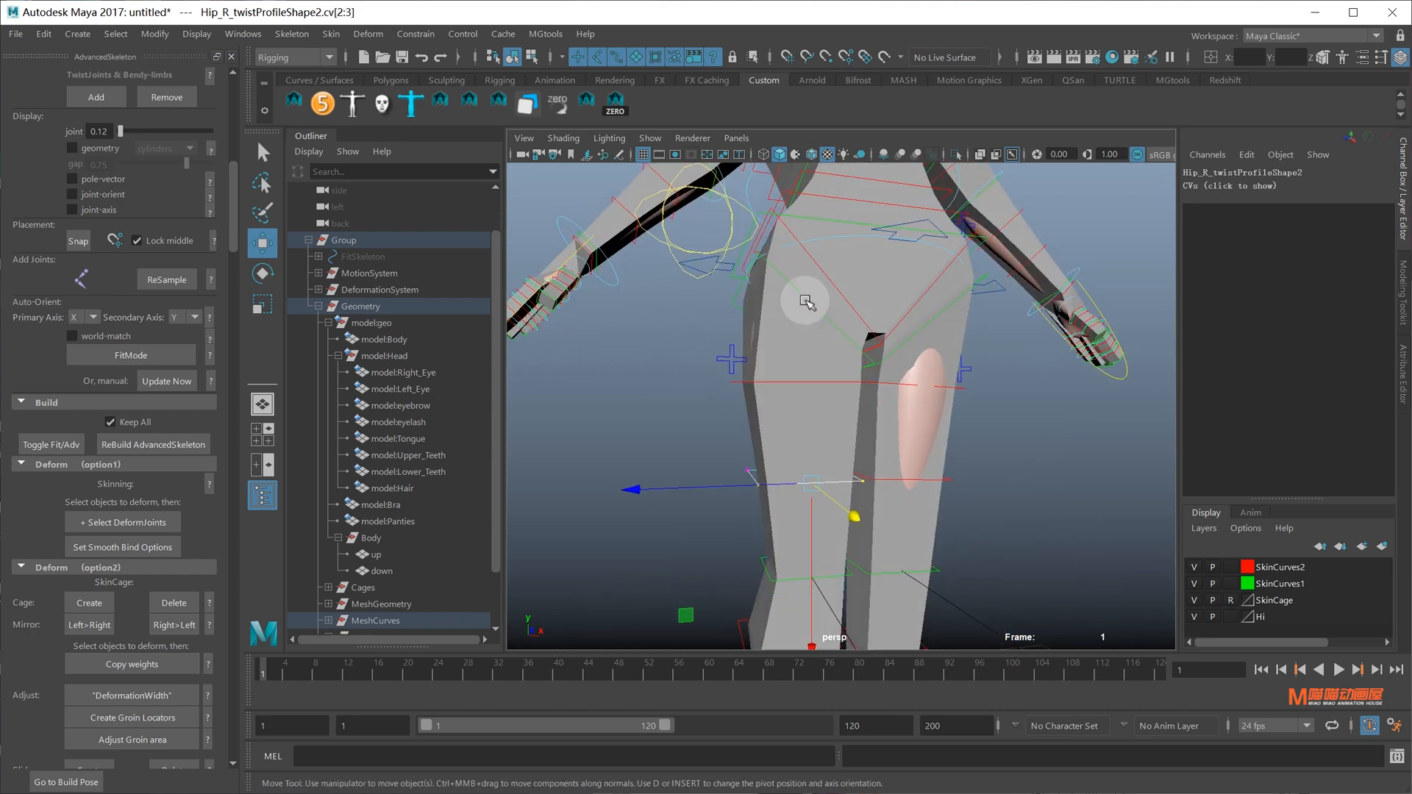
{"action": "left_click", "coordinate": [806, 301]}
{"action": "middle_click_drag", "start_coordinate": [806, 301], "coordinate": [879, 427], "text": "alt"}
{"action": "left_click", "coordinate": [800, 398]}
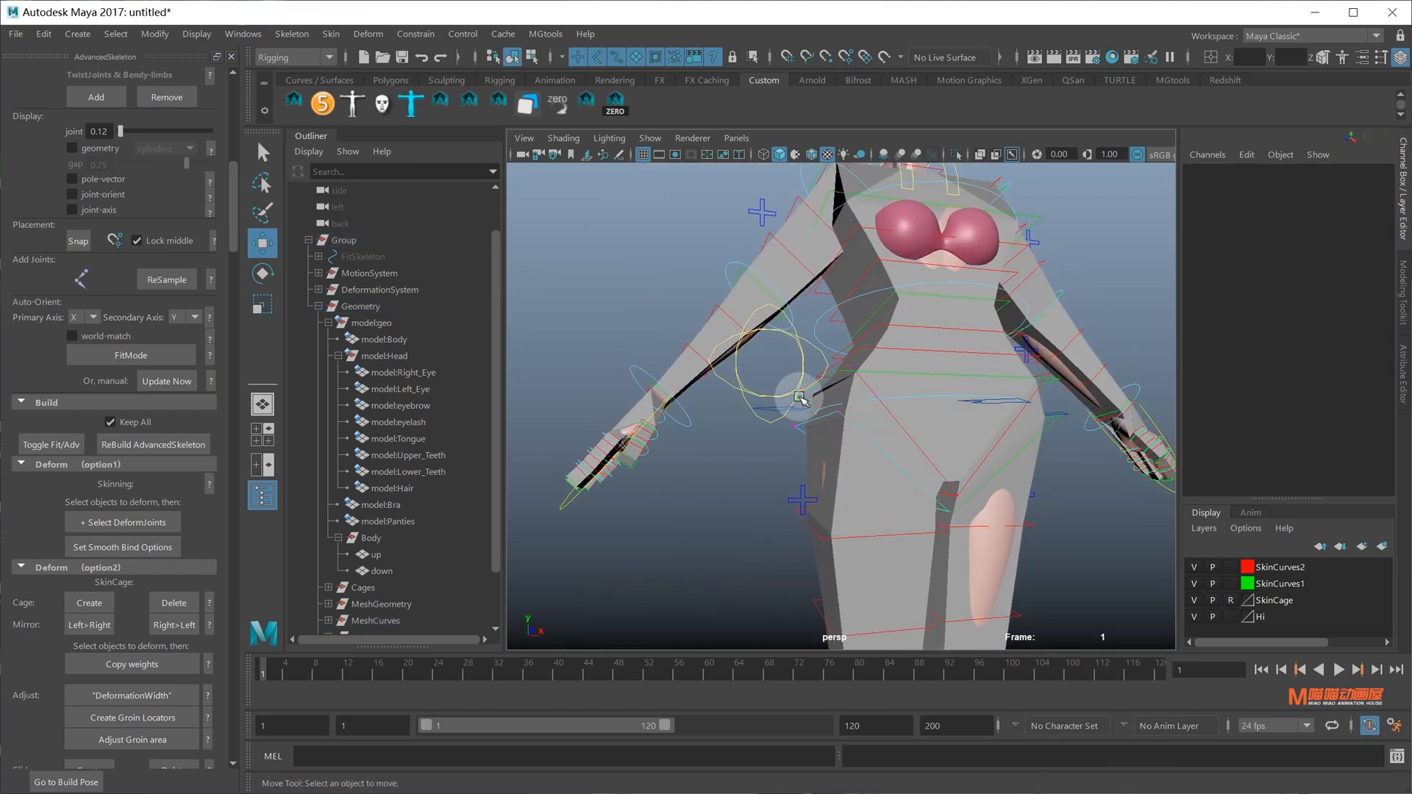
{"action": "left_click_drag", "start_coordinate": [870, 455], "coordinate": [868, 454]}
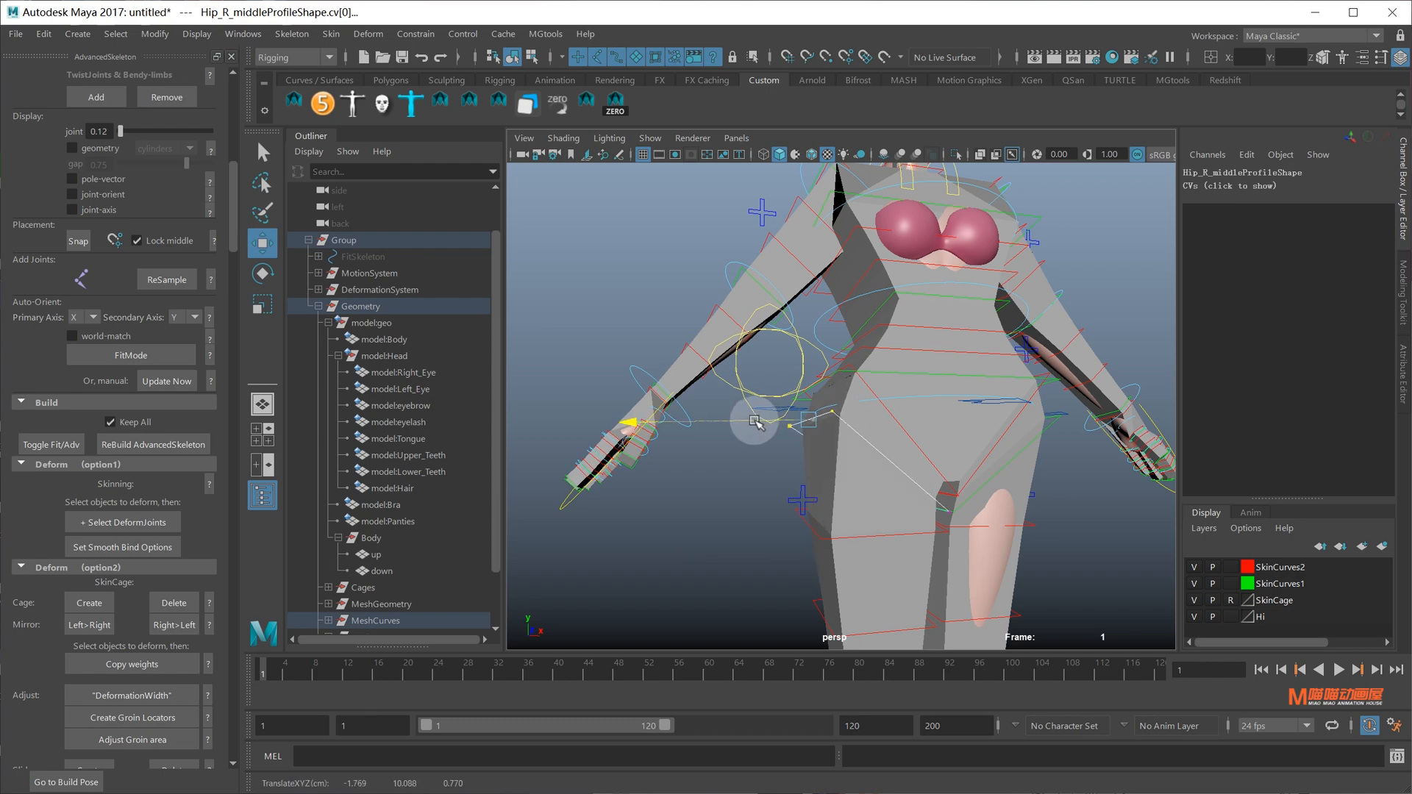
Orbit around the character to review the refitted right-leg cage
{"action": "left_click_drag", "start_coordinate": [754, 421], "coordinate": [1110, 448], "text": "alt"}
{"action": "right_click_drag", "start_coordinate": [1110, 449], "coordinate": [559, 511], "text": "alt"}
{"action": "left_click_drag", "start_coordinate": [533, 518], "coordinate": [706, 500], "text": "alt"}
{"action": "right_click_drag", "start_coordinate": [706, 500], "coordinate": [885, 438], "text": "alt"}
{"action": "left_click_drag", "start_coordinate": [885, 439], "coordinate": [1091, 412], "text": "alt"}
{"action": "right_click_drag", "start_coordinate": [1091, 412], "coordinate": [824, 390], "text": "alt"}
{"action": "middle_click_drag", "start_coordinate": [823, 389], "coordinate": [853, 454], "text": "alt"}
{"action": "left_click_drag", "start_coordinate": [853, 454], "coordinate": [767, 438], "text": "alt"}
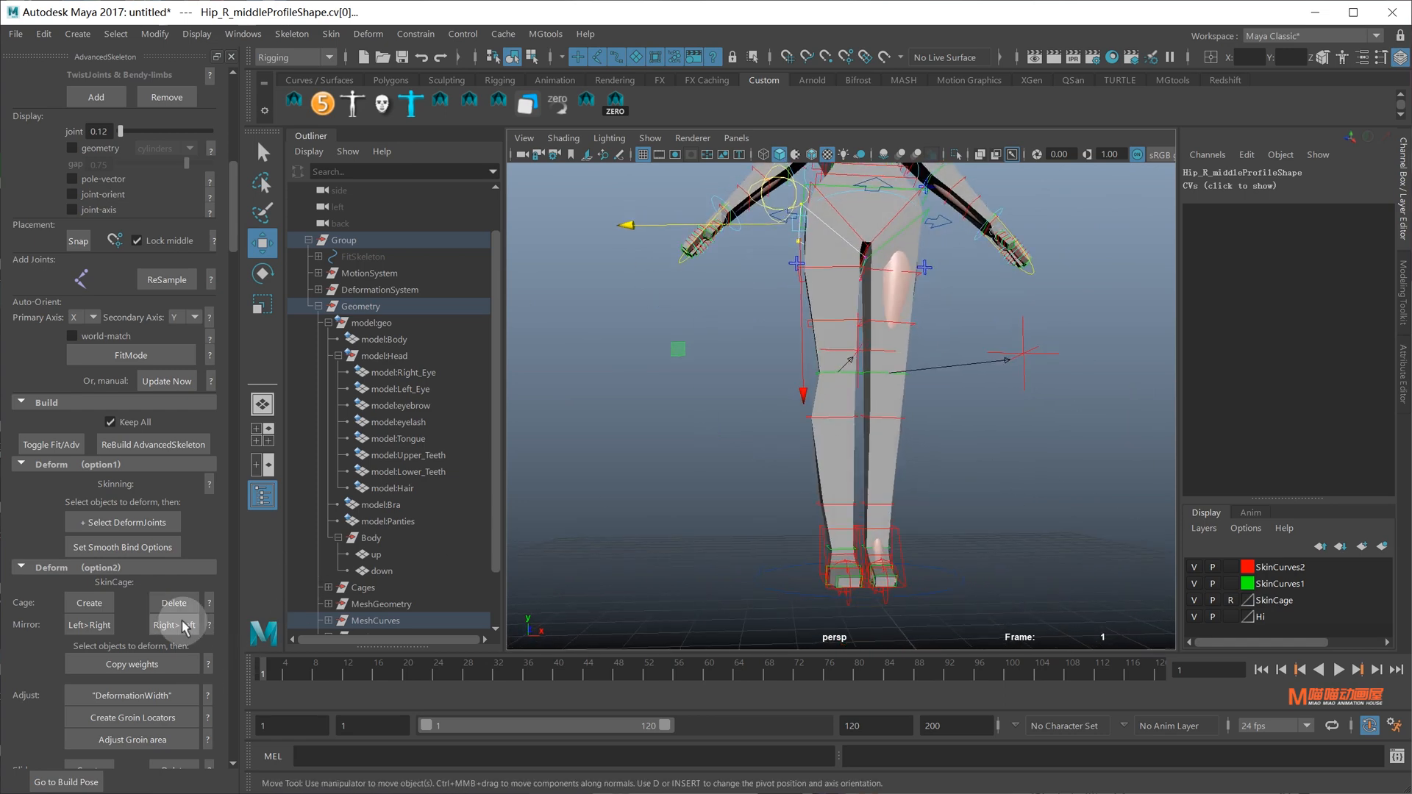
{"action": "left_click_drag", "start_coordinate": [831, 389], "coordinate": [844, 492], "text": "alt"}
{"action": "right_click_drag", "start_coordinate": [844, 492], "coordinate": [909, 425], "text": "alt"}
{"action": "left_click_drag", "start_coordinate": [909, 425], "coordinate": [845, 456], "text": "alt"}
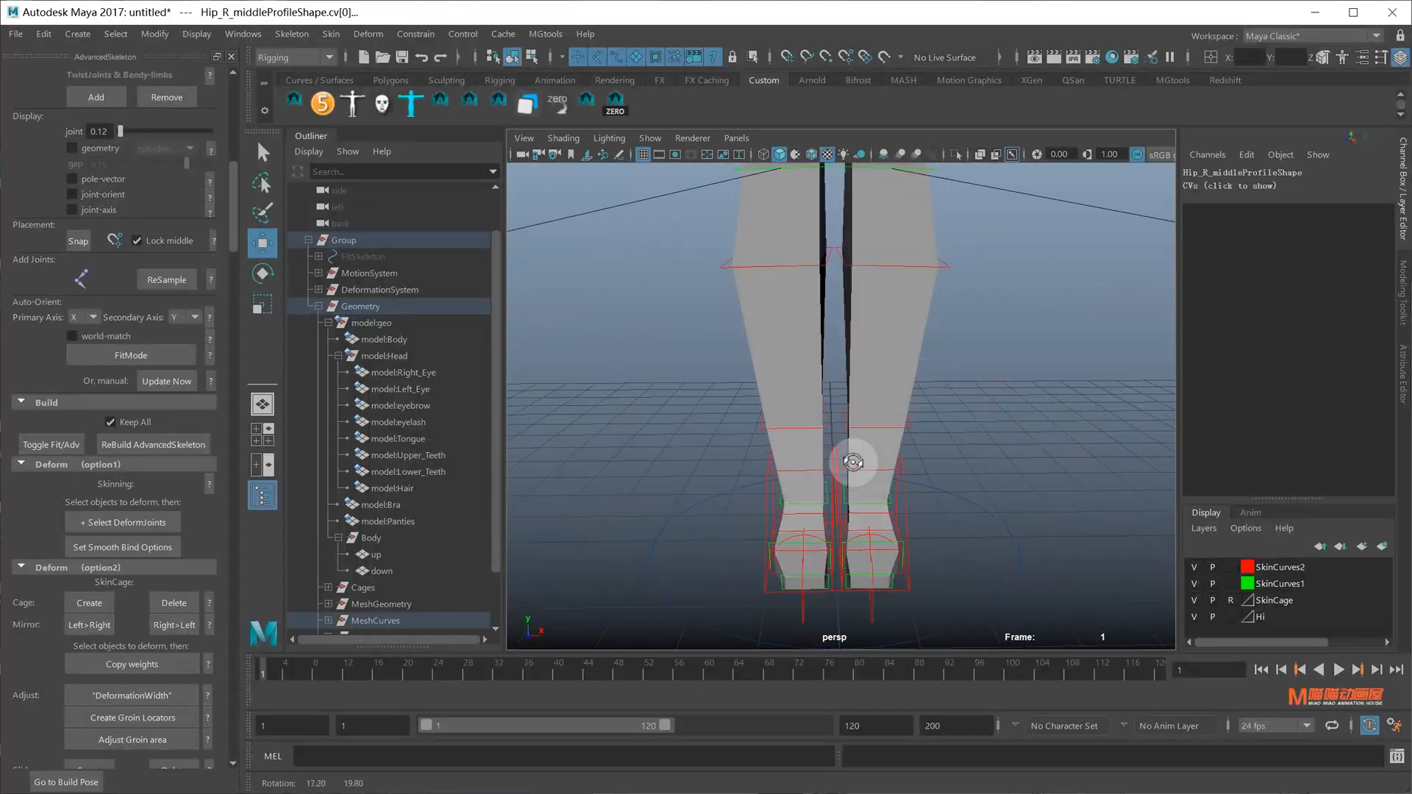
{"action": "right_click_drag", "start_coordinate": [844, 456], "coordinate": [801, 432], "text": "alt"}
{"action": "mouse_move", "coordinate": [800, 431]}
{"action": "middle_mouse_down", "text": "alt"}
{"action": "mouse_move", "coordinate": [814, 520]}
{"action": "mouse_move", "coordinate": [827, 433]}
{"action": "middle_mouse_up", "text": "alt"}
{"action": "left_click_drag", "start_coordinate": [827, 434], "coordinate": [909, 425], "text": "alt"}
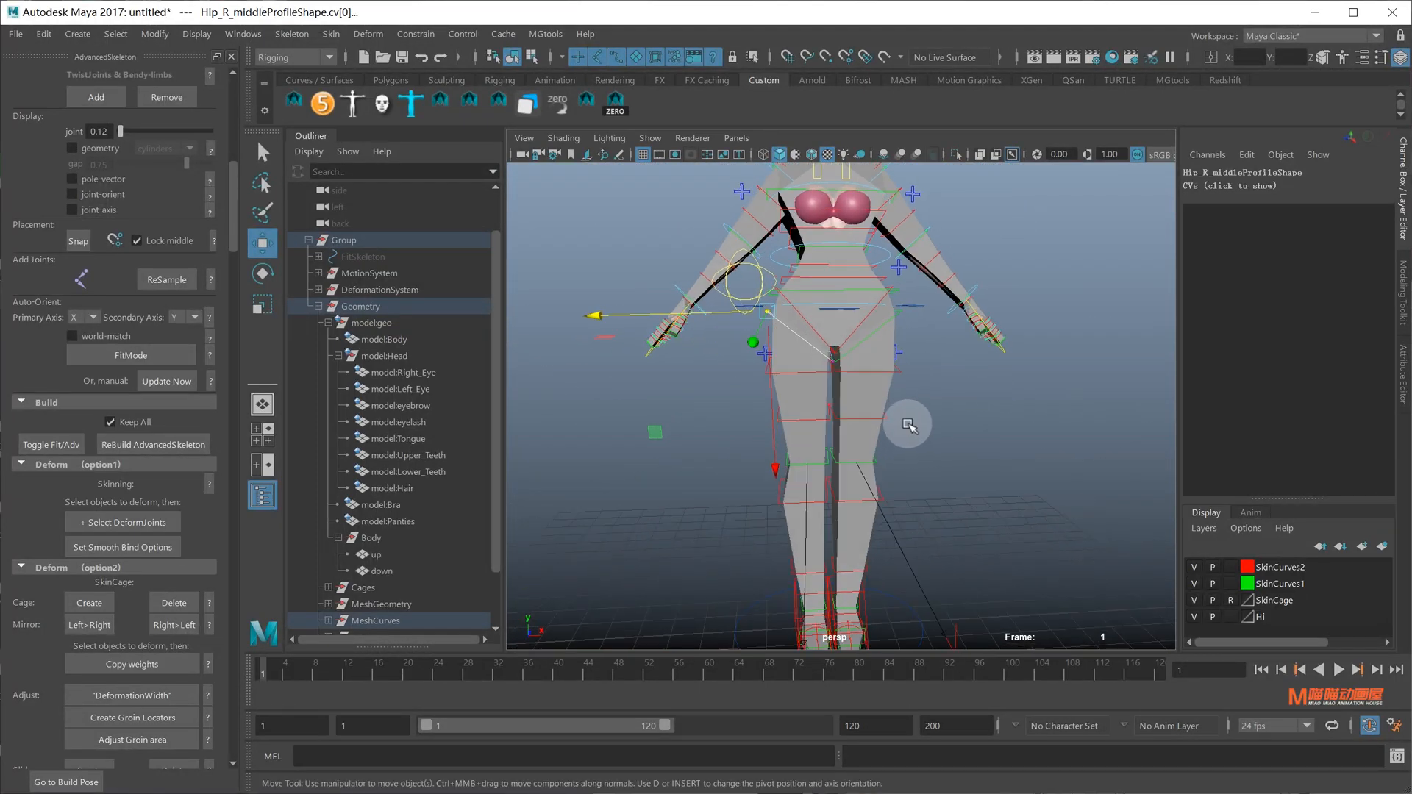
{"action": "left_click_drag", "start_coordinate": [989, 441], "coordinate": [940, 448], "text": "alt"}
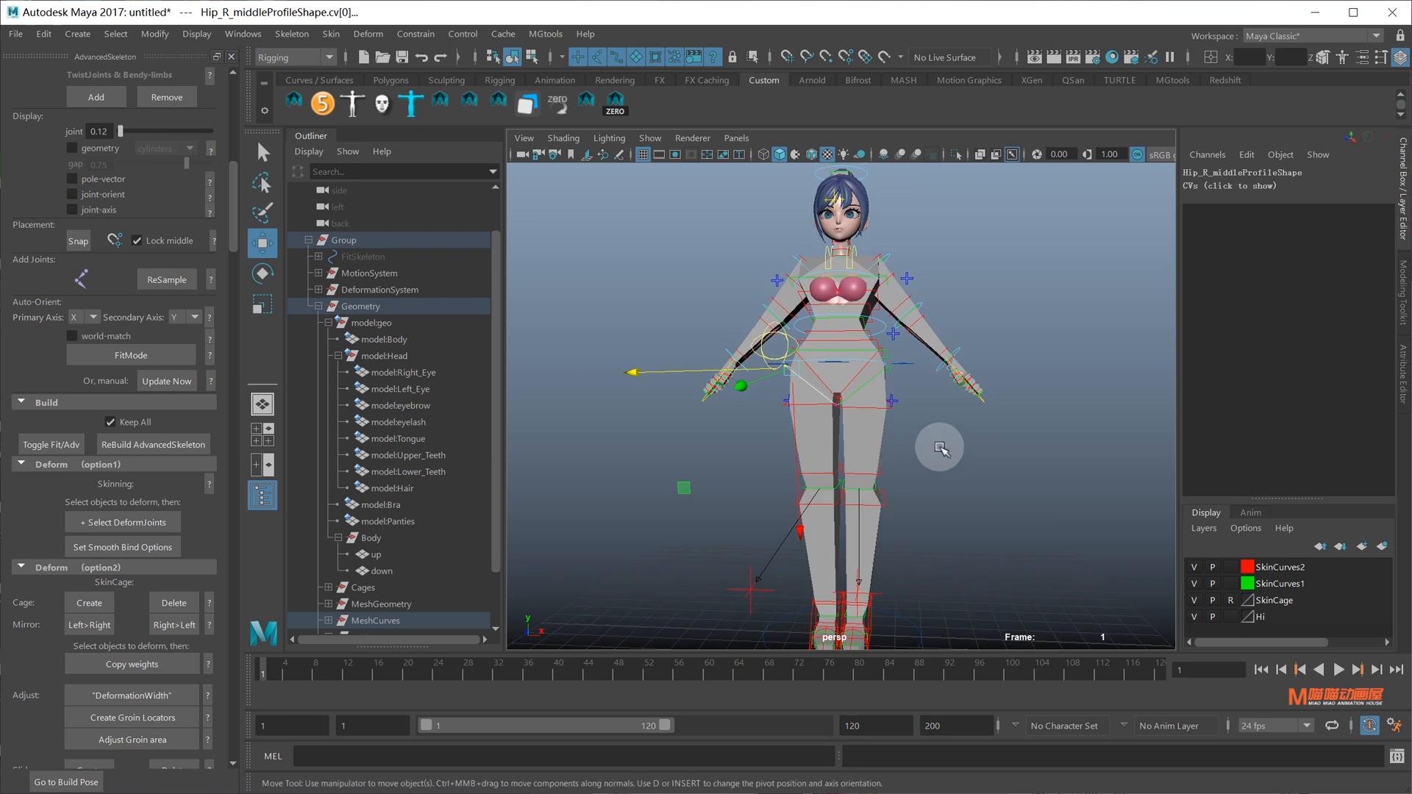
Delete the skin cage and its profile curves with AdvancedSkeleton Cage Delete
{"action": "left_click", "coordinate": [392, 572]}
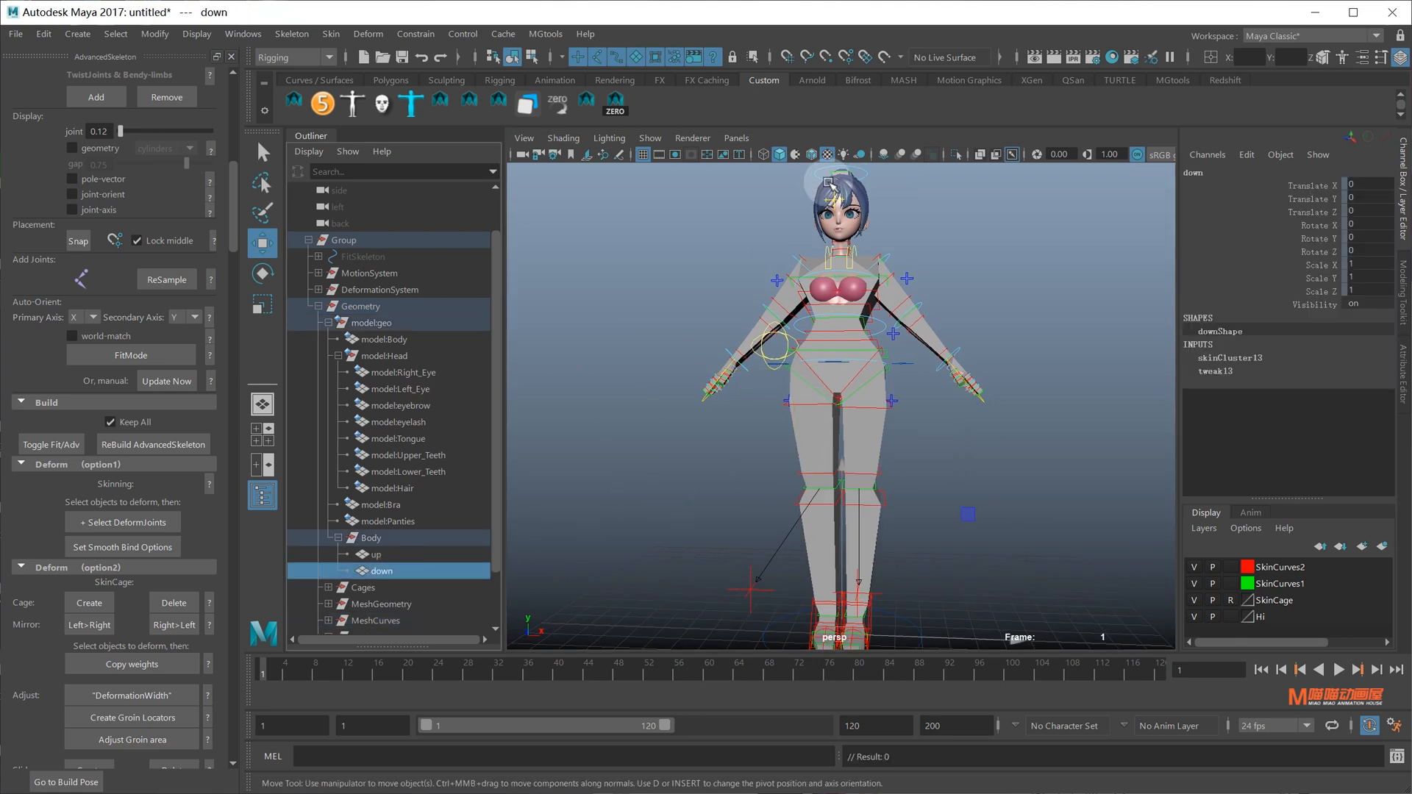
{"action": "left_click", "coordinate": [956, 156]}
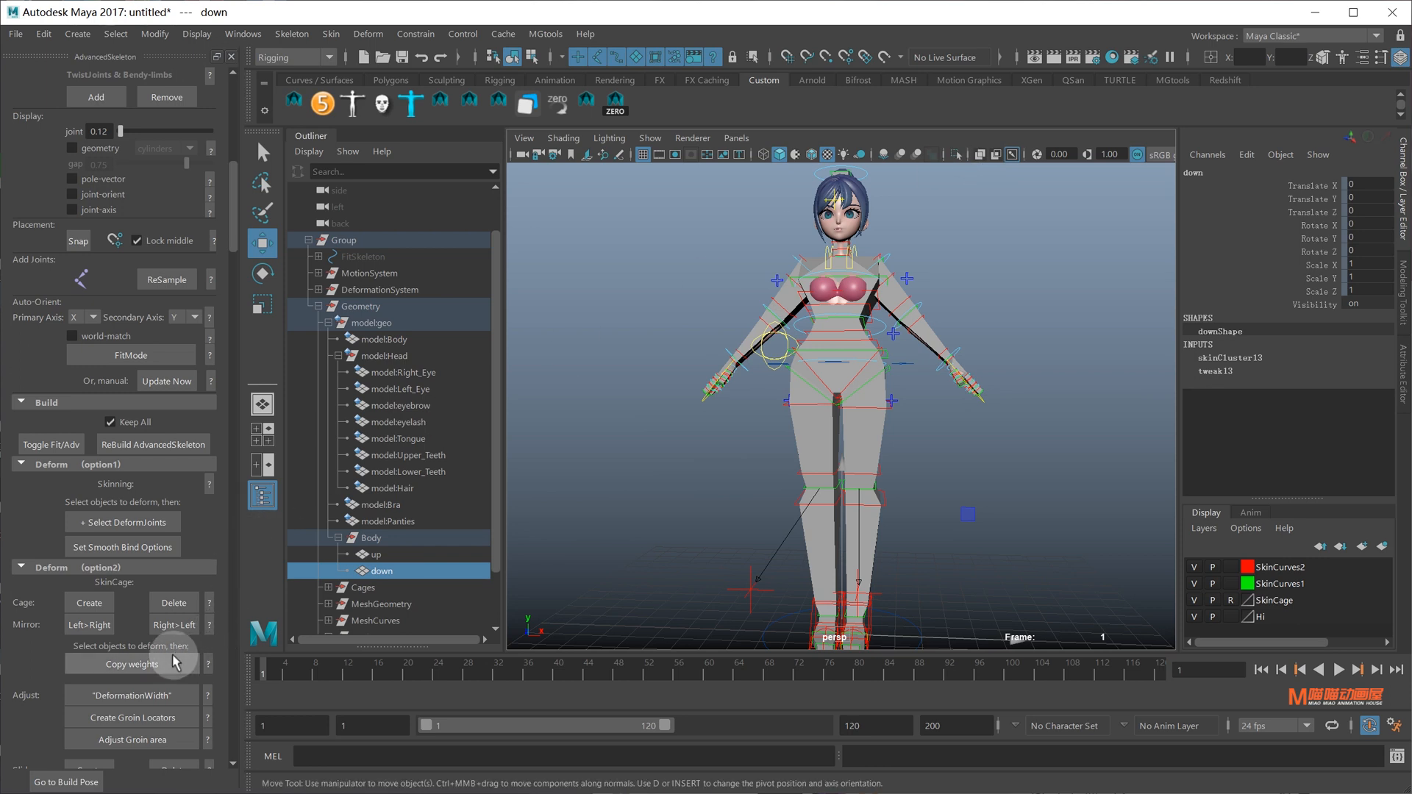
{"action": "left_click", "coordinate": [175, 603]}
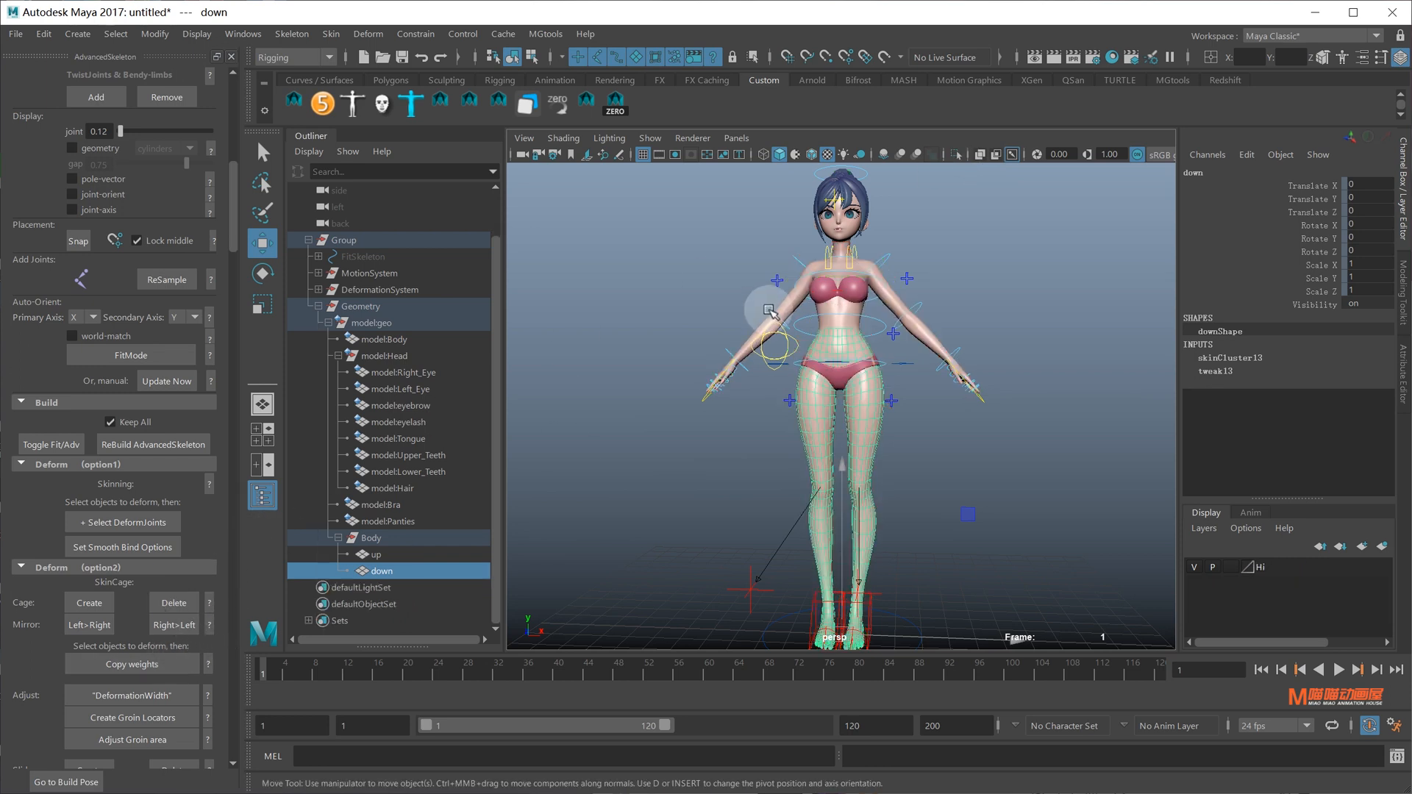
Copy the up and down proxy skin weights onto model:Body, then hide the proxies
{"action": "left_click", "coordinate": [403, 557]}
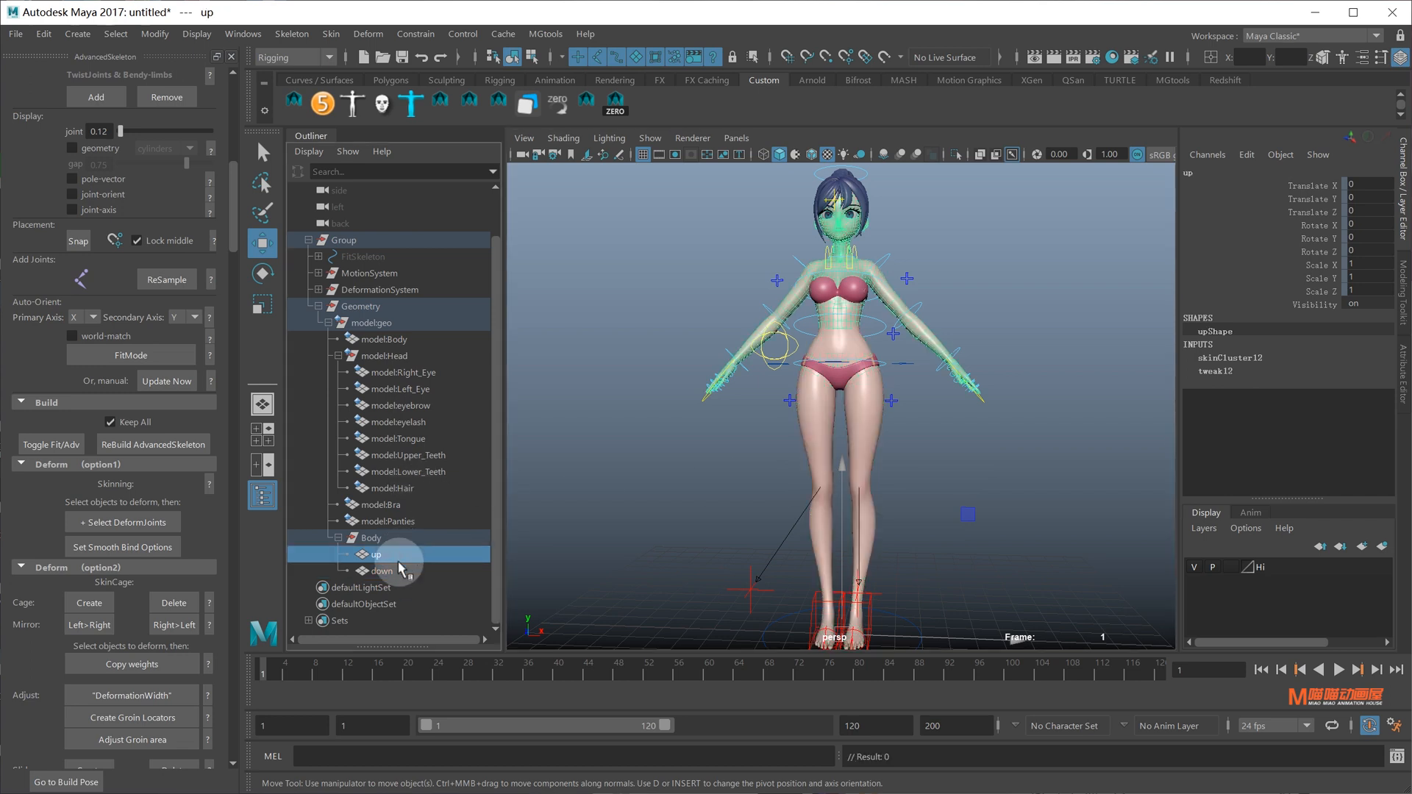
{"action": "left_click", "coordinate": [395, 571], "text": "shift"}
{"action": "left_click", "coordinate": [405, 340], "text": "ctrl"}
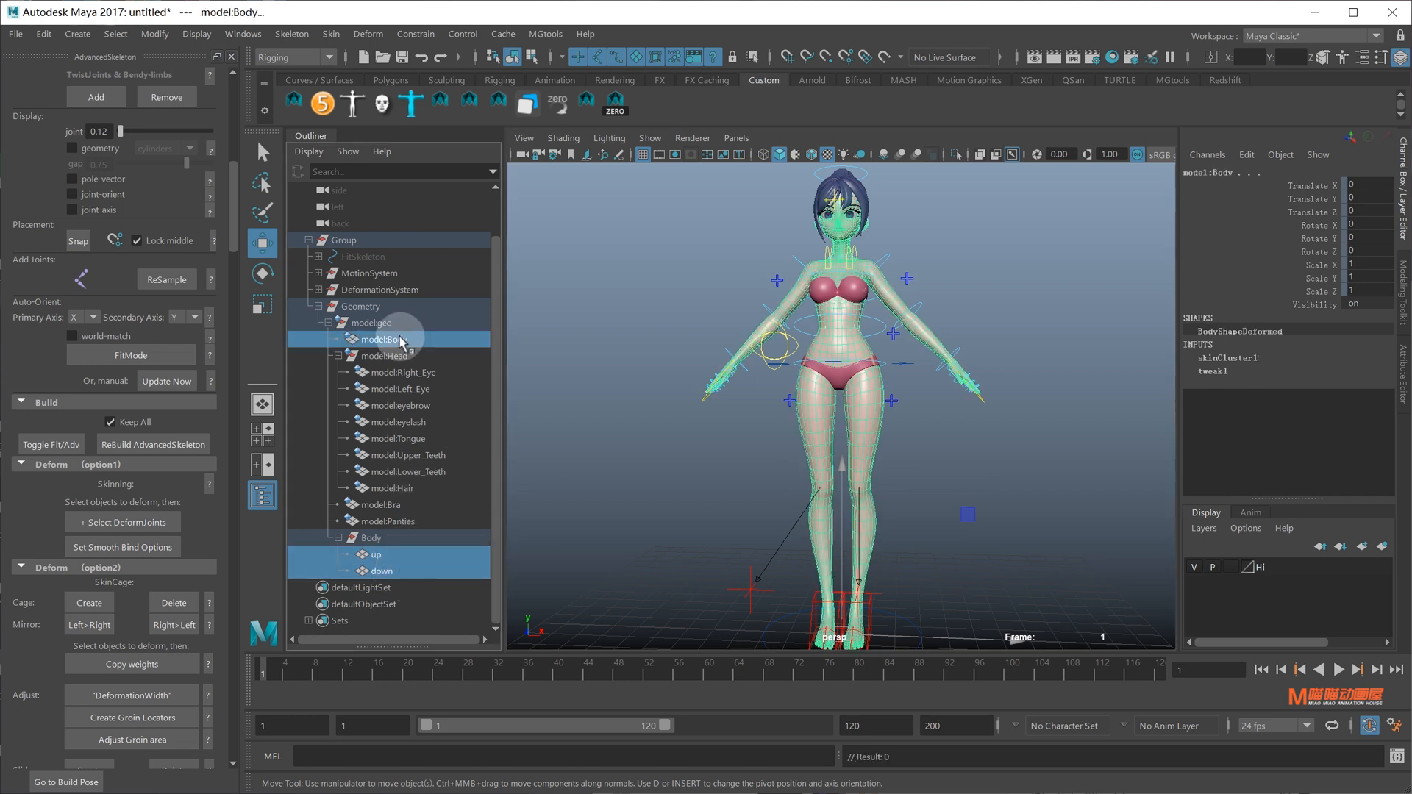
{"action": "left_click", "coordinate": [329, 37]}
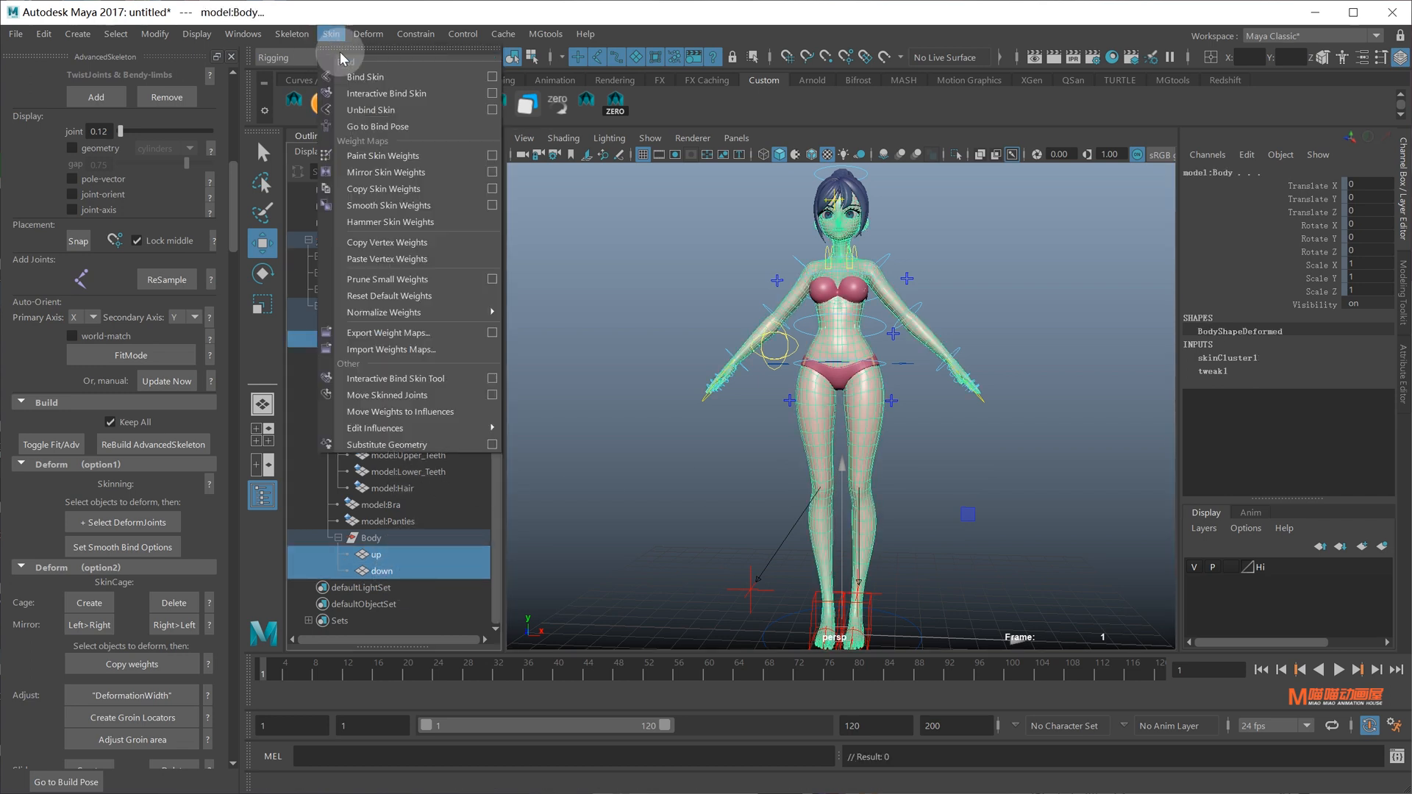
{"action": "left_click", "coordinate": [389, 190]}
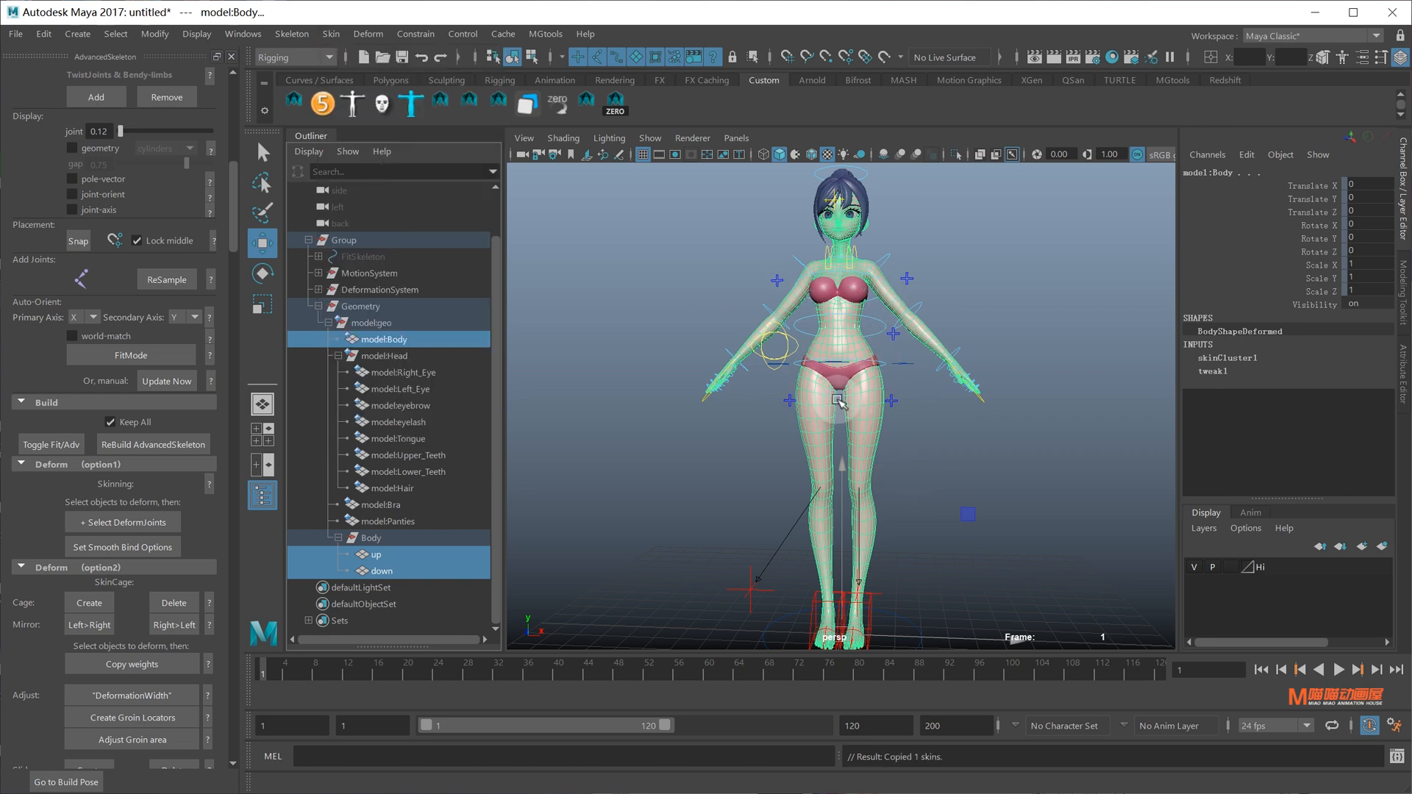
{"action": "key", "text": "ctrl+h"}
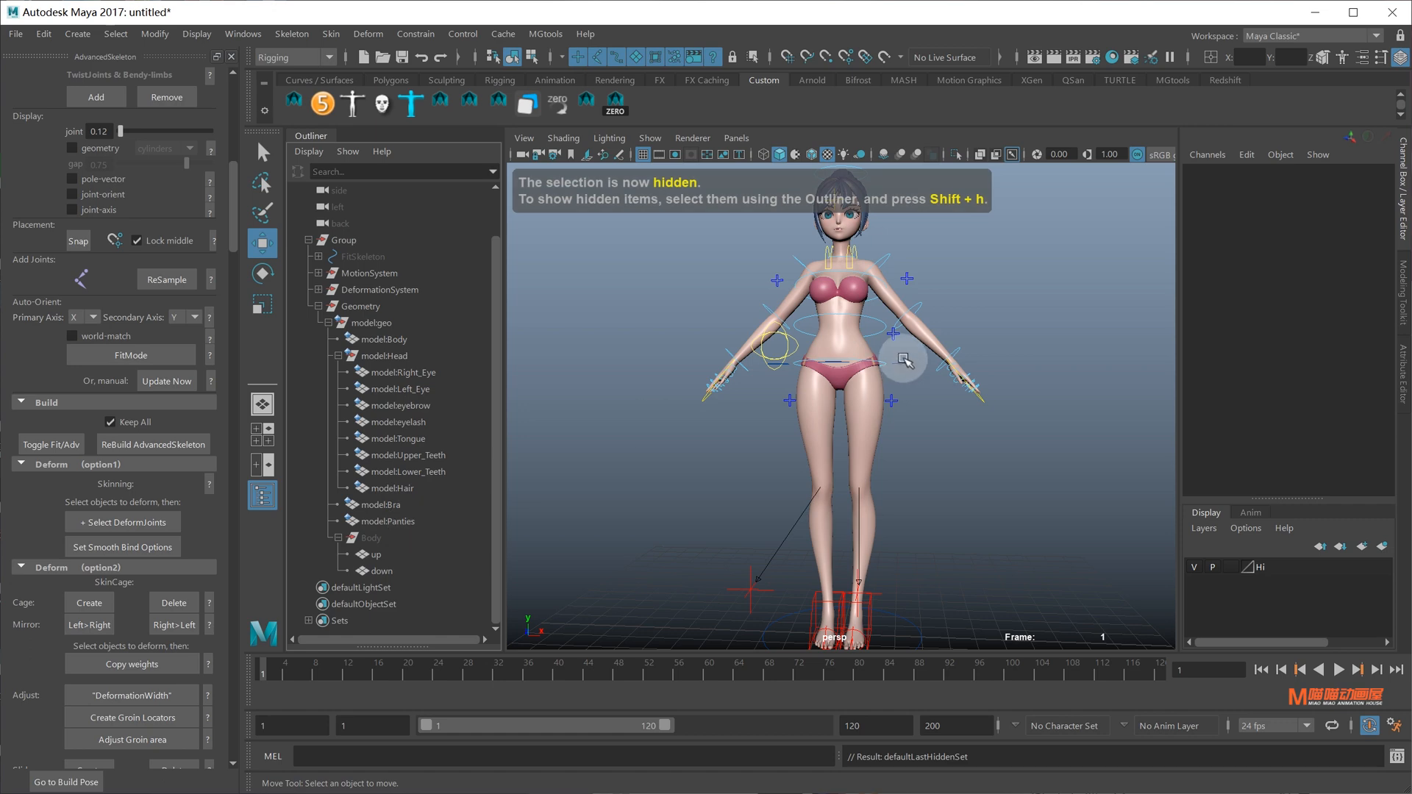
Lower RootX_M to test the knee bend, then undo the move
{"action": "left_click_drag", "start_coordinate": [903, 359], "coordinate": [913, 380]}
{"action": "left_click_drag", "start_coordinate": [841, 316], "coordinate": [841, 438]}
{"action": "left_click_drag", "start_coordinate": [978, 408], "coordinate": [847, 453], "text": "alt"}
{"action": "key", "text": "ctrl+z"}
{"action": "right_click_drag", "start_coordinate": [917, 447], "coordinate": [794, 406], "text": "alt"}
{"action": "middle_click_drag", "start_coordinate": [794, 407], "coordinate": [847, 463], "text": "alt"}
Apply Delta Mush to the model:geo meshes through model:Panties
{"action": "left_click", "coordinate": [374, 323]}
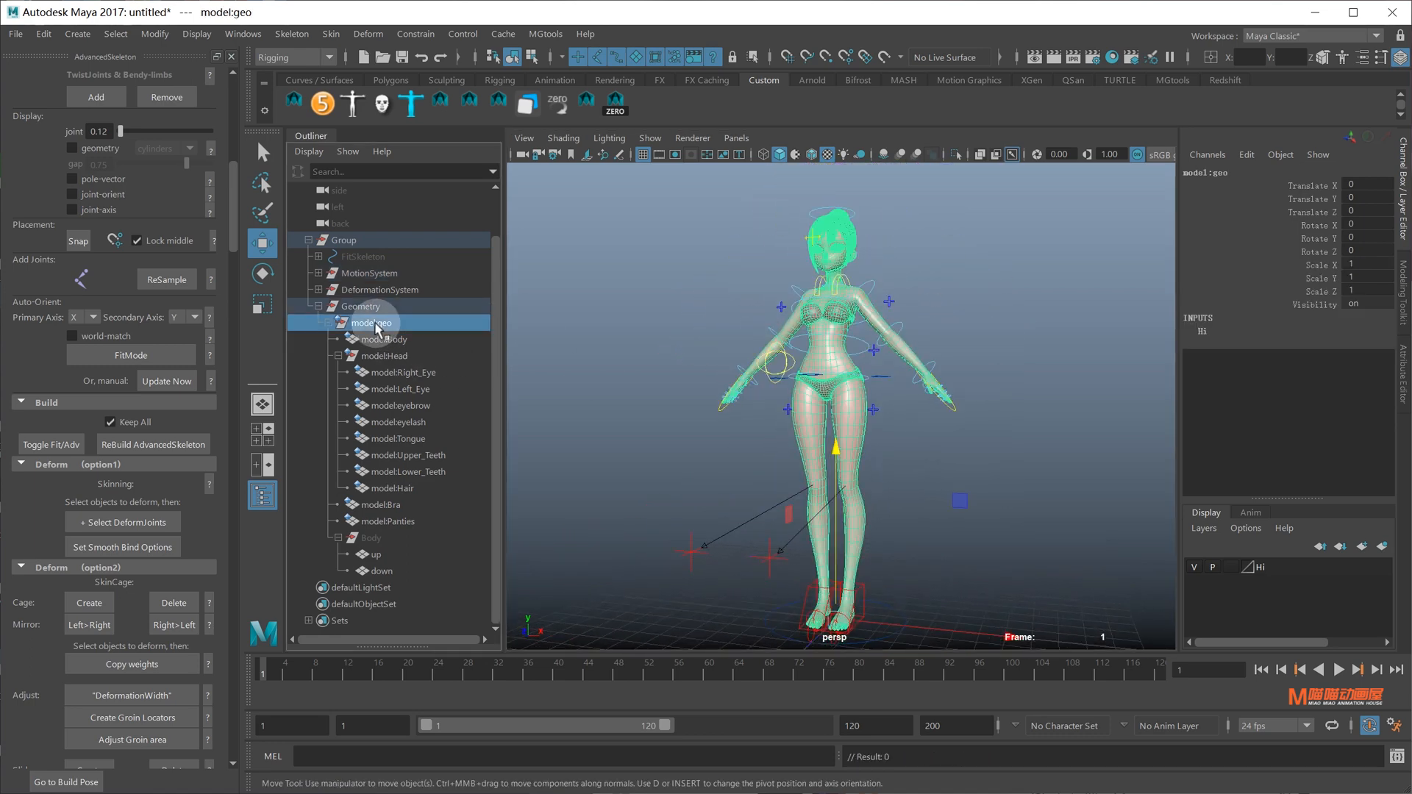
{"action": "left_click", "coordinate": [390, 521], "text": "shift"}
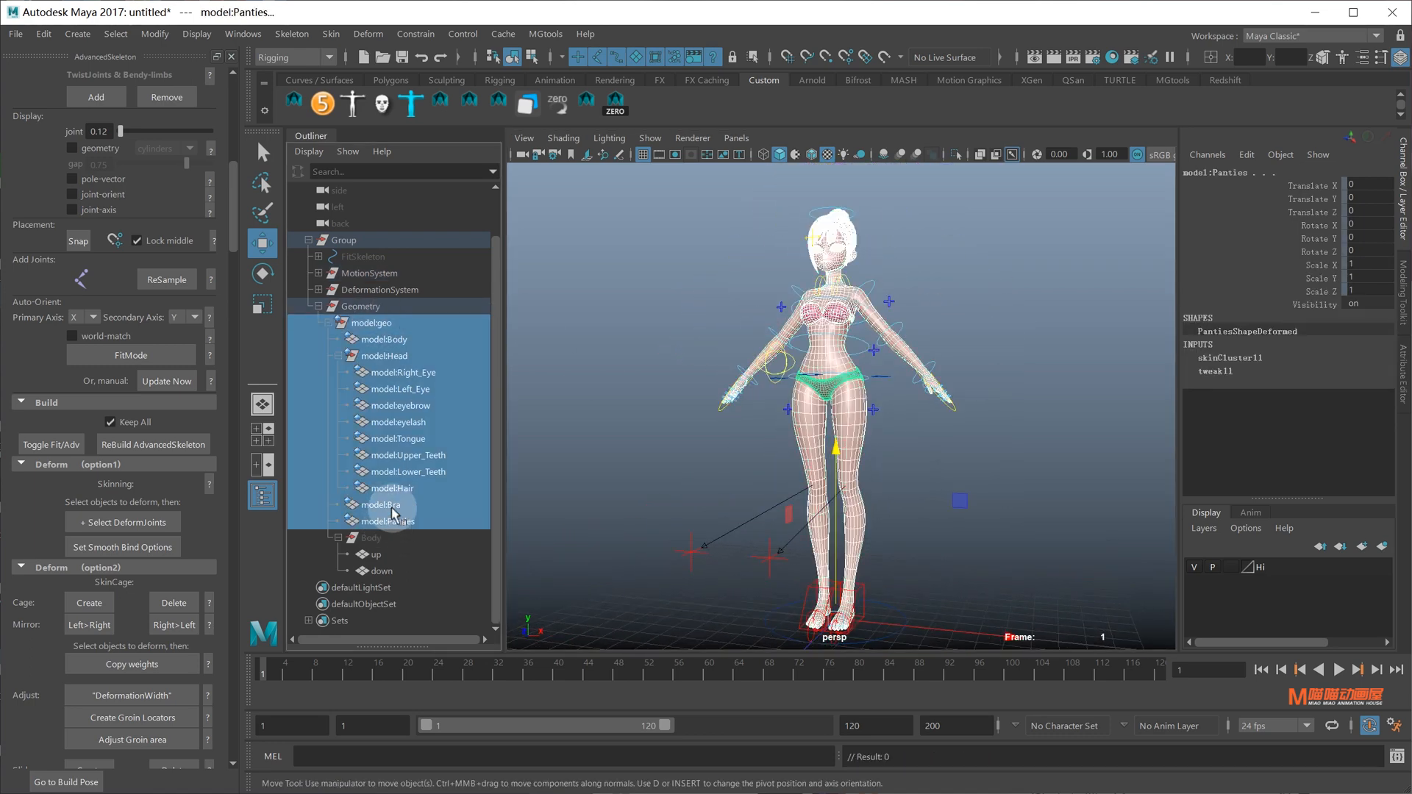
{"action": "left_click", "coordinate": [377, 324], "text": "ctrl"}
{"action": "scroll", "coordinate": [132, 530], "scroll_direction": "down", "scroll_amount": 10}
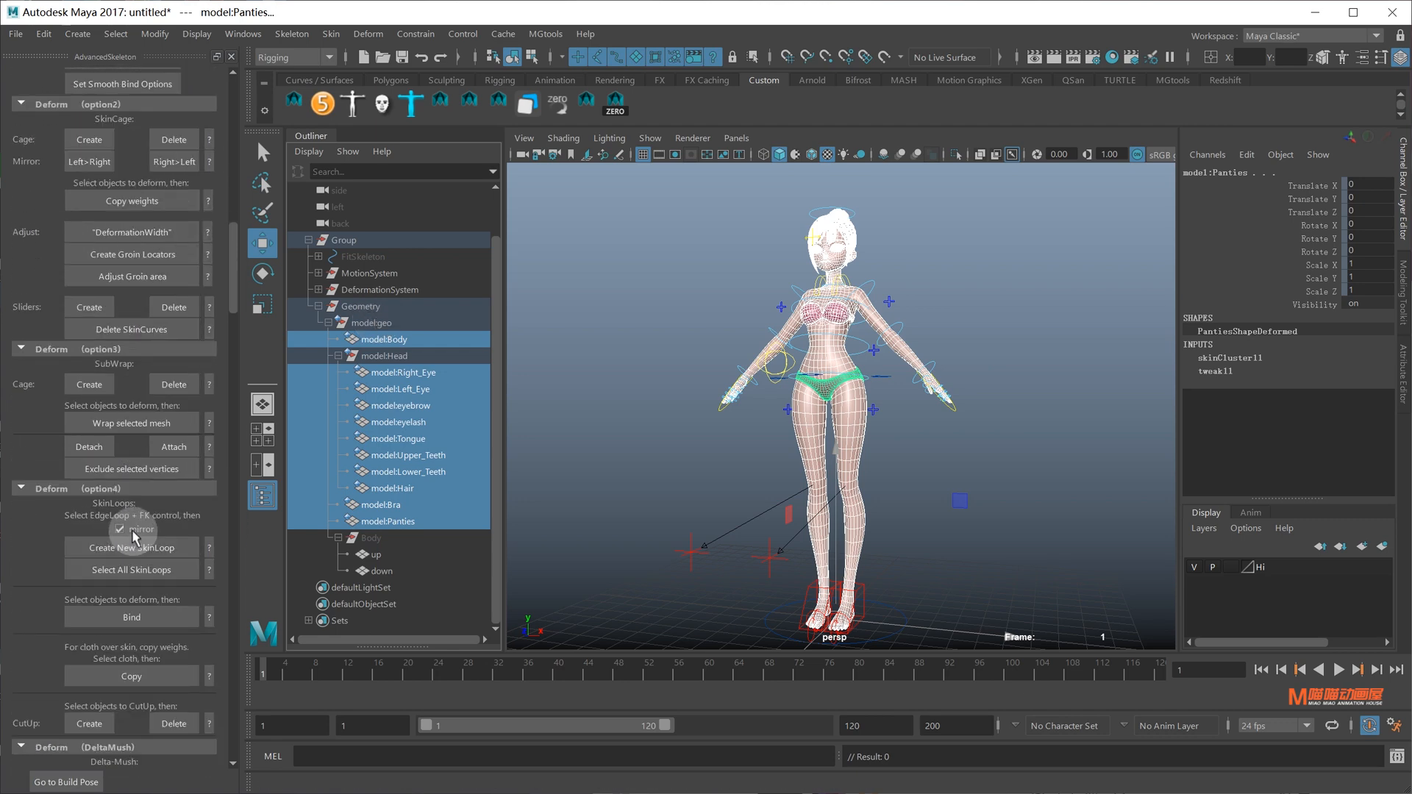
{"action": "scroll", "coordinate": [131, 529], "scroll_direction": "down", "scroll_amount": 4}
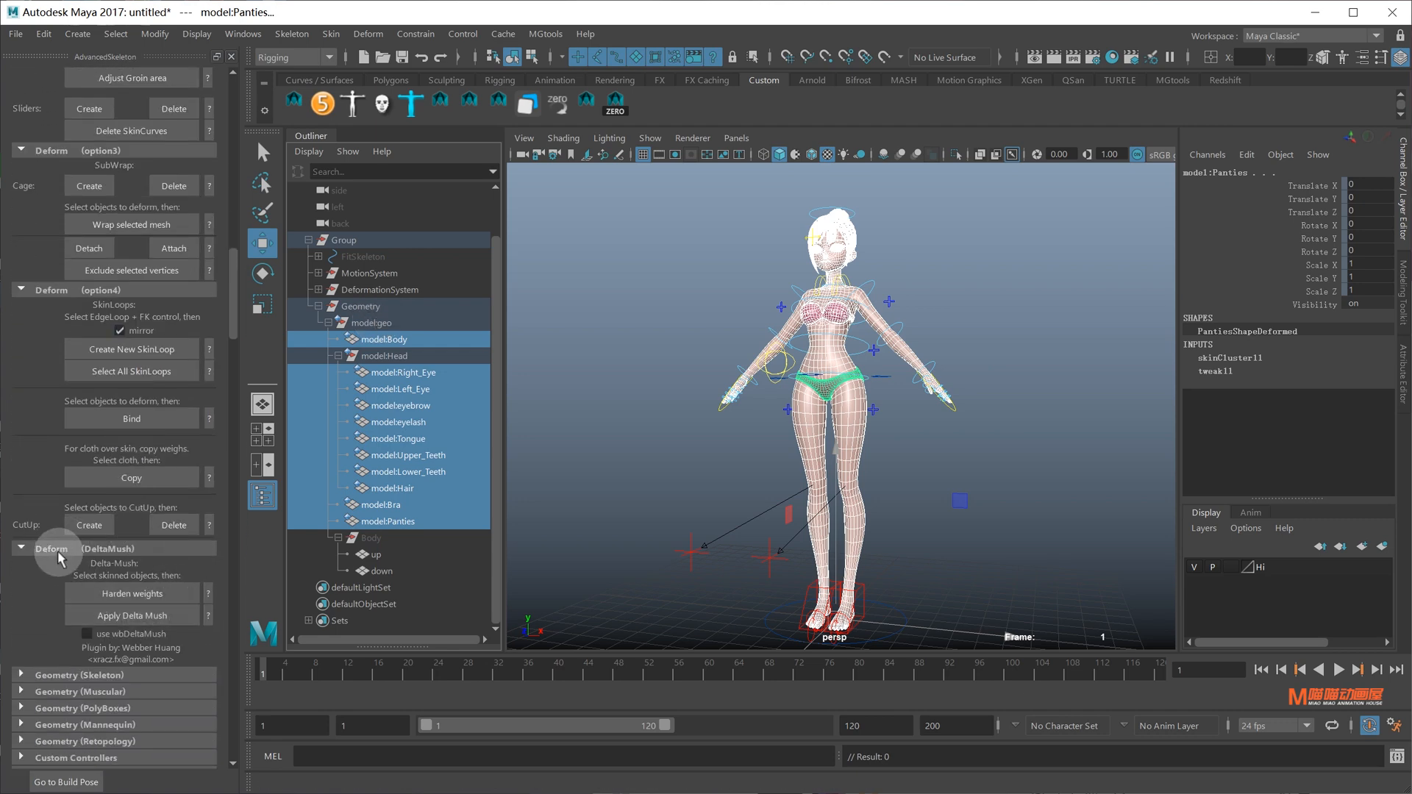
{"action": "left_click", "coordinate": [132, 616]}
{"action": "scroll", "coordinate": [897, 395], "scroll_direction": "up", "scroll_amount": 5}
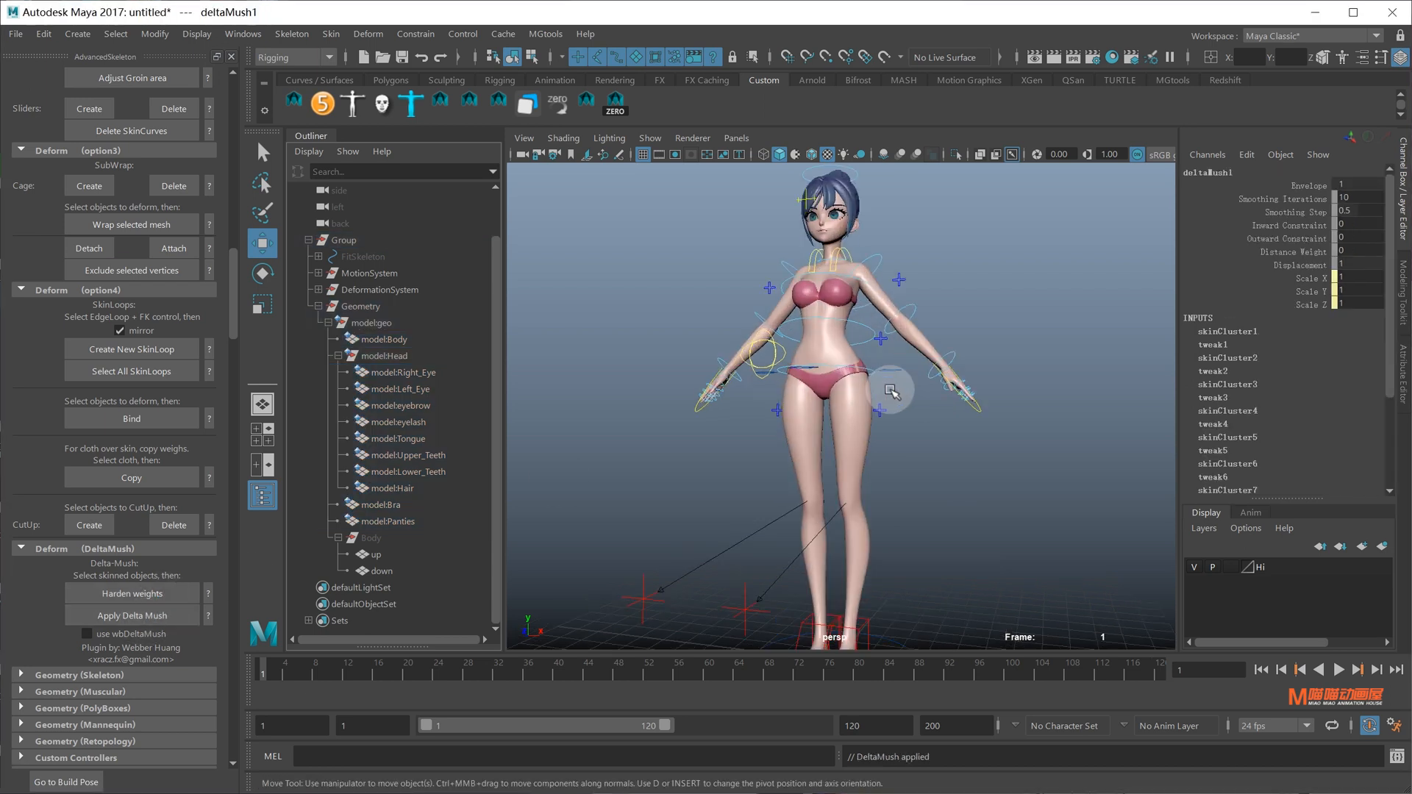
Crouch the character by lowering RootX_M to check Delta Mush, then undo
{"action": "left_click", "coordinate": [932, 366]}
{"action": "key", "text": "f"}
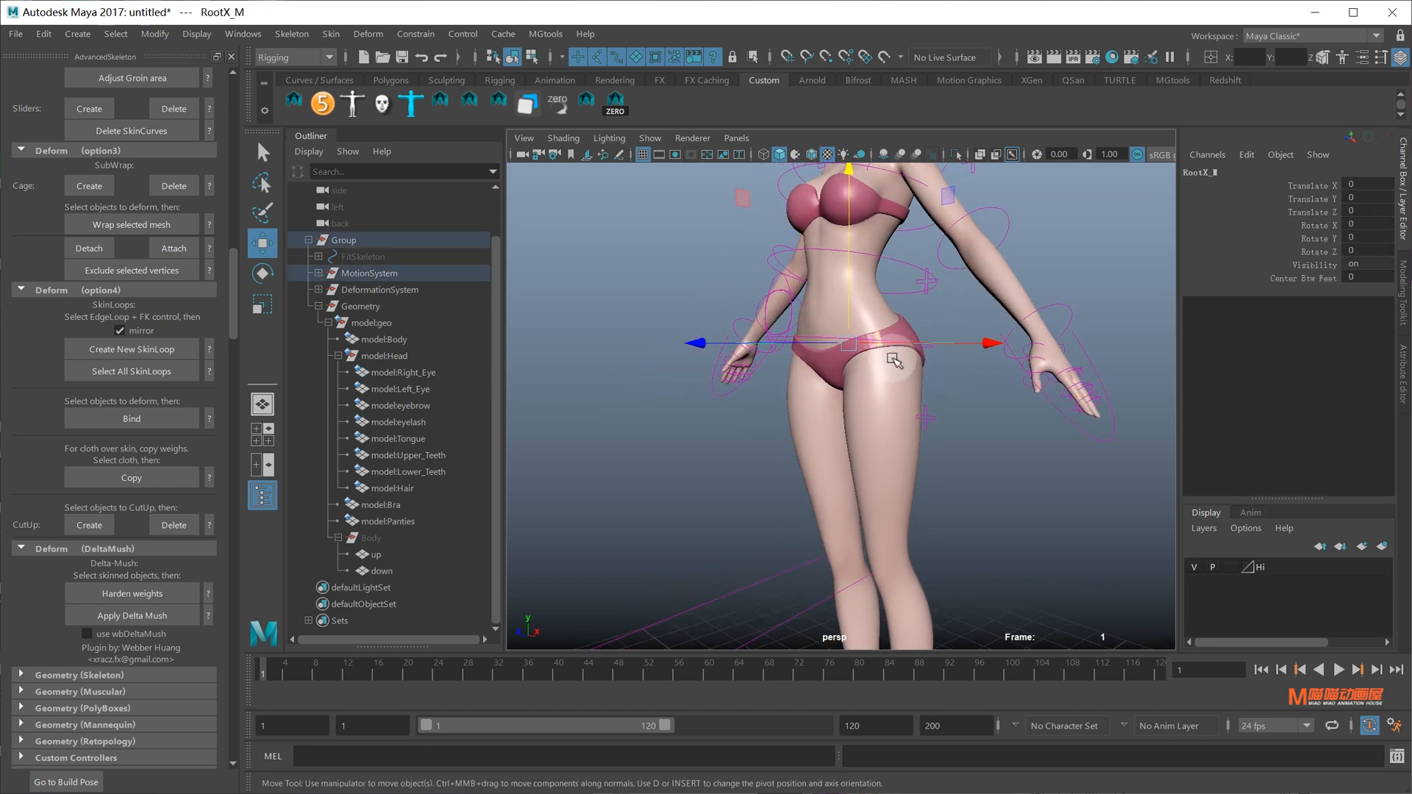
{"action": "scroll", "coordinate": [891, 422], "scroll_direction": "up", "scroll_amount": 6}
{"action": "left_click_drag", "start_coordinate": [862, 365], "coordinate": [911, 399]}
{"action": "key", "text": "ctrl+z"}
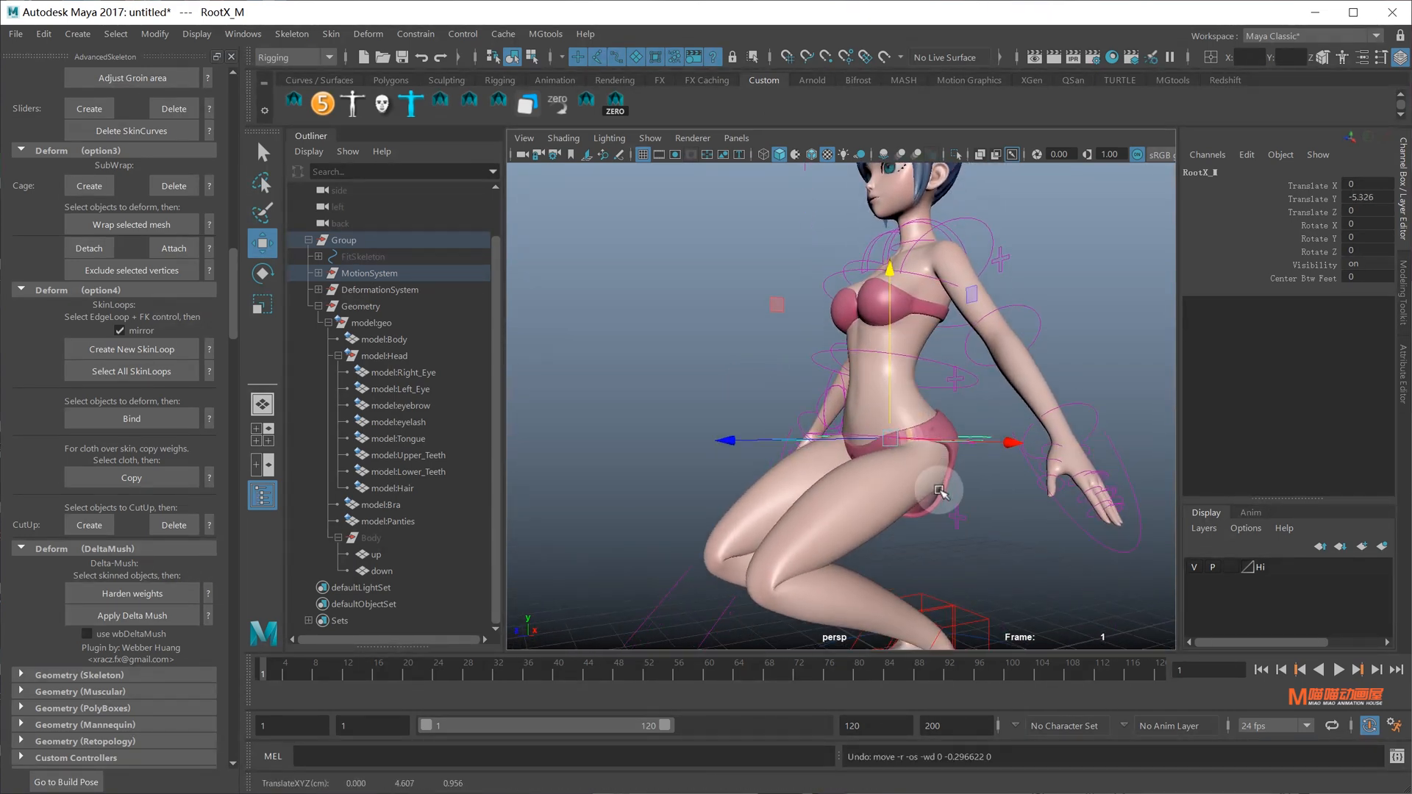
{"action": "left_click_drag", "start_coordinate": [934, 508], "coordinate": [892, 466], "text": "alt"}
Select model:Body and add model:Panties as the skin-weight copy target
{"action": "left_click", "coordinate": [980, 482]}
{"action": "left_click", "coordinate": [867, 470]}
{"action": "key", "text": "q"}
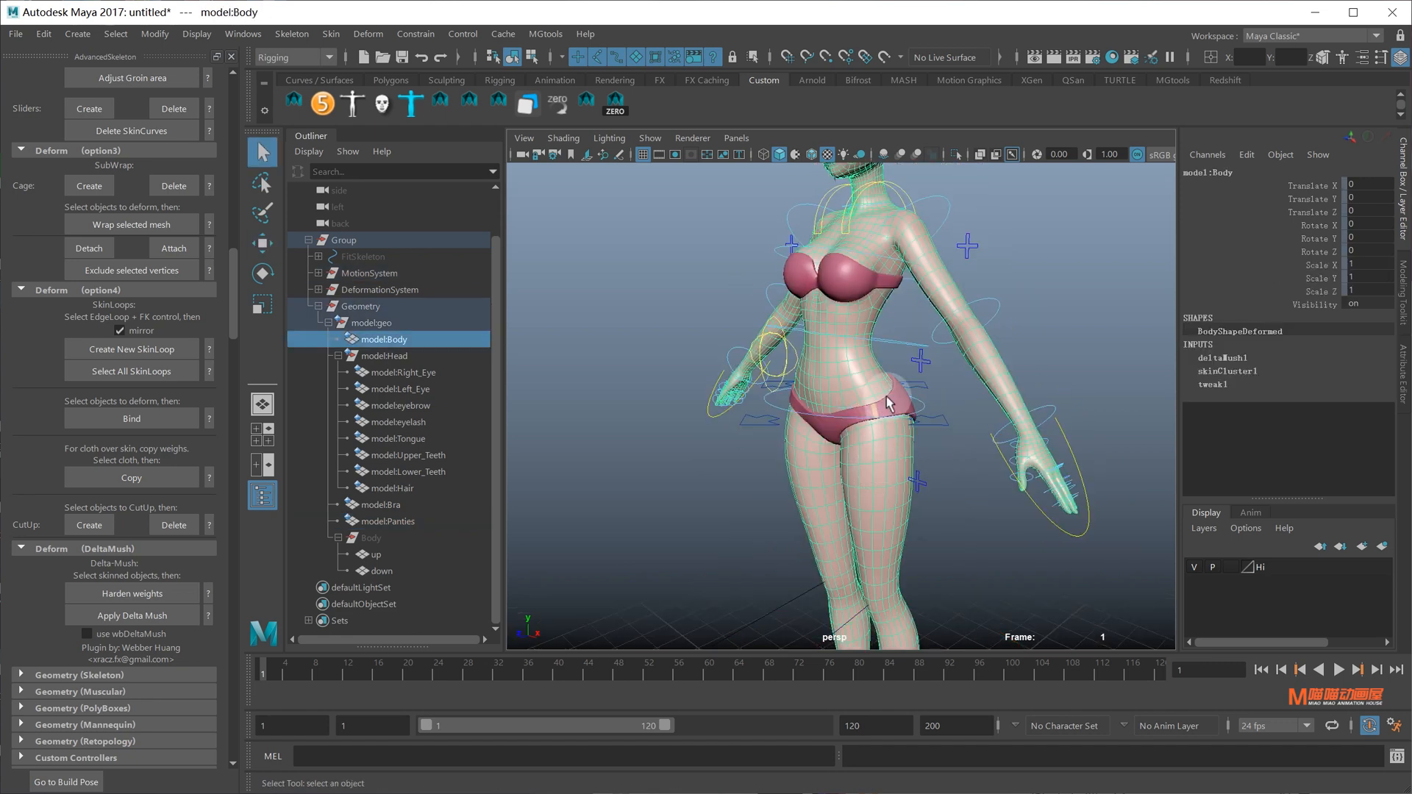
{"action": "left_click", "coordinate": [888, 410], "text": "shift"}
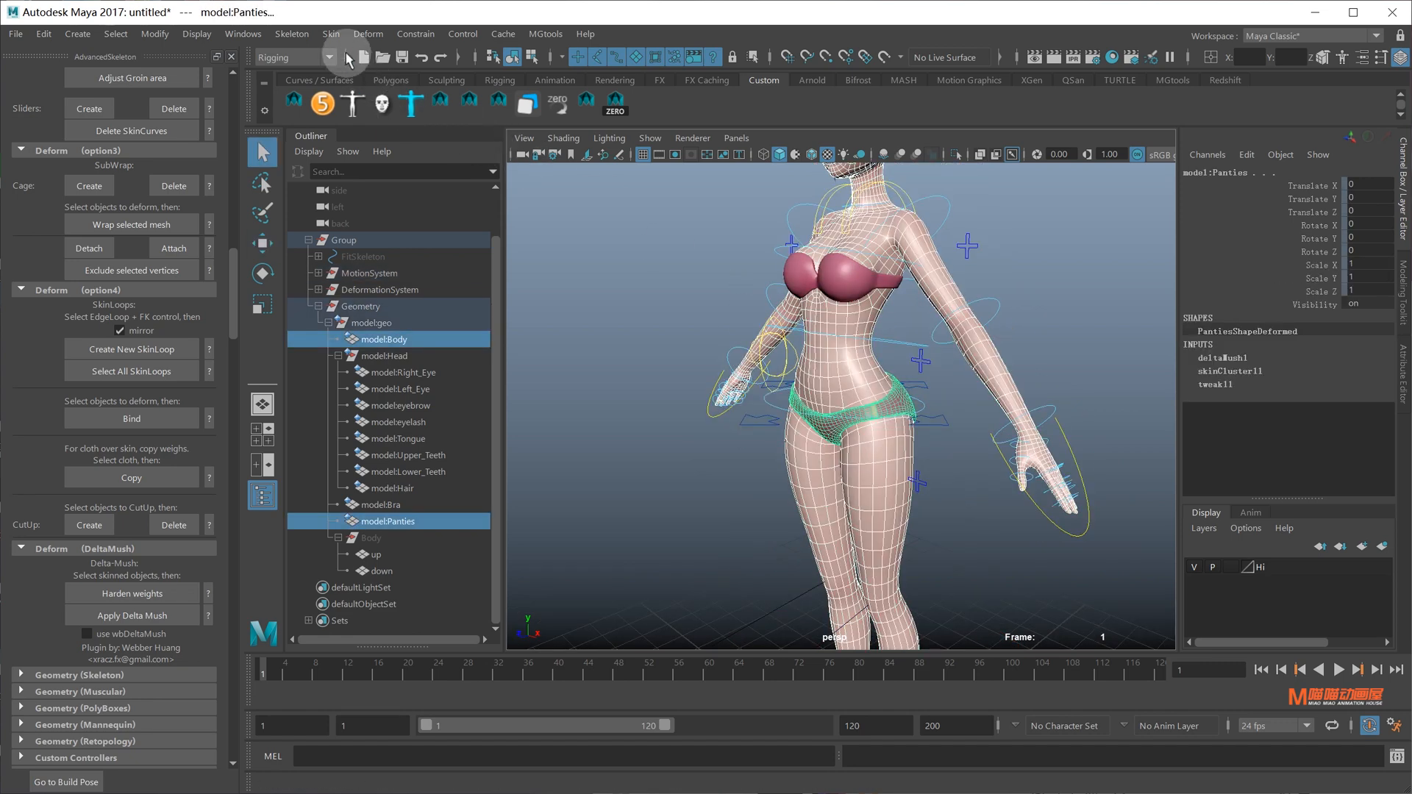
{"action": "left_click", "coordinate": [331, 34]}
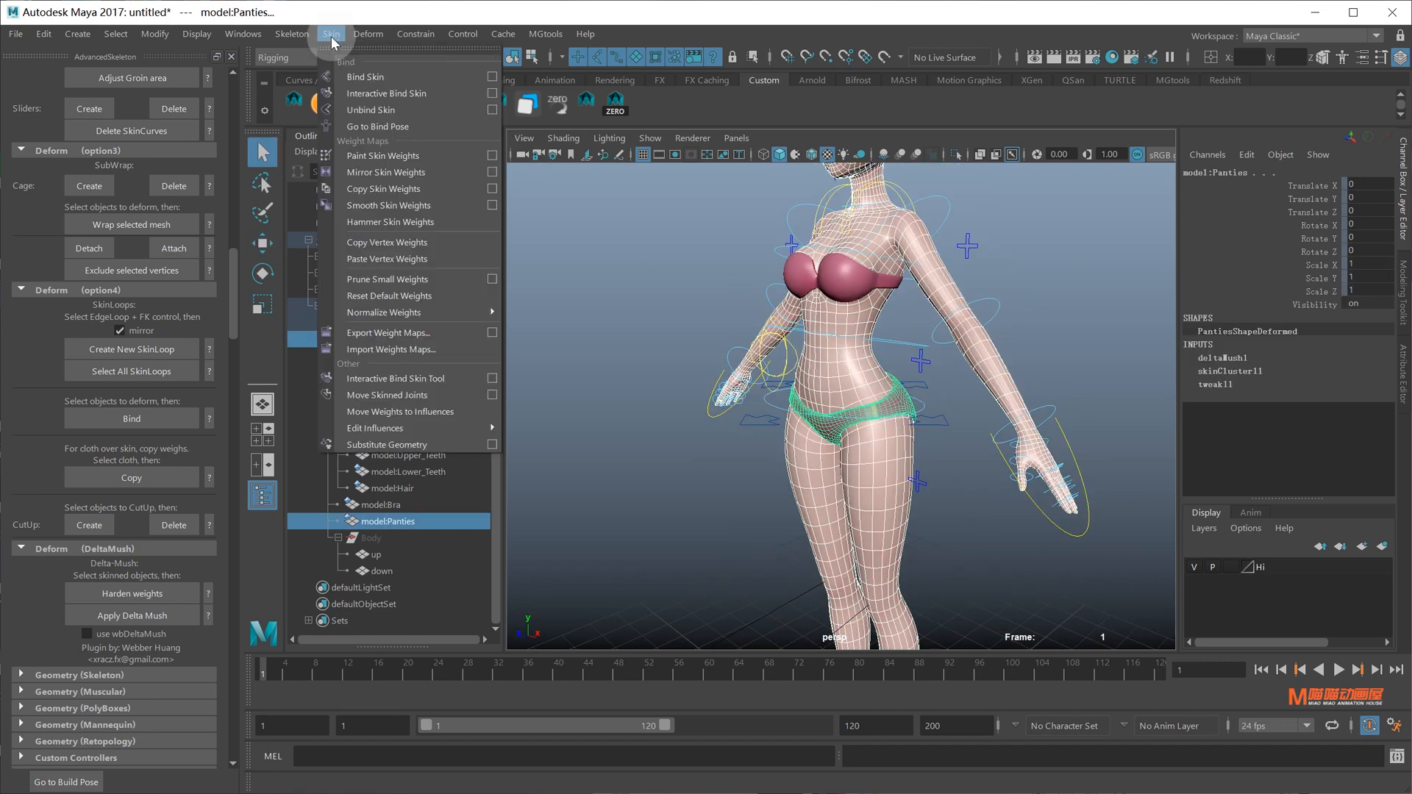
Copy model:Body's skin weights onto model:Panties and lower RootX_M to test the bend
{"action": "left_click", "coordinate": [388, 190]}
{"action": "left_click", "coordinate": [940, 426]}
{"action": "left_click_drag", "start_coordinate": [939, 438], "coordinate": [929, 384], "text": "alt"}
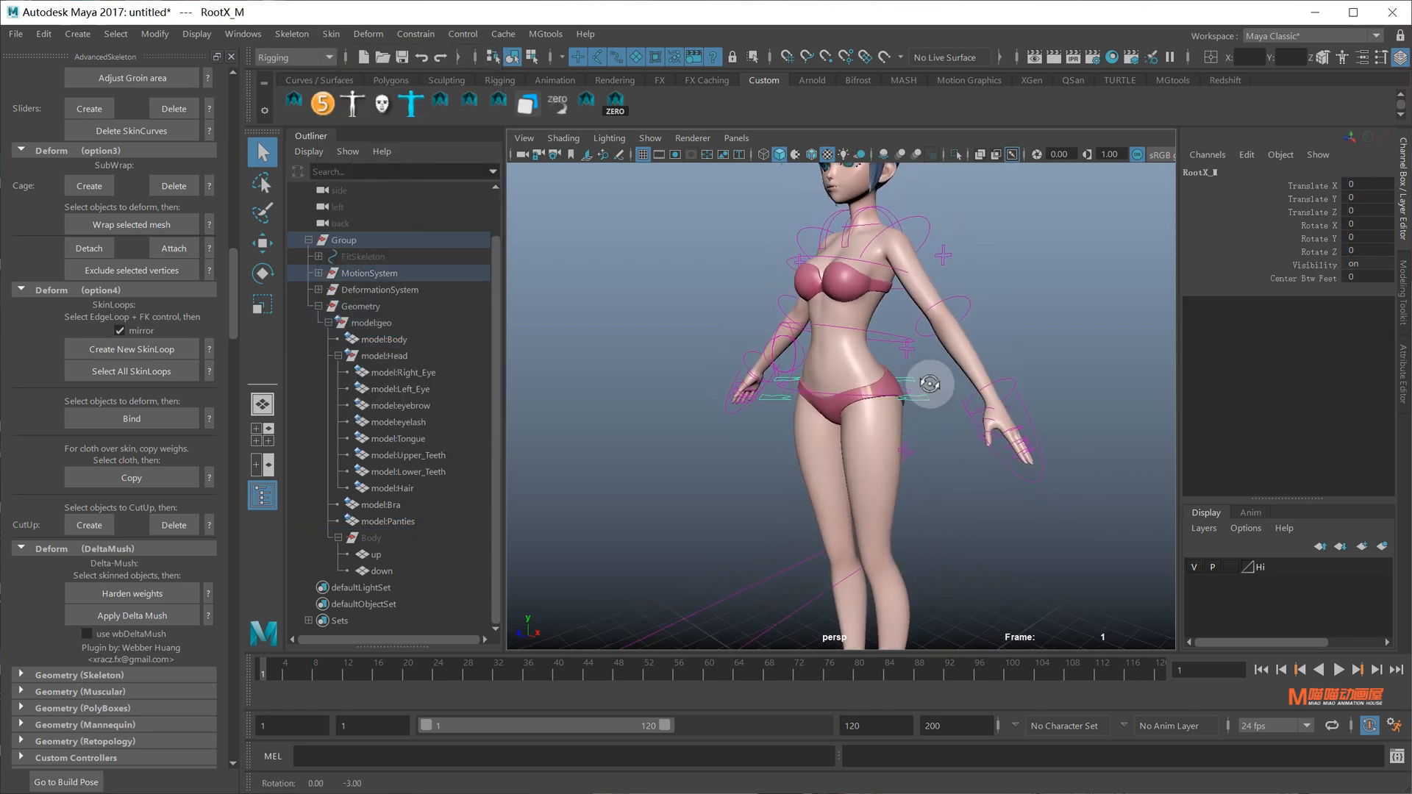
{"action": "left_click_drag", "start_coordinate": [841, 252], "coordinate": [858, 500]}
{"action": "middle_click_drag", "start_coordinate": [875, 555], "coordinate": [887, 400], "text": "alt"}
{"action": "left_click_drag", "start_coordinate": [899, 406], "coordinate": [774, 438], "text": "alt"}
Orbit around to the character's back and select model:Body
{"action": "scroll", "coordinate": [774, 438], "scroll_direction": "up", "scroll_amount": 5}
{"action": "middle_click_drag", "start_coordinate": [774, 438], "coordinate": [854, 413], "text": "alt"}
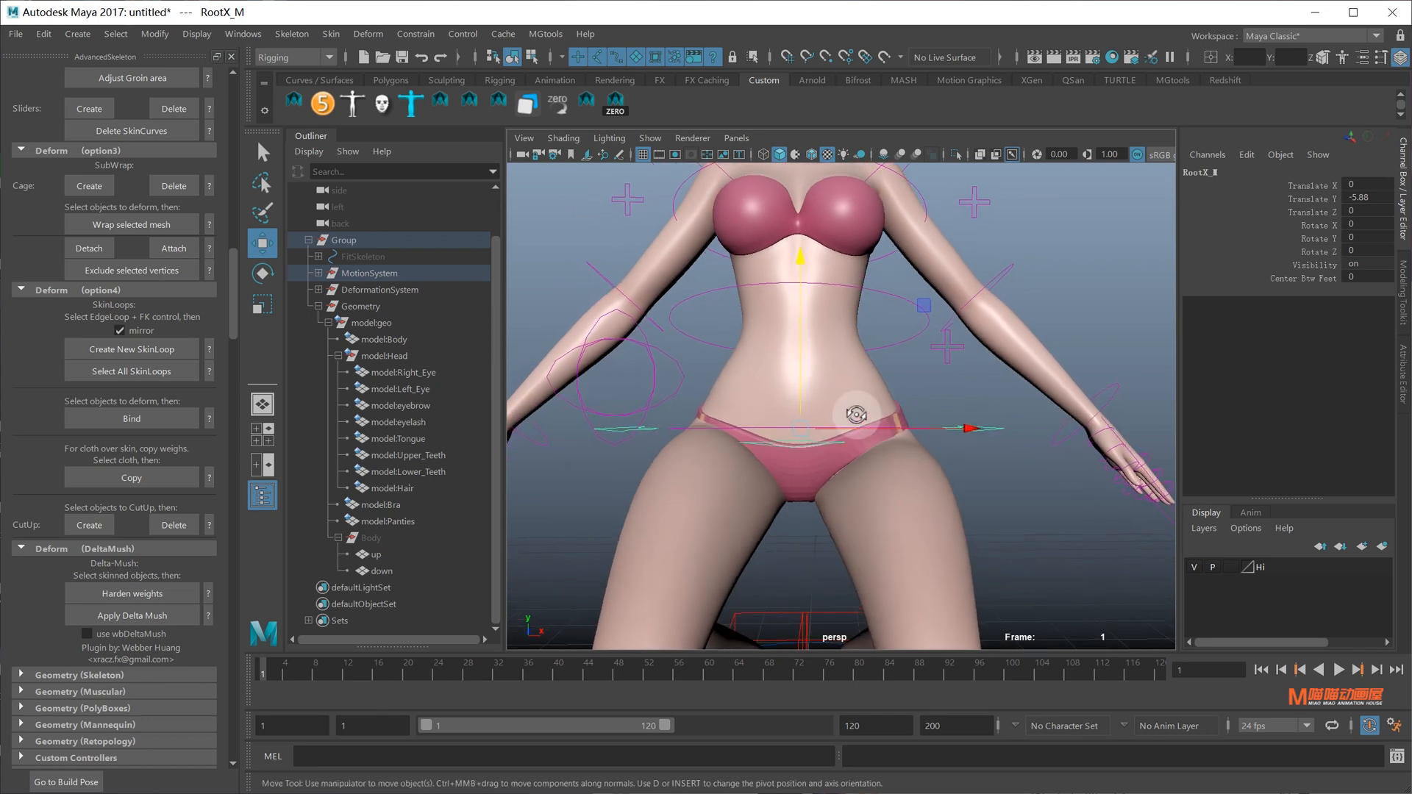
{"action": "left_click_drag", "start_coordinate": [853, 413], "coordinate": [646, 407], "text": "alt"}
{"action": "left_click_drag", "start_coordinate": [647, 407], "coordinate": [620, 400], "text": "alt"}
{"action": "left_click", "coordinate": [859, 392]}
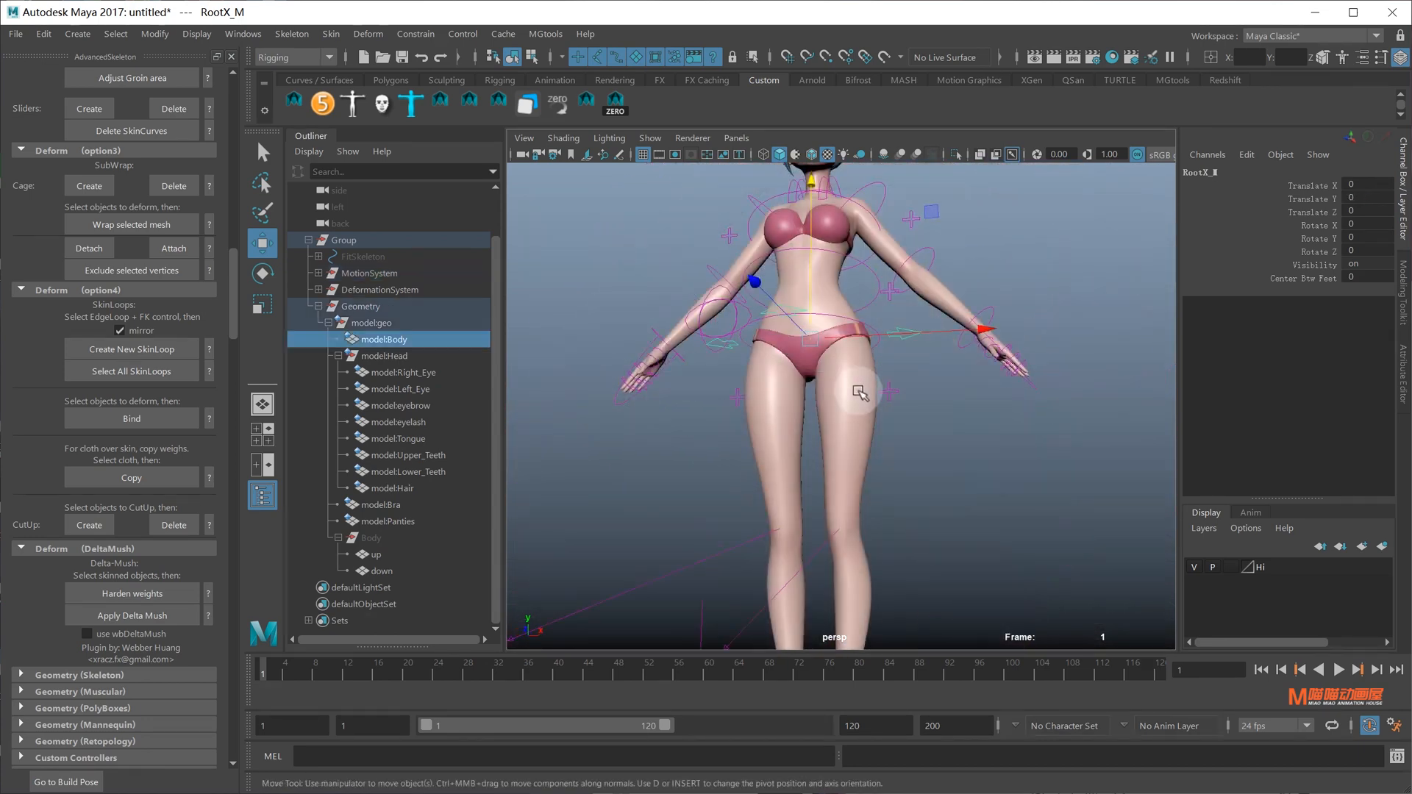
{"action": "left_click", "coordinate": [858, 392]}
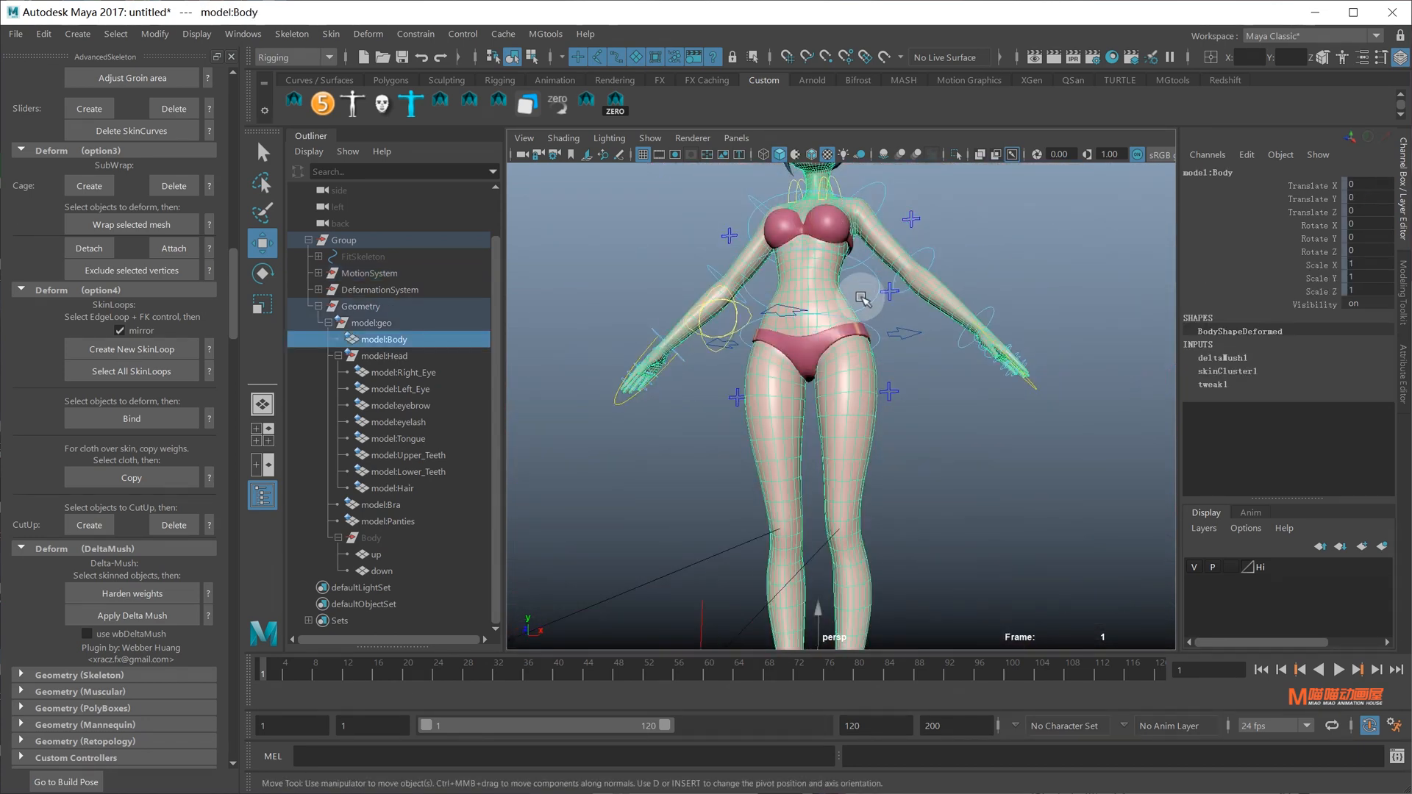
{"action": "left_click_drag", "start_coordinate": [859, 392], "coordinate": [854, 423], "text": "alt"}
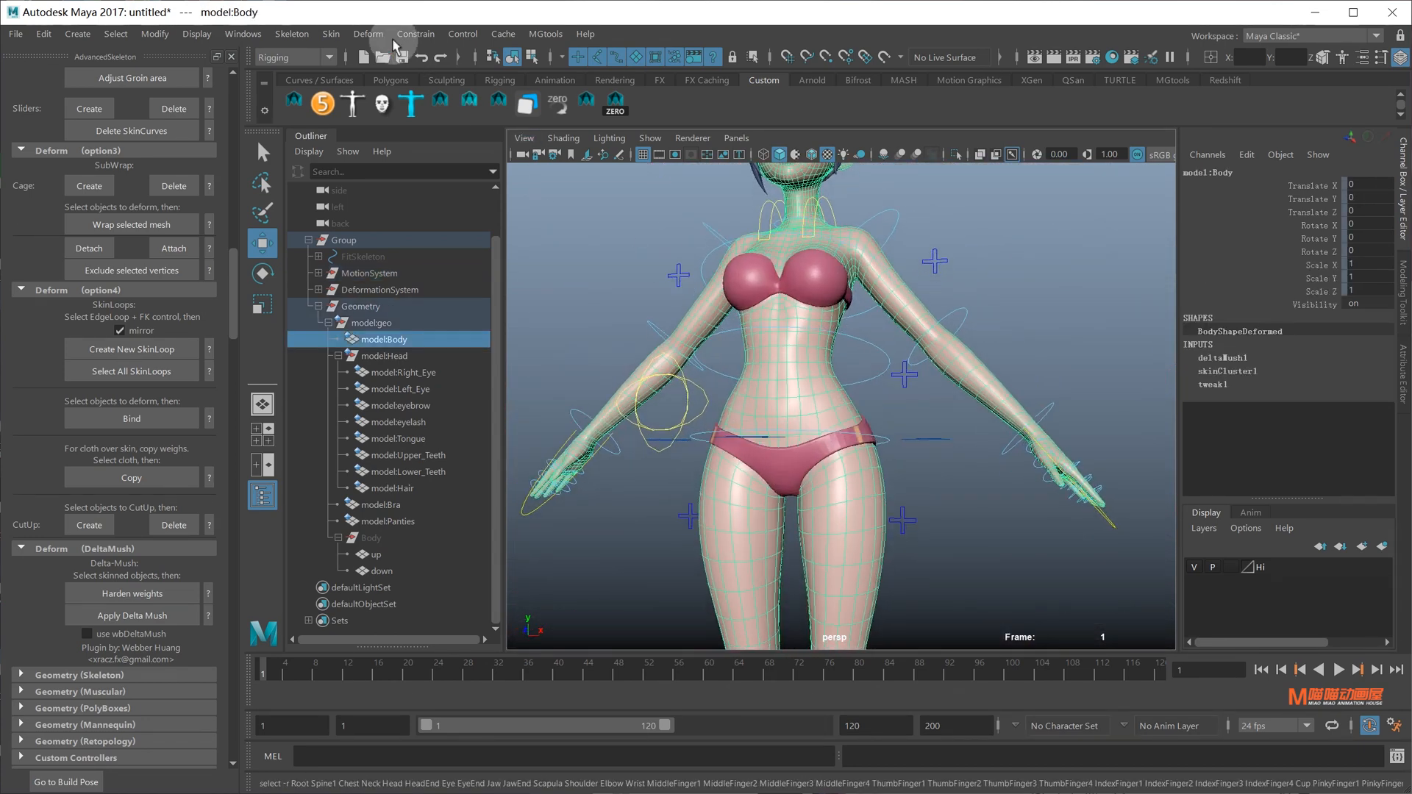
Mirror the body's skin weights across YZ, positive to negative
{"action": "left_click", "coordinate": [331, 34]}
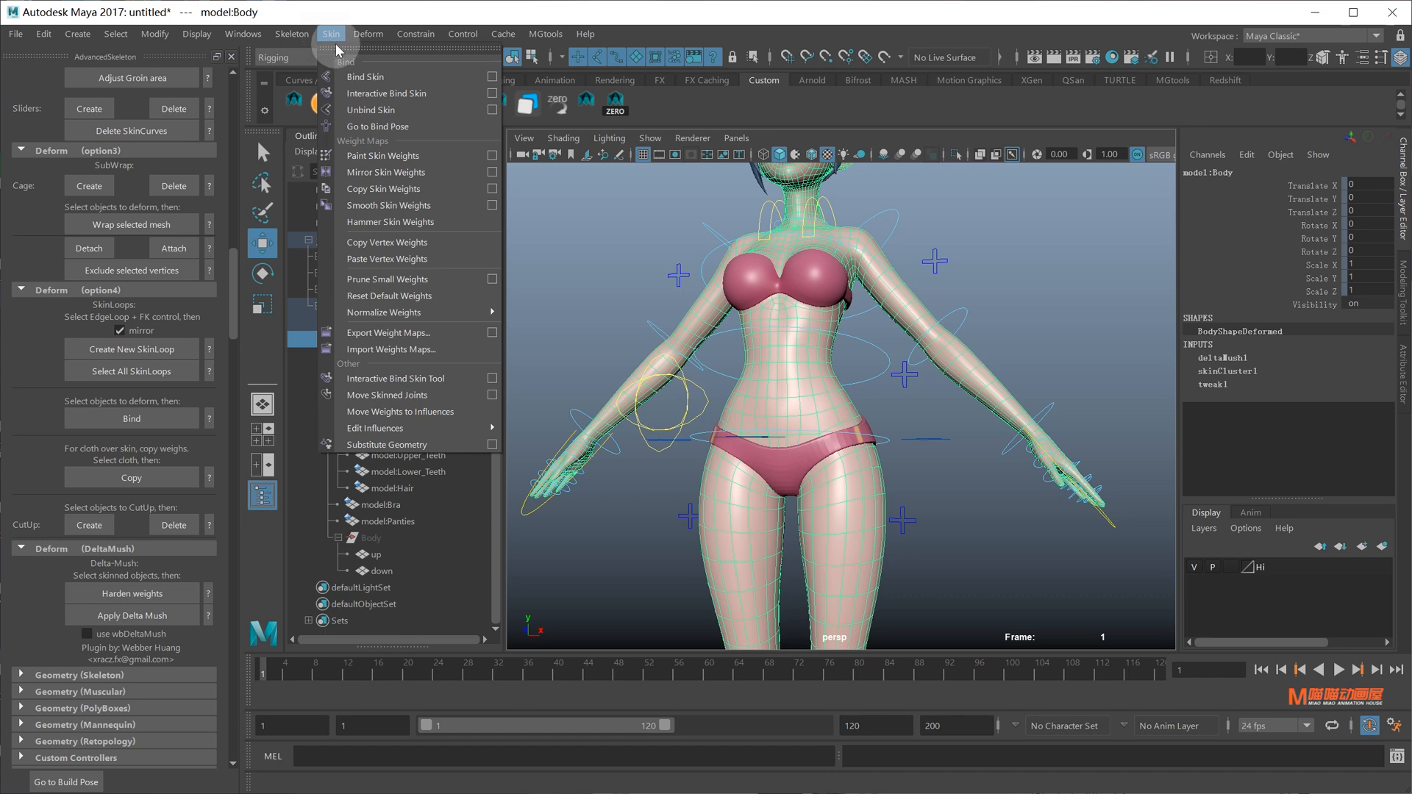
{"action": "left_click", "coordinate": [491, 172]}
{"action": "left_click_drag", "start_coordinate": [802, 260], "coordinate": [1088, 197]}
{"action": "scroll", "coordinate": [860, 425], "scroll_direction": "down", "scroll_amount": 3}
{"action": "left_click_drag", "start_coordinate": [860, 426], "coordinate": [791, 412], "text": "alt"}
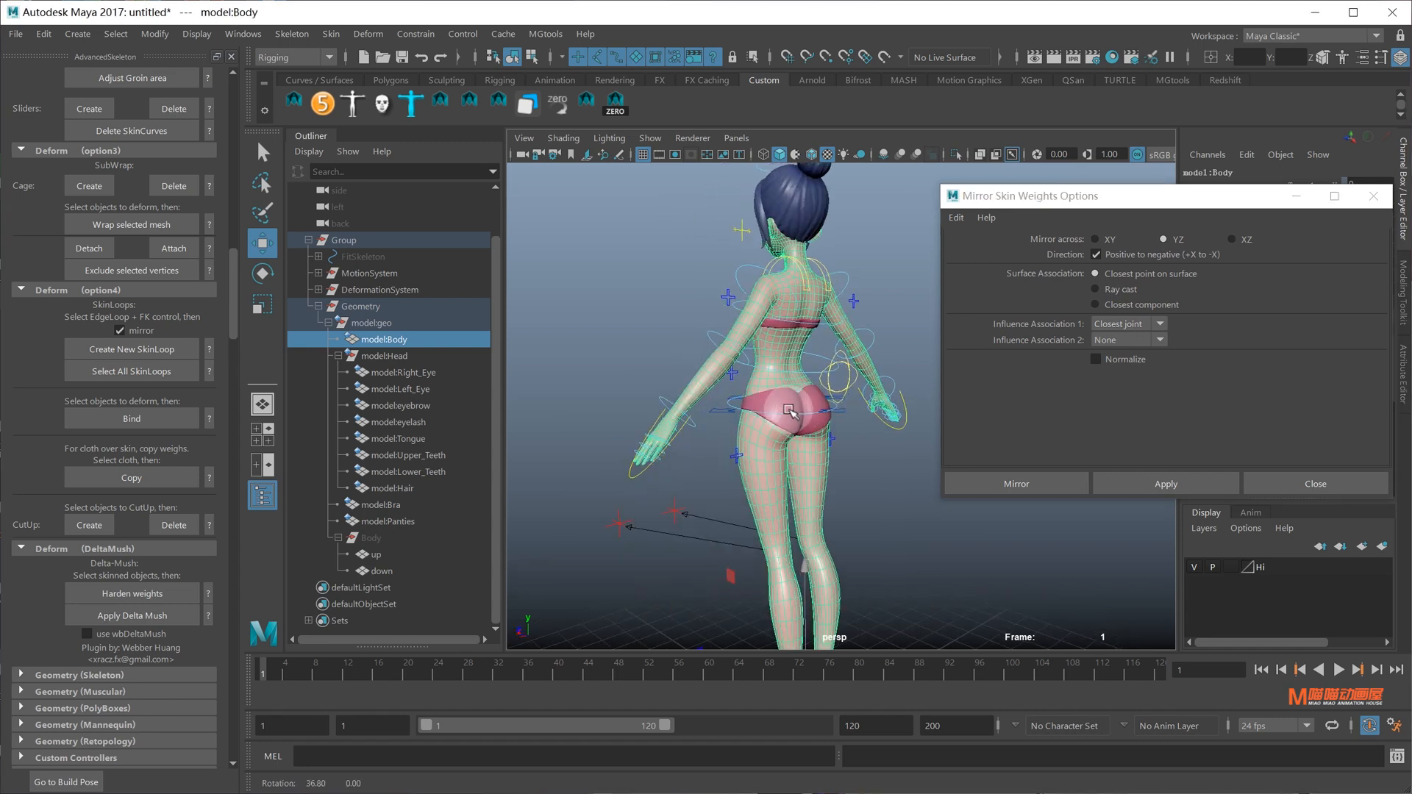
{"action": "left_click", "coordinate": [1140, 481]}
{"action": "left_click", "coordinate": [831, 409]}
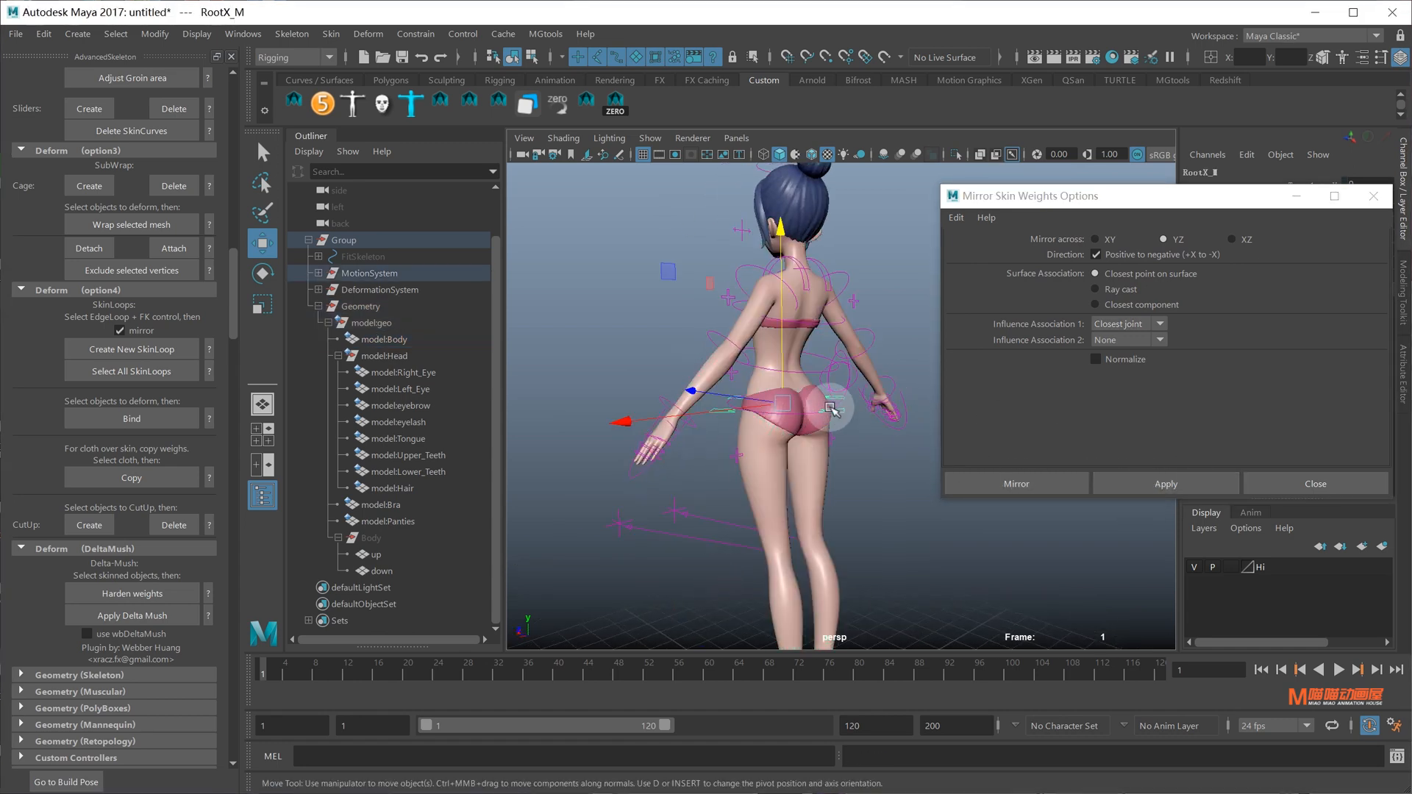
{"action": "left_click_drag", "start_coordinate": [787, 283], "coordinate": [821, 360], "text": "alt"}
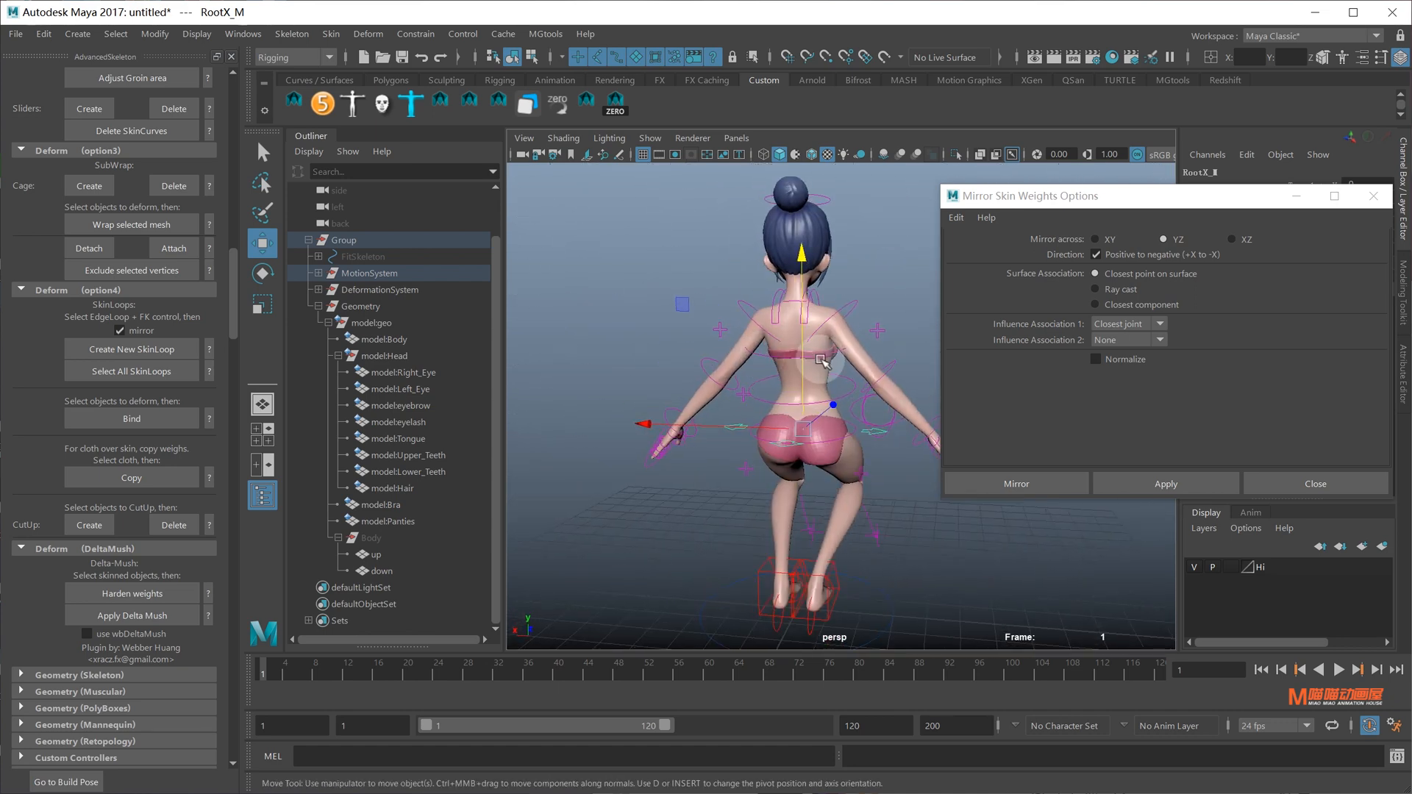
Recopy model:Body's skin weights onto the panties, then select RootX_M for a crouch check
{"action": "left_click", "coordinate": [835, 401]}
{"action": "key", "text": "q"}
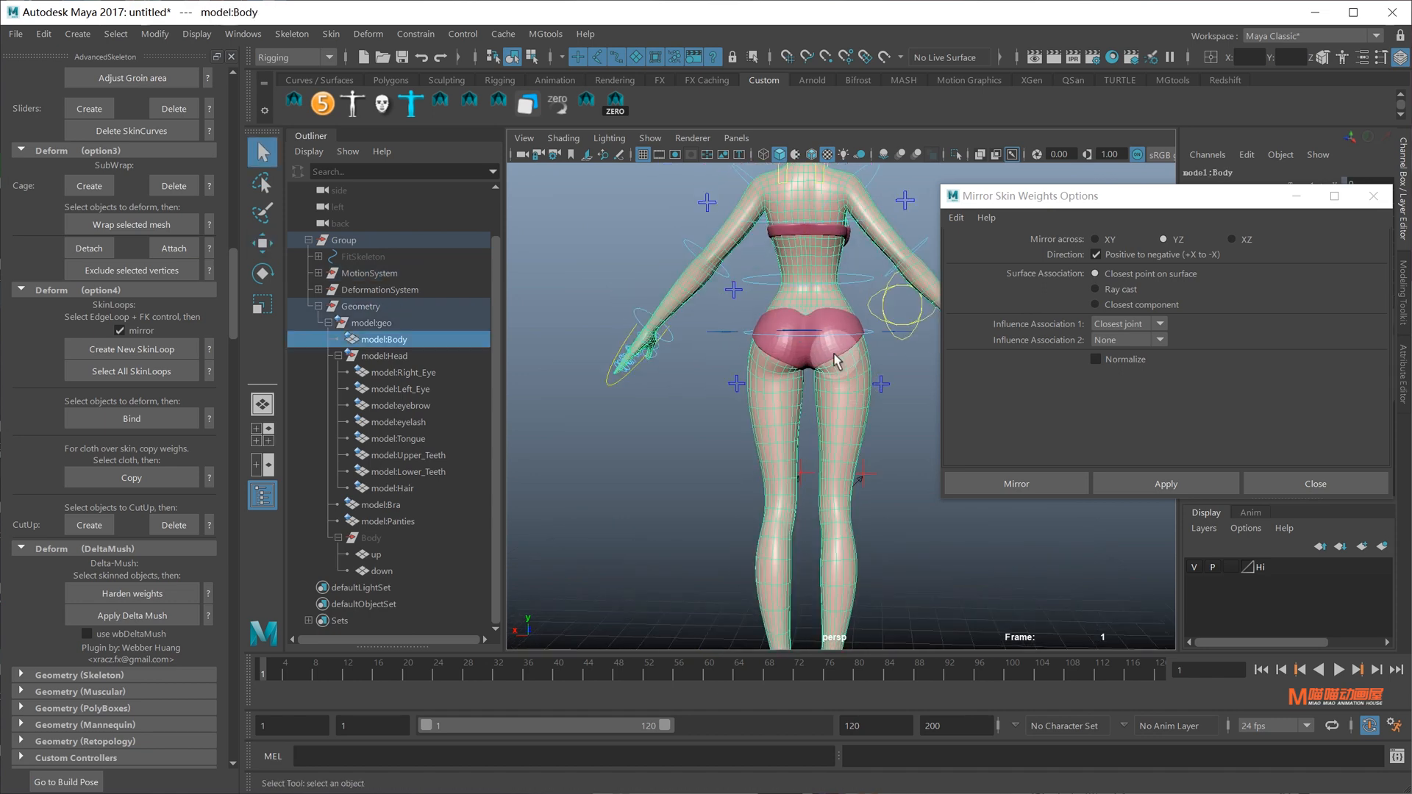
{"action": "left_click", "coordinate": [835, 358], "text": "shift"}
{"action": "left_click", "coordinate": [332, 33]}
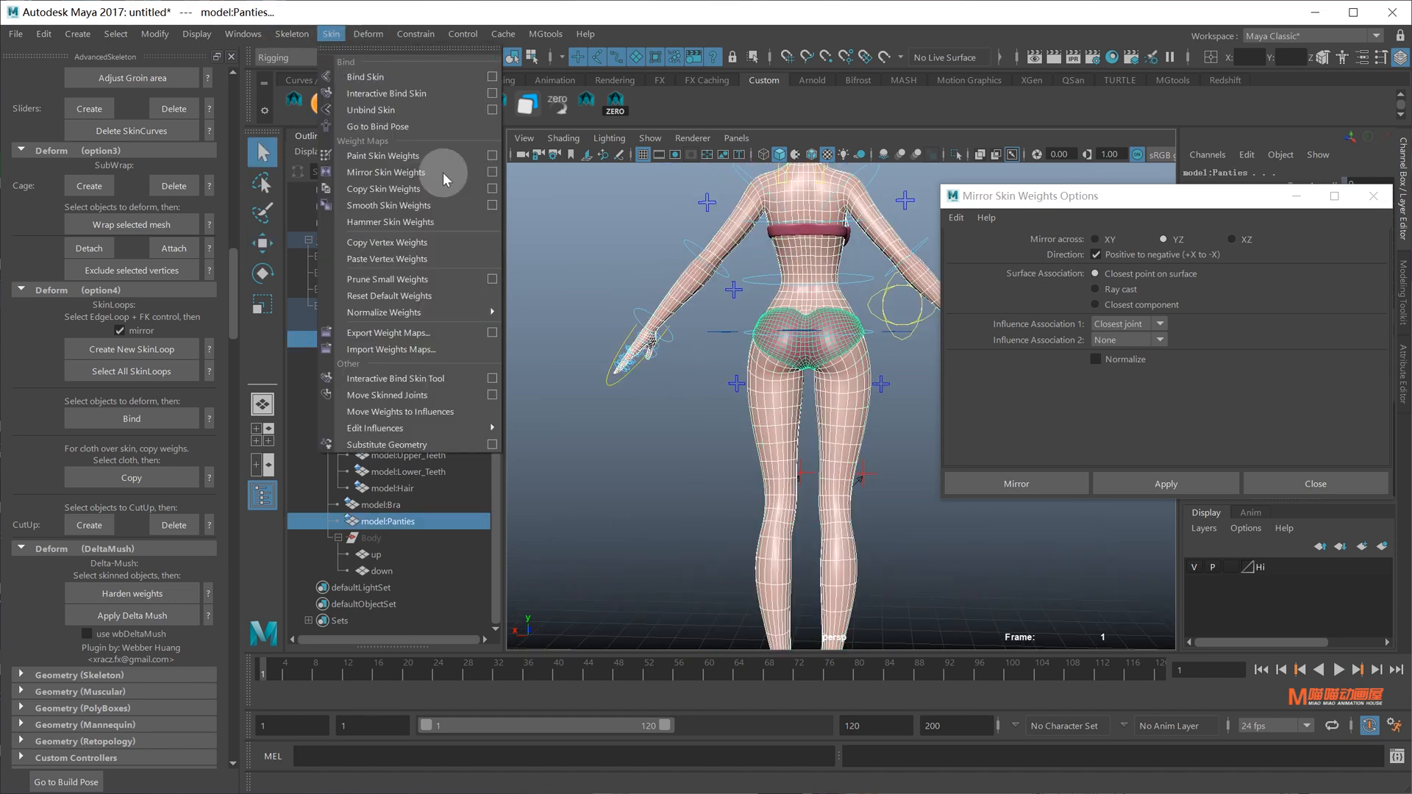
{"action": "left_click", "coordinate": [370, 190]}
{"action": "left_click", "coordinate": [885, 330]}
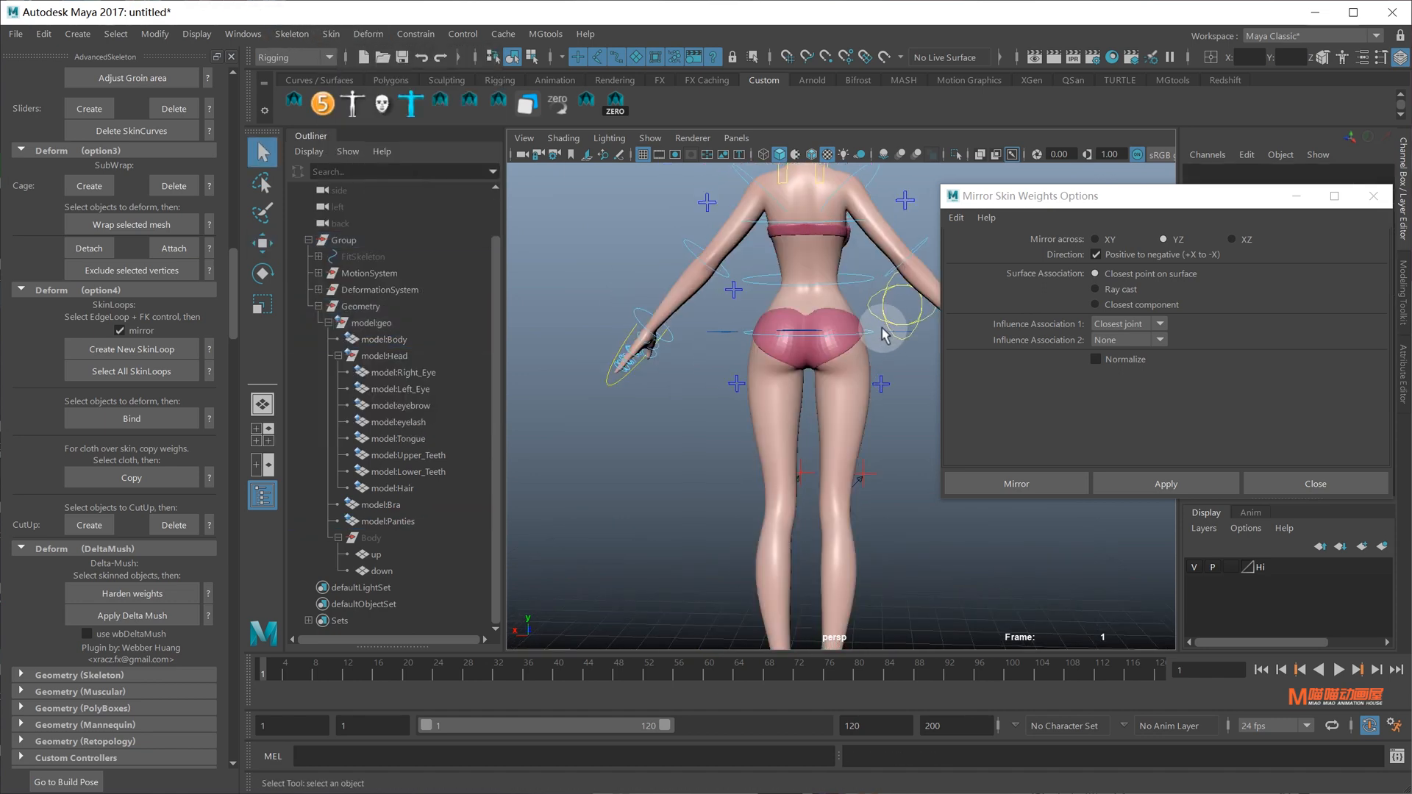
{"action": "middle_click_drag", "start_coordinate": [808, 266], "coordinate": [809, 480], "text": "alt"}
{"action": "left_click_drag", "start_coordinate": [698, 509], "coordinate": [731, 365], "text": "alt"}
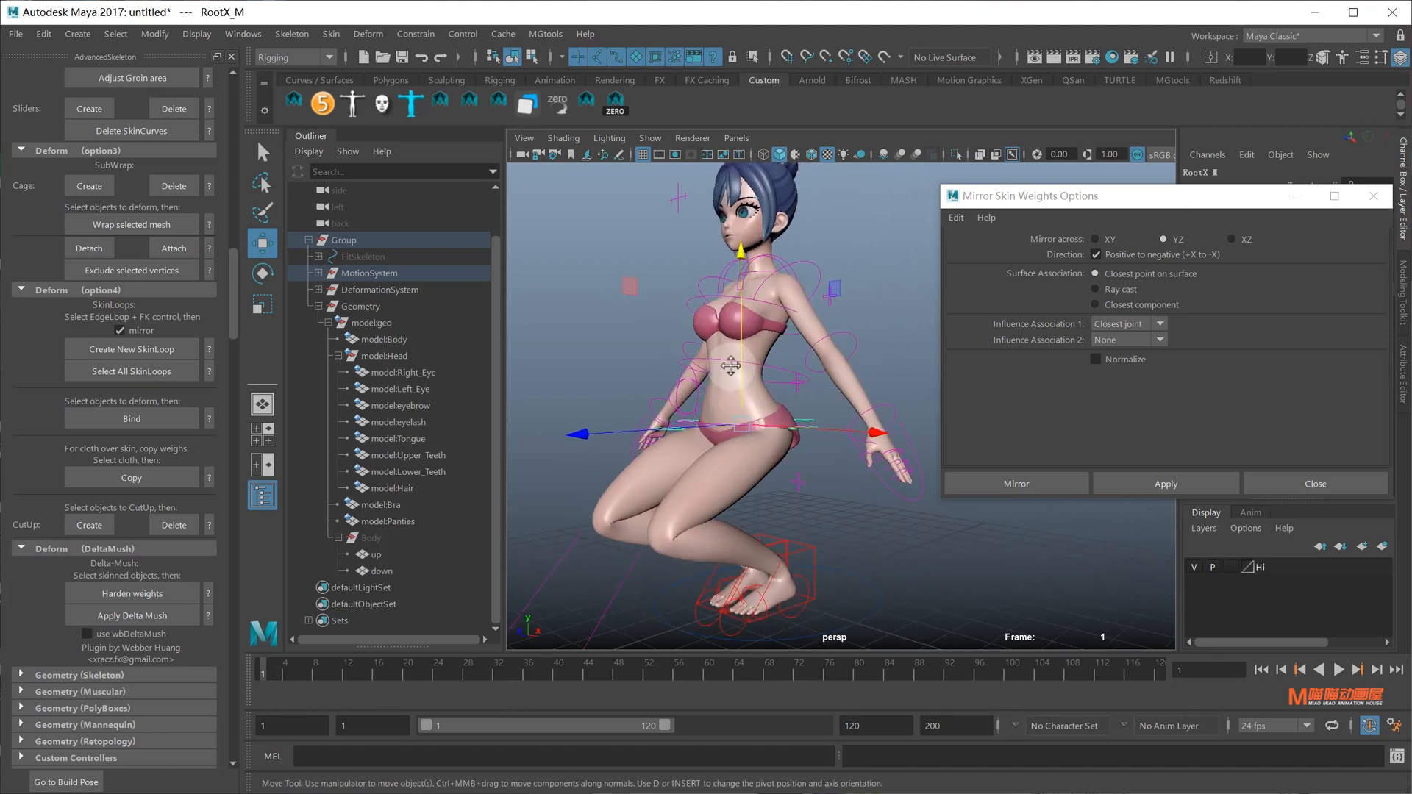
Close the Mirror Skin Weights Options window after framing the waist
{"action": "middle_click_drag", "start_coordinate": [731, 366], "coordinate": [765, 372], "text": "alt"}
{"action": "scroll", "coordinate": [765, 372], "scroll_direction": "up", "scroll_amount": 8}
{"action": "scroll", "coordinate": [769, 366], "scroll_direction": "down", "scroll_amount": 5}
{"action": "left_click_drag", "start_coordinate": [767, 248], "coordinate": [910, 445], "text": "alt"}
{"action": "scroll", "coordinate": [857, 365], "scroll_direction": "up", "scroll_amount": 5}
{"action": "scroll", "coordinate": [857, 388], "scroll_direction": "down", "scroll_amount": 5}
{"action": "left_click", "coordinate": [1373, 196]}
{"action": "scroll", "coordinate": [915, 364], "scroll_direction": "up", "scroll_amount": 4}
{"action": "scroll", "coordinate": [860, 378], "scroll_direction": "down", "scroll_amount": 7}
{"action": "scroll", "coordinate": [862, 379], "scroll_direction": "up", "scroll_amount": 5}
Select model:Body, show joints in the viewport, and start painting skin weights
{"action": "left_click", "coordinate": [910, 488]}
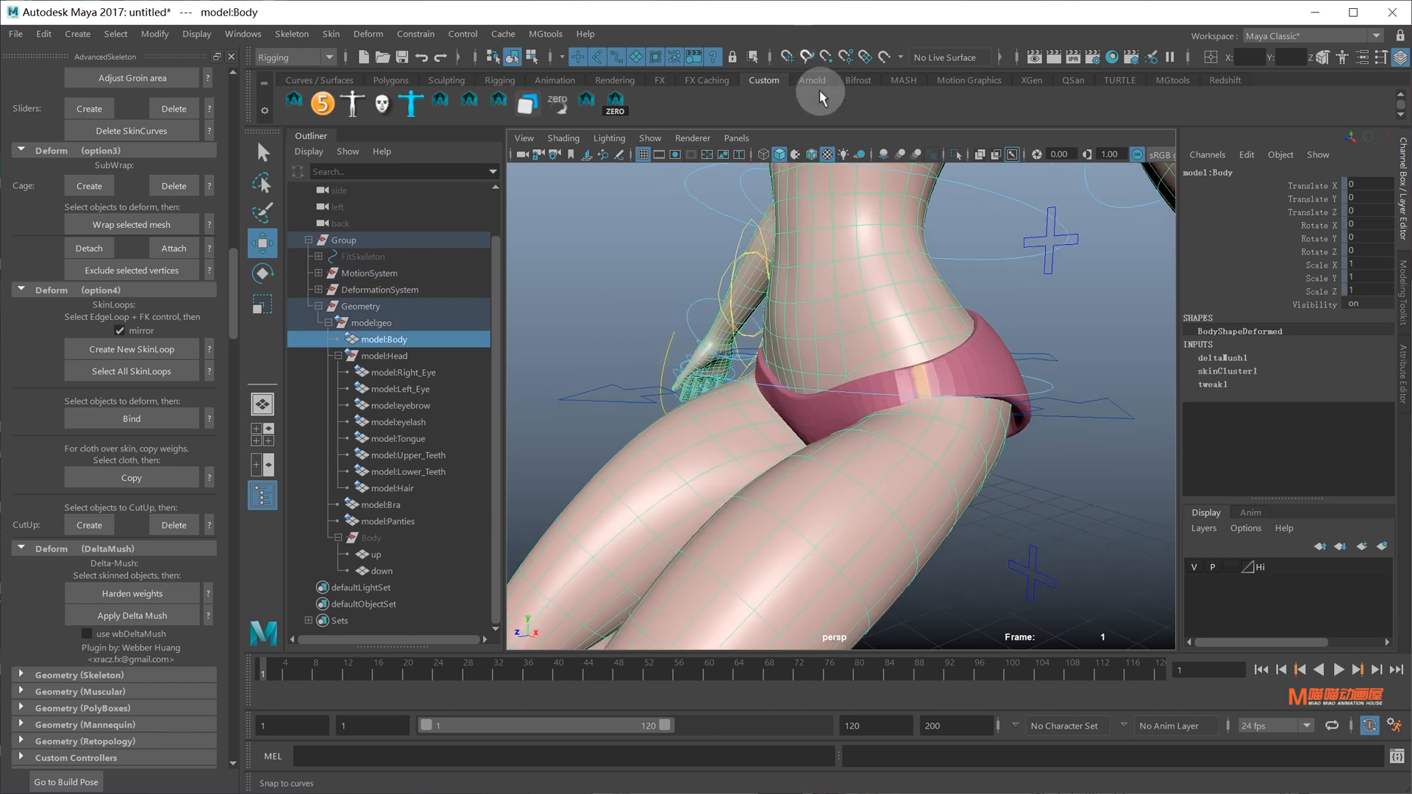
{"action": "left_click", "coordinate": [647, 138]}
{"action": "left_click", "coordinate": [677, 390]}
{"action": "scroll", "coordinate": [898, 441], "scroll_direction": "down", "scroll_amount": 5}
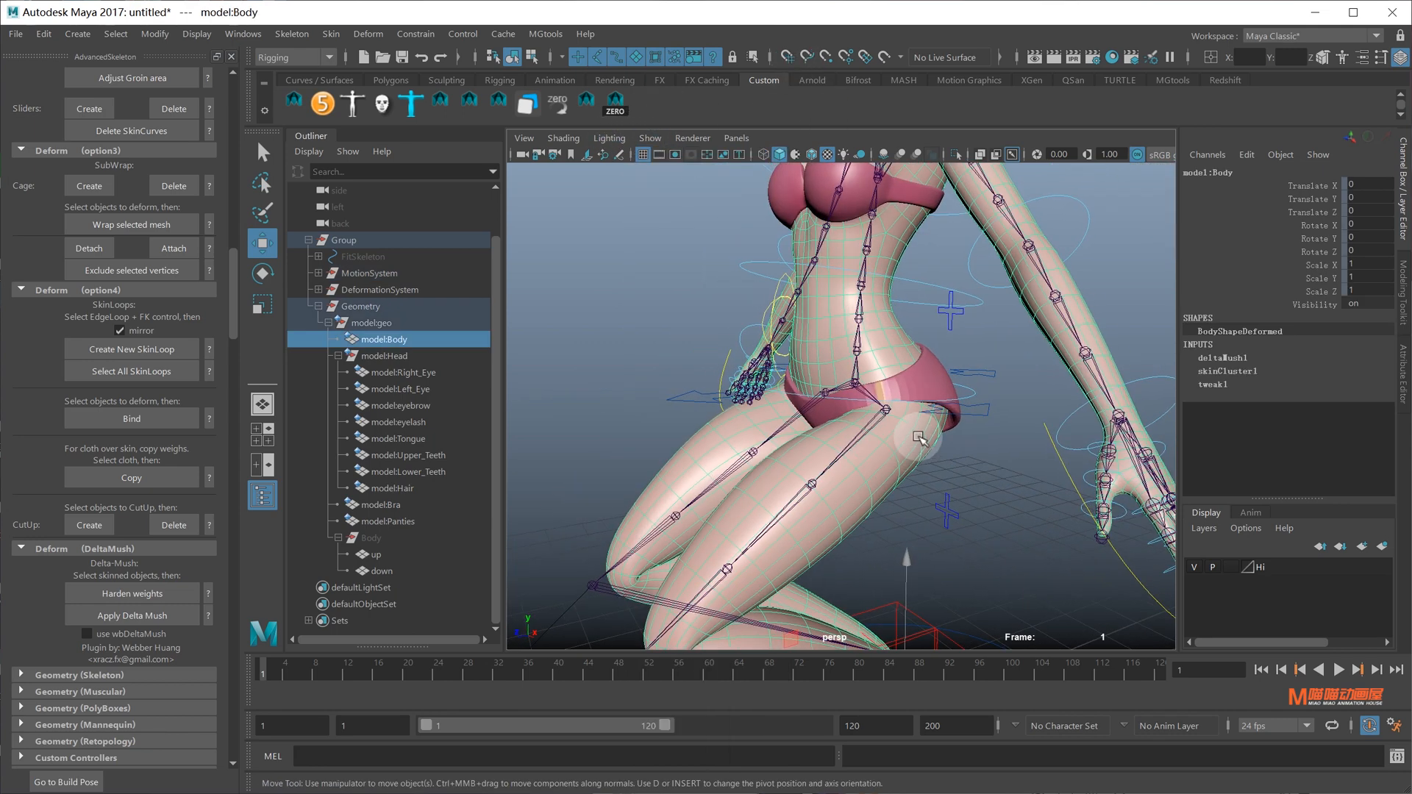
{"action": "right_click_drag", "start_coordinate": [918, 436], "coordinate": [787, 392]}
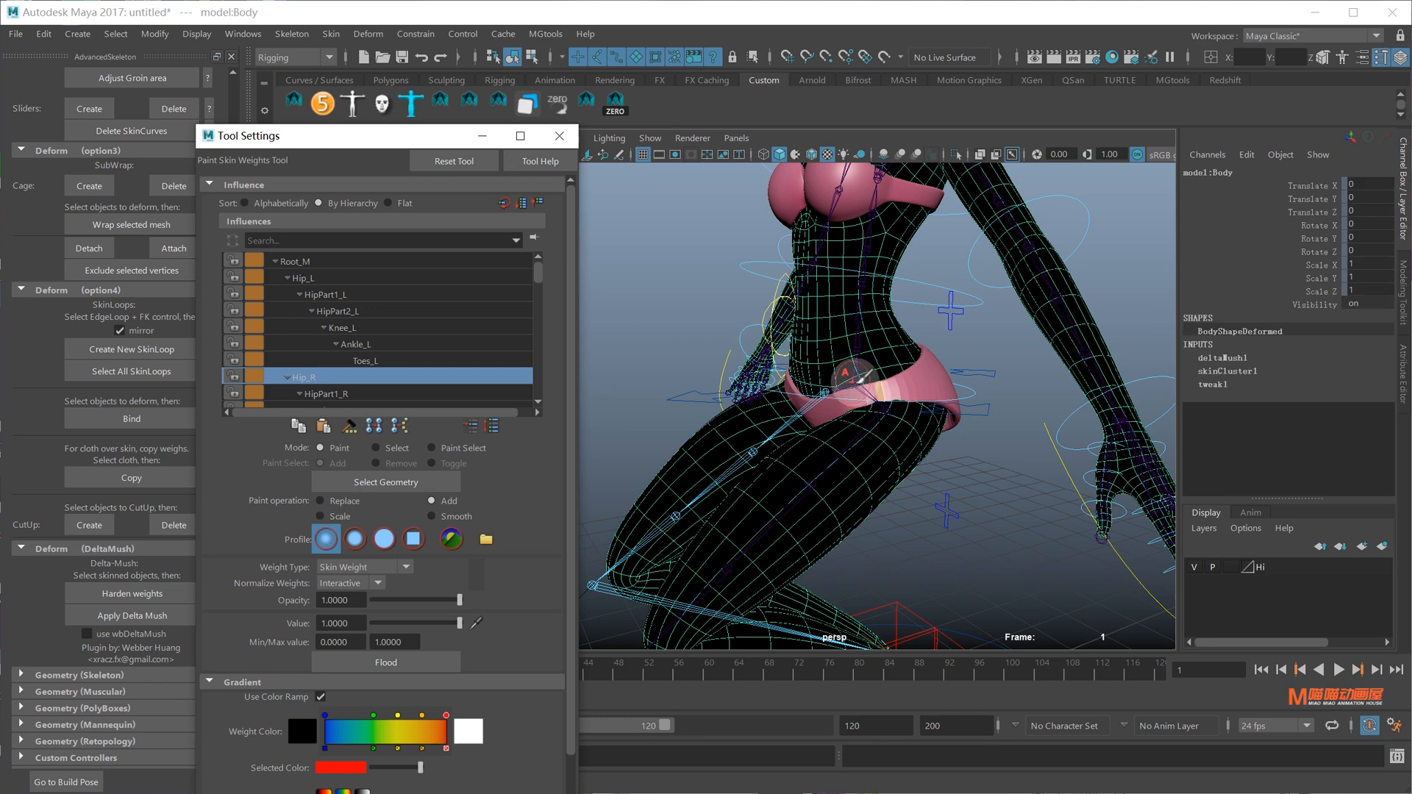
Paint full-strength Root_M weight onto the hip and thigh with a solid brush
{"action": "scroll", "coordinate": [860, 341], "scroll_direction": "up", "scroll_amount": 5}
{"action": "mouse_move", "coordinate": [866, 390]}
{"action": "left_mouse_down", "text": "alt"}
{"action": "mouse_move", "coordinate": [904, 426]}
{"action": "mouse_move", "coordinate": [863, 423]}
{"action": "left_mouse_up", "text": "alt"}
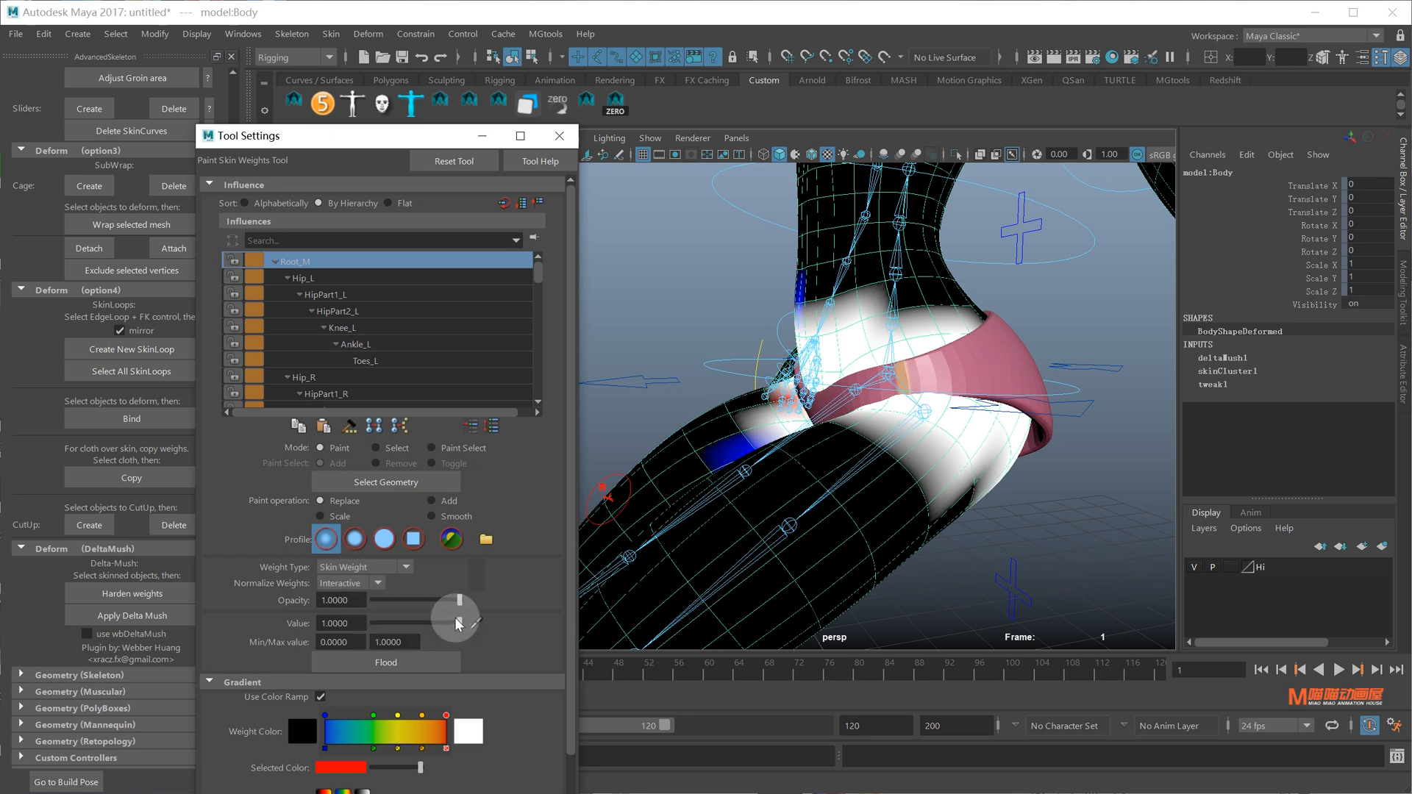
{"action": "mouse_move", "coordinate": [824, 485]}
{"action": "left_mouse_down", "text": "alt"}
{"action": "mouse_move", "coordinate": [898, 419]}
{"action": "mouse_move", "coordinate": [914, 466]}
{"action": "mouse_move", "coordinate": [1011, 482]}
{"action": "mouse_move", "coordinate": [1015, 507]}
{"action": "mouse_move", "coordinate": [1021, 496]}
{"action": "left_mouse_up", "text": "alt"}
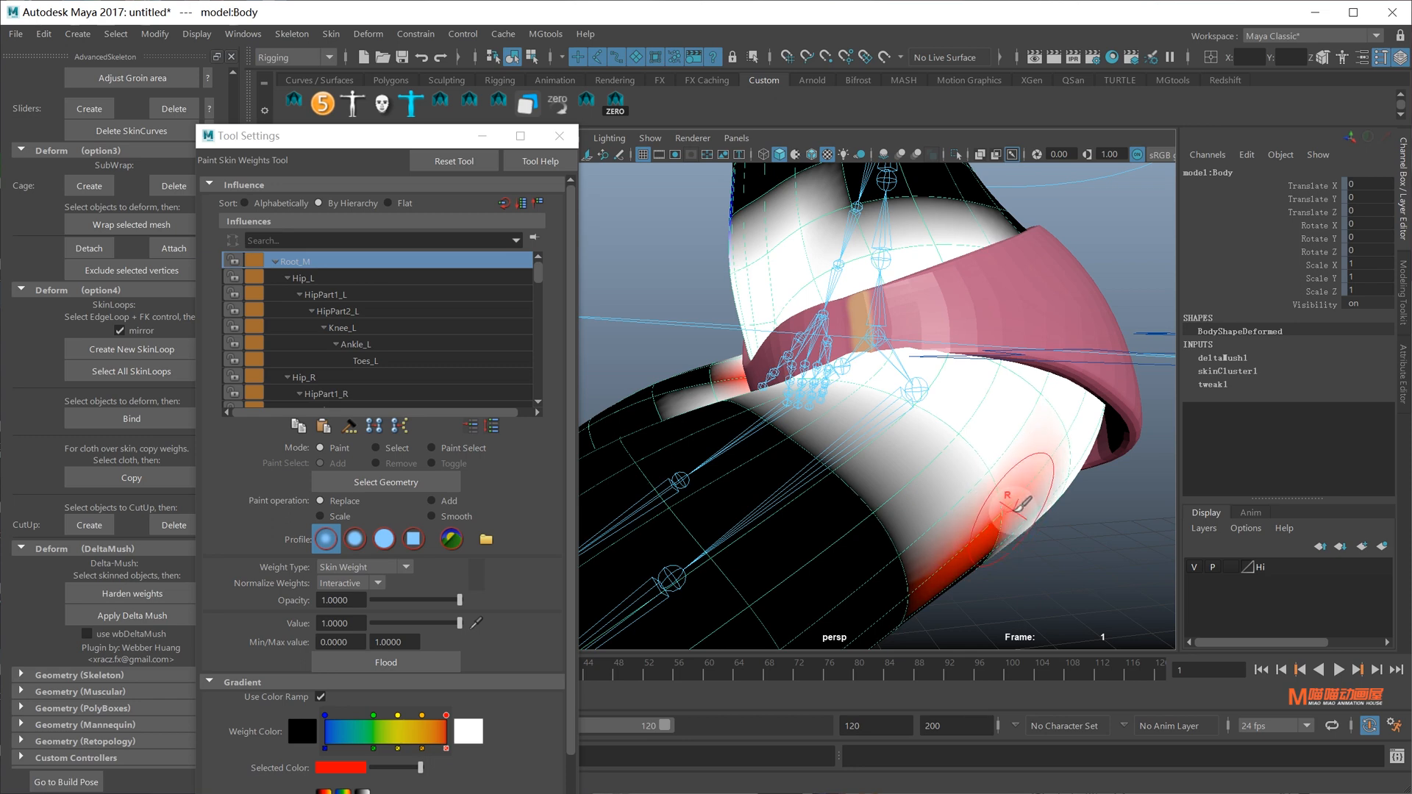
{"action": "left_click", "coordinate": [377, 538]}
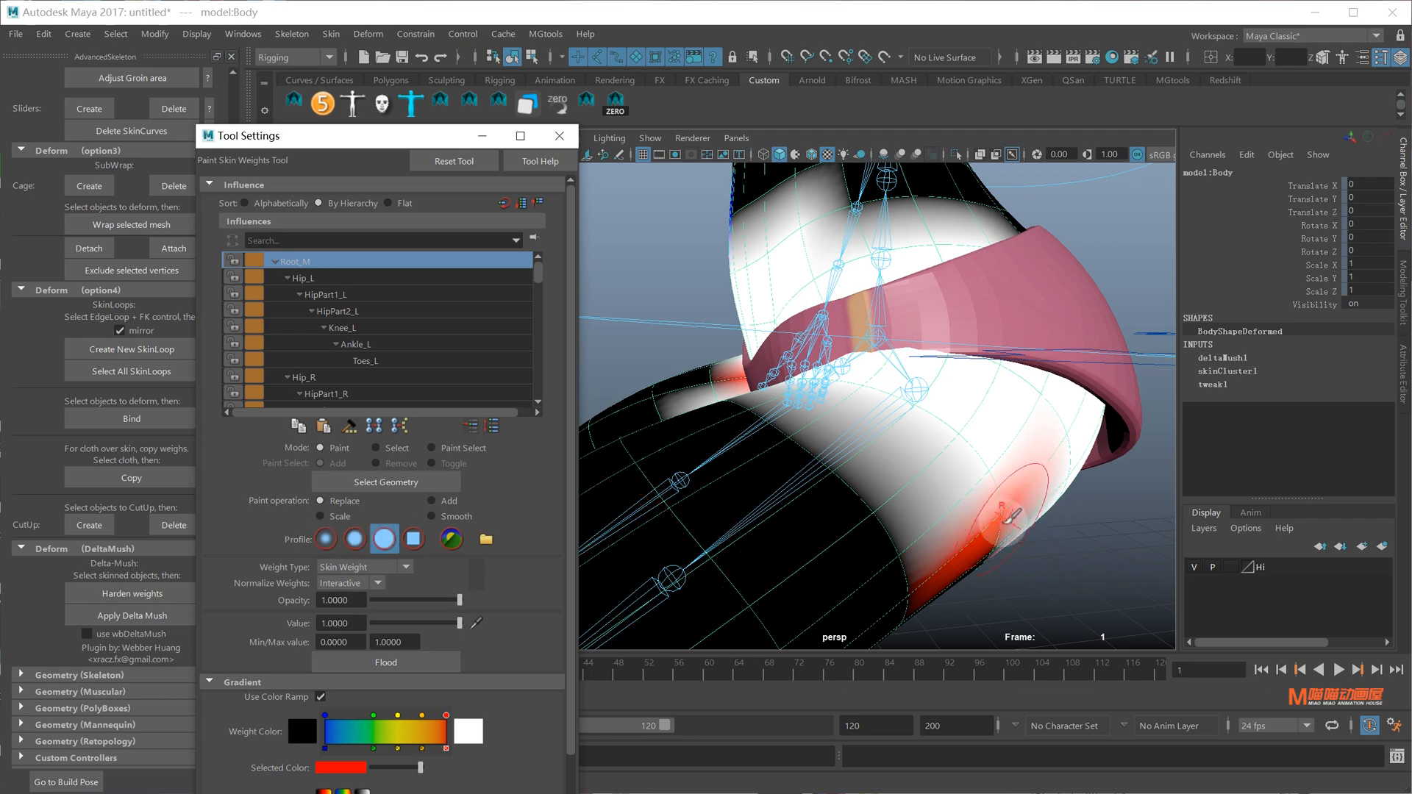
{"action": "mouse_move", "coordinate": [1003, 522]}
{"action": "left_mouse_down"}
{"action": "mouse_move", "coordinate": [1007, 486]}
{"action": "mouse_move", "coordinate": [914, 488]}
{"action": "mouse_move", "coordinate": [868, 368]}
{"action": "mouse_move", "coordinate": [805, 408]}
{"action": "mouse_move", "coordinate": [709, 284]}
{"action": "mouse_move", "coordinate": [845, 404]}
{"action": "mouse_move", "coordinate": [822, 399]}
{"action": "mouse_move", "coordinate": [825, 361]}
{"action": "mouse_move", "coordinate": [941, 382]}
{"action": "mouse_move", "coordinate": [1025, 422]}
{"action": "left_mouse_up"}
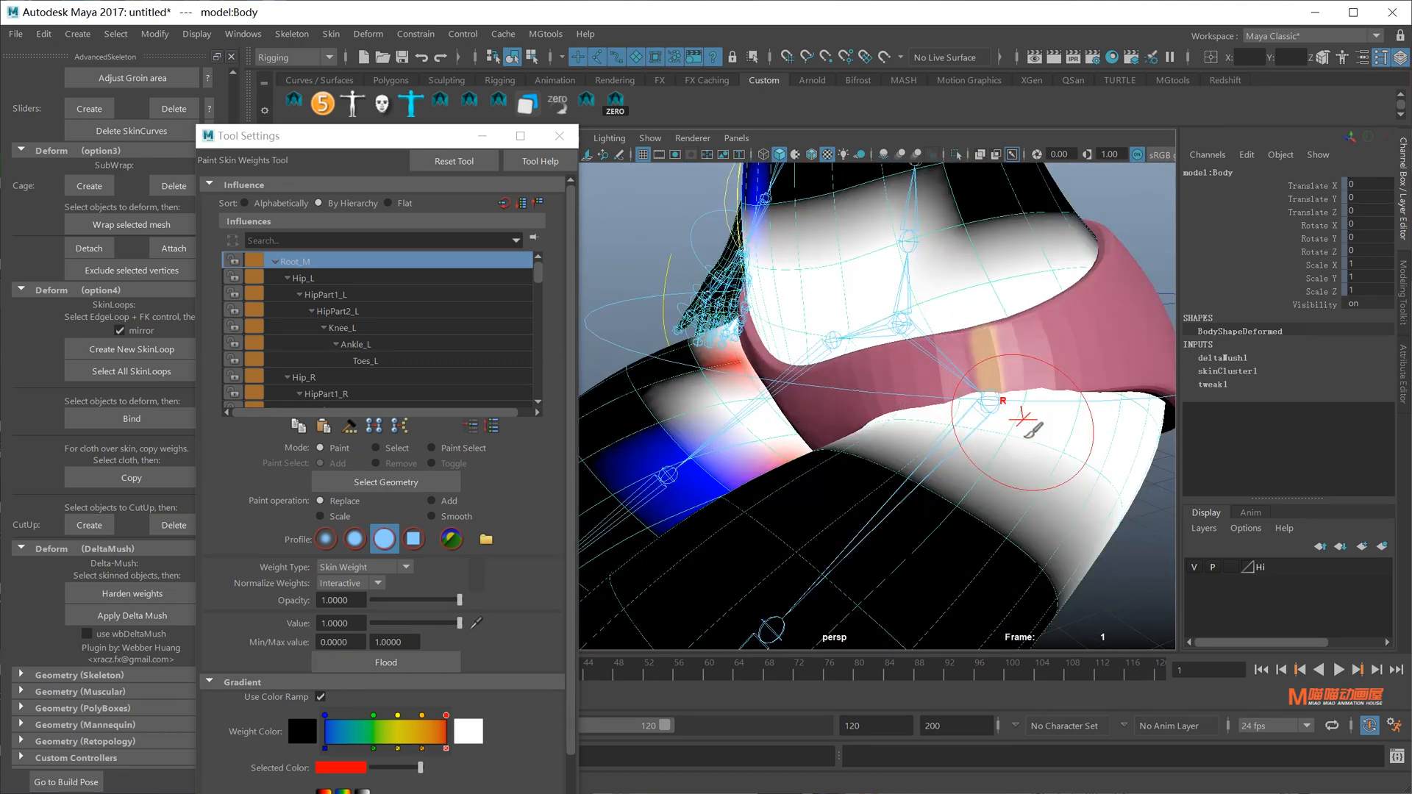
{"action": "mouse_move", "coordinate": [1075, 506]}
{"action": "left_mouse_down", "text": "alt"}
{"action": "mouse_move", "coordinate": [1042, 471]}
{"action": "mouse_move", "coordinate": [936, 463]}
{"action": "mouse_move", "coordinate": [917, 479]}
{"action": "mouse_move", "coordinate": [869, 397]}
{"action": "left_mouse_up", "text": "alt"}
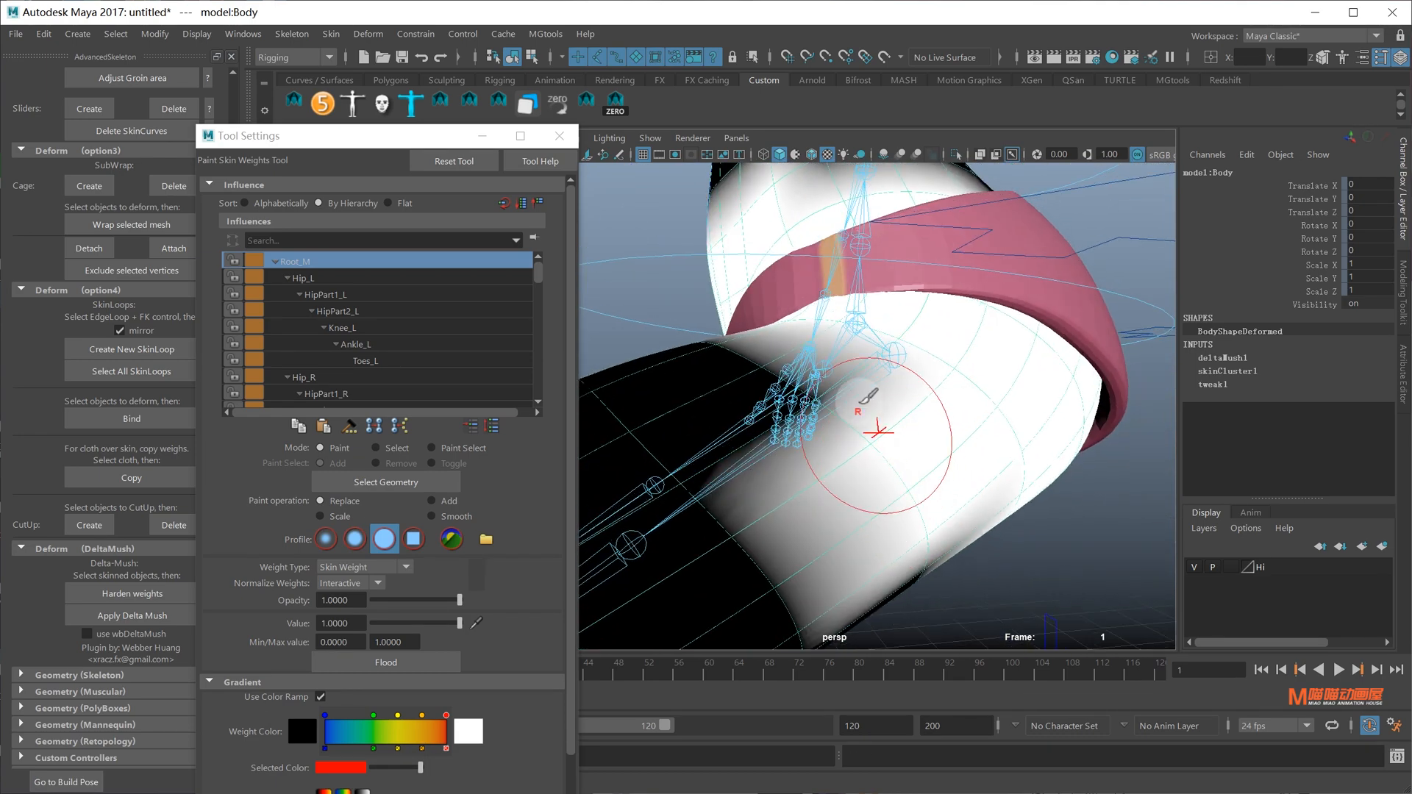
{"action": "mouse_move", "coordinate": [903, 443]}
{"action": "left_mouse_down", "text": "alt"}
{"action": "mouse_move", "coordinate": [1050, 438]}
{"action": "mouse_move", "coordinate": [1006, 473]}
{"action": "mouse_move", "coordinate": [812, 324]}
{"action": "mouse_move", "coordinate": [828, 403]}
{"action": "mouse_move", "coordinate": [841, 363]}
{"action": "mouse_move", "coordinate": [813, 403]}
{"action": "mouse_move", "coordinate": [946, 397]}
{"action": "mouse_move", "coordinate": [989, 367]}
{"action": "left_mouse_up", "text": "alt"}
{"action": "mouse_move", "coordinate": [1064, 427]}
{"action": "left_mouse_down", "text": "alt"}
{"action": "mouse_move", "coordinate": [1040, 409]}
{"action": "mouse_move", "coordinate": [1071, 404]}
{"action": "mouse_move", "coordinate": [996, 404]}
{"action": "mouse_move", "coordinate": [923, 434]}
{"action": "mouse_move", "coordinate": [996, 451]}
{"action": "mouse_move", "coordinate": [1002, 416]}
{"action": "mouse_move", "coordinate": [963, 426]}
{"action": "left_mouse_up", "text": "alt"}
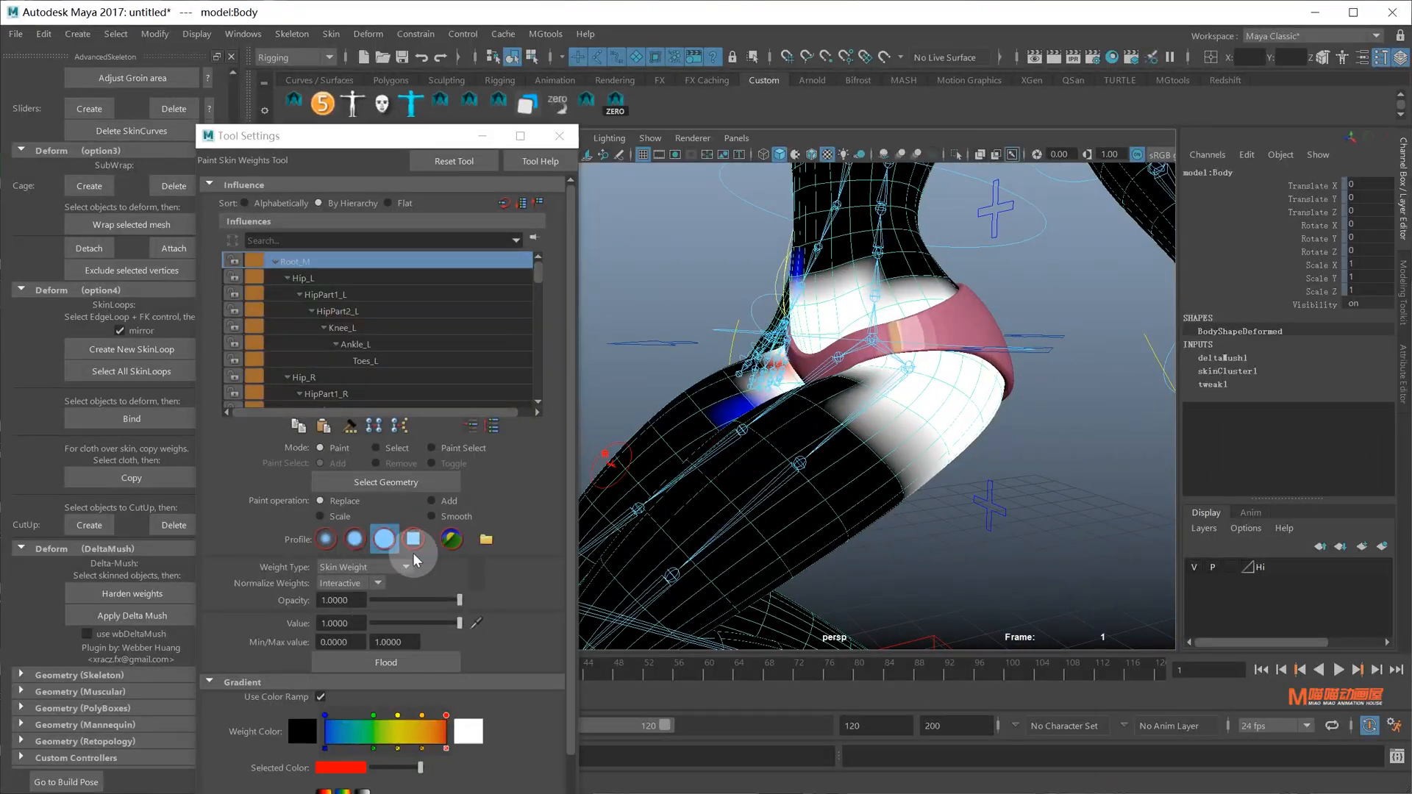
Flood-smooth the weights with a soft brush, exit painting, and select the root control
{"action": "left_click", "coordinate": [431, 516]}
{"action": "left_click", "coordinate": [325, 539]}
{"action": "left_click", "coordinate": [385, 662]}
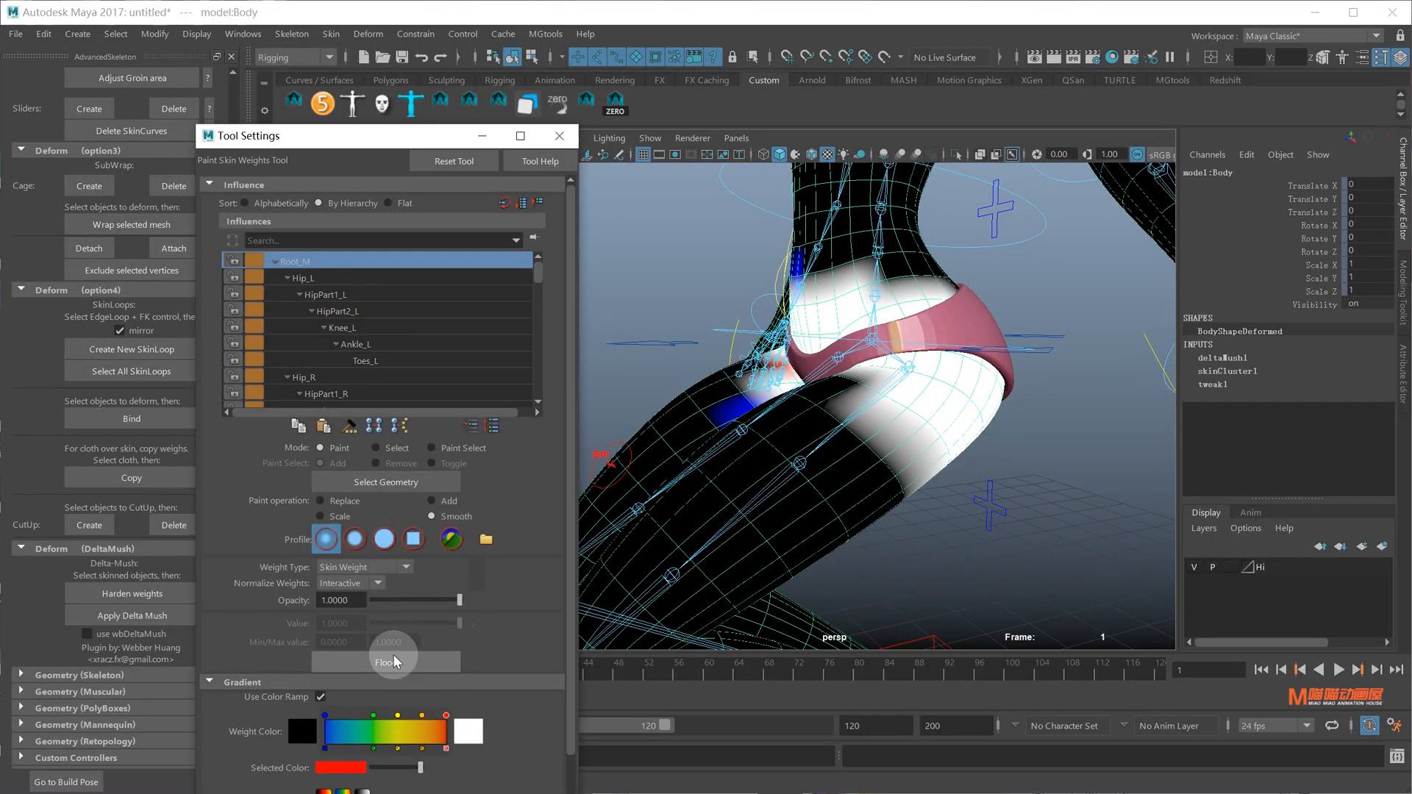
{"action": "mouse_move", "coordinate": [949, 412]}
{"action": "left_mouse_down", "text": "alt"}
{"action": "mouse_move", "coordinate": [976, 421]}
{"action": "mouse_move", "coordinate": [788, 404]}
{"action": "mouse_move", "coordinate": [933, 416]}
{"action": "left_mouse_up", "text": "alt"}
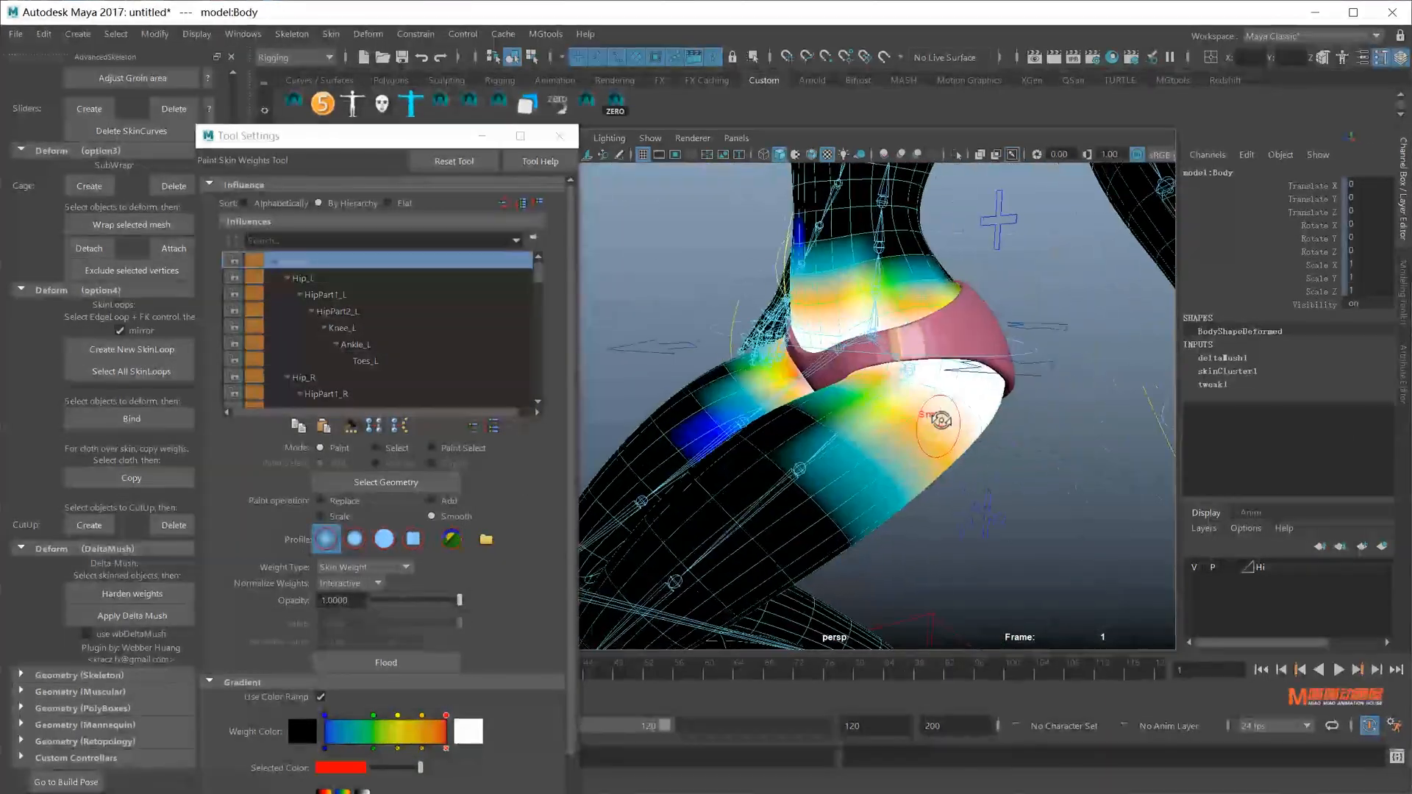
{"action": "key", "text": "q"}
{"action": "left_click_drag", "start_coordinate": [910, 367], "coordinate": [948, 365], "text": "alt"}
{"action": "left_click", "coordinate": [1043, 325]}
{"action": "left_click", "coordinate": [1050, 346]}
{"action": "scroll", "coordinate": [970, 316], "scroll_direction": "down", "scroll_amount": 5}
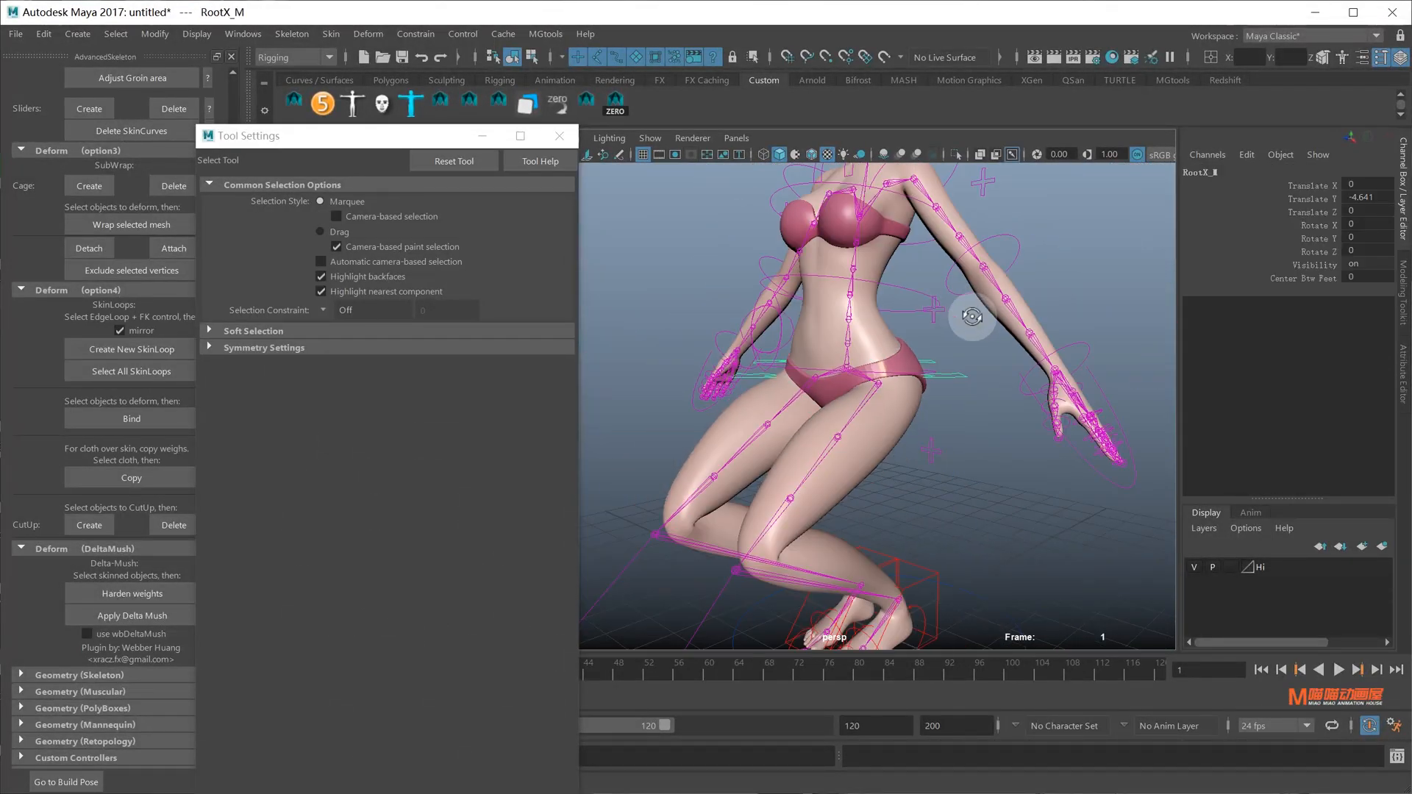
Reset the rig root, then lower RootX_M in Y so the character crouches
{"action": "scroll", "coordinate": [961, 356], "scroll_direction": "up", "scroll_amount": 5}
{"action": "left_click_drag", "start_coordinate": [970, 316], "coordinate": [955, 354], "text": "alt"}
{"action": "key", "text": "ctrl+z"}
{"action": "middle_click_drag", "start_coordinate": [954, 354], "coordinate": [888, 365], "text": "alt"}
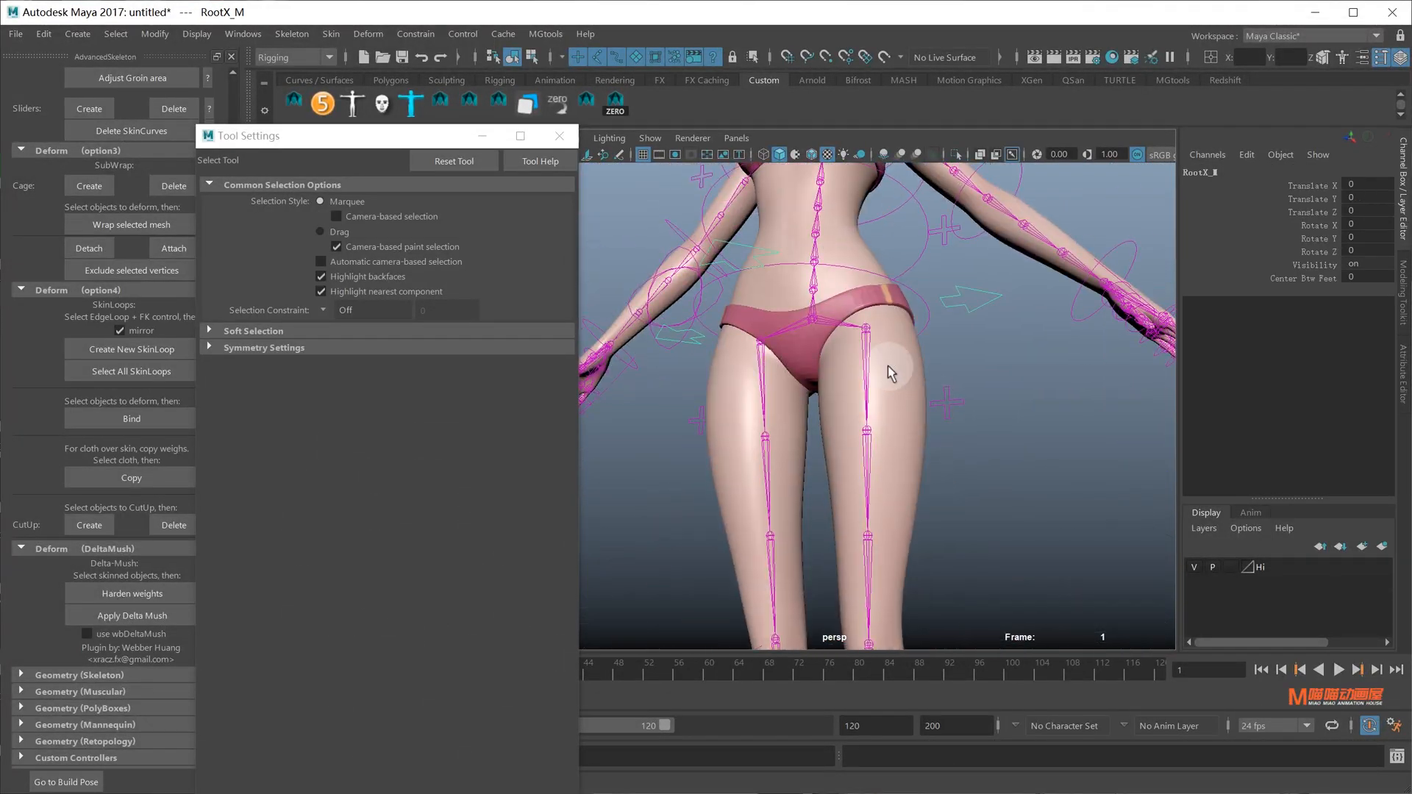
{"action": "left_click", "coordinate": [888, 365]}
{"action": "left_click", "coordinate": [983, 325]}
{"action": "scroll", "coordinate": [983, 325], "scroll_direction": "down", "scroll_amount": 3}
{"action": "left_click_drag", "start_coordinate": [956, 316], "coordinate": [859, 264], "text": "alt"}
{"action": "key", "text": "w"}
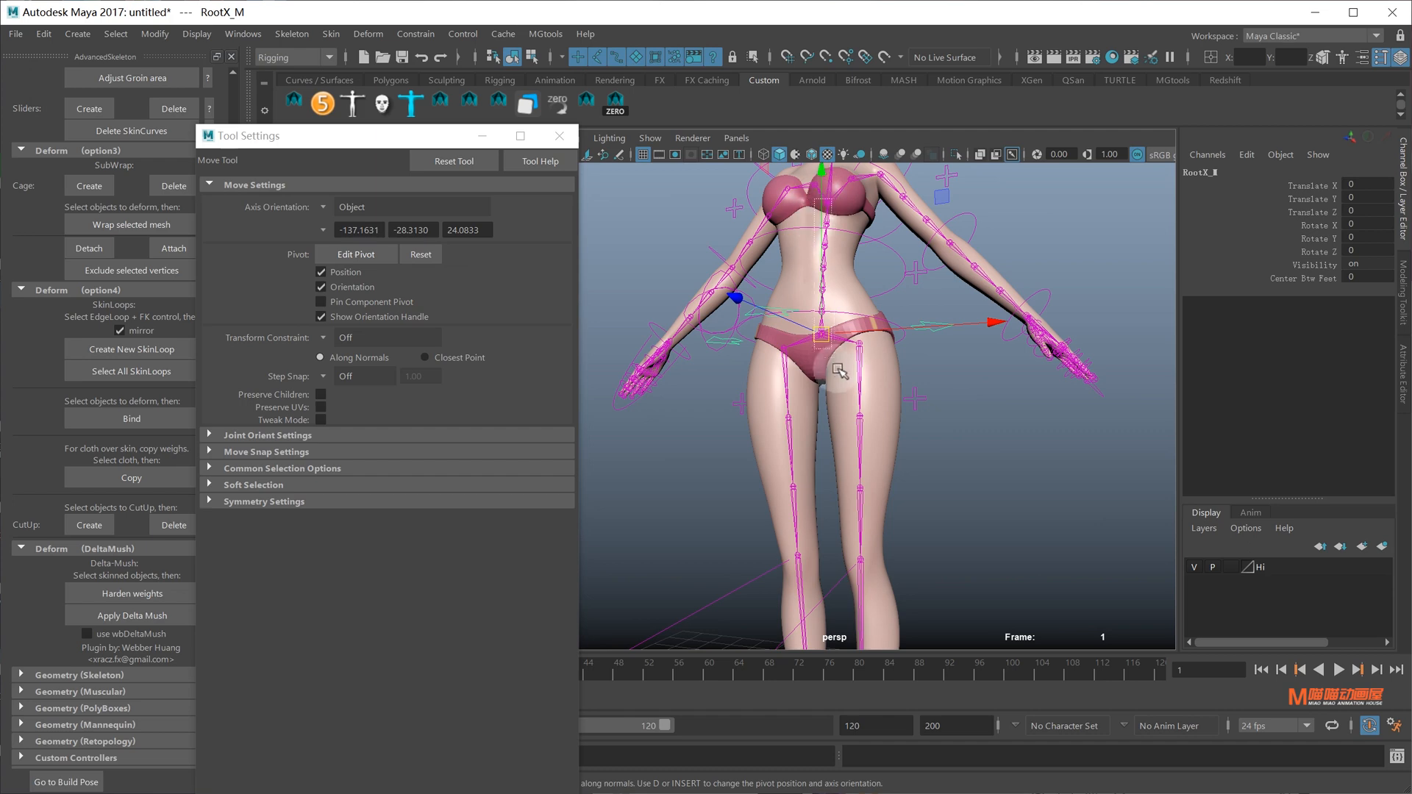
{"action": "left_click_drag", "start_coordinate": [820, 199], "coordinate": [879, 307]}
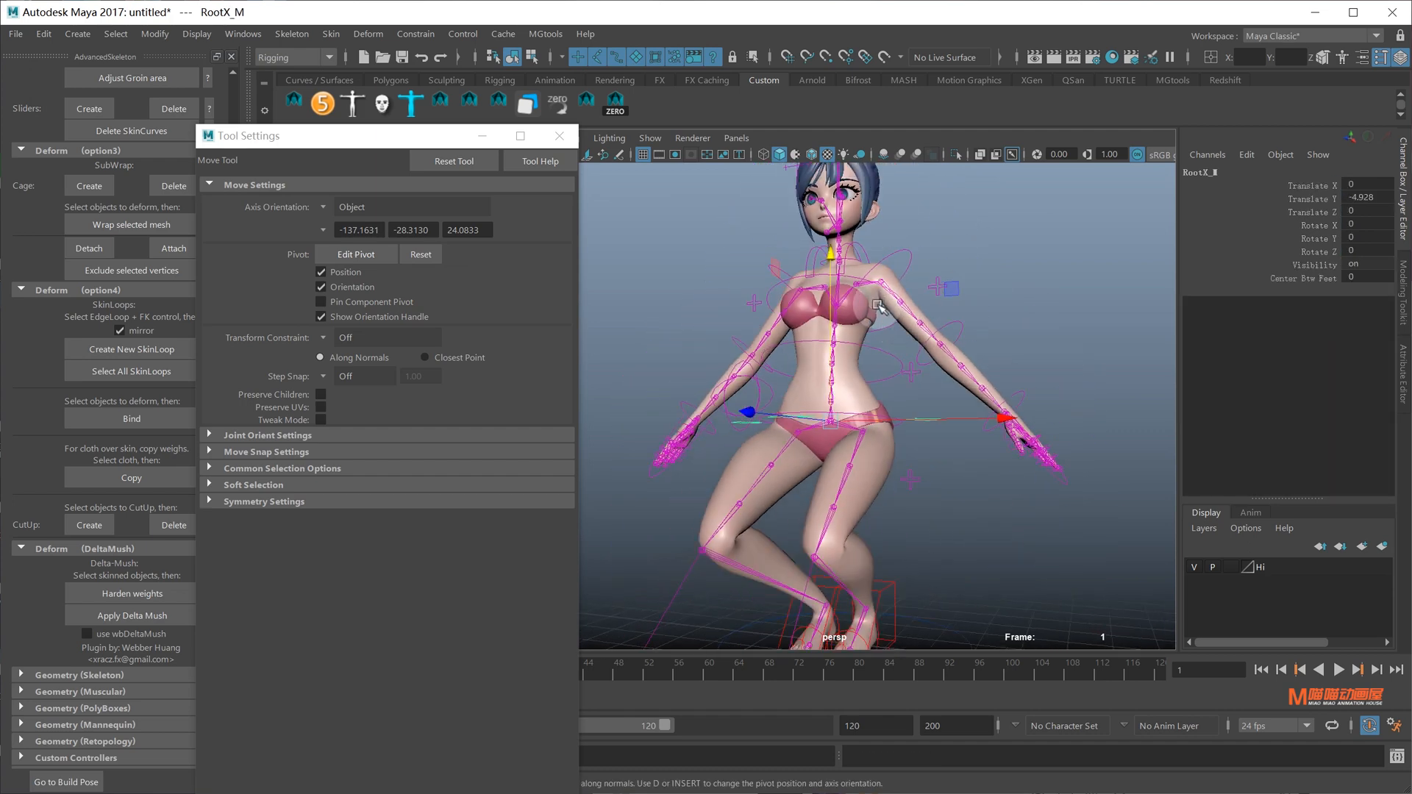
Select the Body mesh and set weight painting to Replace with a hard-edged brush
{"action": "left_click_drag", "start_coordinate": [758, 433], "coordinate": [826, 445], "text": "alt"}
{"action": "scroll", "coordinate": [772, 456], "scroll_direction": "up", "scroll_amount": 5}
{"action": "left_click_drag", "start_coordinate": [691, 465], "coordinate": [876, 448], "text": "alt"}
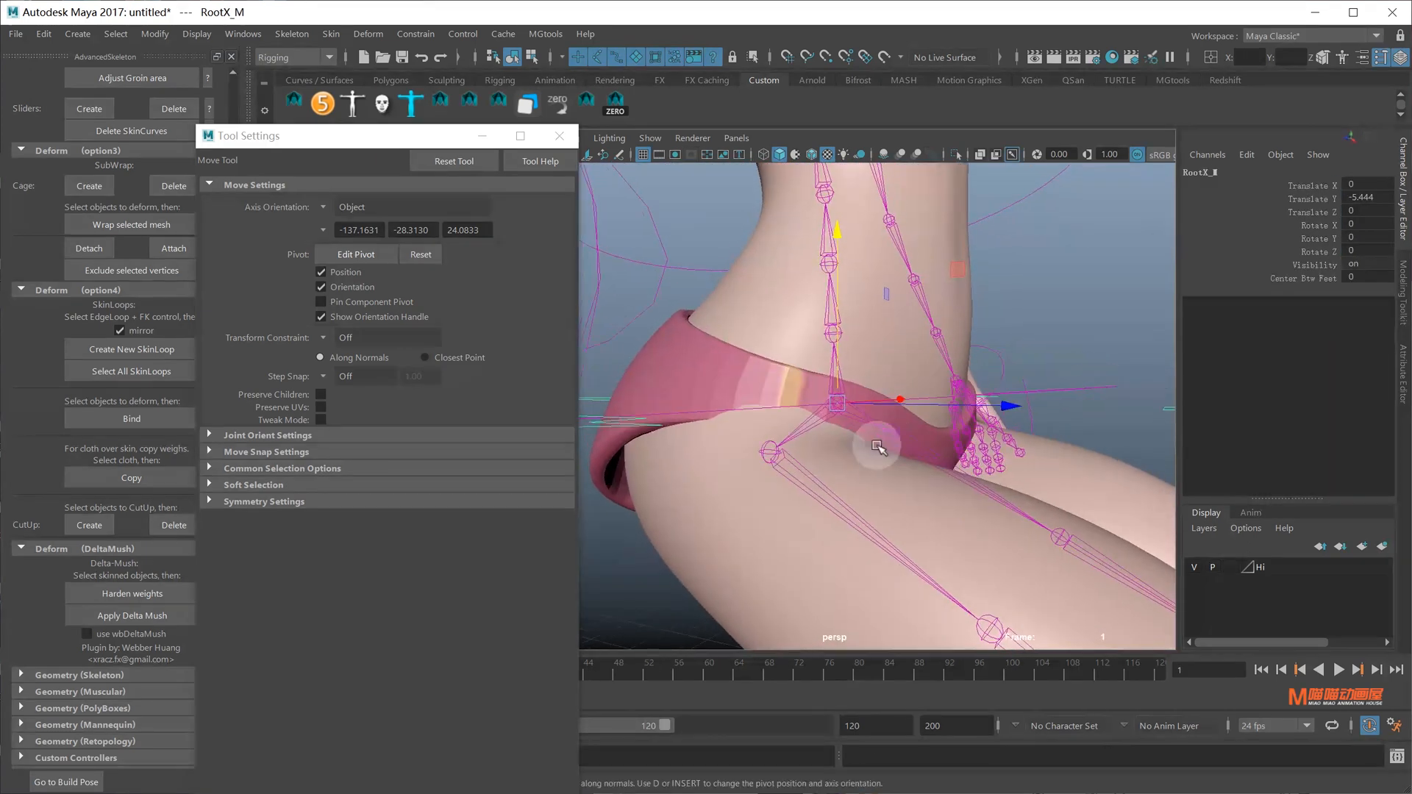
{"action": "left_click", "coordinate": [778, 502]}
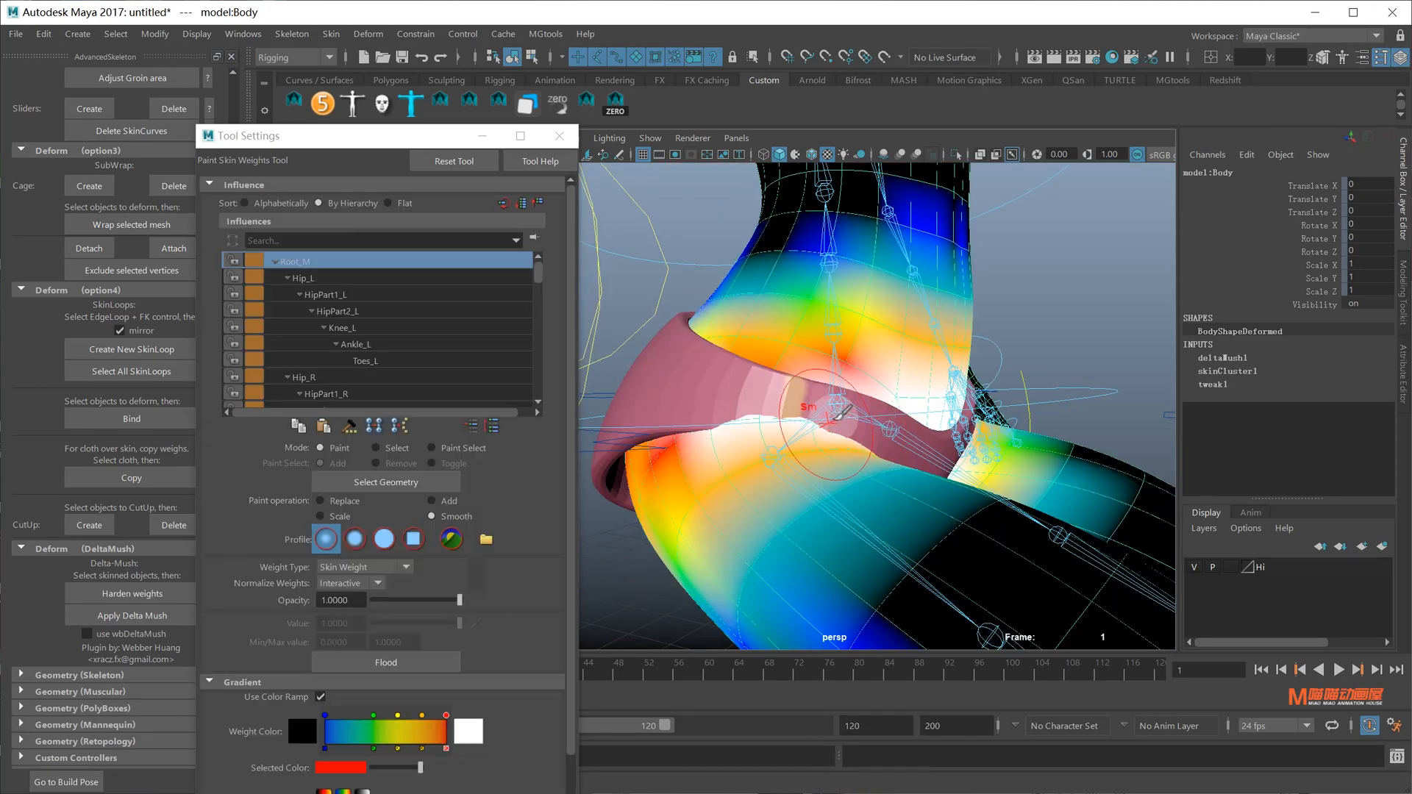
{"action": "right_click", "coordinate": [839, 409]}
{"action": "left_click_drag", "start_coordinate": [839, 408], "coordinate": [797, 400], "text": "alt"}
{"action": "scroll", "coordinate": [797, 401], "scroll_direction": "up", "scroll_amount": 3}
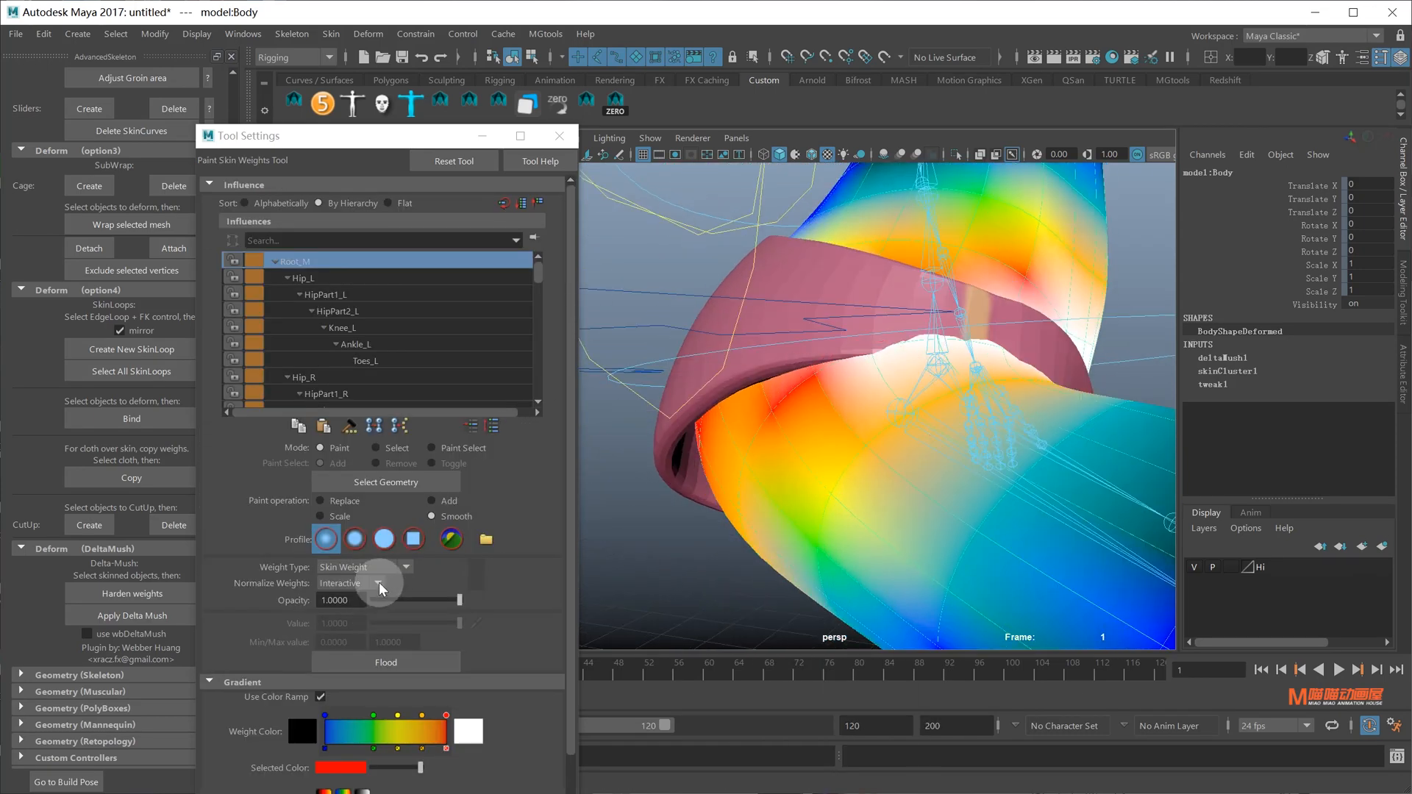
{"action": "left_click", "coordinate": [321, 500]}
{"action": "left_click", "coordinate": [384, 539]}
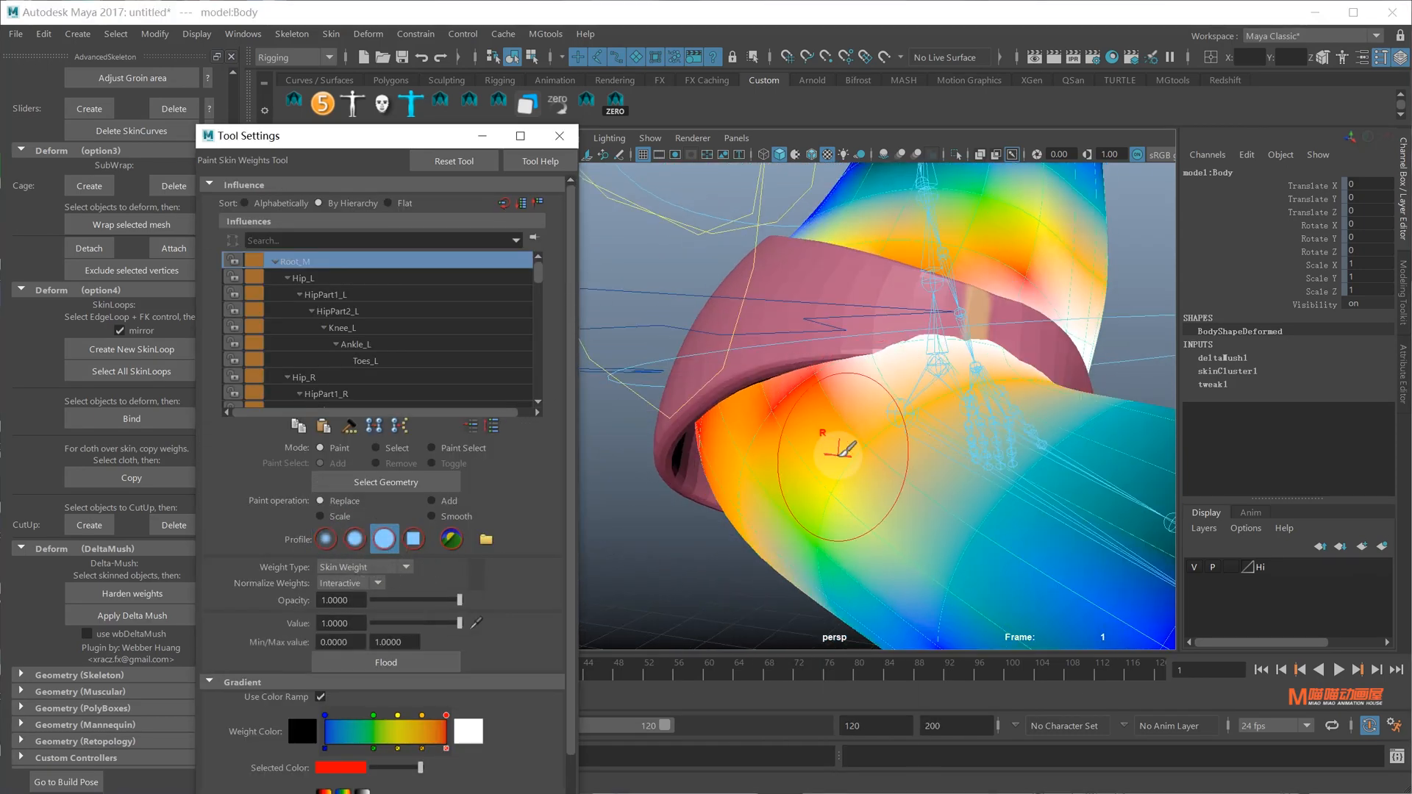
Paint full Root_M weight onto both hips, undo the last stroke, and exit painting
{"action": "left_click", "coordinate": [857, 450]}
{"action": "mouse_move", "coordinate": [778, 423]}
{"action": "left_mouse_down"}
{"action": "mouse_move", "coordinate": [765, 488]}
{"action": "mouse_move", "coordinate": [824, 540]}
{"action": "left_mouse_up"}
{"action": "scroll", "coordinate": [883, 449], "scroll_direction": "down", "scroll_amount": 5}
{"action": "mouse_move", "coordinate": [886, 437]}
{"action": "left_mouse_down"}
{"action": "mouse_move", "coordinate": [917, 474]}
{"action": "mouse_move", "coordinate": [978, 441]}
{"action": "mouse_move", "coordinate": [993, 473]}
{"action": "mouse_move", "coordinate": [999, 441]}
{"action": "mouse_move", "coordinate": [788, 476]}
{"action": "mouse_move", "coordinate": [809, 478]}
{"action": "left_mouse_up"}
{"action": "left_click", "coordinate": [955, 450]}
{"action": "mouse_move", "coordinate": [816, 482]}
{"action": "left_mouse_down"}
{"action": "mouse_move", "coordinate": [924, 443]}
{"action": "mouse_move", "coordinate": [899, 404]}
{"action": "left_mouse_up"}
{"action": "key", "text": "ctrl+z"}
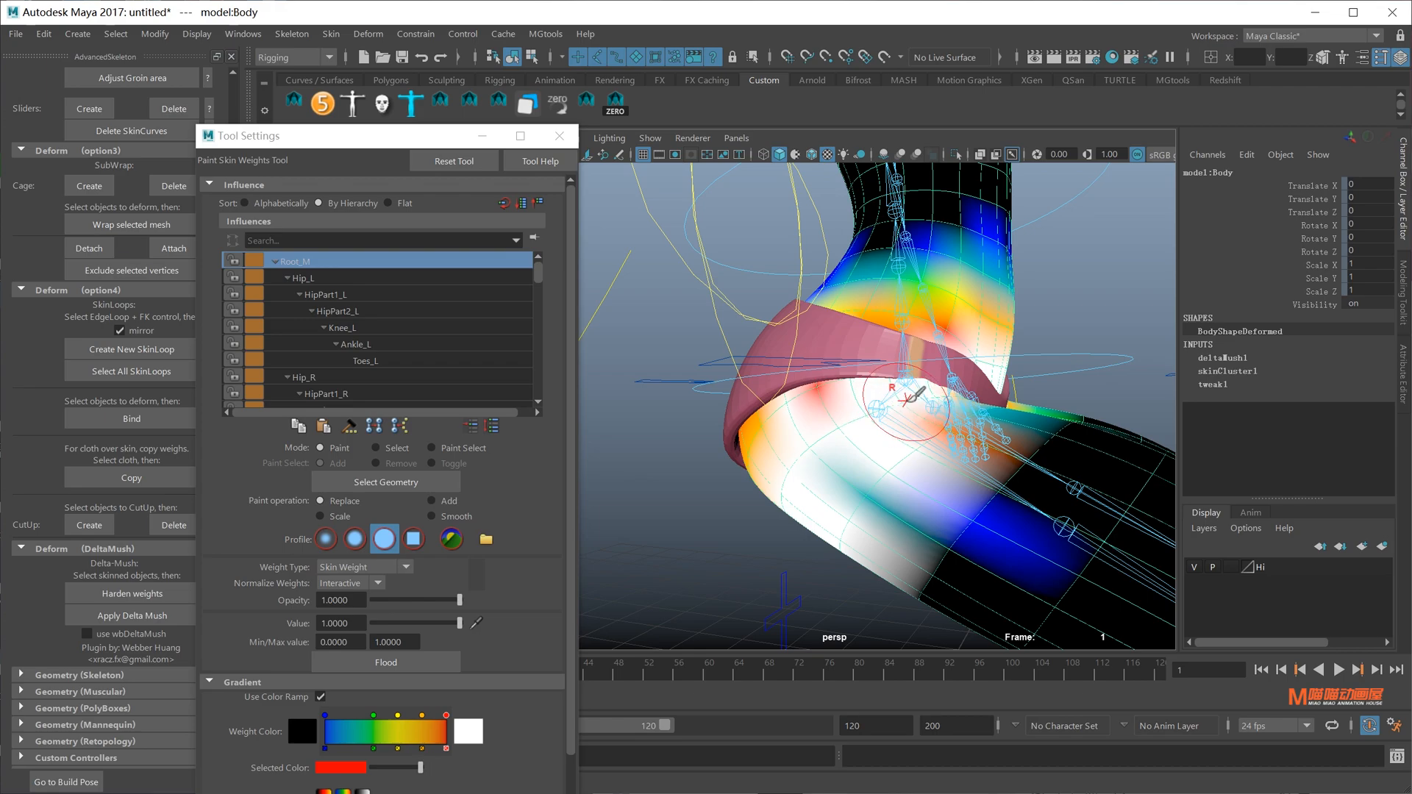
{"action": "scroll", "coordinate": [844, 464], "scroll_direction": "down", "scroll_amount": 5}
{"action": "mouse_move", "coordinate": [860, 485]}
{"action": "left_mouse_down", "text": "alt"}
{"action": "mouse_move", "coordinate": [725, 489]}
{"action": "mouse_move", "coordinate": [901, 450]}
{"action": "mouse_move", "coordinate": [980, 394]}
{"action": "mouse_move", "coordinate": [970, 457]}
{"action": "mouse_move", "coordinate": [1088, 441]}
{"action": "mouse_move", "coordinate": [1072, 428]}
{"action": "mouse_move", "coordinate": [929, 422]}
{"action": "mouse_move", "coordinate": [1011, 470]}
{"action": "left_mouse_up", "text": "alt"}
{"action": "key", "text": "q"}
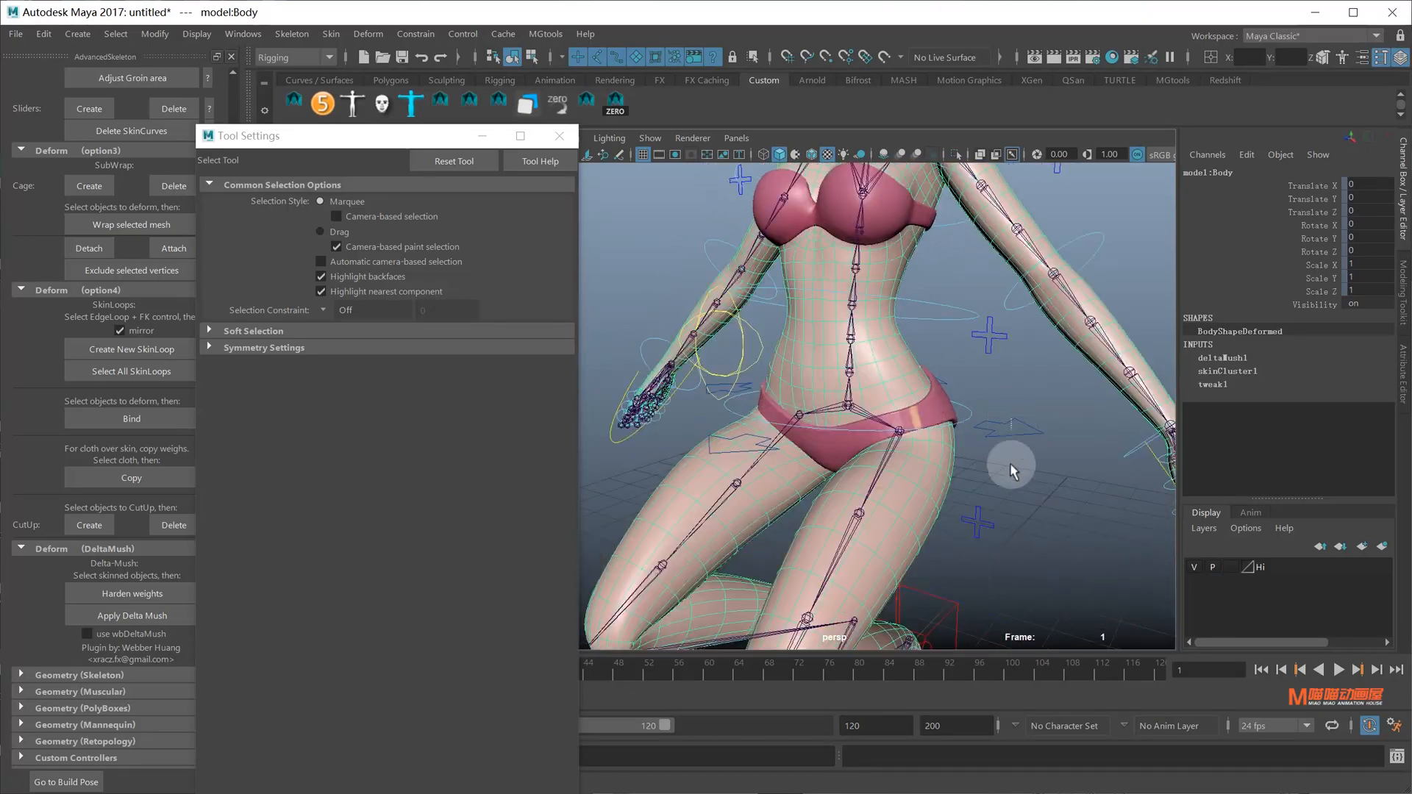
Lower the root control further to deepen the crouch
{"action": "scroll", "coordinate": [1011, 469], "scroll_direction": "down", "scroll_amount": 4}
{"action": "left_click", "coordinate": [954, 404]}
{"action": "left_click_drag", "start_coordinate": [955, 411], "coordinate": [824, 423], "text": "alt"}
{"action": "key", "text": "w"}
{"action": "left_click_drag", "start_coordinate": [832, 299], "coordinate": [811, 414]}
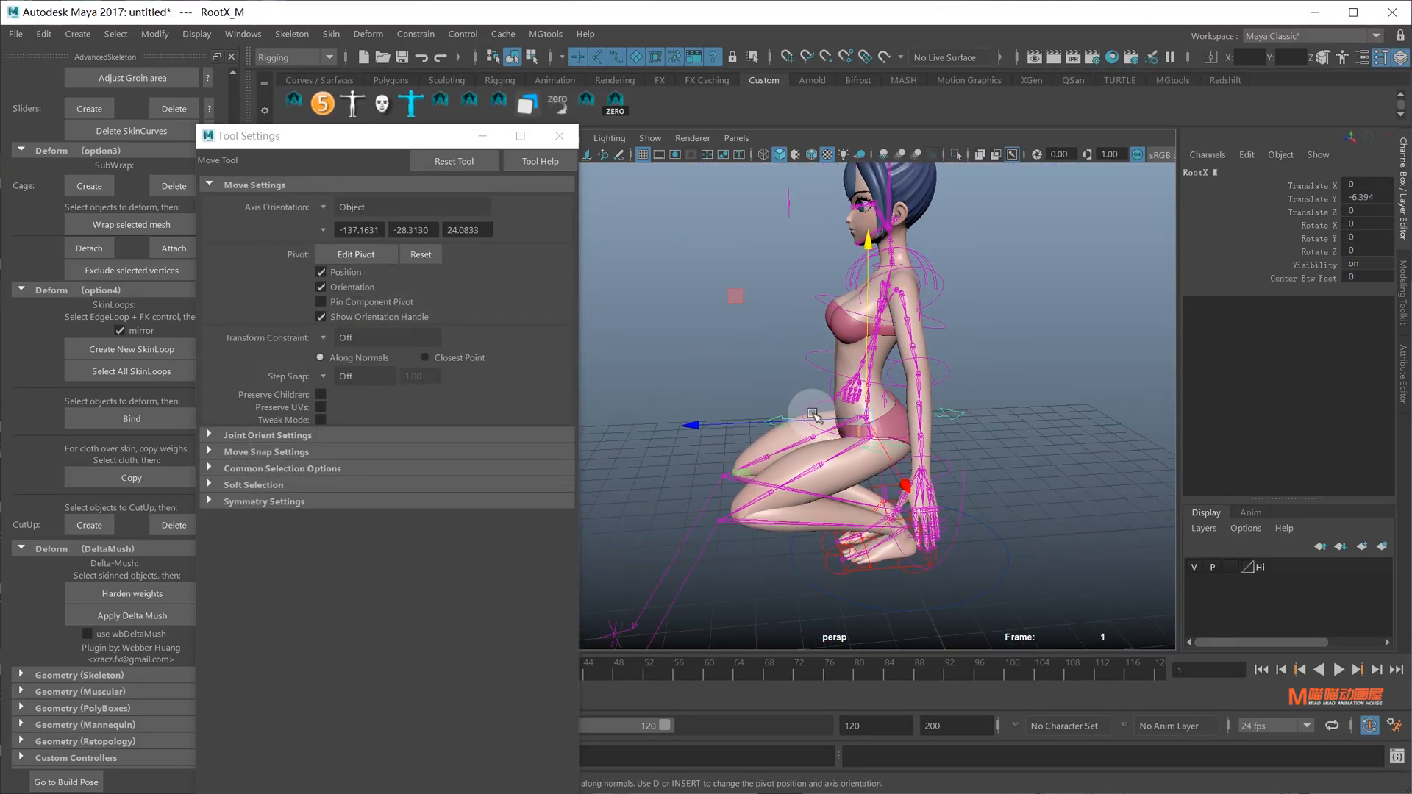
{"action": "left_click_drag", "start_coordinate": [896, 395], "coordinate": [964, 469], "text": "alt"}
{"action": "key", "text": "q"}
Copy the Body mesh's skin weights onto the Panties mesh
{"action": "left_click", "coordinate": [964, 469]}
{"action": "middle_click_drag", "start_coordinate": [964, 469], "coordinate": [935, 378], "text": "alt"}
{"action": "left_click_drag", "start_coordinate": [828, 351], "coordinate": [891, 379], "text": "alt"}
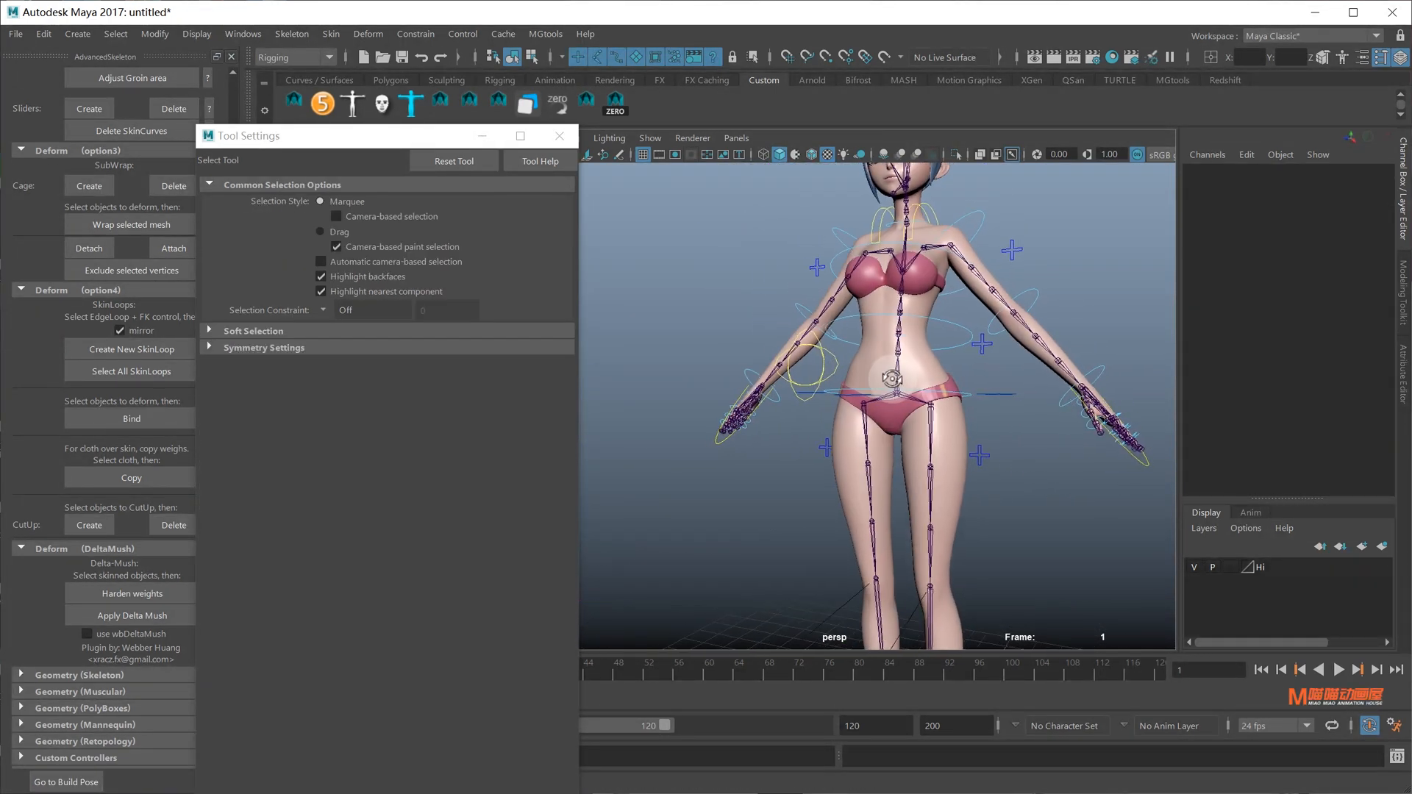
{"action": "left_click", "coordinate": [942, 464]}
{"action": "left_click", "coordinate": [888, 424], "text": "shift"}
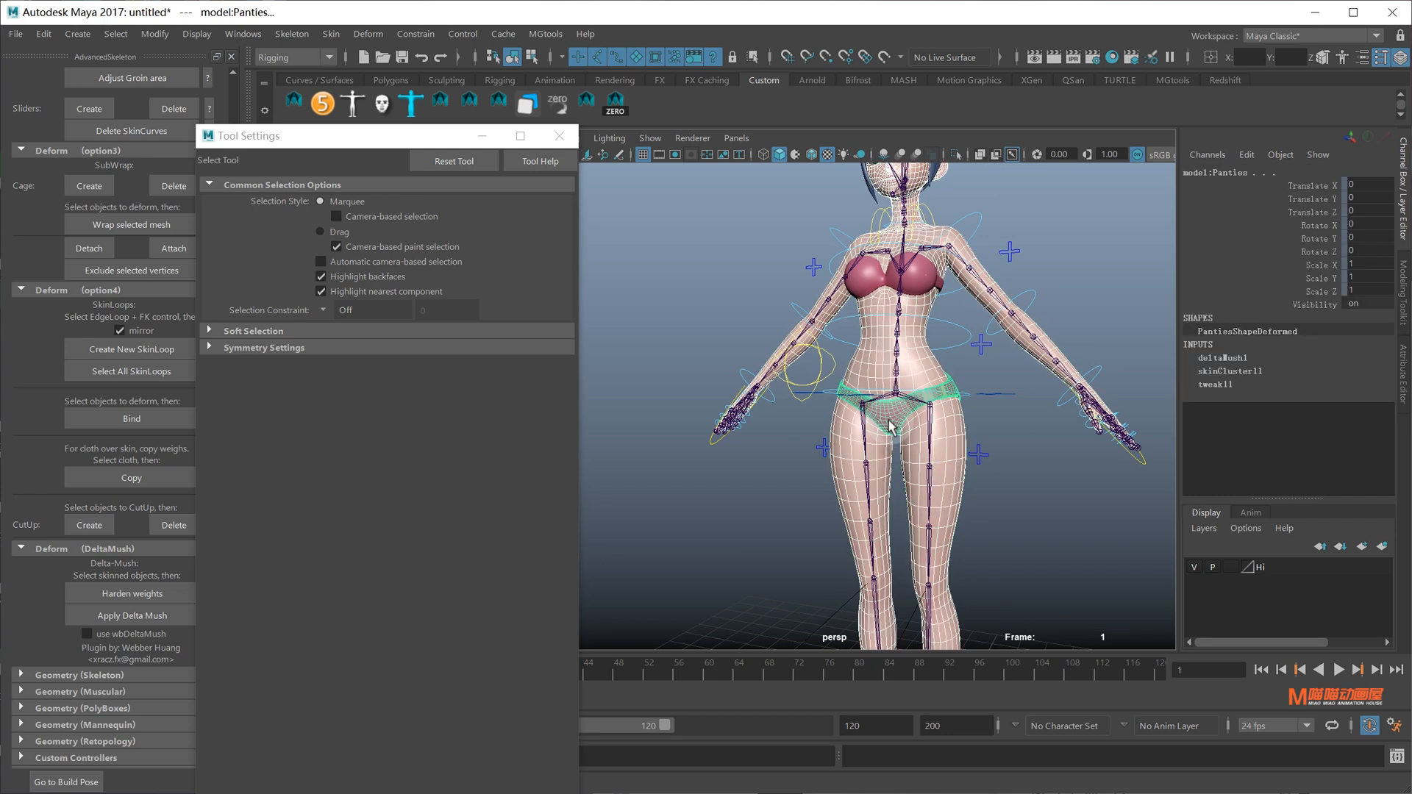
{"action": "left_click", "coordinate": [328, 33]}
{"action": "left_click", "coordinate": [364, 189]}
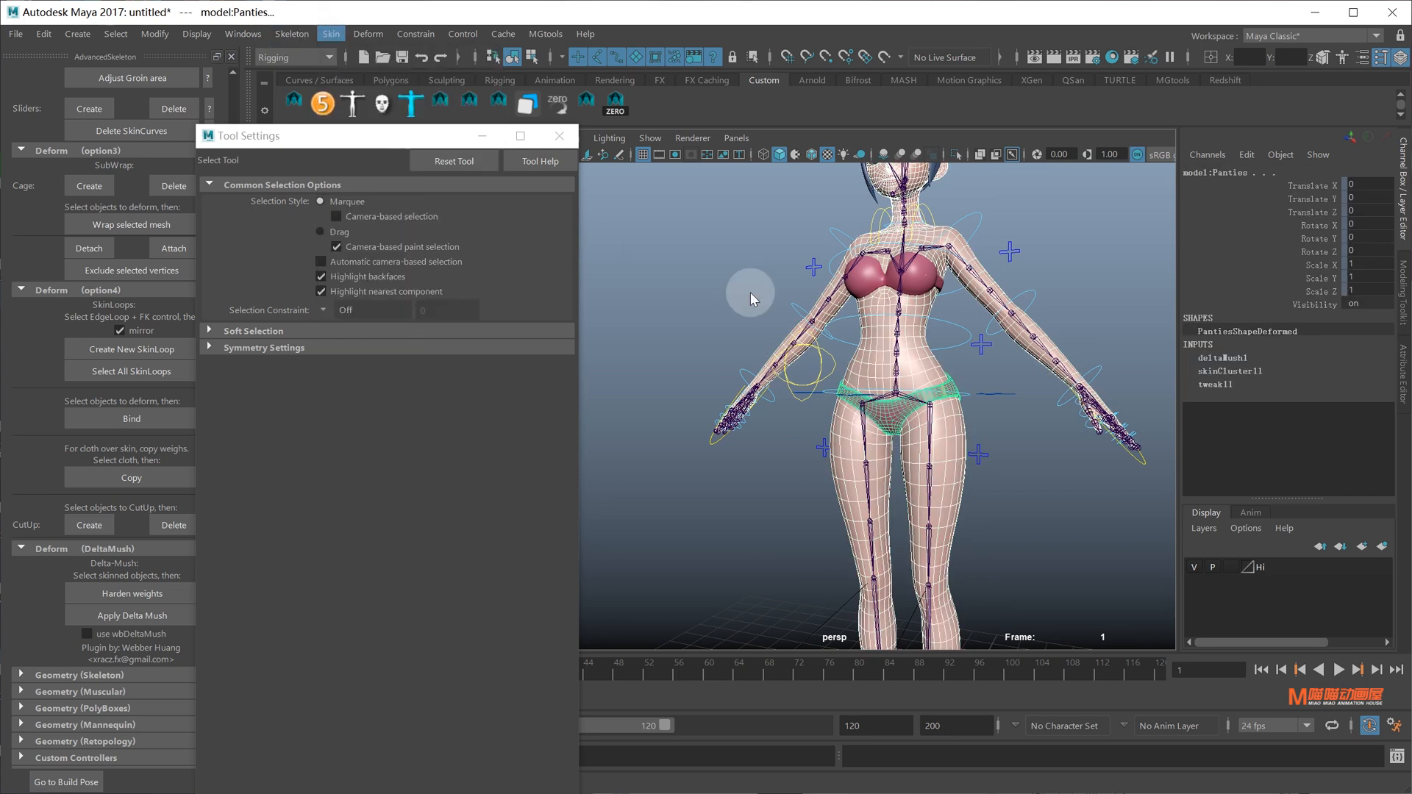
Lower the root control again so the character's knees bend
{"action": "left_click", "coordinate": [1019, 400]}
{"action": "left_click", "coordinate": [917, 262]}
{"action": "key", "text": "w"}
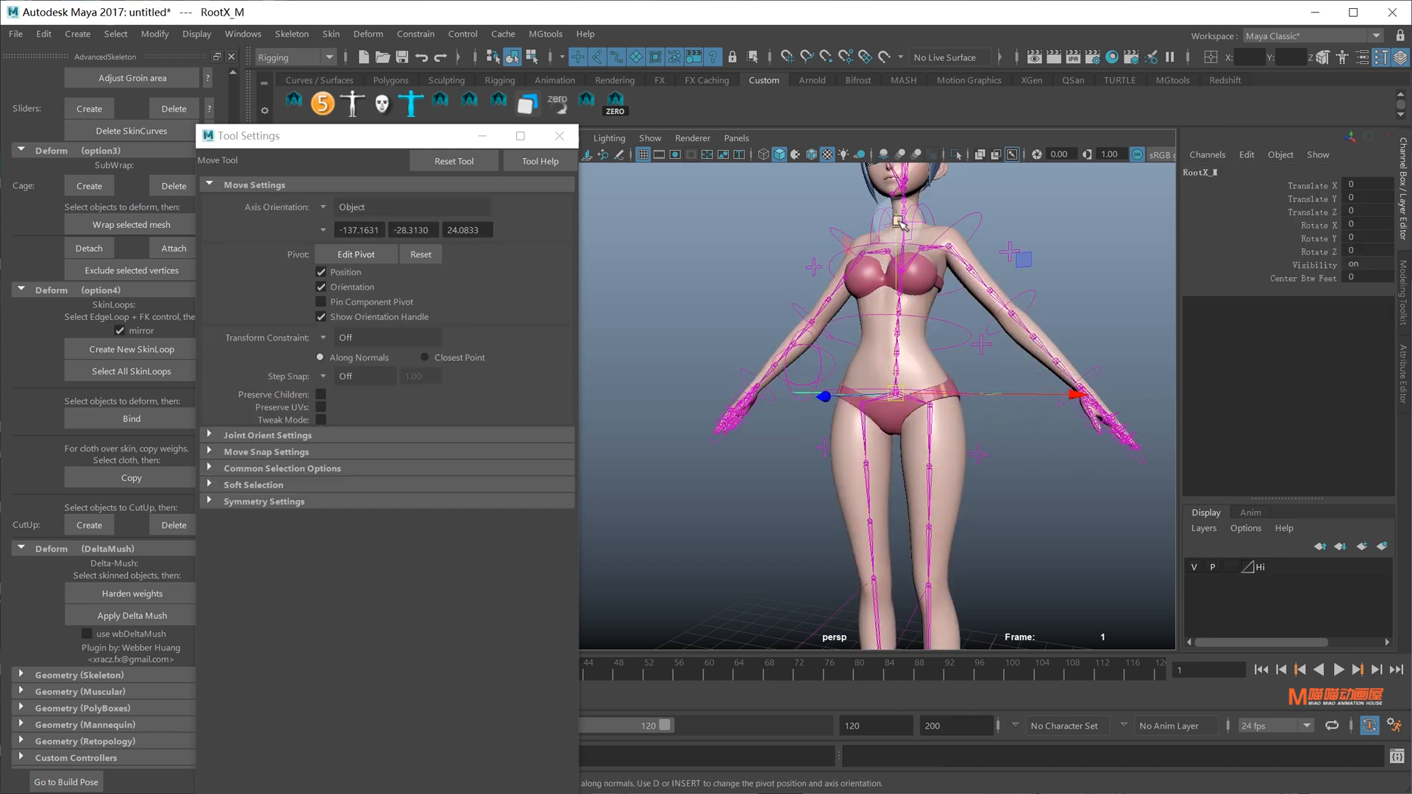
{"action": "left_click_drag", "start_coordinate": [899, 222], "coordinate": [899, 409]}
{"action": "middle_click_drag", "start_coordinate": [933, 494], "coordinate": [930, 387], "text": "alt"}
{"action": "left_click_drag", "start_coordinate": [929, 388], "coordinate": [571, 400], "text": "alt"}
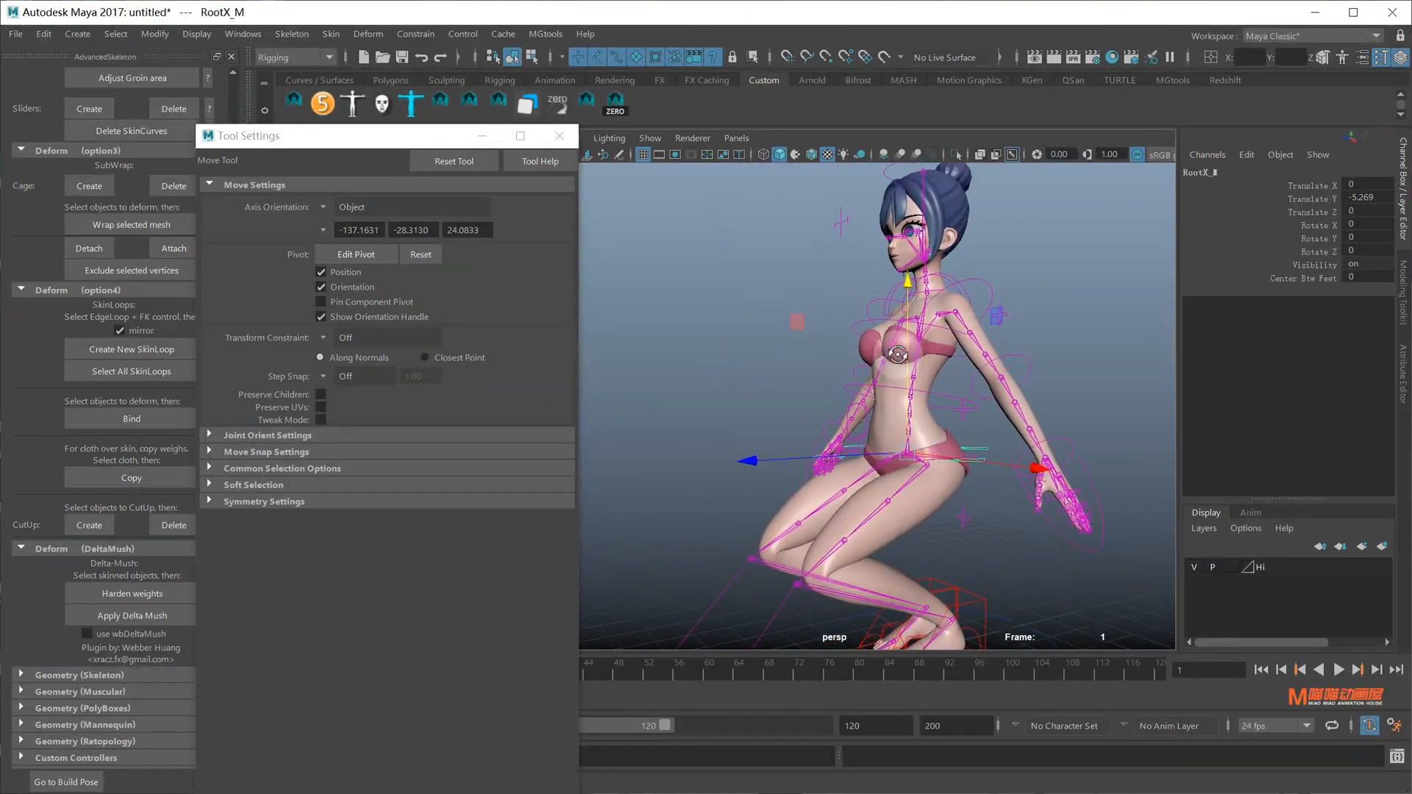
{"action": "middle_click_drag", "start_coordinate": [885, 456], "coordinate": [904, 385], "text": "alt"}
{"action": "right_click_drag", "start_coordinate": [904, 384], "coordinate": [938, 367], "text": "alt"}
{"action": "left_click_drag", "start_coordinate": [939, 367], "coordinate": [942, 372], "text": "alt"}
Paint skin weights on the Body with HipPart2_L as influence and the first brush profile
{"action": "left_click", "coordinate": [892, 469]}
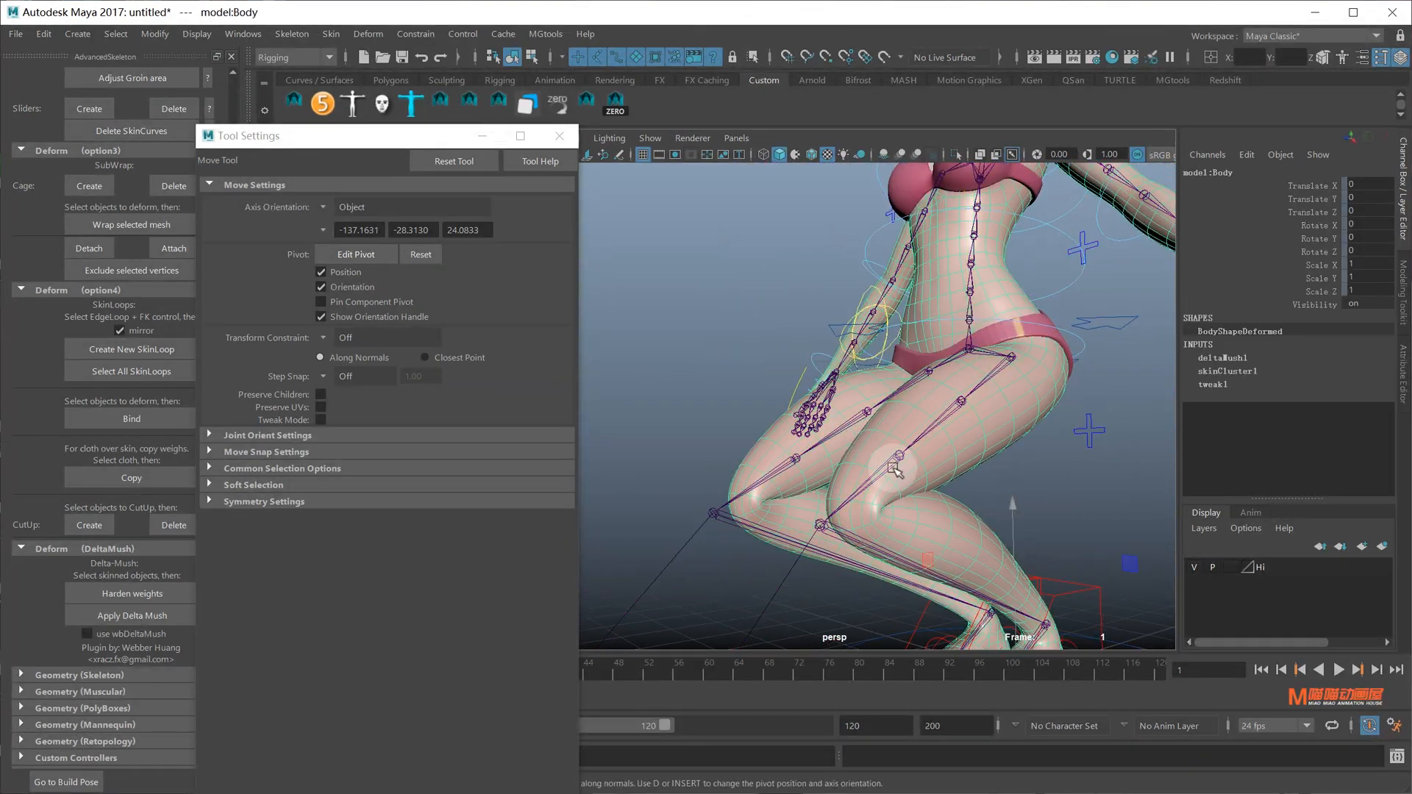
{"action": "left_click_drag", "start_coordinate": [893, 469], "coordinate": [941, 485], "text": "alt"}
{"action": "middle_click_drag", "start_coordinate": [941, 485], "coordinate": [933, 432], "text": "alt"}
{"action": "right_click_drag", "start_coordinate": [933, 431], "coordinate": [846, 426], "text": "alt"}
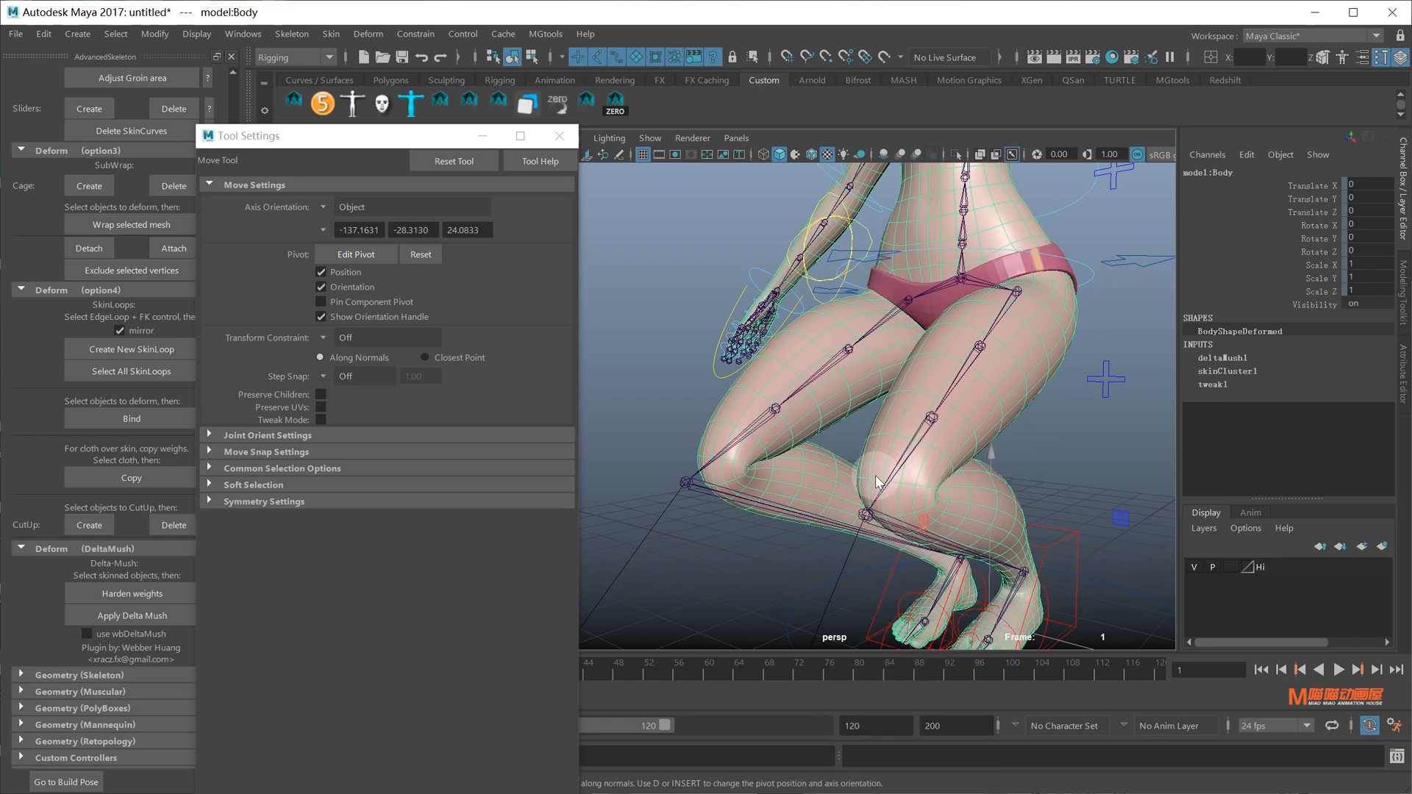
{"action": "mouse_move", "coordinate": [866, 472]}
{"action": "left_mouse_down", "text": "alt"}
{"action": "mouse_move", "coordinate": [876, 422]}
{"action": "mouse_move", "coordinate": [895, 434]}
{"action": "mouse_move", "coordinate": [885, 441]}
{"action": "left_mouse_up", "text": "alt"}
{"action": "right_click_drag", "start_coordinate": [875, 431], "coordinate": [869, 401]}
{"action": "mouse_move", "coordinate": [869, 401]}
{"action": "left_mouse_down", "text": "alt"}
{"action": "mouse_move", "coordinate": [985, 432]}
{"action": "mouse_move", "coordinate": [932, 403]}
{"action": "mouse_move", "coordinate": [892, 451]}
{"action": "mouse_move", "coordinate": [914, 404]}
{"action": "mouse_move", "coordinate": [945, 397]}
{"action": "mouse_move", "coordinate": [963, 420]}
{"action": "left_mouse_up", "text": "alt"}
{"action": "left_click", "coordinate": [330, 543]}
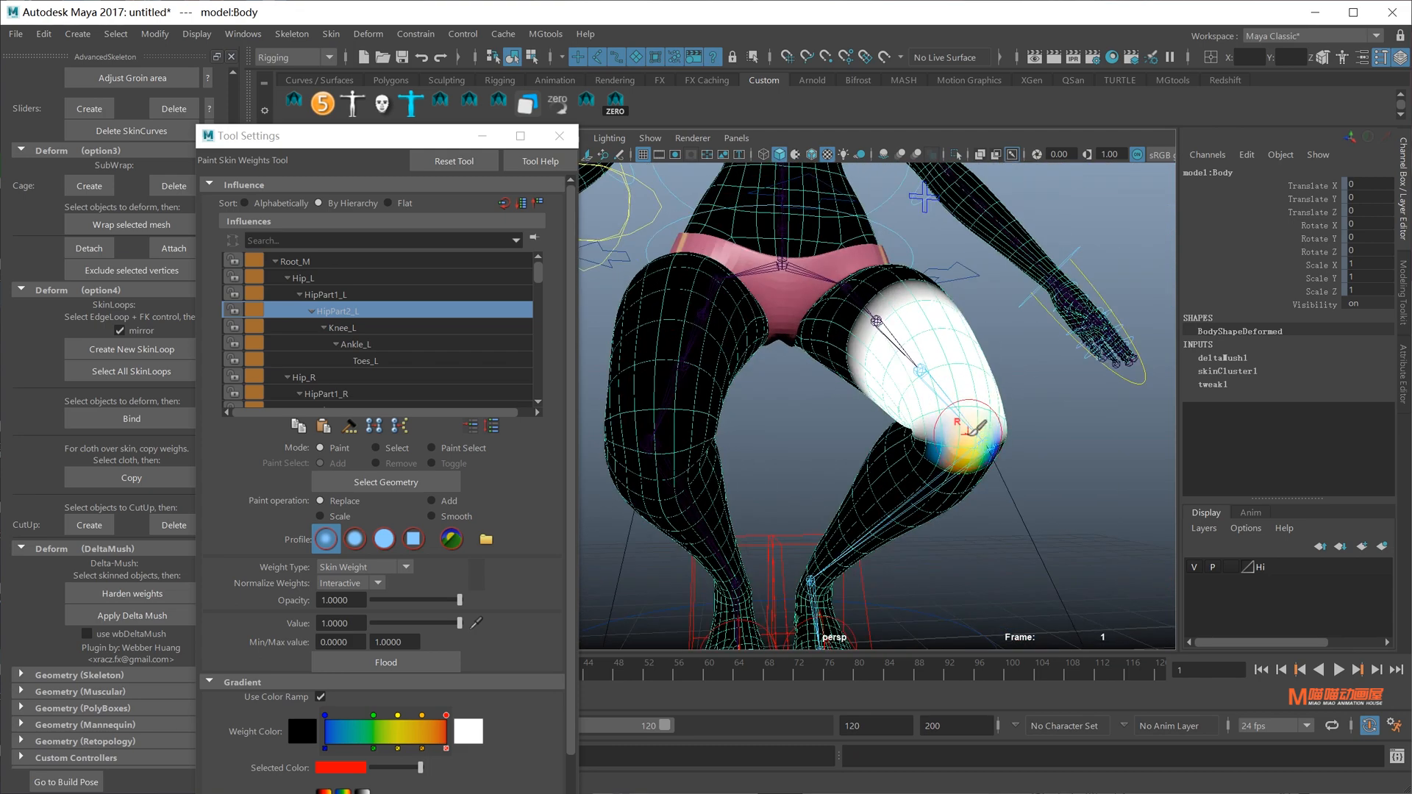
Try the second and third brush falloff profiles, then return to the first
{"action": "left_click", "coordinate": [366, 541]}
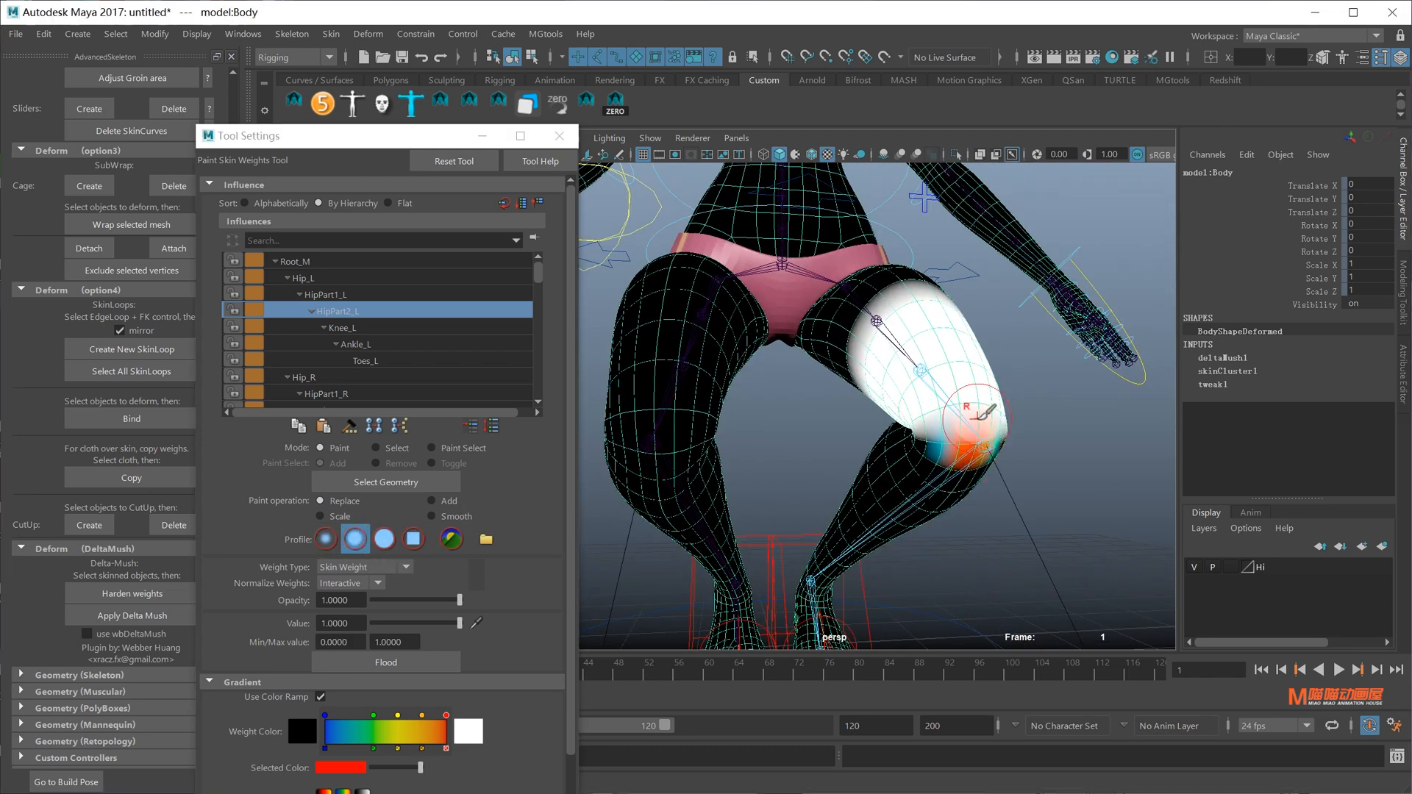
{"action": "left_click_drag", "start_coordinate": [982, 415], "coordinate": [1015, 428], "text": "alt"}
{"action": "left_click", "coordinate": [384, 539]}
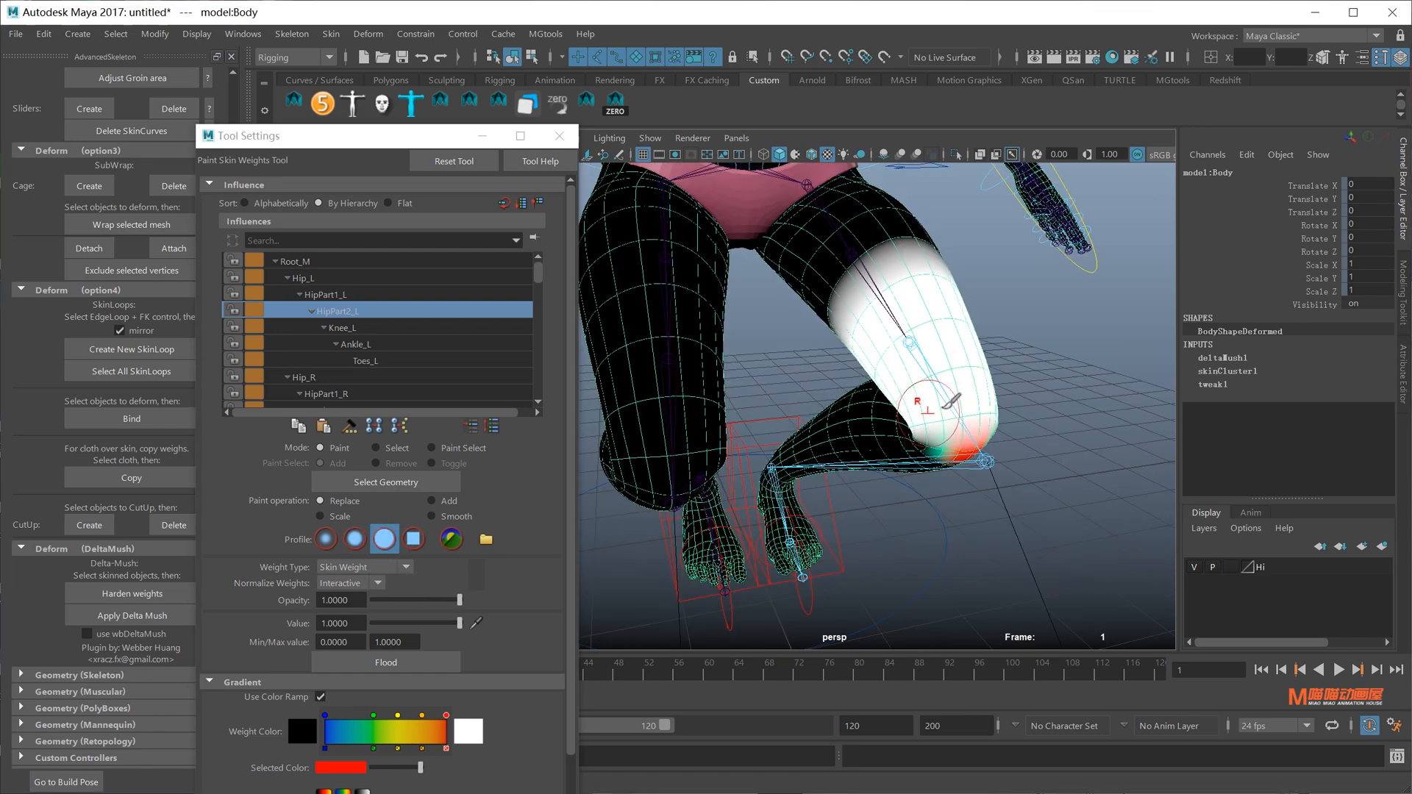
{"action": "mouse_move", "coordinate": [983, 438]}
{"action": "left_mouse_down", "text": "alt"}
{"action": "mouse_move", "coordinate": [972, 444]}
{"action": "mouse_move", "coordinate": [989, 450]}
{"action": "mouse_move", "coordinate": [942, 428]}
{"action": "mouse_move", "coordinate": [986, 495]}
{"action": "mouse_move", "coordinate": [961, 456]}
{"action": "mouse_move", "coordinate": [882, 426]}
{"action": "mouse_move", "coordinate": [813, 448]}
{"action": "mouse_move", "coordinate": [788, 437]}
{"action": "left_mouse_up", "text": "alt"}
{"action": "left_click", "coordinate": [325, 539]}
Paint Knee_L weight onto the left knee
{"action": "right_click", "coordinate": [781, 441]}
{"action": "mouse_move", "coordinate": [844, 419]}
{"action": "left_mouse_down", "text": "alt"}
{"action": "mouse_move", "coordinate": [829, 418]}
{"action": "mouse_move", "coordinate": [912, 439]}
{"action": "mouse_move", "coordinate": [895, 463]}
{"action": "mouse_move", "coordinate": [986, 431]}
{"action": "mouse_move", "coordinate": [829, 425]}
{"action": "mouse_move", "coordinate": [923, 479]}
{"action": "mouse_move", "coordinate": [816, 430]}
{"action": "mouse_move", "coordinate": [978, 397]}
{"action": "mouse_move", "coordinate": [844, 409]}
{"action": "left_mouse_up", "text": "alt"}
{"action": "left_click", "coordinate": [820, 423]}
Restart skin-weight painting on the Body mesh
{"action": "key", "text": "q"}
{"action": "key", "text": "w"}
{"action": "left_click", "coordinate": [844, 409]}
{"action": "left_click", "coordinate": [330, 35]}
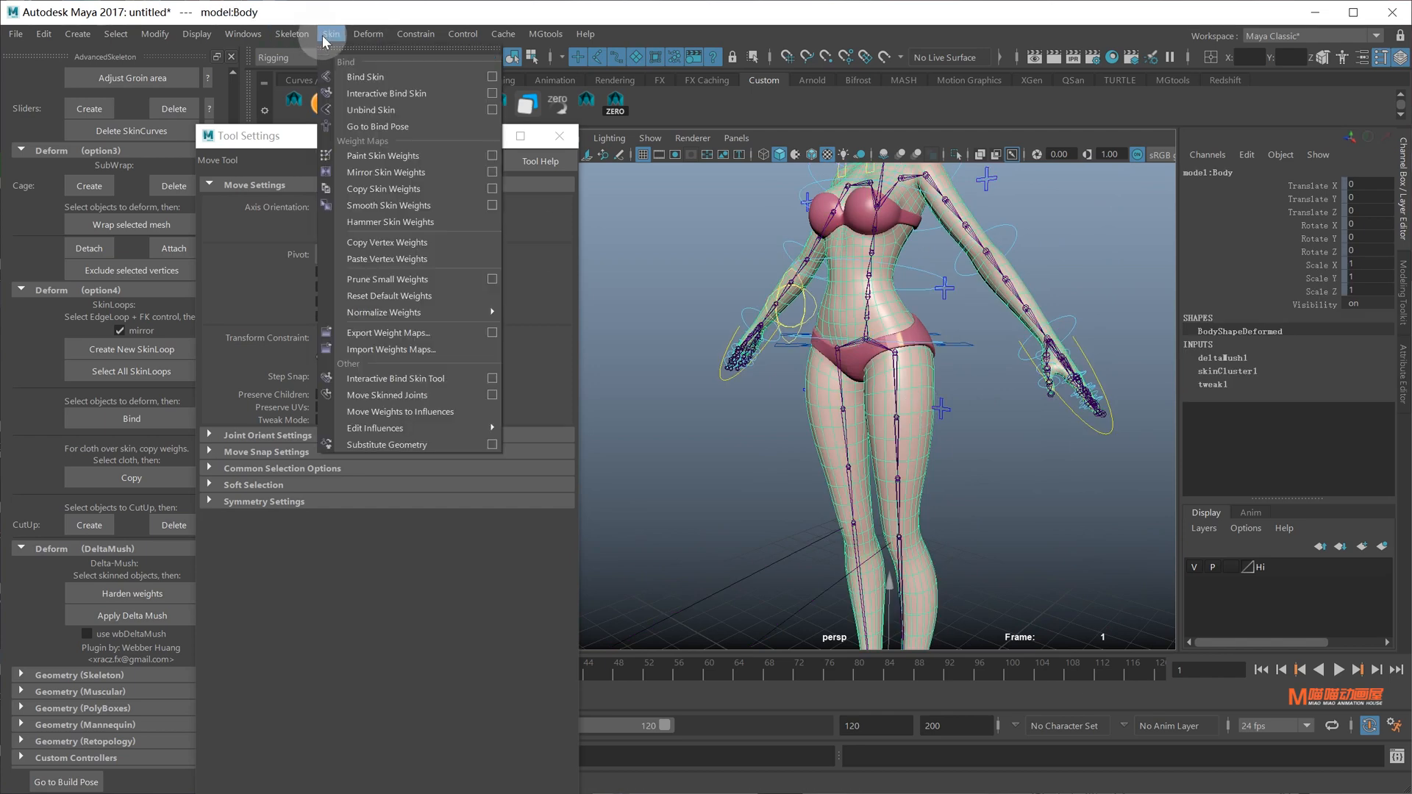
{"action": "left_click", "coordinate": [379, 159]}
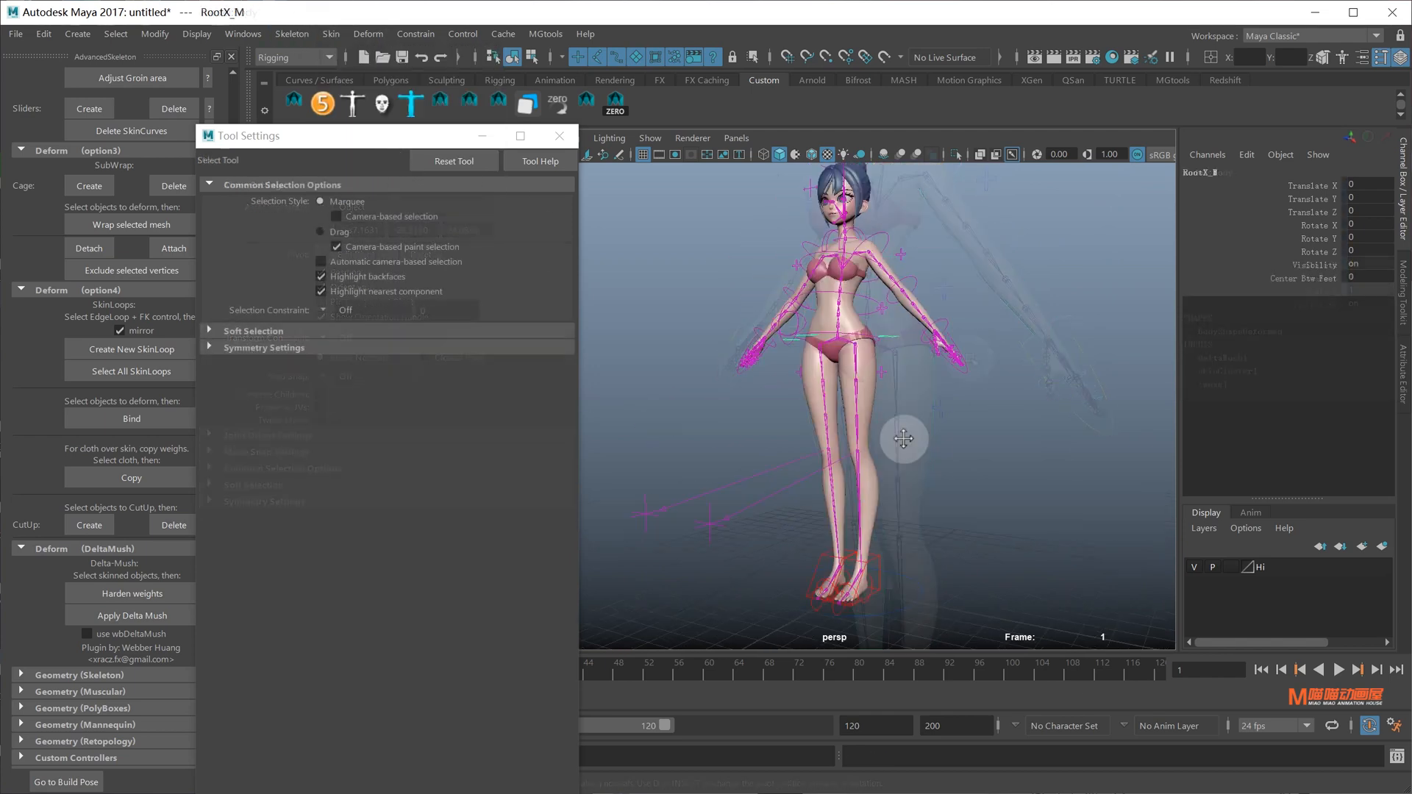
{"action": "scroll", "coordinate": [1035, 281], "scroll_direction": "up", "scroll_amount": 5}
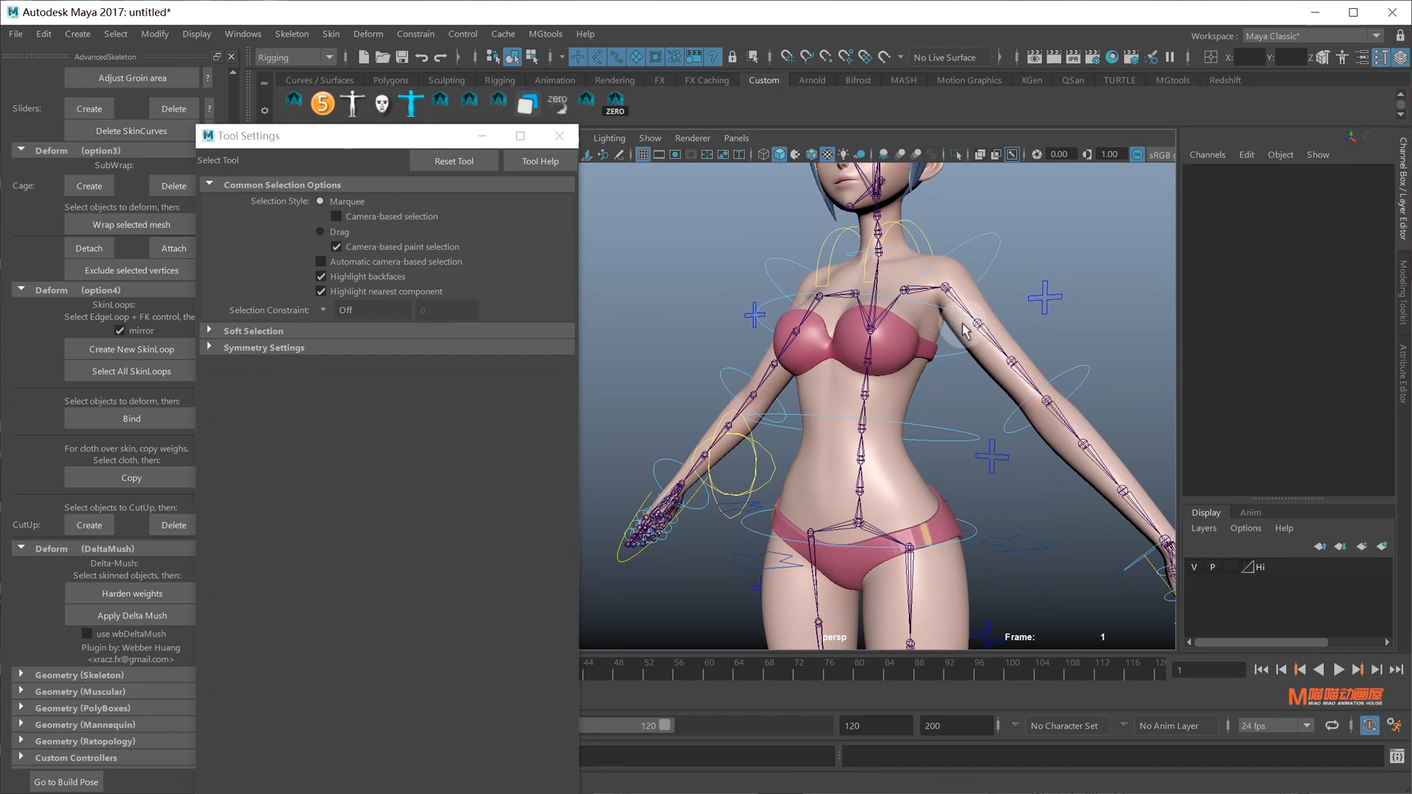
{"action": "scroll", "coordinate": [925, 291], "scroll_direction": "up", "scroll_amount": 2}
{"action": "middle_click_drag", "start_coordinate": [925, 291], "coordinate": [890, 401], "text": "alt"}
Isolate the bra, body and Chest_M selection in the viewport
{"action": "left_click", "coordinate": [893, 430]}
{"action": "left_click", "coordinate": [908, 462]}
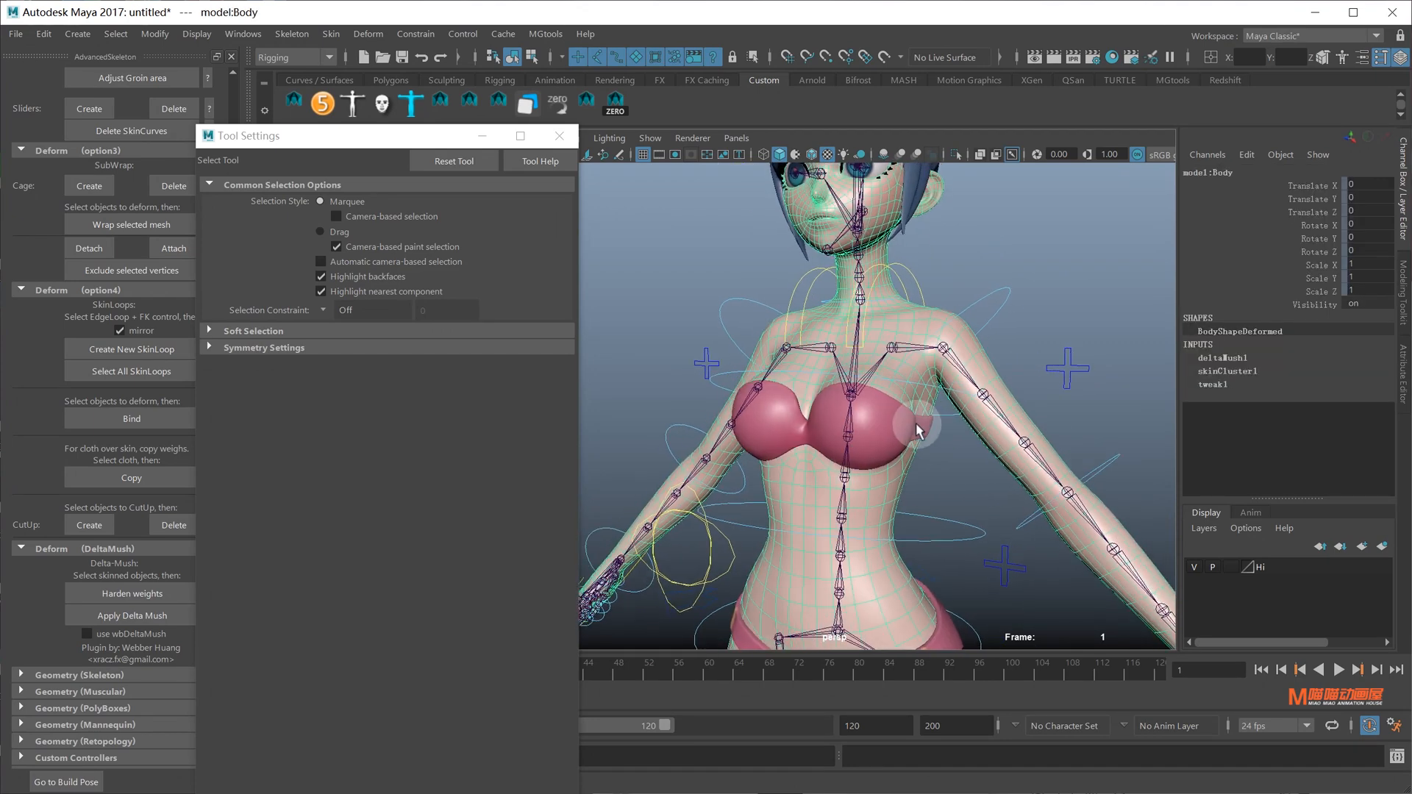
{"action": "left_click", "coordinate": [851, 400]}
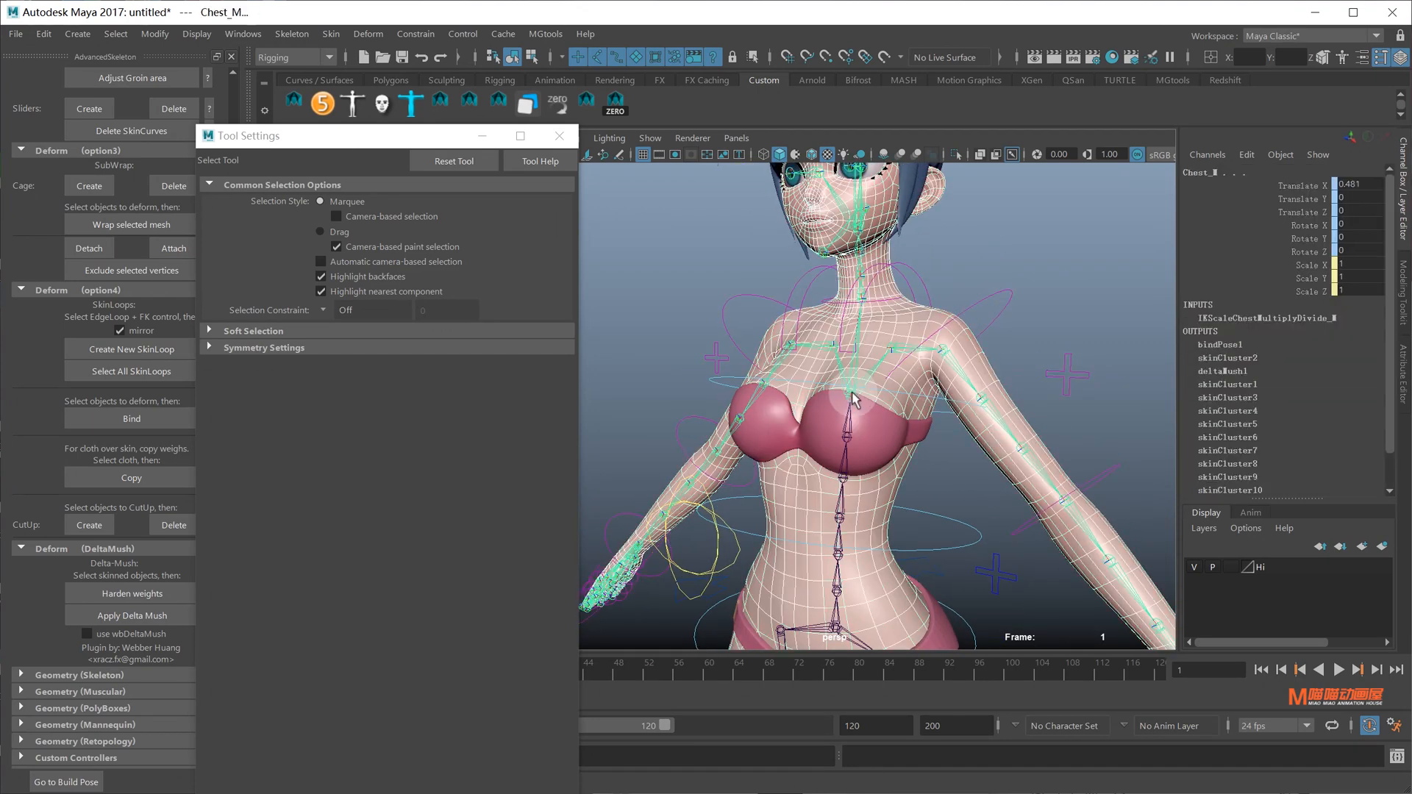
{"action": "left_click", "coordinate": [958, 156]}
Select the left scapula joint and Body, then paint weights with Scapula_L as influence
{"action": "scroll", "coordinate": [994, 358], "scroll_direction": "down", "scroll_amount": 3}
{"action": "left_click", "coordinate": [994, 357]}
{"action": "left_click_drag", "start_coordinate": [994, 357], "coordinate": [894, 343], "text": "alt"}
{"action": "scroll", "coordinate": [894, 342], "scroll_direction": "up", "scroll_amount": 4}
{"action": "left_click", "coordinate": [922, 341]}
{"action": "left_click", "coordinate": [923, 387]}
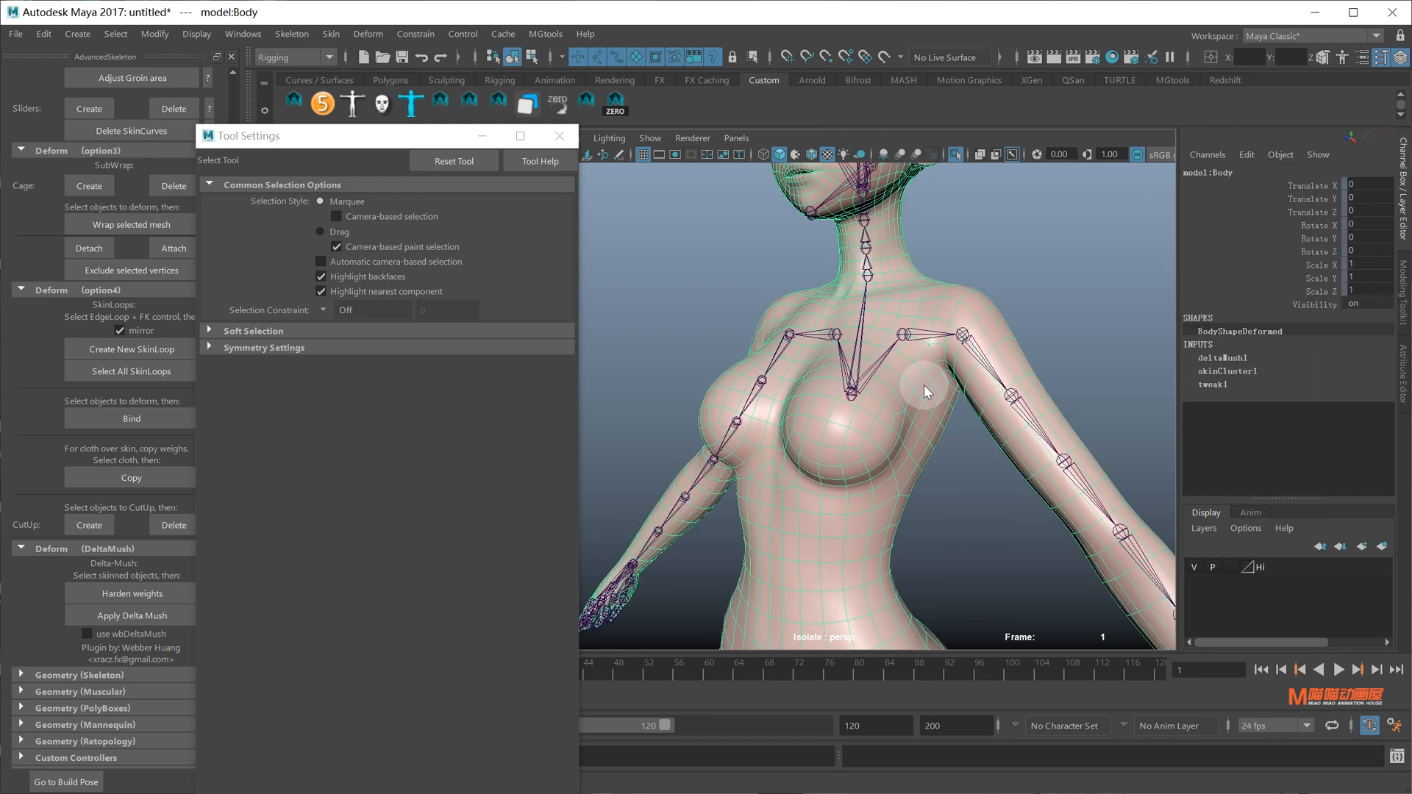
{"action": "mouse_move", "coordinate": [923, 386]}
{"action": "right_mouse_down"}
{"action": "mouse_move", "coordinate": [878, 354]}
{"action": "mouse_move", "coordinate": [909, 290]}
{"action": "right_mouse_up"}
{"action": "left_click_drag", "start_coordinate": [931, 405], "coordinate": [924, 433], "text": "alt"}
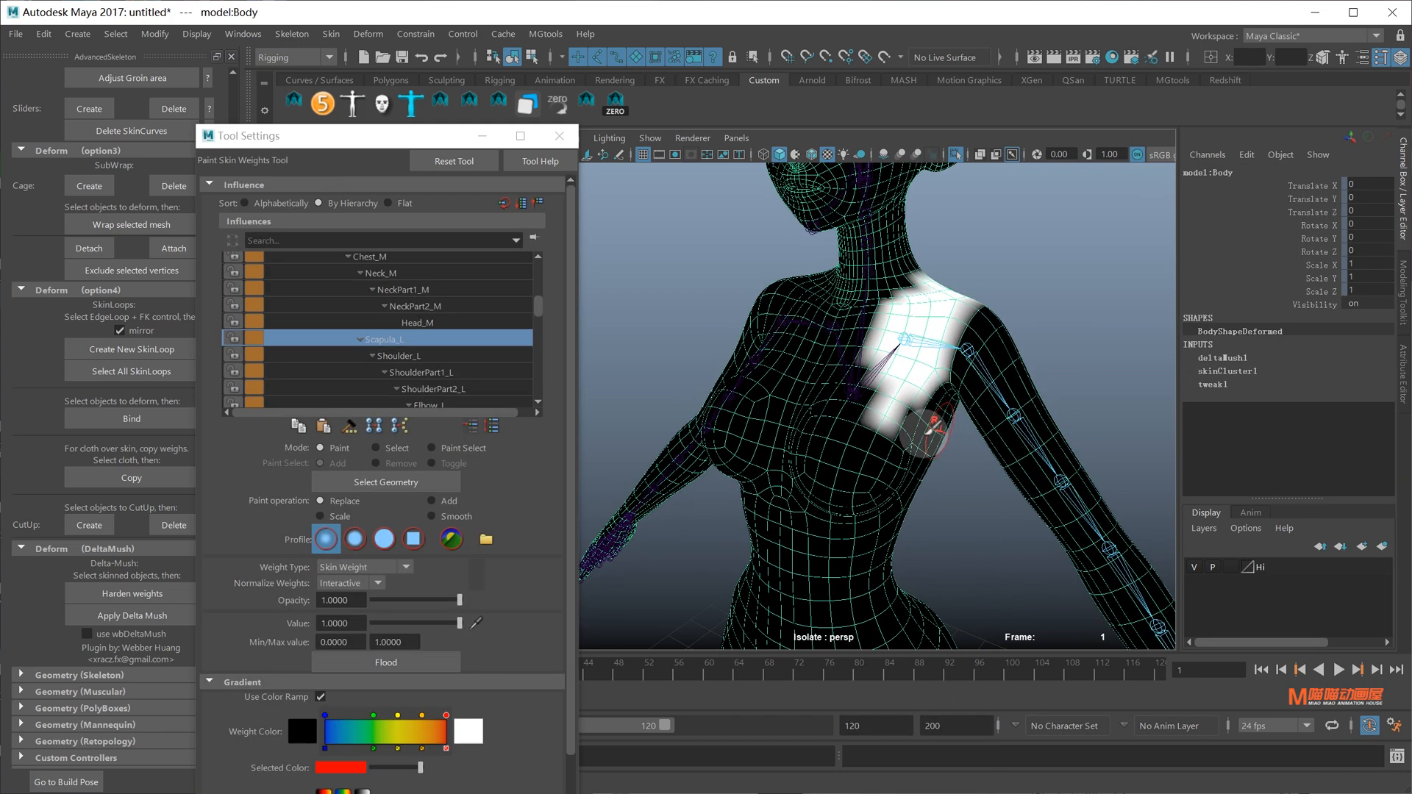
Paint Scapula_L weight down to 0 on the lower chest with the third brush profile
{"action": "scroll", "coordinate": [931, 427], "scroll_direction": "up", "scroll_amount": 2}
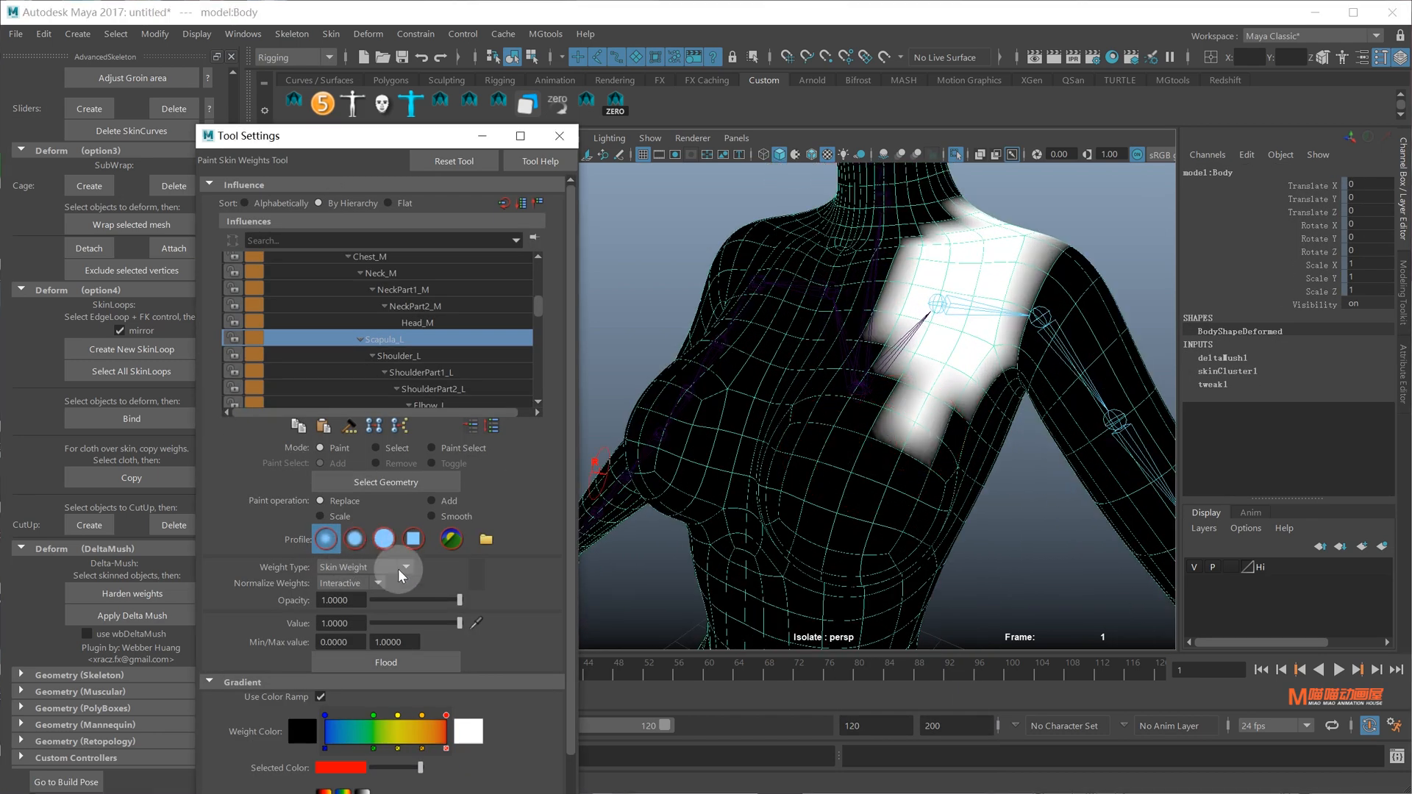
{"action": "left_click", "coordinate": [384, 538]}
{"action": "left_click_drag", "start_coordinate": [460, 623], "coordinate": [305, 625]}
{"action": "mouse_move", "coordinate": [898, 466]}
{"action": "left_mouse_down"}
{"action": "mouse_move", "coordinate": [884, 422]}
{"action": "mouse_move", "coordinate": [945, 387]}
{"action": "left_mouse_up"}
{"action": "mouse_move", "coordinate": [945, 390]}
{"action": "left_mouse_down", "text": "alt"}
{"action": "mouse_move", "coordinate": [901, 397]}
{"action": "mouse_move", "coordinate": [879, 382]}
{"action": "mouse_move", "coordinate": [930, 372]}
{"action": "left_mouse_up", "text": "alt"}
{"action": "left_click_drag", "start_coordinate": [937, 373], "coordinate": [876, 401], "text": "alt"}
{"action": "scroll", "coordinate": [928, 375], "scroll_direction": "down", "scroll_amount": 5}
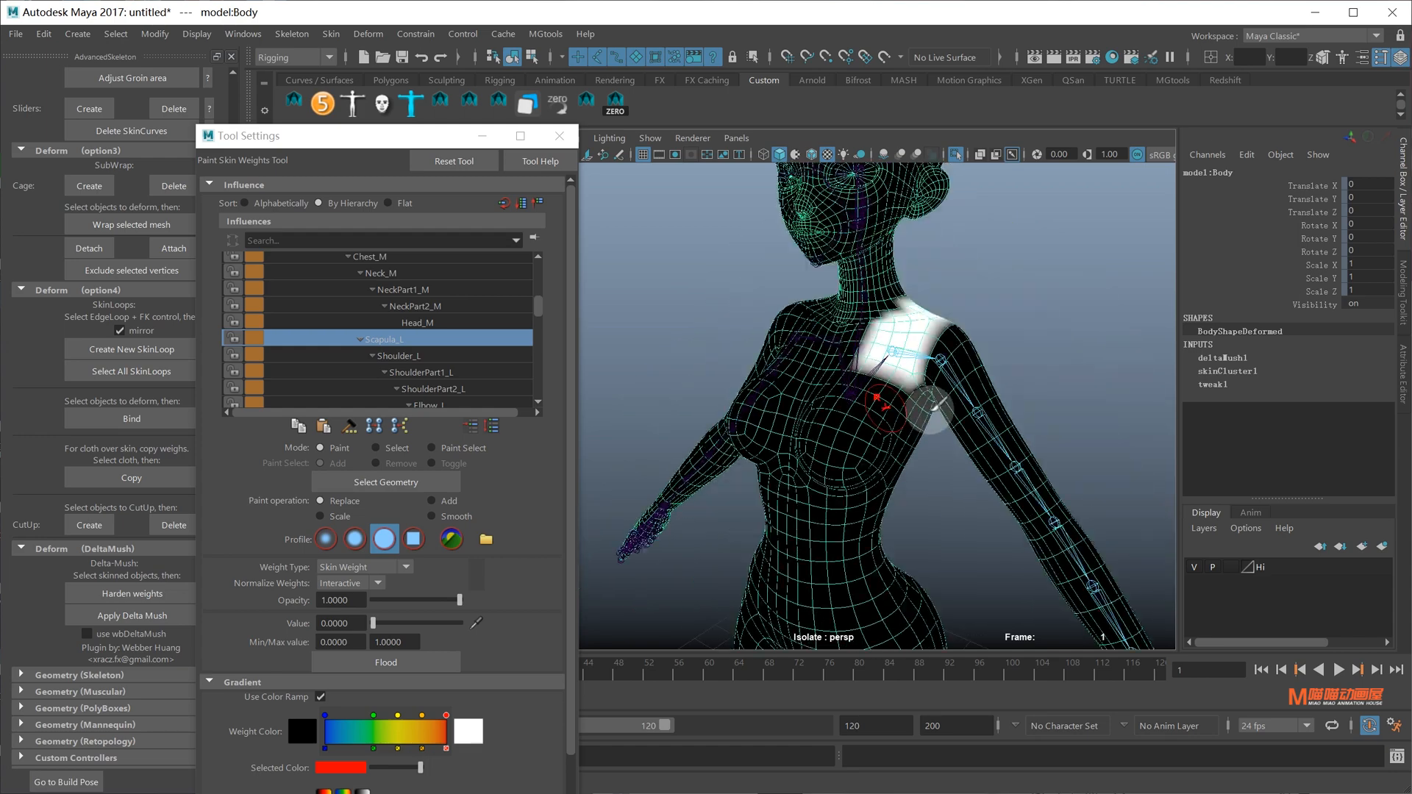
Flood-smooth the Scapula_L weights across the mesh
{"action": "left_click", "coordinate": [431, 516]}
{"action": "left_click", "coordinate": [403, 656]}
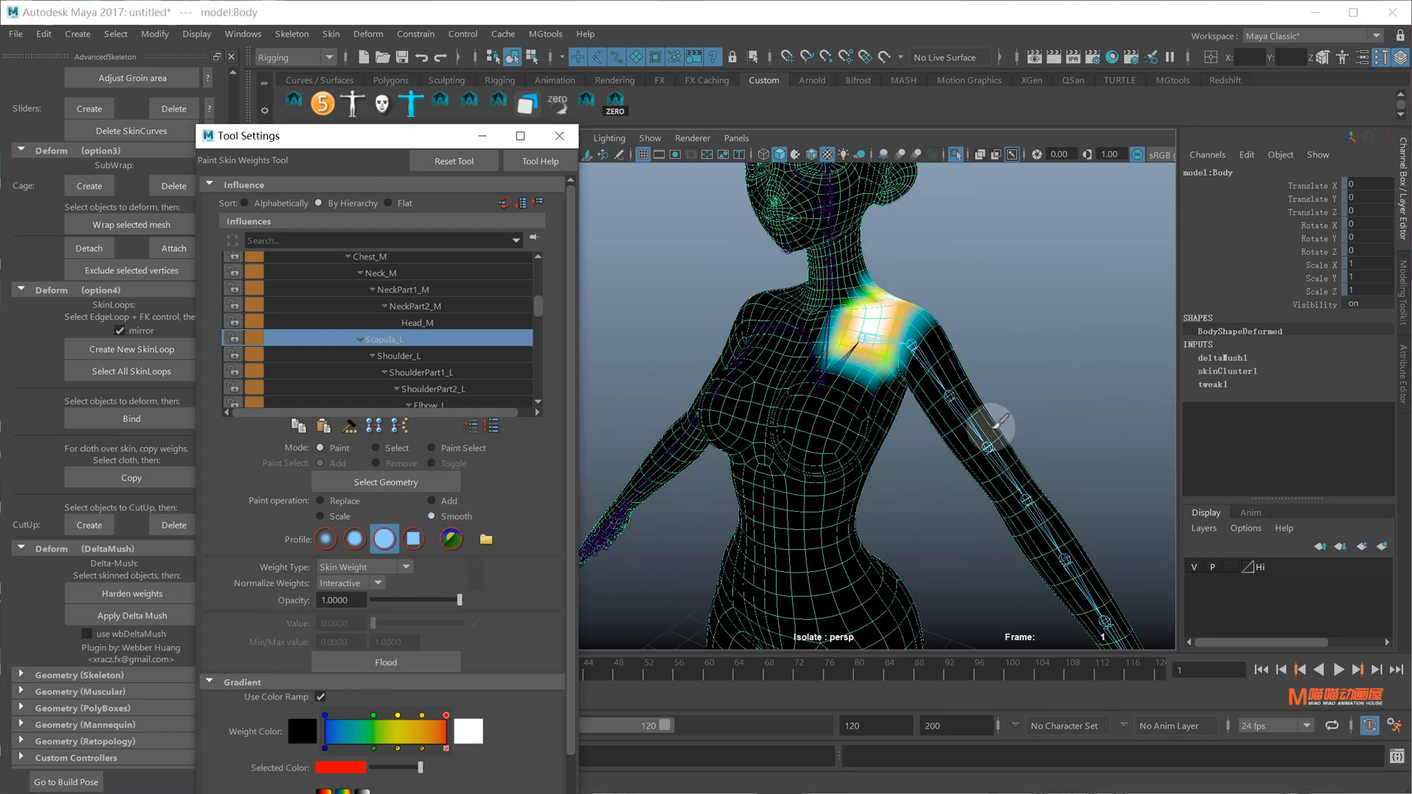
{"action": "left_click_drag", "start_coordinate": [995, 422], "coordinate": [891, 398], "text": "alt"}
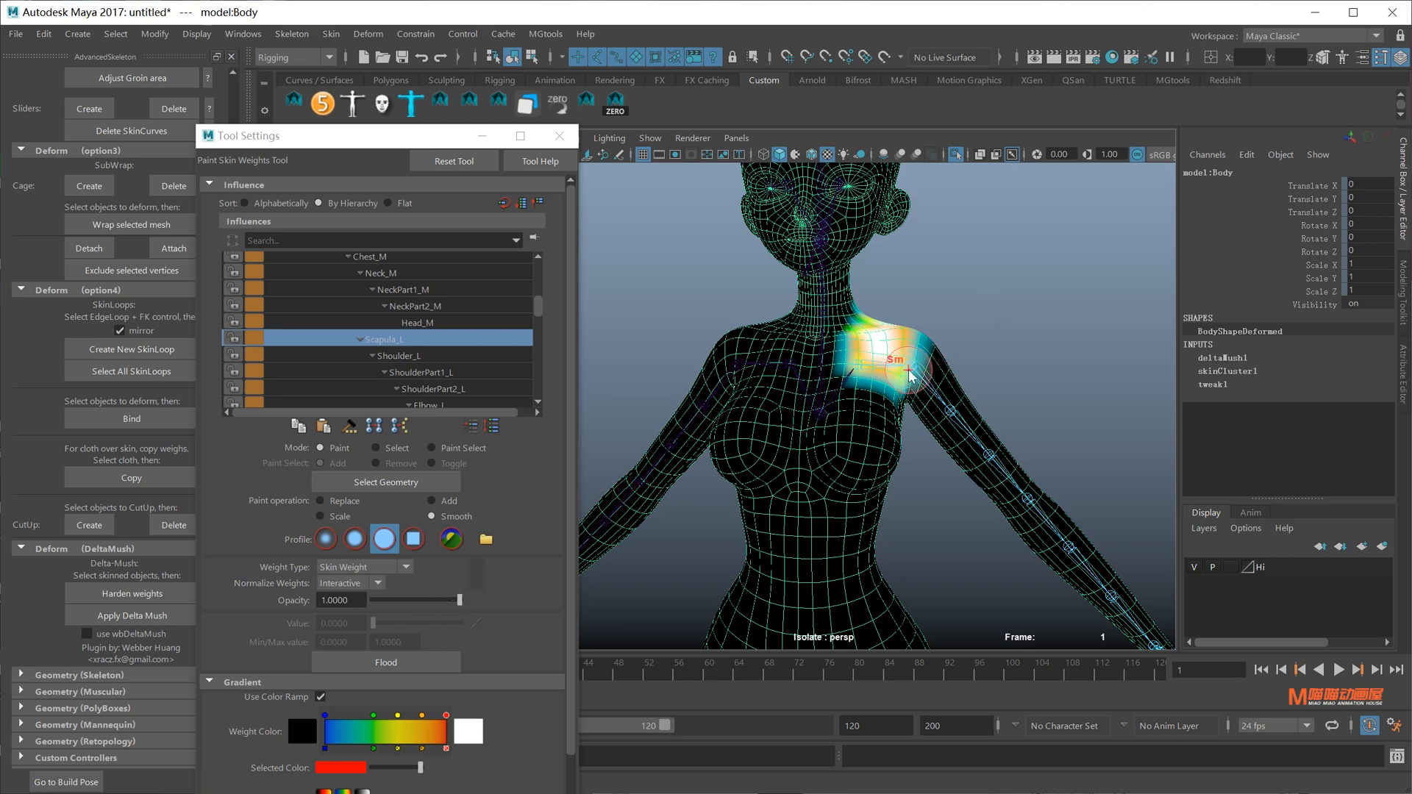
Try smoothing Shoulder_L weight on the chest, undo it, and return to Replace mode
{"action": "right_click_drag", "start_coordinate": [910, 371], "coordinate": [916, 306]}
{"action": "left_click_drag", "start_coordinate": [956, 345], "coordinate": [907, 365], "text": "alt"}
{"action": "scroll", "coordinate": [907, 365], "scroll_direction": "up", "scroll_amount": 5}
{"action": "left_click_drag", "start_coordinate": [784, 456], "coordinate": [796, 480]}
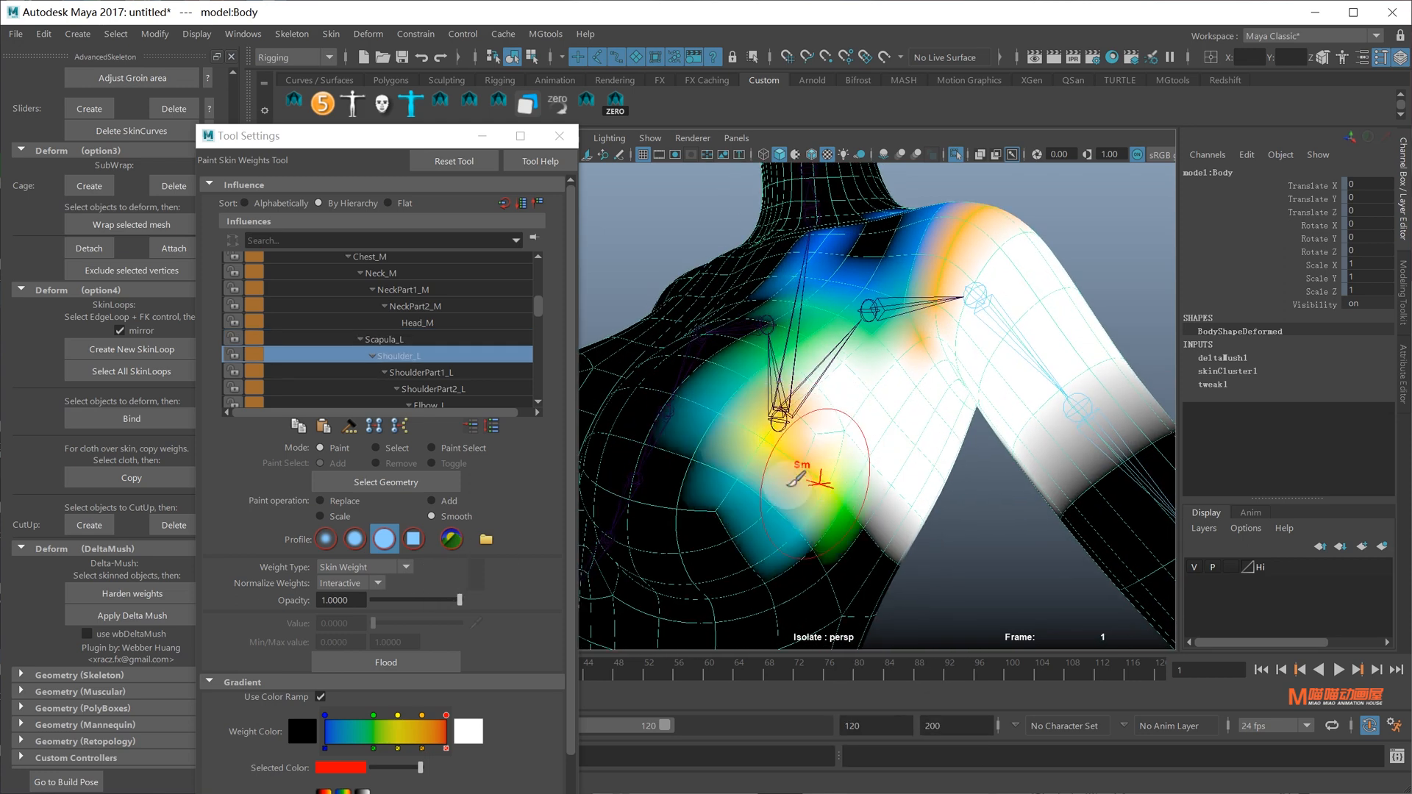
{"action": "key", "text": "ctrl+z"}
{"action": "left_click", "coordinate": [321, 501]}
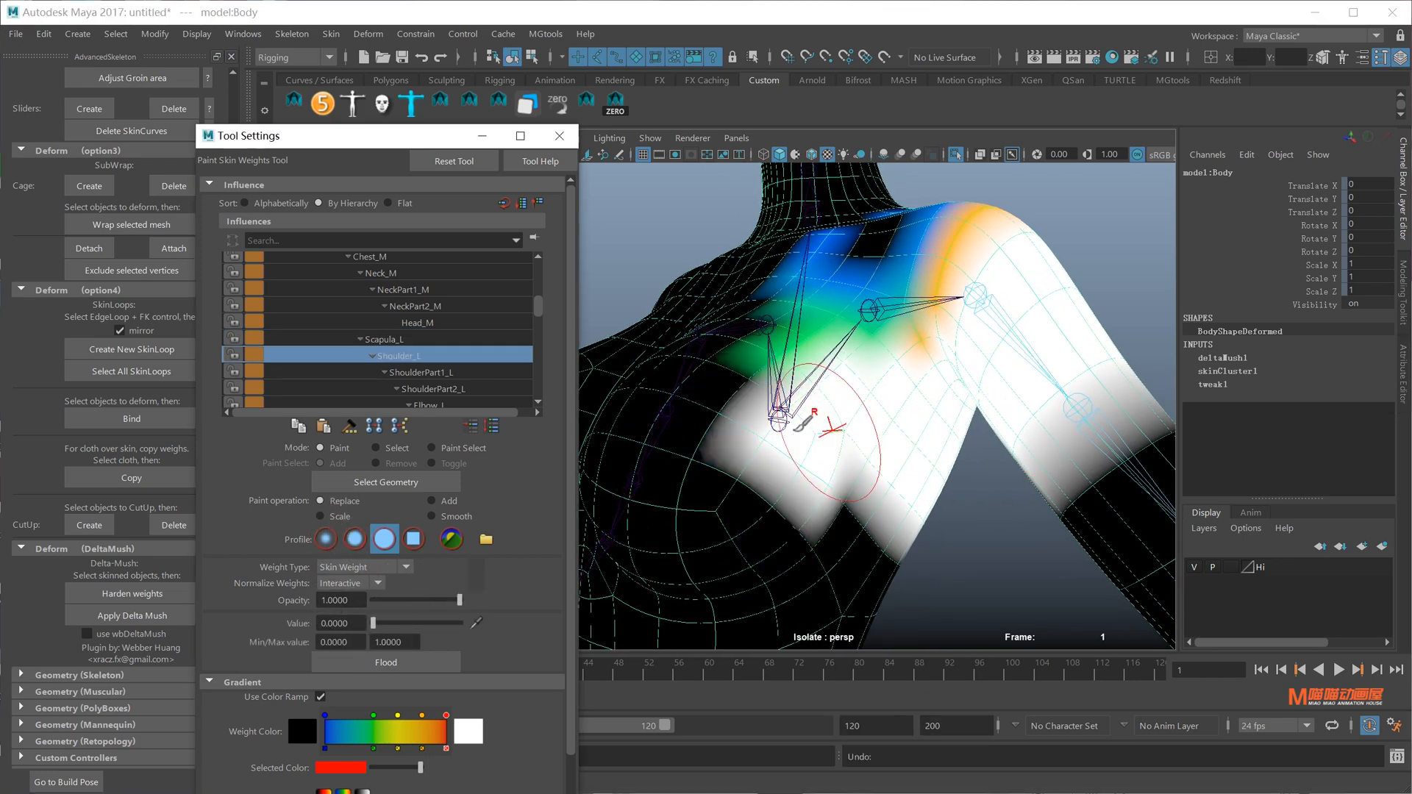
Inspect the shoulder and armpit weights, then exit weight painting
{"action": "left_click_drag", "start_coordinate": [815, 465], "coordinate": [769, 430], "text": "alt"}
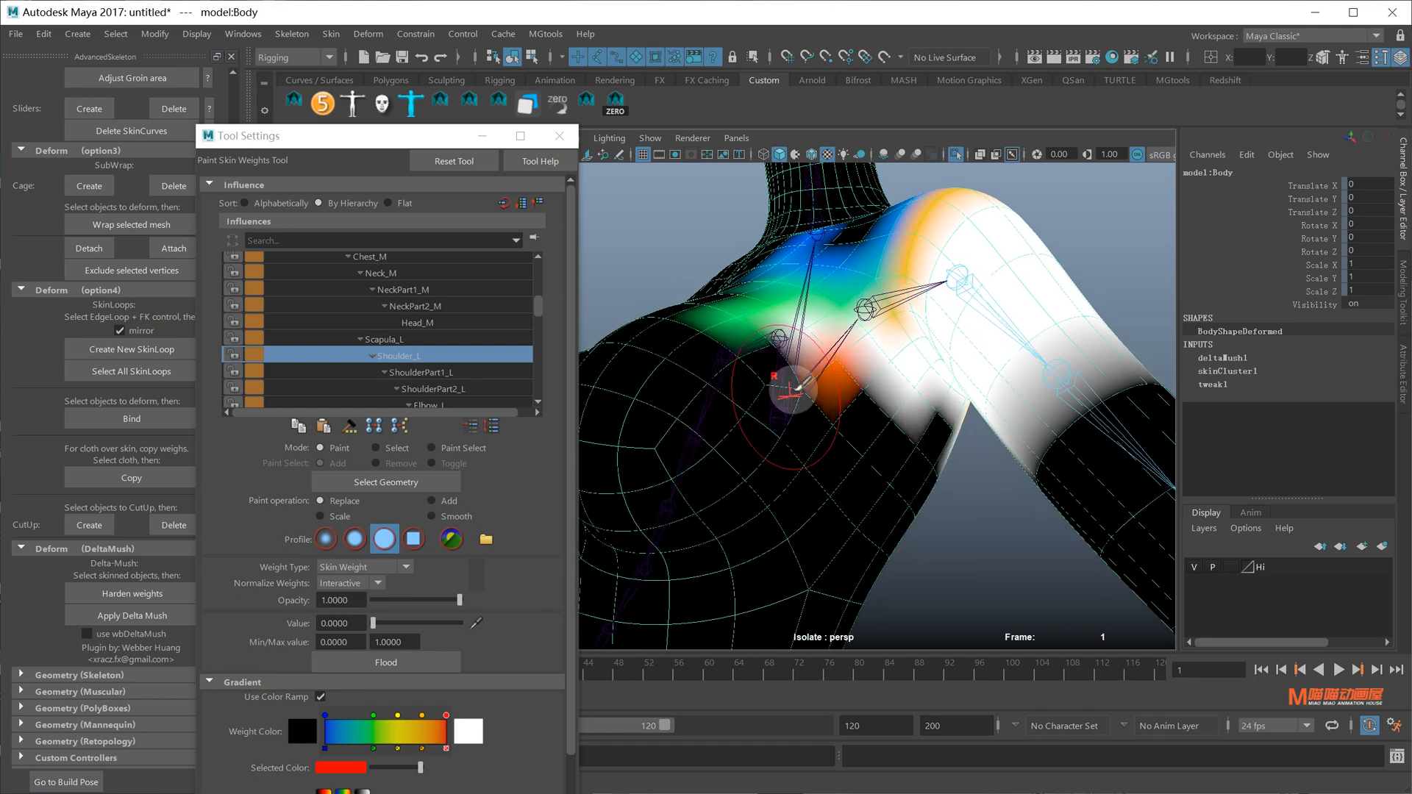
{"action": "left_click_drag", "start_coordinate": [815, 374], "coordinate": [868, 397], "text": "alt"}
{"action": "scroll", "coordinate": [953, 477], "scroll_direction": "up", "scroll_amount": 3}
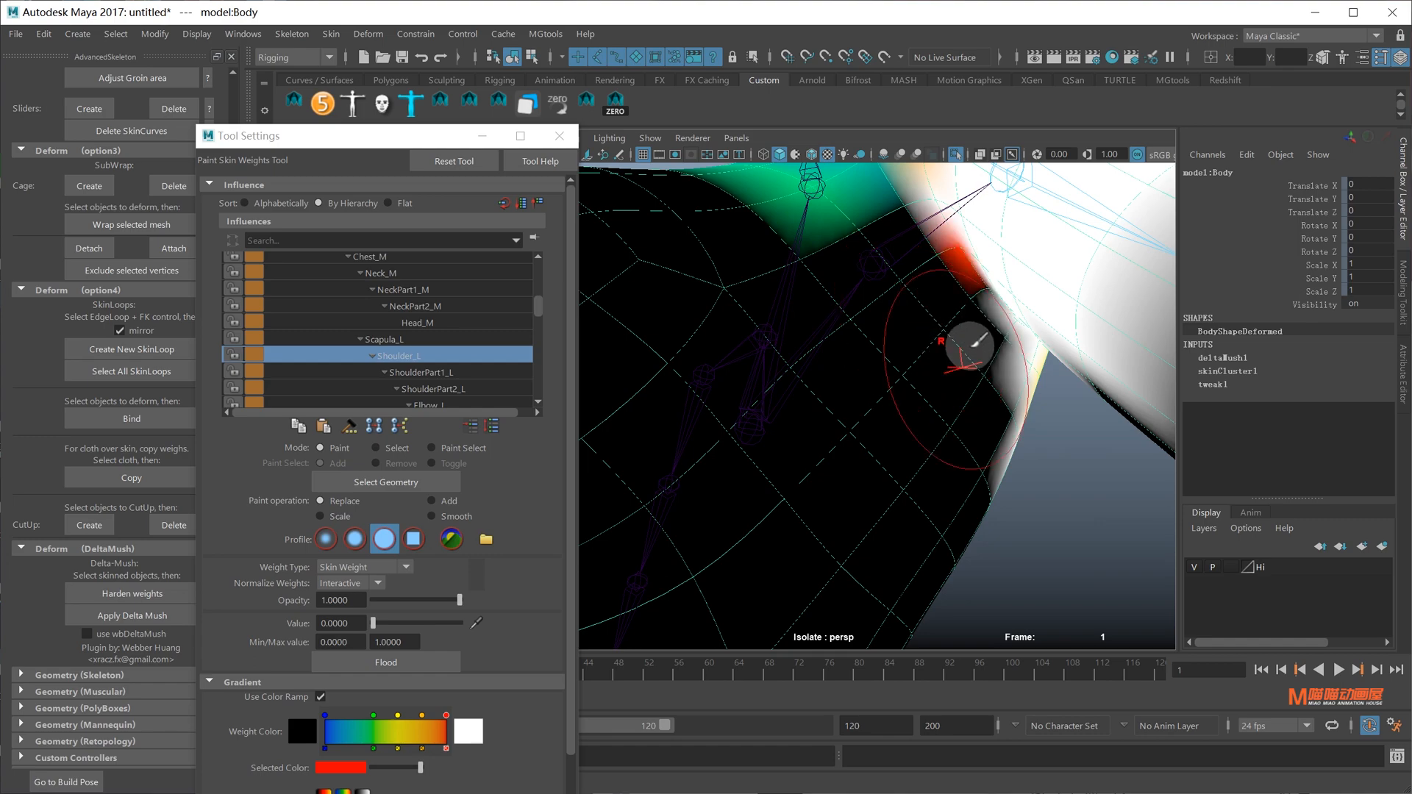
{"action": "mouse_move", "coordinate": [969, 345]}
{"action": "left_mouse_down", "text": "alt"}
{"action": "mouse_move", "coordinate": [925, 291]}
{"action": "mouse_move", "coordinate": [850, 331]}
{"action": "mouse_move", "coordinate": [677, 356]}
{"action": "mouse_move", "coordinate": [936, 365]}
{"action": "mouse_move", "coordinate": [844, 424]}
{"action": "mouse_move", "coordinate": [904, 372]}
{"action": "mouse_move", "coordinate": [934, 379]}
{"action": "mouse_move", "coordinate": [837, 413]}
{"action": "mouse_move", "coordinate": [924, 403]}
{"action": "mouse_move", "coordinate": [871, 281]}
{"action": "mouse_move", "coordinate": [742, 302]}
{"action": "left_mouse_up", "text": "alt"}
{"action": "scroll", "coordinate": [908, 392], "scroll_direction": "down", "scroll_amount": 4}
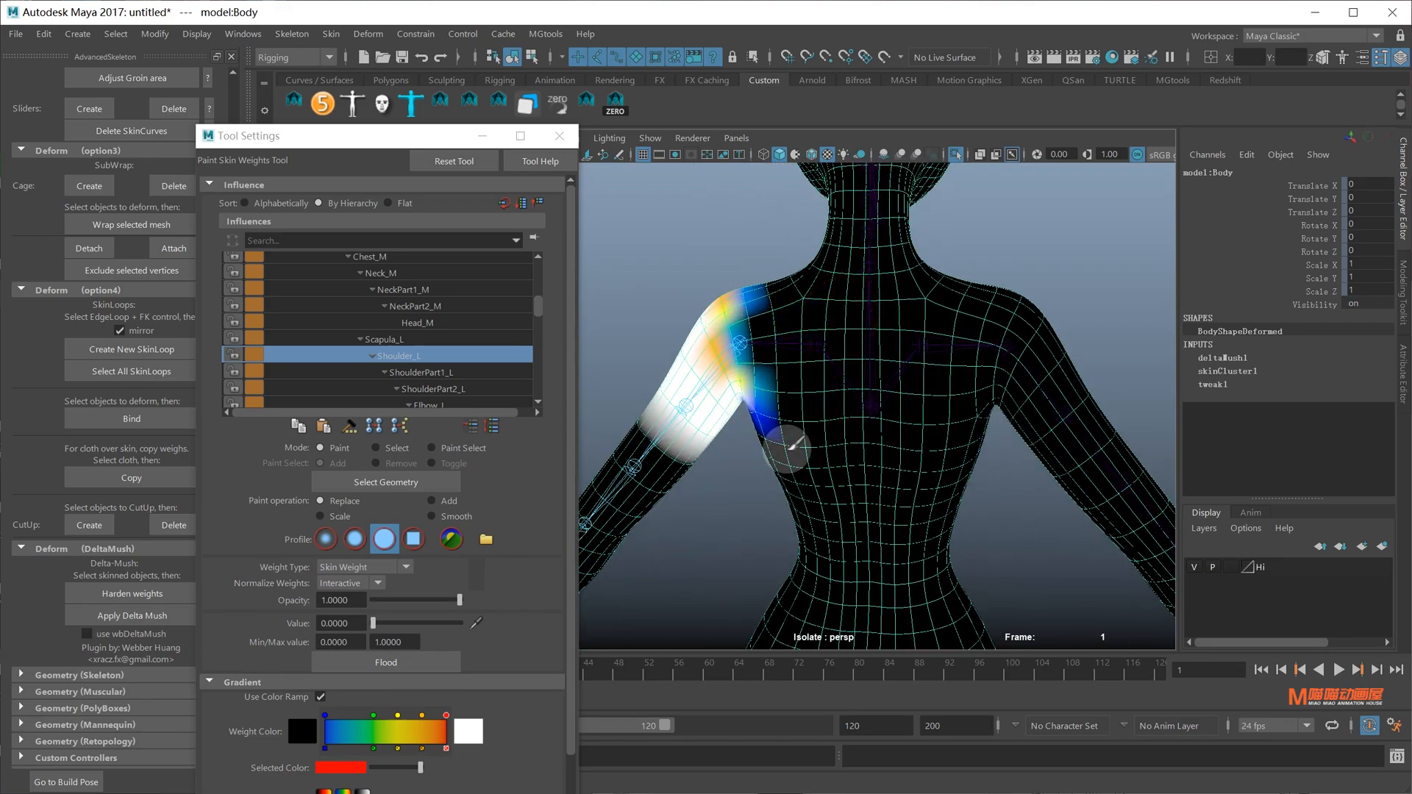
{"action": "mouse_move", "coordinate": [788, 447]}
{"action": "left_mouse_down", "text": "alt"}
{"action": "mouse_move", "coordinate": [938, 386]}
{"action": "mouse_move", "coordinate": [920, 416]}
{"action": "mouse_move", "coordinate": [845, 384]}
{"action": "mouse_move", "coordinate": [892, 410]}
{"action": "mouse_move", "coordinate": [864, 357]}
{"action": "mouse_move", "coordinate": [897, 372]}
{"action": "left_mouse_up", "text": "alt"}
{"action": "key", "text": "q"}
{"action": "mouse_move", "coordinate": [1018, 412]}
{"action": "right_mouse_down", "text": "alt"}
{"action": "mouse_move", "coordinate": [1002, 347]}
{"action": "mouse_move", "coordinate": [998, 429]}
{"action": "right_mouse_up", "text": "alt"}
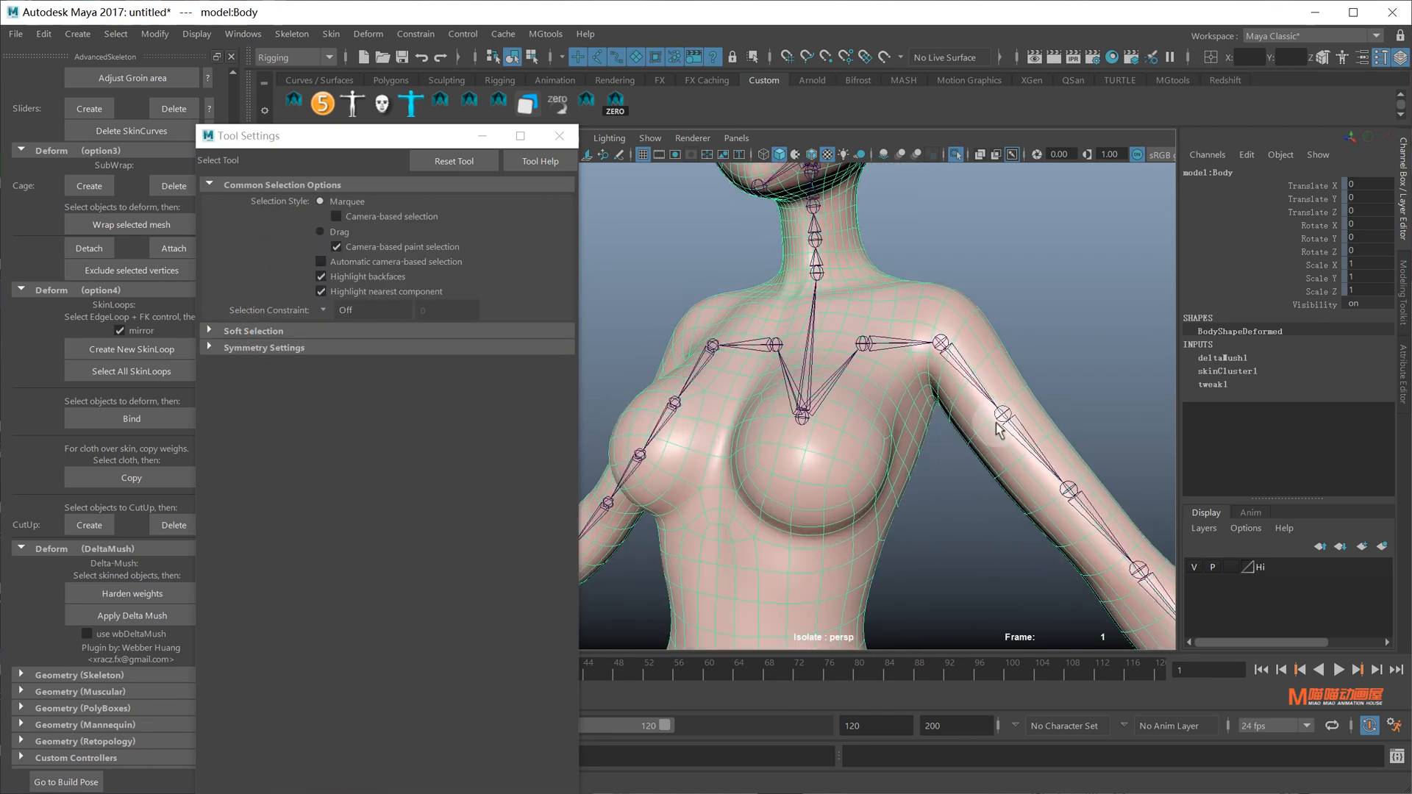
Reselect the Body and resume weight painting with ShoulderPart1_L as influence
{"action": "middle_click_drag", "start_coordinate": [996, 425], "coordinate": [987, 387], "text": "alt"}
{"action": "left_click", "coordinate": [986, 386]}
{"action": "right_click", "coordinate": [1010, 385]}
{"action": "left_click", "coordinate": [1004, 371]}
{"action": "mouse_move", "coordinate": [1004, 371]}
{"action": "right_mouse_down"}
{"action": "mouse_move", "coordinate": [958, 372]}
{"action": "mouse_move", "coordinate": [994, 372]}
{"action": "mouse_move", "coordinate": [987, 342]}
{"action": "right_mouse_up"}
{"action": "key", "text": "y"}
{"action": "right_click_drag", "start_coordinate": [797, 353], "coordinate": [809, 389], "text": "alt"}
{"action": "left_click_drag", "start_coordinate": [808, 390], "coordinate": [778, 351], "text": "alt"}
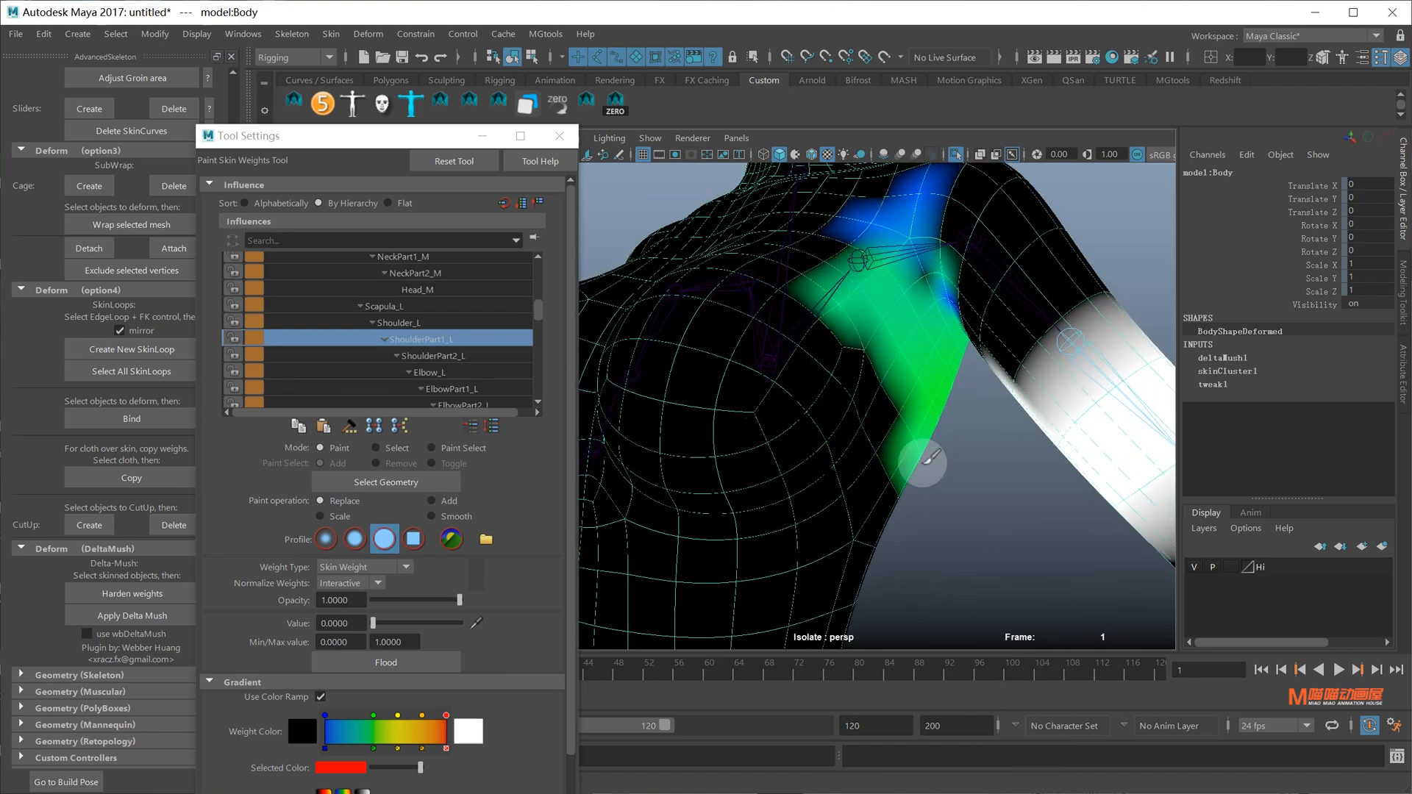
Review ShoulderPart2_L, Elbow_L, Shoulder_L and Scapula_L weights around the shoulder and arm
{"action": "left_click_drag", "start_coordinate": [915, 324], "coordinate": [894, 316], "text": "alt"}
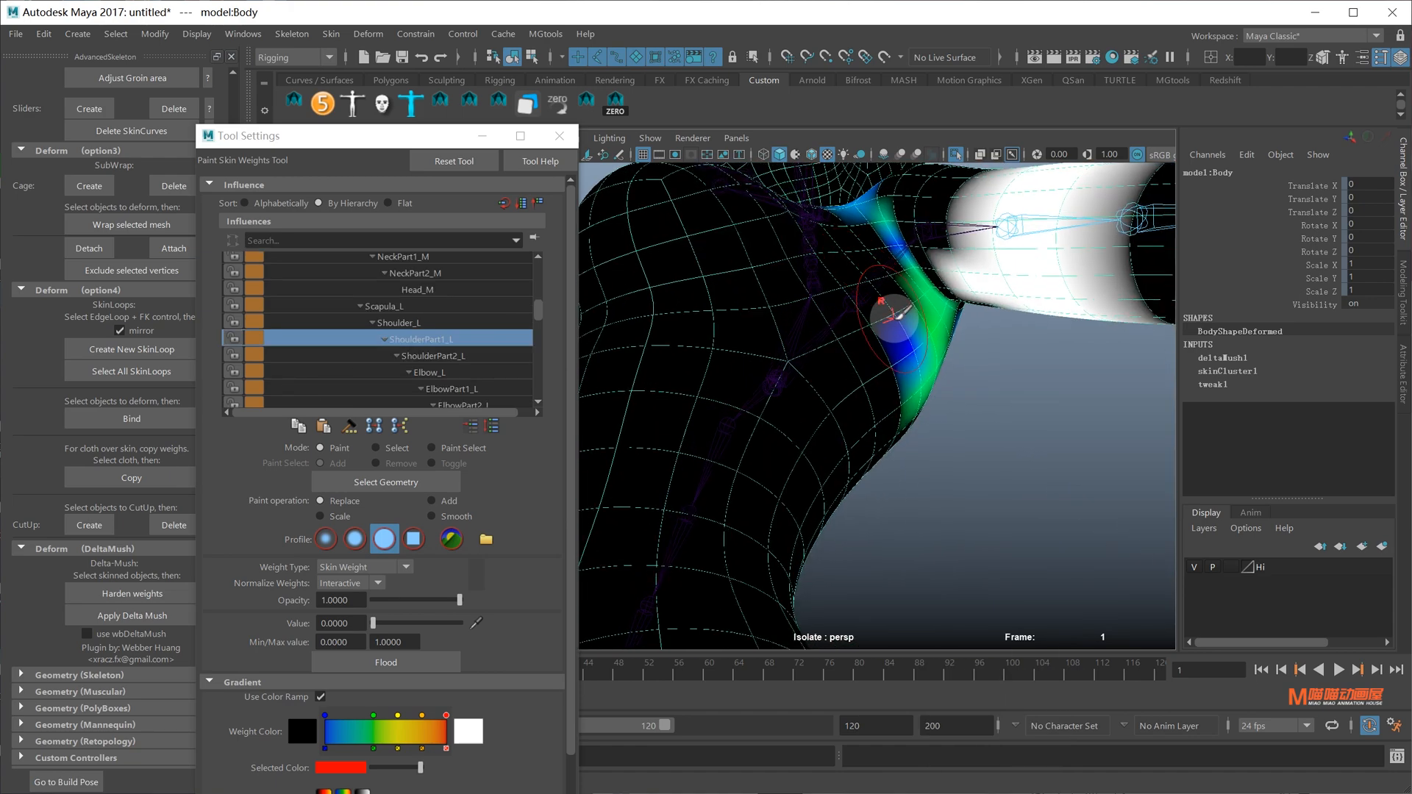
{"action": "left_click_drag", "start_coordinate": [946, 401], "coordinate": [893, 368], "text": "alt"}
{"action": "right_click_drag", "start_coordinate": [893, 368], "coordinate": [849, 378], "text": "alt"}
{"action": "middle_click_drag", "start_coordinate": [850, 377], "coordinate": [806, 343], "text": "alt"}
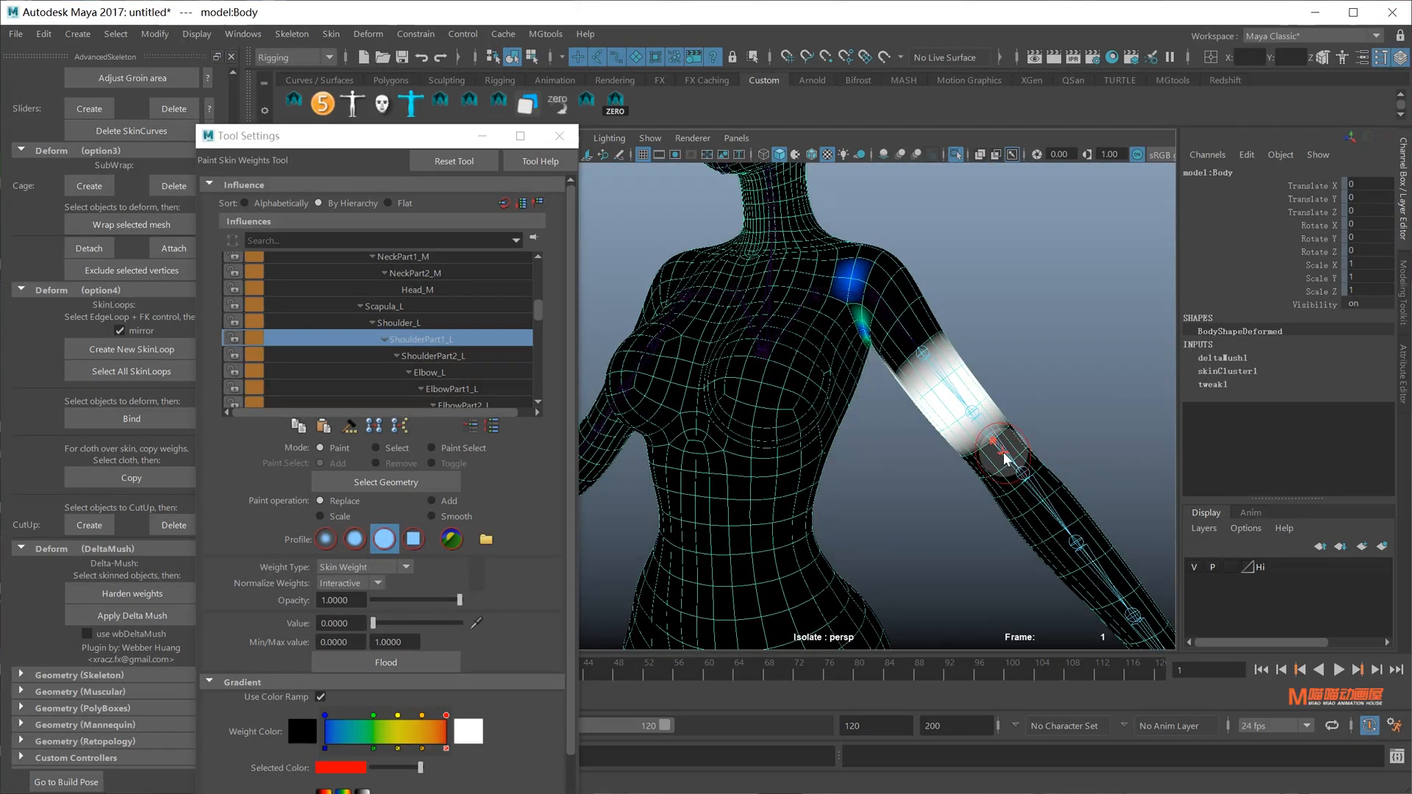
{"action": "right_click_drag", "start_coordinate": [1004, 456], "coordinate": [999, 418]}
{"action": "mouse_move", "coordinate": [995, 409]}
{"action": "left_mouse_down", "text": "alt"}
{"action": "mouse_move", "coordinate": [983, 384]}
{"action": "mouse_move", "coordinate": [997, 414]}
{"action": "left_mouse_up", "text": "alt"}
{"action": "right_click_drag", "start_coordinate": [1046, 473], "coordinate": [1042, 436]}
{"action": "mouse_move", "coordinate": [1013, 431]}
{"action": "left_mouse_down", "text": "alt"}
{"action": "mouse_move", "coordinate": [963, 432]}
{"action": "mouse_move", "coordinate": [877, 319]}
{"action": "left_mouse_up", "text": "alt"}
{"action": "right_click_drag", "start_coordinate": [873, 302], "coordinate": [843, 376]}
{"action": "left_click_drag", "start_coordinate": [843, 376], "coordinate": [893, 263], "text": "alt"}
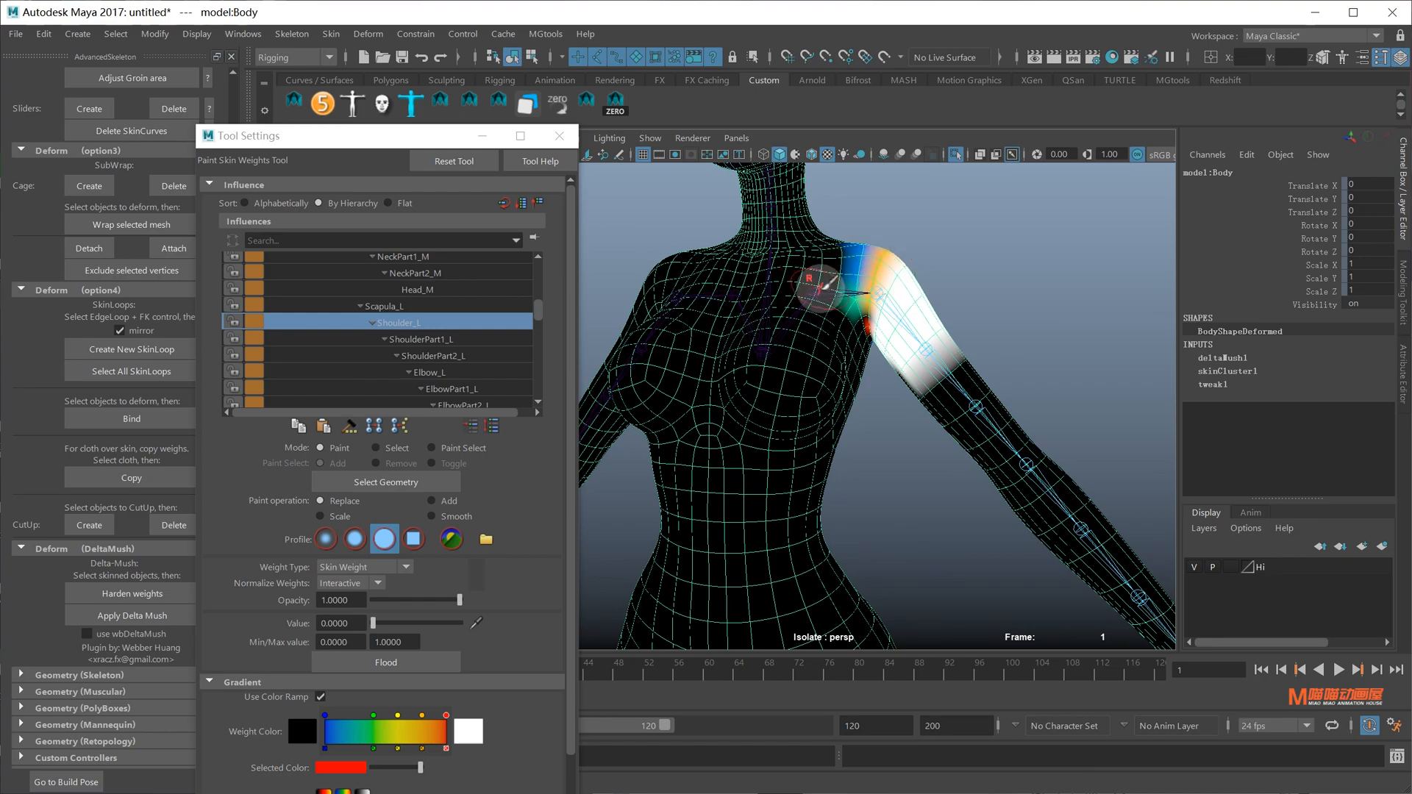
{"action": "right_click_drag", "start_coordinate": [821, 298], "coordinate": [838, 340]}
{"action": "mouse_move", "coordinate": [868, 312]}
{"action": "left_mouse_down", "text": "alt"}
{"action": "mouse_move", "coordinate": [846, 314]}
{"action": "mouse_move", "coordinate": [868, 312]}
{"action": "left_mouse_up", "text": "alt"}
{"action": "mouse_move", "coordinate": [846, 314]}
{"action": "left_mouse_down", "text": "alt"}
{"action": "mouse_move", "coordinate": [825, 334]}
{"action": "mouse_move", "coordinate": [840, 351]}
{"action": "mouse_move", "coordinate": [822, 342]}
{"action": "mouse_move", "coordinate": [878, 353]}
{"action": "mouse_move", "coordinate": [969, 273]}
{"action": "left_mouse_up", "text": "alt"}
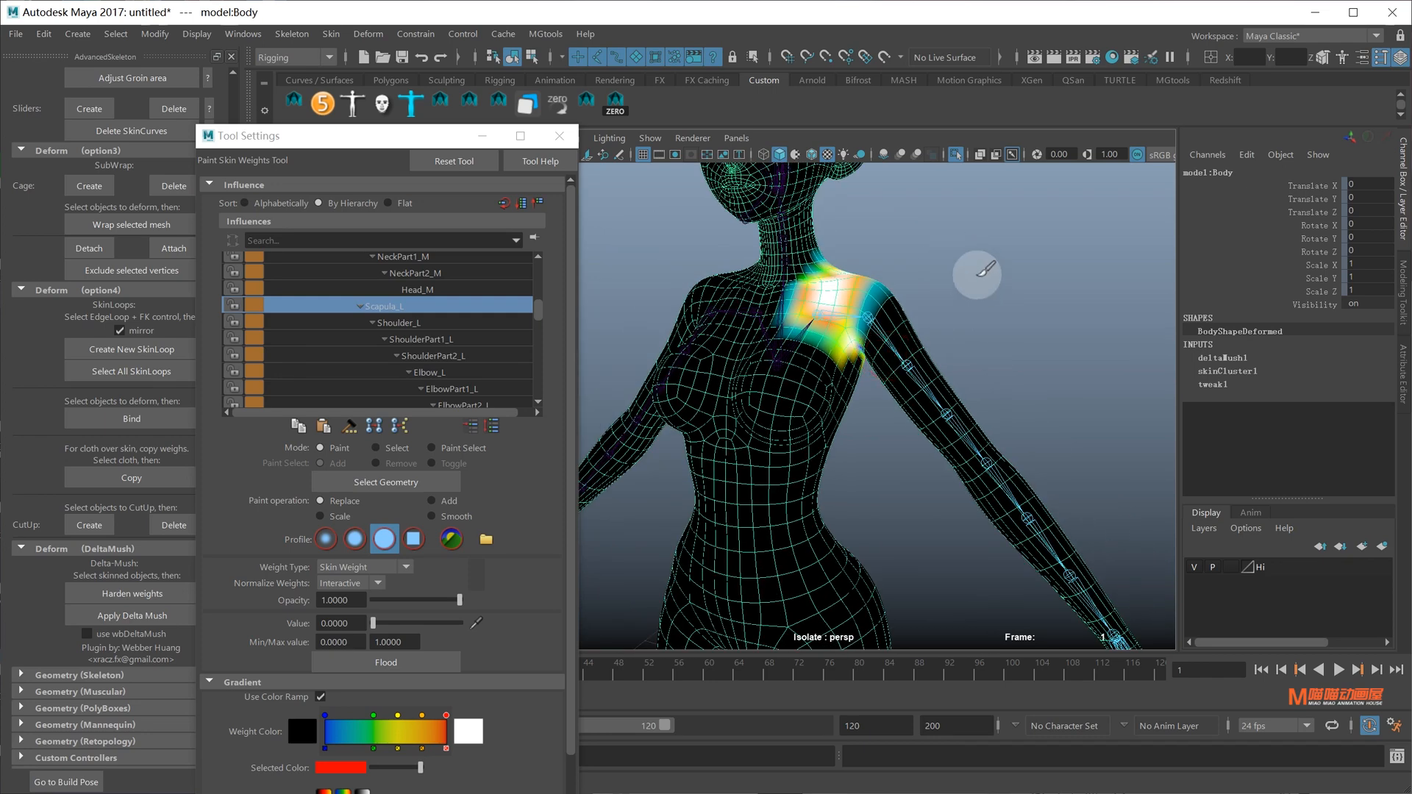
Exit weight painting and select the FKShoulder_L control
{"action": "key", "text": "q"}
{"action": "scroll", "coordinate": [925, 237], "scroll_direction": "up", "scroll_amount": 4}
{"action": "left_click", "coordinate": [946, 214]}
{"action": "scroll", "coordinate": [945, 294], "scroll_direction": "down", "scroll_amount": 4}
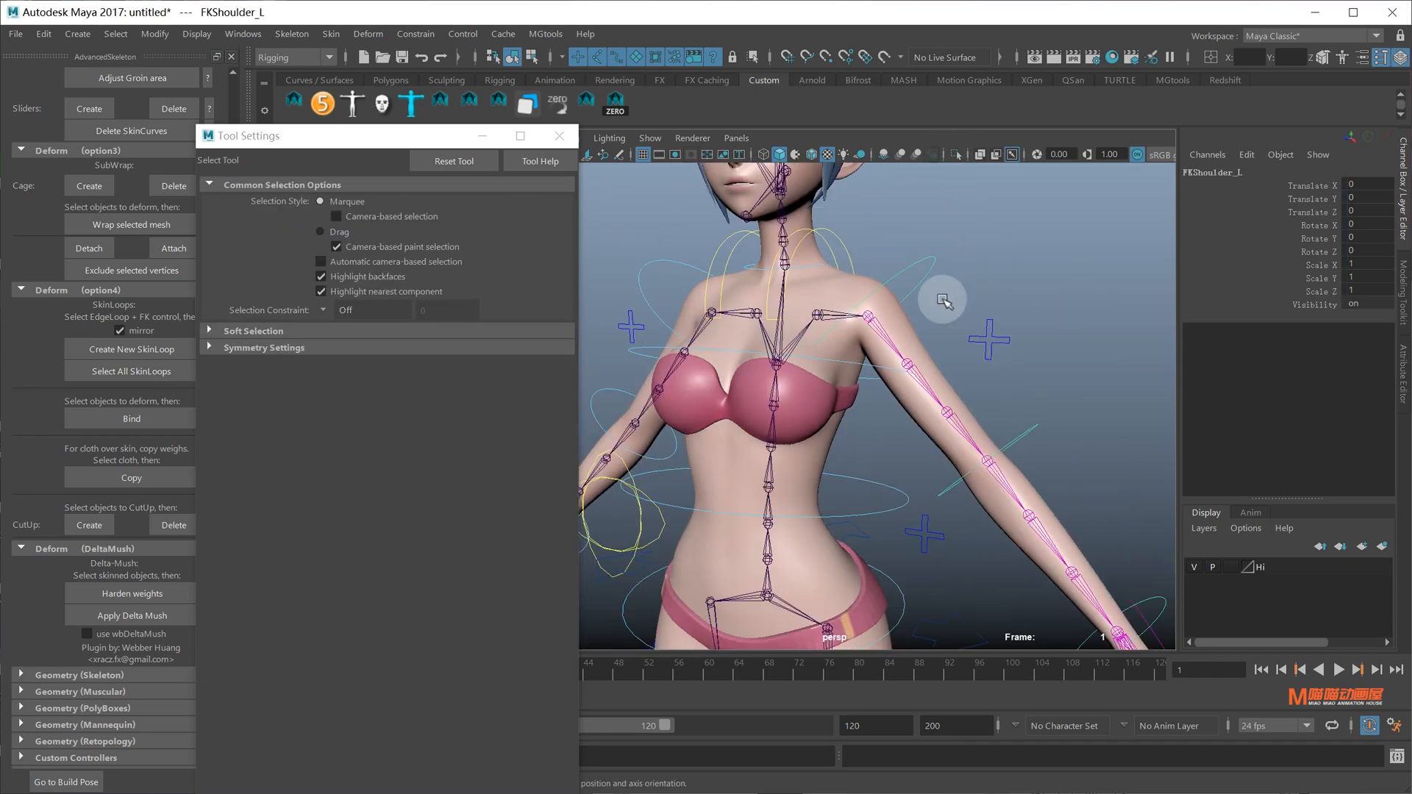
{"action": "key", "text": "e"}
{"action": "left_click_drag", "start_coordinate": [1032, 277], "coordinate": [946, 360]}
{"action": "key", "text": "ctrl+z"}
{"action": "key", "text": "ctrl+z"}
{"action": "key", "text": "q"}
{"action": "left_click", "coordinate": [858, 254]}
{"action": "left_click_drag", "start_coordinate": [868, 258], "coordinate": [949, 244], "text": "alt"}
{"action": "key", "text": "e"}
{"action": "key", "text": "ctrl+z"}
{"action": "key", "text": "q"}
{"action": "left_click", "coordinate": [1016, 450]}
{"action": "scroll", "coordinate": [885, 394], "scroll_direction": "down", "scroll_amount": 5}
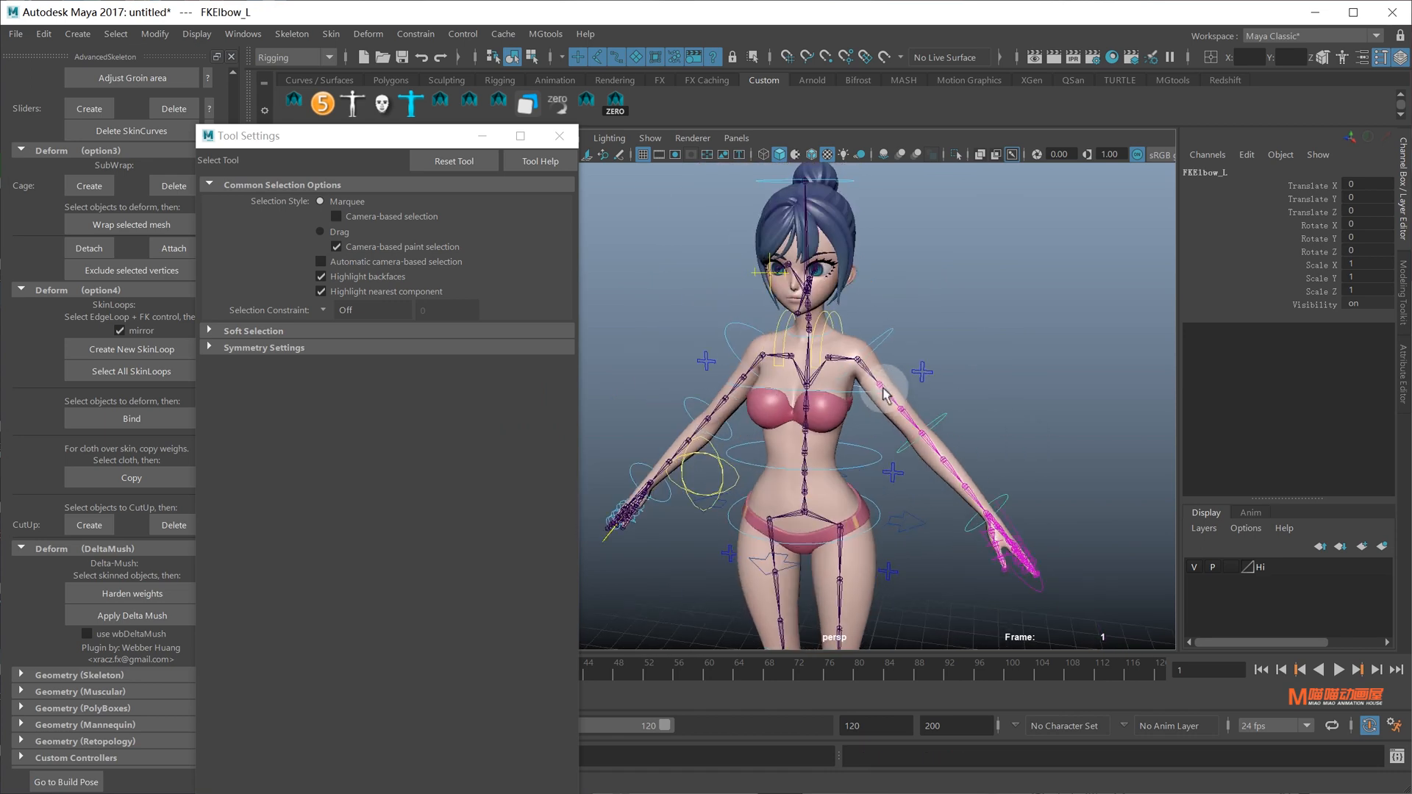
{"action": "scroll", "coordinate": [869, 411], "scroll_direction": "up", "scroll_amount": 4}
{"action": "left_click", "coordinate": [822, 419]}
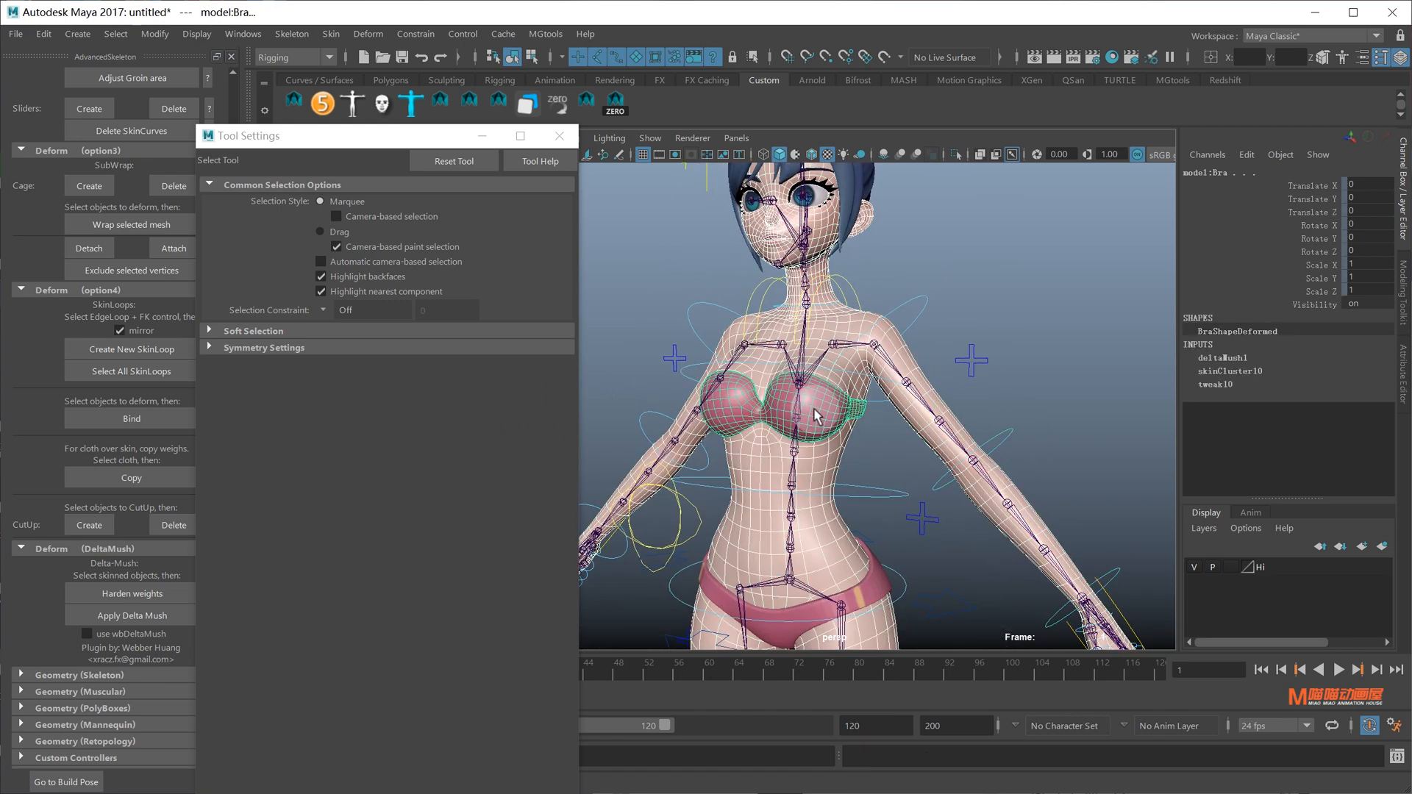
{"action": "left_click", "coordinate": [331, 34]}
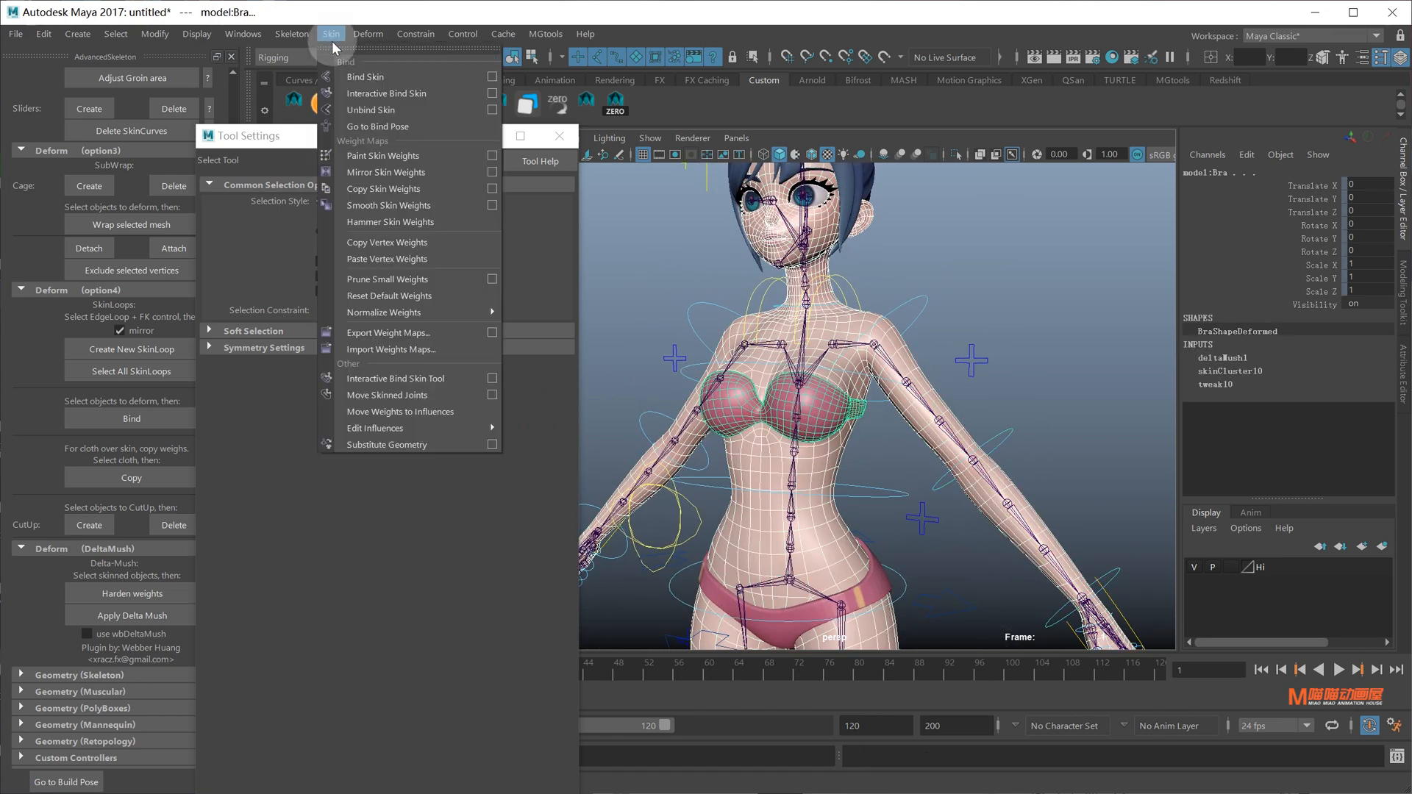
{"action": "left_click", "coordinate": [1145, 320]}
{"action": "left_click", "coordinate": [960, 293]}
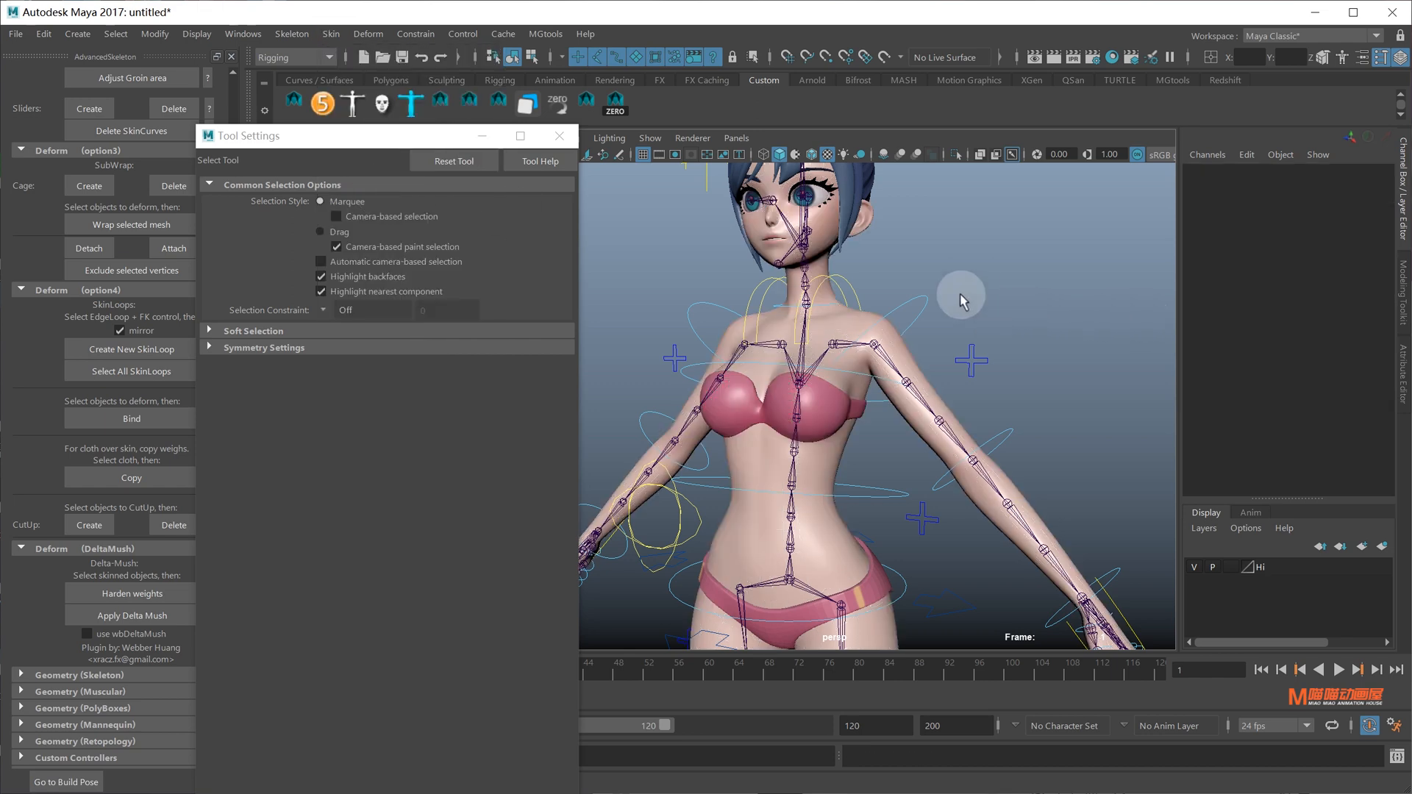
{"action": "left_click_drag", "start_coordinate": [919, 317], "coordinate": [922, 317]}
{"action": "key", "text": "e"}
{"action": "left_click_drag", "start_coordinate": [1031, 298], "coordinate": [1001, 406]}
{"action": "key", "text": "ctrl+z"}
{"action": "key", "text": "ctrl+z"}
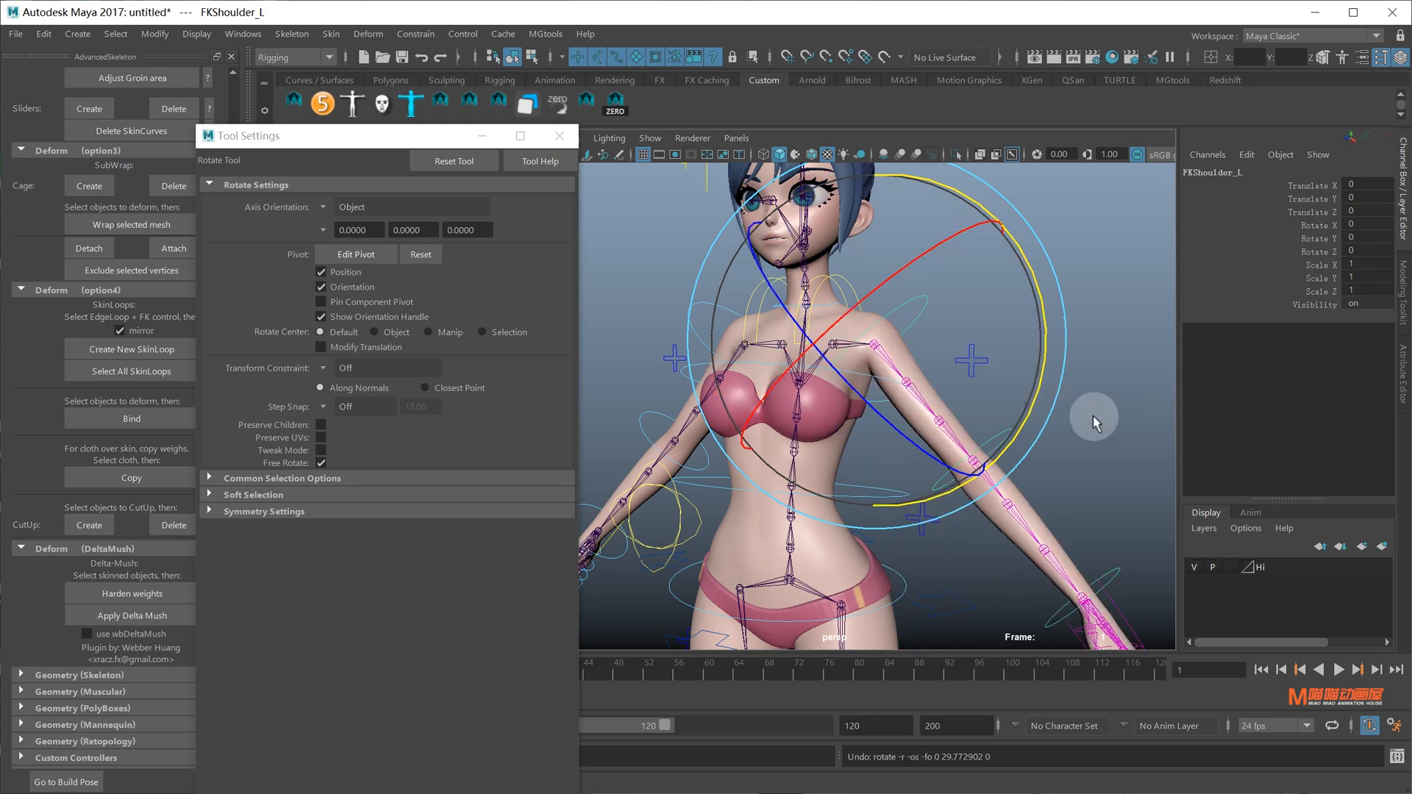
{"action": "key", "text": "q"}
{"action": "left_click", "coordinate": [890, 279]}
{"action": "left_click_drag", "start_coordinate": [856, 286], "coordinate": [844, 300]}
{"action": "left_click_drag", "start_coordinate": [844, 300], "coordinate": [937, 364], "text": "alt"}
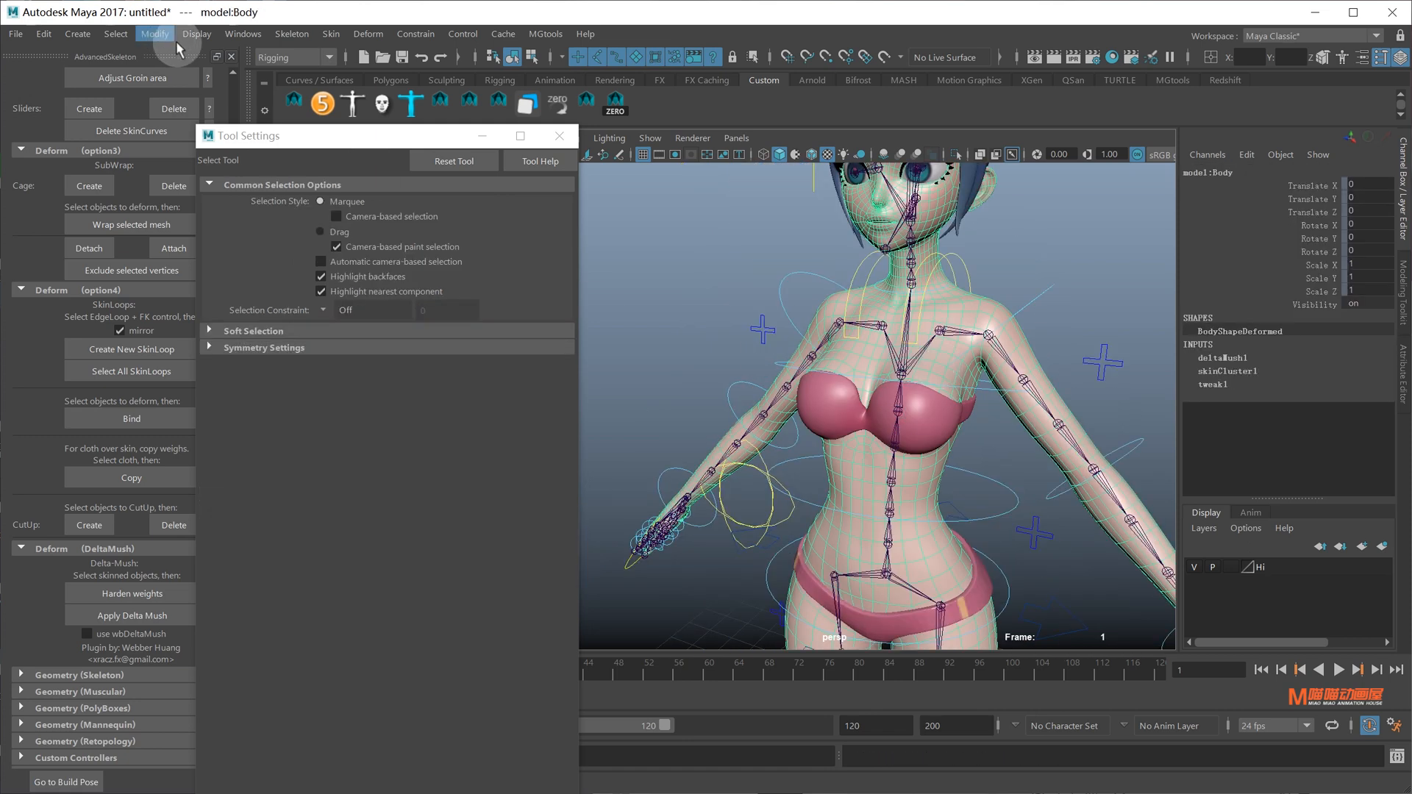
Mirror the Body skin weights, then rotate-test FKShoulder_L and undo
{"action": "left_click", "coordinate": [327, 35]}
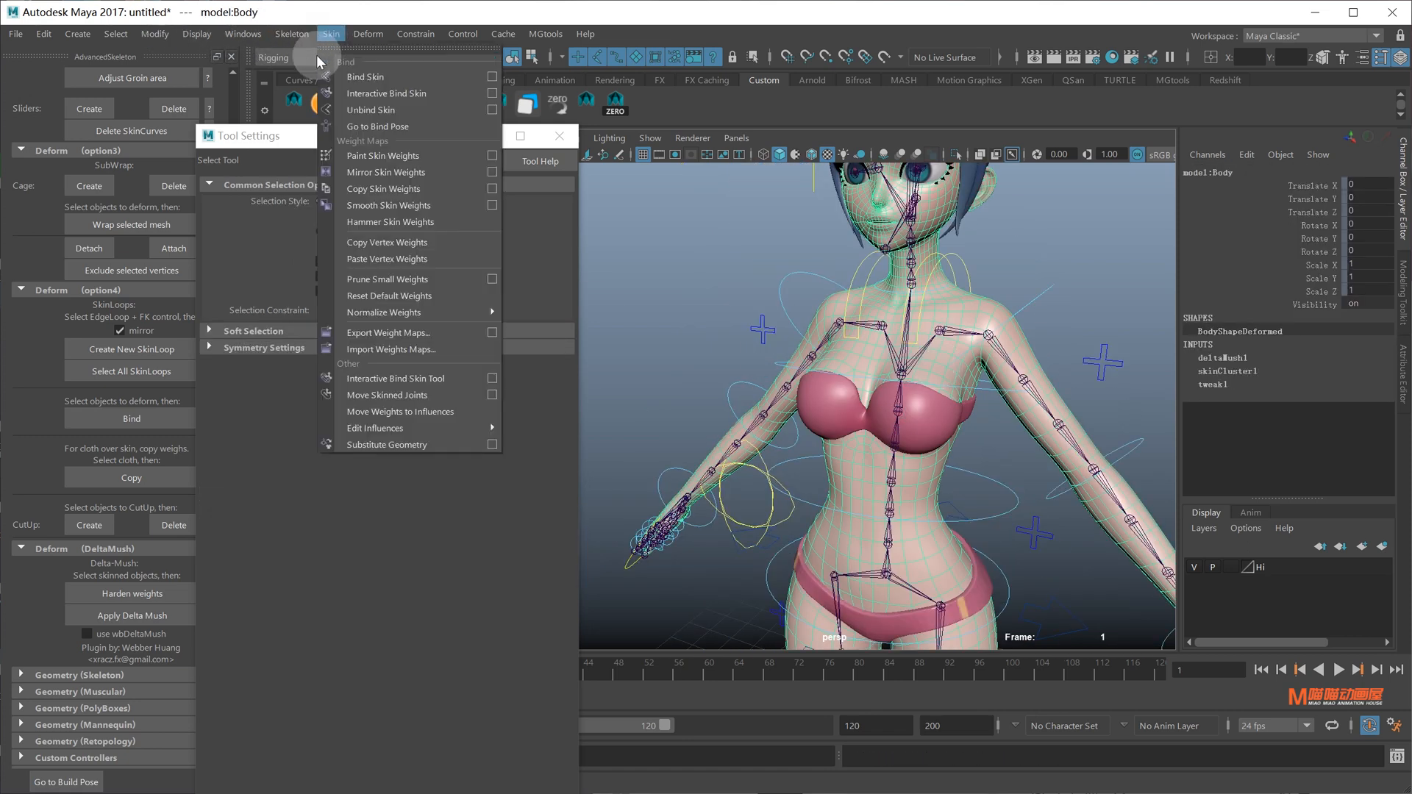
{"action": "left_click", "coordinate": [380, 177]}
{"action": "middle_click_drag", "start_coordinate": [1085, 233], "coordinate": [1004, 262], "text": "alt"}
{"action": "left_click_drag", "start_coordinate": [969, 293], "coordinate": [949, 341]}
{"action": "key", "text": "e"}
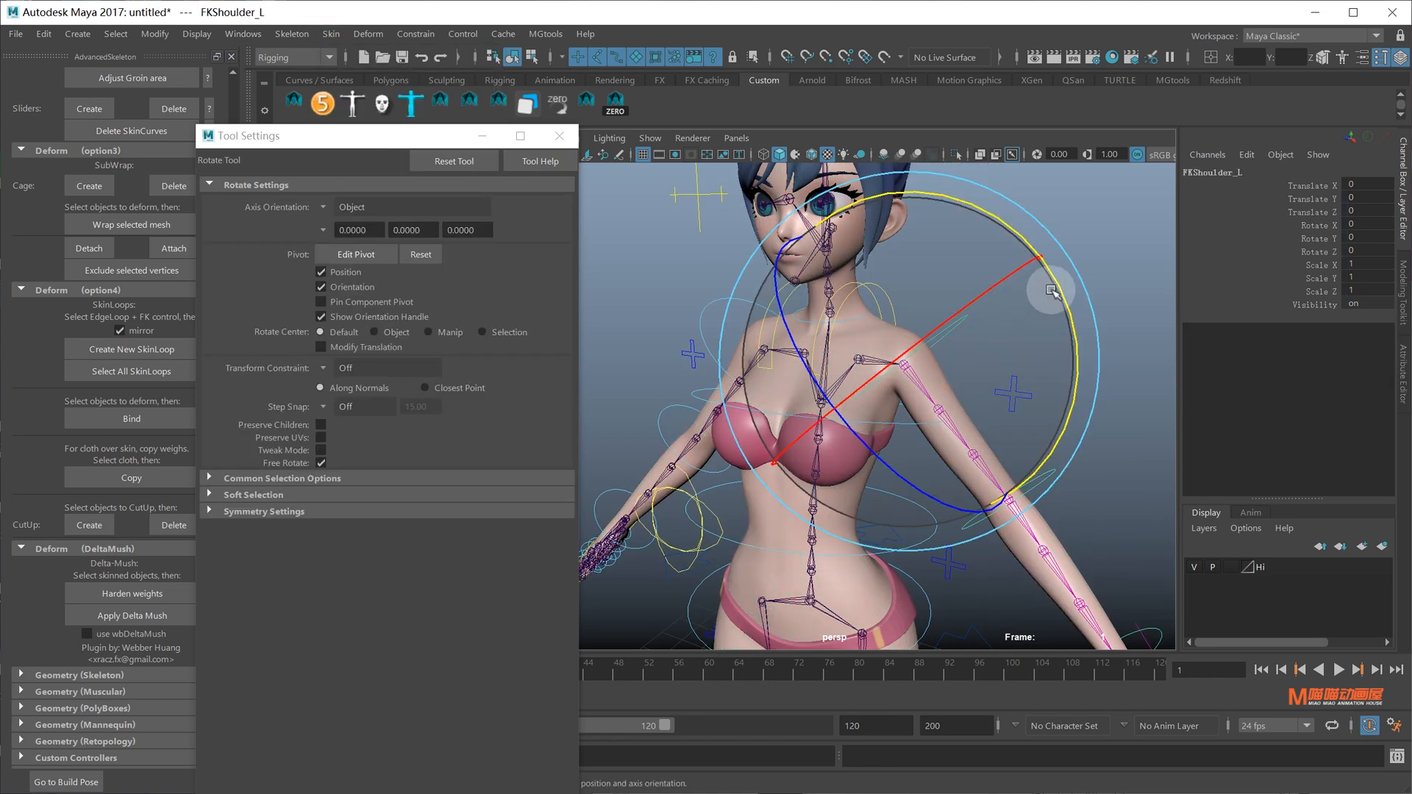
{"action": "left_click_drag", "start_coordinate": [1051, 289], "coordinate": [1018, 372]}
{"action": "key", "text": "ctrl+z"}
Rotate-test the right shoulder FKShoulder_R from the front and undo it
{"action": "left_click_drag", "start_coordinate": [708, 353], "coordinate": [702, 320], "text": "alt"}
{"action": "key", "text": "q"}
{"action": "key", "text": "e"}
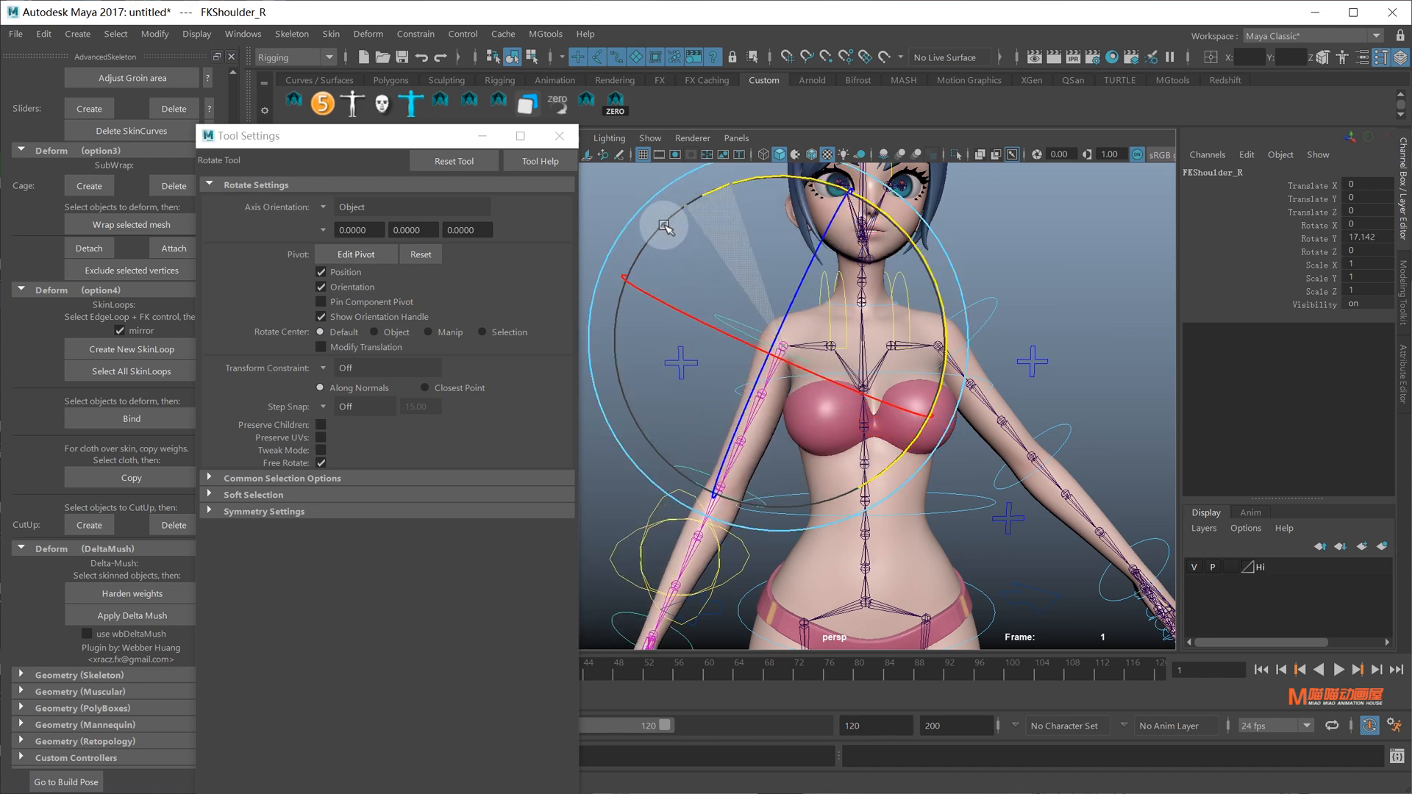
{"action": "left_click_drag", "start_coordinate": [712, 229], "coordinate": [817, 261], "text": "alt"}
{"action": "key", "text": "ctrl+z"}
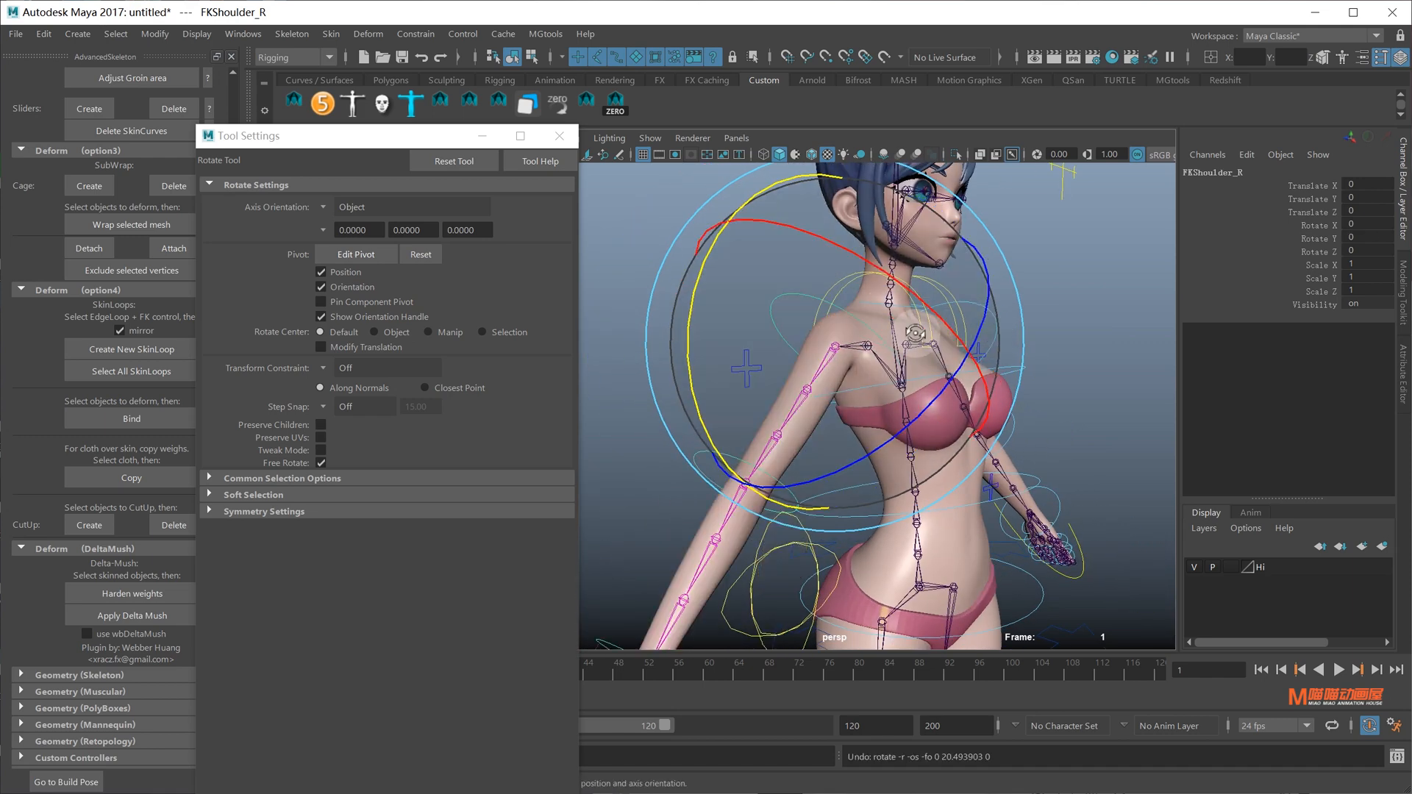
{"action": "left_click_drag", "start_coordinate": [913, 333], "coordinate": [808, 327], "text": "alt"}
{"action": "key", "text": "q"}
Copy the Body skin weights onto the Bra mesh
{"action": "left_click", "coordinate": [889, 502]}
{"action": "left_click_drag", "start_coordinate": [888, 497], "coordinate": [863, 427], "text": "alt"}
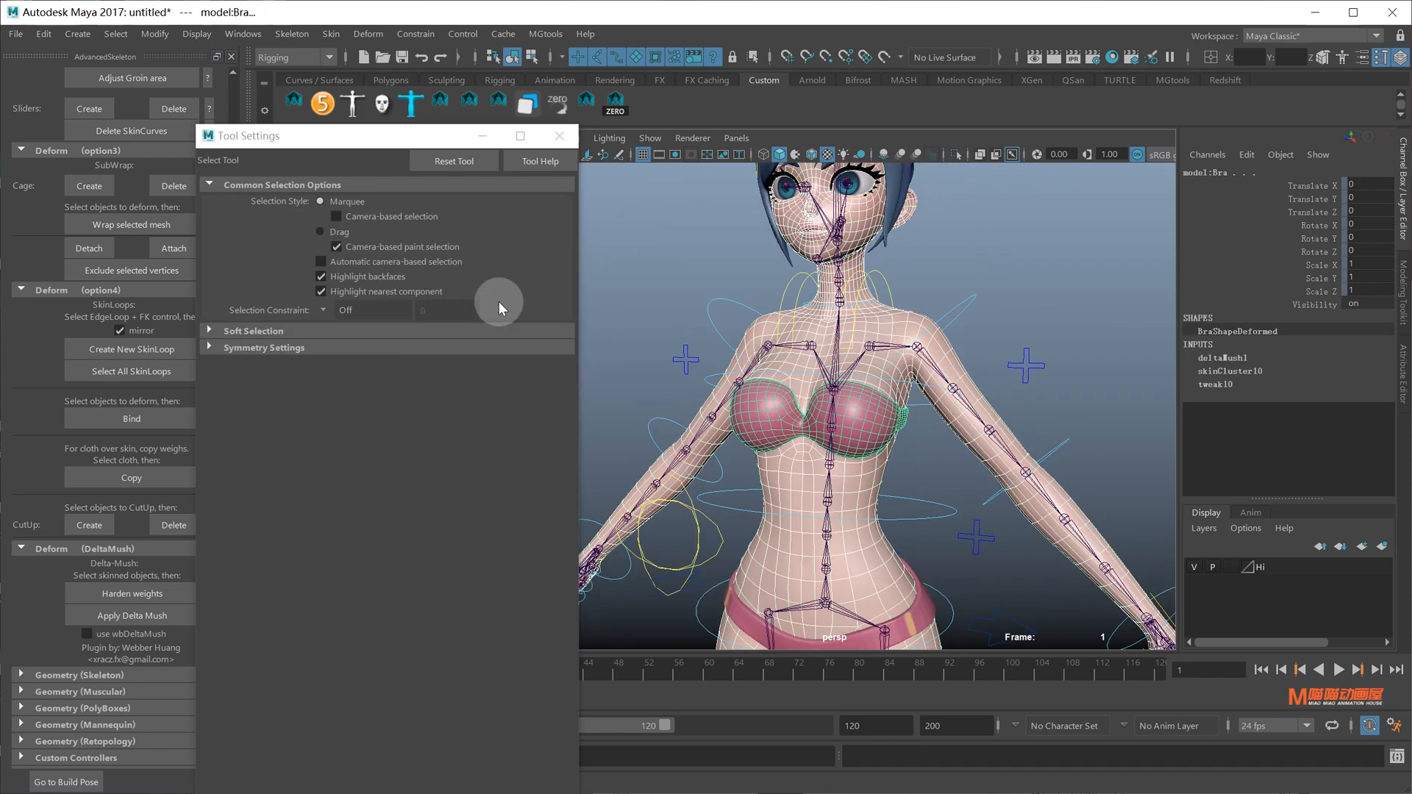
{"action": "left_click", "coordinate": [329, 34]}
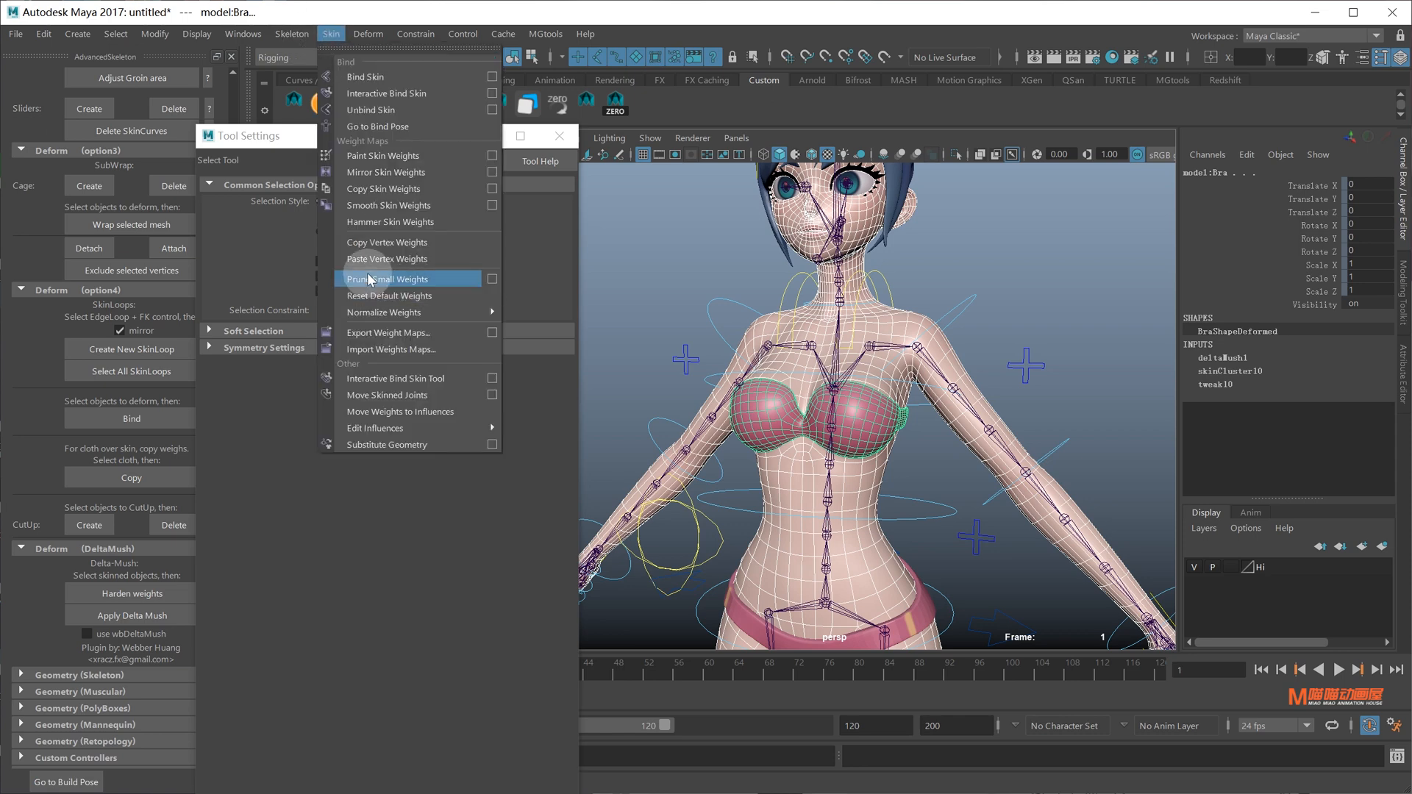
{"action": "left_click", "coordinate": [387, 188]}
{"action": "scroll", "coordinate": [855, 294], "scroll_direction": "down", "scroll_amount": 4}
{"action": "scroll", "coordinate": [946, 360], "scroll_direction": "up", "scroll_amount": 4}
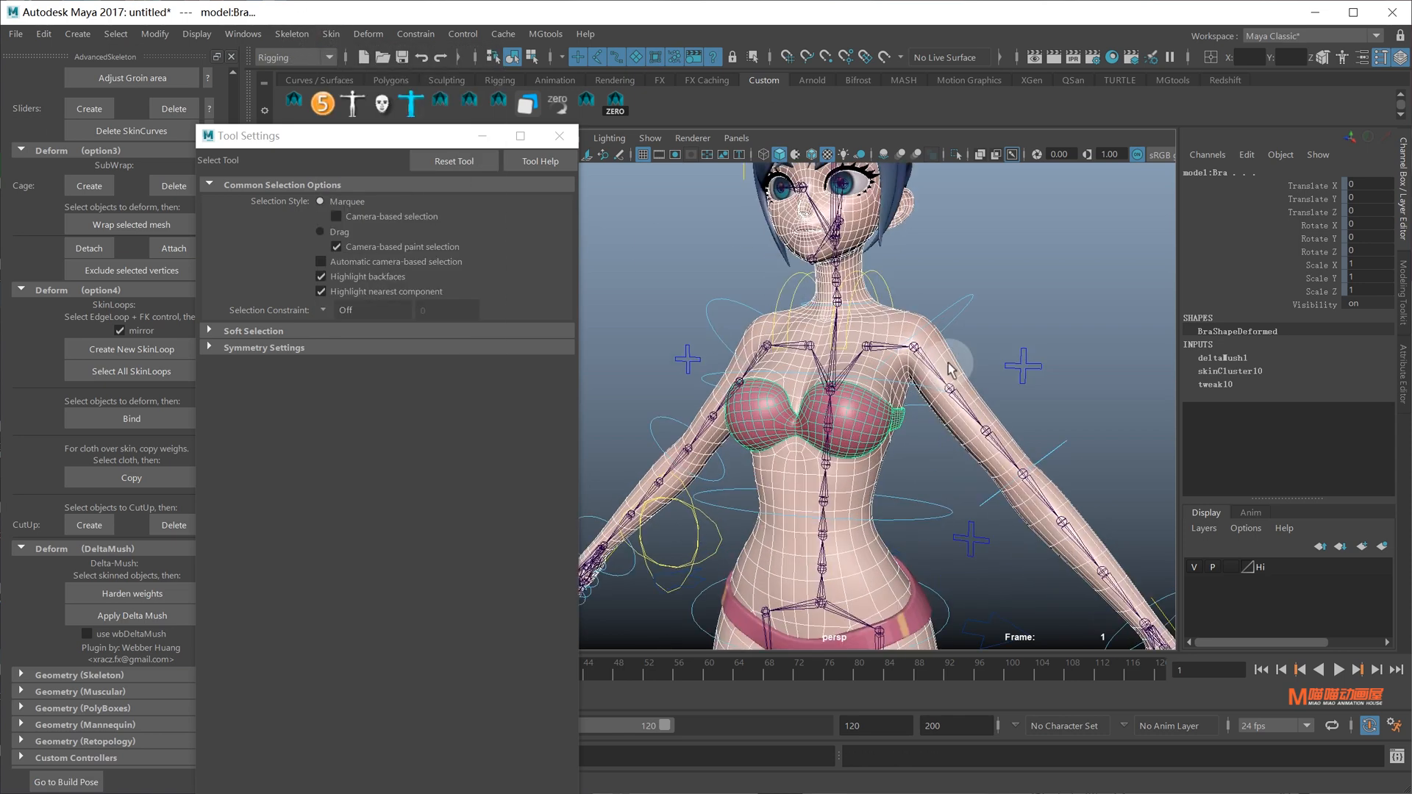
Swing FKShoulder_L and FKShoulder_R down to test the bra, undoing each rotation
{"action": "left_click", "coordinate": [1000, 329]}
{"action": "left_click_drag", "start_coordinate": [910, 392], "coordinate": [903, 392], "text": "alt"}
{"action": "left_click", "coordinate": [953, 306]}
{"action": "key", "text": "e"}
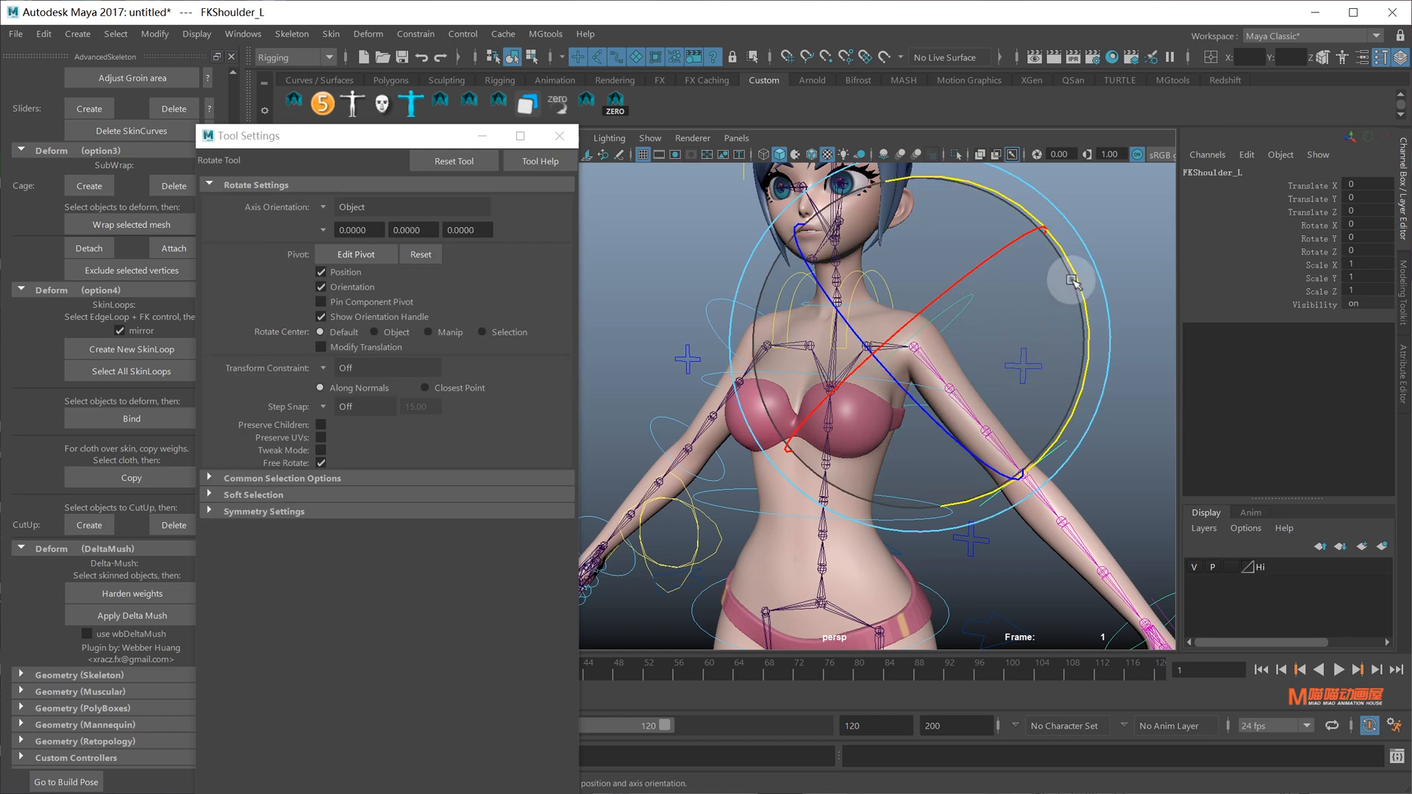
{"action": "left_click_drag", "start_coordinate": [1073, 294], "coordinate": [931, 364]}
{"action": "key", "text": "ctrl+z"}
{"action": "key", "text": "ctrl+z"}
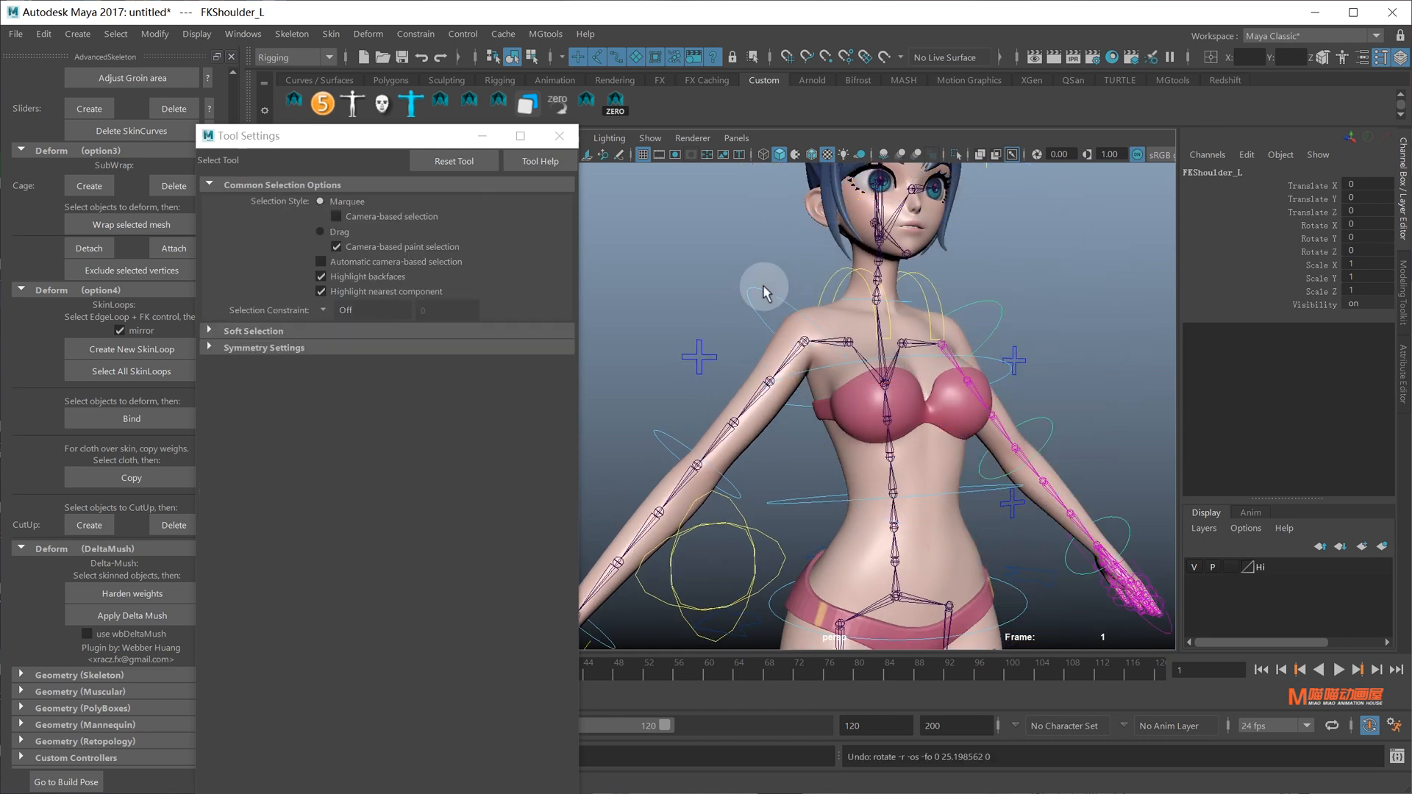
{"action": "left_click", "coordinate": [761, 287]}
{"action": "key", "text": "e"}
{"action": "mouse_move", "coordinate": [647, 384]}
{"action": "left_mouse_down"}
{"action": "mouse_move", "coordinate": [633, 303]}
{"action": "mouse_move", "coordinate": [668, 387]}
{"action": "left_mouse_up"}
{"action": "key", "text": "ctrl+z"}
Clear the selection, frame the left arm, and select FKElbow_L
{"action": "left_click_drag", "start_coordinate": [1052, 381], "coordinate": [902, 403], "text": "alt"}
{"action": "scroll", "coordinate": [940, 365], "scroll_direction": "down", "scroll_amount": 4}
{"action": "key", "text": "q"}
{"action": "left_click", "coordinate": [939, 403]}
{"action": "scroll", "coordinate": [892, 404], "scroll_direction": "up", "scroll_amount": 8}
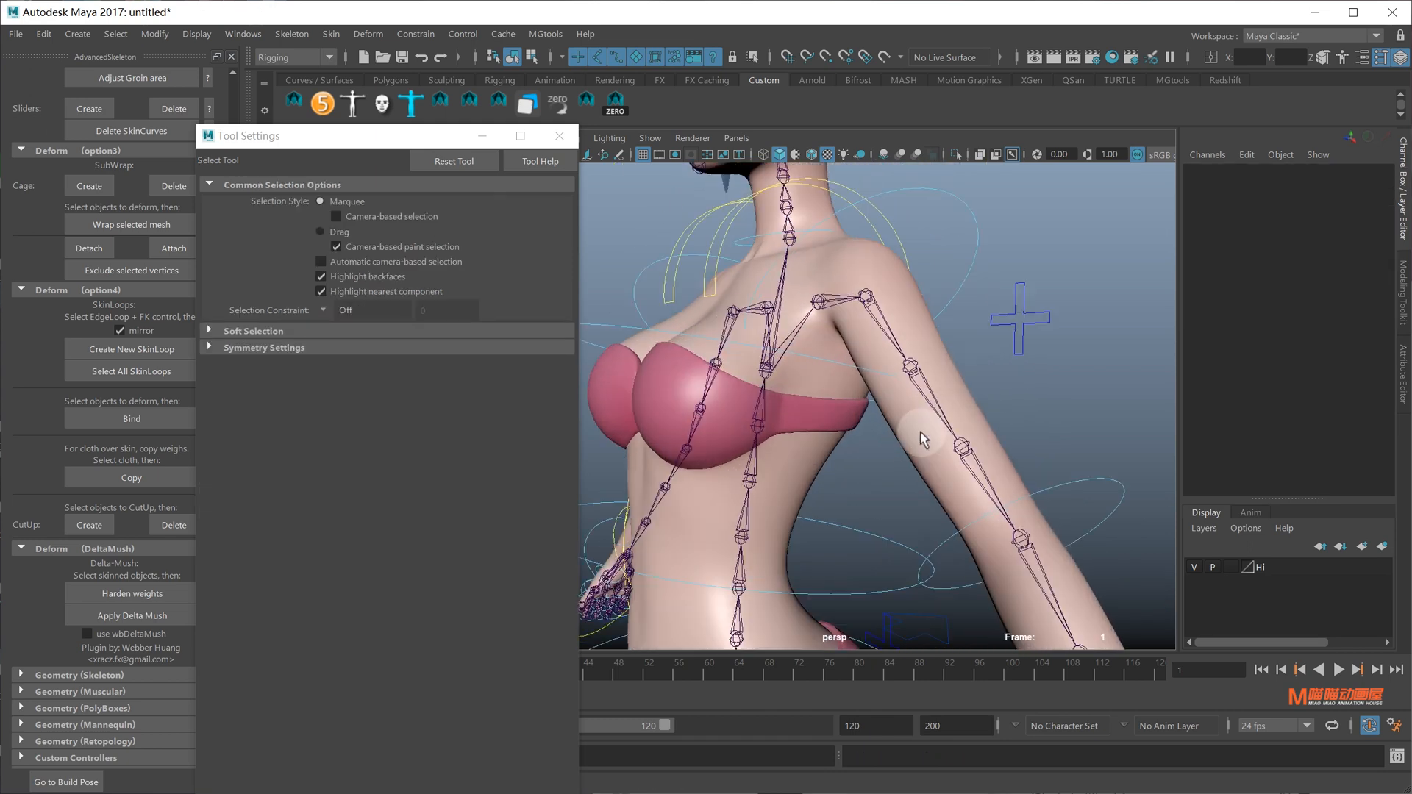
{"action": "middle_click_drag", "start_coordinate": [923, 438], "coordinate": [909, 366], "text": "alt"}
{"action": "left_click", "coordinate": [1069, 416]}
Bend the left forearm up at FKElbow_L and inspect the bent arm
{"action": "left_click_drag", "start_coordinate": [1069, 416], "coordinate": [967, 424], "text": "alt"}
{"action": "scroll", "coordinate": [967, 424], "scroll_direction": "down", "scroll_amount": 3}
{"action": "key", "text": "e"}
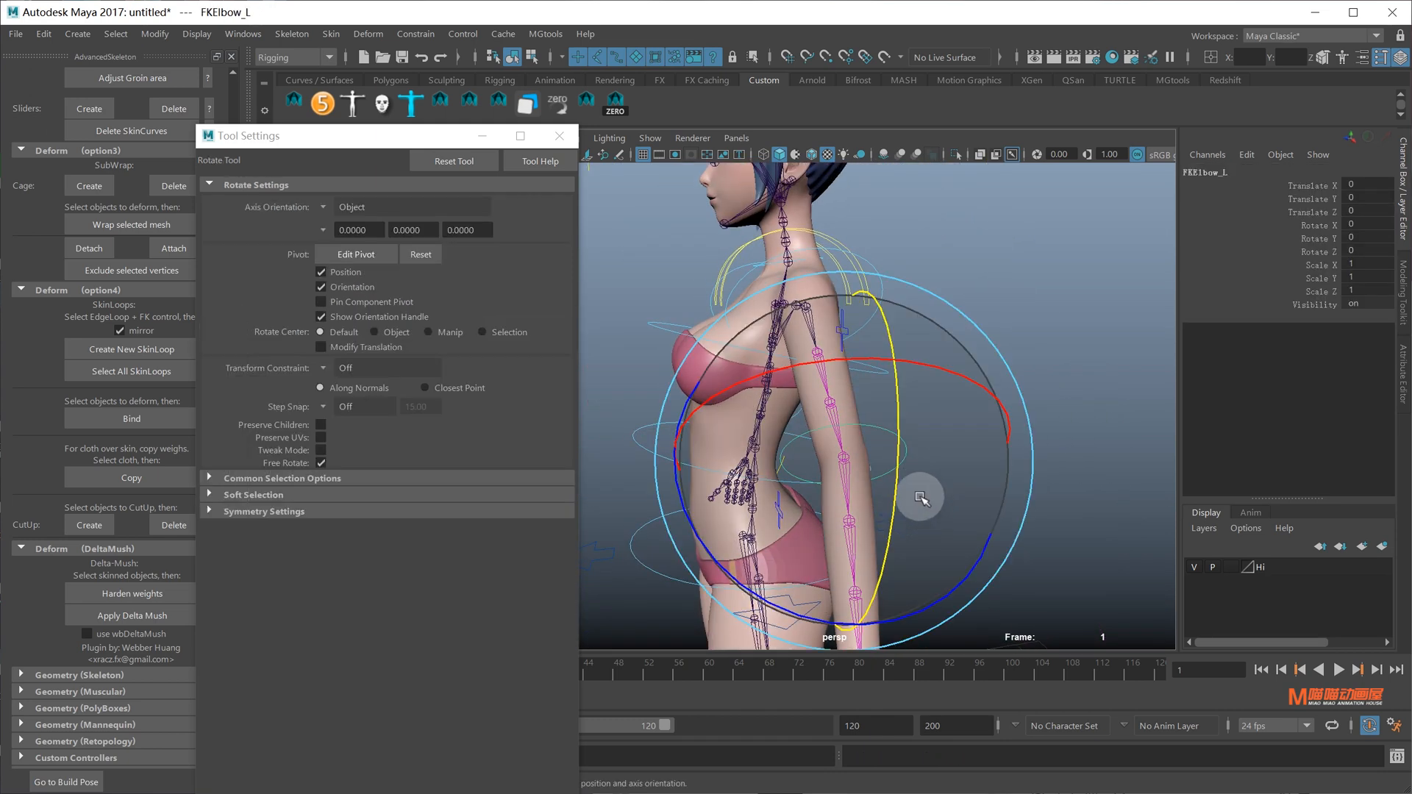
{"action": "scroll", "coordinate": [970, 477], "scroll_direction": "up", "scroll_amount": 3}
{"action": "middle_click_drag", "start_coordinate": [924, 438], "coordinate": [948, 309]}
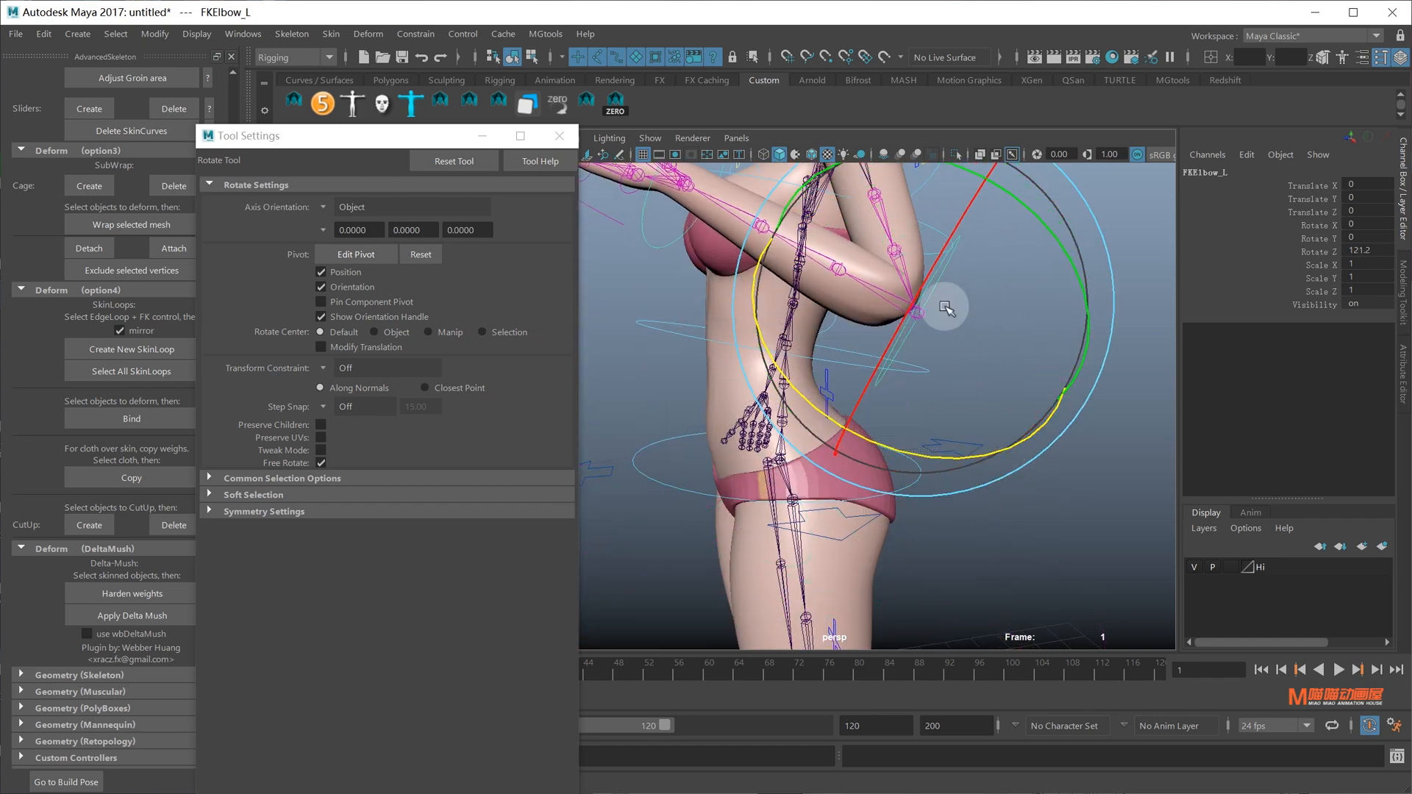
{"action": "left_click_drag", "start_coordinate": [948, 309], "coordinate": [961, 365], "text": "alt"}
{"action": "scroll", "coordinate": [961, 366], "scroll_direction": "up", "scroll_amount": 3}
{"action": "middle_click_drag", "start_coordinate": [961, 365], "coordinate": [984, 438], "text": "alt"}
{"action": "left_click_drag", "start_coordinate": [984, 438], "coordinate": [947, 408], "text": "alt"}
Select the Body mesh and frame the bent elbow up close
{"action": "key", "text": "q"}
{"action": "left_click", "coordinate": [966, 430]}
{"action": "scroll", "coordinate": [960, 452], "scroll_direction": "down", "scroll_amount": 3}
{"action": "middle_click_drag", "start_coordinate": [863, 309], "coordinate": [871, 387], "text": "alt"}
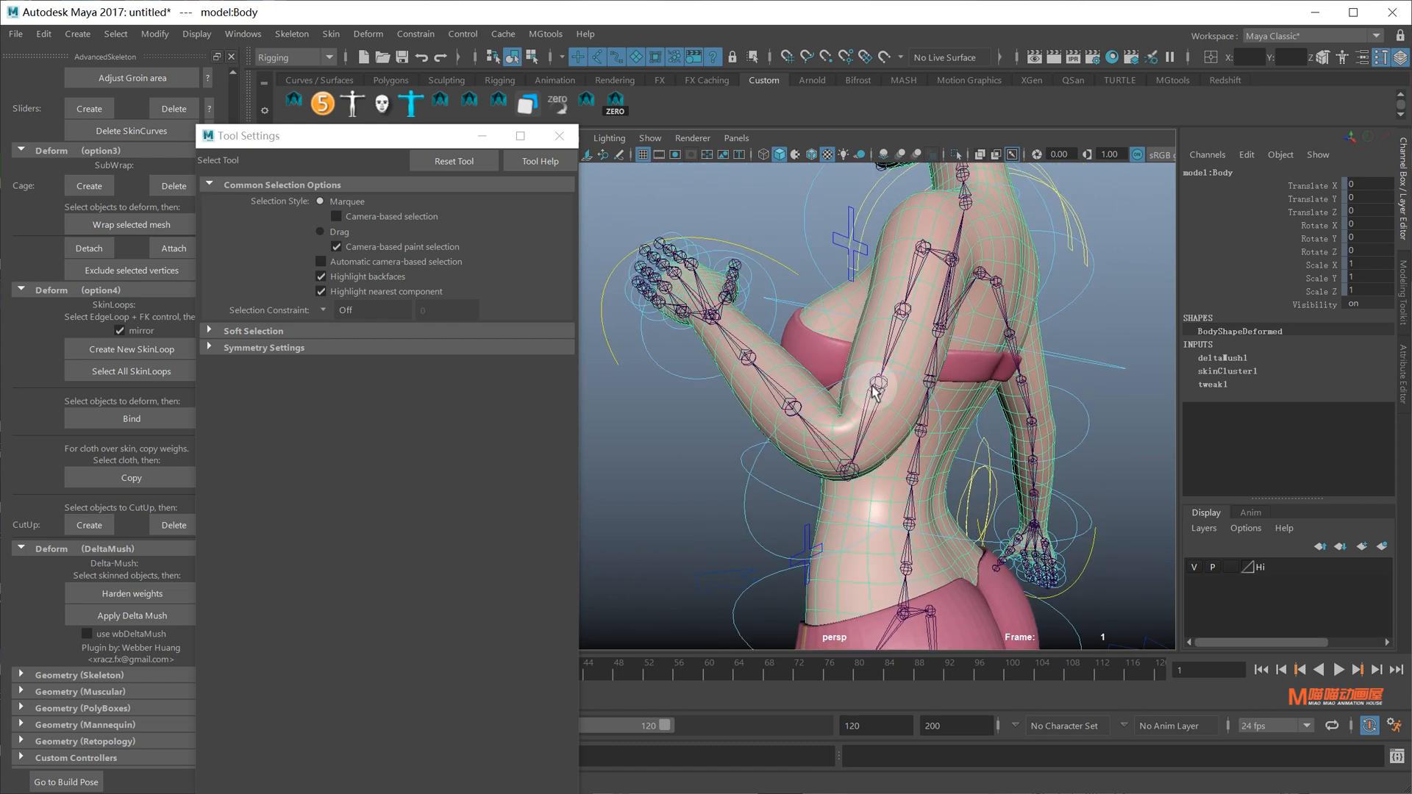
{"action": "right_click_drag", "start_coordinate": [864, 383], "coordinate": [897, 405], "text": "alt"}
{"action": "right_click_drag", "start_coordinate": [938, 502], "coordinate": [901, 489]}
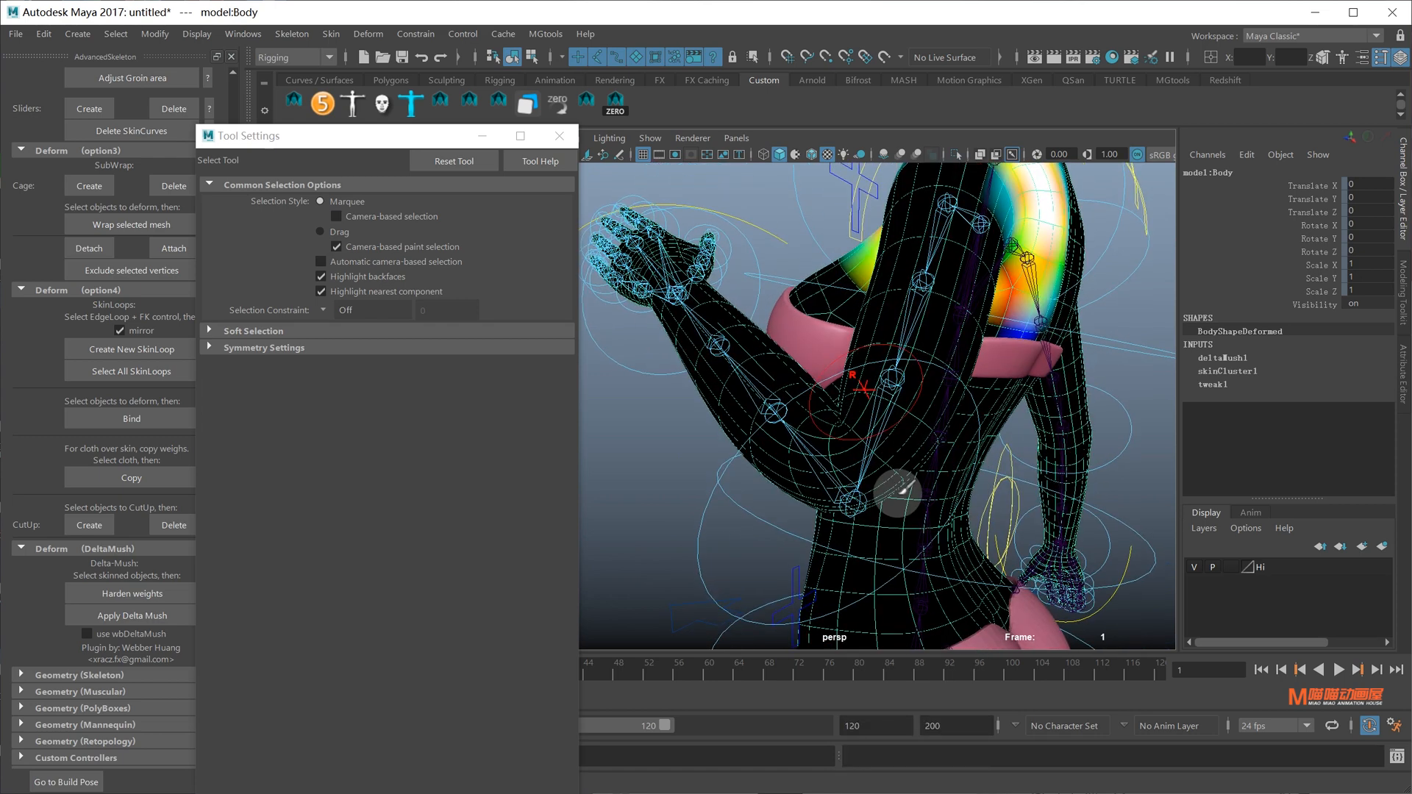
{"action": "key", "text": "q"}
{"action": "left_click", "coordinate": [943, 465]}
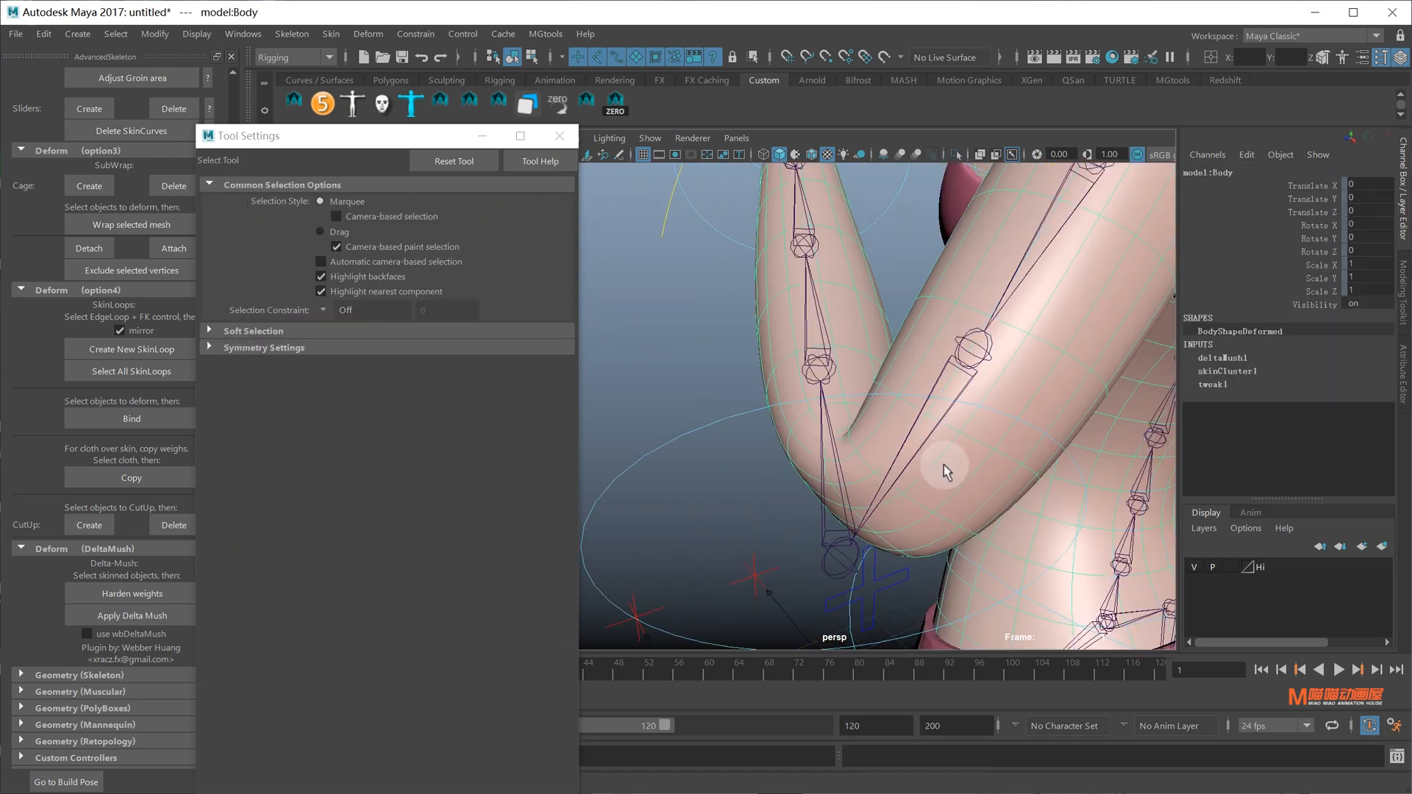
Paint Body skin weights with the Elbow_L influence, then select FKElbow_L
{"action": "right_click", "coordinate": [944, 465]}
{"action": "mouse_move", "coordinate": [944, 465]}
{"action": "right_mouse_down"}
{"action": "mouse_move", "coordinate": [827, 430]}
{"action": "mouse_move", "coordinate": [830, 388]}
{"action": "right_mouse_up"}
{"action": "mouse_move", "coordinate": [880, 432]}
{"action": "left_mouse_down", "text": "alt"}
{"action": "mouse_move", "coordinate": [974, 400]}
{"action": "mouse_move", "coordinate": [889, 414]}
{"action": "left_mouse_up", "text": "alt"}
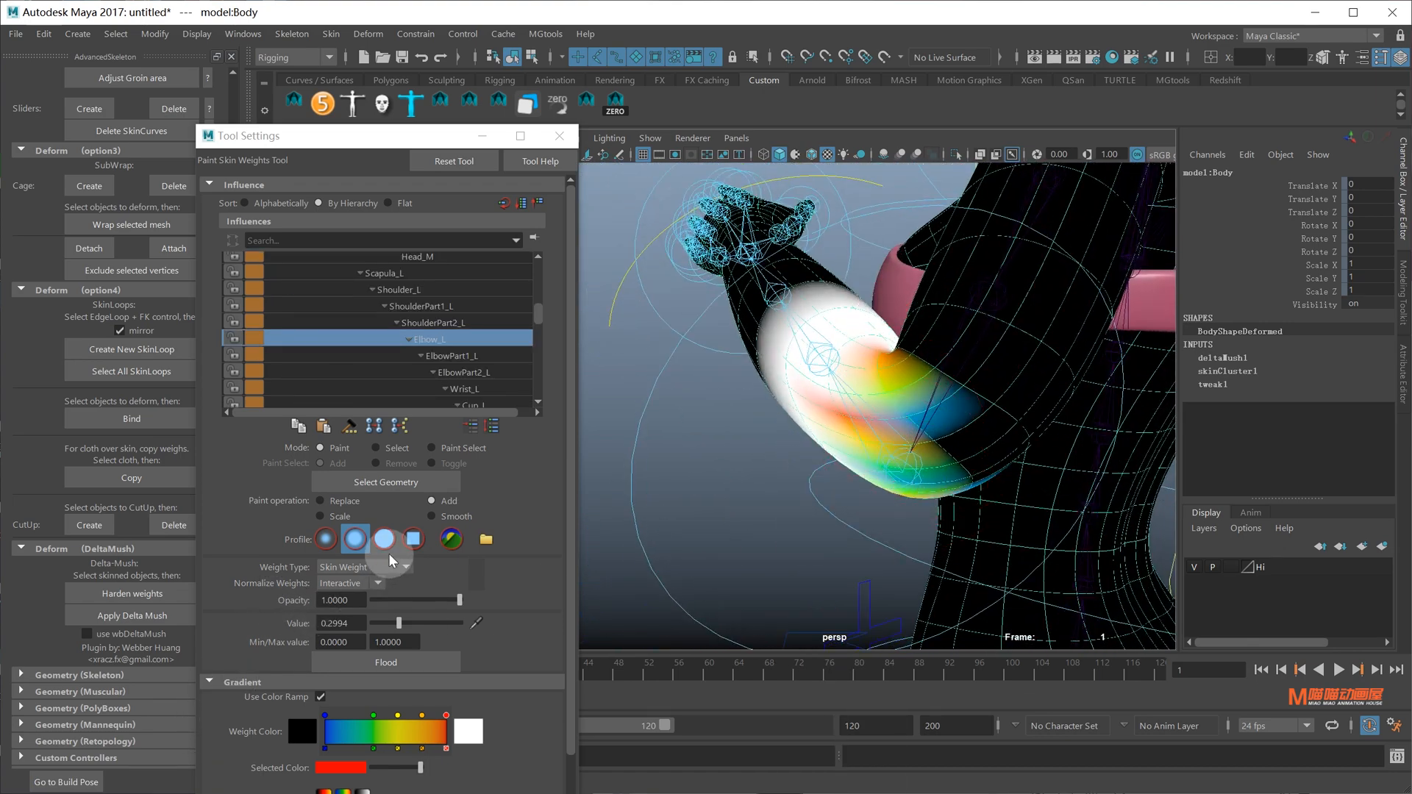
{"action": "mouse_move", "coordinate": [933, 455]}
{"action": "left_mouse_down", "text": "alt"}
{"action": "mouse_move", "coordinate": [919, 445]}
{"action": "mouse_move", "coordinate": [1008, 488]}
{"action": "mouse_move", "coordinate": [992, 507]}
{"action": "mouse_move", "coordinate": [997, 486]}
{"action": "mouse_move", "coordinate": [1044, 485]}
{"action": "mouse_move", "coordinate": [1081, 419]}
{"action": "mouse_move", "coordinate": [972, 376]}
{"action": "mouse_move", "coordinate": [945, 412]}
{"action": "mouse_move", "coordinate": [1015, 397]}
{"action": "mouse_move", "coordinate": [1082, 406]}
{"action": "mouse_move", "coordinate": [984, 413]}
{"action": "left_mouse_up", "text": "alt"}
{"action": "key", "text": "q"}
{"action": "left_click", "coordinate": [1044, 368]}
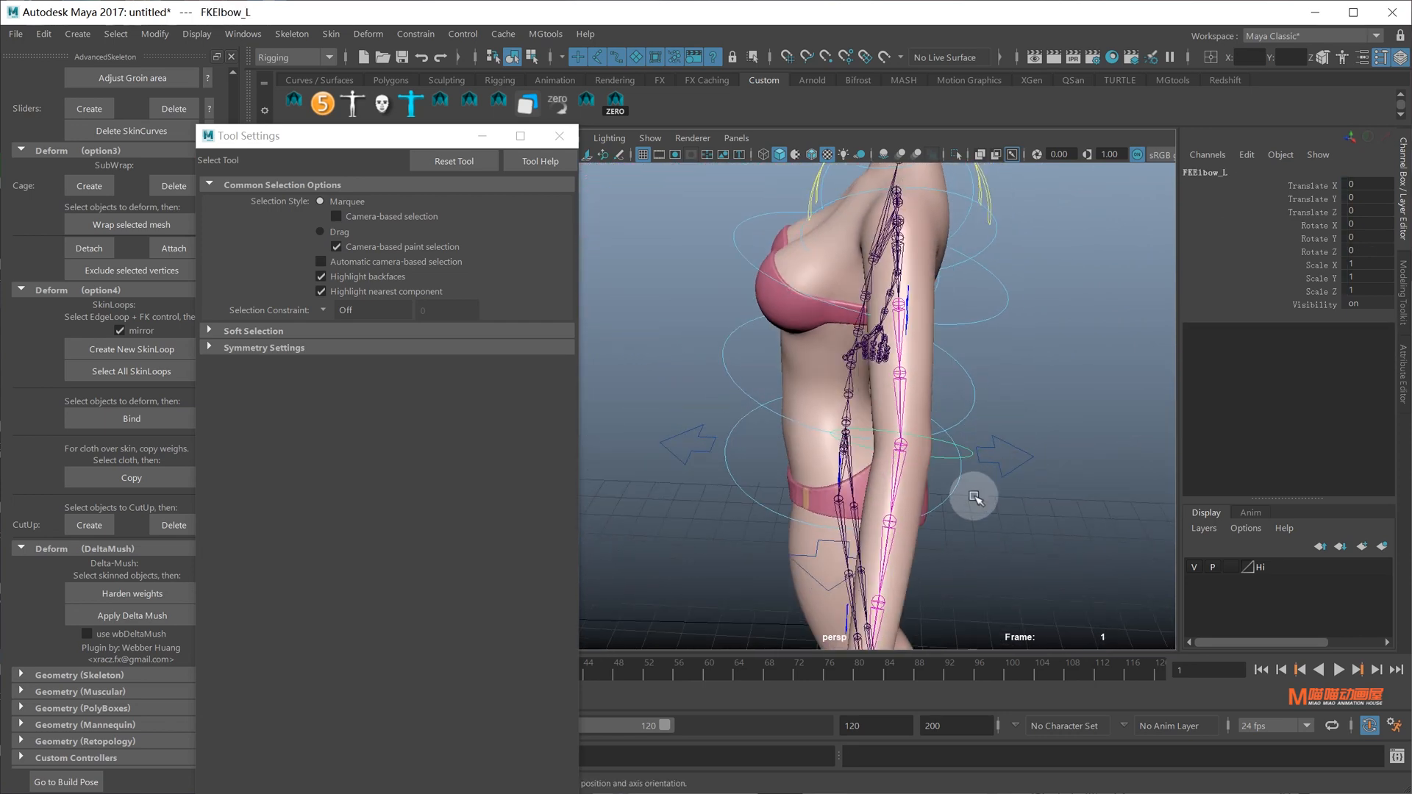
Bend-test FKElbow_L up to about 120 degrees and undo back to rest
{"action": "key", "text": "e"}
{"action": "left_click_drag", "start_coordinate": [1012, 576], "coordinate": [1053, 519]}
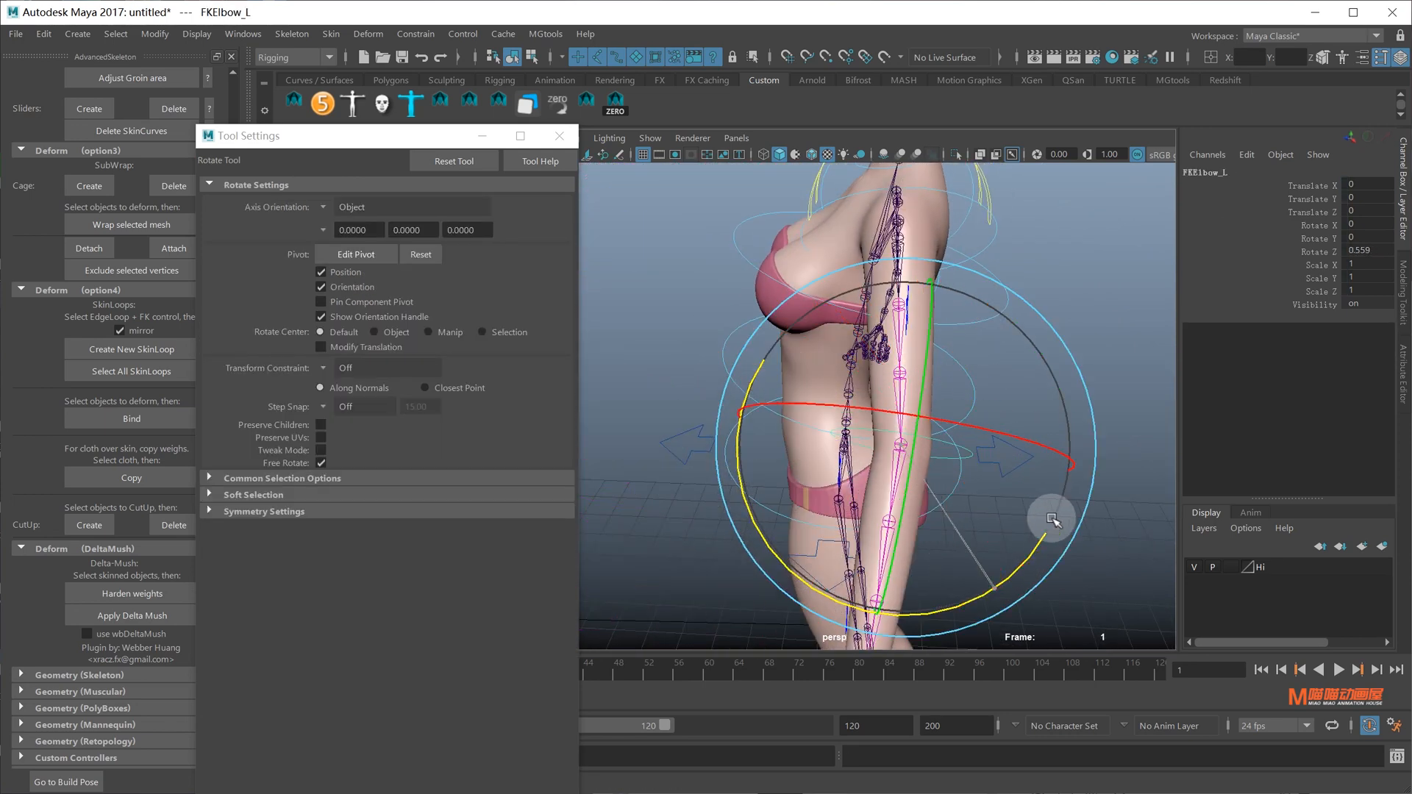
{"action": "left_click_drag", "start_coordinate": [825, 475], "coordinate": [770, 403]}
{"action": "left_click_drag", "start_coordinate": [956, 434], "coordinate": [909, 471], "text": "alt"}
{"action": "key", "text": "ctrl+z"}
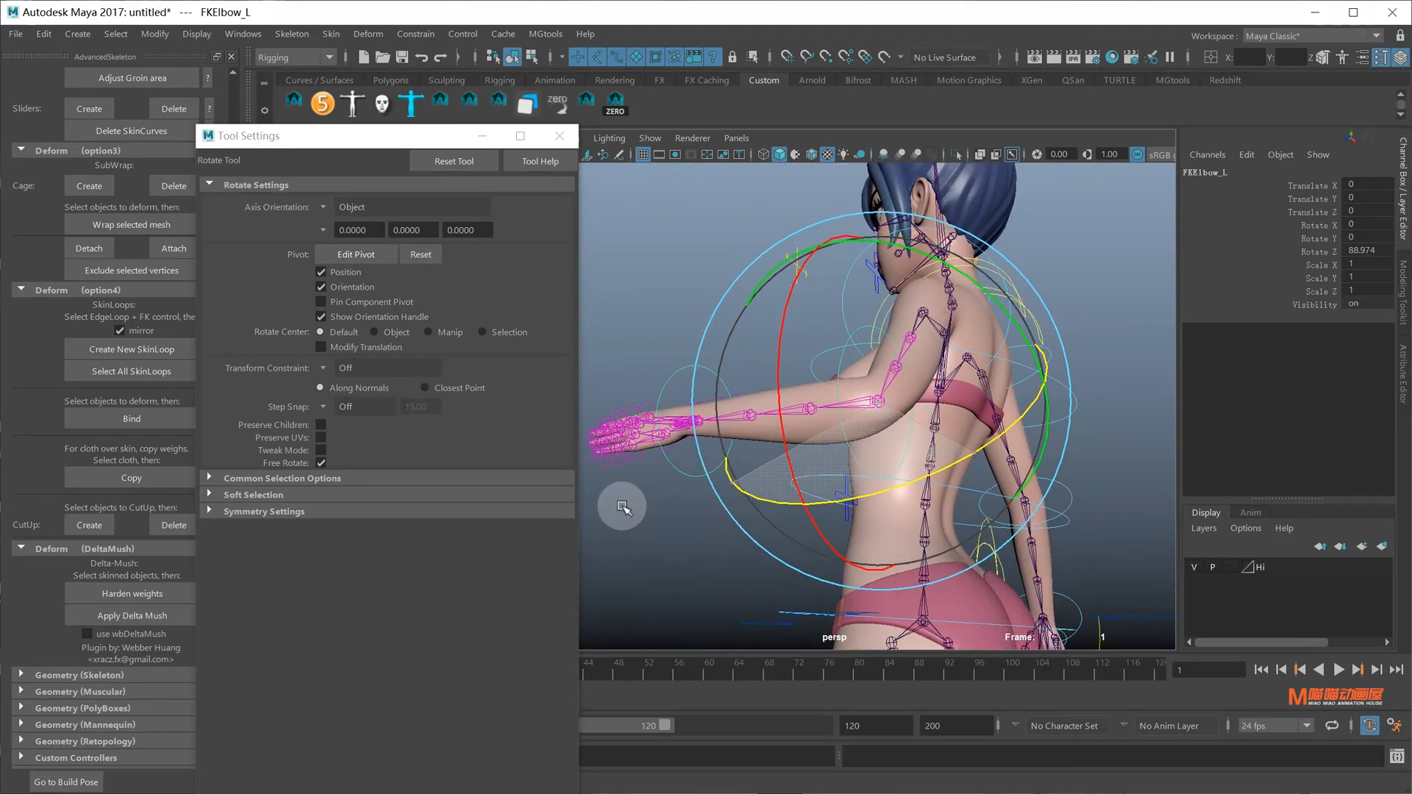
{"action": "left_click_drag", "start_coordinate": [623, 507], "coordinate": [617, 501]}
{"action": "left_click_drag", "start_coordinate": [888, 485], "coordinate": [974, 488], "text": "alt"}
{"action": "left_click_drag", "start_coordinate": [984, 569], "coordinate": [898, 586]}
{"action": "left_click_drag", "start_coordinate": [930, 584], "coordinate": [956, 346], "text": "alt"}
{"action": "key", "text": "ctrl+z"}
{"action": "key", "text": "ctrl+z"}
Select the Body and Bra and copy the body's skin weights onto the bra
{"action": "key", "text": "q"}
{"action": "left_click", "coordinate": [1017, 262]}
{"action": "middle_click_drag", "start_coordinate": [856, 272], "coordinate": [851, 353], "text": "alt"}
{"action": "scroll", "coordinate": [823, 363], "scroll_direction": "down", "scroll_amount": 3}
{"action": "left_click", "coordinate": [762, 382]}
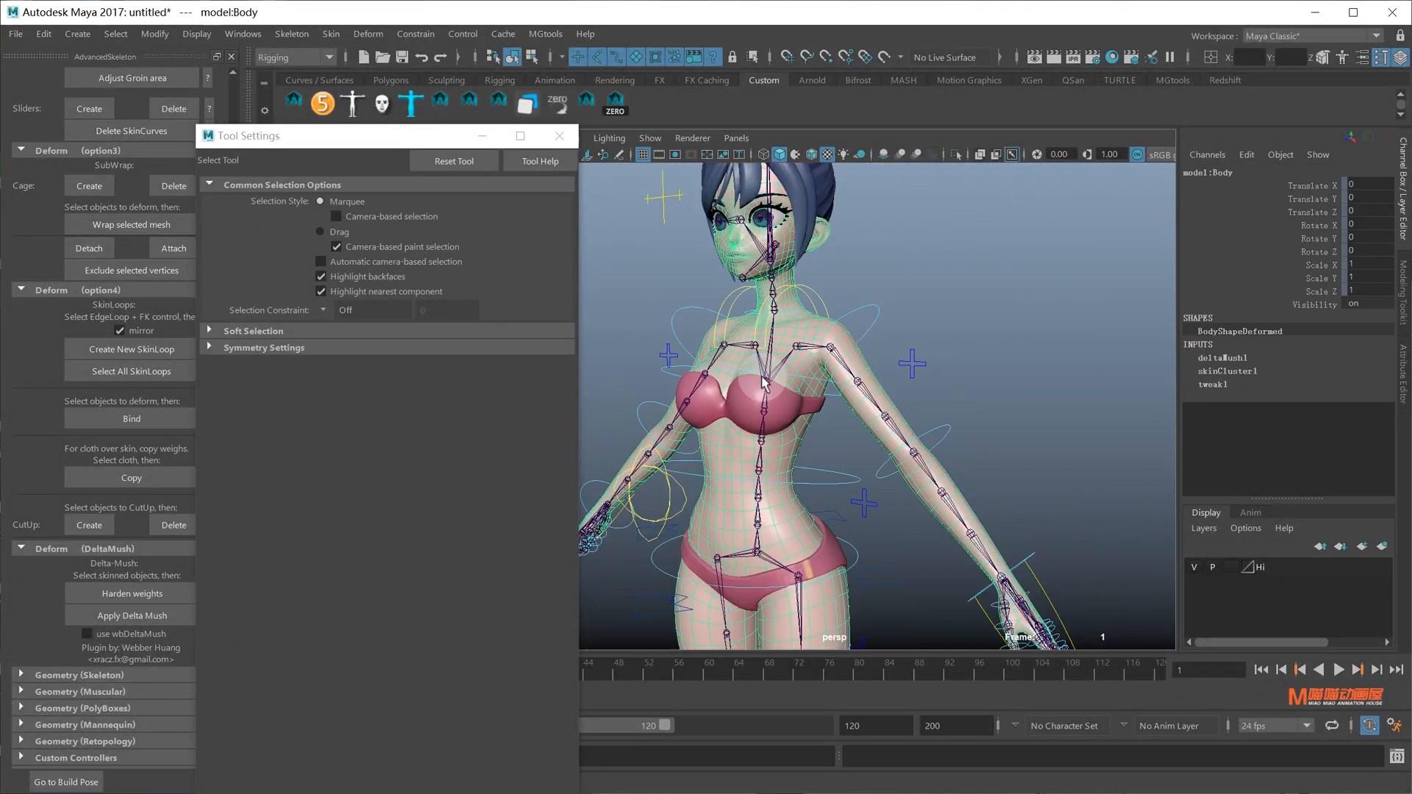
{"action": "left_click_drag", "start_coordinate": [762, 377], "coordinate": [845, 399], "text": "alt"}
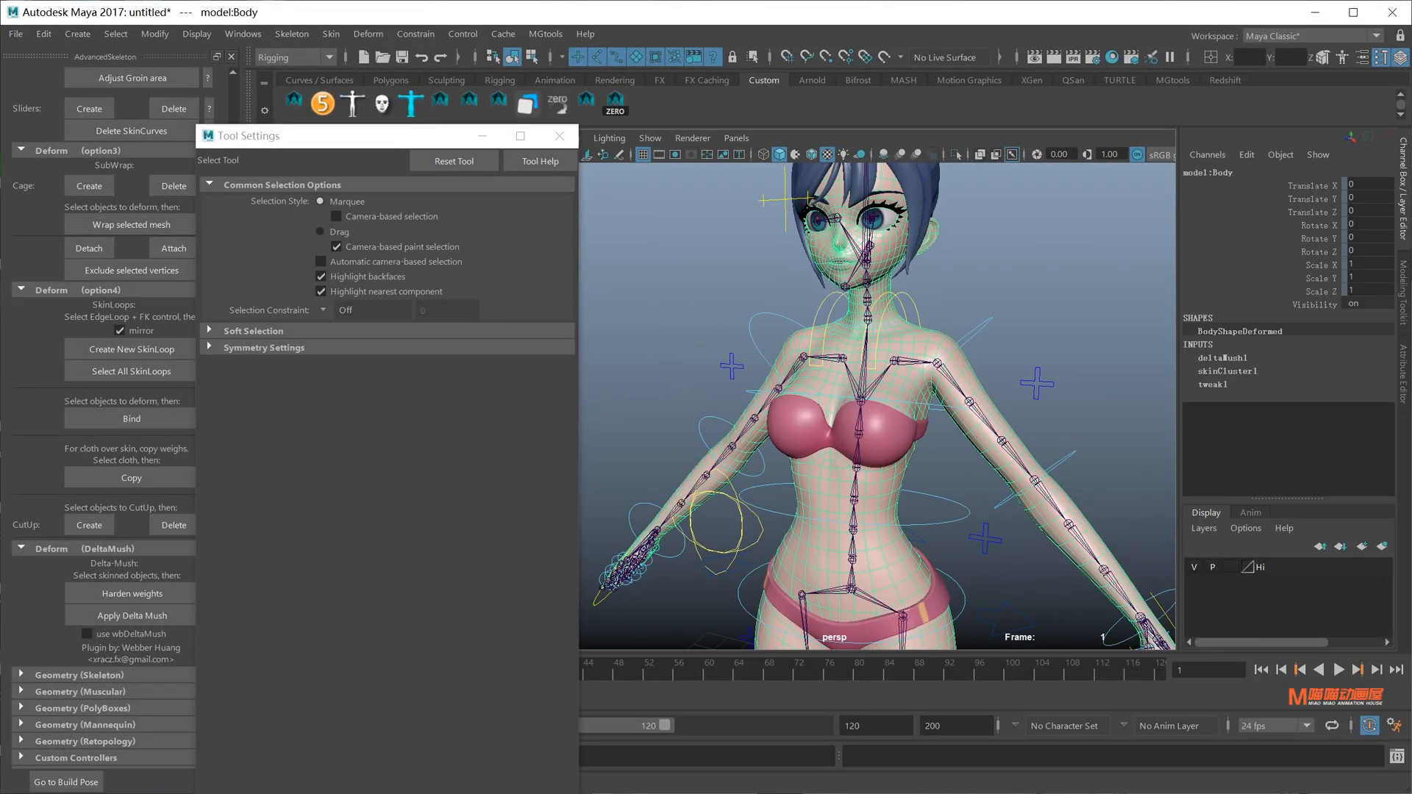
{"action": "left_click", "coordinate": [330, 34]}
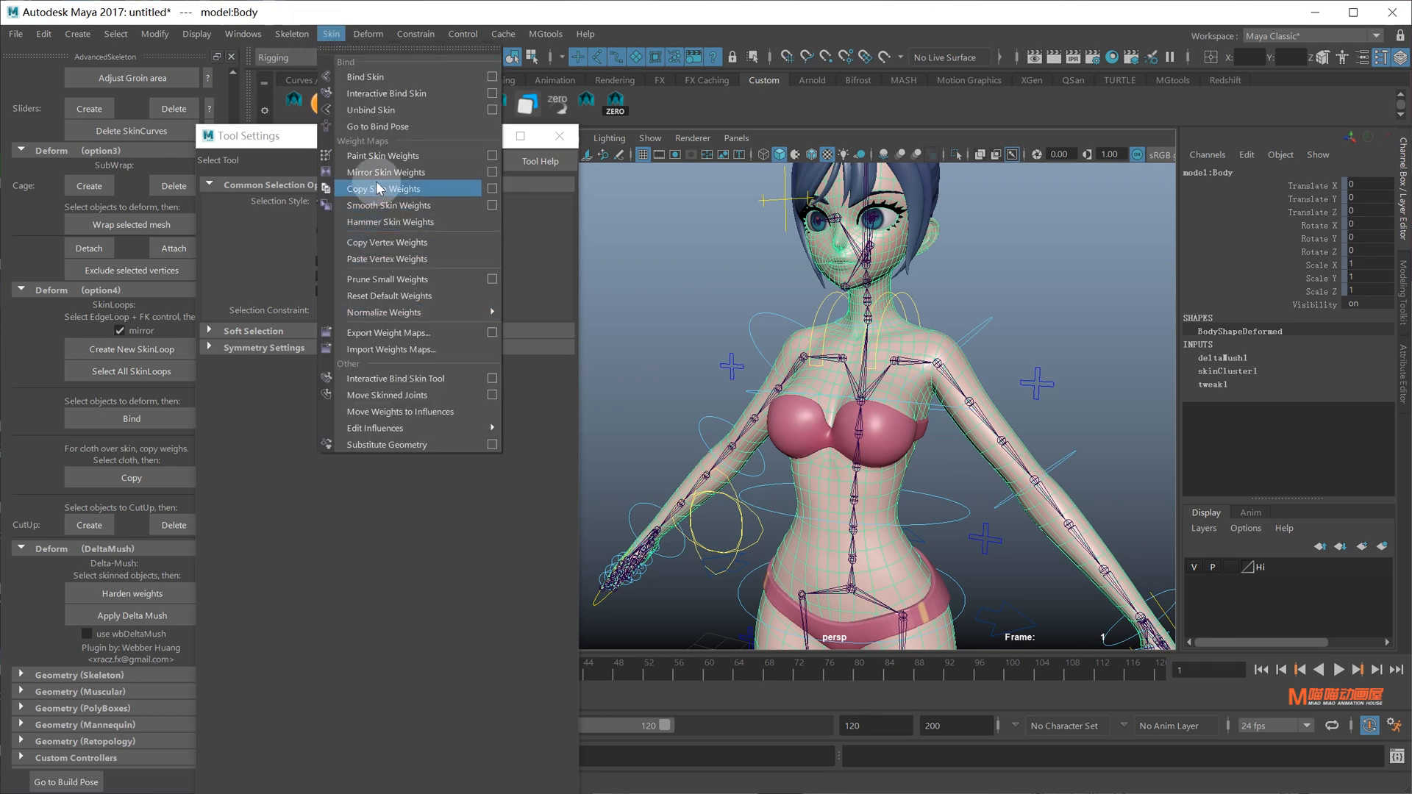
{"action": "left_click", "coordinate": [380, 189]}
Bend the right elbow about 92 degrees to check deformation, then undo
{"action": "left_click_drag", "start_coordinate": [882, 303], "coordinate": [842, 525], "text": "alt"}
{"action": "key", "text": "e"}
{"action": "left_click_drag", "start_coordinate": [807, 599], "coordinate": [816, 420]}
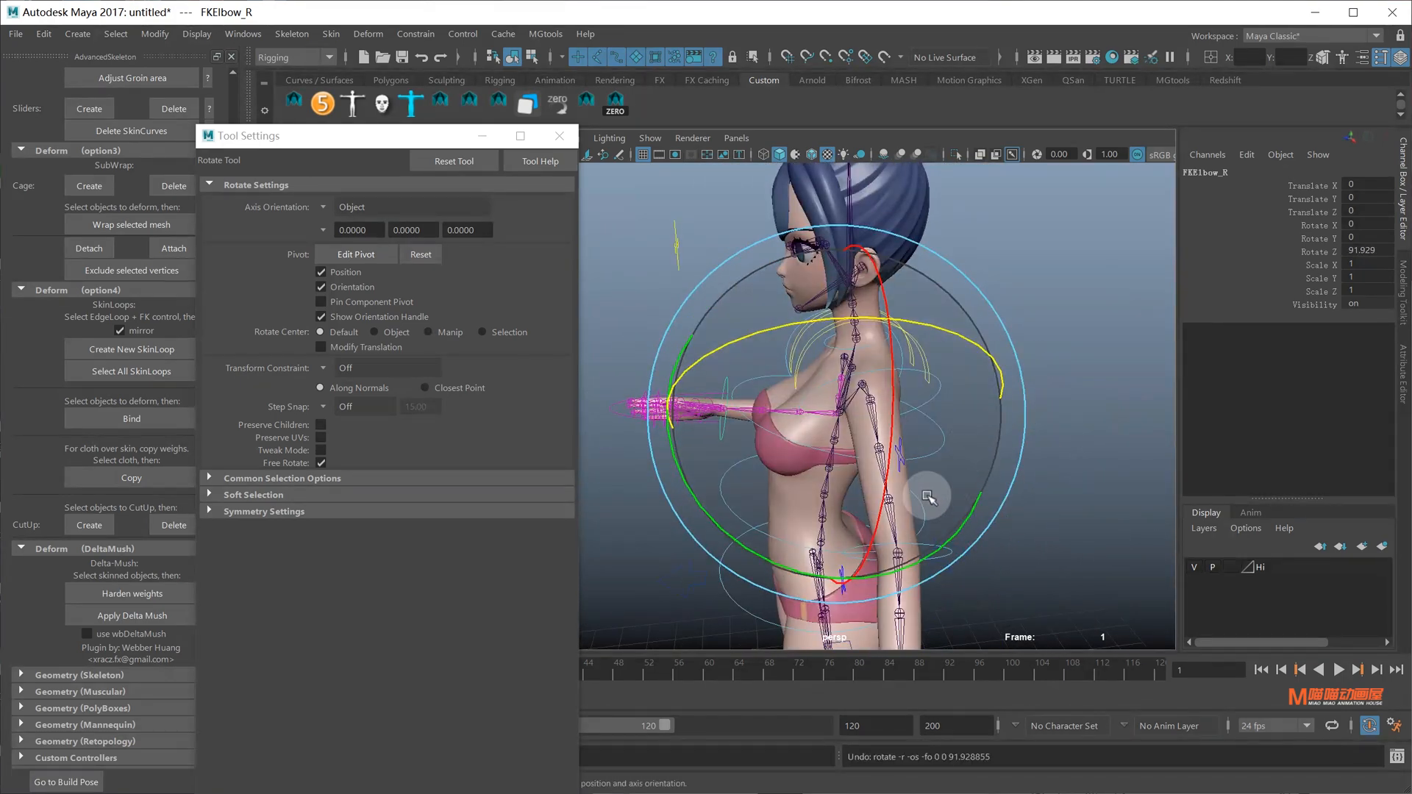
{"action": "key", "text": "ctrl+z"}
{"action": "middle_click_drag", "start_coordinate": [929, 497], "coordinate": [936, 385], "text": "alt"}
{"action": "key", "text": "q"}
Bend FKElbow_L about 96 degrees to check deformation, undo, and clear the selection
{"action": "left_click_drag", "start_coordinate": [936, 384], "coordinate": [958, 352], "text": "alt"}
{"action": "left_click", "coordinate": [955, 374]}
{"action": "left_click", "coordinate": [961, 361]}
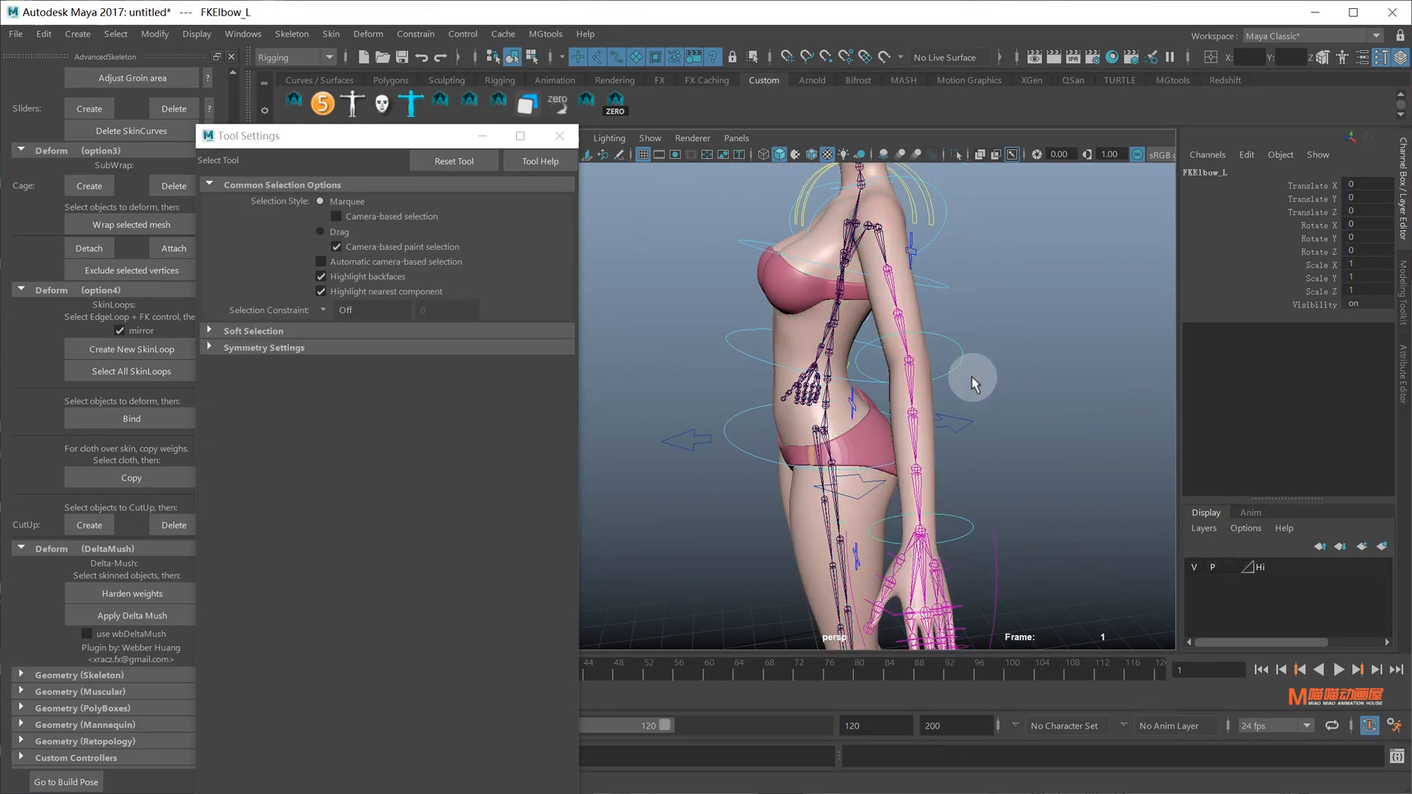
{"action": "key", "text": "e"}
{"action": "left_click_drag", "start_coordinate": [785, 408], "coordinate": [977, 419], "text": "alt"}
{"action": "key", "text": "ctrl+z"}
{"action": "right_click_drag", "start_coordinate": [977, 419], "coordinate": [939, 318], "text": "alt"}
{"action": "middle_click_drag", "start_coordinate": [939, 318], "coordinate": [928, 441], "text": "alt"}
{"action": "key", "text": "q"}
{"action": "left_click", "coordinate": [963, 323]}
{"action": "middle_click_drag", "start_coordinate": [872, 485], "coordinate": [901, 403], "text": "alt"}
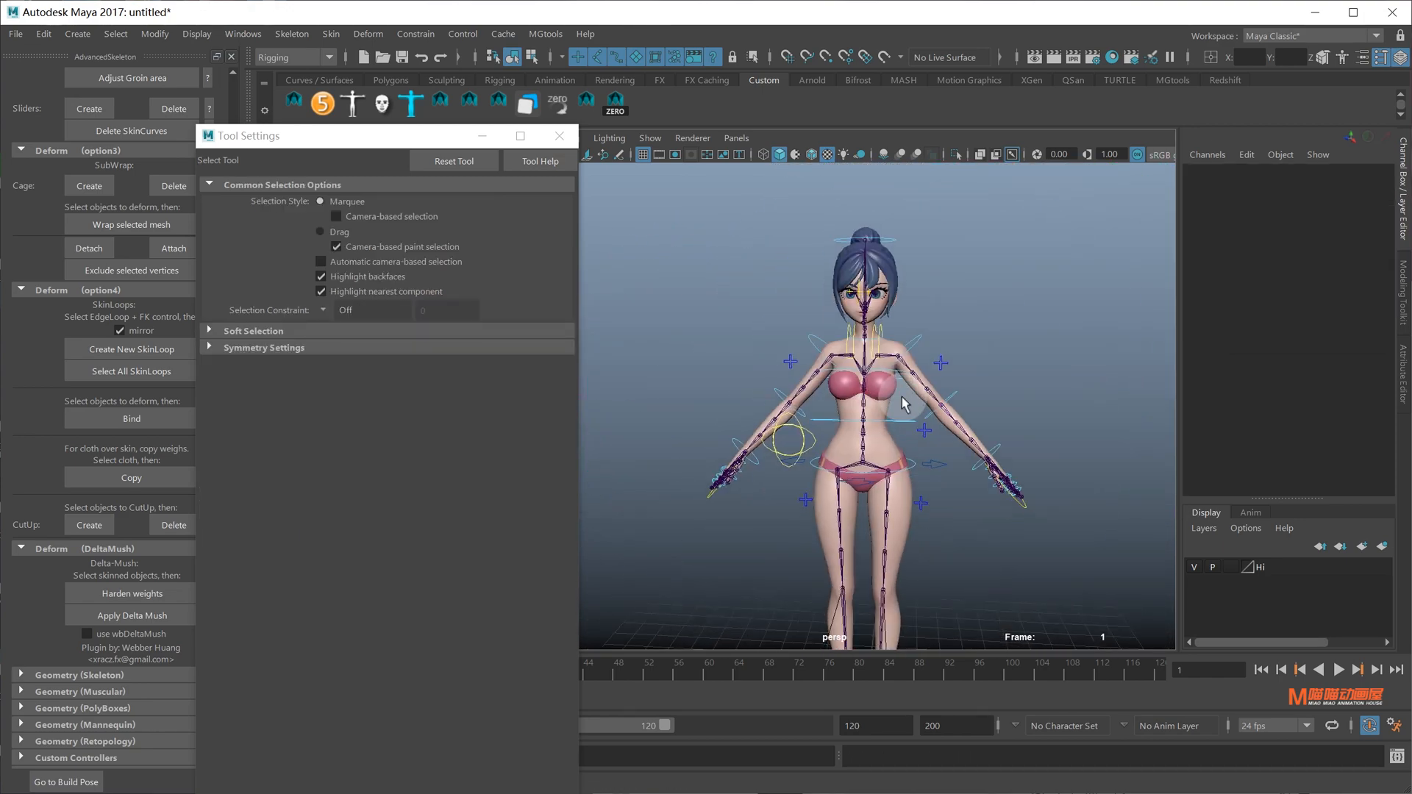
Frame the face and select the FKScapula_L control for a rotation check
{"action": "right_click_drag", "start_coordinate": [901, 403], "coordinate": [1018, 397], "text": "alt"}
{"action": "middle_click_drag", "start_coordinate": [1018, 309], "coordinate": [1029, 411], "text": "alt"}
{"action": "left_click_drag", "start_coordinate": [1029, 412], "coordinate": [894, 412], "text": "alt"}
{"action": "left_click", "coordinate": [965, 507]}
{"action": "key", "text": "e"}
{"action": "key", "text": "q"}
Tilt FKHead_M forward to test head deformation, then undo
{"action": "left_click_drag", "start_coordinate": [948, 294], "coordinate": [851, 265], "text": "alt"}
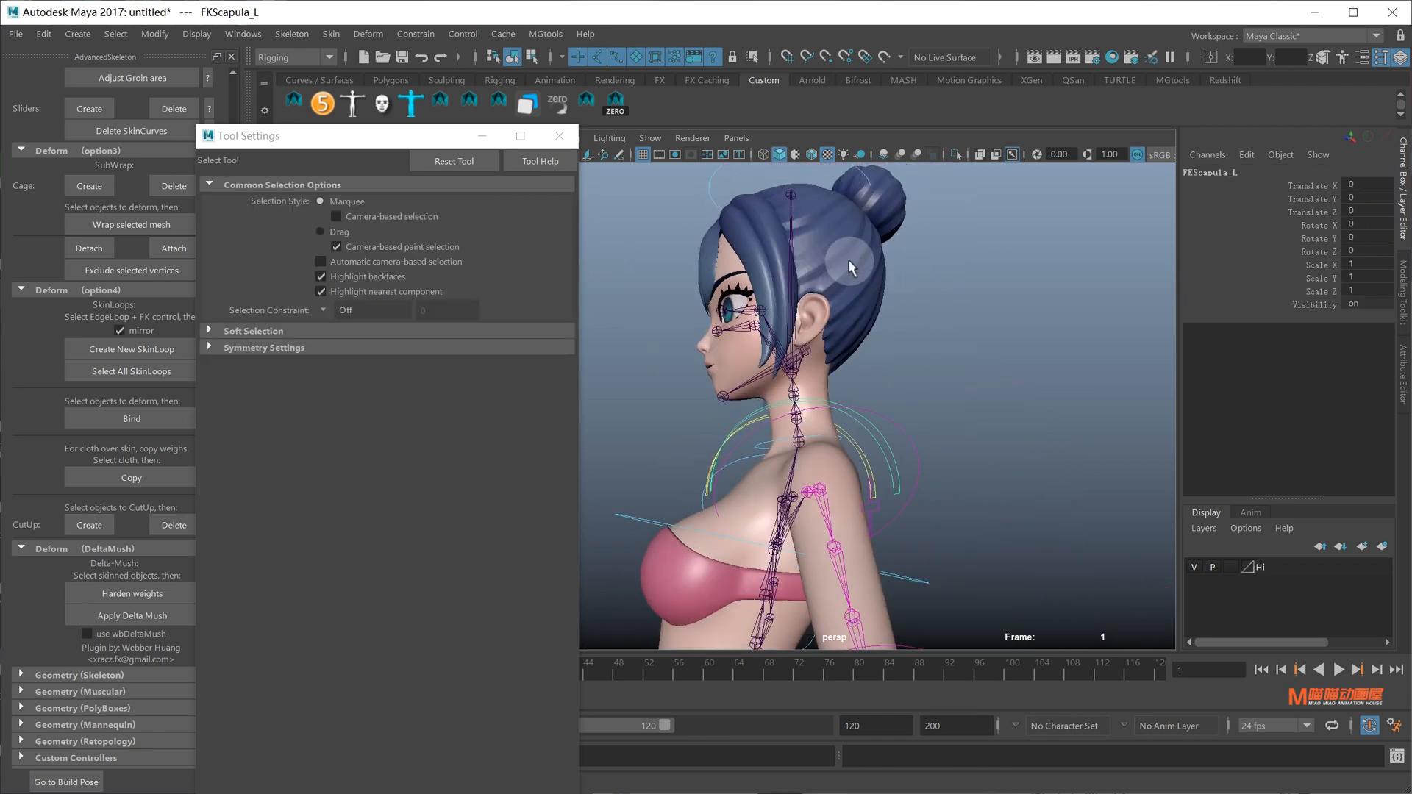
{"action": "middle_click_drag", "start_coordinate": [851, 265], "coordinate": [908, 361], "text": "alt"}
{"action": "left_click", "coordinate": [790, 302]}
{"action": "middle_click_drag", "start_coordinate": [790, 301], "coordinate": [850, 206], "text": "alt"}
{"action": "key", "text": "e"}
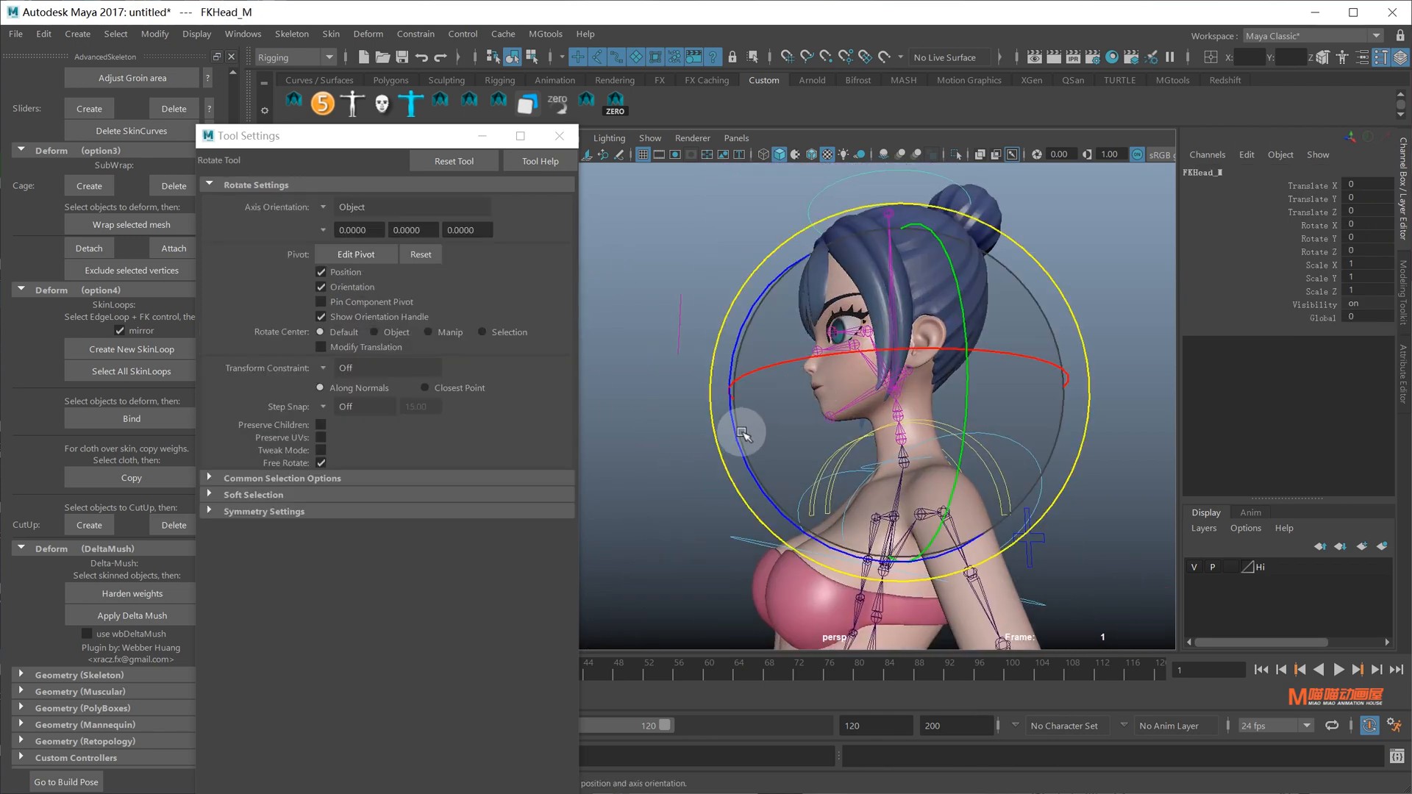
{"action": "left_click_drag", "start_coordinate": [744, 432], "coordinate": [850, 457]}
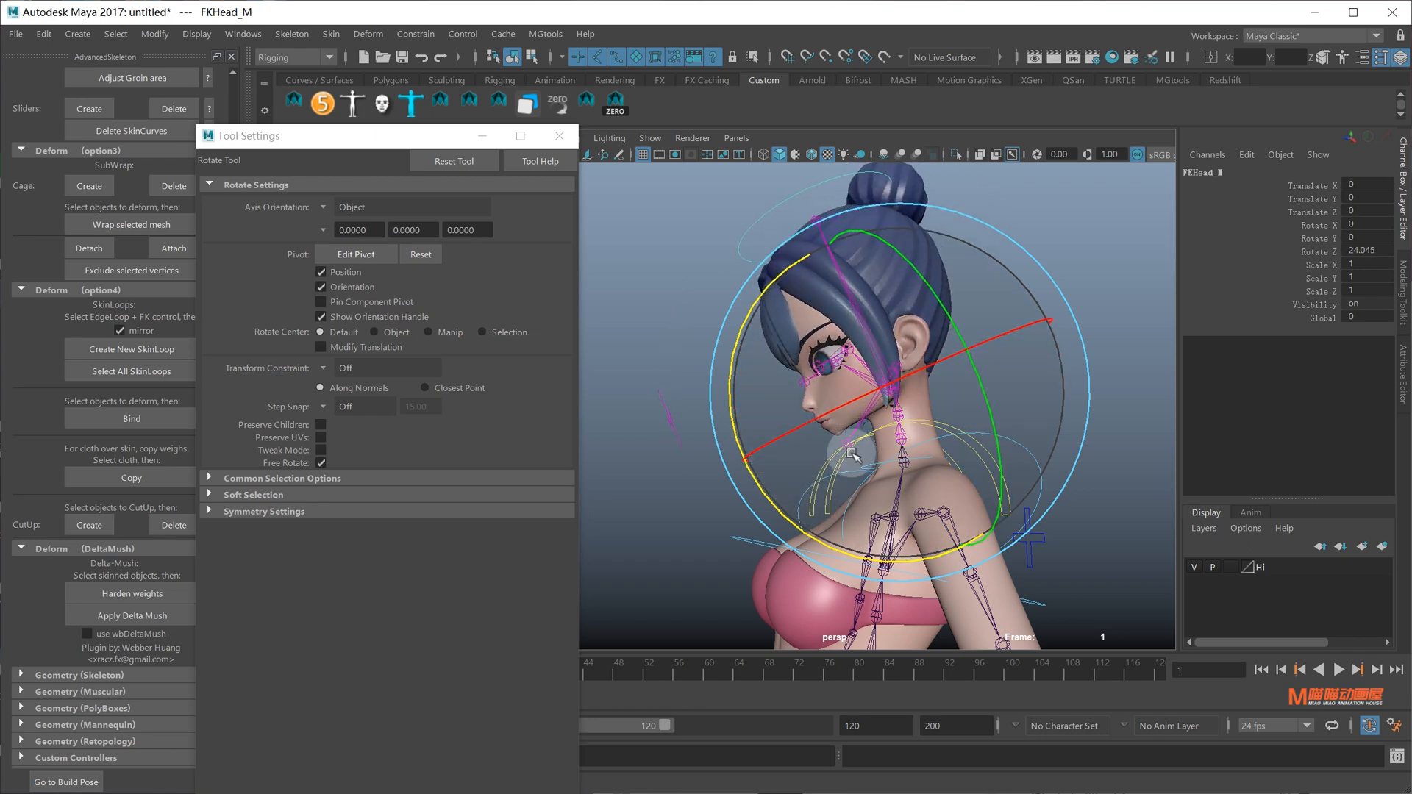
{"action": "key", "text": "ctrl+z"}
Bend FKNeck_M to test neck deformation, then undo
{"action": "right_click_drag", "start_coordinate": [850, 457], "coordinate": [961, 474], "text": "alt"}
{"action": "middle_click_drag", "start_coordinate": [961, 474], "coordinate": [939, 404], "text": "alt"}
{"action": "left_click", "coordinate": [923, 483]}
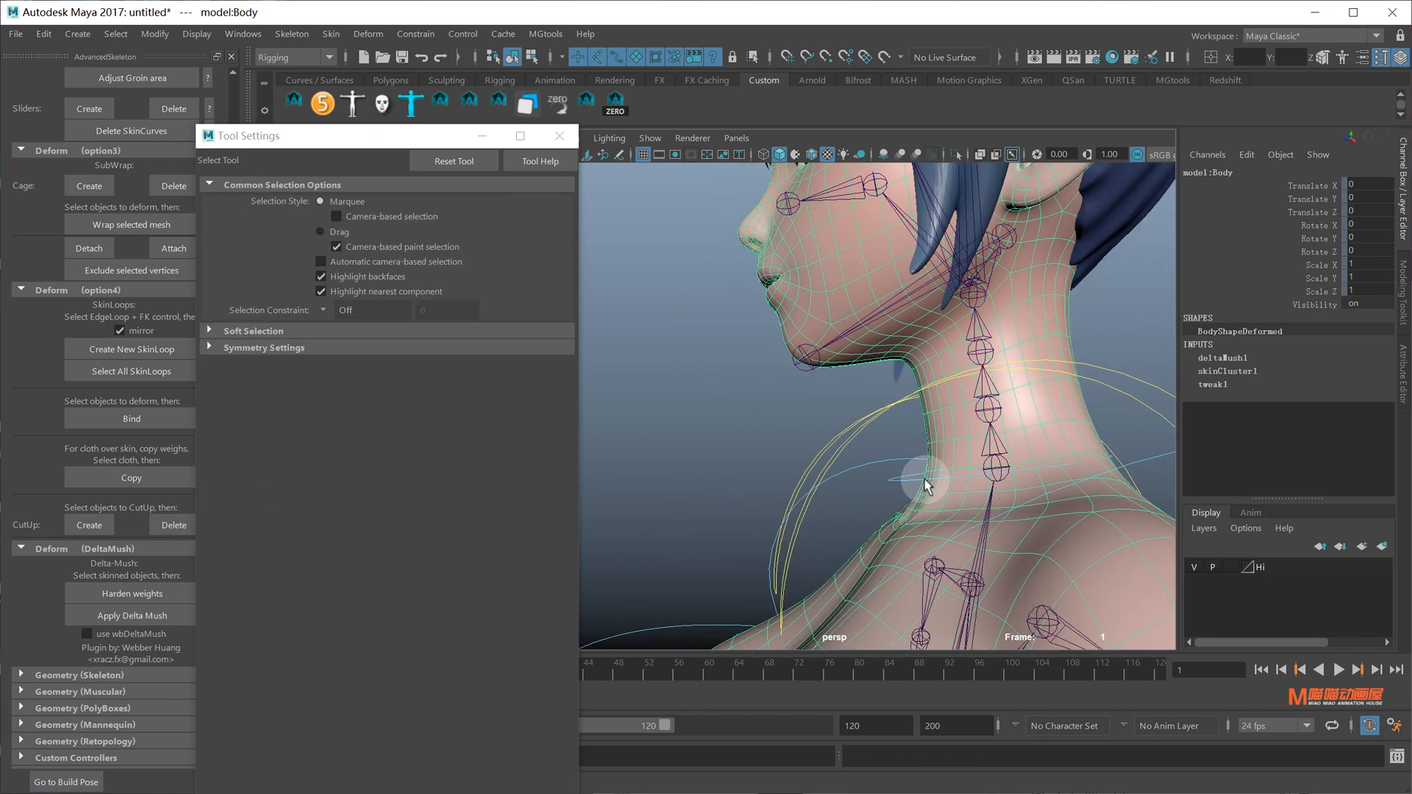
{"action": "left_click", "coordinate": [921, 480]}
{"action": "key", "text": "e"}
{"action": "mouse_move", "coordinate": [920, 480]}
{"action": "left_mouse_down", "text": "alt"}
{"action": "mouse_move", "coordinate": [1014, 452]}
{"action": "mouse_move", "coordinate": [857, 430]}
{"action": "mouse_move", "coordinate": [863, 346]}
{"action": "mouse_move", "coordinate": [894, 409]}
{"action": "mouse_move", "coordinate": [923, 390]}
{"action": "mouse_move", "coordinate": [882, 391]}
{"action": "mouse_move", "coordinate": [912, 360]}
{"action": "left_mouse_up", "text": "alt"}
{"action": "key", "text": "ctrl+z"}
{"action": "key", "text": "ctrl+z"}
{"action": "key", "text": "q"}
Start painting skin weights on Body with Head_M as the influence, viewed under the chin
{"action": "left_click", "coordinate": [882, 391]}
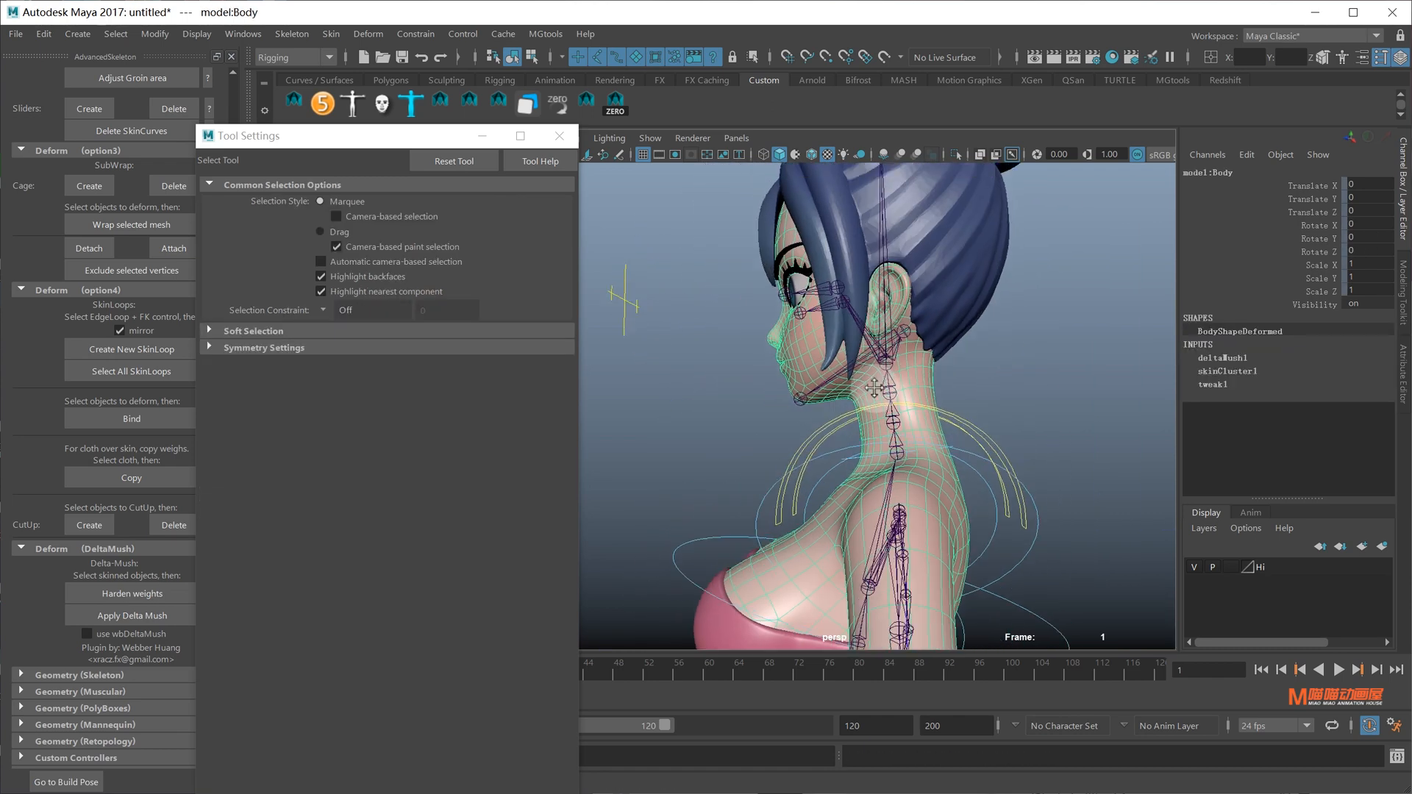
{"action": "middle_click_drag", "start_coordinate": [912, 361], "coordinate": [874, 446], "text": "alt"}
{"action": "mouse_move", "coordinate": [864, 450]}
{"action": "right_mouse_down"}
{"action": "mouse_move", "coordinate": [849, 416]}
{"action": "mouse_move", "coordinate": [887, 428]}
{"action": "right_mouse_up"}
{"action": "left_click_drag", "start_coordinate": [886, 429], "coordinate": [836, 500], "text": "alt"}
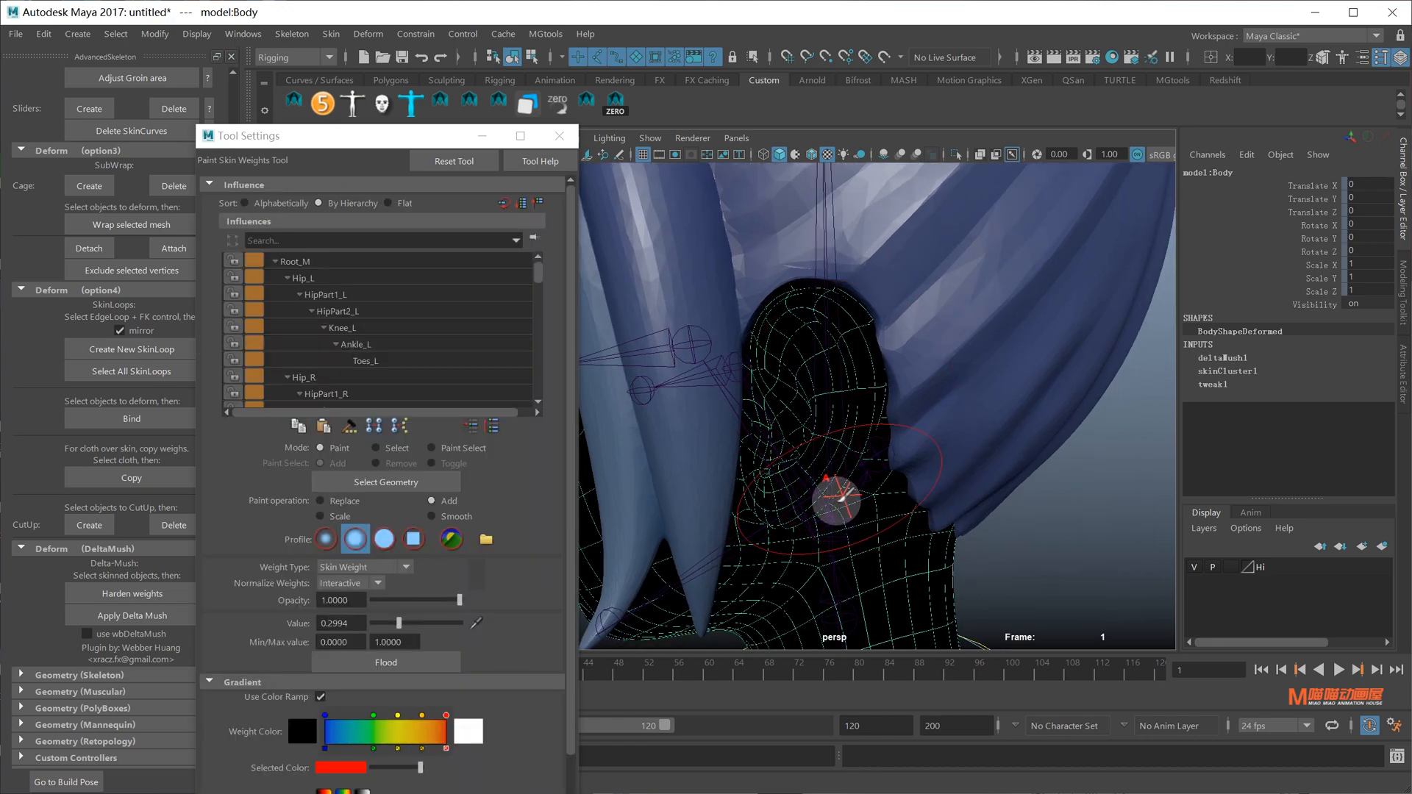
{"action": "right_click_drag", "start_coordinate": [829, 519], "coordinate": [851, 426]}
{"action": "left_click_drag", "start_coordinate": [851, 426], "coordinate": [867, 349], "text": "alt"}
{"action": "middle_click_drag", "start_coordinate": [867, 349], "coordinate": [902, 366], "text": "alt"}
{"action": "left_click_drag", "start_coordinate": [902, 365], "coordinate": [910, 382], "text": "alt"}
{"action": "left_click_drag", "start_coordinate": [959, 337], "coordinate": [901, 409], "text": "alt"}
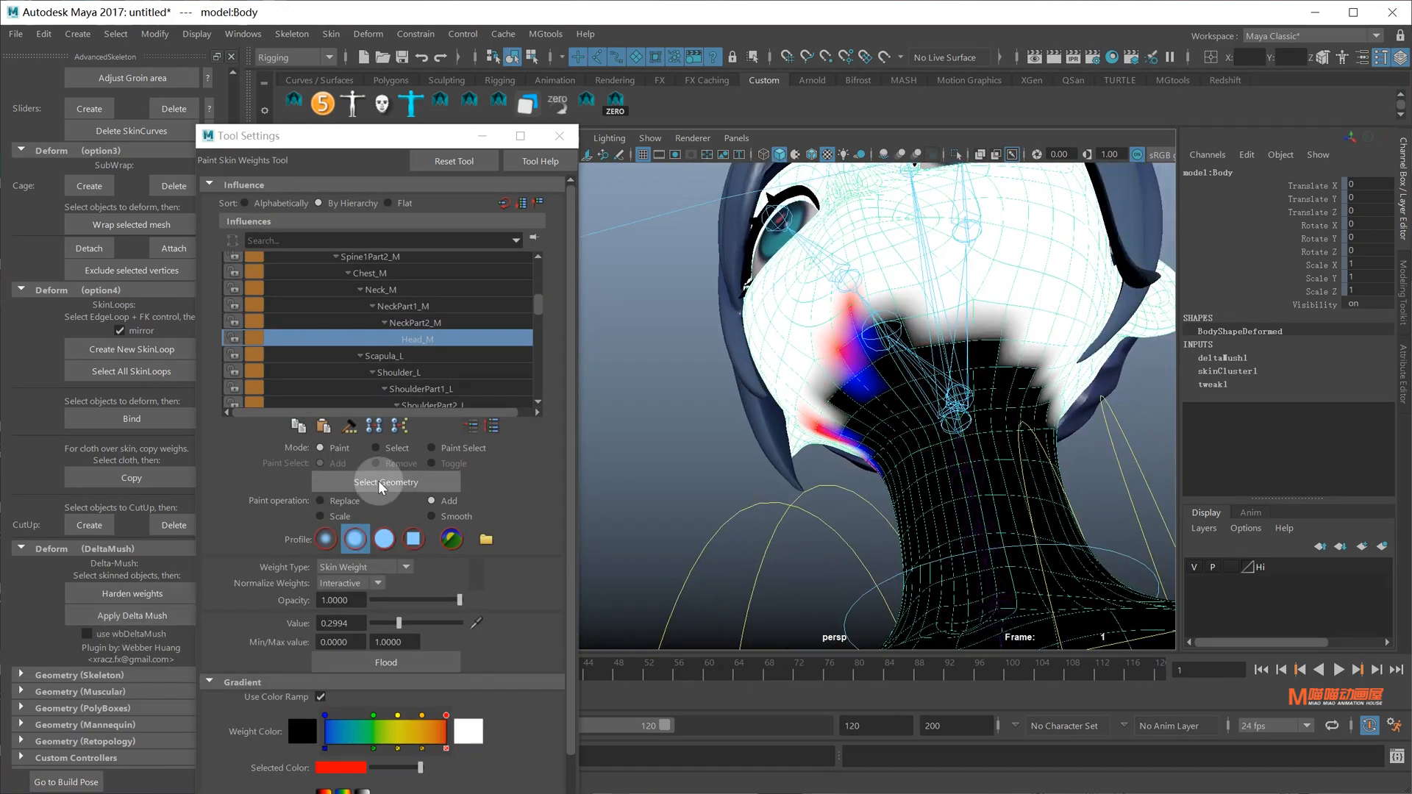
Paint full Head_M weight under the chin using Replace at value 1
{"action": "left_click", "coordinate": [338, 501]}
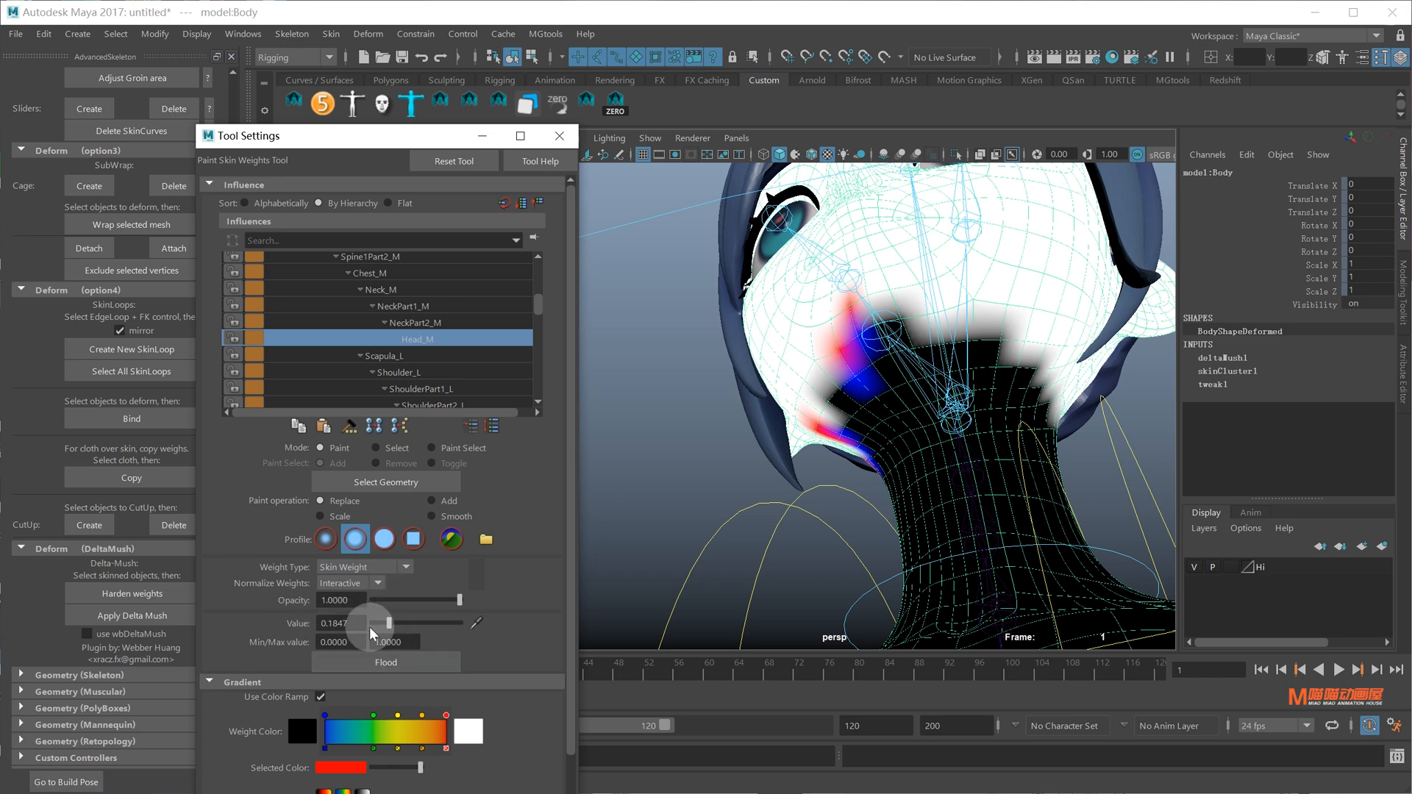
{"action": "left_click_drag", "start_coordinate": [370, 627], "coordinate": [367, 628]}
{"action": "left_click_drag", "start_coordinate": [603, 539], "coordinate": [652, 528], "text": "alt"}
{"action": "right_click_drag", "start_coordinate": [652, 528], "coordinate": [872, 455], "text": "alt"}
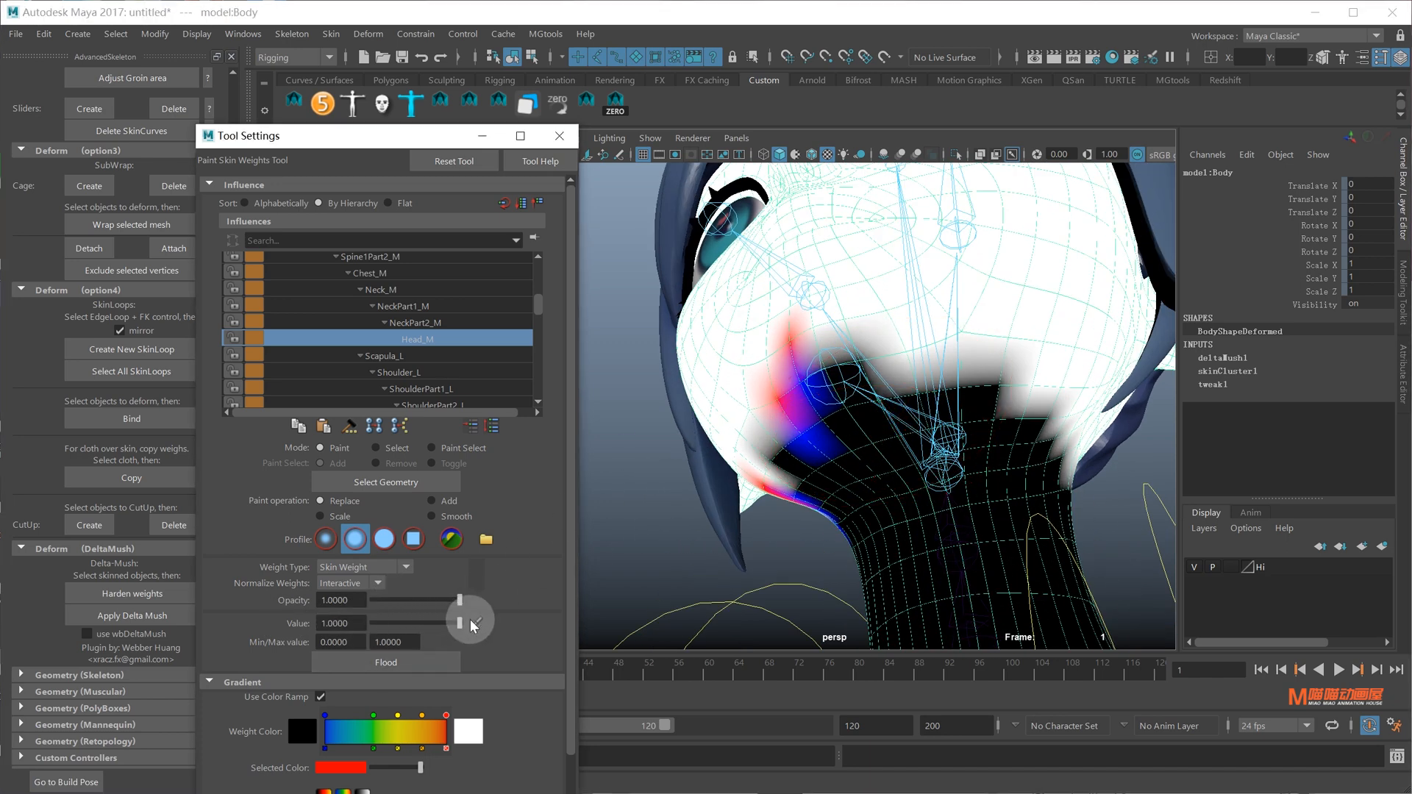
{"action": "mouse_move", "coordinate": [869, 403]}
{"action": "left_mouse_down"}
{"action": "mouse_move", "coordinate": [937, 399]}
{"action": "mouse_move", "coordinate": [934, 379]}
{"action": "mouse_move", "coordinate": [834, 369]}
{"action": "mouse_move", "coordinate": [890, 365]}
{"action": "left_mouse_up"}
{"action": "scroll", "coordinate": [863, 411], "scroll_direction": "up", "scroll_amount": 5}
{"action": "scroll", "coordinate": [834, 370], "scroll_direction": "down", "scroll_amount": 5}
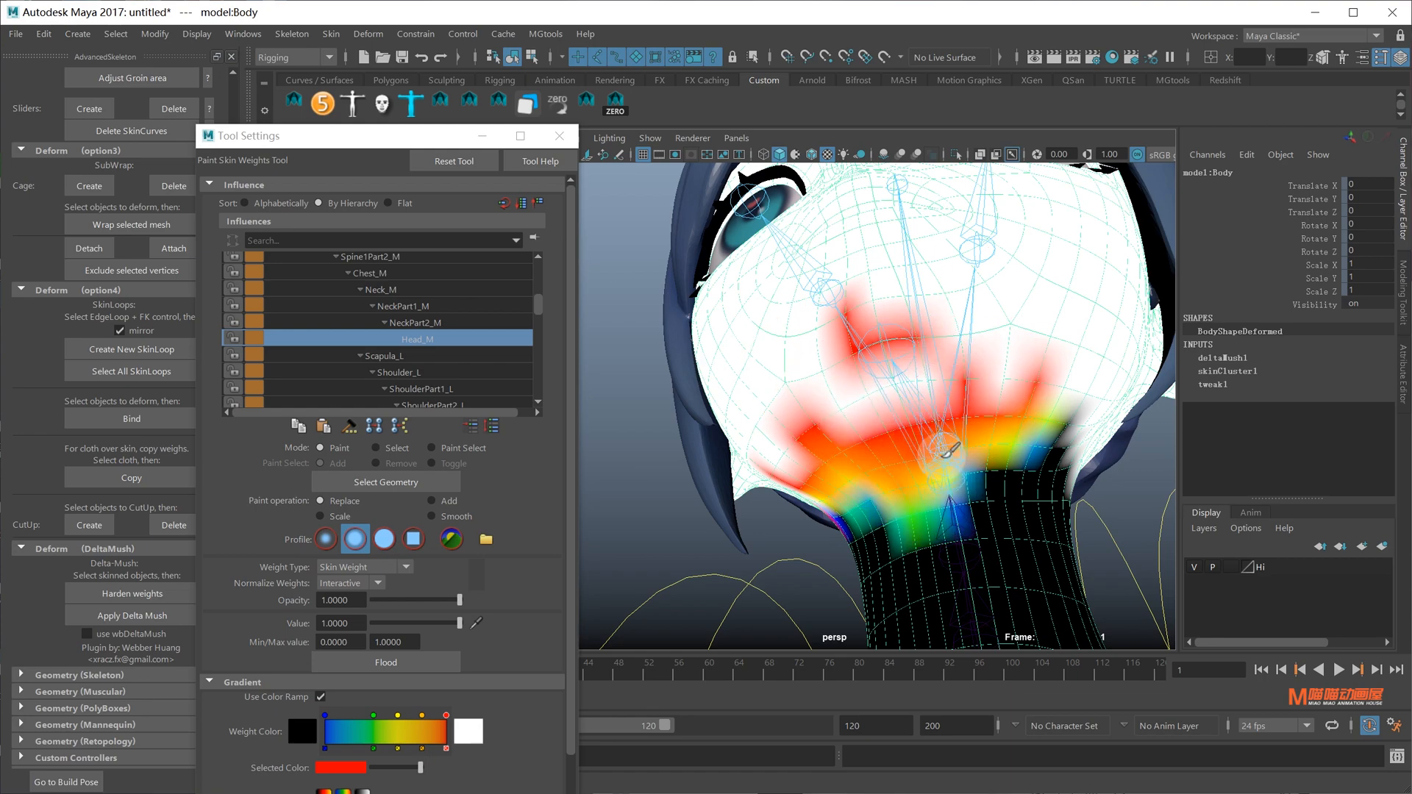
Inspect the neck weights from behind and switch the paint operation to Smooth
{"action": "mouse_move", "coordinate": [939, 457]}
{"action": "left_mouse_down", "text": "alt"}
{"action": "mouse_move", "coordinate": [929, 441]}
{"action": "mouse_move", "coordinate": [919, 503]}
{"action": "mouse_move", "coordinate": [816, 498]}
{"action": "left_mouse_up", "text": "alt"}
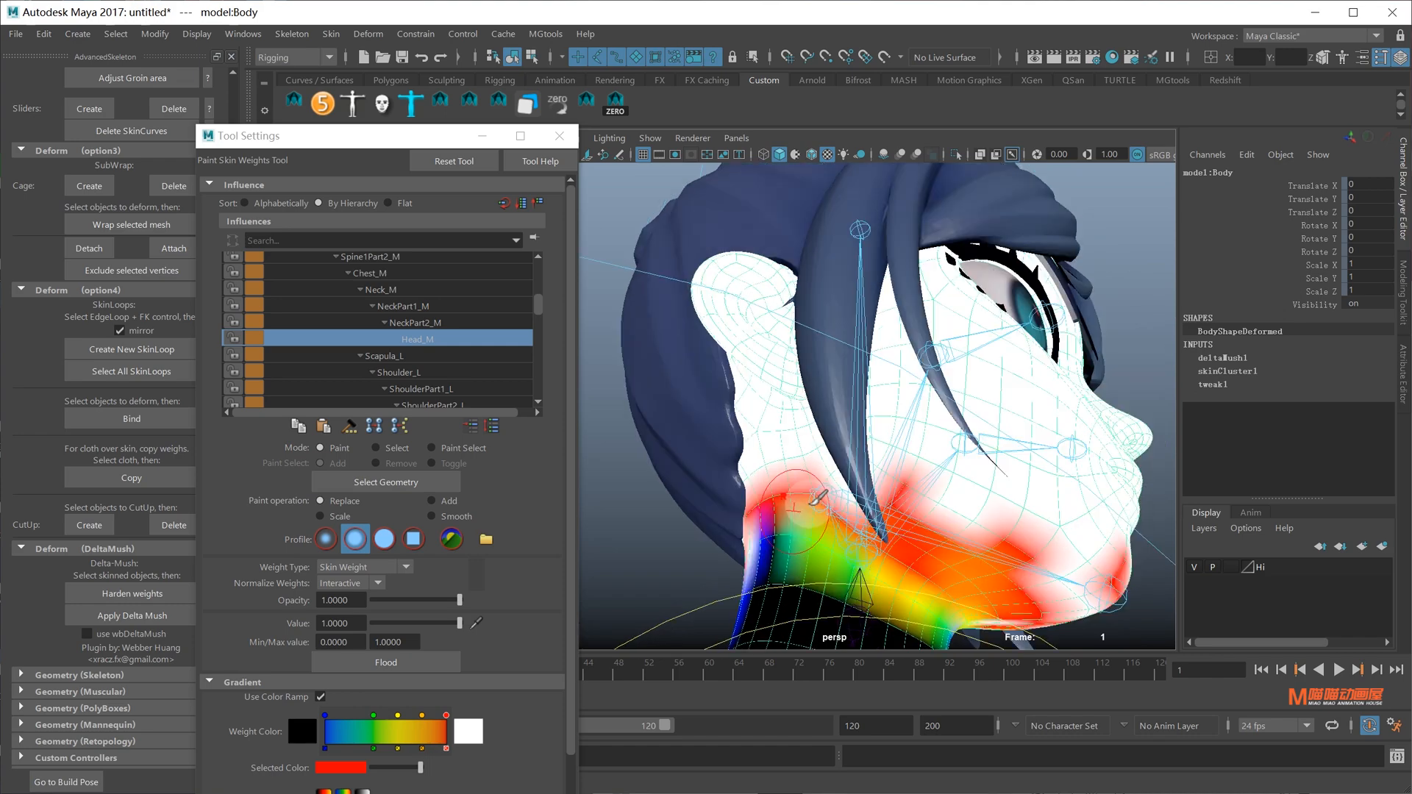
{"action": "mouse_move", "coordinate": [720, 514]}
{"action": "left_mouse_down", "text": "alt"}
{"action": "mouse_move", "coordinate": [818, 452]}
{"action": "mouse_move", "coordinate": [904, 463]}
{"action": "mouse_move", "coordinate": [883, 441]}
{"action": "mouse_move", "coordinate": [897, 460]}
{"action": "mouse_move", "coordinate": [879, 463]}
{"action": "left_mouse_up", "text": "alt"}
{"action": "left_click", "coordinate": [431, 516]}
{"action": "left_click", "coordinate": [344, 660]}
{"action": "key", "text": "q"}
{"action": "left_click_drag", "start_coordinate": [1002, 340], "coordinate": [967, 338], "text": "alt"}
{"action": "left_click", "coordinate": [757, 199]}
{"action": "left_click", "coordinate": [741, 179]}
{"action": "key", "text": "e"}
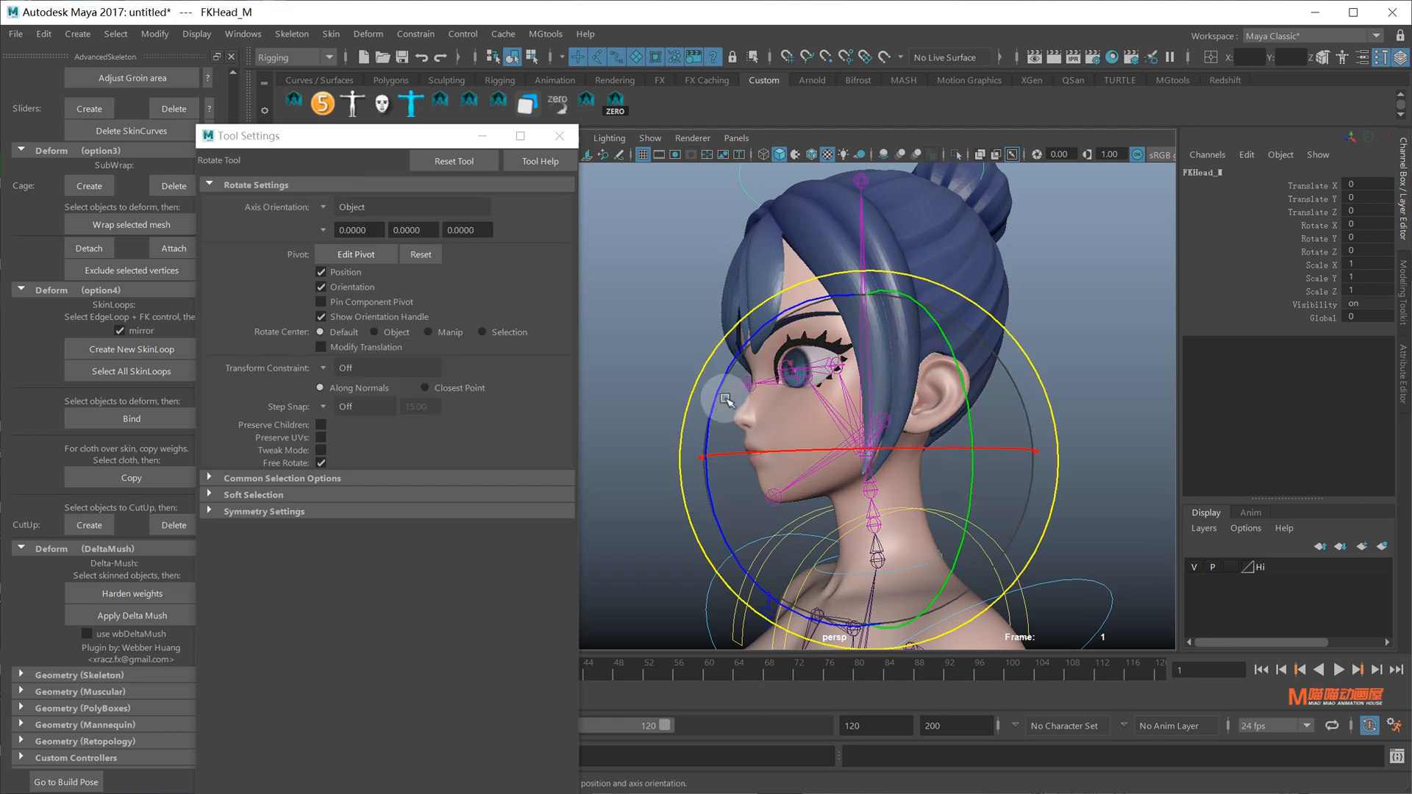
{"action": "left_click_drag", "start_coordinate": [800, 434], "coordinate": [901, 444], "text": "alt"}
{"action": "key", "text": "ctrl+z"}
{"action": "left_click_drag", "start_coordinate": [956, 466], "coordinate": [1010, 466]}
{"action": "left_click_drag", "start_coordinate": [992, 434], "coordinate": [813, 426], "text": "alt"}
{"action": "left_click_drag", "start_coordinate": [742, 432], "coordinate": [715, 453]}
{"action": "left_click_drag", "start_coordinate": [831, 441], "coordinate": [1026, 432], "text": "alt"}
{"action": "left_click_drag", "start_coordinate": [974, 404], "coordinate": [982, 359]}
{"action": "left_click_drag", "start_coordinate": [1059, 384], "coordinate": [898, 400], "text": "alt"}
{"action": "key", "text": "ctrl+z"}
{"action": "key", "text": "ctrl+z"}
{"action": "key", "text": "q"}
{"action": "right_click_drag", "start_coordinate": [1026, 413], "coordinate": [967, 422], "text": "alt"}
{"action": "left_click_drag", "start_coordinate": [867, 360], "coordinate": [956, 345], "text": "alt"}
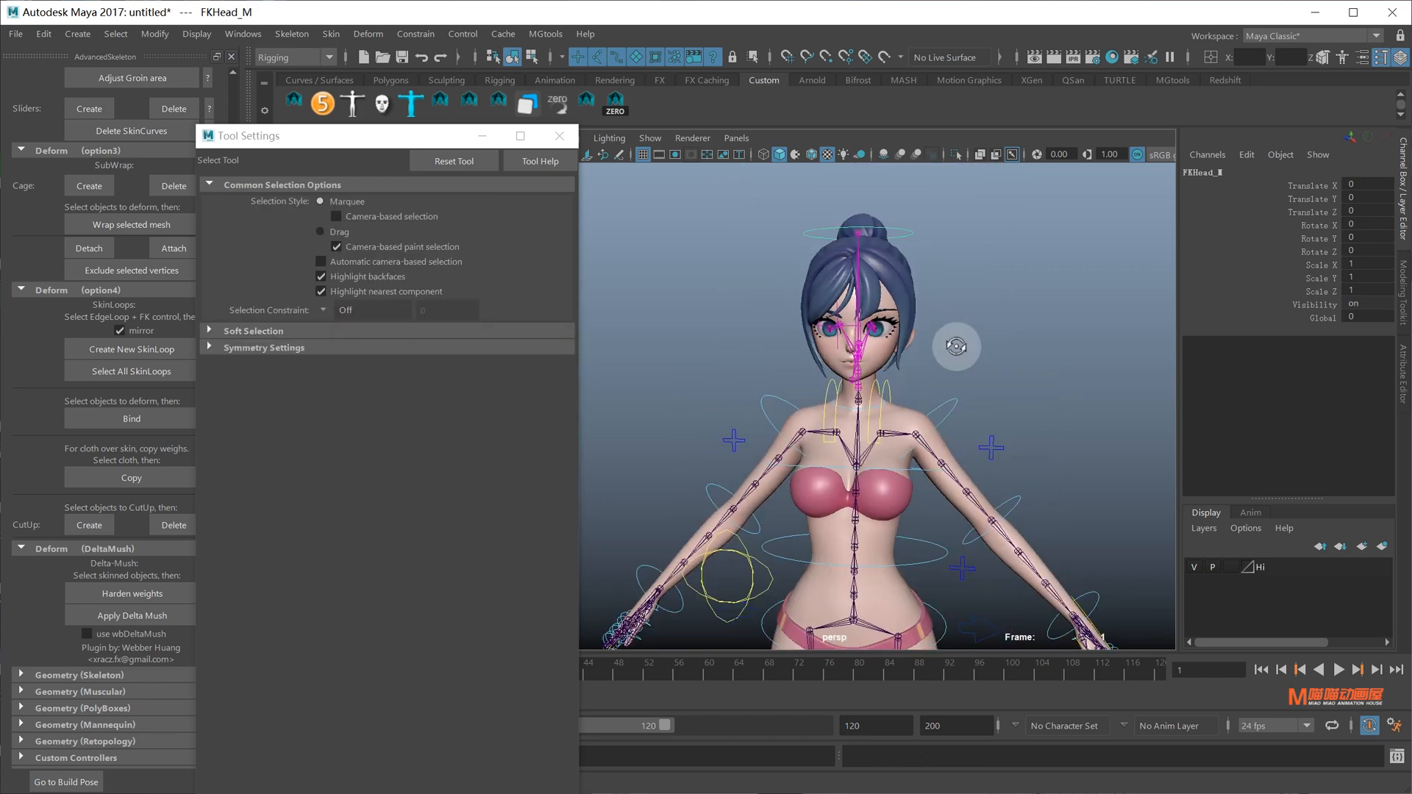
{"action": "right_click_drag", "start_coordinate": [879, 460], "coordinate": [919, 466], "text": "alt"}
{"action": "middle_click_drag", "start_coordinate": [920, 466], "coordinate": [922, 424], "text": "alt"}
{"action": "left_click_drag", "start_coordinate": [922, 423], "coordinate": [823, 465], "text": "alt"}
{"action": "key", "text": "e"}
{"action": "left_click_drag", "start_coordinate": [776, 389], "coordinate": [891, 410]}
{"action": "key", "text": "ctrl+z"}
{"action": "key", "text": "q"}
{"action": "middle_click_drag", "start_coordinate": [927, 552], "coordinate": [928, 474], "text": "alt"}
{"action": "left_click", "coordinate": [925, 459]}
{"action": "key", "text": "e"}
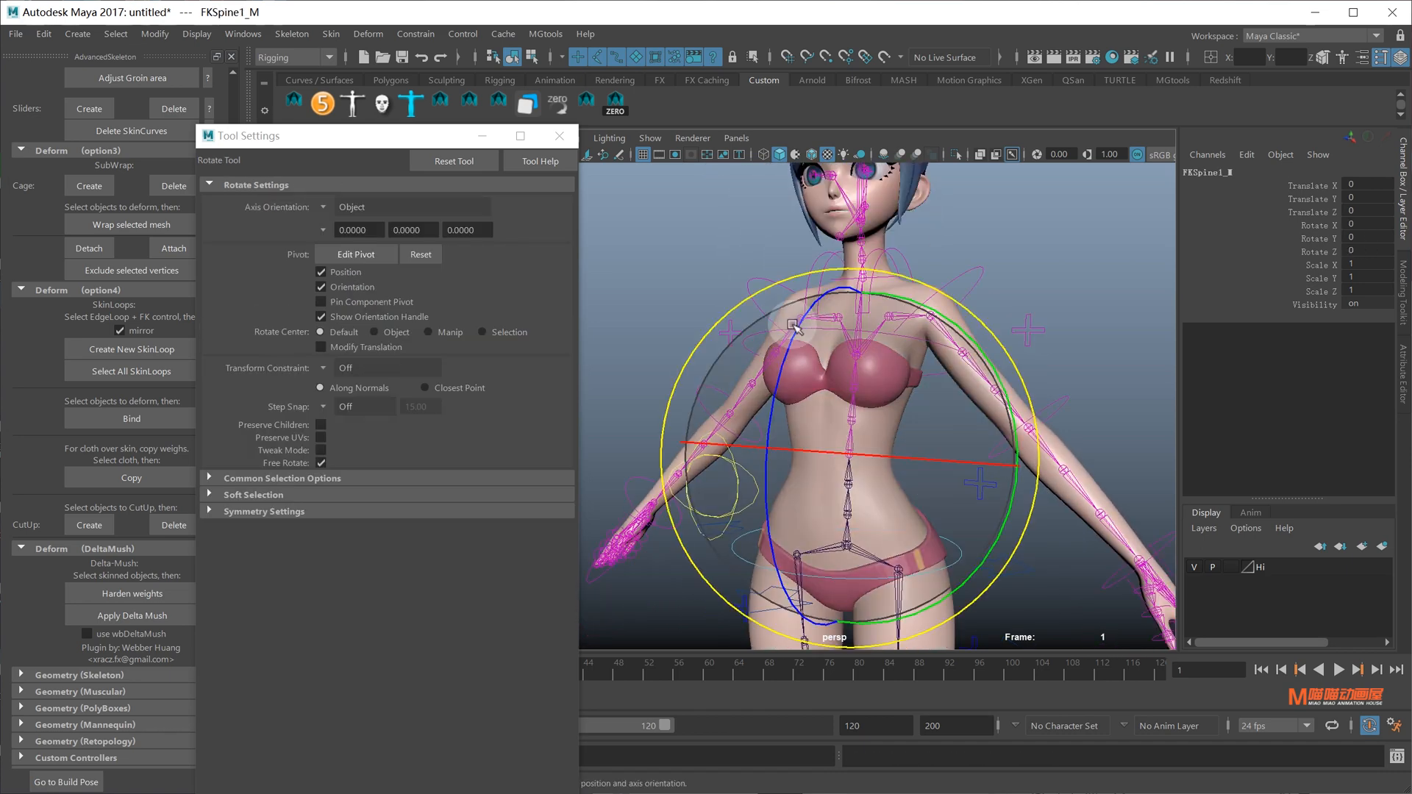
{"action": "left_click_drag", "start_coordinate": [800, 326], "coordinate": [922, 338]}
{"action": "key", "text": "ctrl+z"}
{"action": "key", "text": "q"}
{"action": "scroll", "coordinate": [919, 346], "scroll_direction": "up", "scroll_amount": 4}
{"action": "left_click", "coordinate": [903, 439]}
{"action": "middle_click_drag", "start_coordinate": [901, 363], "coordinate": [890, 401], "text": "alt"}
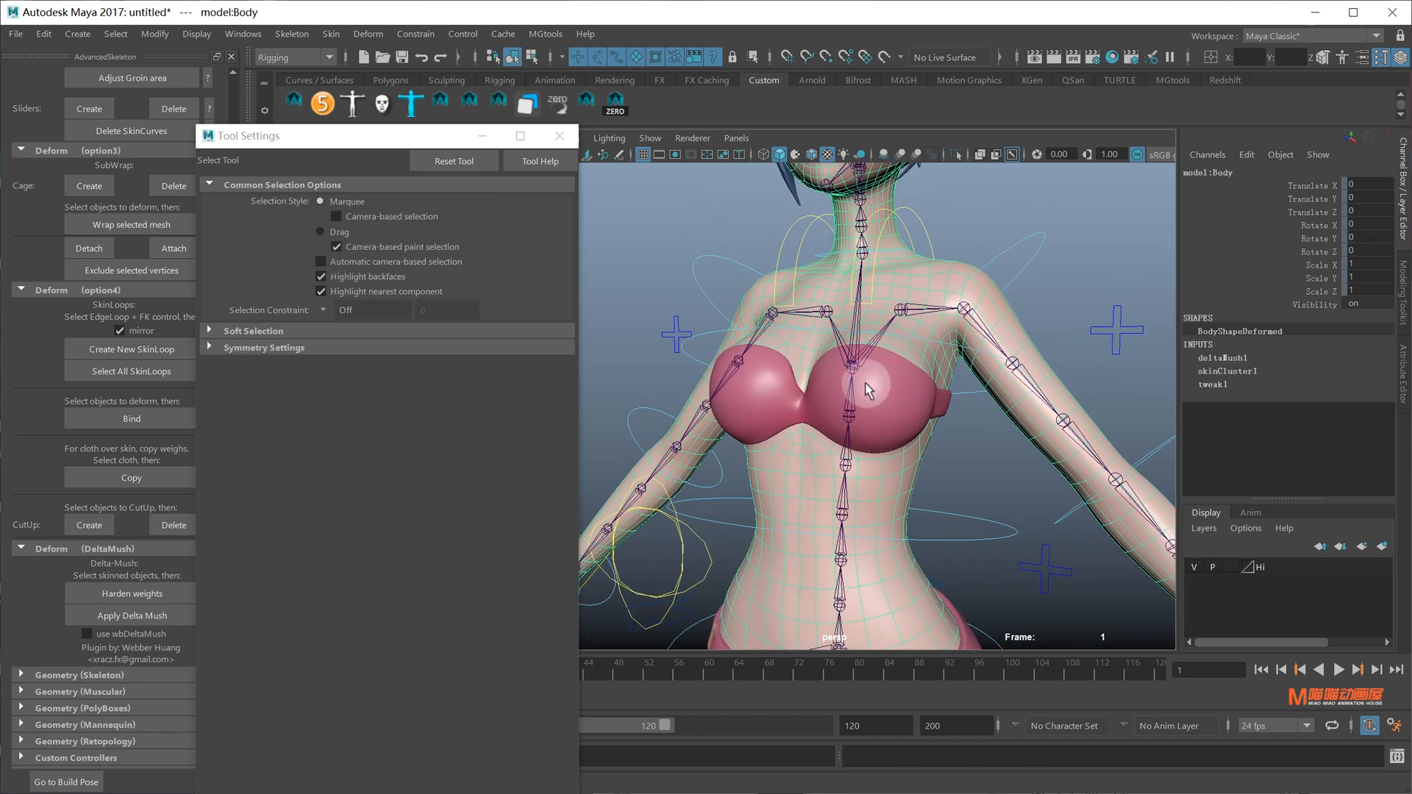
Isolate model:Body and start painting its skin weights with Chest_M as the influence
{"action": "left_click", "coordinate": [851, 371]}
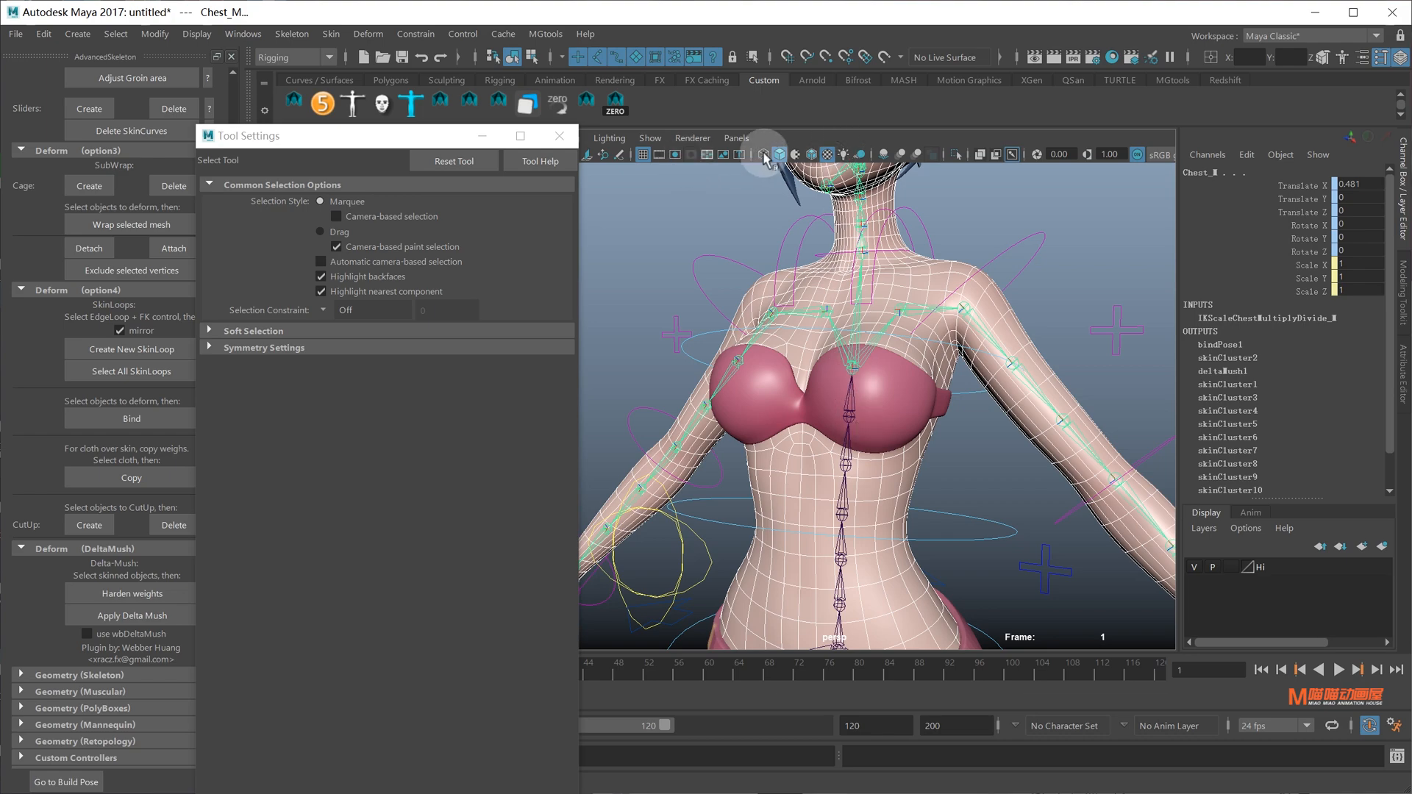
{"action": "left_click", "coordinate": [954, 156]}
{"action": "middle_click_drag", "start_coordinate": [942, 336], "coordinate": [939, 356], "text": "alt"}
{"action": "left_click", "coordinate": [911, 422]}
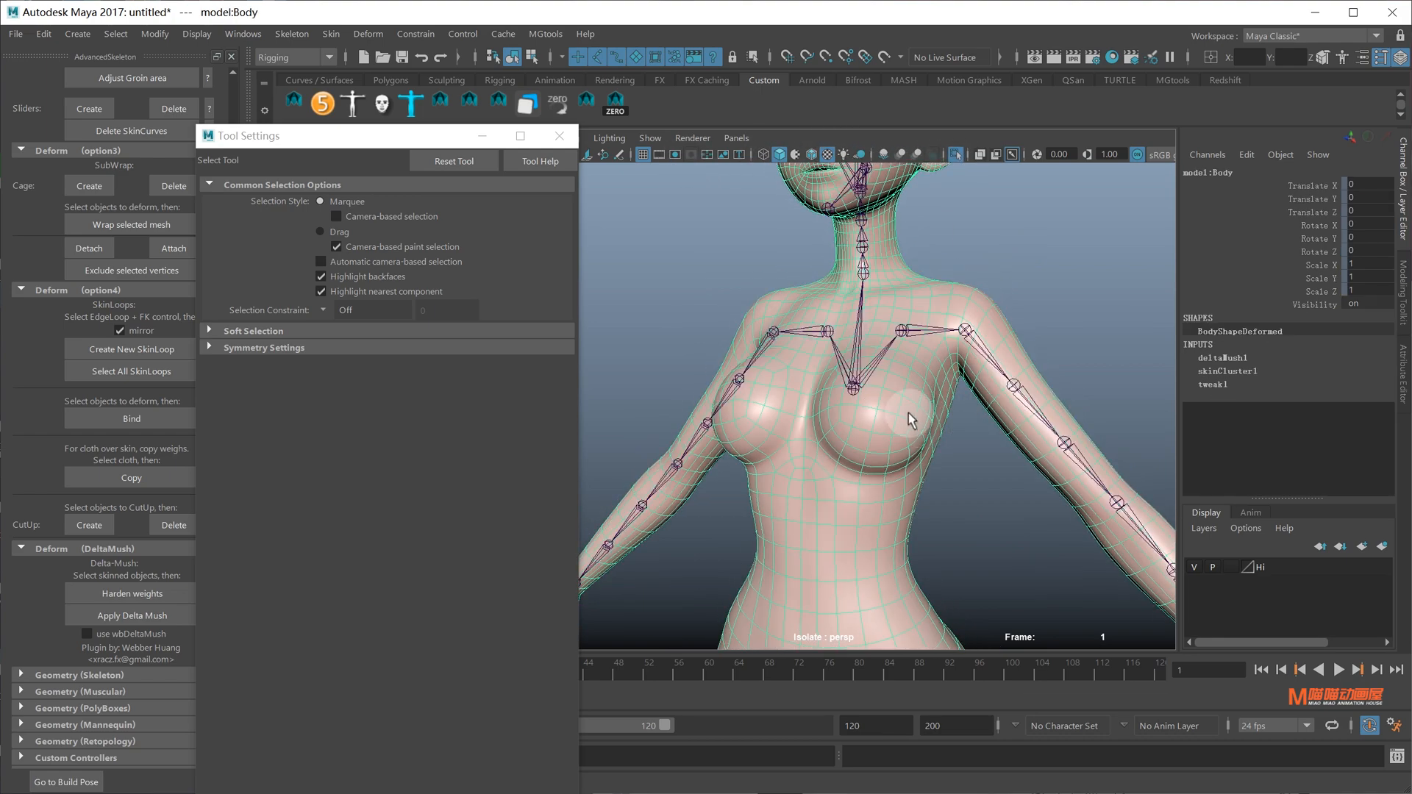
{"action": "right_click", "coordinate": [911, 422]}
{"action": "key", "text": "y"}
{"action": "right_click_drag", "start_coordinate": [845, 387], "coordinate": [846, 307]}
Paint Chest_M weight in Replace mode with an enlarged brush over the chest and breasts
{"action": "left_click_drag", "start_coordinate": [858, 404], "coordinate": [929, 406], "text": "alt"}
{"action": "left_click", "coordinate": [320, 501]}
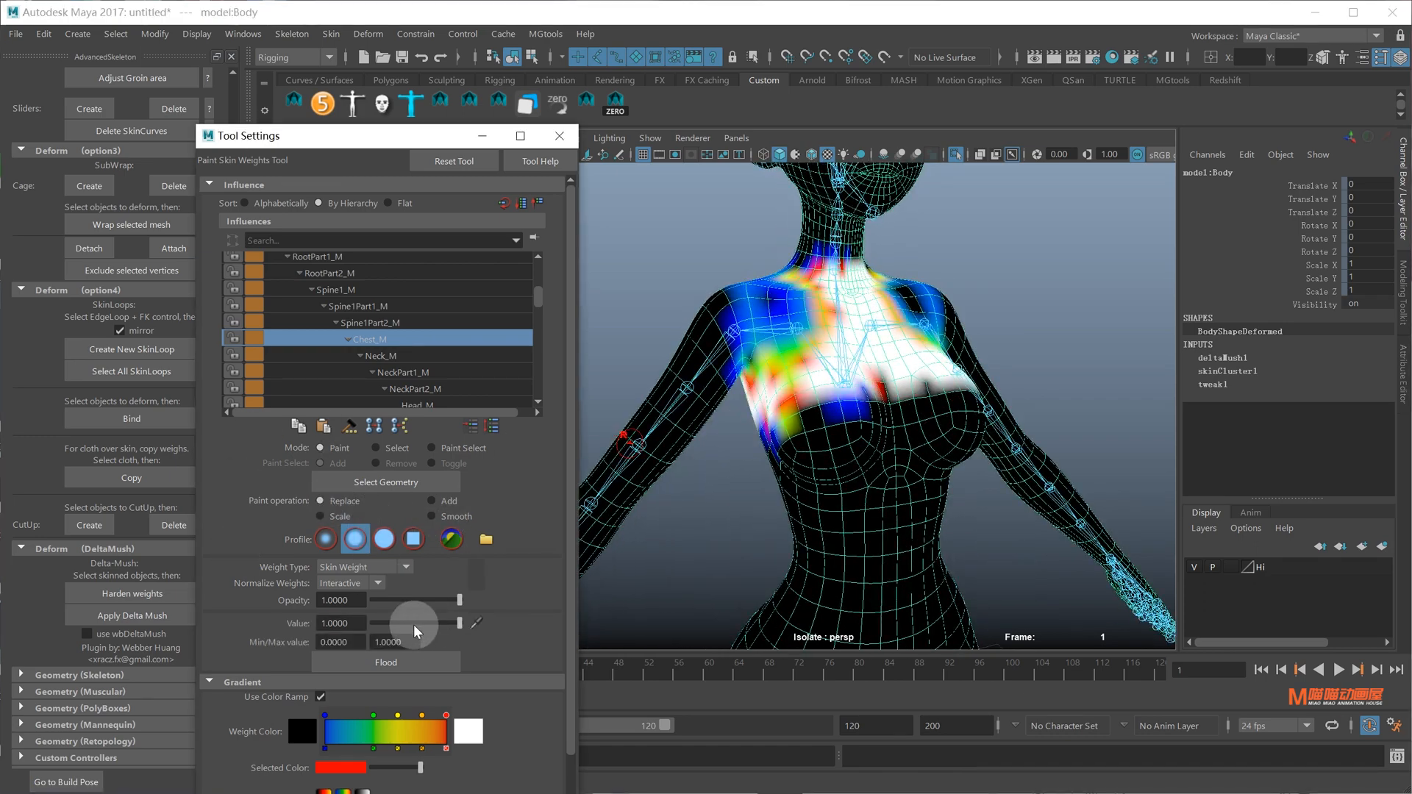
{"action": "mouse_move", "coordinate": [822, 431]}
{"action": "left_mouse_down"}
{"action": "mouse_move", "coordinate": [859, 443]}
{"action": "mouse_move", "coordinate": [862, 409]}
{"action": "mouse_move", "coordinate": [881, 424]}
{"action": "left_mouse_up"}
{"action": "left_click_drag", "start_coordinate": [880, 424], "coordinate": [840, 416], "text": "alt"}
{"action": "mouse_move", "coordinate": [845, 418]}
{"action": "left_mouse_down"}
{"action": "mouse_move", "coordinate": [880, 416]}
{"action": "mouse_move", "coordinate": [817, 401]}
{"action": "mouse_move", "coordinate": [876, 383]}
{"action": "mouse_move", "coordinate": [671, 375]}
{"action": "mouse_move", "coordinate": [813, 407]}
{"action": "mouse_move", "coordinate": [734, 417]}
{"action": "left_mouse_up"}
Orbit around the chest to check the new Chest_M weights, then end weight painting
{"action": "mouse_move", "coordinate": [846, 427]}
{"action": "left_mouse_down", "text": "alt"}
{"action": "mouse_move", "coordinate": [845, 409]}
{"action": "mouse_move", "coordinate": [914, 419]}
{"action": "mouse_move", "coordinate": [795, 414]}
{"action": "left_mouse_up", "text": "alt"}
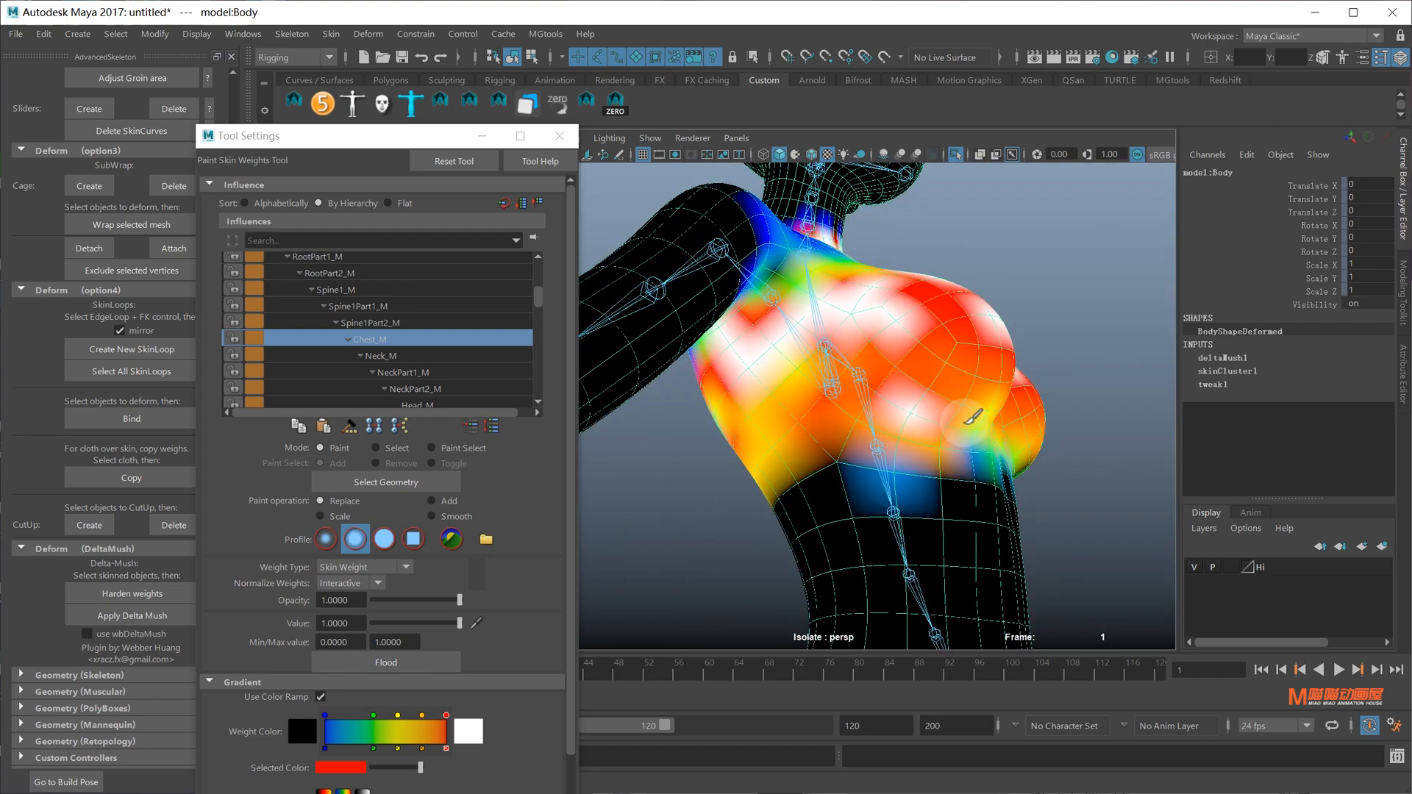
{"action": "mouse_move", "coordinate": [973, 417]}
{"action": "left_mouse_down", "text": "alt"}
{"action": "mouse_move", "coordinate": [898, 448]}
{"action": "mouse_move", "coordinate": [915, 450]}
{"action": "mouse_move", "coordinate": [960, 406]}
{"action": "left_mouse_up", "text": "alt"}
{"action": "mouse_move", "coordinate": [875, 415]}
{"action": "left_mouse_down", "text": "alt"}
{"action": "mouse_move", "coordinate": [914, 435]}
{"action": "mouse_move", "coordinate": [902, 442]}
{"action": "mouse_move", "coordinate": [1002, 404]}
{"action": "mouse_move", "coordinate": [788, 431]}
{"action": "mouse_move", "coordinate": [914, 425]}
{"action": "mouse_move", "coordinate": [904, 397]}
{"action": "left_mouse_up", "text": "alt"}
{"action": "key", "text": "q"}
{"action": "left_click", "coordinate": [908, 299]}
{"action": "left_click_drag", "start_coordinate": [901, 308], "coordinate": [903, 282], "text": "alt"}
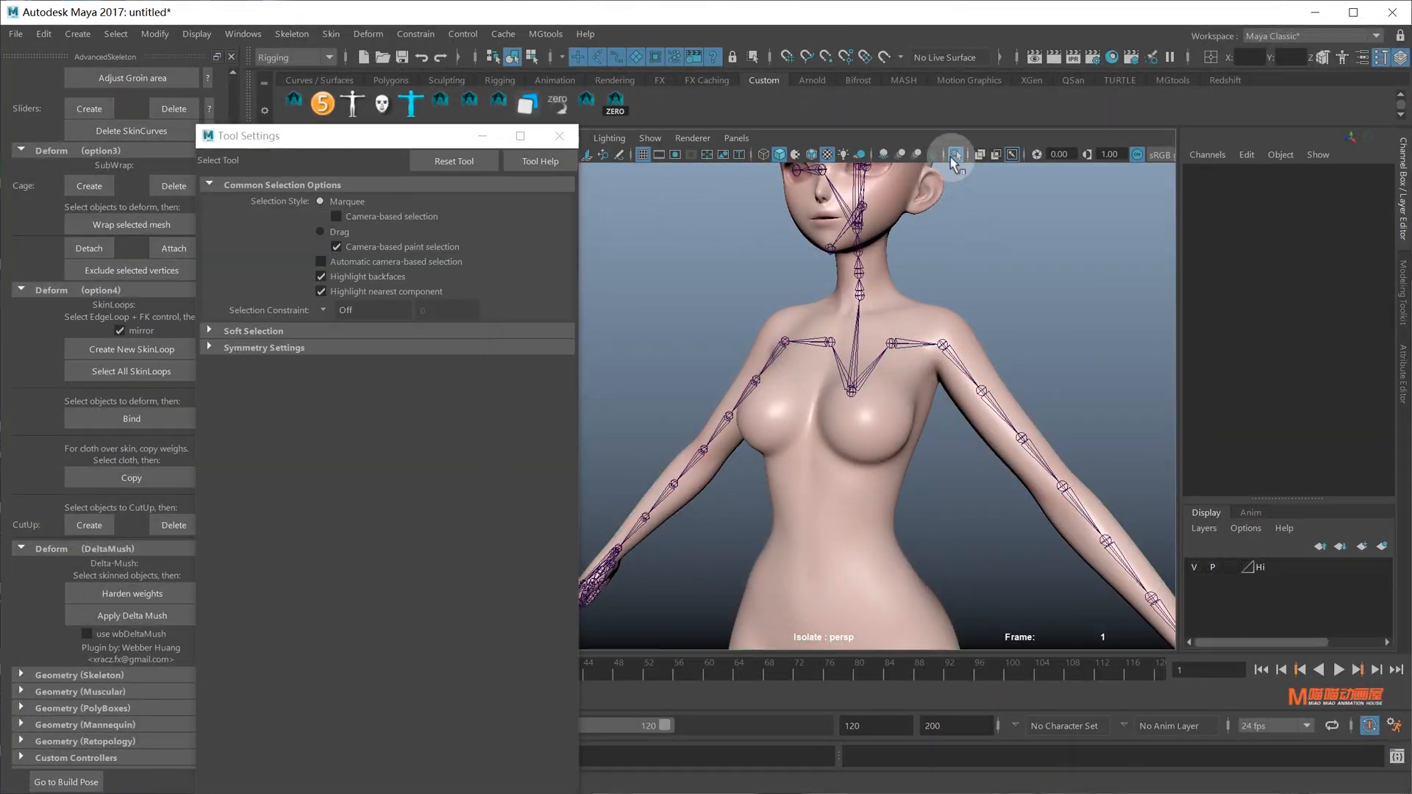
Copy the body's skin weights onto the bra mesh with Skin > Copy Skin Weights
{"action": "left_click", "coordinate": [870, 439]}
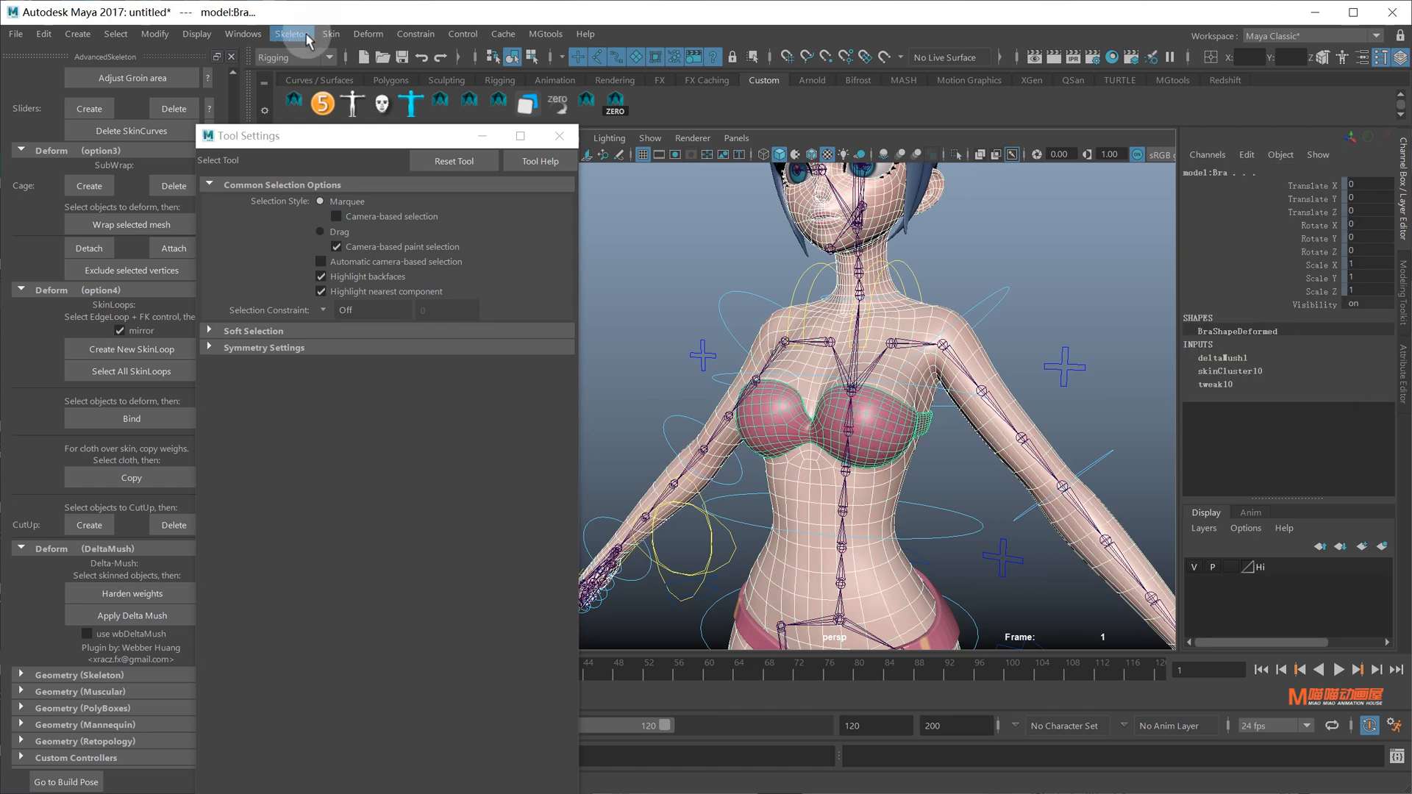
{"action": "left_click", "coordinate": [331, 35]}
{"action": "left_click", "coordinate": [383, 193]}
{"action": "left_click", "coordinate": [946, 406]}
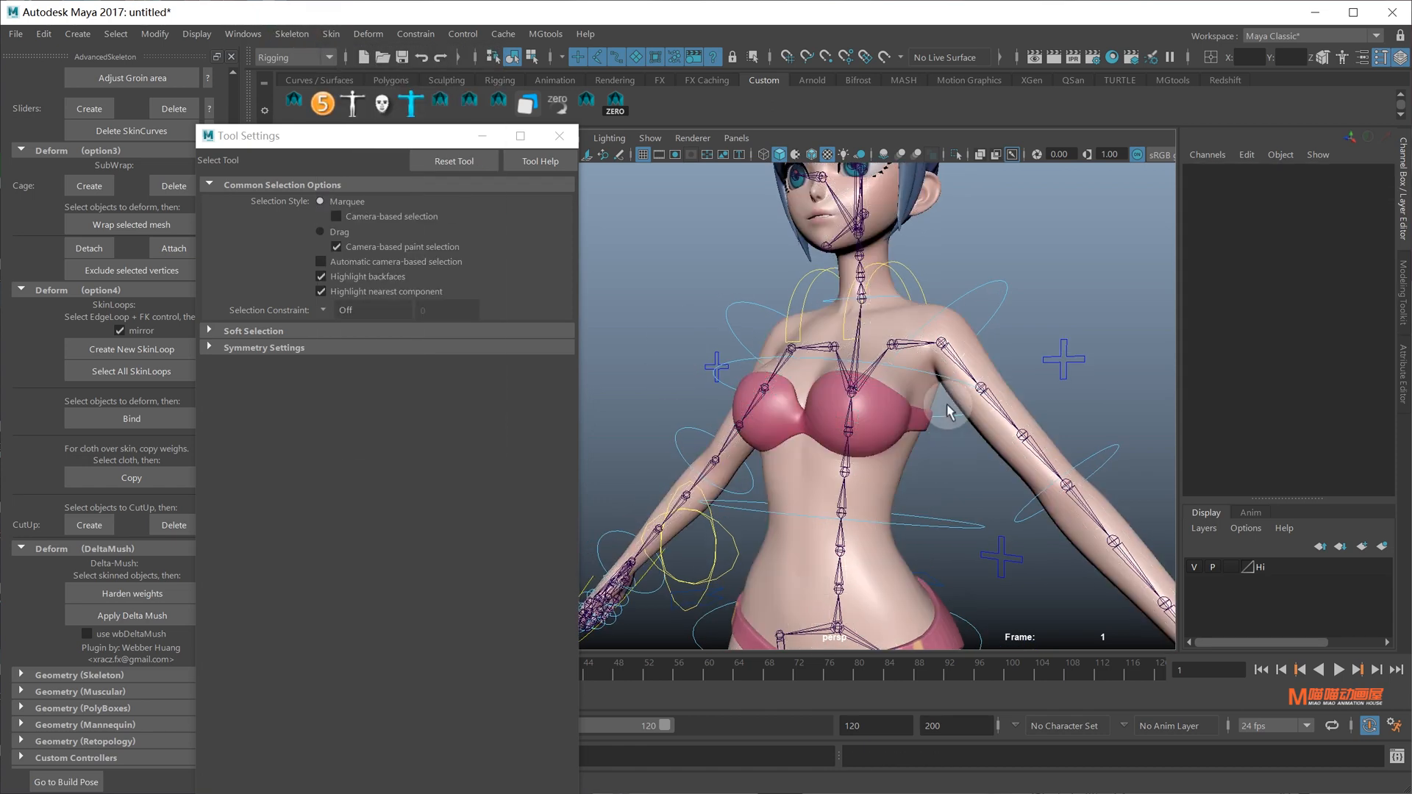
{"action": "left_click", "coordinate": [907, 443]}
Rotate FKChest_M forward and backward to test the bra's deformation, undoing each rotation
{"action": "left_click", "coordinate": [943, 417]}
{"action": "key", "text": "e"}
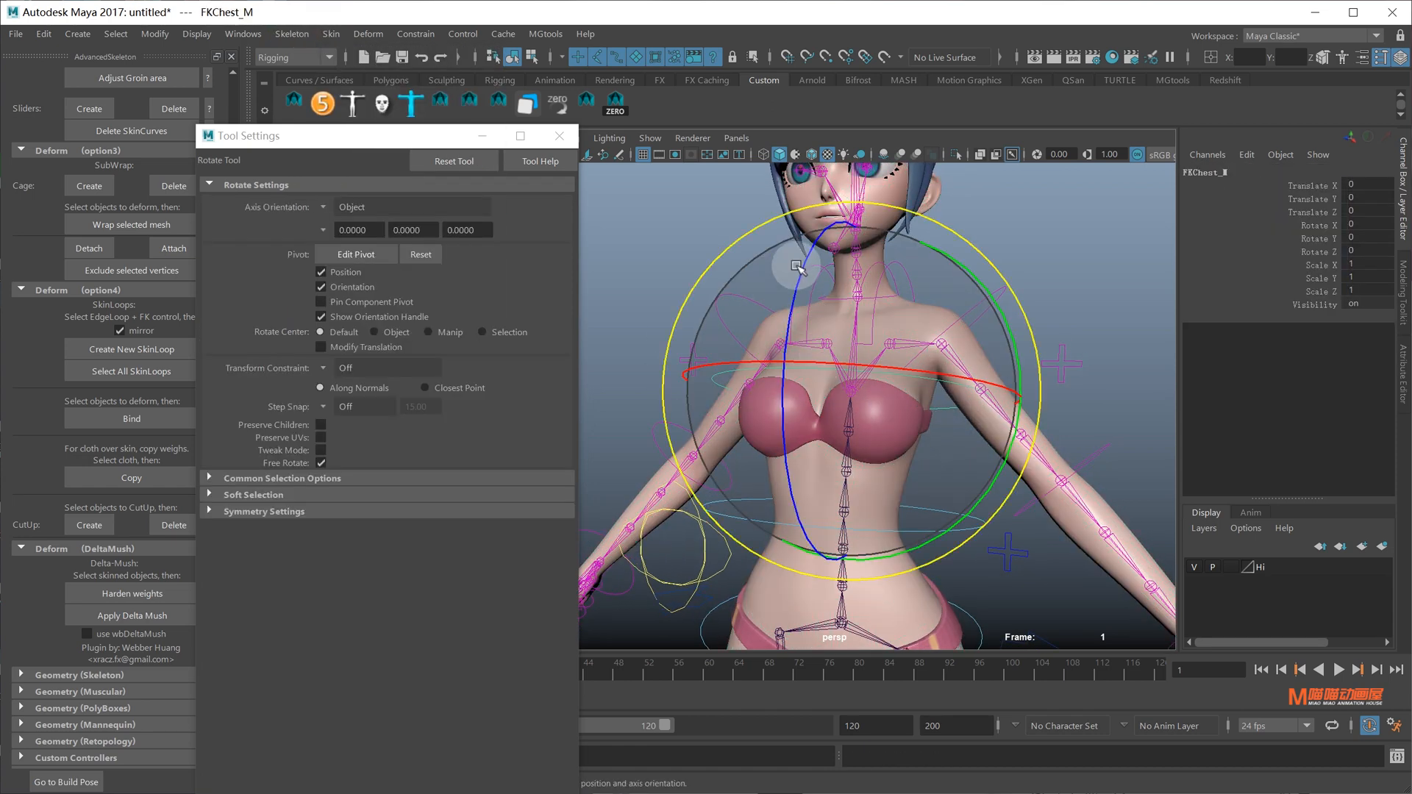
{"action": "mouse_move", "coordinate": [796, 270]}
{"action": "left_mouse_down"}
{"action": "mouse_move", "coordinate": [781, 352]}
{"action": "mouse_move", "coordinate": [786, 288]}
{"action": "left_mouse_up"}
{"action": "left_click_drag", "start_coordinate": [781, 401], "coordinate": [768, 313], "text": "alt"}
{"action": "key", "text": "ctrl+z"}
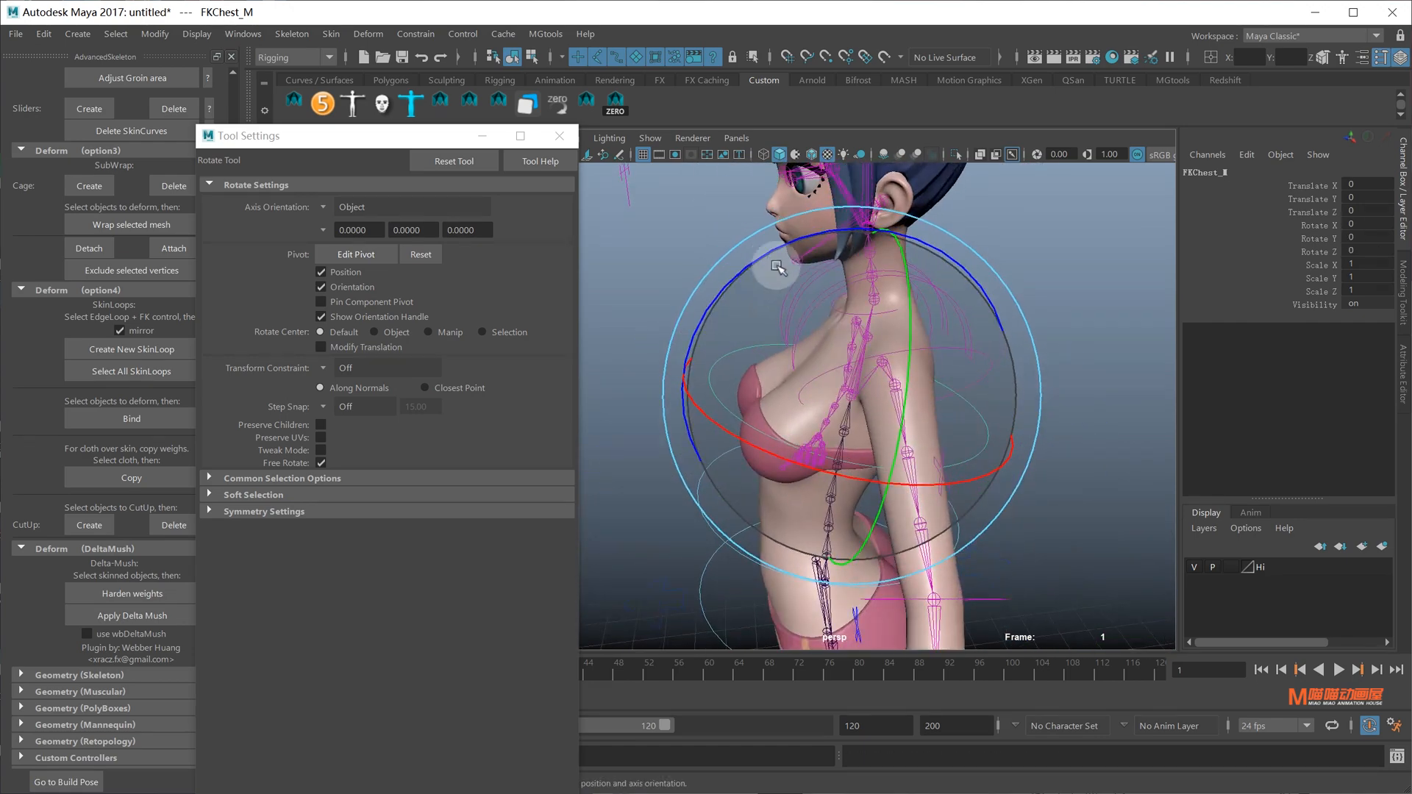
{"action": "mouse_move", "coordinate": [774, 252]}
{"action": "left_mouse_down"}
{"action": "mouse_move", "coordinate": [823, 234]}
{"action": "mouse_move", "coordinate": [761, 253]}
{"action": "left_mouse_up"}
{"action": "left_click_drag", "start_coordinate": [766, 367], "coordinate": [841, 503], "text": "alt"}
{"action": "key", "text": "ctrl+z"}
{"action": "key", "text": "ctrl+z"}
{"action": "key", "text": "ctrl+z"}
Test-rotate FKSpine1_M, then undo it to return the rig to rest
{"action": "key", "text": "q"}
{"action": "left_click", "coordinate": [953, 524]}
{"action": "key", "text": "e"}
{"action": "key", "text": "ctrl+z"}
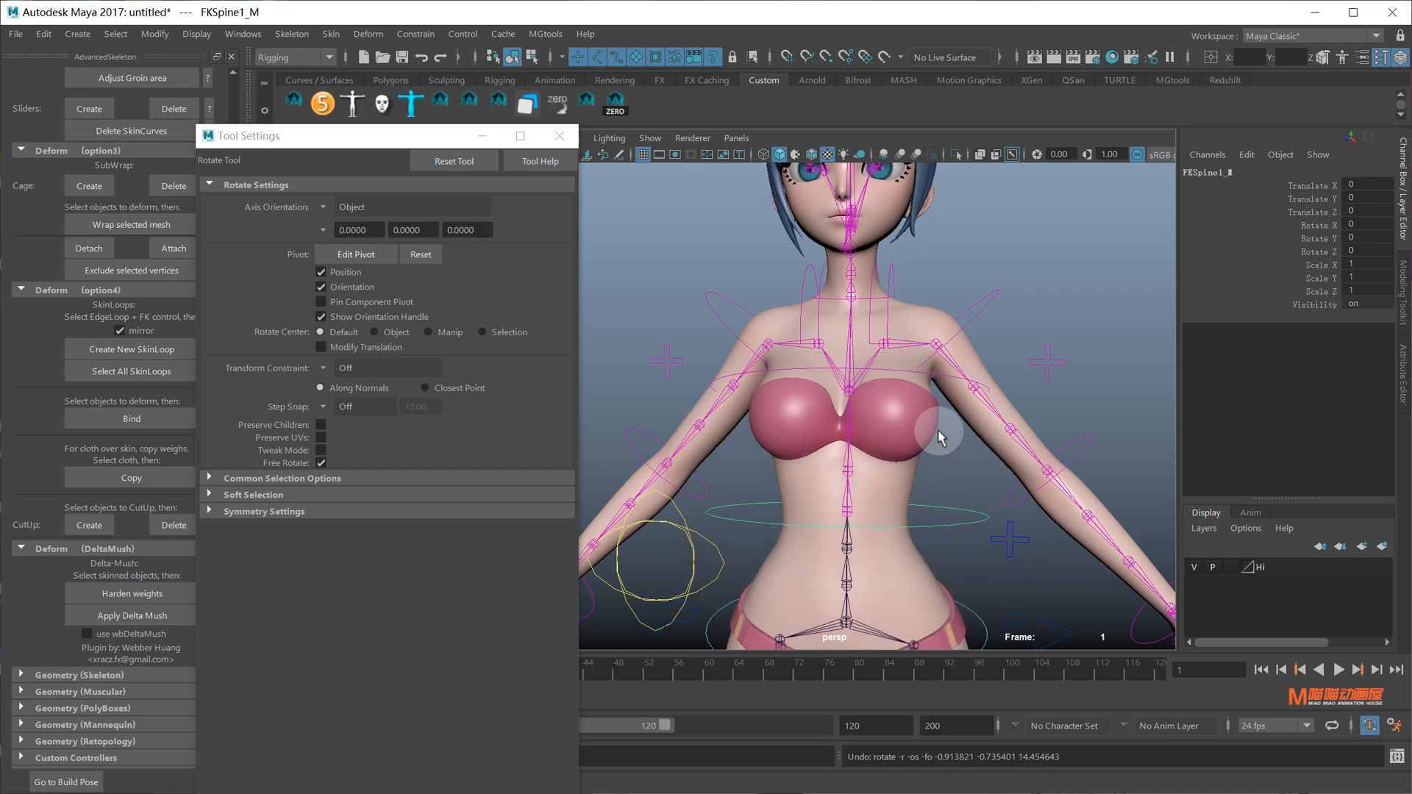